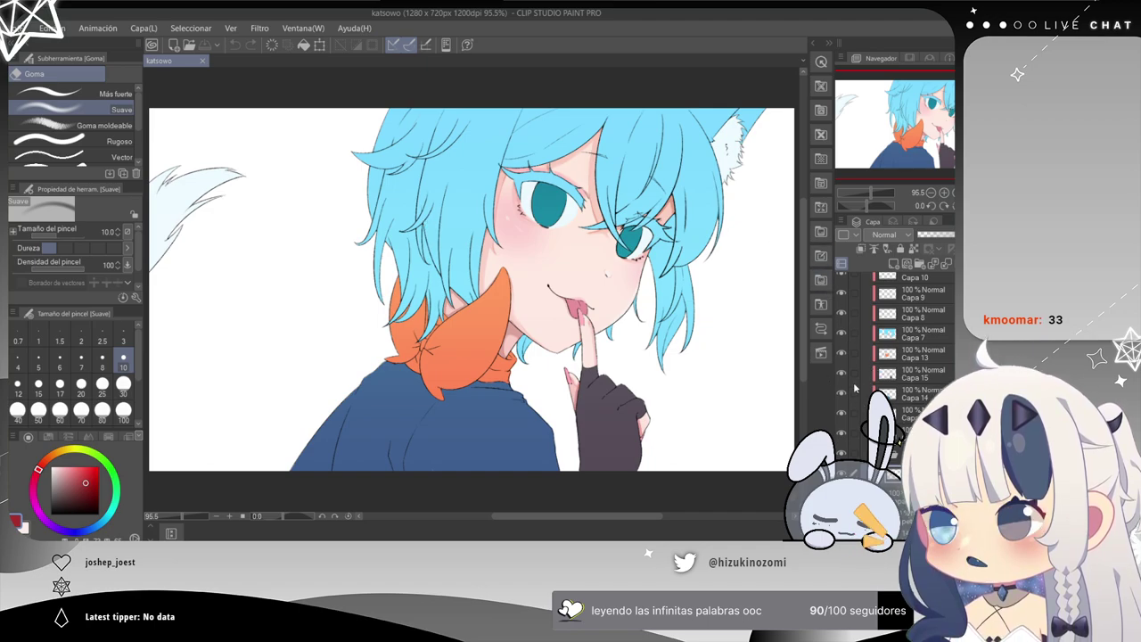
Look through the layer stack and make Capa 11, the layer with the eye whites, the active layer.
scroll(892, 375, down, 3)
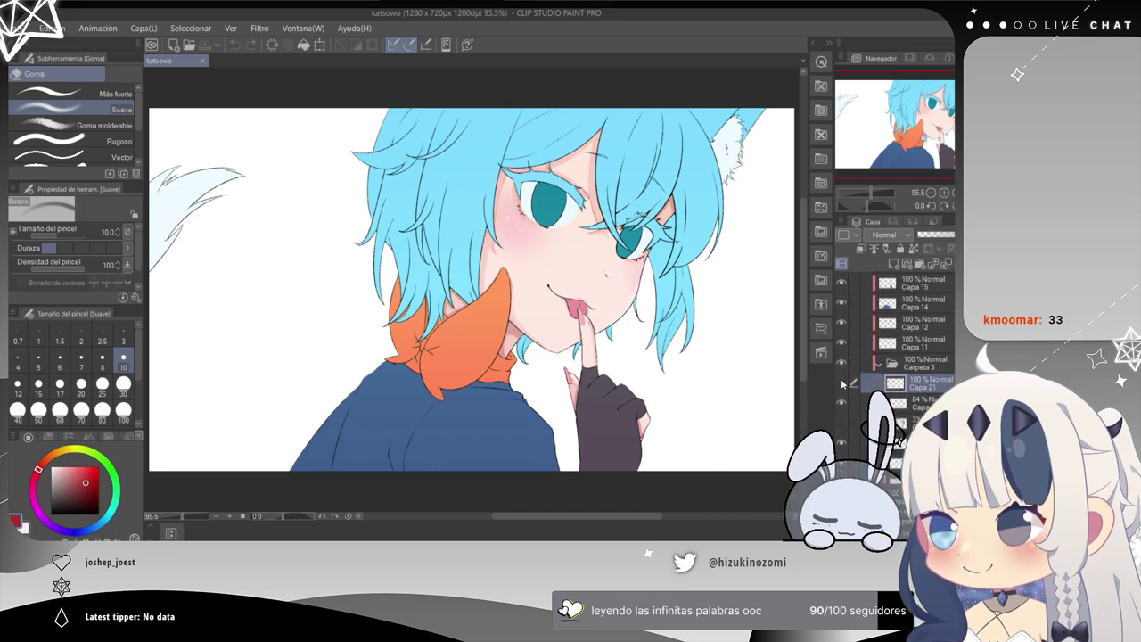
scroll(892, 356, down, 2)
scroll(896, 428, down, 2)
click(901, 412)
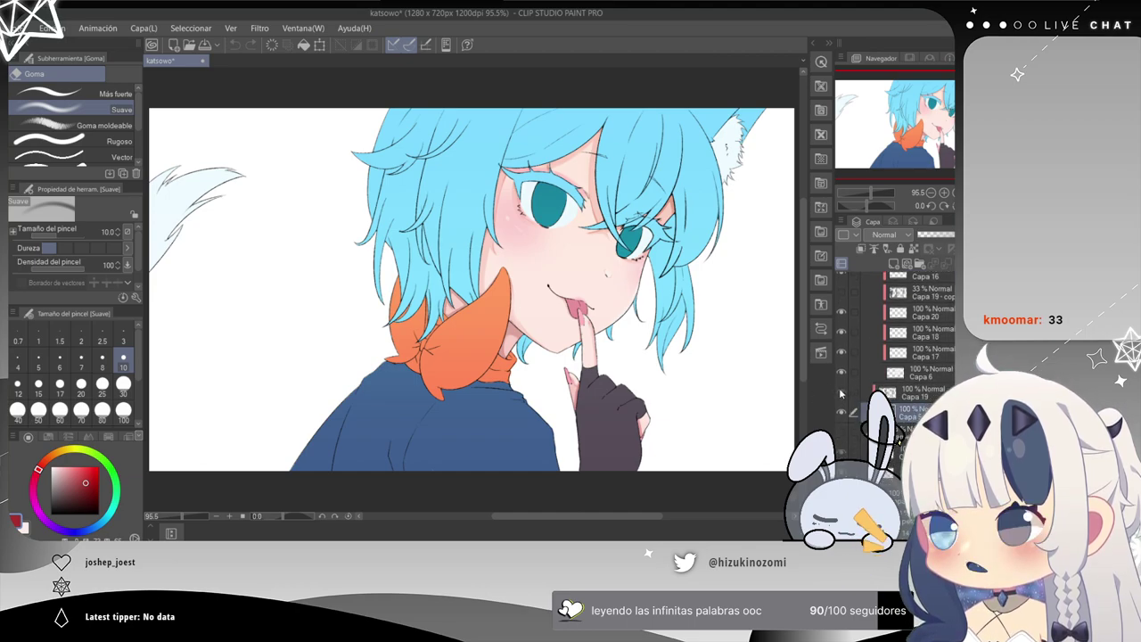
scroll(875, 303, up, 3)
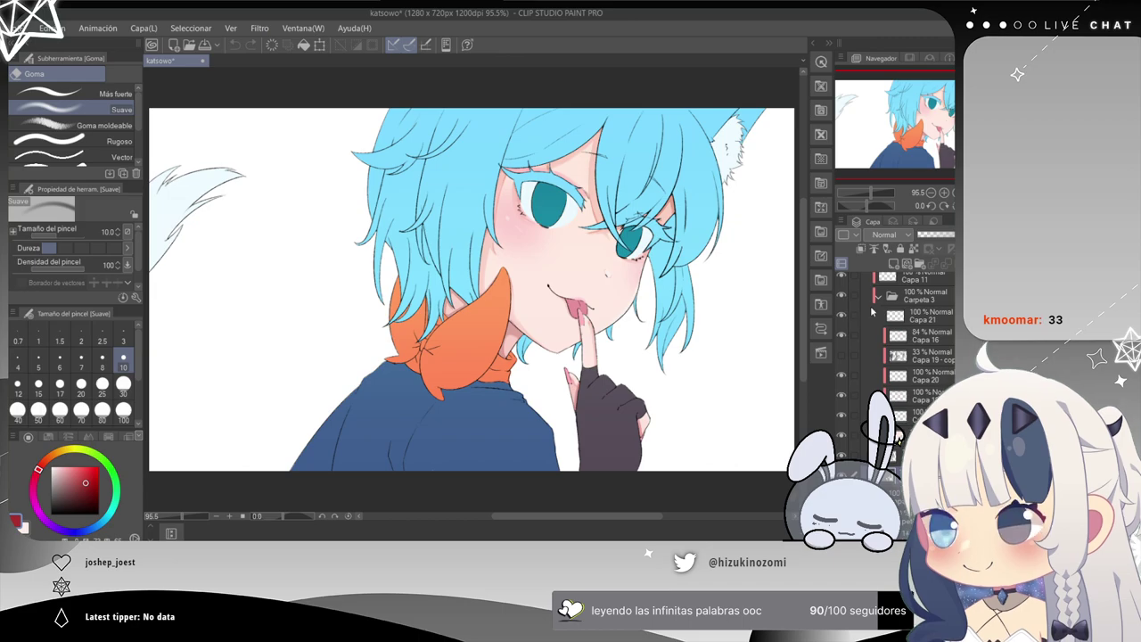
click(884, 303)
scroll(885, 308, up, 4)
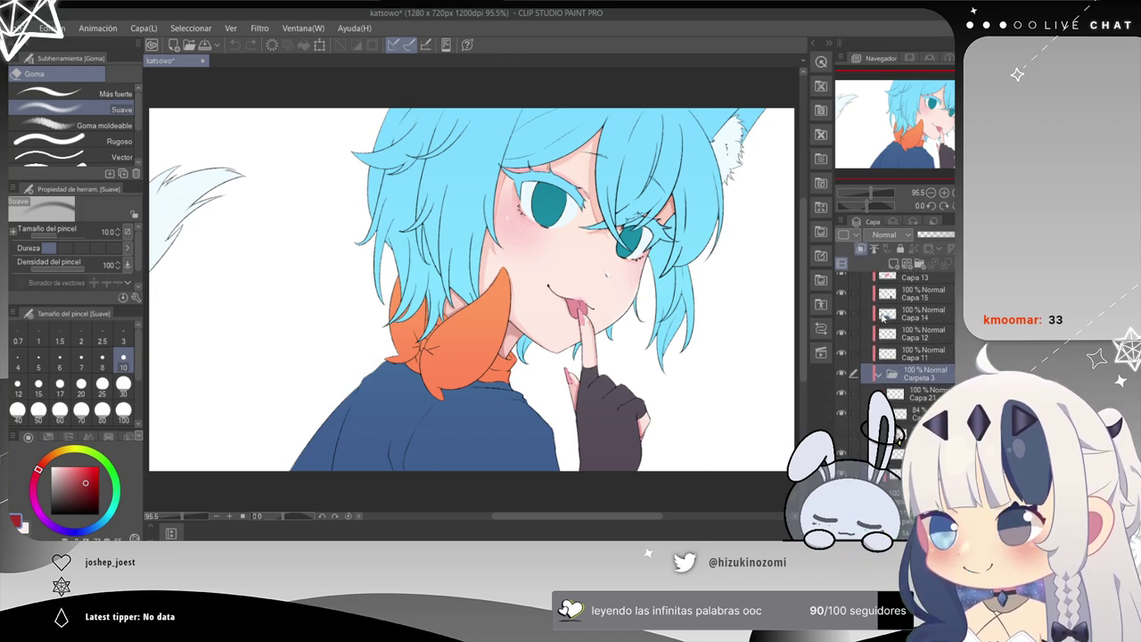
click(887, 353)
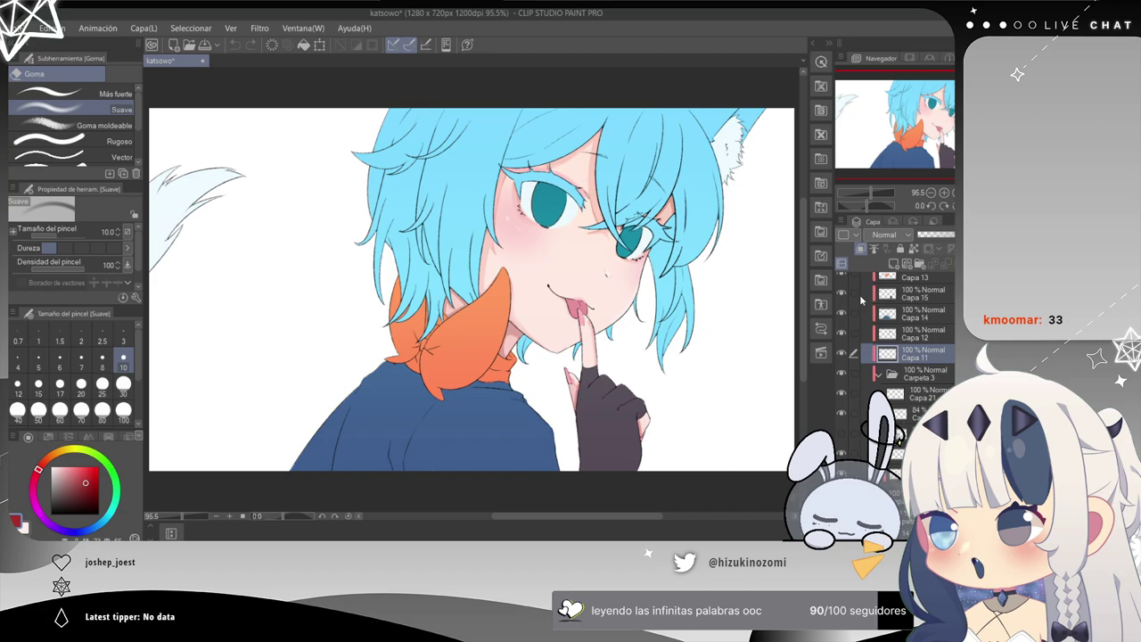
Sample the pale eye-white colour from the larger eye as the drawing colour.
key(ctrl+plus)
key(ctrl+plus)
key(ctrl+plus)
key(ctrl+plus)
key(ctrl+plus)
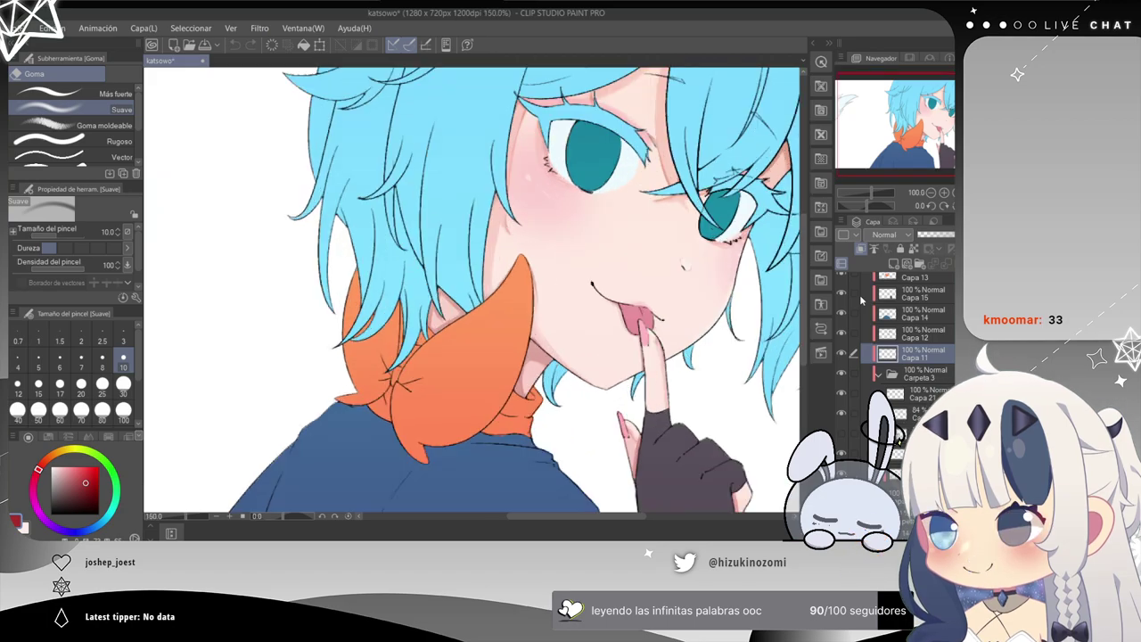
key(space)
drag(595, 187, 246, 457)
drag(433, 211, 353, 227)
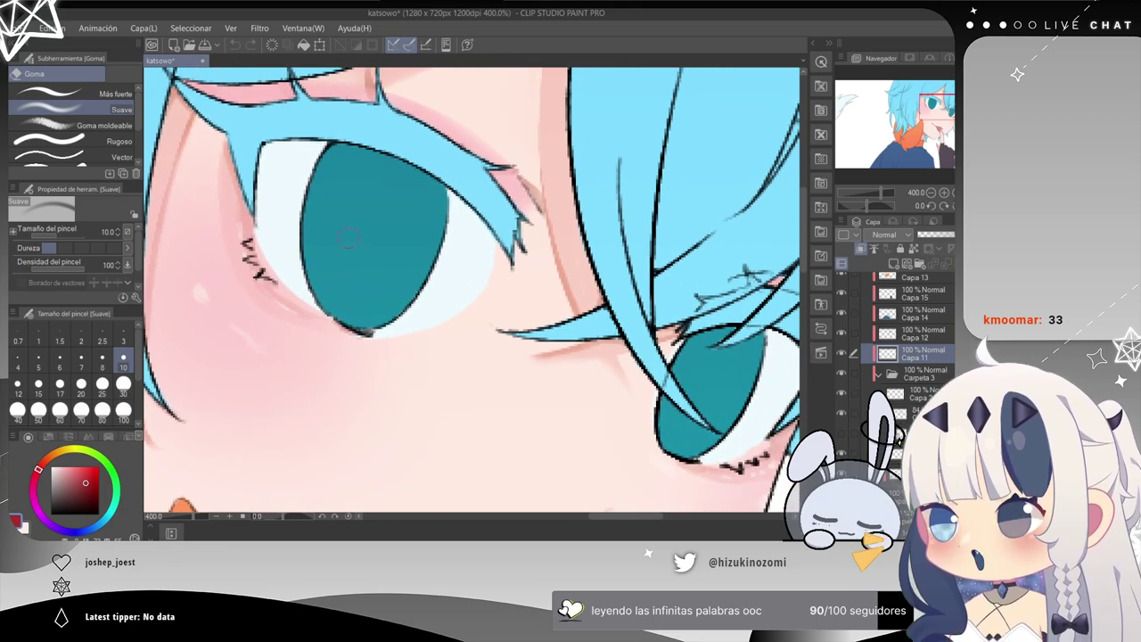
alt+click(281, 178)
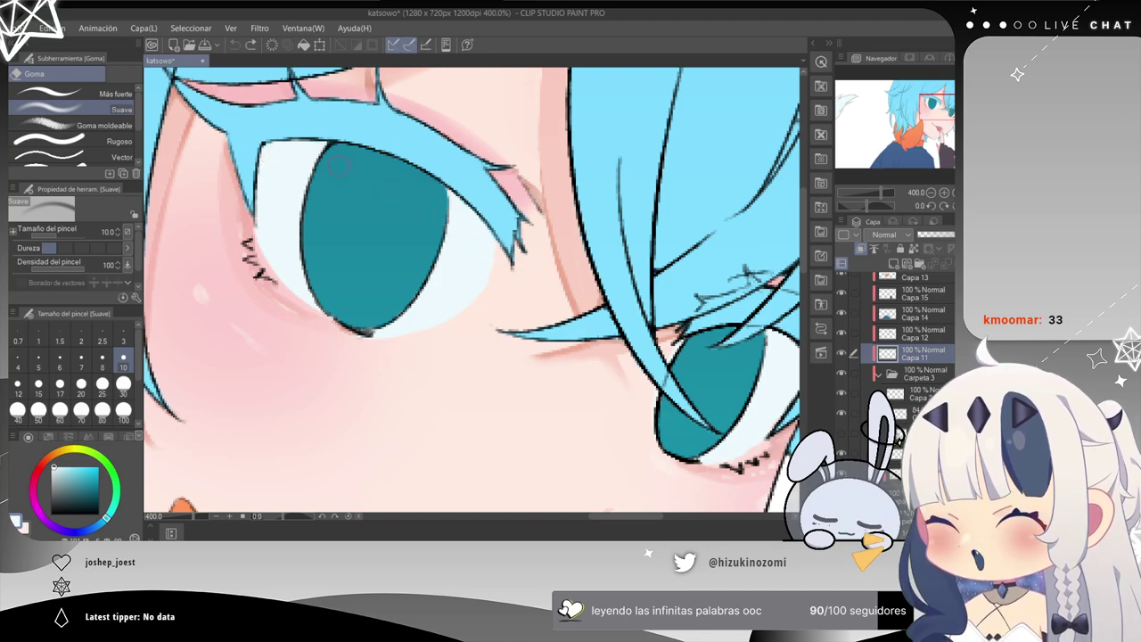
Place layer Capa 11 in a new folder and add a new layer above it, clipped to the eye whites.
click(919, 264)
click(913, 370)
drag(914, 369, 912, 354)
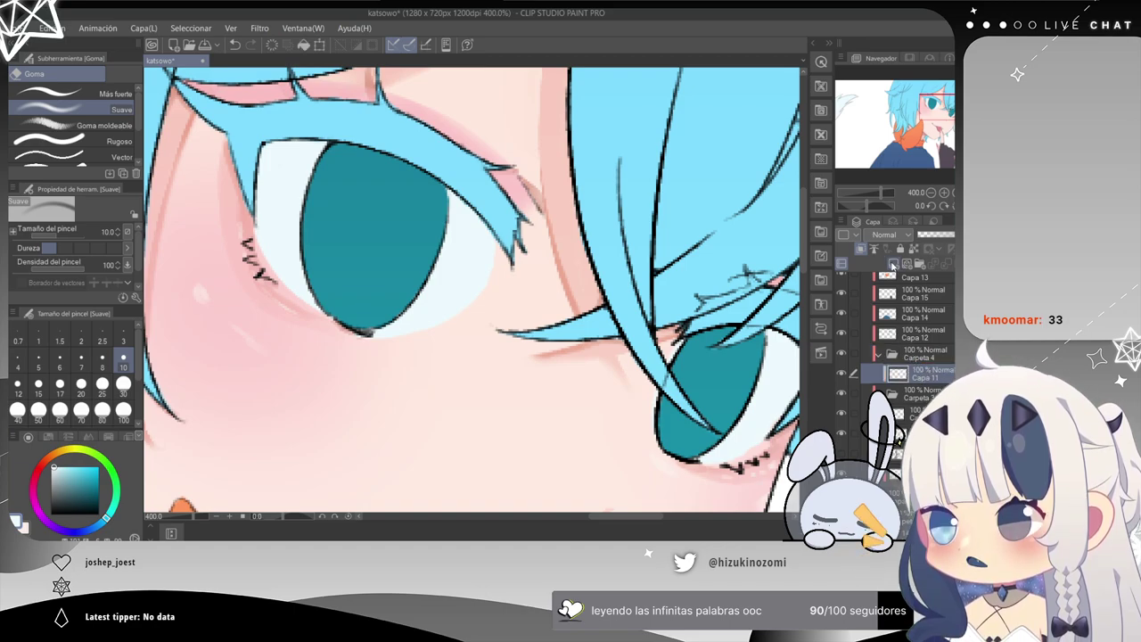
click(905, 265)
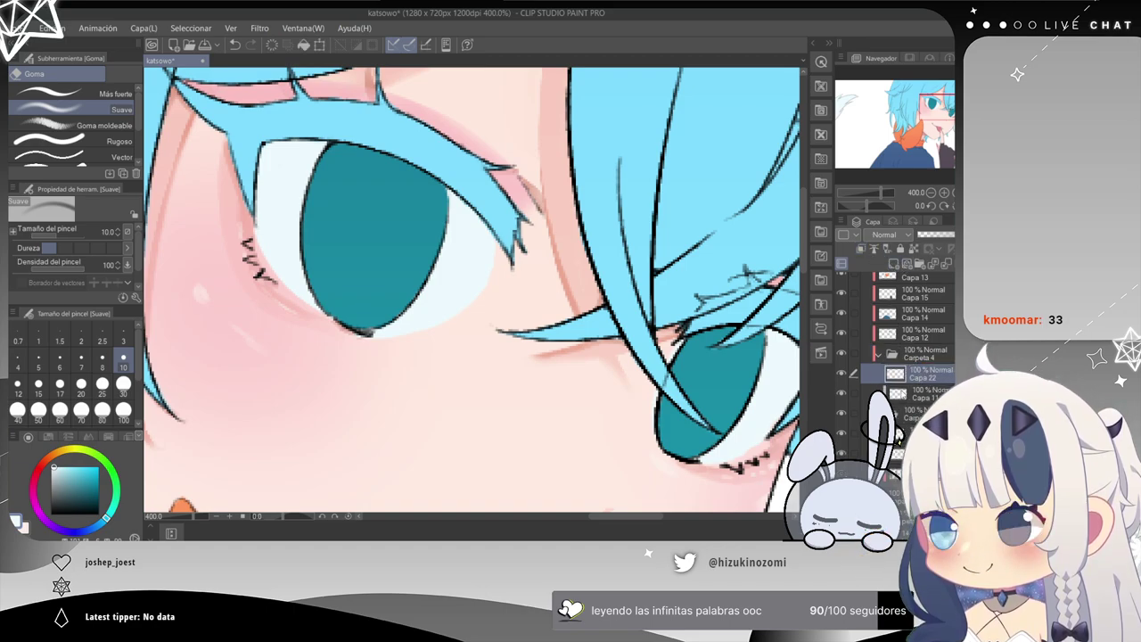
click(862, 249)
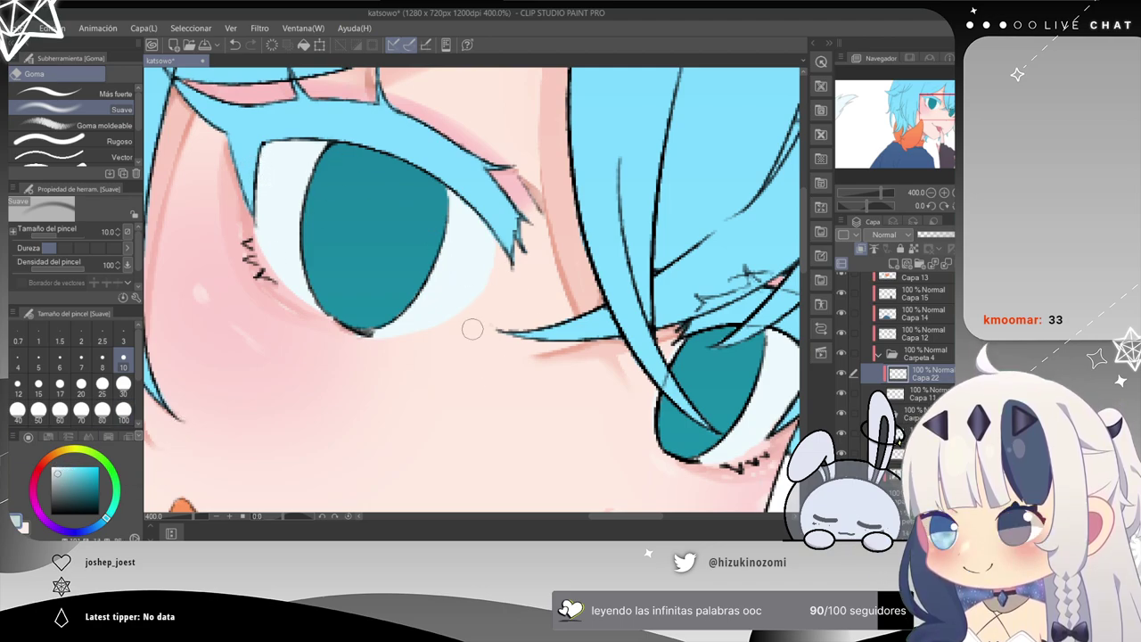
Choose the Kuro Ink pencil with a brush size of 30.
key(p)
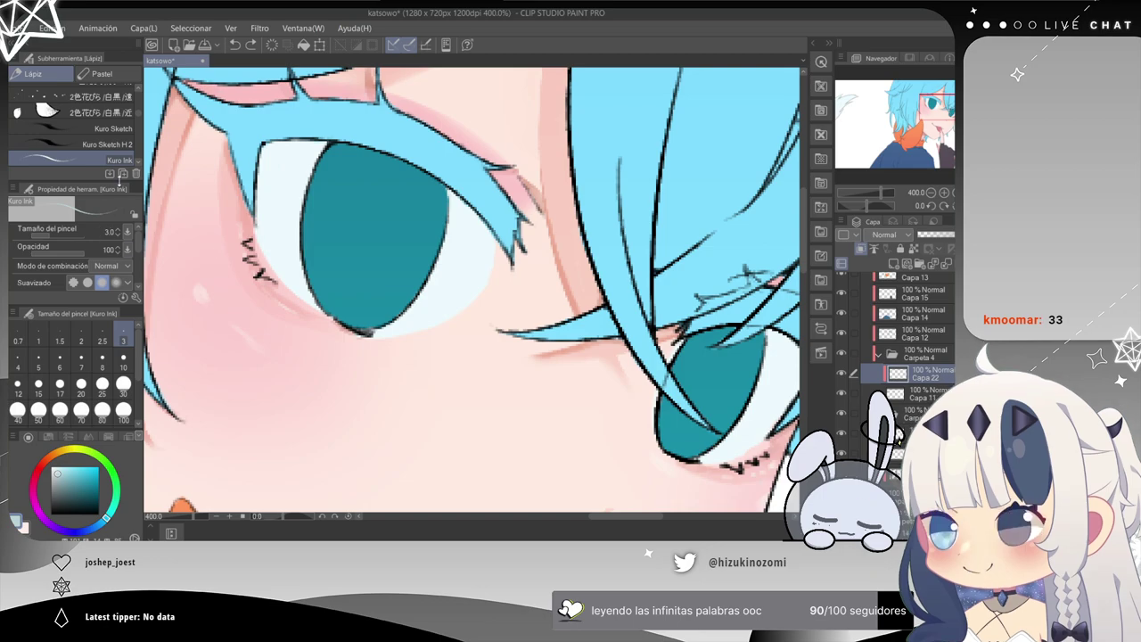
scroll(140, 143, up, 5)
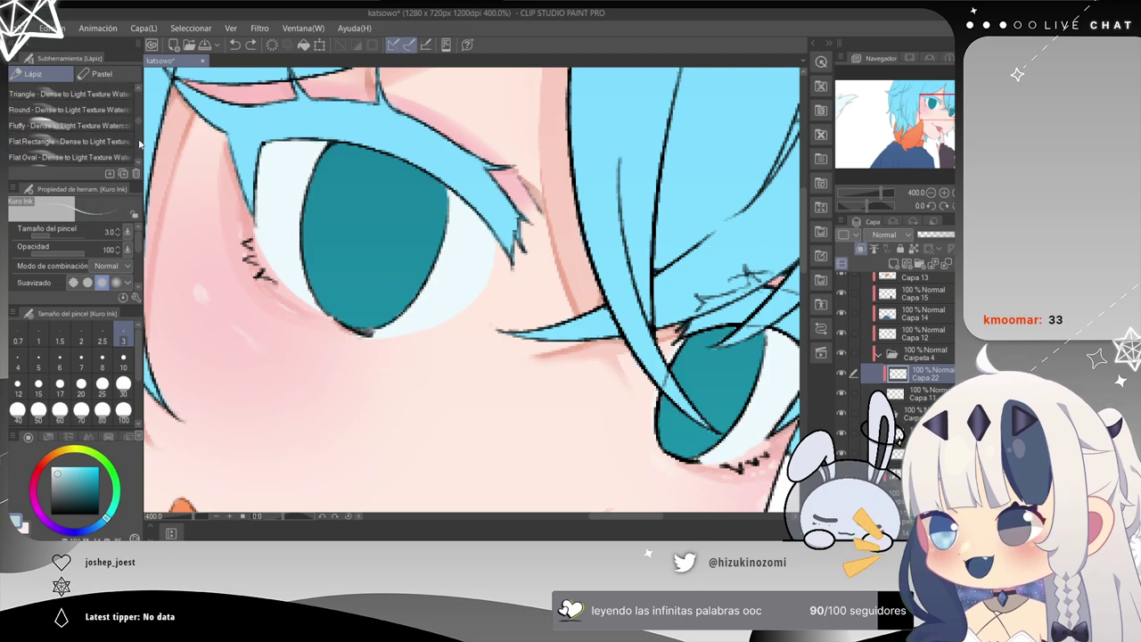
scroll(140, 153, down, 3)
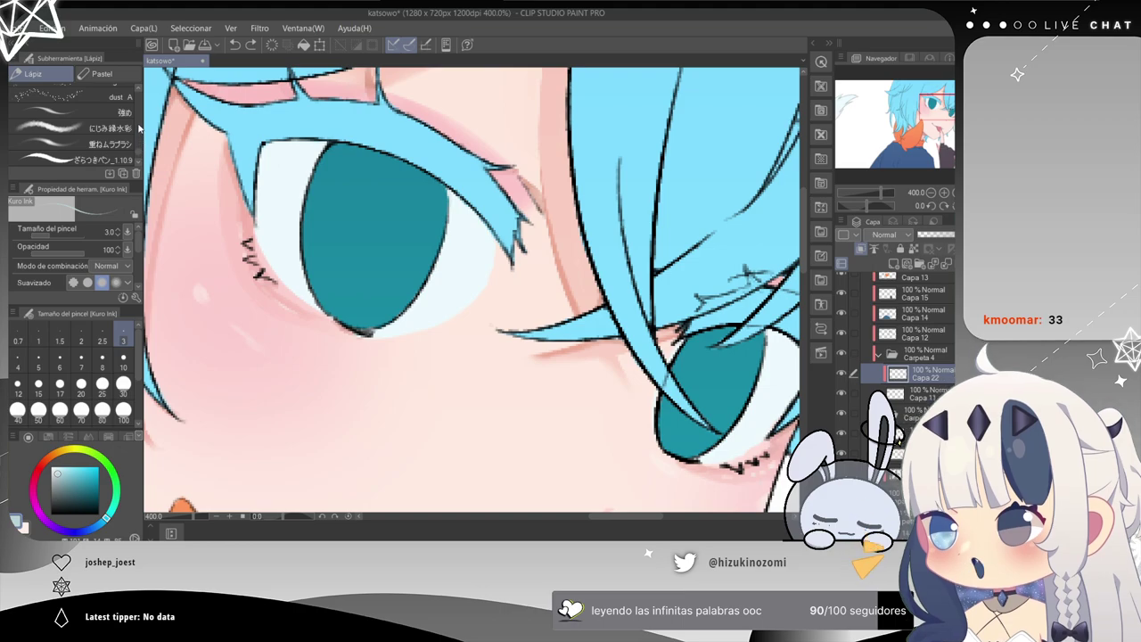
click(123, 383)
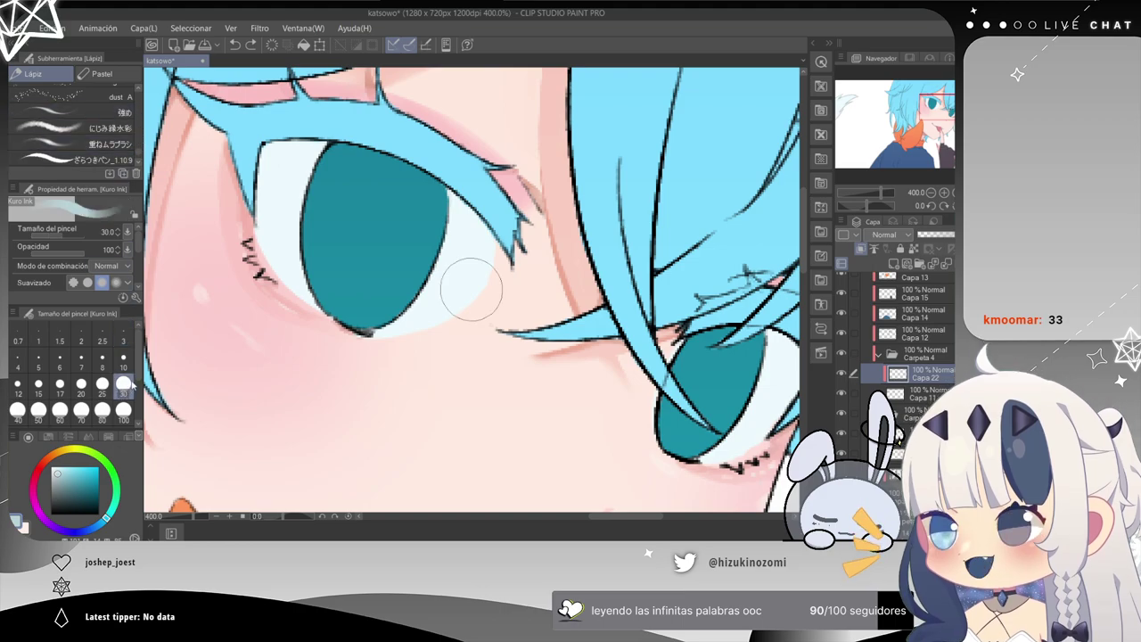
drag(268, 174, 321, 149)
drag(490, 290, 469, 252)
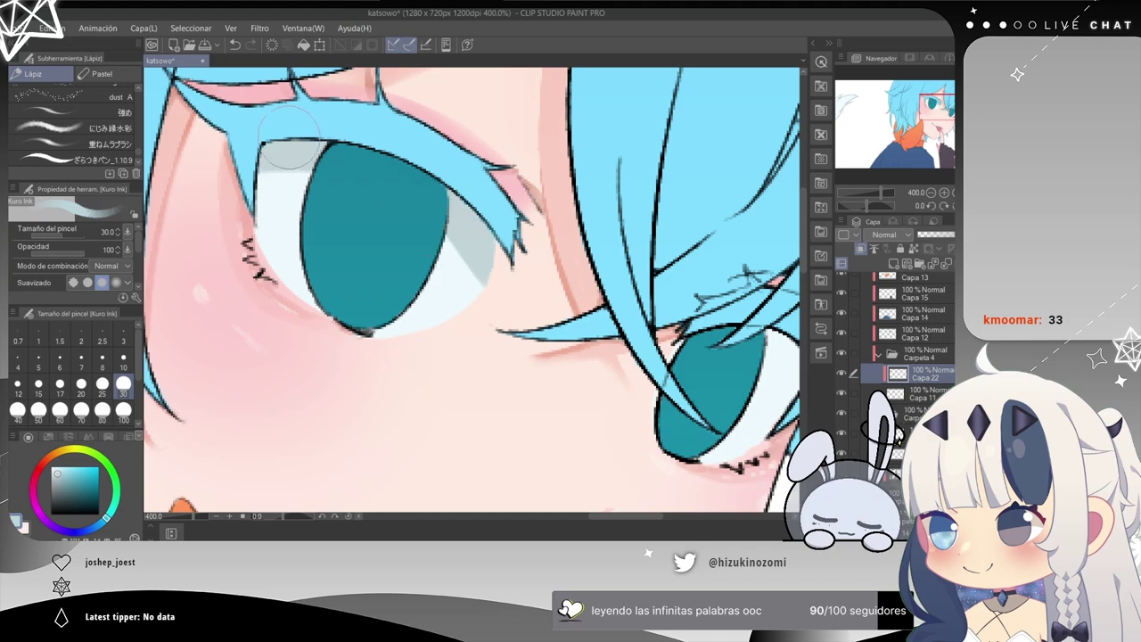
key(ctrl+z)
Paint a greyish shadow across the upper part of the whites in both eyes, just below the lashes.
mouse_move(254, 165)
mouse_down()
mouse_move(399, 181)
mouse_move(524, 294)
mouse_up()
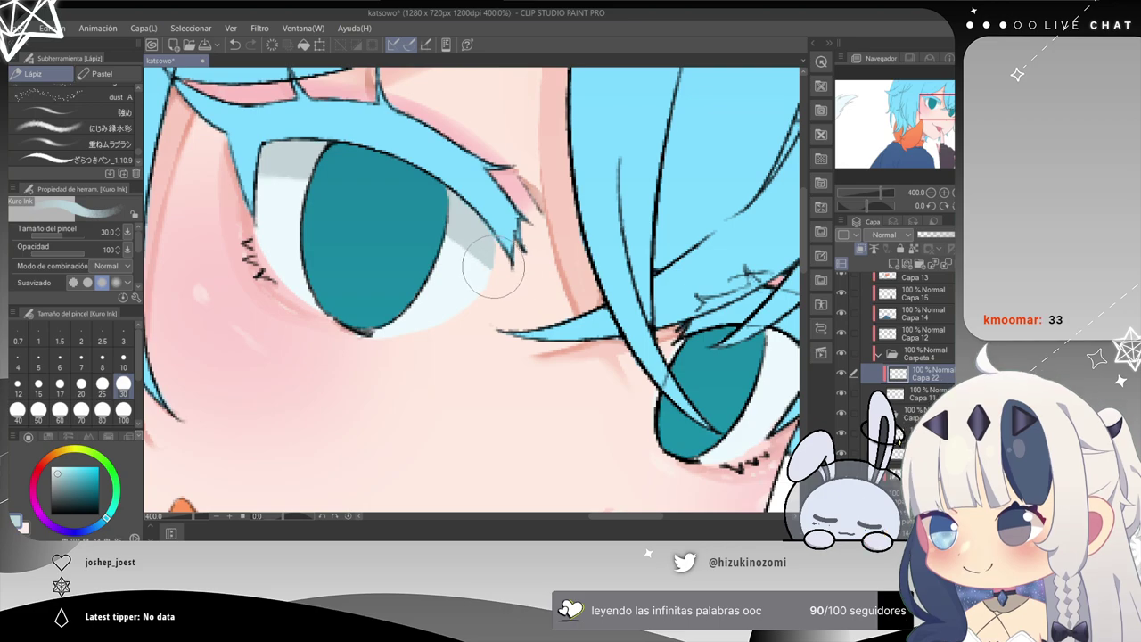
drag(672, 294, 421, 246)
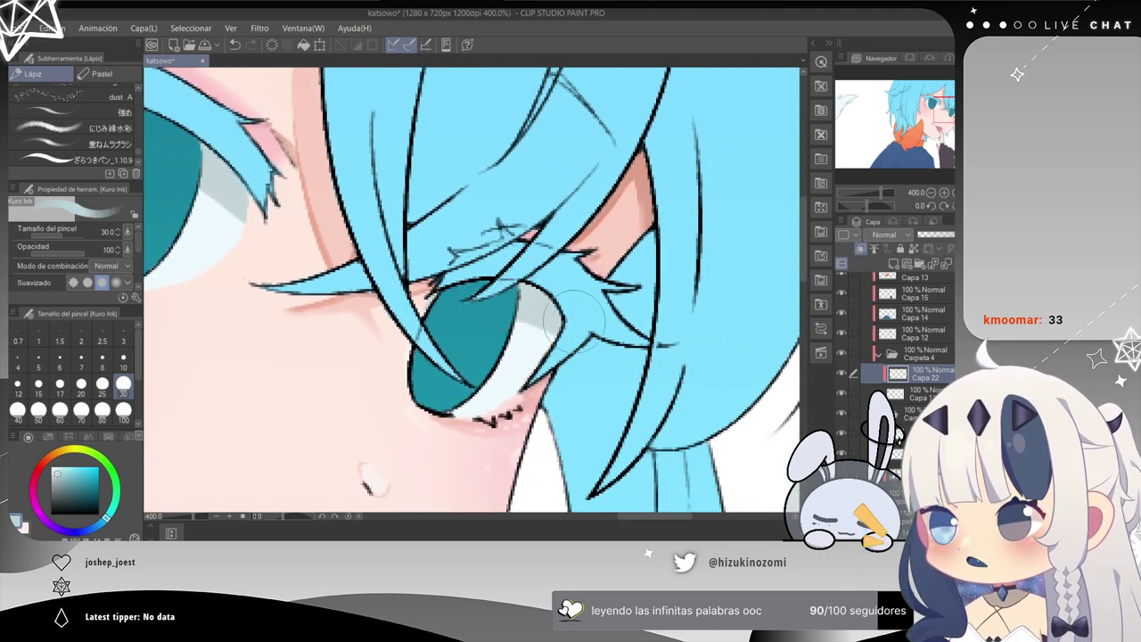
scroll(533, 326, down, 2)
scroll(526, 328, up, 2)
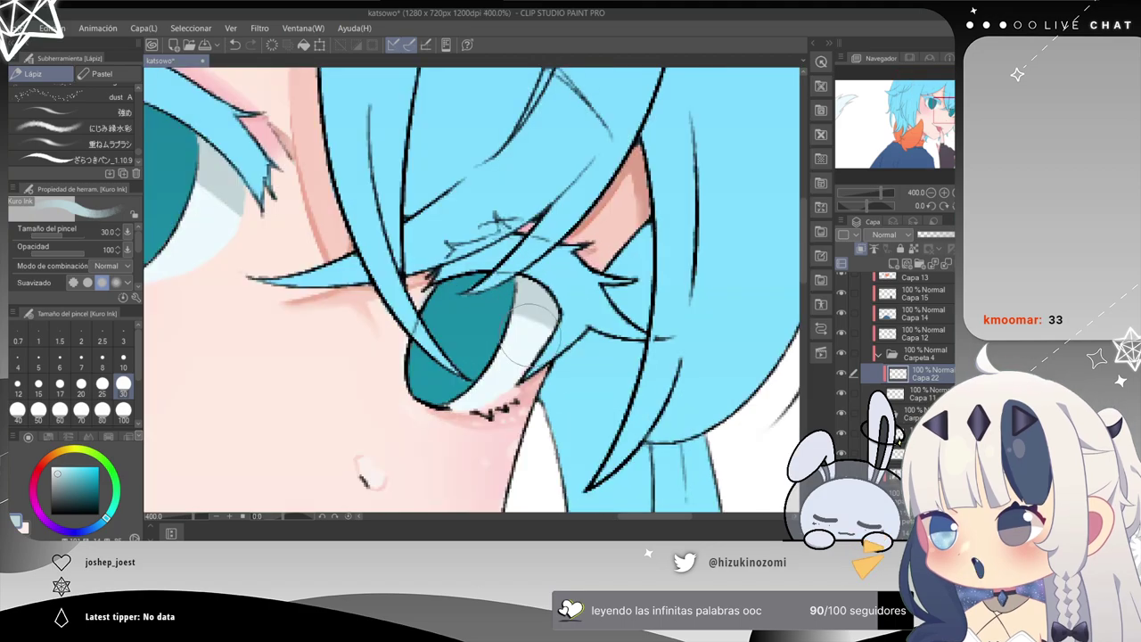
Sample the light blue of the lashes and try a size 6 strip along the upper edge of the larger eye's white.
drag(288, 214, 447, 269)
drag(463, 214, 412, 226)
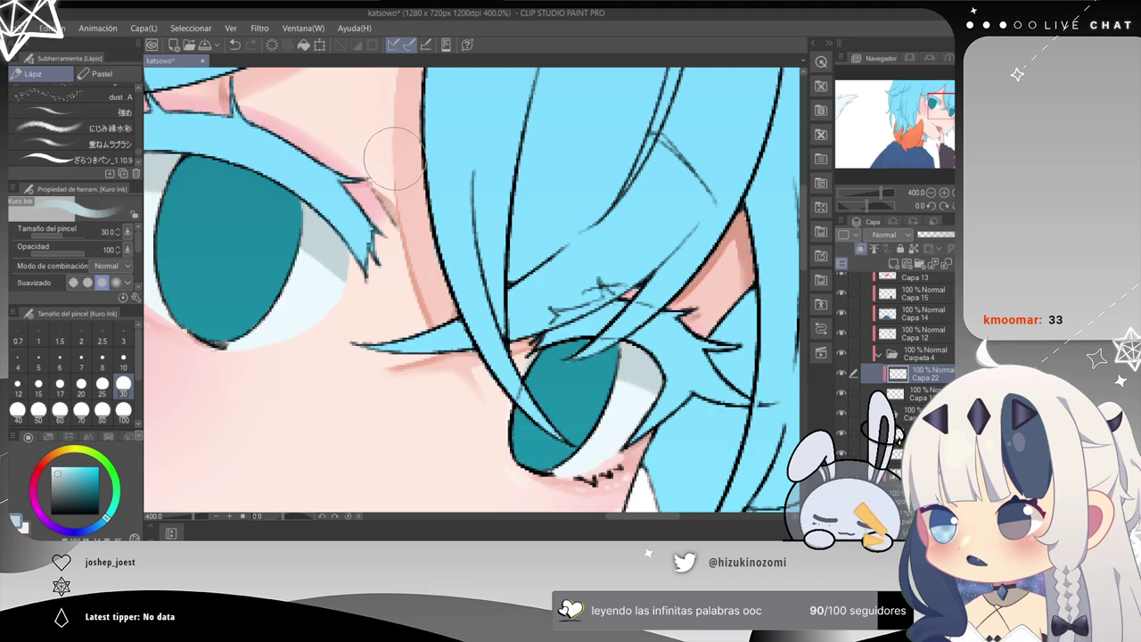
alt+click(301, 173)
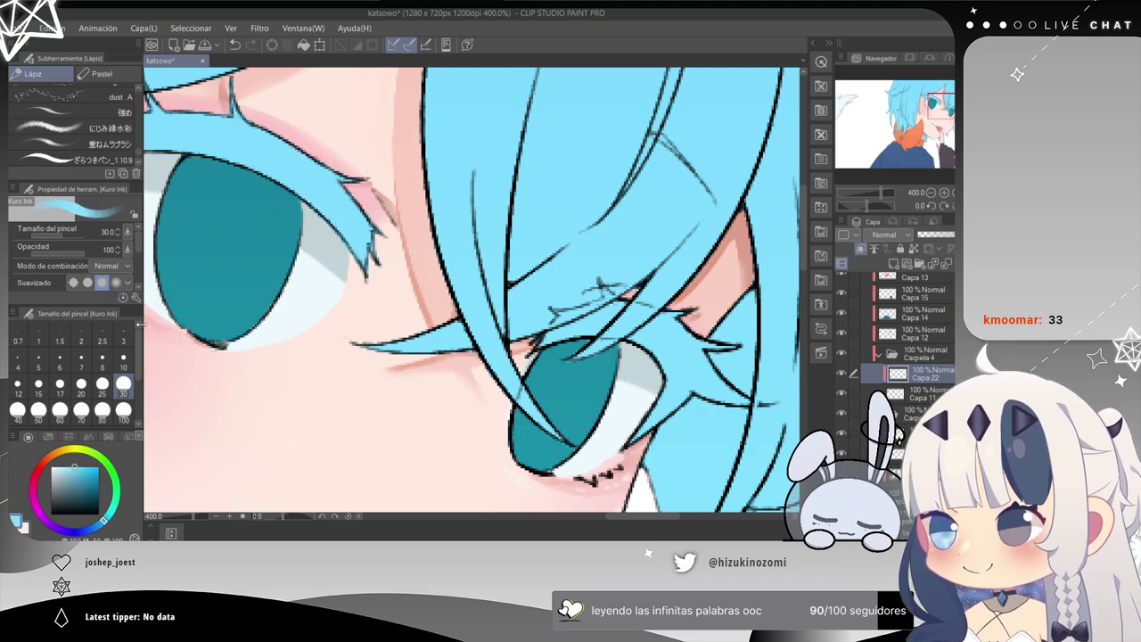
click(122, 356)
key(ctrl+plus)
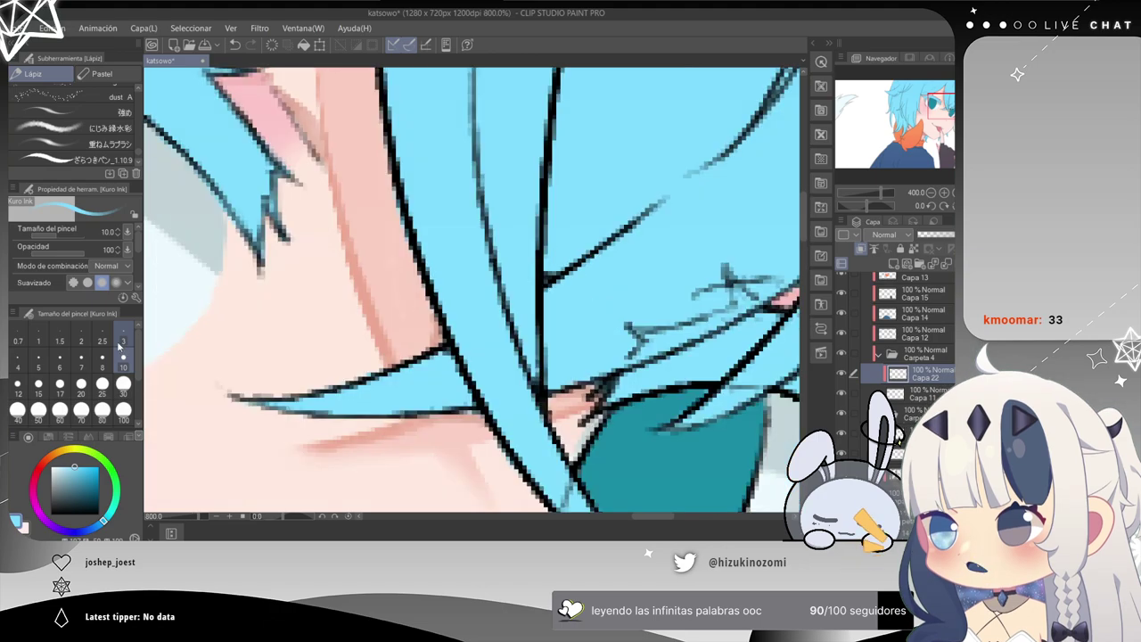
drag(263, 207, 543, 304)
drag(355, 216, 613, 274)
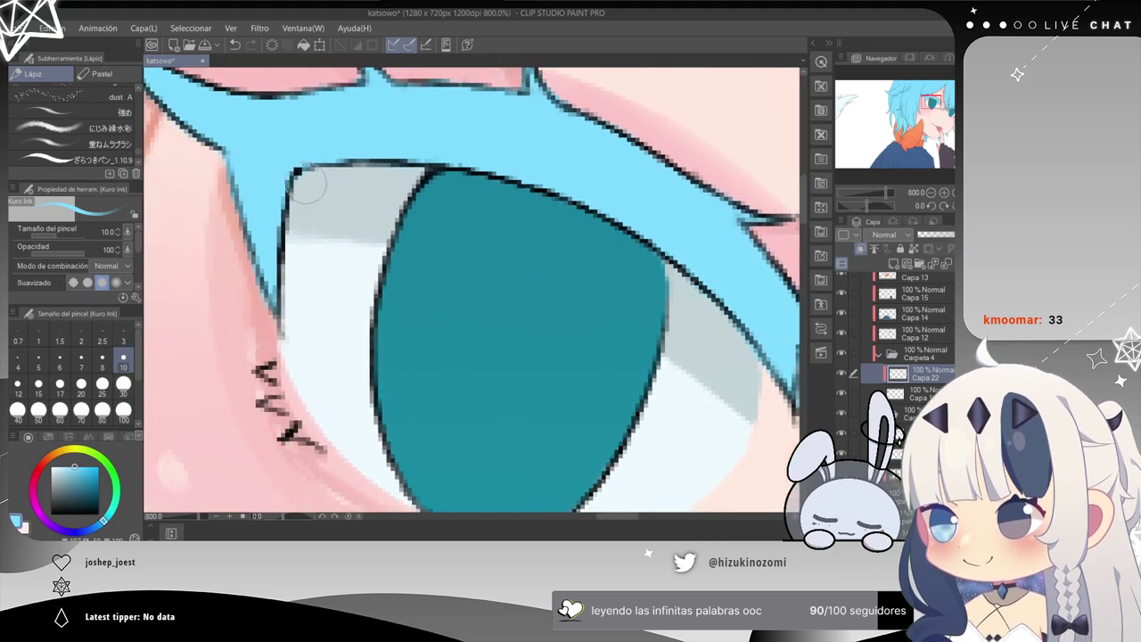
click(123, 341)
click(59, 361)
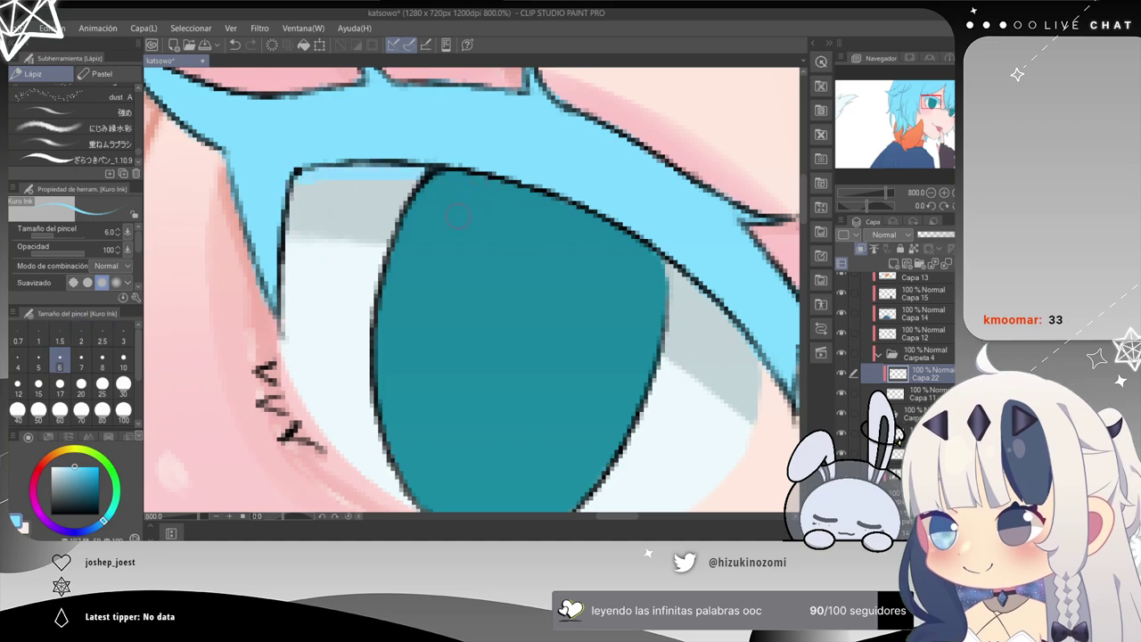
drag(609, 228, 334, 208)
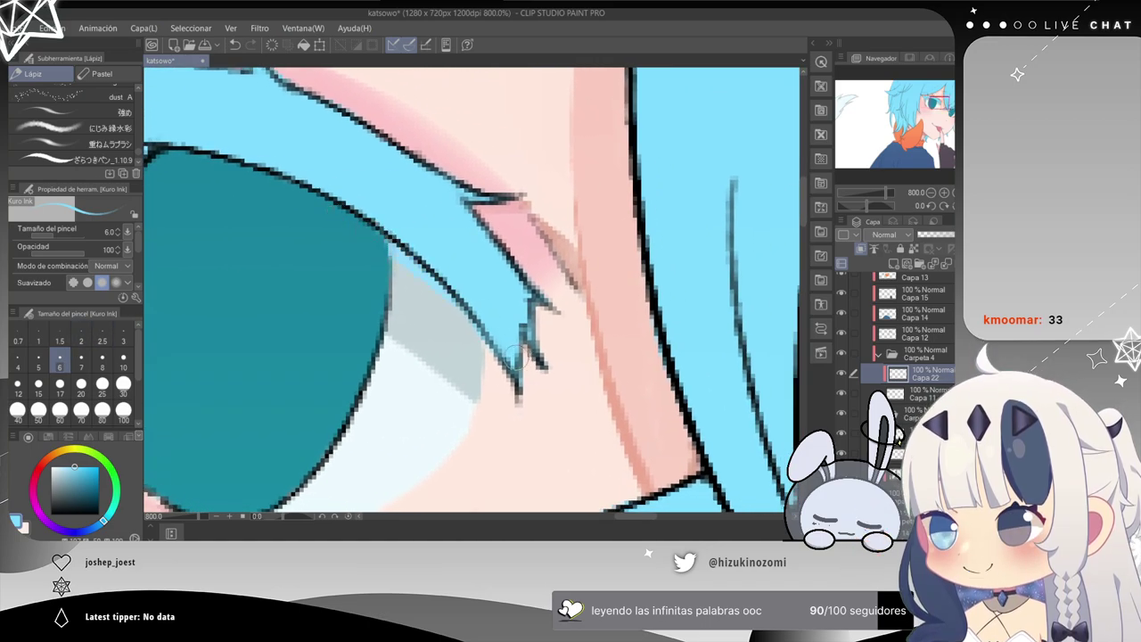
drag(370, 269, 648, 310)
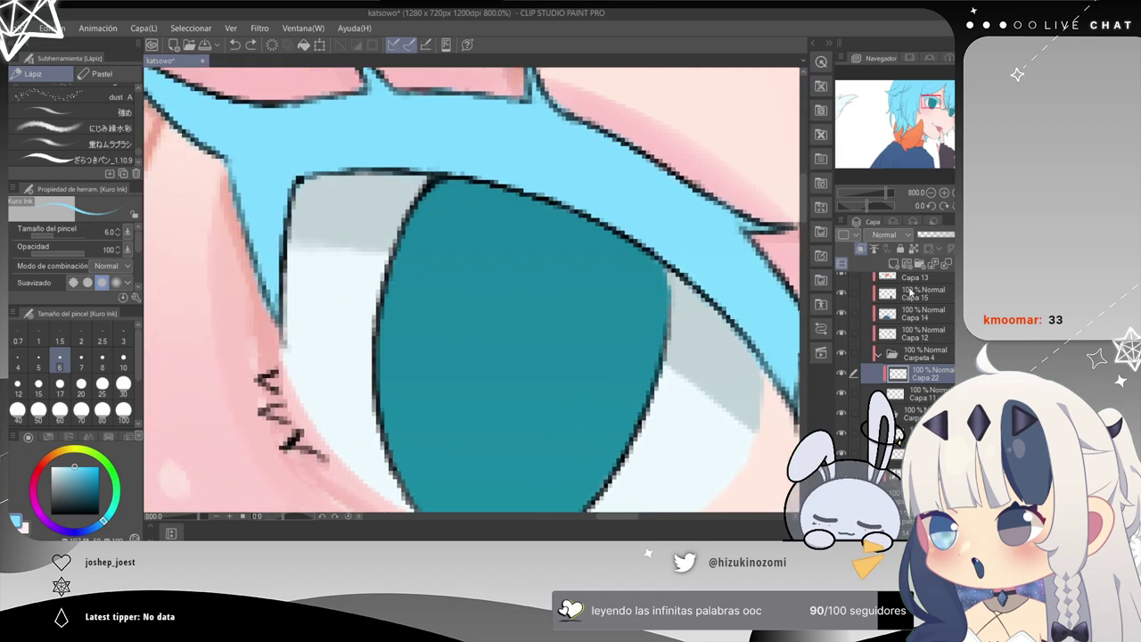
Add another clipped layer above the shadow and paint a thin pale line along the upper edge of both eye whites.
key(ctrl+shift+n)
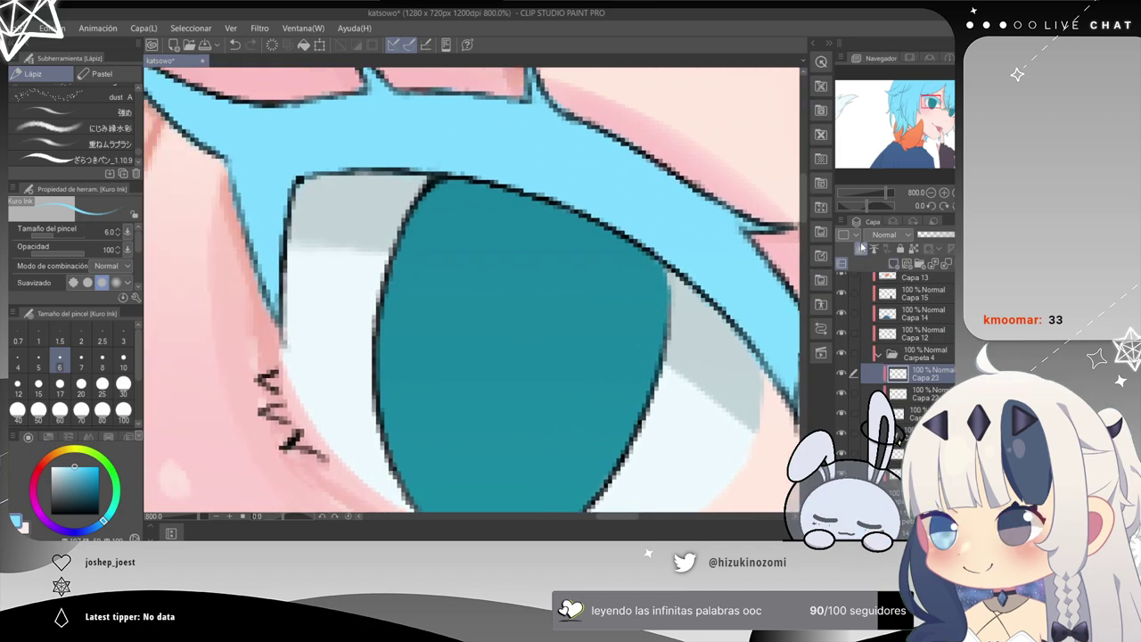
scroll(327, 183, down, 2)
drag(481, 195, 410, 258)
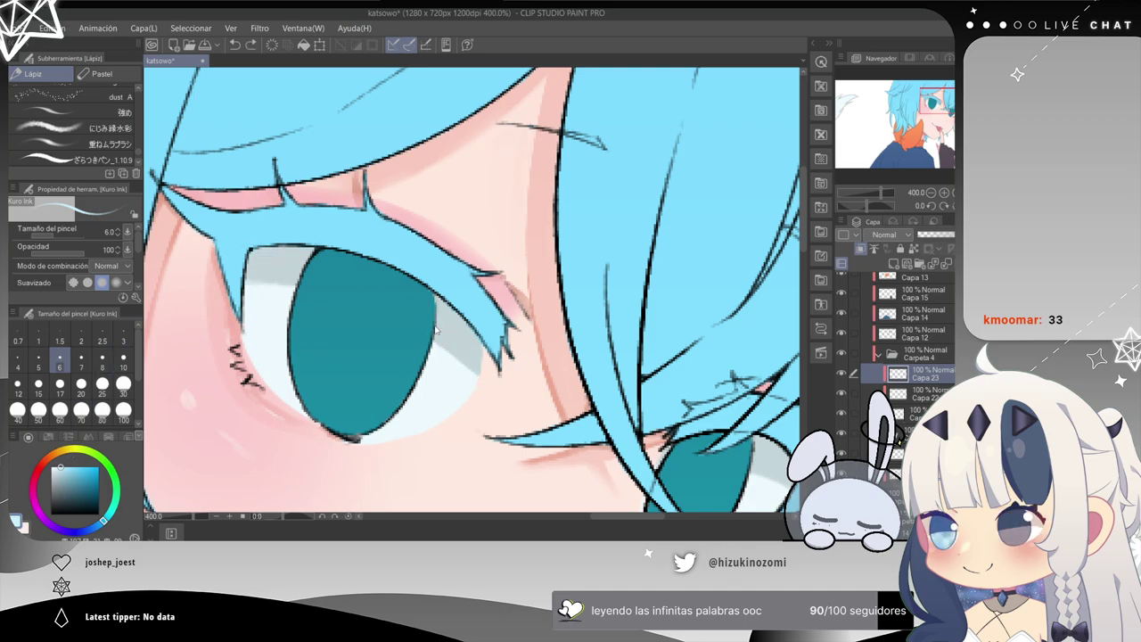
mouse_move(253, 251)
mouse_down()
mouse_move(370, 261)
mouse_move(483, 354)
mouse_up()
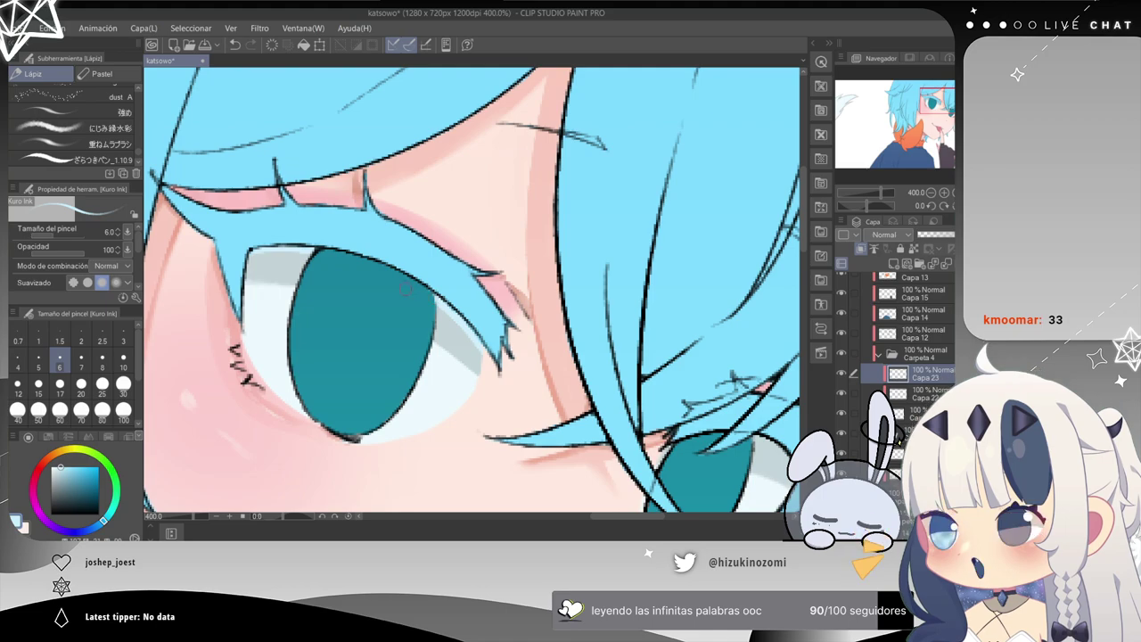
scroll(434, 287, up, 1)
scroll(427, 280, down, 1)
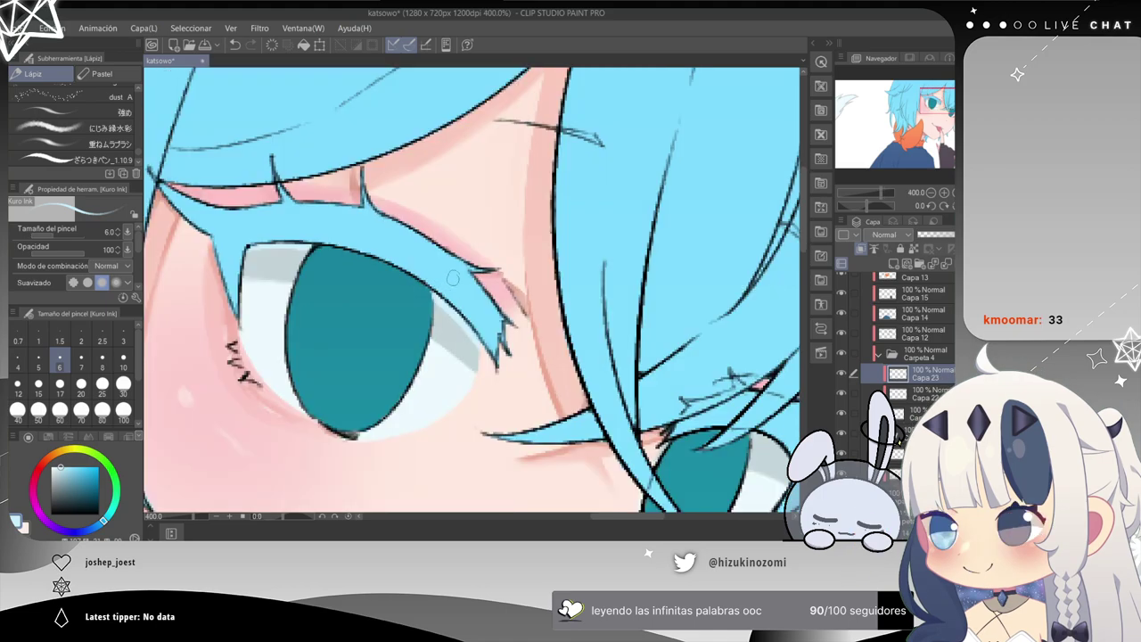
mouse_move(369, 222)
mouse_down()
mouse_move(422, 254)
mouse_move(453, 308)
mouse_move(263, 119)
mouse_up()
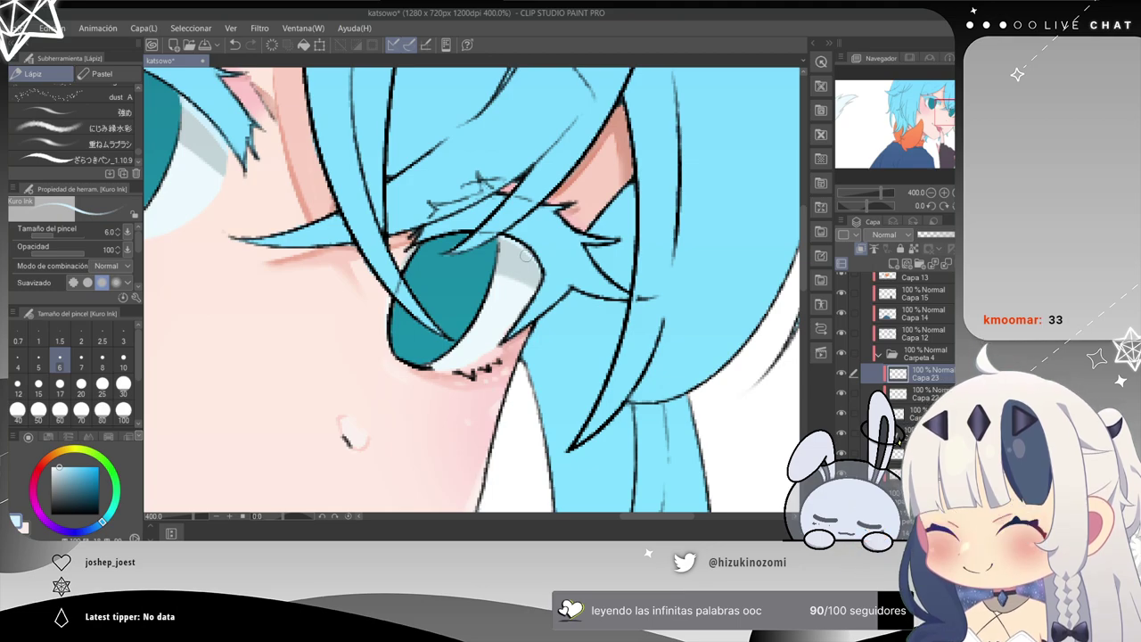
Collapse the layer folders Carpeta 4 and Carpeta 3.
click(880, 356)
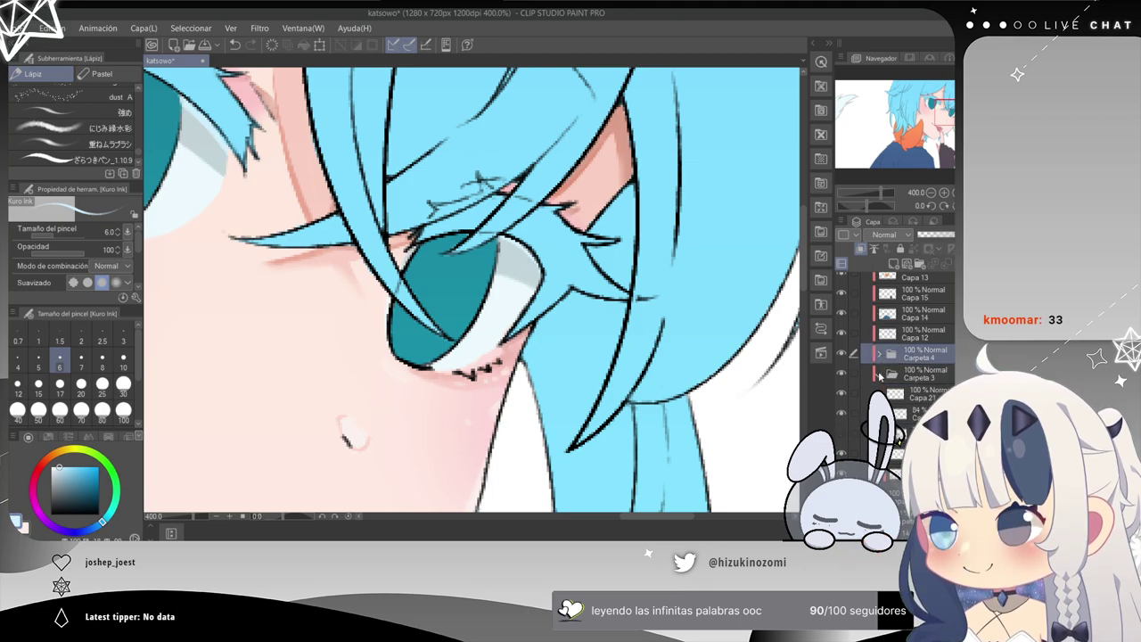
click(880, 375)
Put layer Capa 12 into a new folder of its own and make that layer active.
click(852, 336)
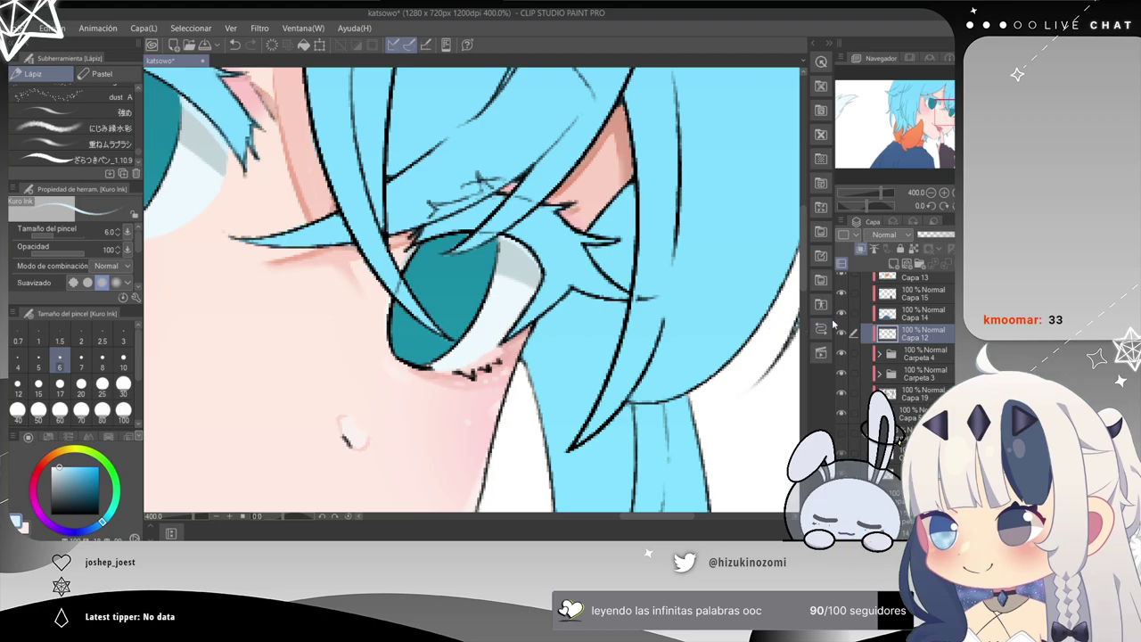
scroll(765, 262, down, 3)
scroll(765, 262, up, 3)
mouse_move(416, 163)
mouse_down()
mouse_move(606, 183)
mouse_move(535, 173)
mouse_move(582, 173)
mouse_up()
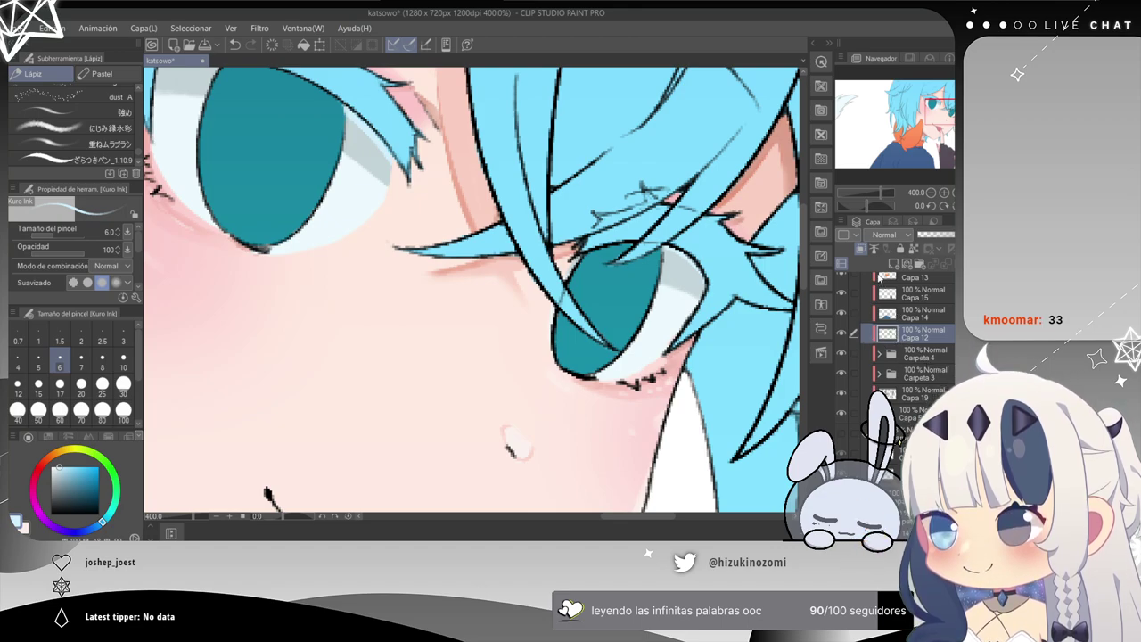
key(ctrl+g)
click(923, 354)
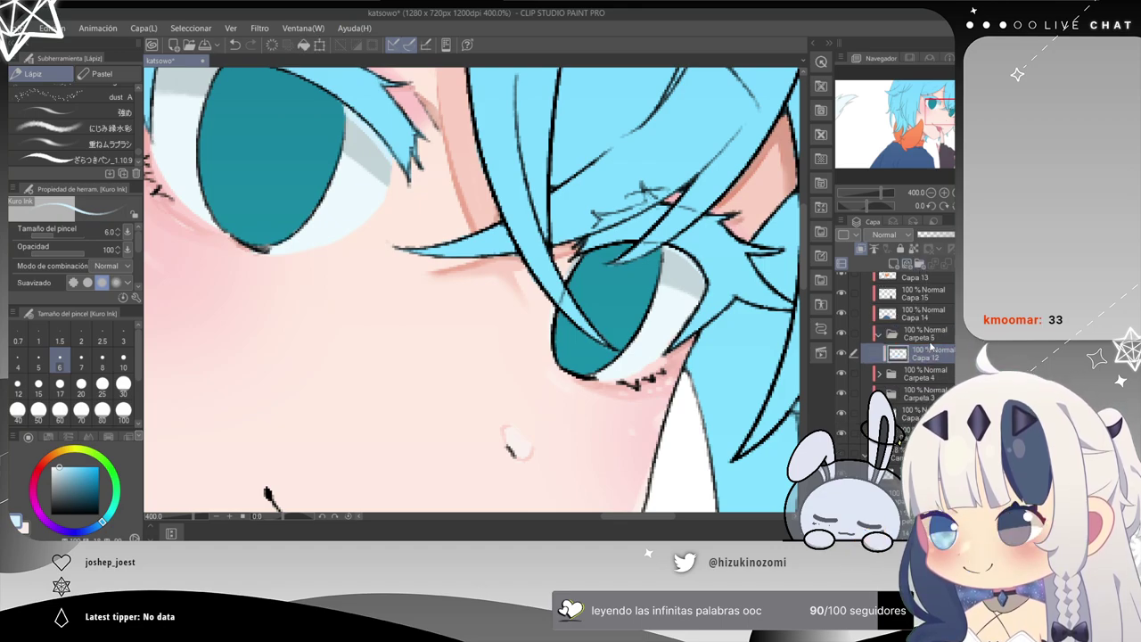
Add a new clipped layer above Capa 12 inside the folder Carpeta 5.
click(896, 264)
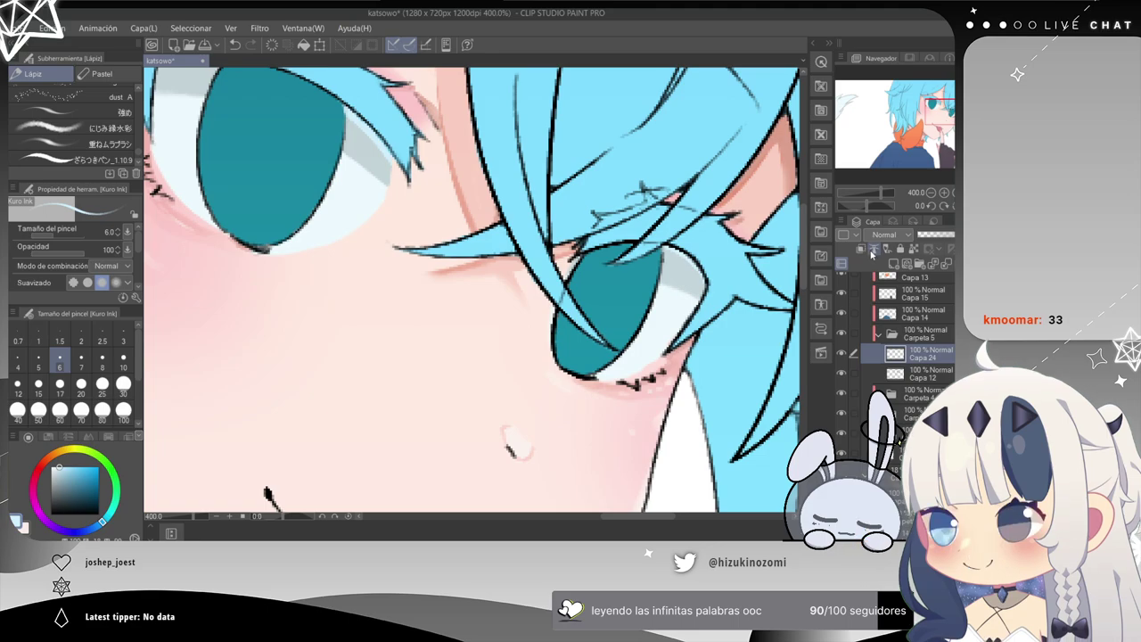
Collapse the folder Carpeta 2 and lower its opacity to 43 %.
scroll(901, 338, down, 3)
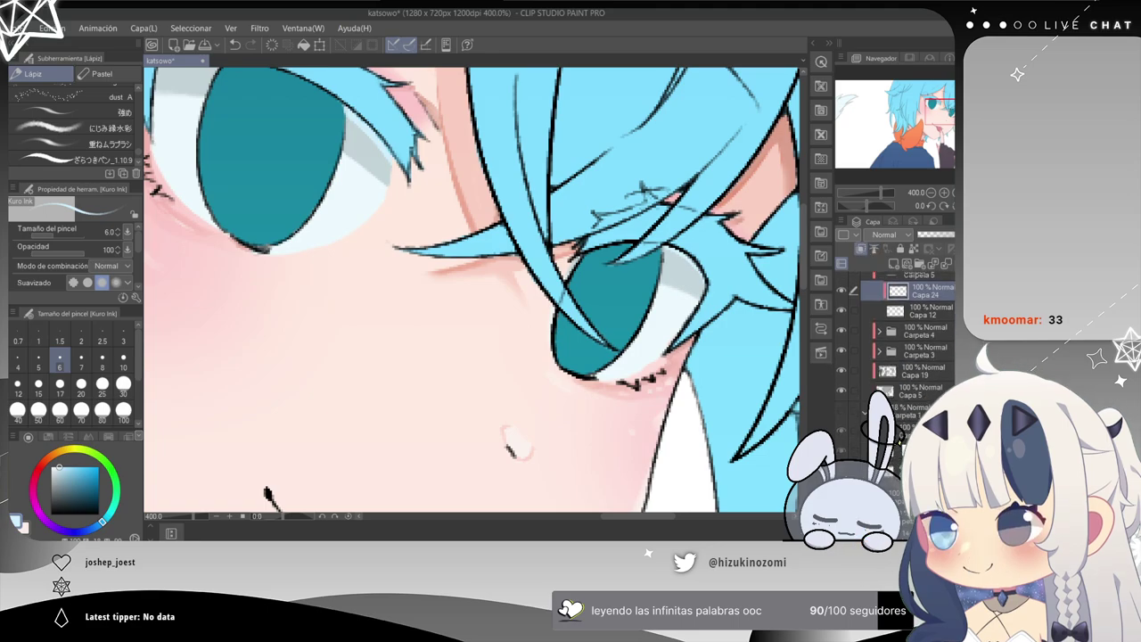
scroll(896, 339, down, 6)
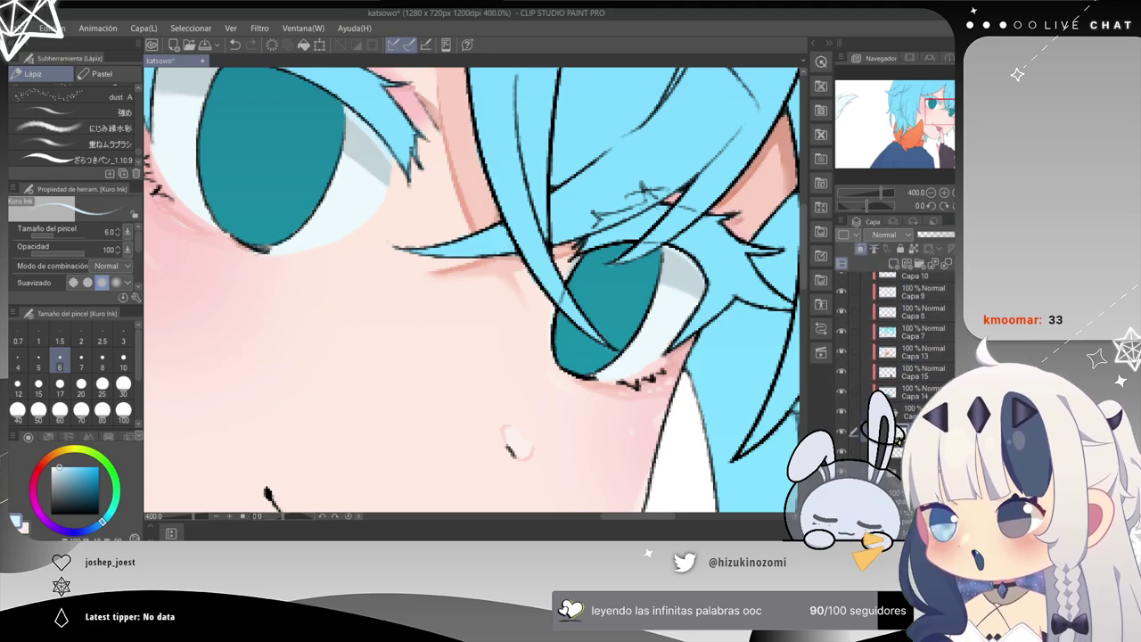
scroll(901, 339, up, 1)
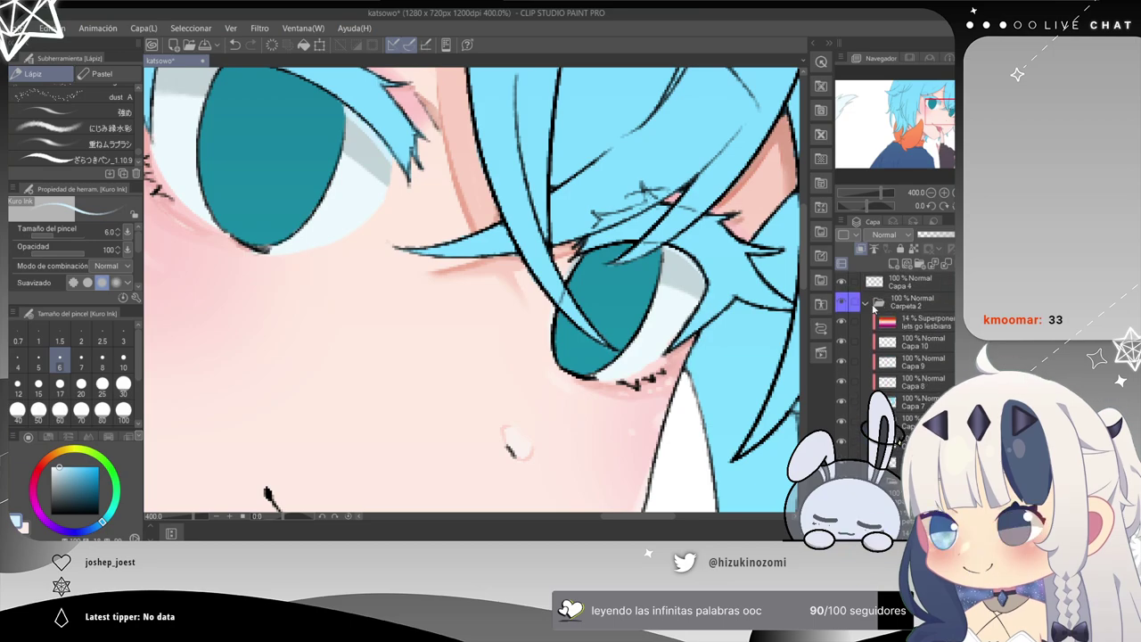
click(877, 305)
click(865, 304)
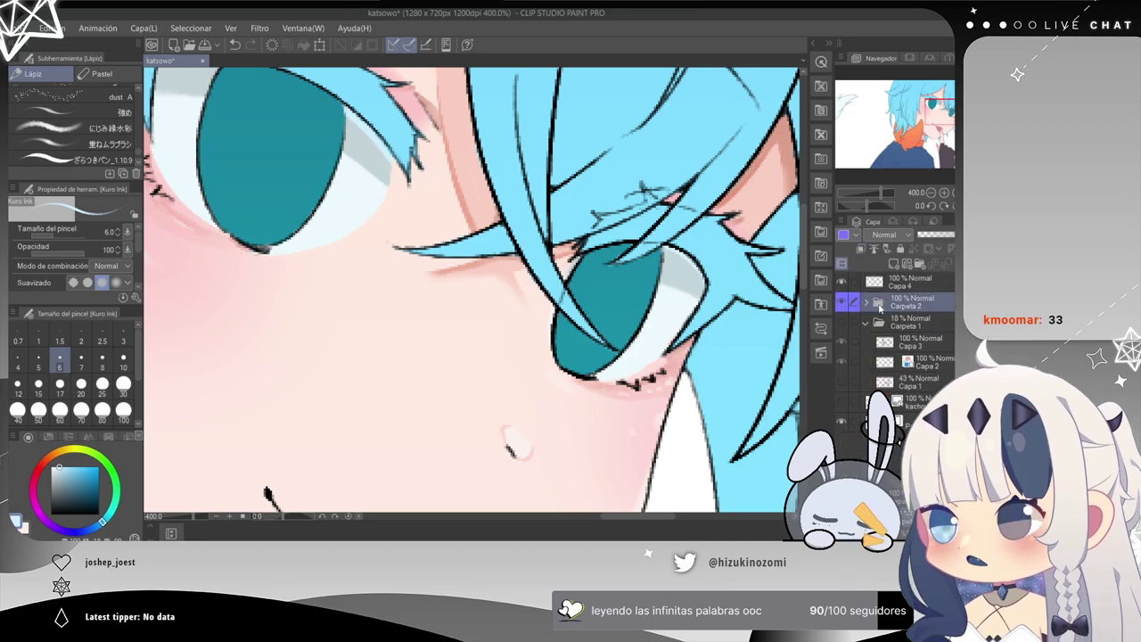
click(940, 235)
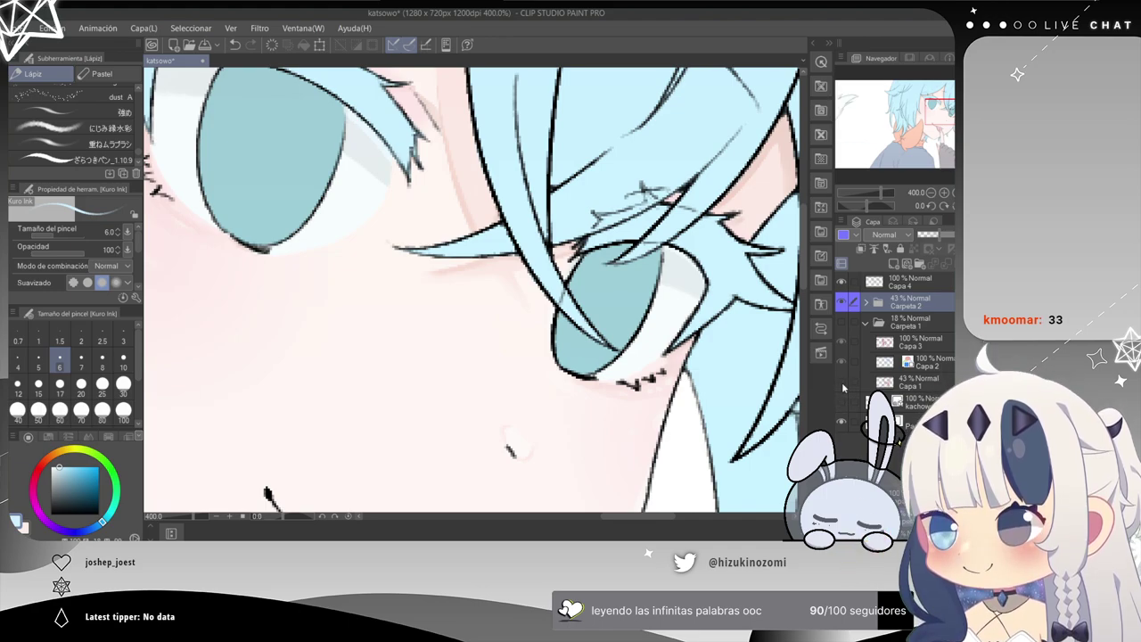
Hide the colour folder Carpeta 2 and show the sketch folder Carpeta 1 beneath the line art to compare the eyes.
click(843, 303)
click(842, 303)
click(842, 304)
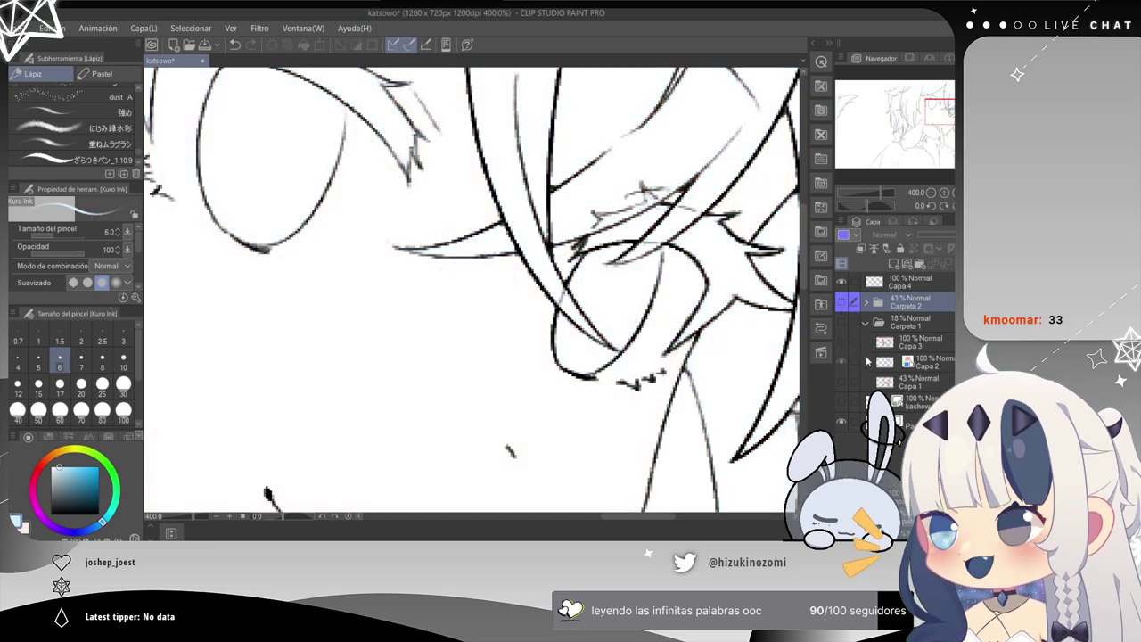
key(ctrl+minus)
key(ctrl+minus)
key(ctrl+minus)
key(ctrl+minus)
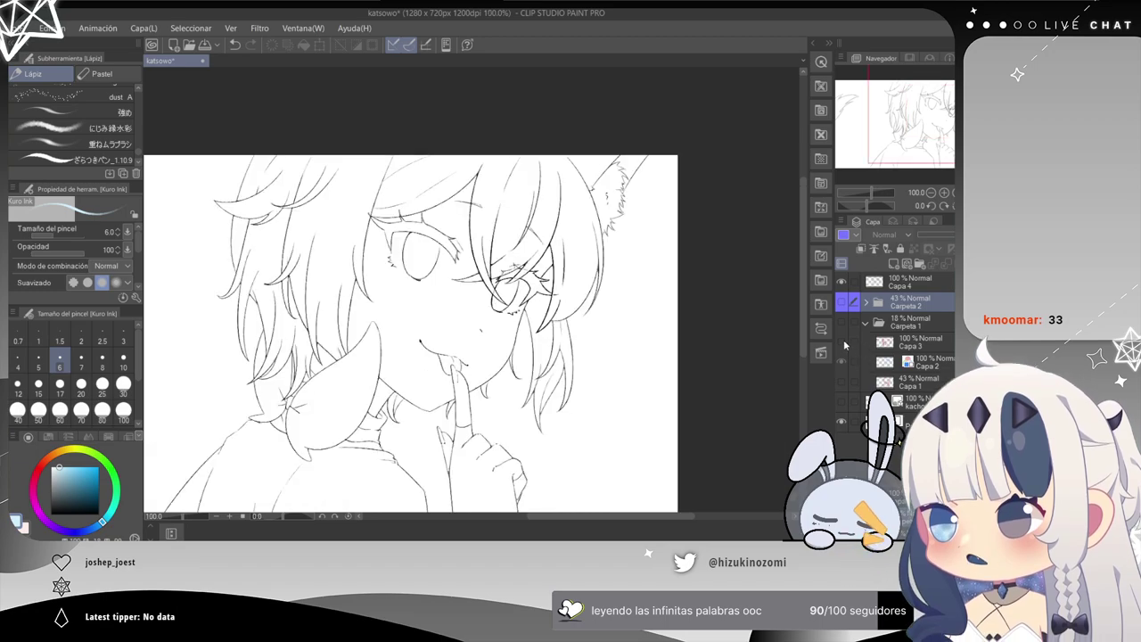
drag(644, 394, 776, 307)
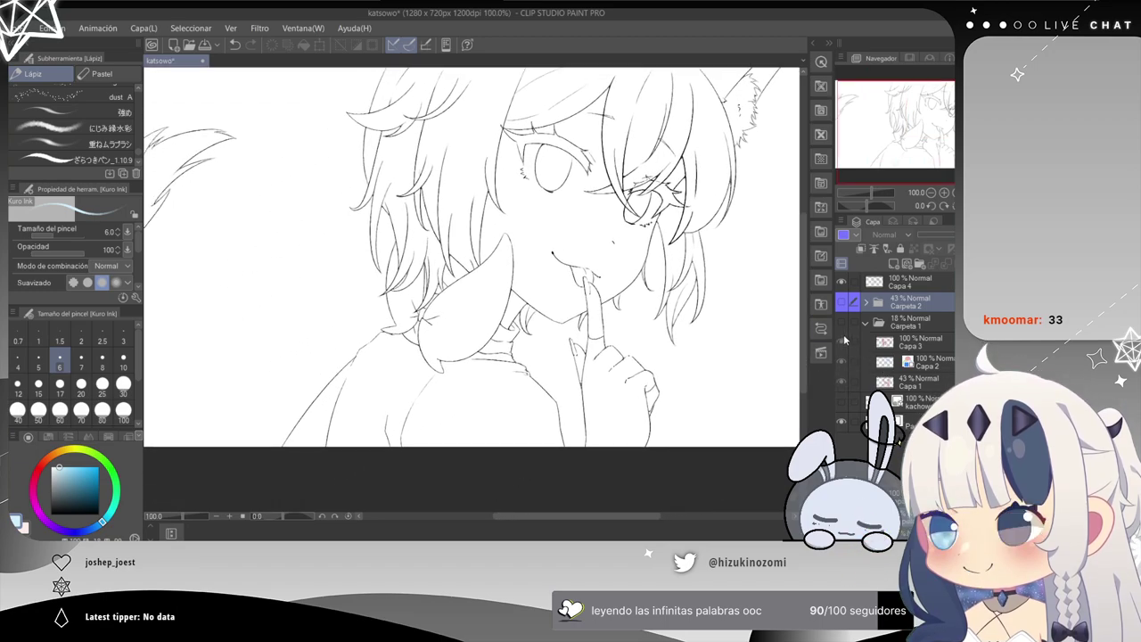
click(843, 340)
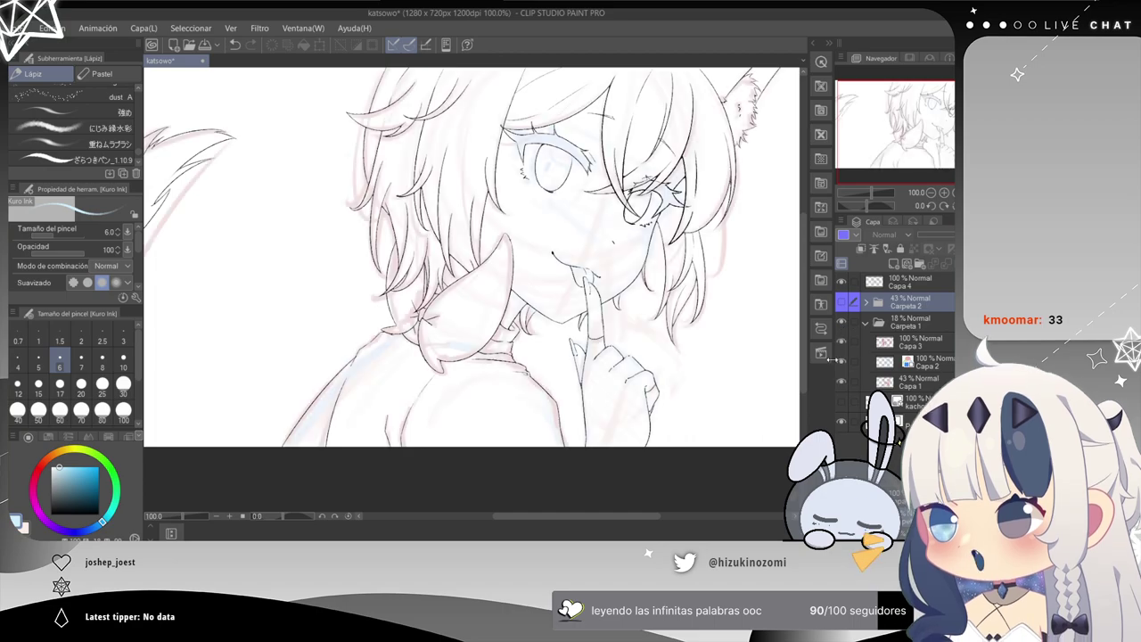
key(ctrl+plus)
key(ctrl+plus)
drag(713, 248, 467, 394)
drag(532, 248, 558, 274)
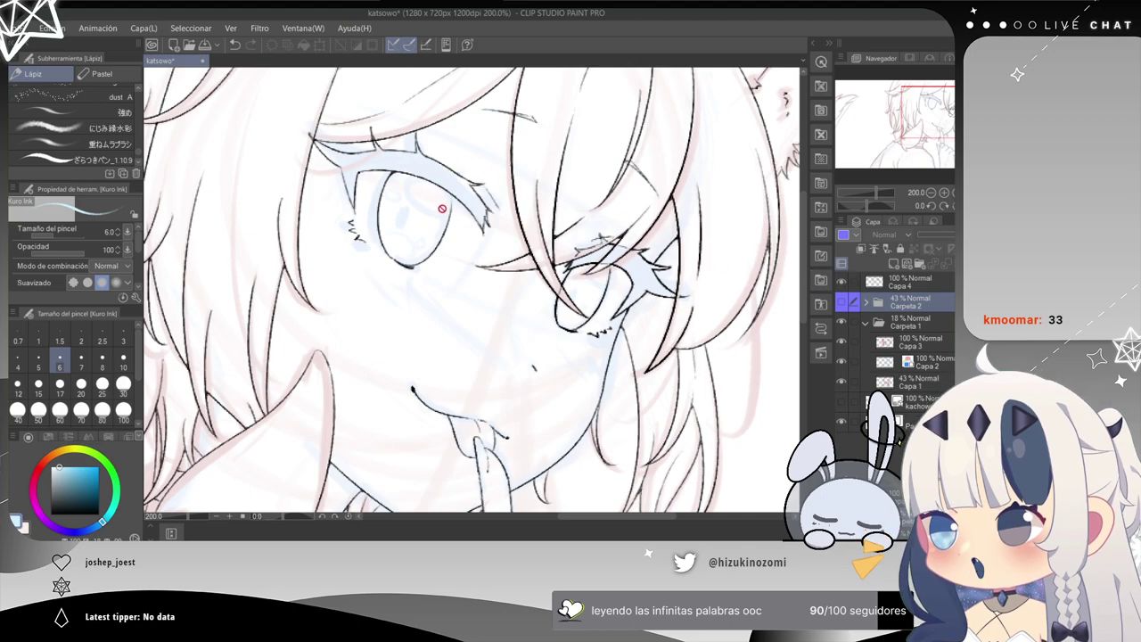
Expand Carpeta 2, make the clipped layer Capa 24 in Carpeta 5 active and examine the sketched details of the larger iris.
click(866, 303)
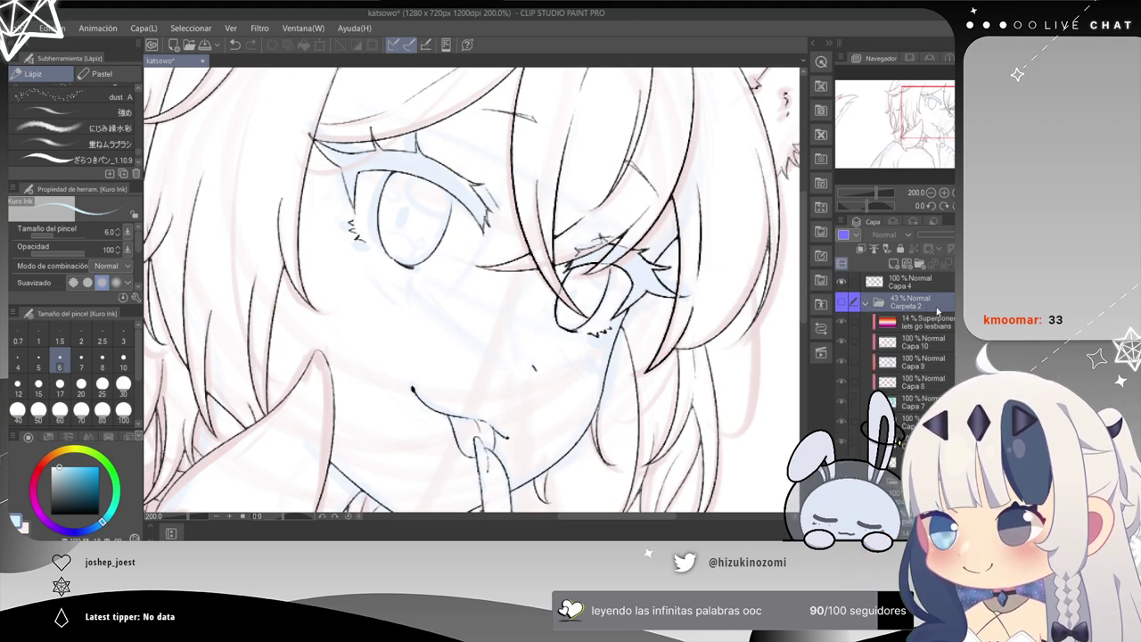
scroll(898, 440, down, 3)
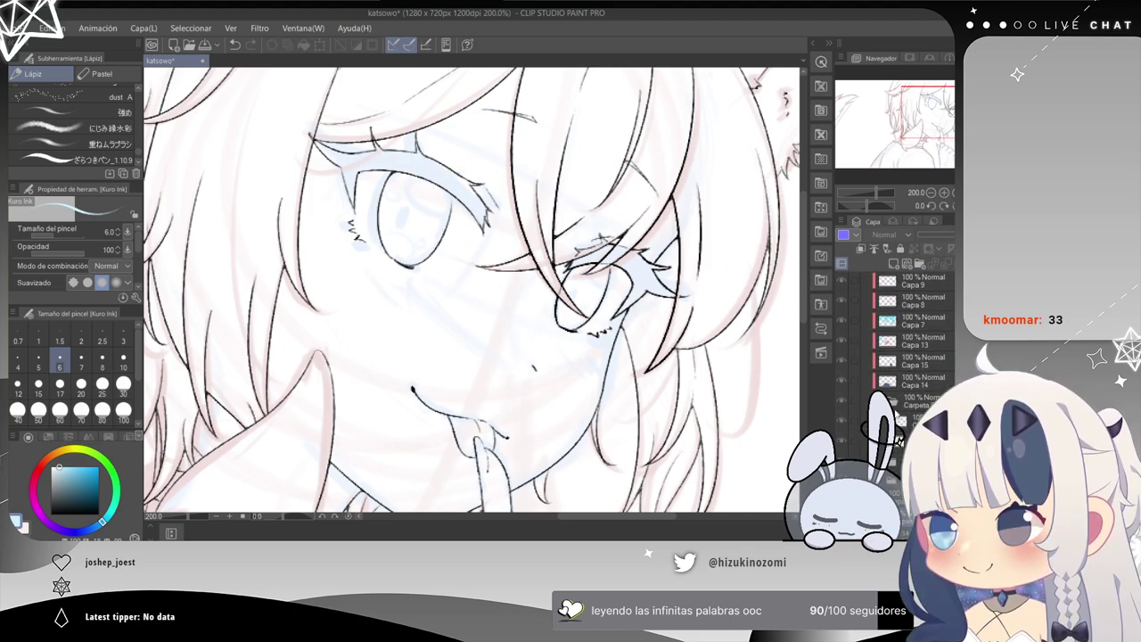
click(883, 323)
click(889, 343)
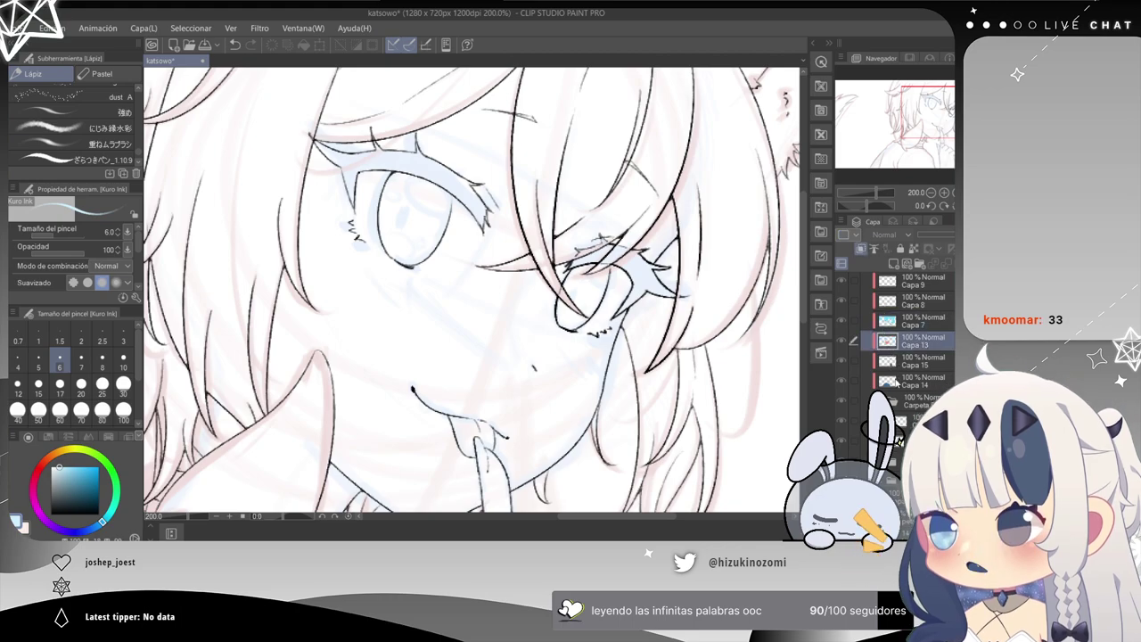
click(897, 401)
click(899, 421)
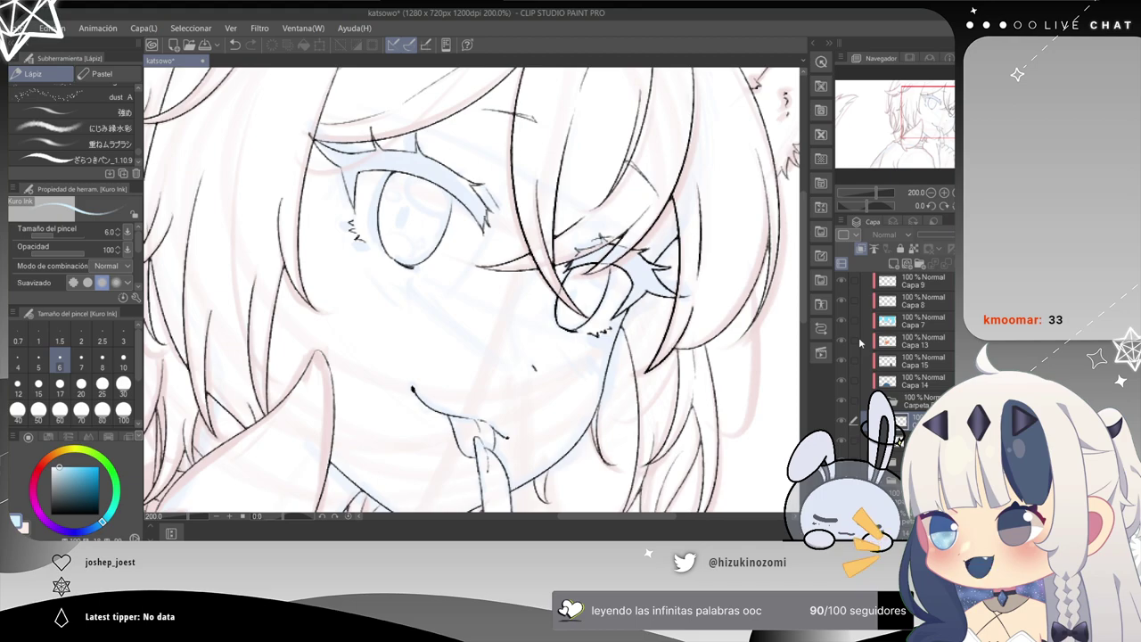
key(ctrl+plus)
key(ctrl+plus)
drag(312, 235, 424, 289)
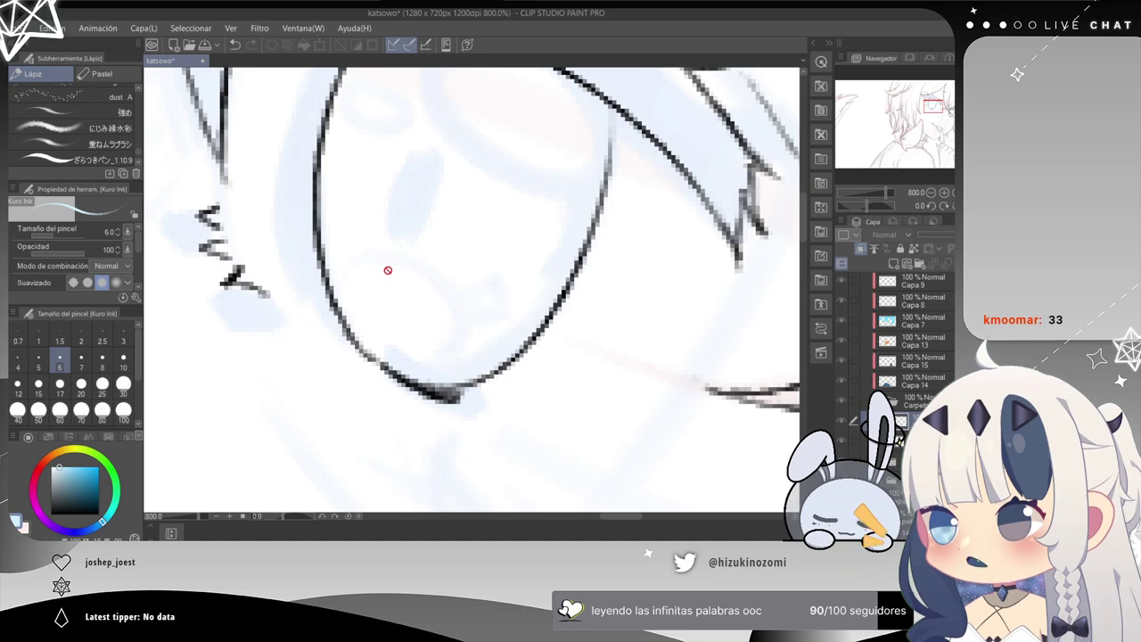
Show the folder Carpeta 2 again and set its opacity to 100 %.
scroll(929, 355, up, 2)
click(842, 303)
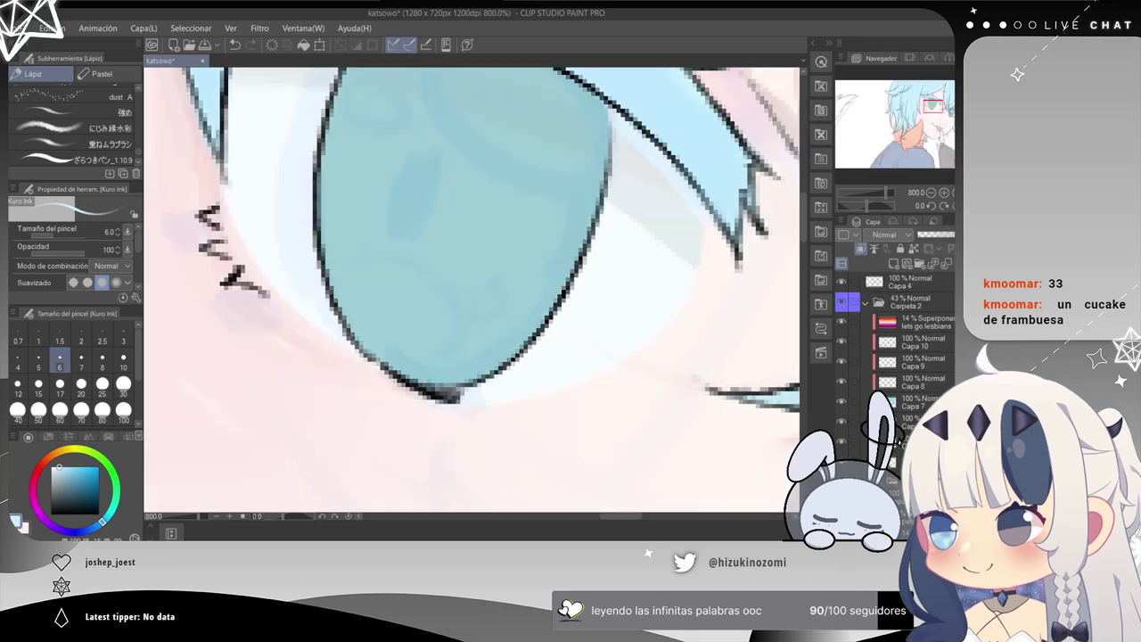
click(946, 300)
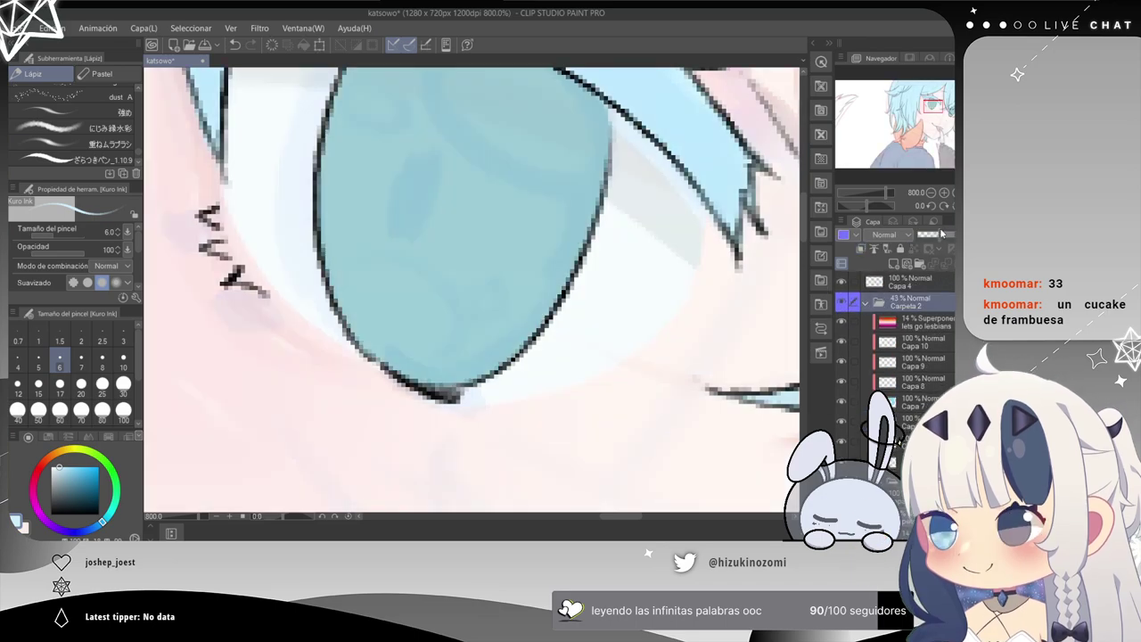
drag(943, 233, 954, 234)
Make the uppermost layer in Carpeta 4 active and dab a small pale size 3 highlight on the larger eye's shaded white.
scroll(891, 357, down, 5)
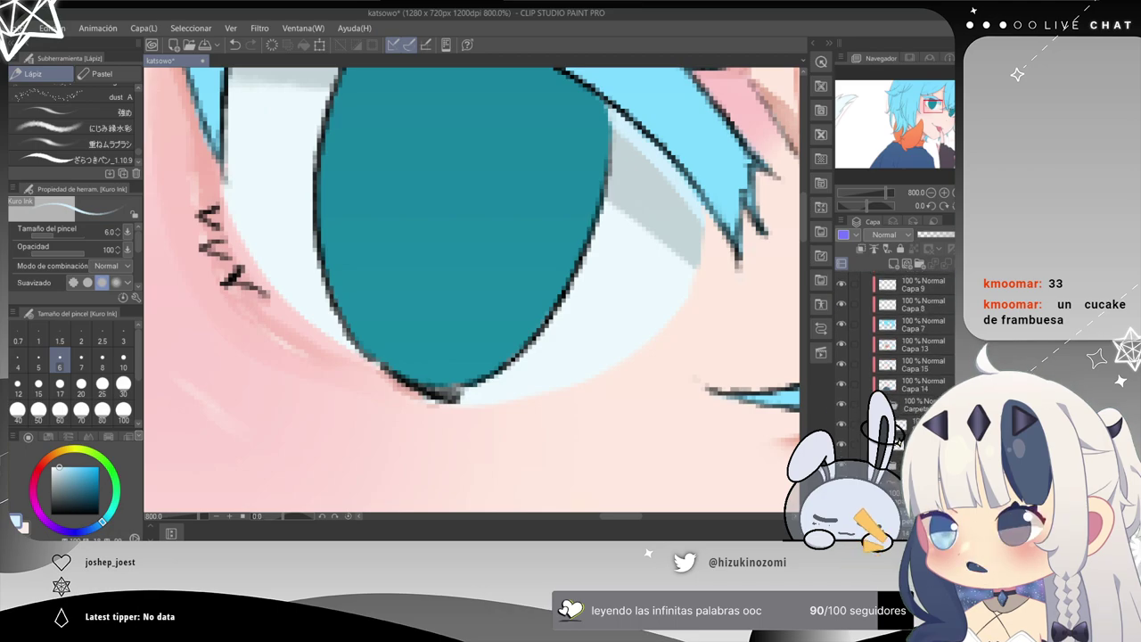
click(902, 418)
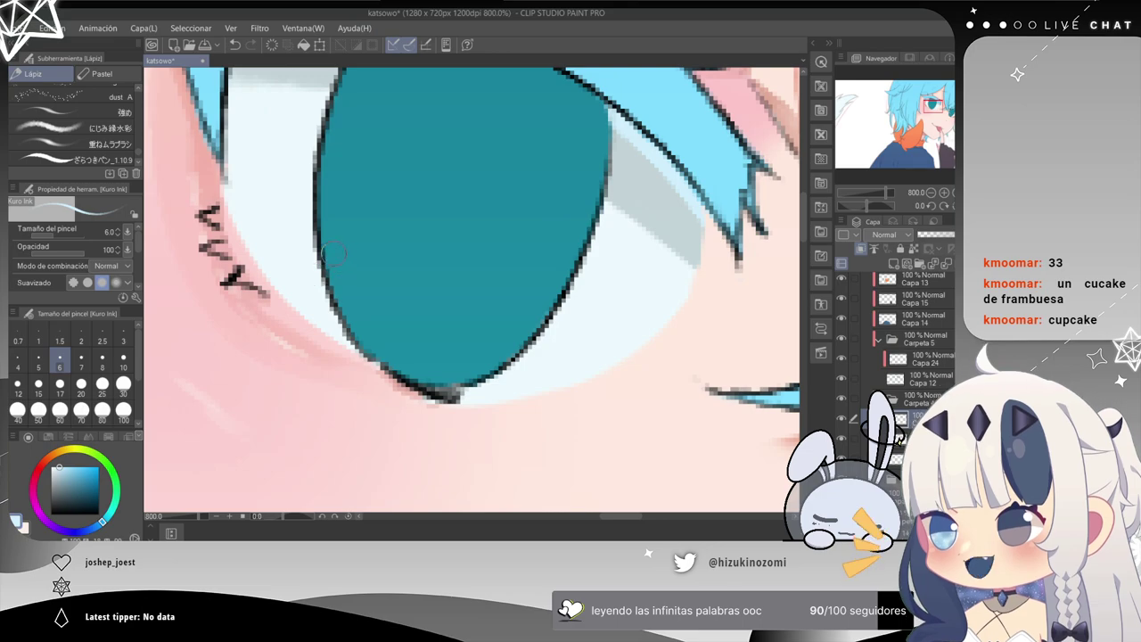
scroll(303, 224, up, 4)
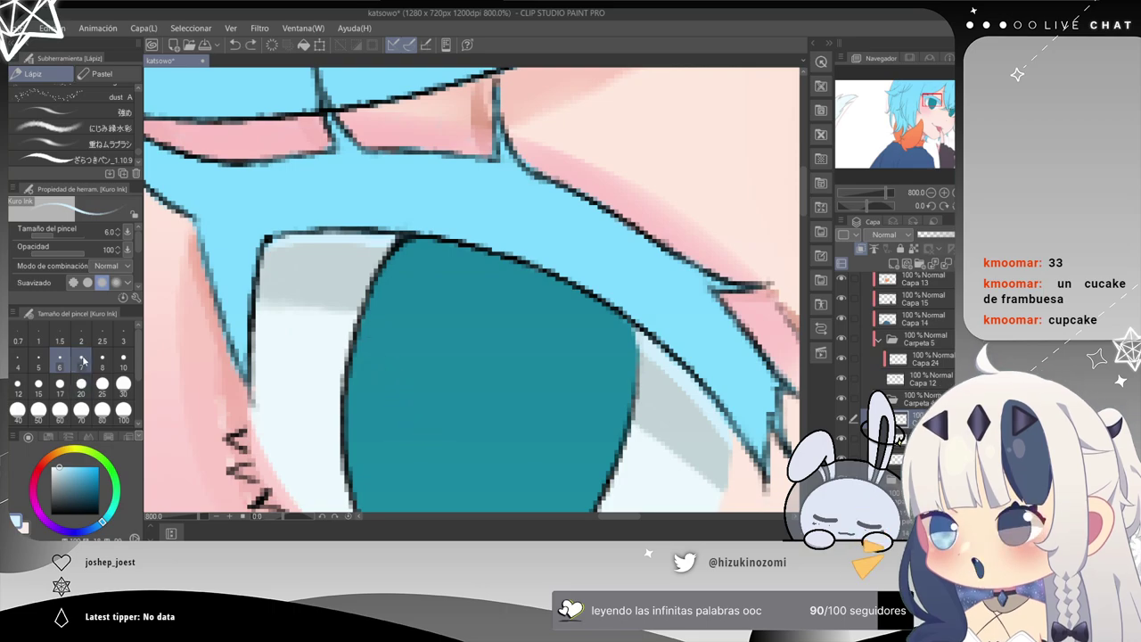
click(124, 341)
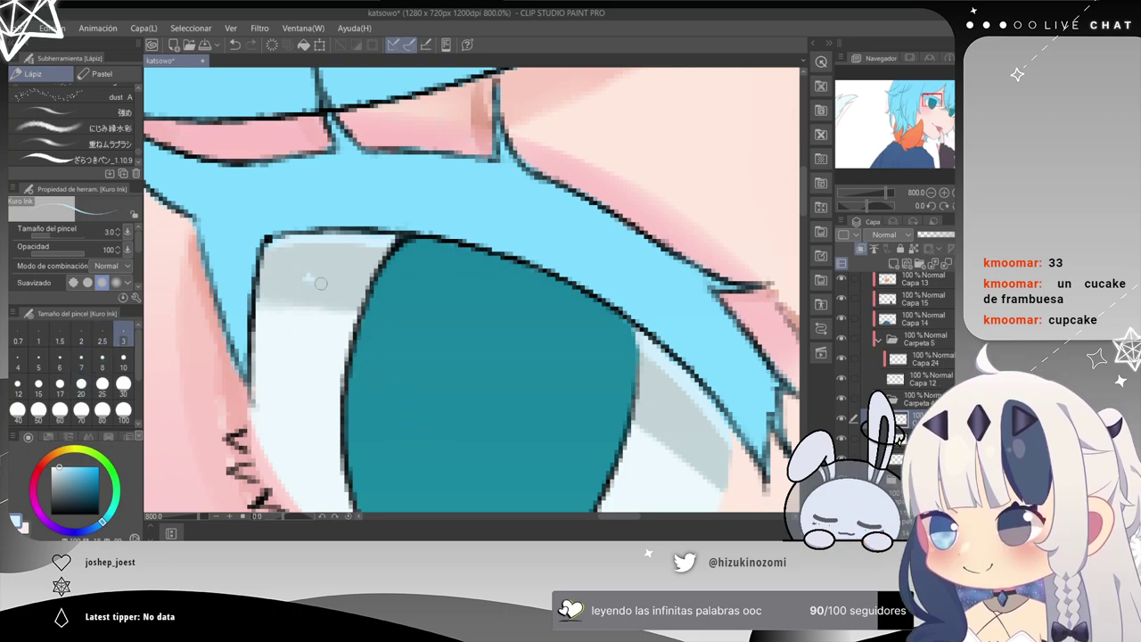
key(ctrl+z)
drag(554, 324, 362, 204)
drag(233, 141, 313, 181)
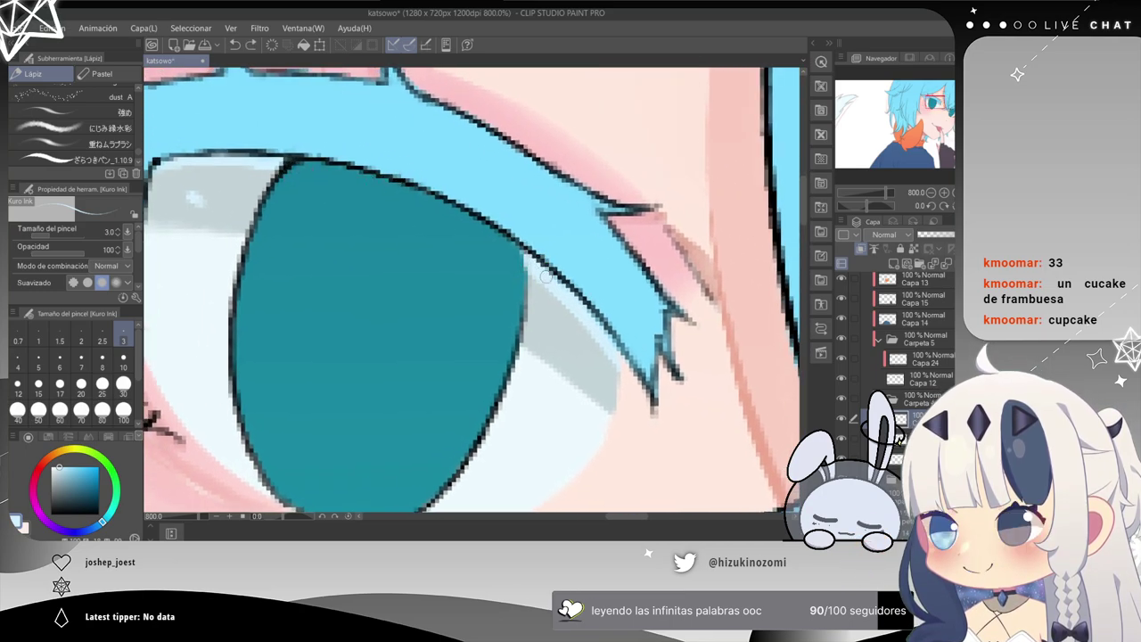
scroll(540, 272, down, 2)
drag(678, 333, 325, 219)
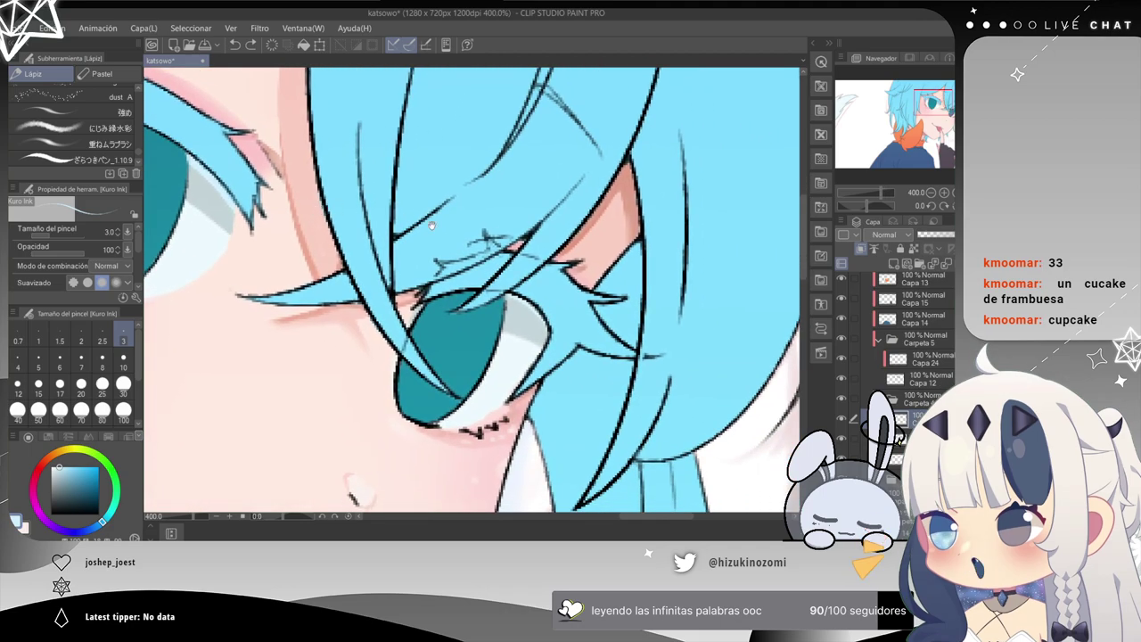
scroll(587, 386, down, 2)
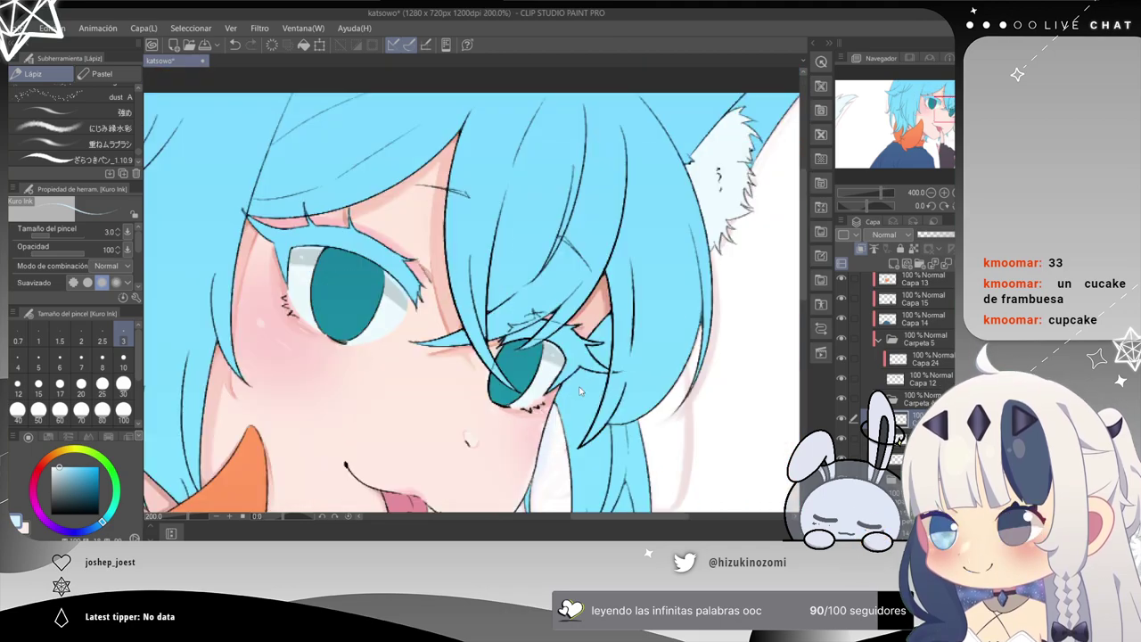
drag(554, 367, 639, 314)
drag(512, 277, 498, 276)
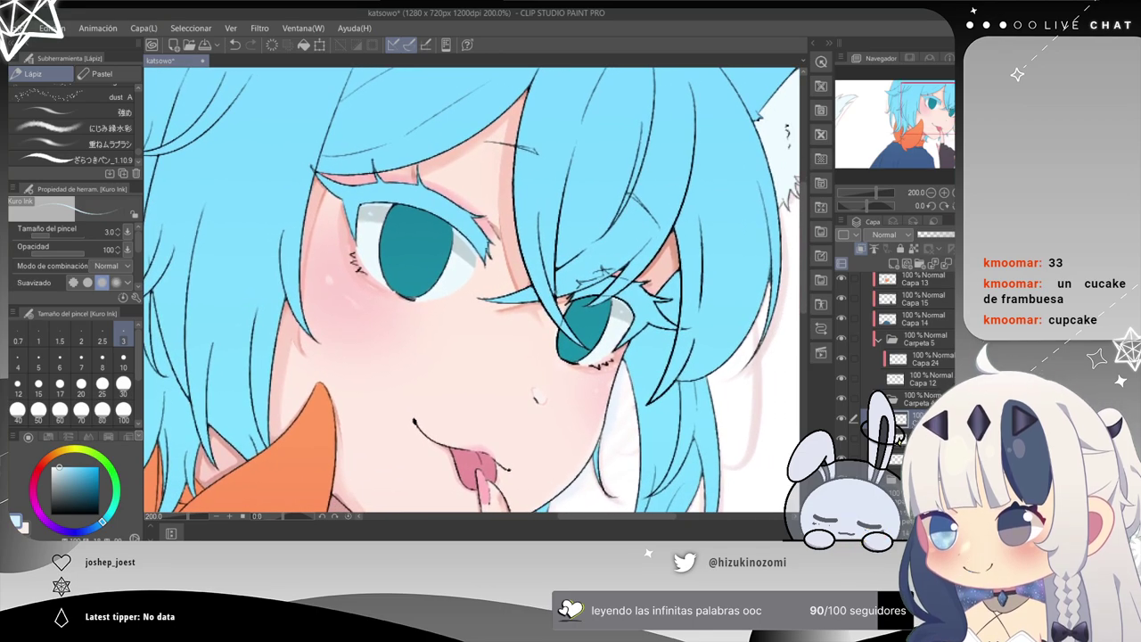
On layer Capa 24, paint a pale strip along the upper edge of the larger eye's iris and trim it to a thin line.
click(851, 355)
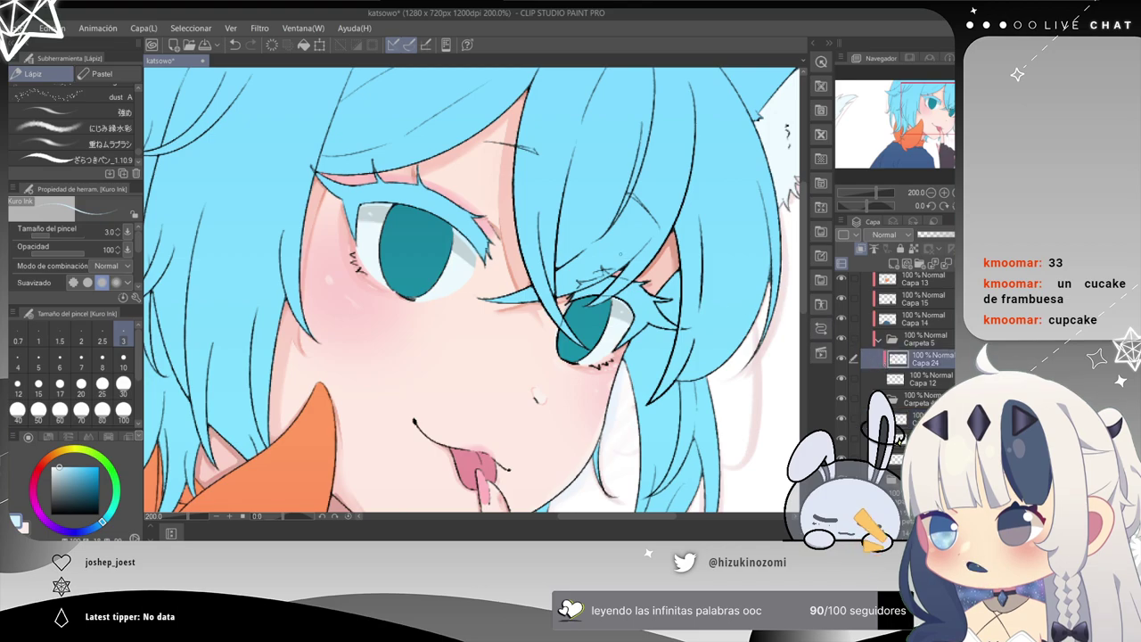
scroll(422, 255, up, 3)
drag(428, 162, 431, 303)
drag(344, 207, 558, 323)
key(ctrl+z)
mouse_move(317, 203)
mouse_down()
mouse_move(426, 234)
mouse_move(576, 330)
mouse_move(545, 292)
mouse_move(514, 282)
mouse_move(555, 305)
mouse_move(437, 253)
mouse_up()
mouse_move(313, 205)
mouse_down()
mouse_move(446, 236)
mouse_move(481, 264)
mouse_move(428, 238)
mouse_move(547, 304)
mouse_move(452, 246)
mouse_move(528, 296)
mouse_move(449, 259)
mouse_move(488, 294)
mouse_move(479, 311)
mouse_move(442, 266)
mouse_move(439, 239)
mouse_up()
key(ctrl+z)
drag(493, 271, 314, 214)
mouse_move(440, 258)
mouse_down()
mouse_move(513, 287)
mouse_move(483, 267)
mouse_up()
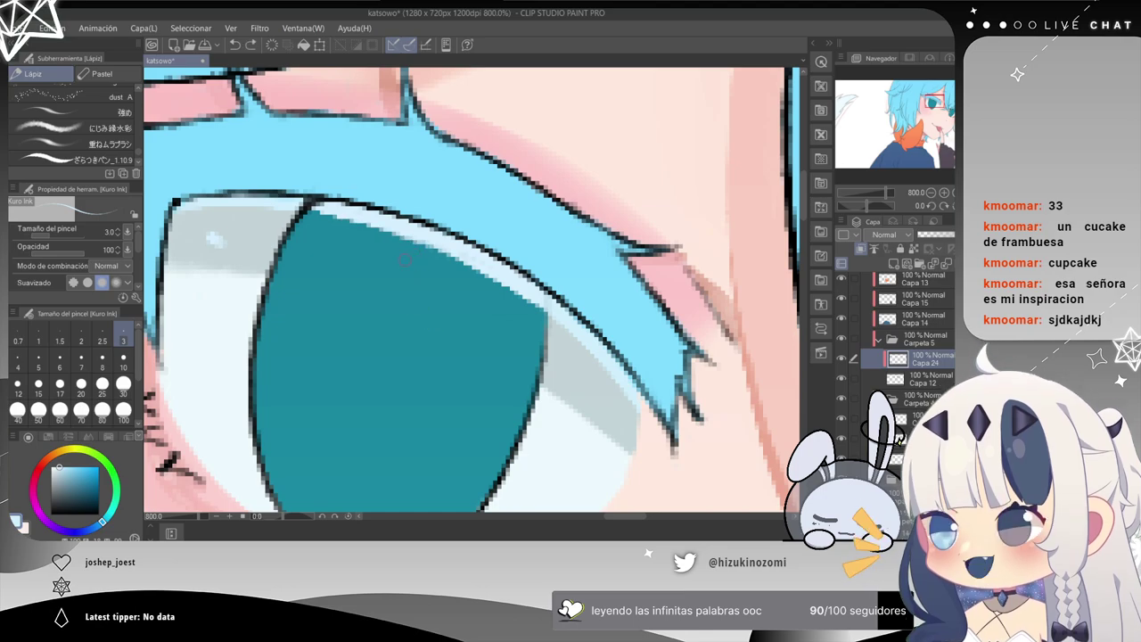
mouse_move(314, 223)
mouse_down()
mouse_move(489, 298)
mouse_move(434, 270)
mouse_move(531, 318)
mouse_up()
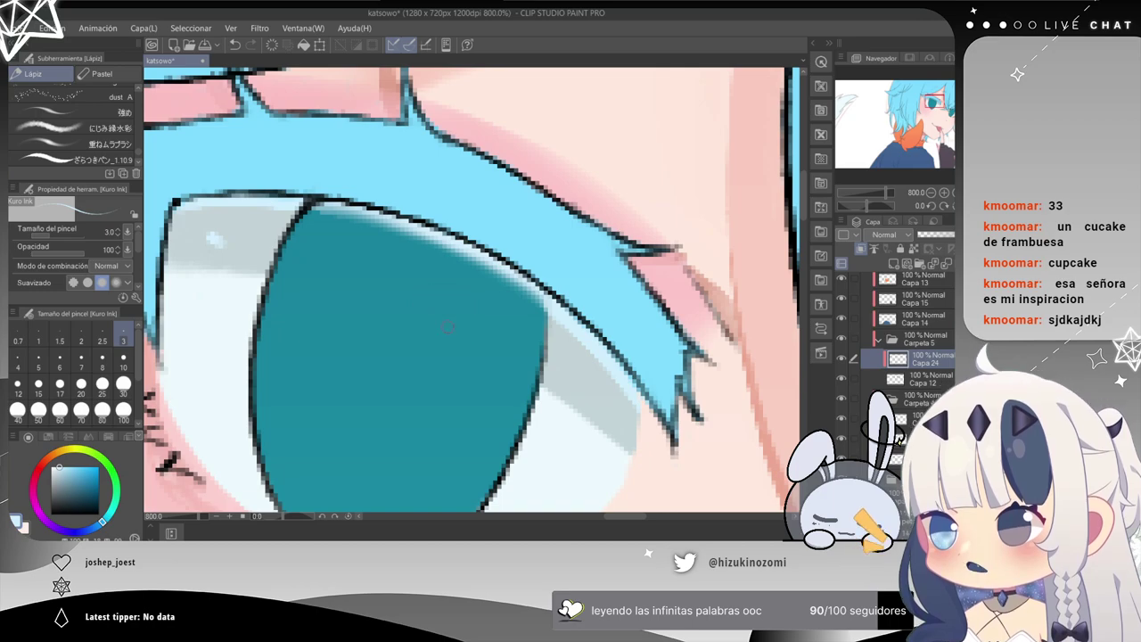
Add the pale light to the smaller eye at the upper edge of its iris, beneath the hair strand.
scroll(436, 304, down, 2)
scroll(451, 331, down, 1)
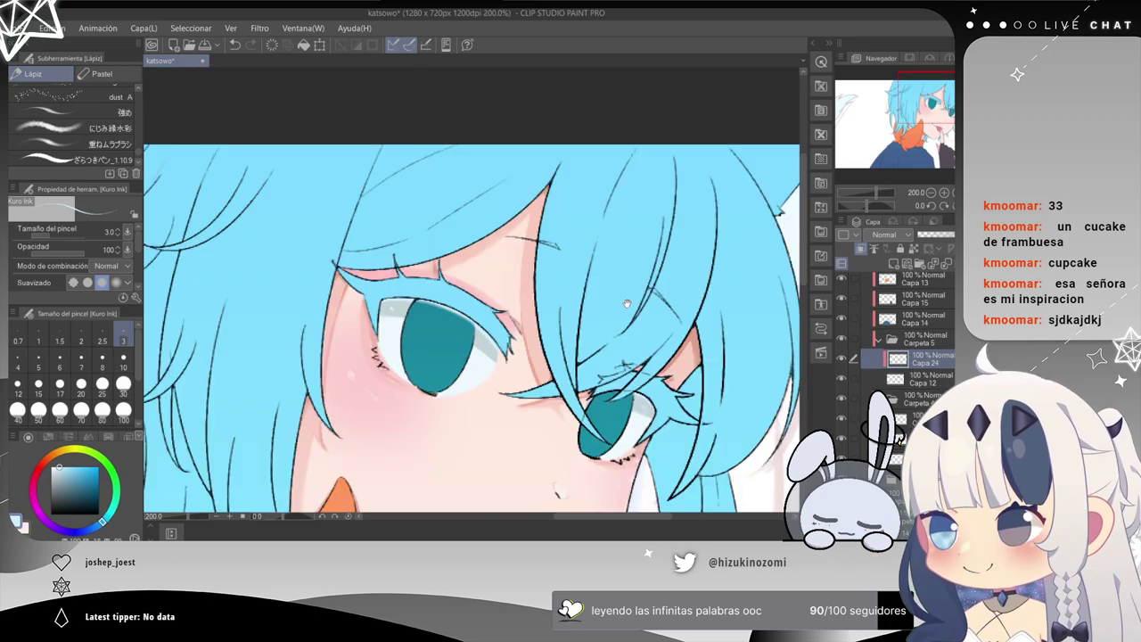
scroll(627, 304, up, 3)
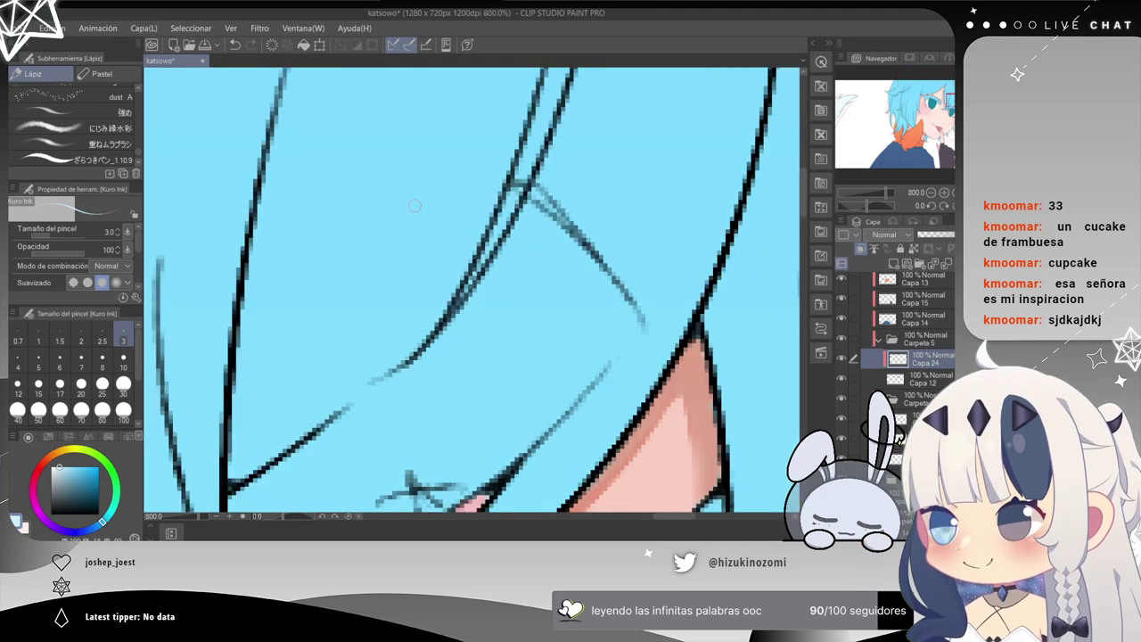
drag(462, 328, 452, 211)
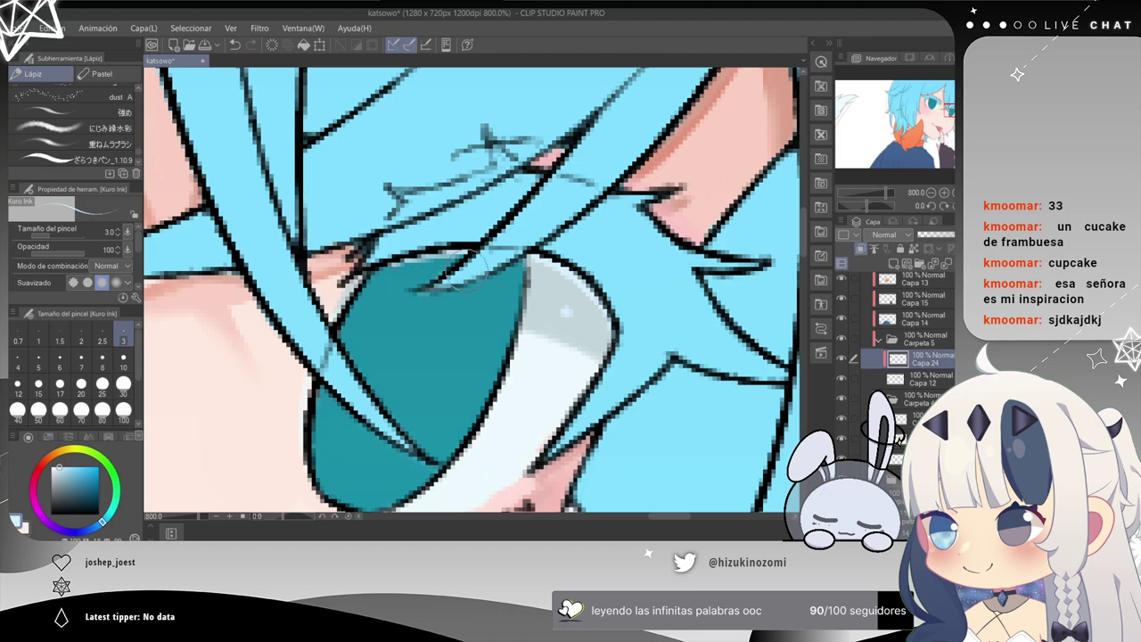
key(ctrl+minus)
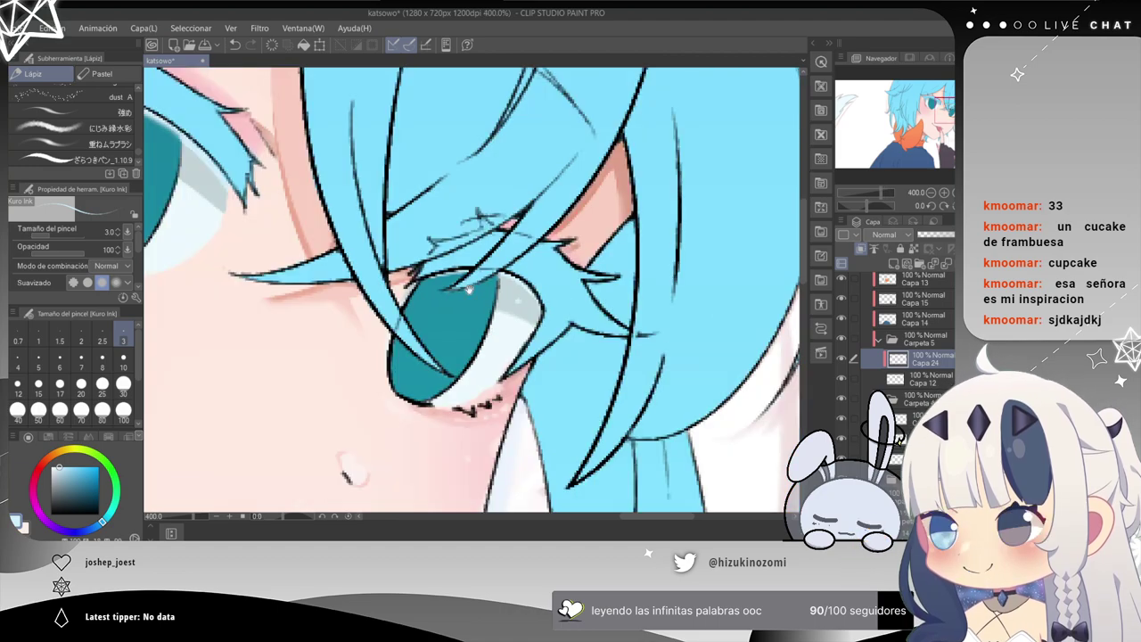
drag(469, 289, 718, 291)
drag(494, 275, 420, 312)
drag(436, 255, 402, 247)
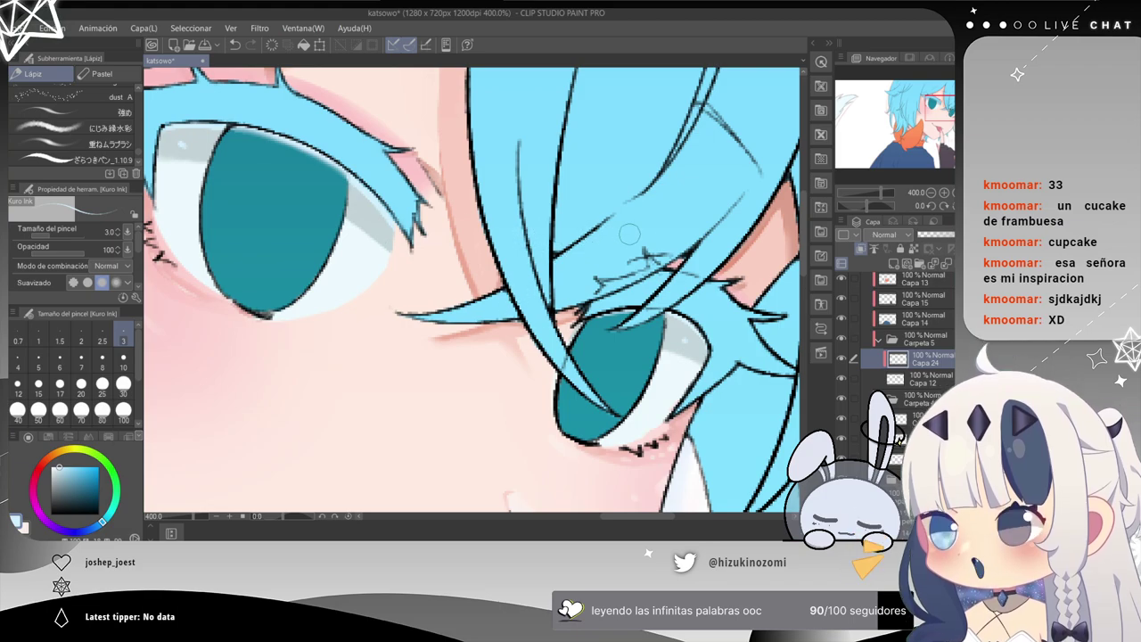
Add another clipped layer directly above Capa 12, beneath Capa 24.
click(899, 379)
key(ctrl+shift+n)
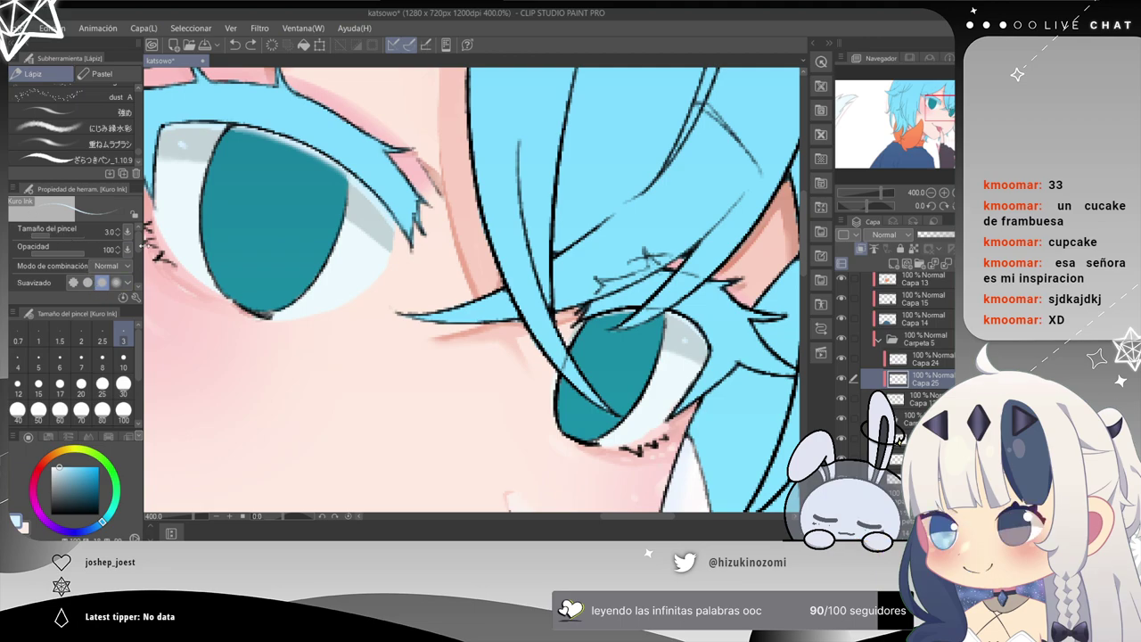
Pick a dark teal for the iris shading and set the Kuro Ink brush to size 30.
alt+click(284, 221)
drag(247, 263, 268, 311)
click(123, 383)
Try shading the larger eye's iris dark teal from its sides and upper edge, leaving a lighter rounded centre.
drag(234, 192, 289, 179)
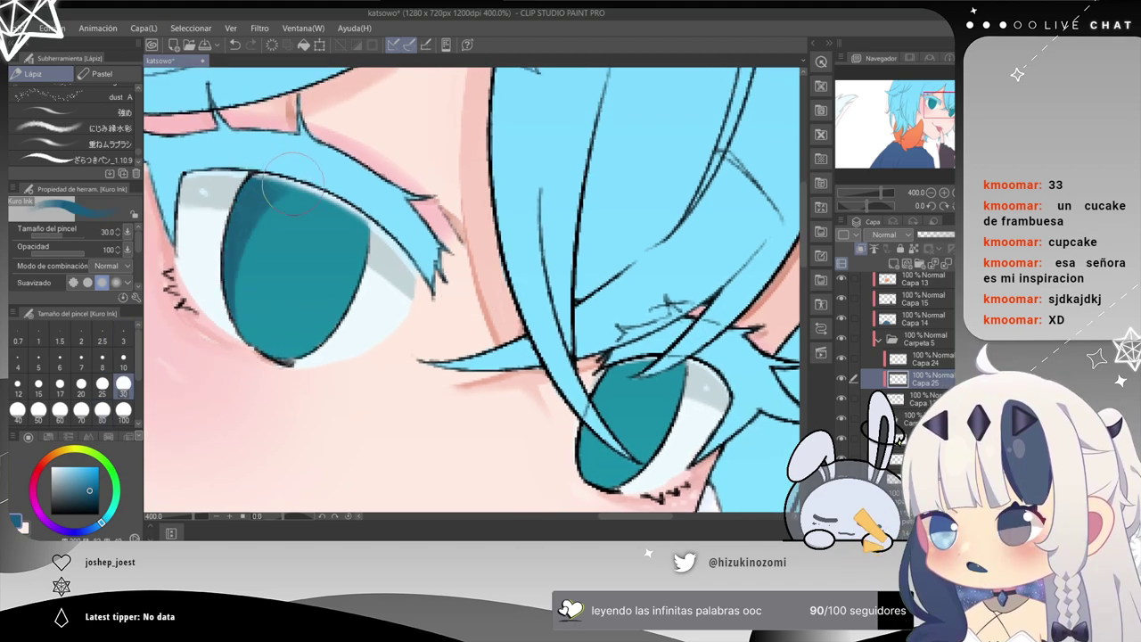
key(ctrl+z)
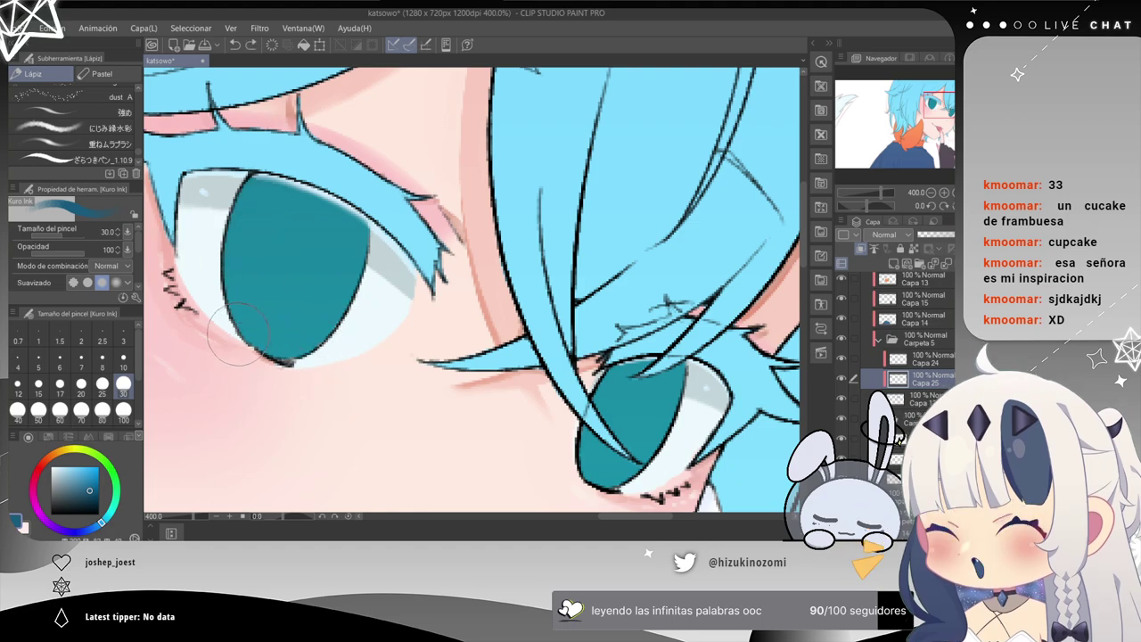
drag(245, 361, 228, 250)
mouse_move(220, 338)
mouse_down()
mouse_move(254, 187)
mouse_move(284, 172)
mouse_up()
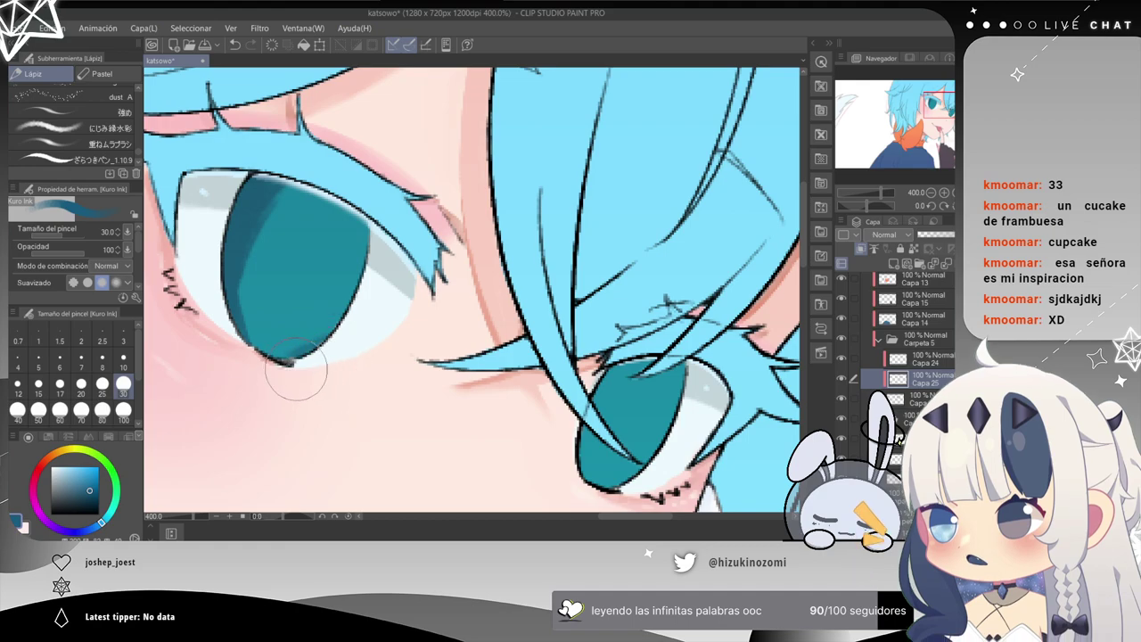
mouse_move(346, 221)
mouse_down()
mouse_move(353, 303)
mouse_move(335, 342)
mouse_move(349, 323)
mouse_move(335, 223)
mouse_up()
mouse_move(355, 299)
mouse_down()
mouse_move(312, 203)
mouse_move(254, 214)
mouse_up()
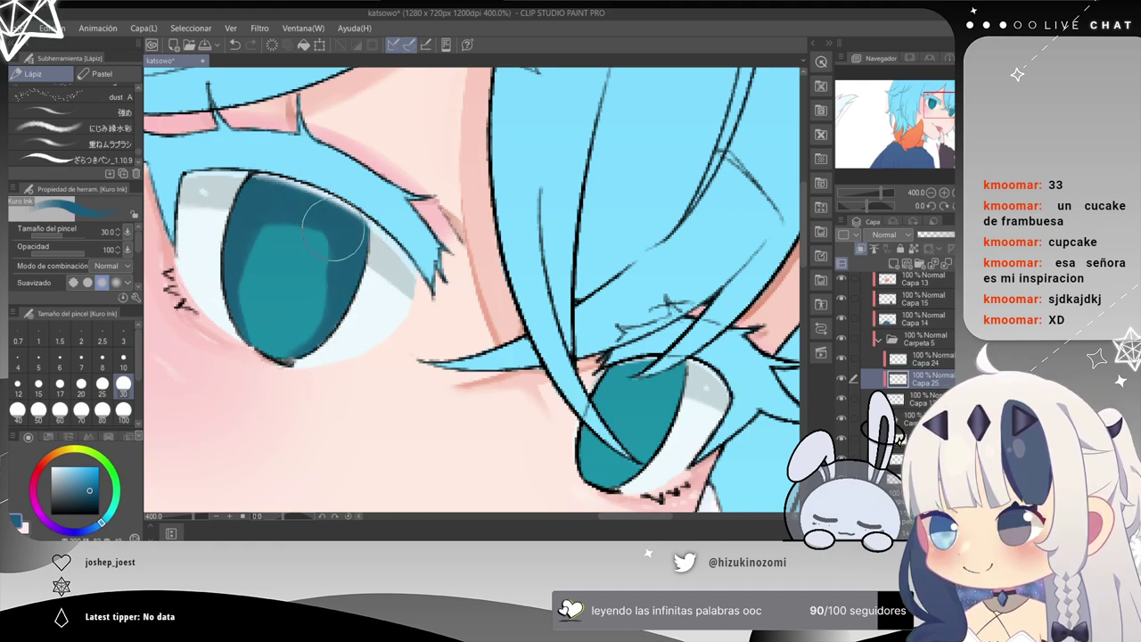
drag(344, 245, 220, 266)
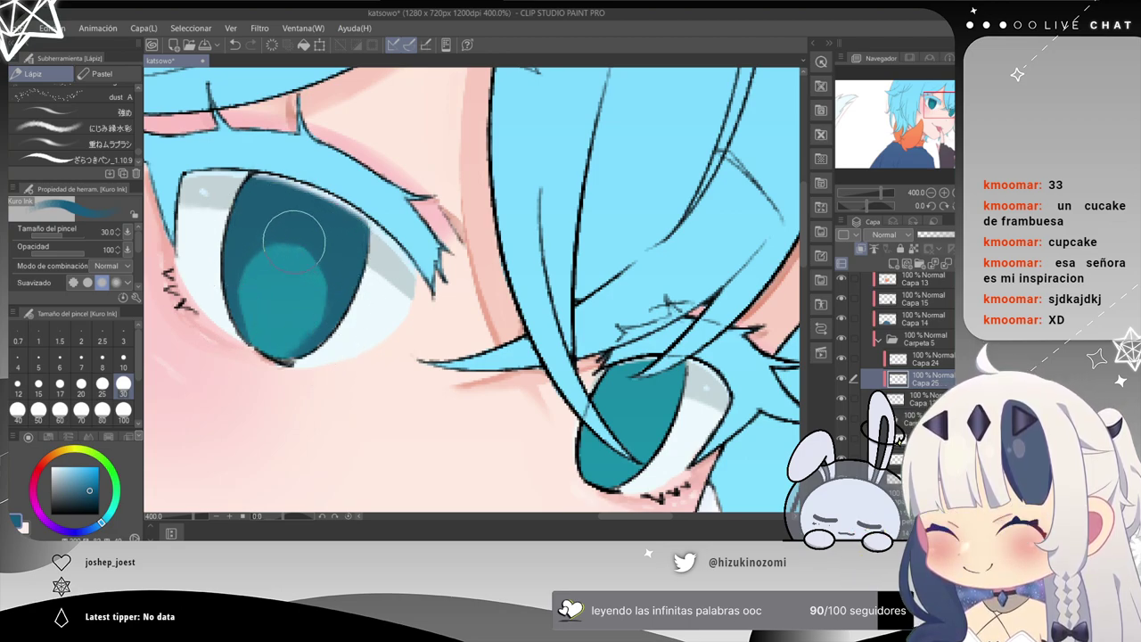
mouse_move(287, 230)
mouse_down()
mouse_move(242, 242)
mouse_move(236, 326)
mouse_up()
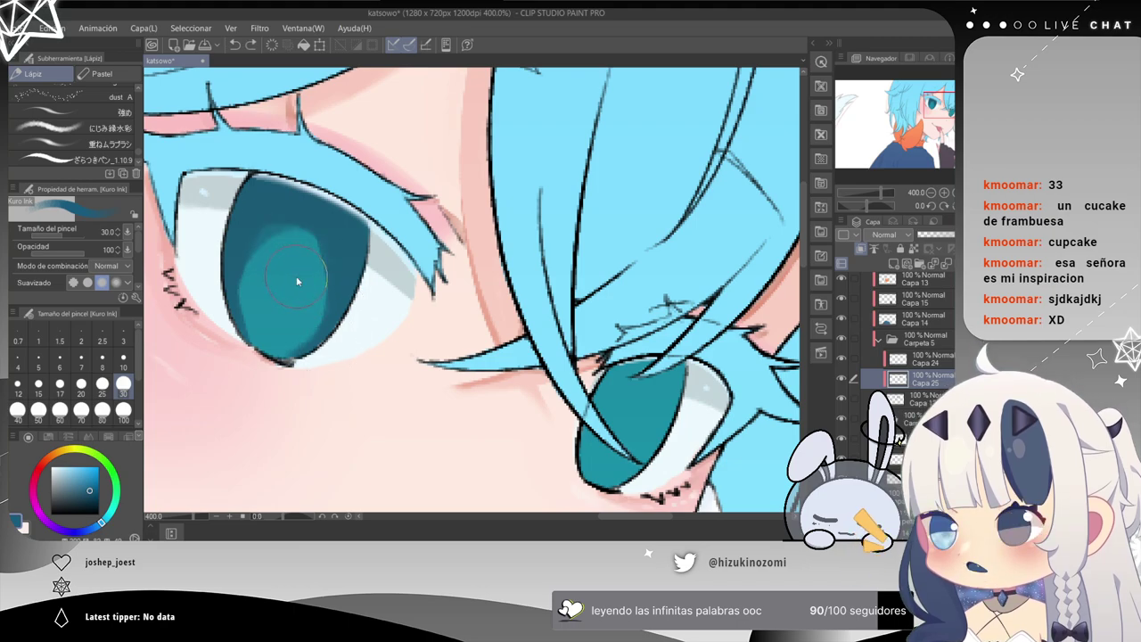
Undo all the dark teal strokes on the larger eye's iris.
key(ctrl+z)
key(ctrl+z)
key(ctrl+z)
key(ctrl+z)
key(ctrl+z)
key(ctrl+z)
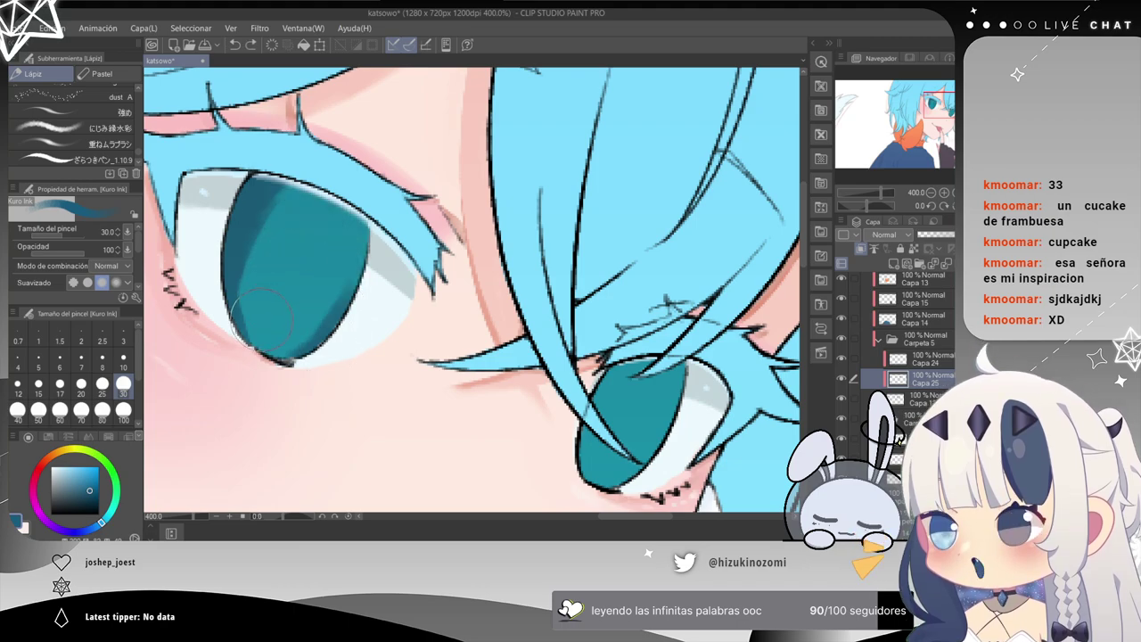
key(ctrl+z)
key(ctrl+z)
key(ctrl+z)
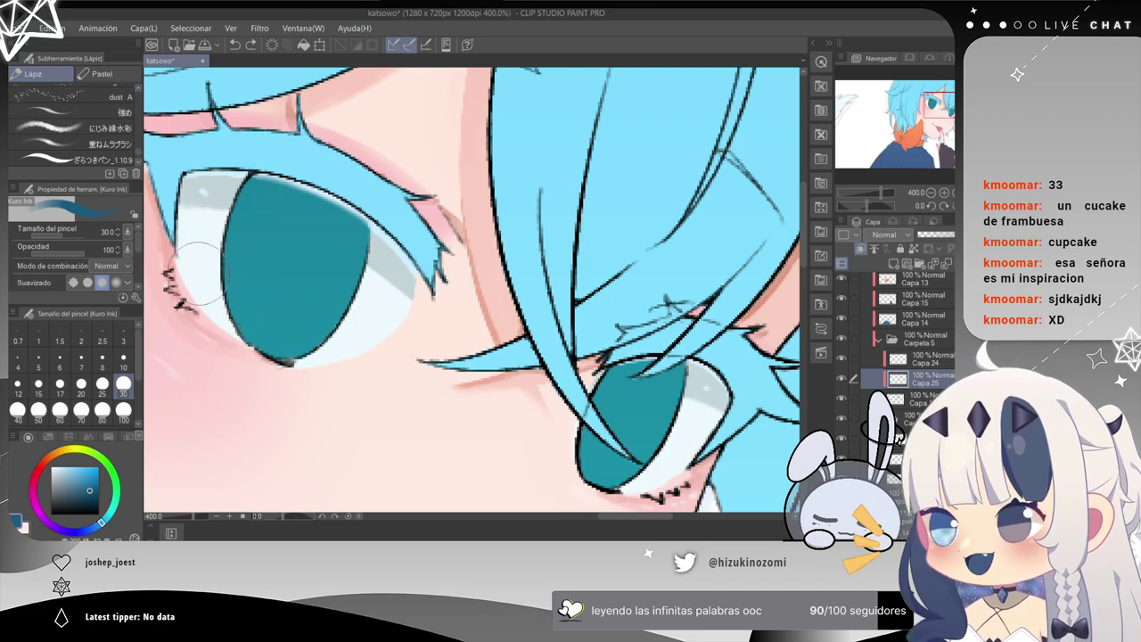
Try a size 20 dark teal shadow over the larger eye's iris, leaving a lighter oval in its lower part.
drag(250, 199, 314, 288)
key(ctrl+z)
click(81, 383)
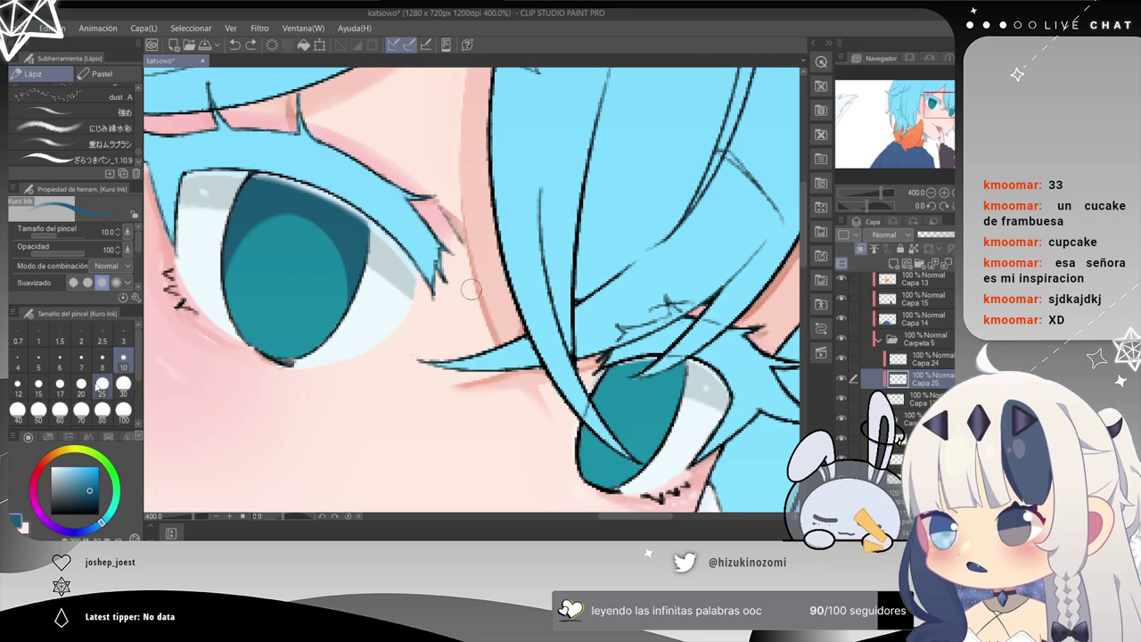
mouse_move(238, 246)
mouse_down()
mouse_move(269, 230)
mouse_move(317, 346)
mouse_up()
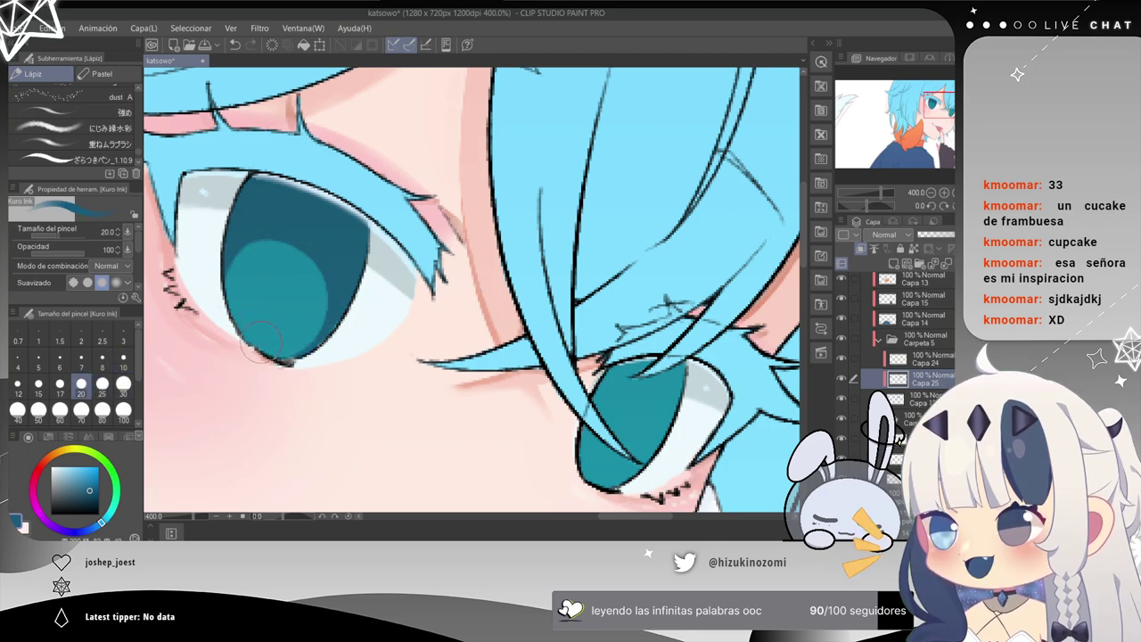
drag(222, 287, 346, 249)
drag(244, 250, 345, 291)
key(ctrl+z)
mouse_move(252, 349)
mouse_down()
mouse_move(291, 222)
mouse_move(229, 328)
mouse_up()
key(ctrl+z)
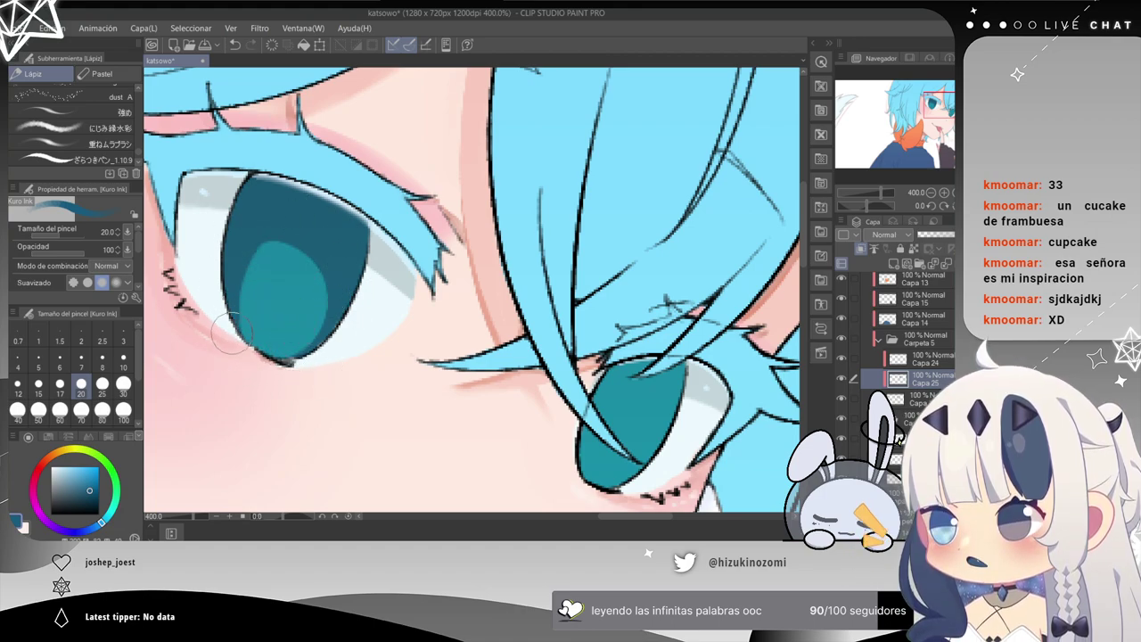
Try reshaping the upper and side edges of the lighter oval in the larger eye's iris.
drag(237, 259, 334, 301)
key(ctrl+z)
drag(231, 259, 338, 276)
mouse_move(265, 248)
mouse_down()
mouse_move(332, 283)
mouse_move(341, 300)
mouse_move(288, 243)
mouse_move(319, 255)
mouse_move(214, 312)
mouse_up()
drag(325, 276, 331, 312)
key(ctrl+z)
key(ctrl+z)
key(ctrl+y)
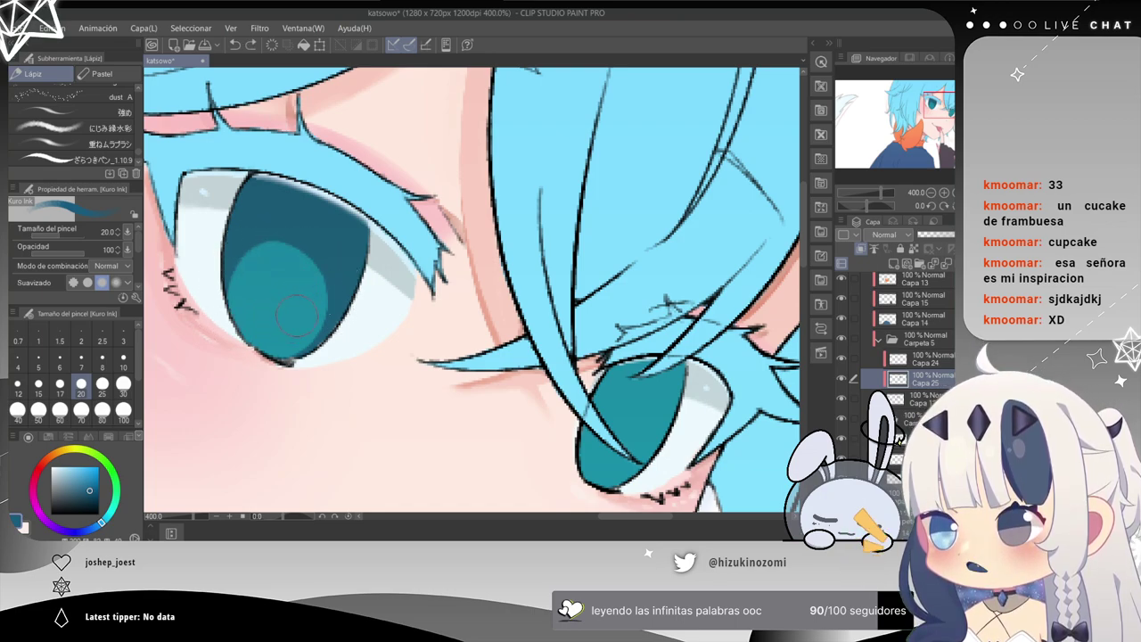
Discard the oval attempts and leave the larger eye's whole iris covered in flat dark teal.
key(ctrl+z)
key(ctrl+z)
mouse_move(259, 239)
mouse_down()
mouse_move(229, 325)
mouse_move(255, 286)
mouse_move(305, 277)
mouse_up()
key(ctrl+z)
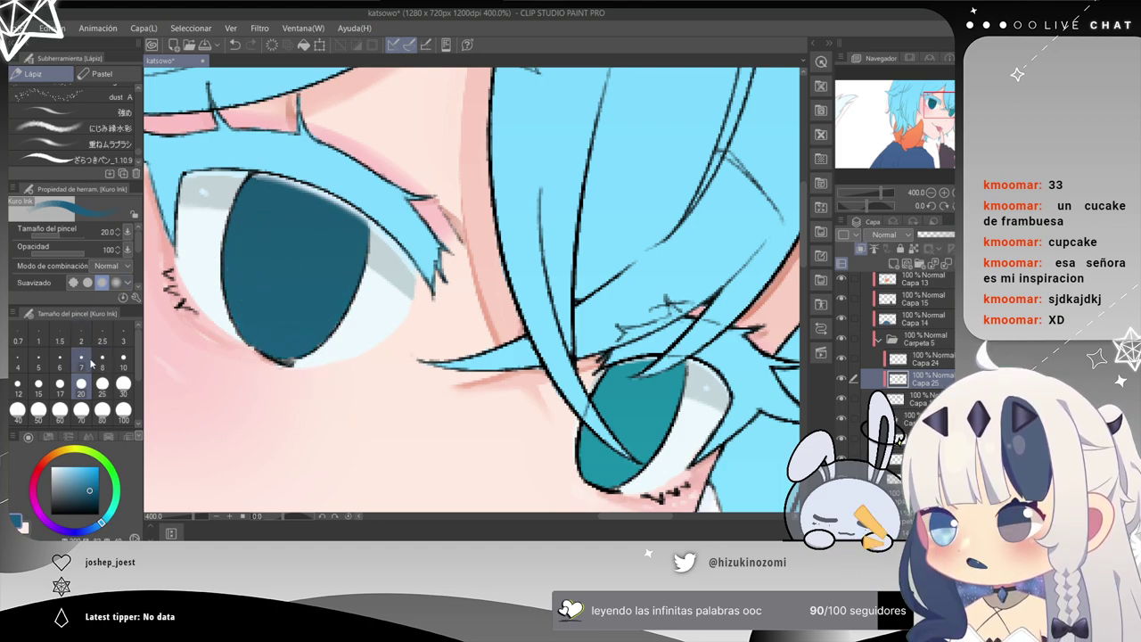
Try erasing a lighter oval ring inside the larger eye's dark iris with the Suave eraser at size 10.
key(e)
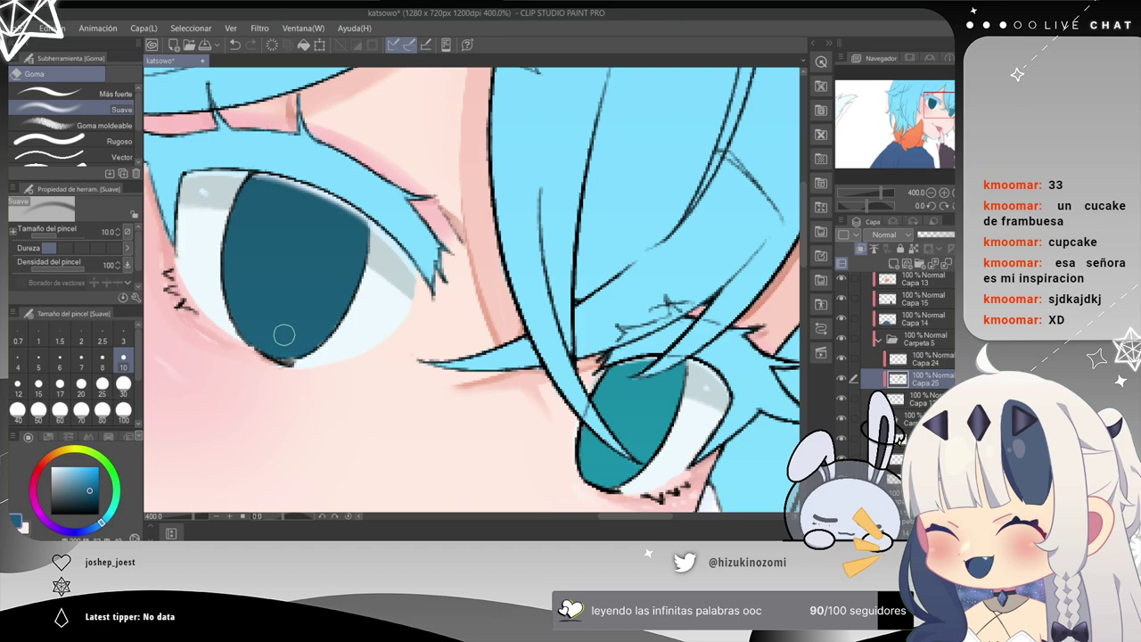
mouse_move(252, 340)
mouse_down()
mouse_move(309, 236)
mouse_move(254, 354)
mouse_move(291, 339)
mouse_up()
key(ctrl+z)
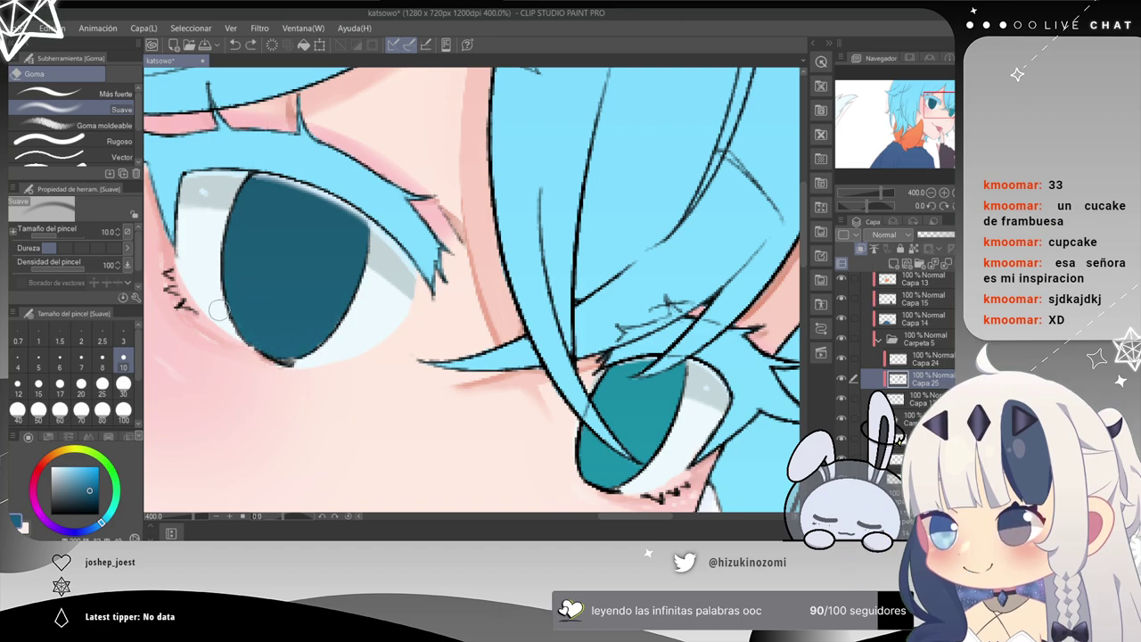
key(ctrl+y)
key(ctrl+y)
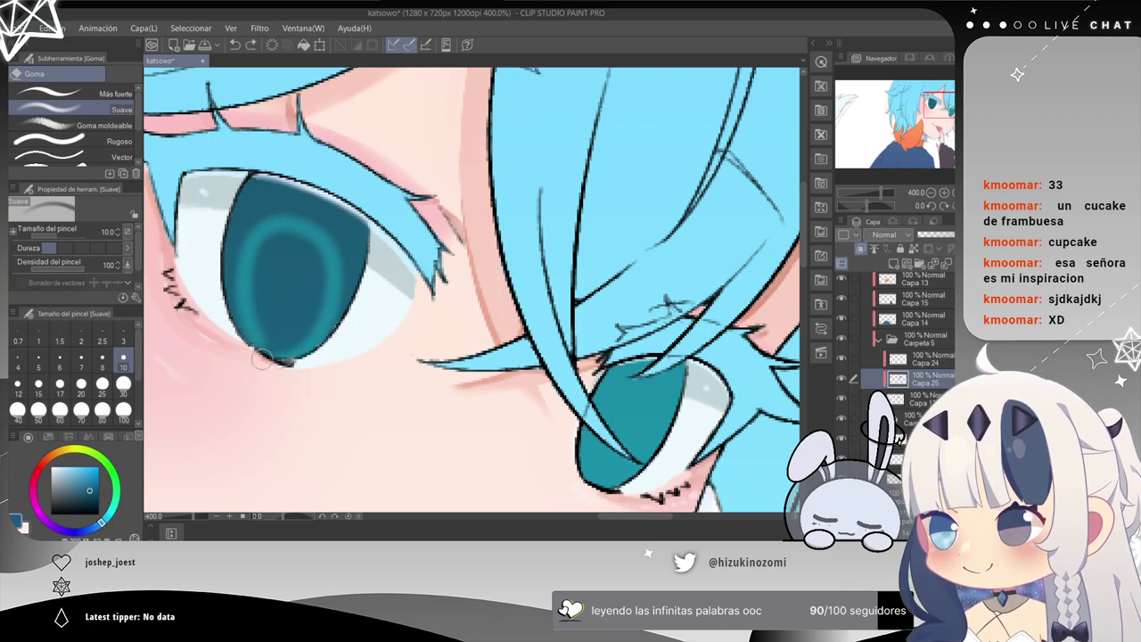
key(ctrl+z)
Erase a rounded lighter area in the lower part of the larger eye's iris with the size 10 Suave eraser.
mouse_move(299, 261)
mouse_down()
mouse_move(241, 283)
mouse_move(277, 368)
mouse_move(252, 282)
mouse_move(290, 360)
mouse_move(311, 301)
mouse_up()
key(ctrl+z)
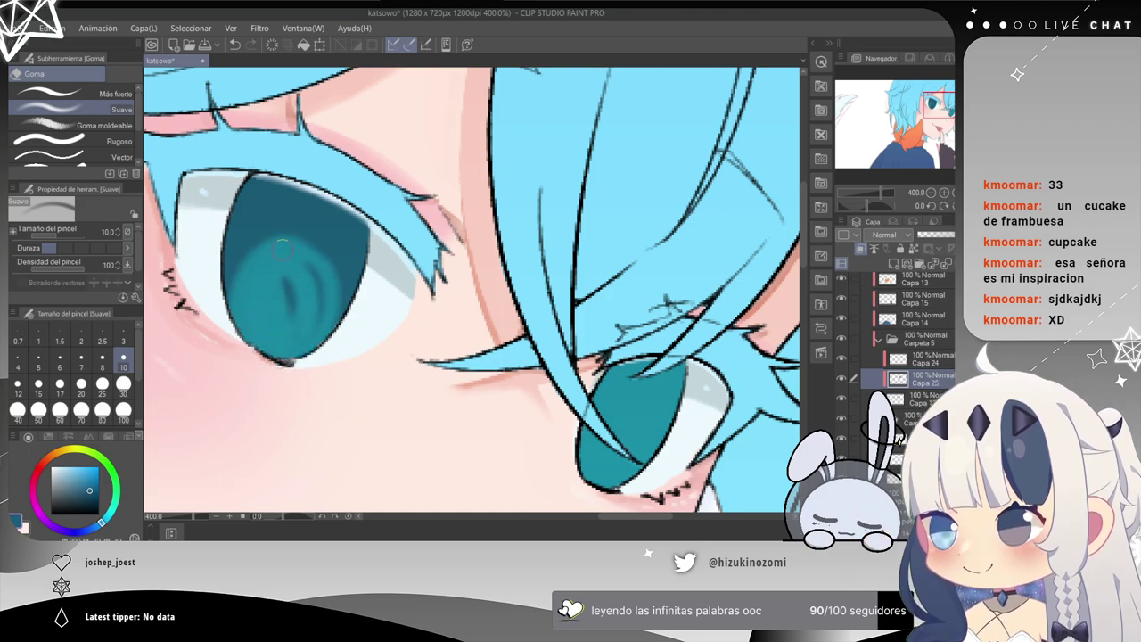
drag(290, 278, 284, 339)
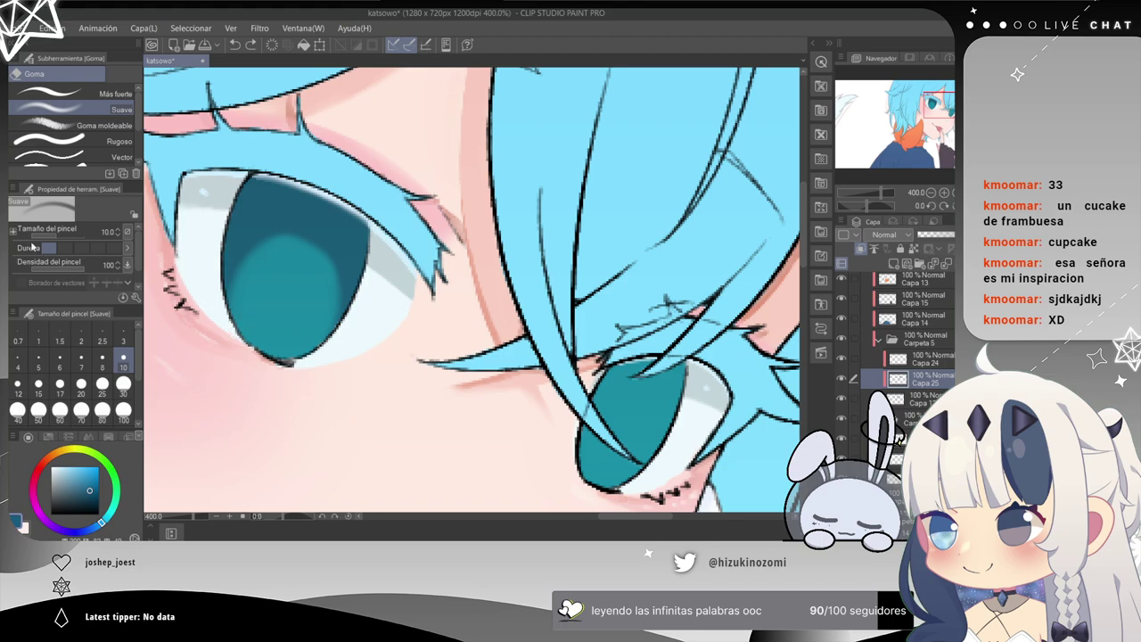
Trim the larger iris's light area with size 20 dark teal Kuro Ink and soften its border with the size 30 Suave eraser.
key(p)
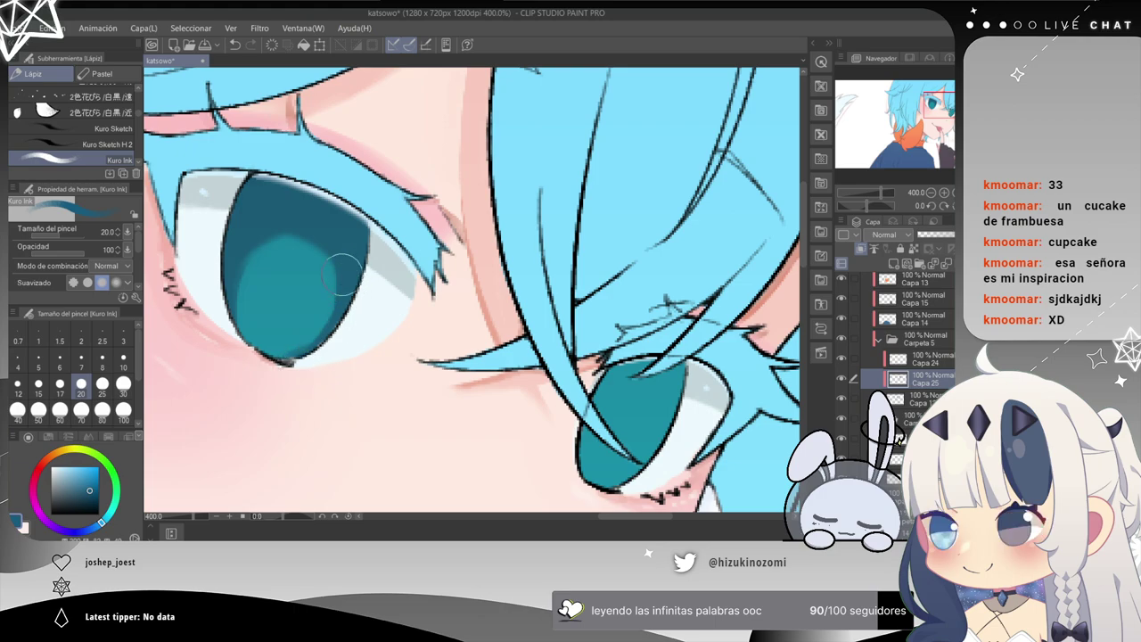
mouse_move(343, 266)
mouse_down()
mouse_move(275, 231)
mouse_move(297, 237)
mouse_move(226, 273)
mouse_up()
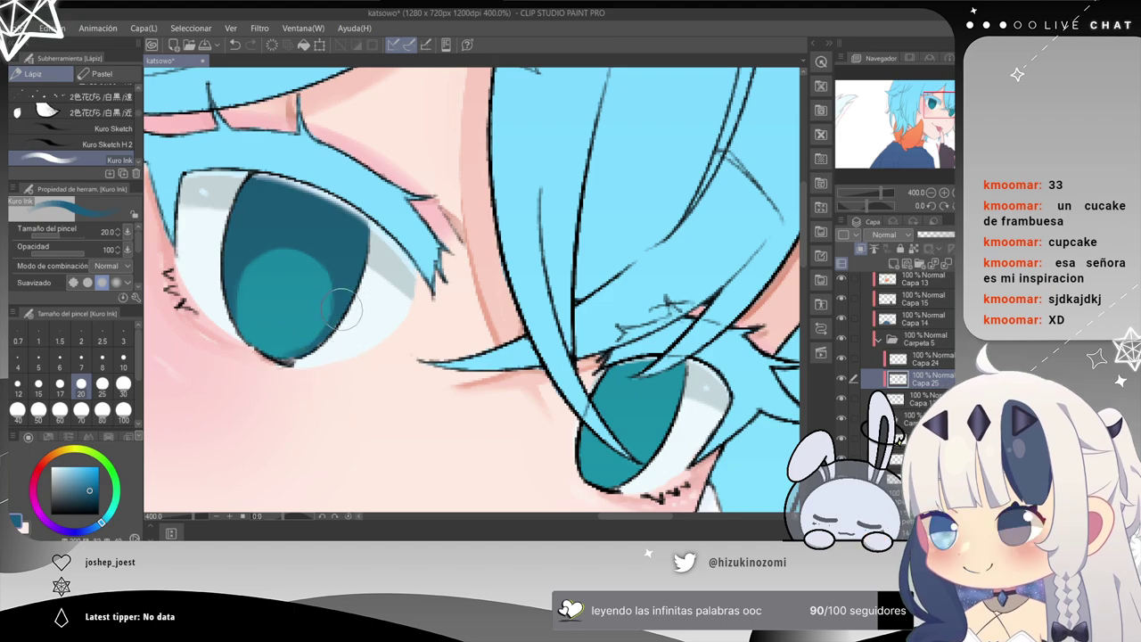
key(e)
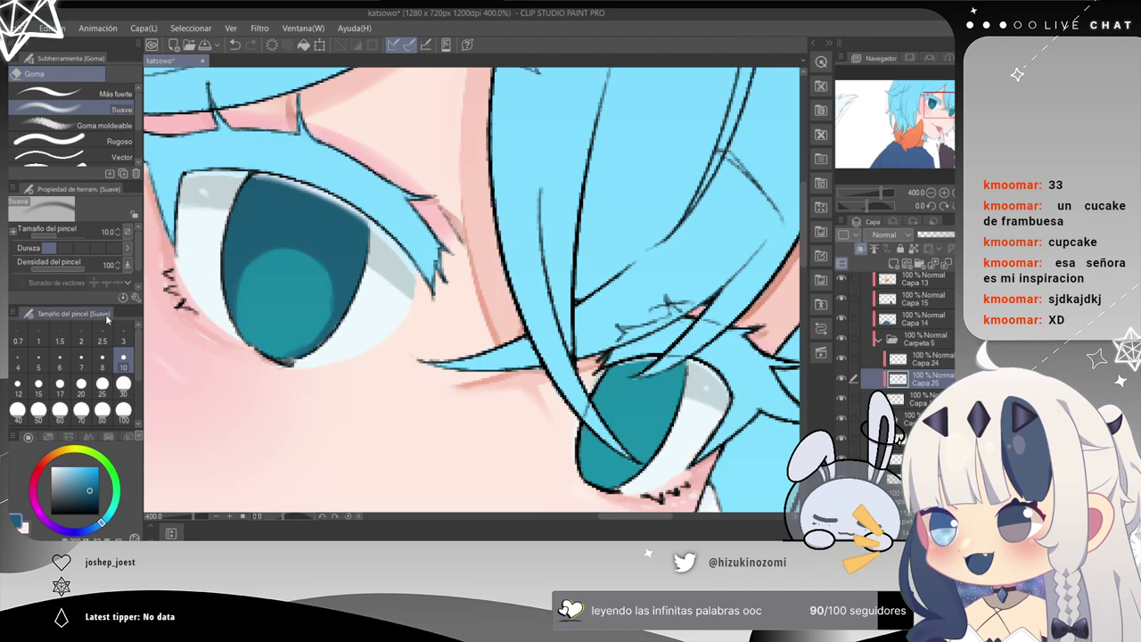
click(123, 386)
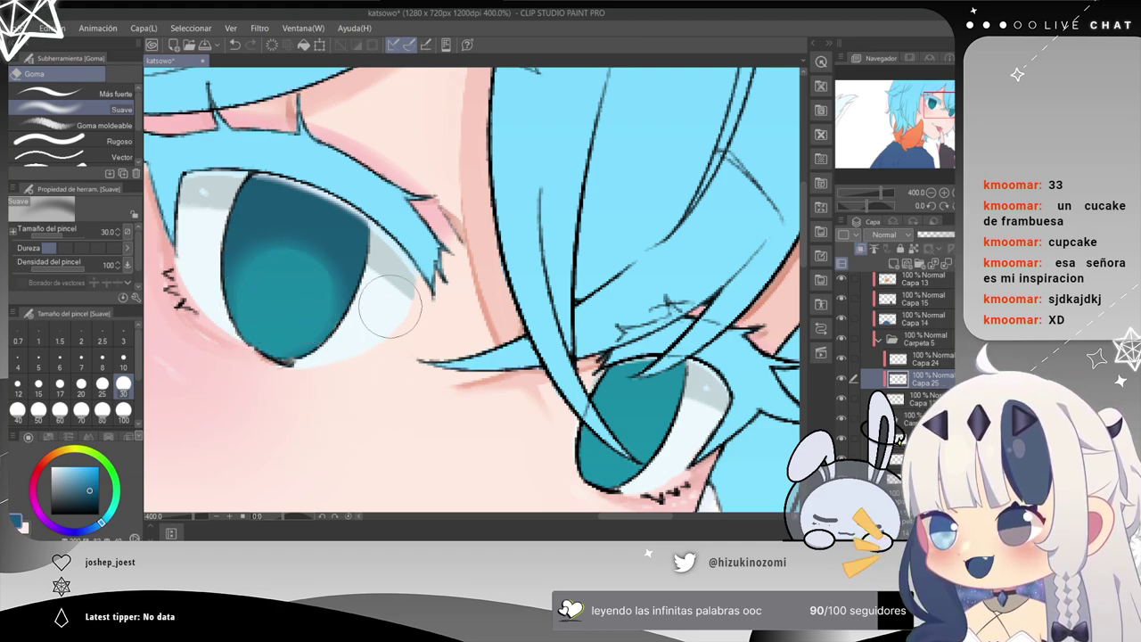
Cover the smaller eye's iris in dark teal at size 20 and erase a lighter lower area with the size 10 Suave eraser.
key(p)
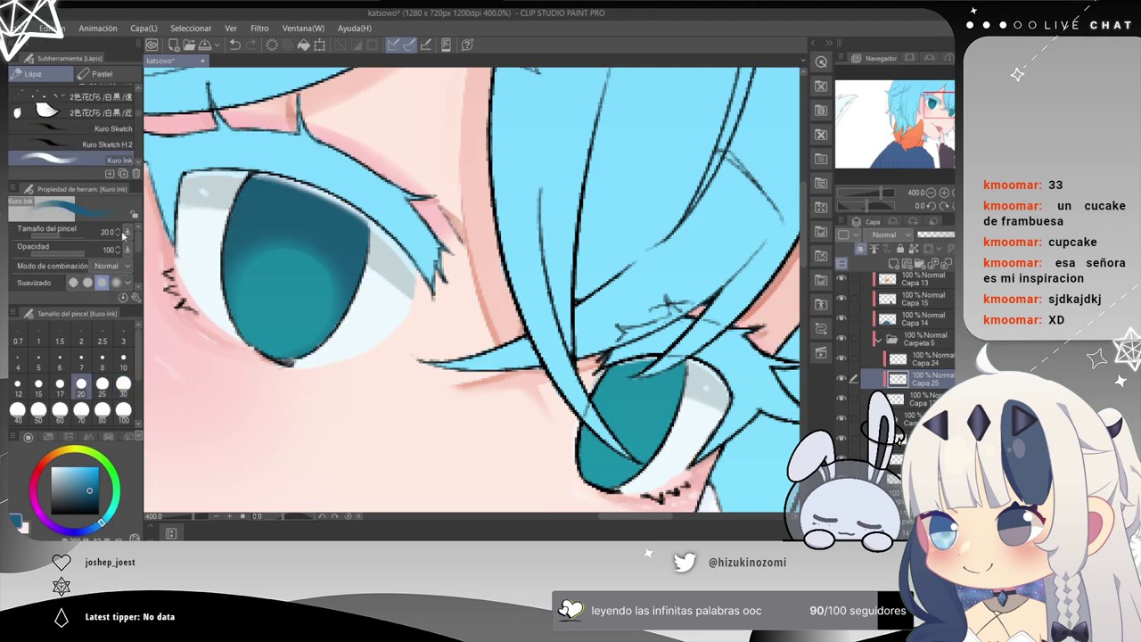
mouse_move(575, 344)
mouse_down()
mouse_move(444, 233)
mouse_move(522, 303)
mouse_move(535, 265)
mouse_up()
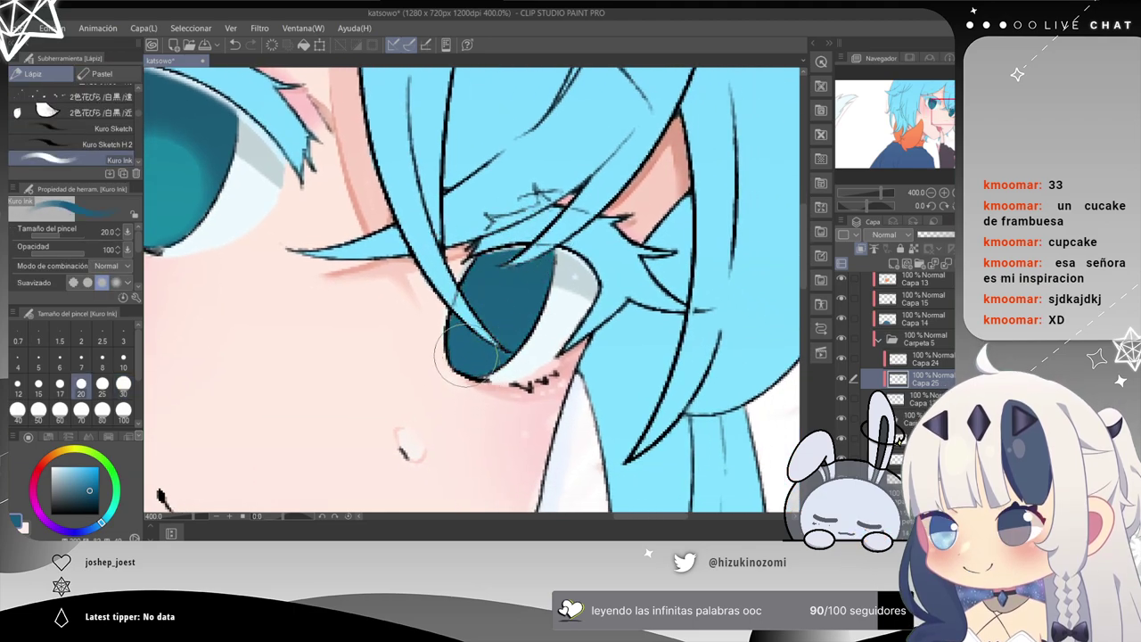
key(e)
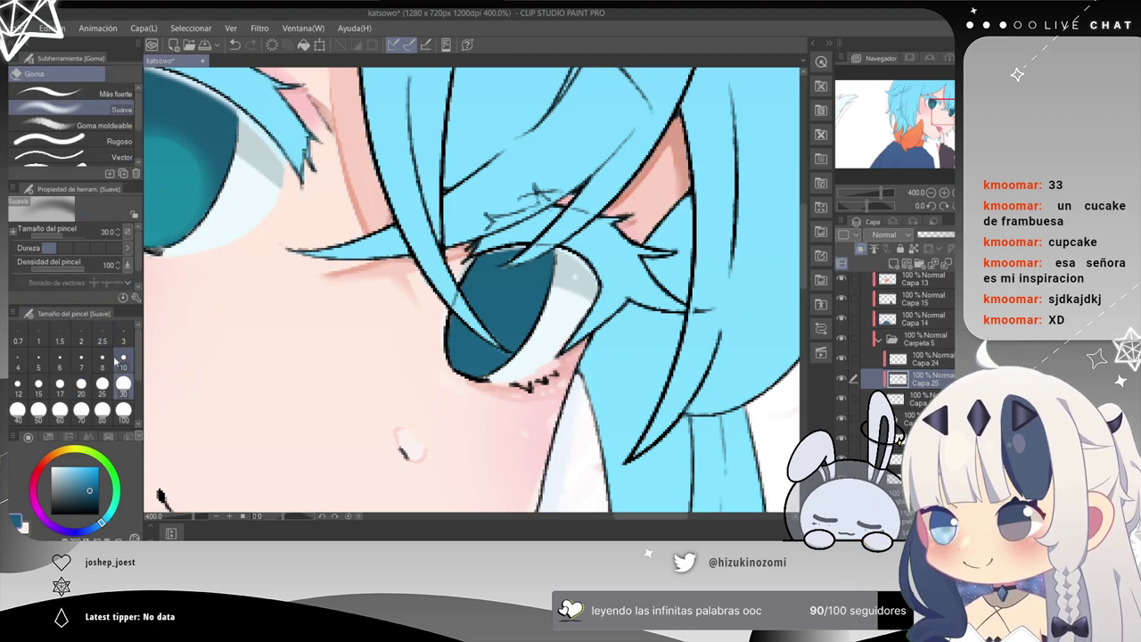
drag(479, 346, 462, 332)
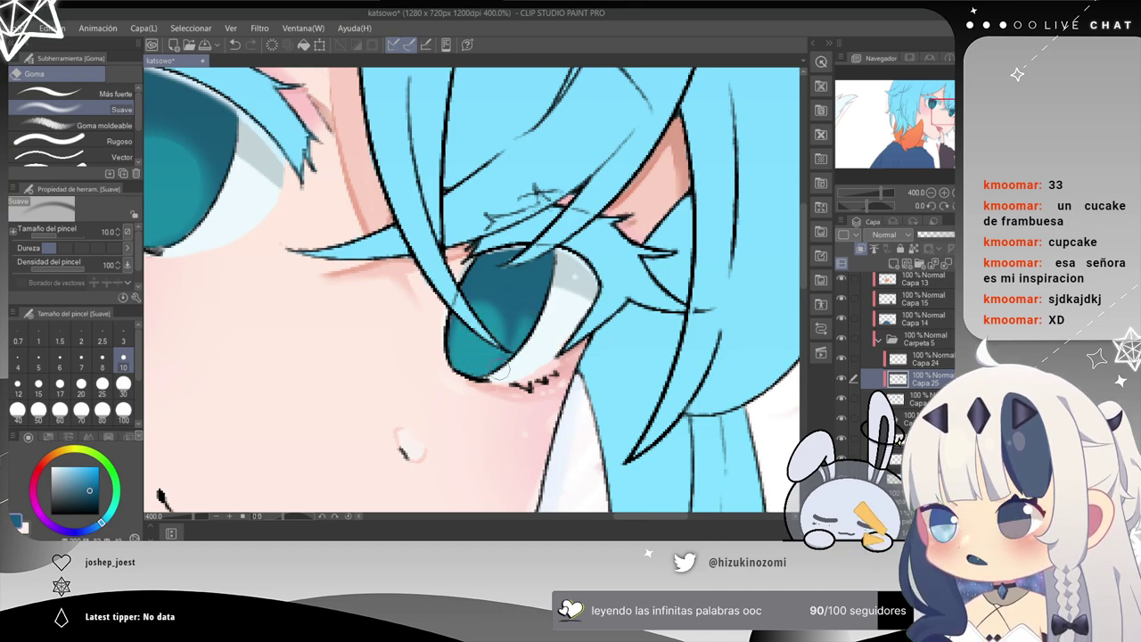
Refine the smaller iris's light area with size 30 Kuro Ink and blend its edge with the size 30 Suave eraser.
key(p)
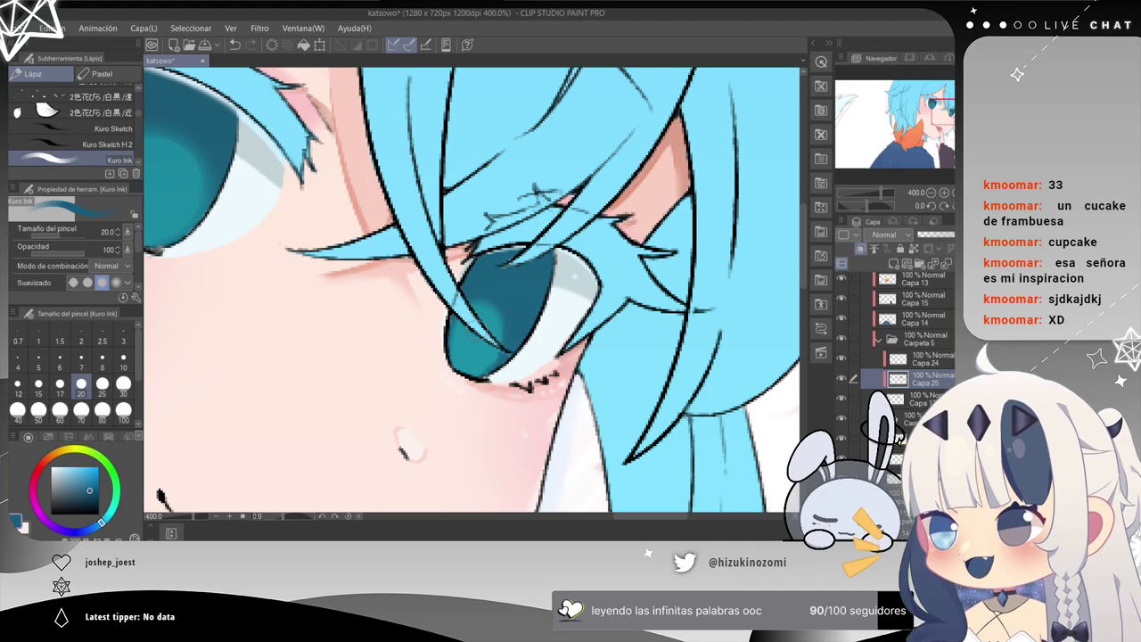
click(123, 384)
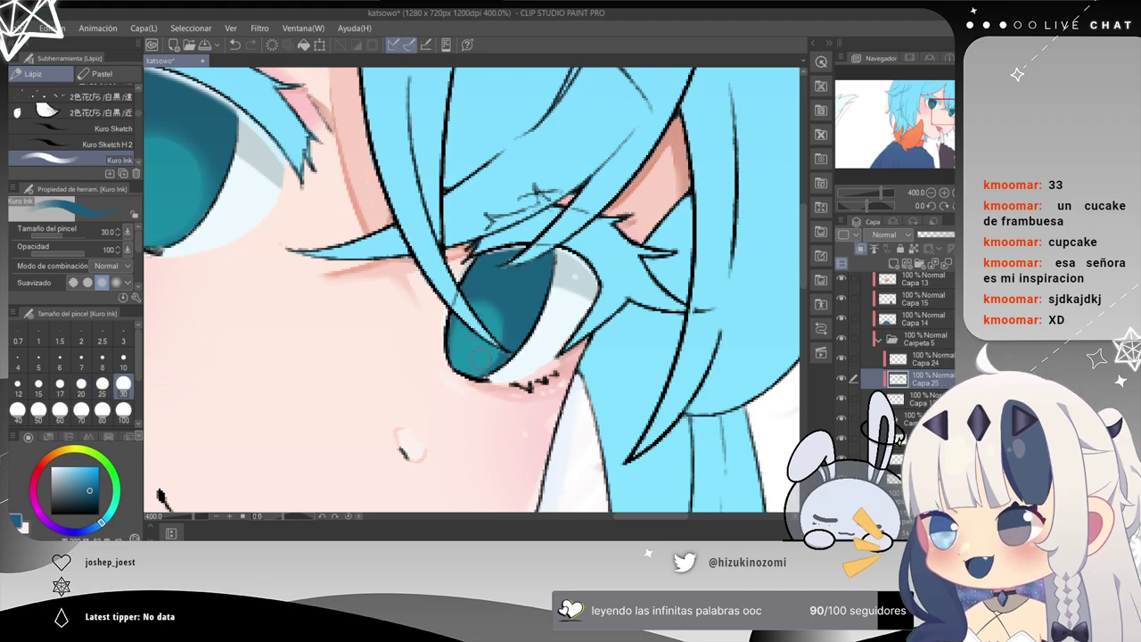
drag(464, 347, 486, 360)
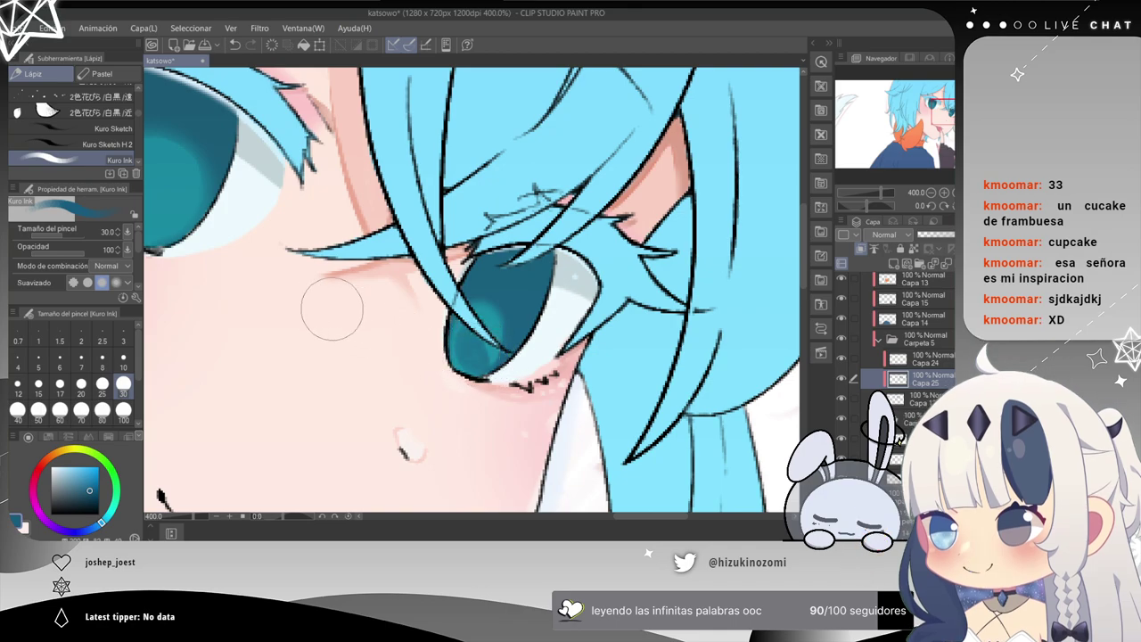
key(e)
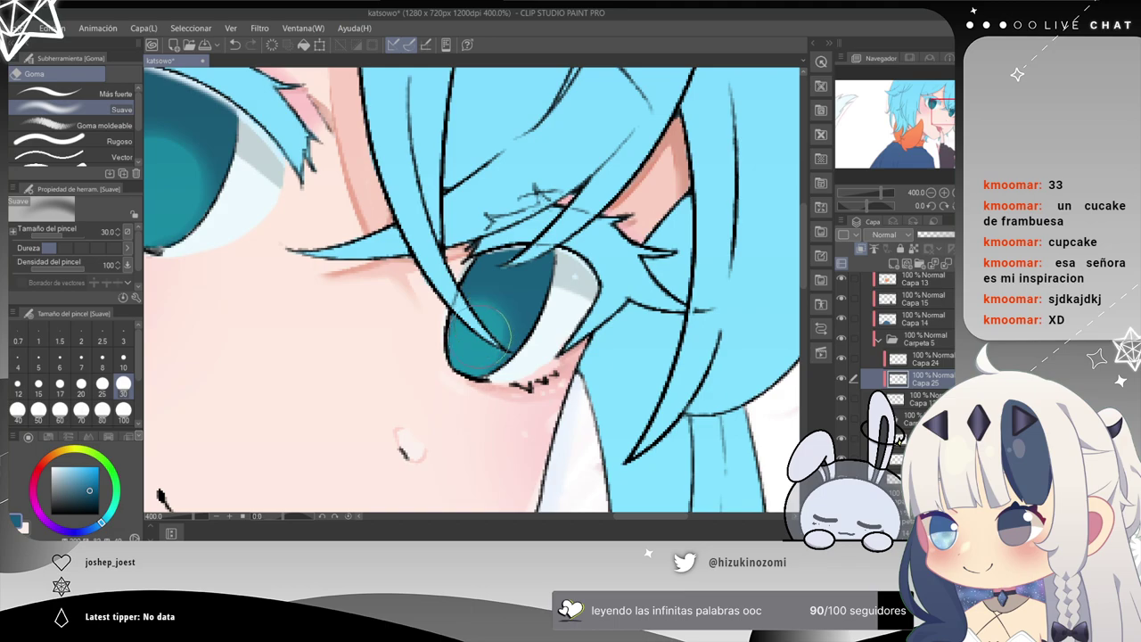
Add a new layer directly above Capa 12, beneath Capa 25, and frame the larger eye closely.
scroll(454, 474, down, 3)
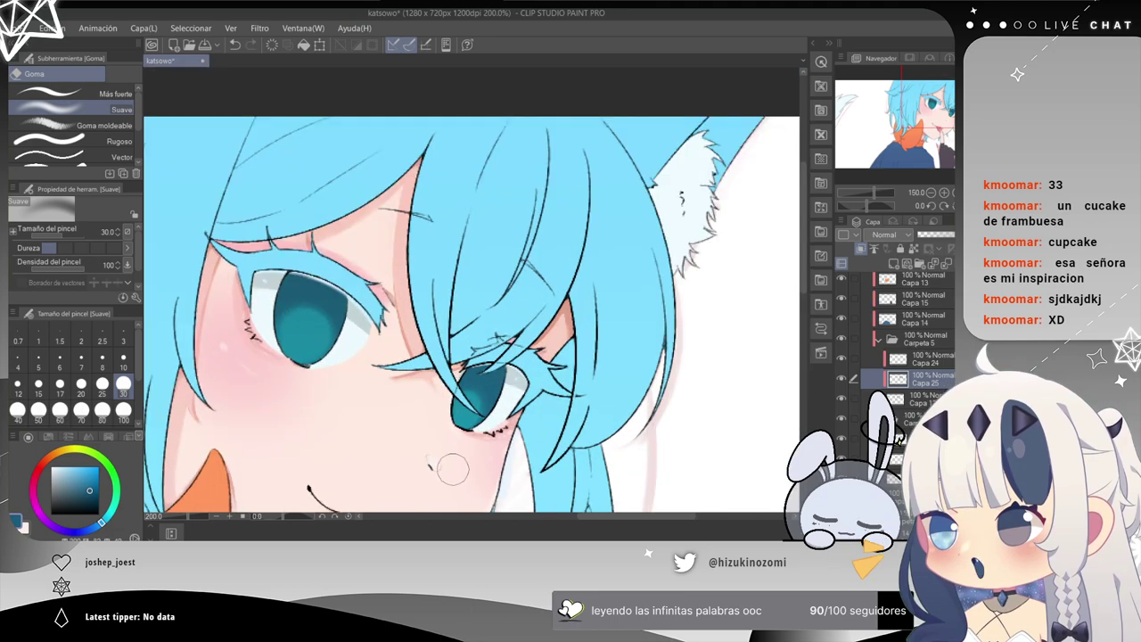
mouse_move(352, 428)
mouse_down()
mouse_move(389, 329)
mouse_move(371, 288)
mouse_move(346, 293)
mouse_up()
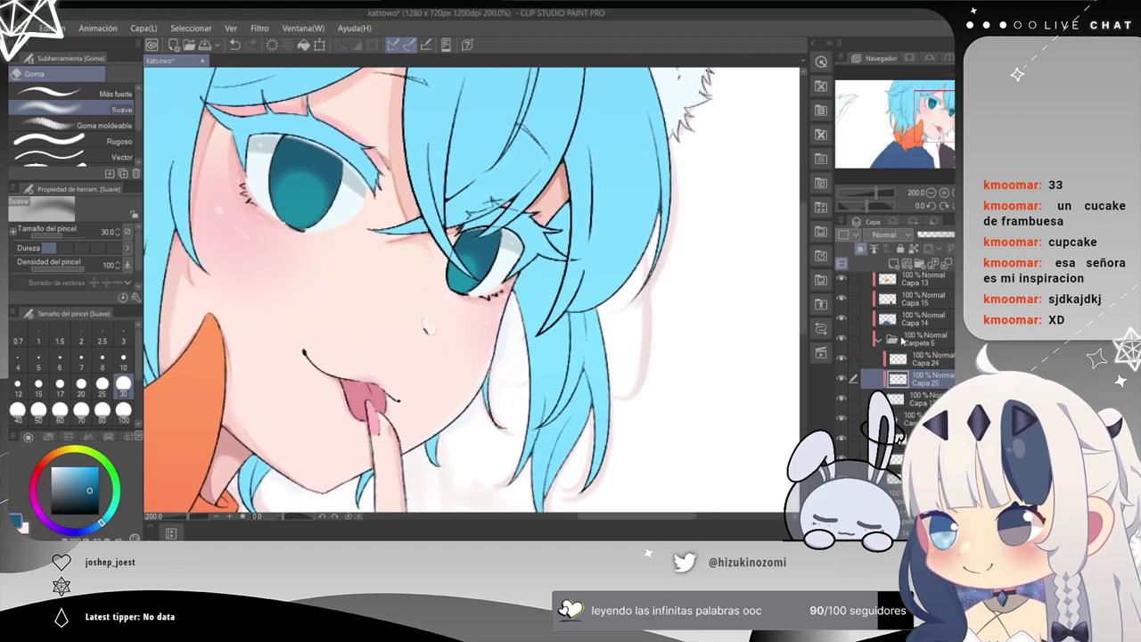
click(895, 397)
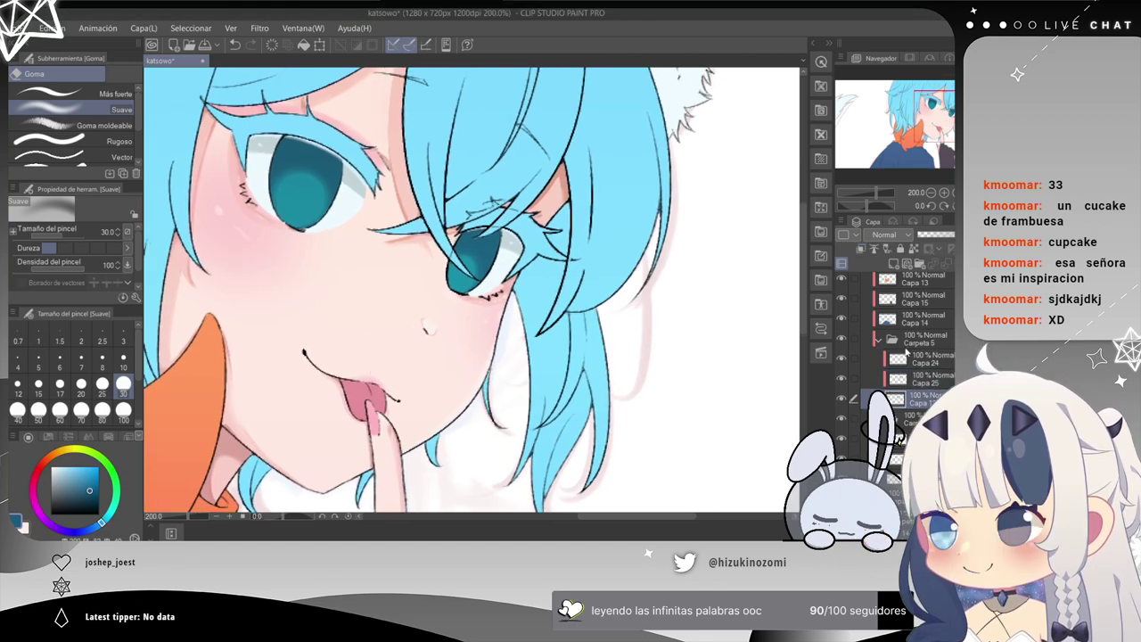
click(892, 265)
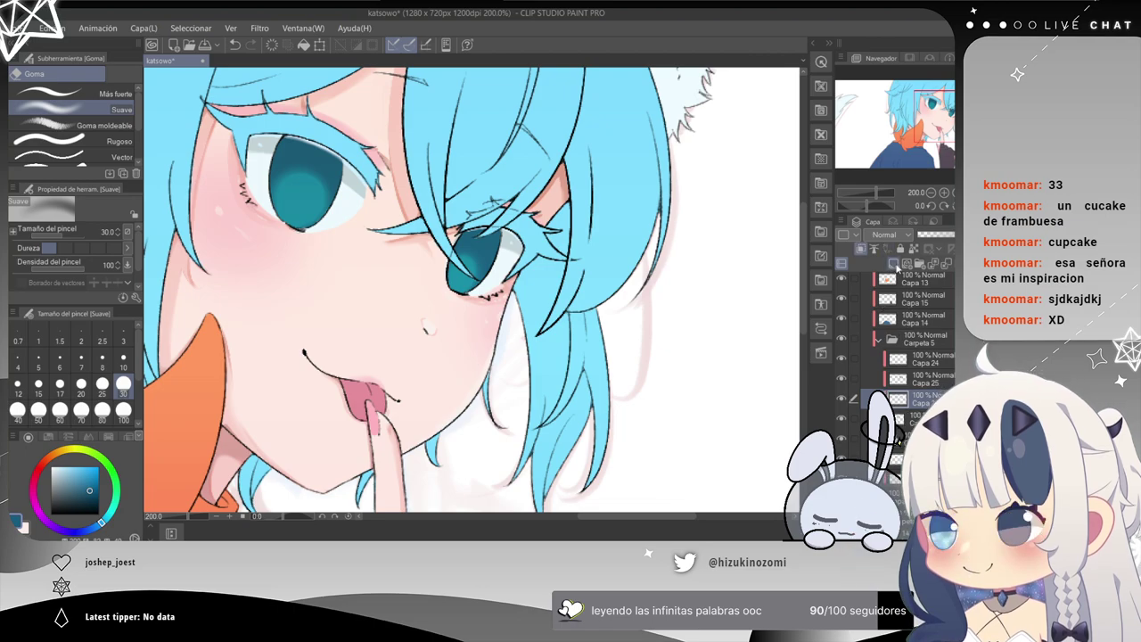
key(ctrl+plus)
key(ctrl+plus)
drag(433, 302, 718, 397)
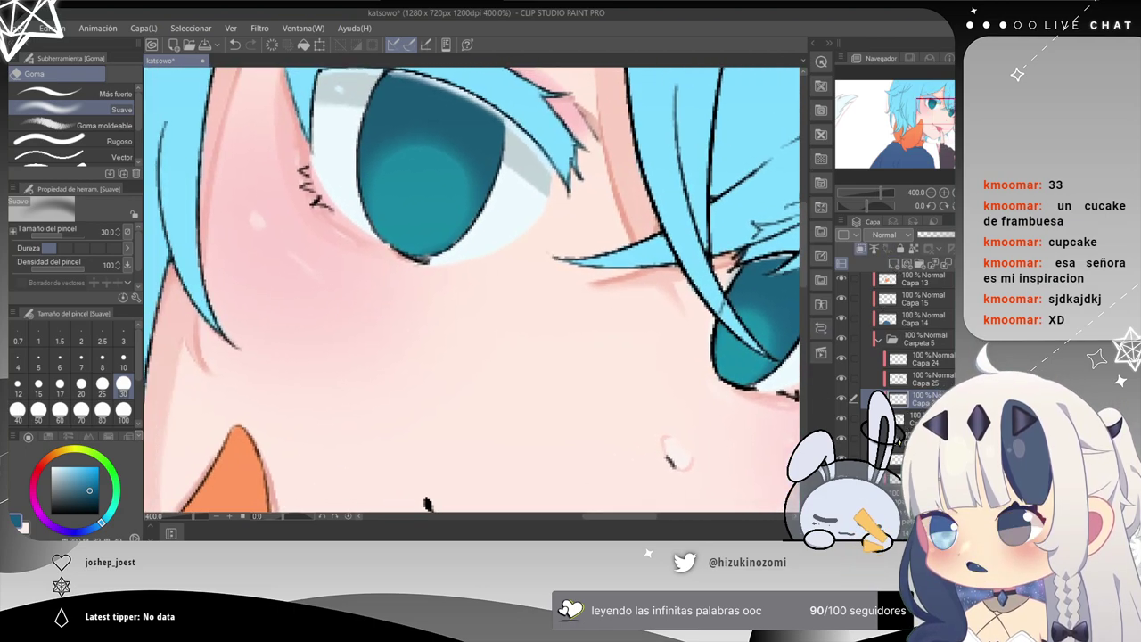
Move Capa 26 above Capa 25 and set a lighter greenish teal for the Kuro Ink brush.
click(872, 372)
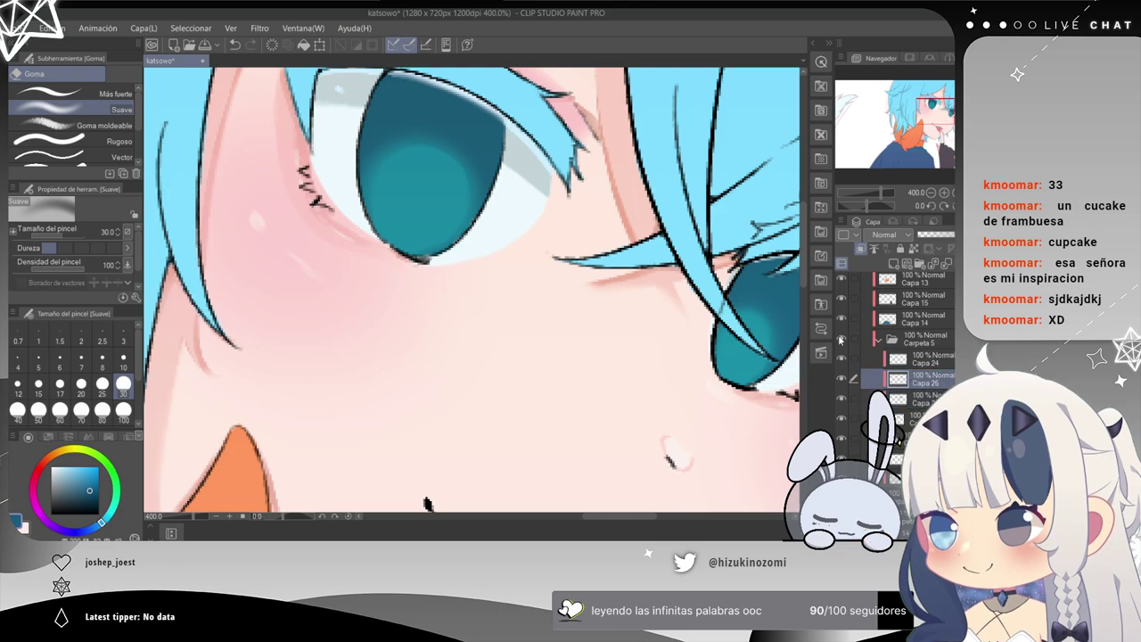
right_click(428, 196)
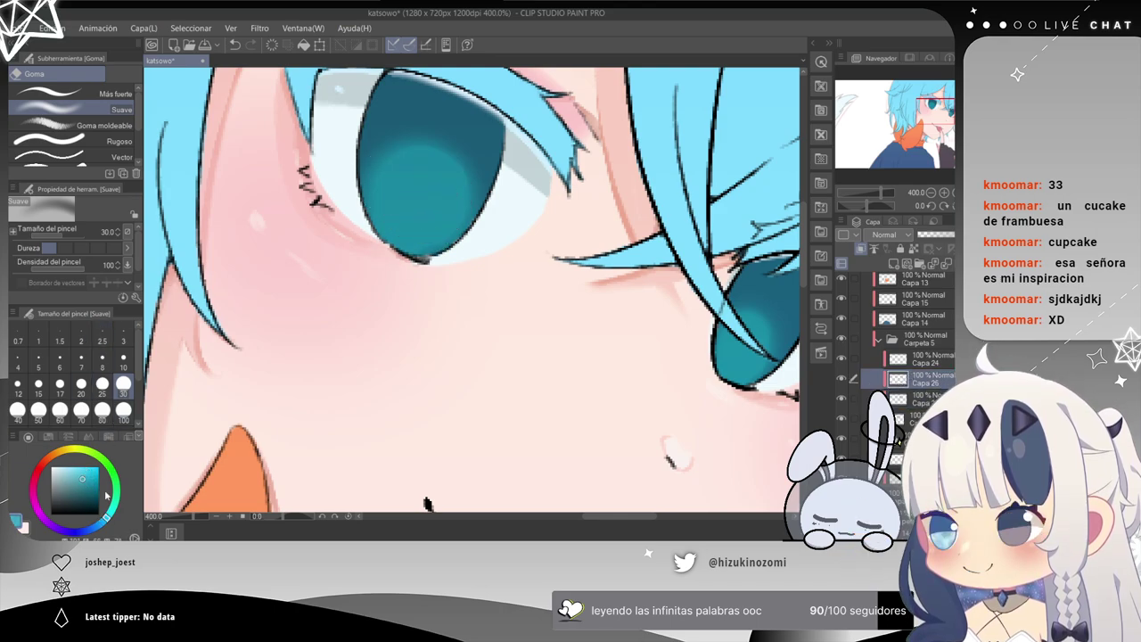
drag(108, 516, 112, 509)
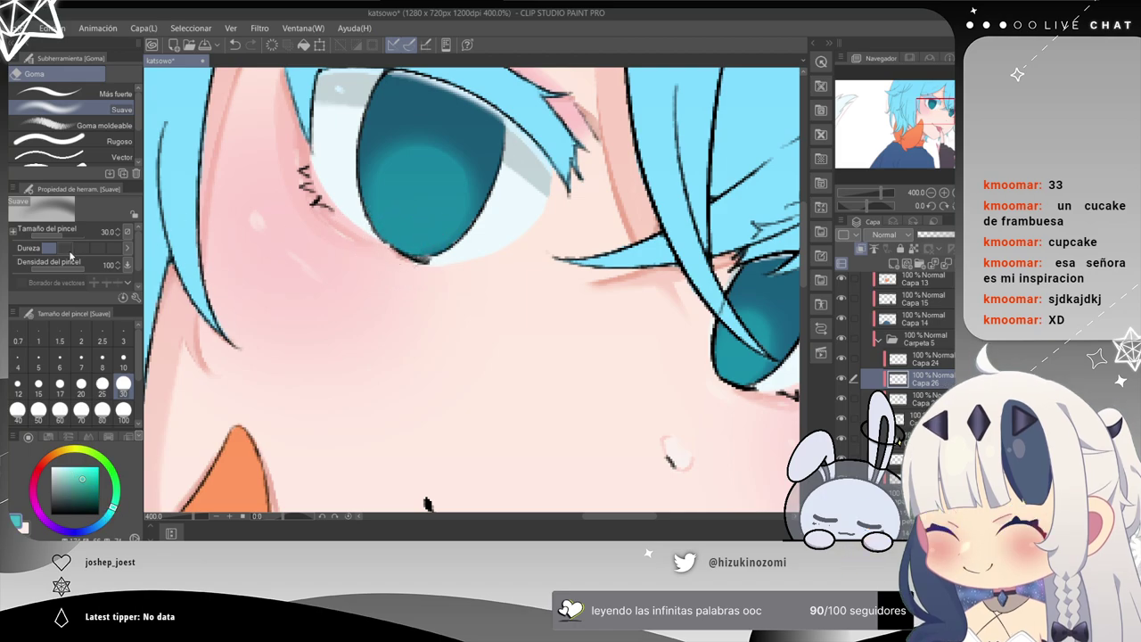
key(p)
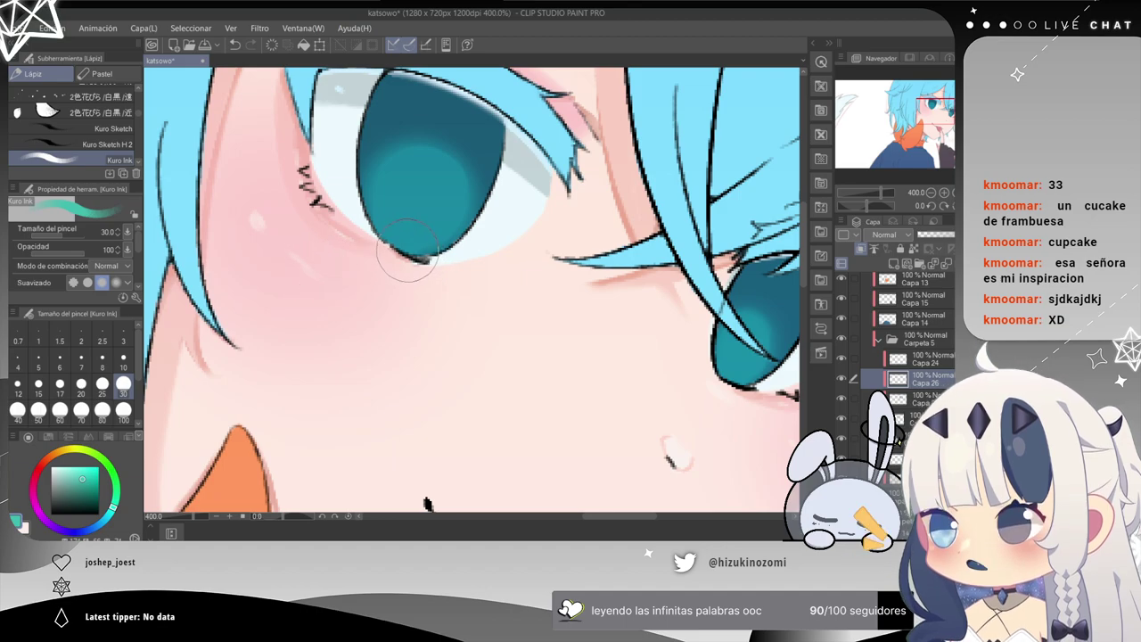
drag(408, 248, 387, 230)
key(ctrl+z)
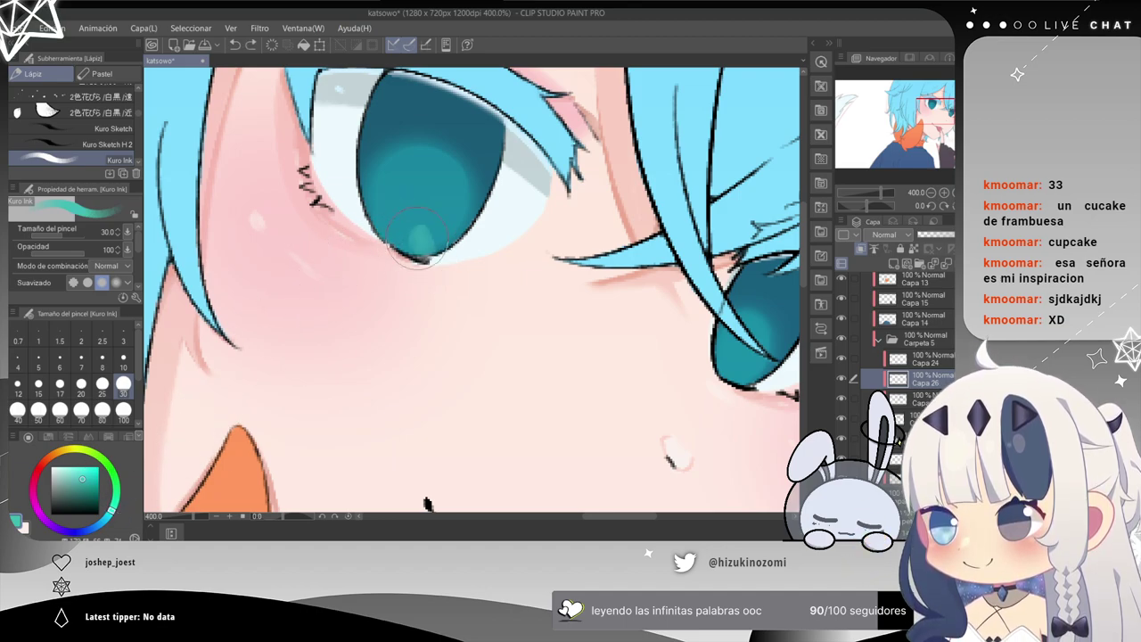
key(ctrl+y)
key(ctrl+z)
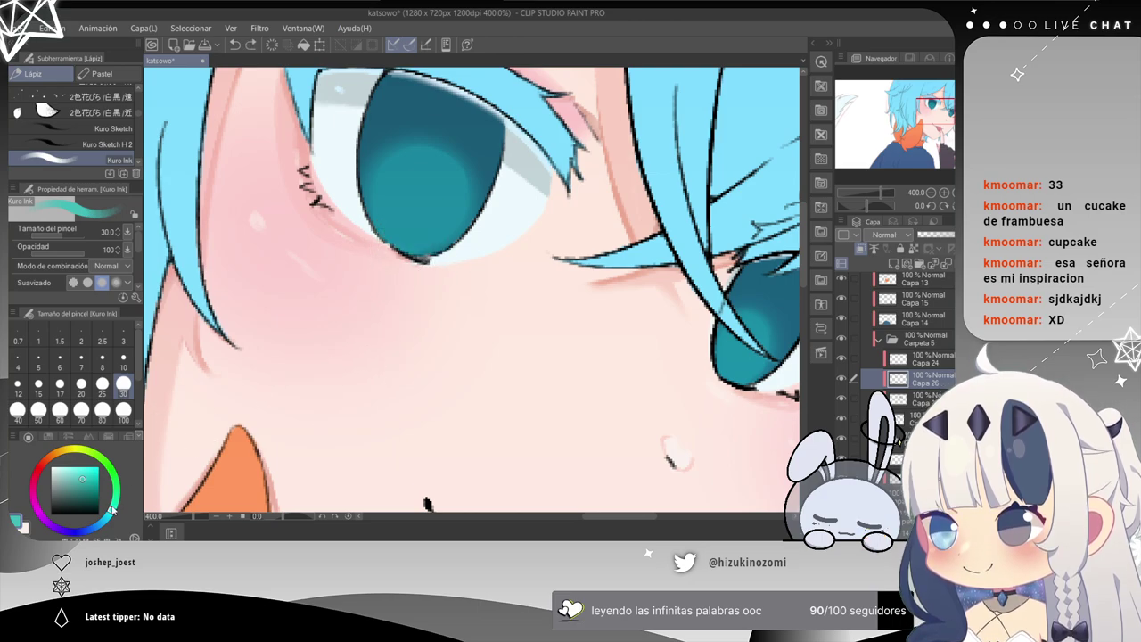
Paint a rounded light green area at the bottom of the larger iris with size 30 Kuro Ink.
mouse_move(399, 275)
mouse_down()
mouse_move(398, 249)
mouse_move(427, 285)
mouse_up()
scroll(401, 285, up, 2)
mouse_move(413, 207)
mouse_down()
mouse_move(311, 276)
mouse_move(348, 280)
mouse_move(326, 280)
mouse_up()
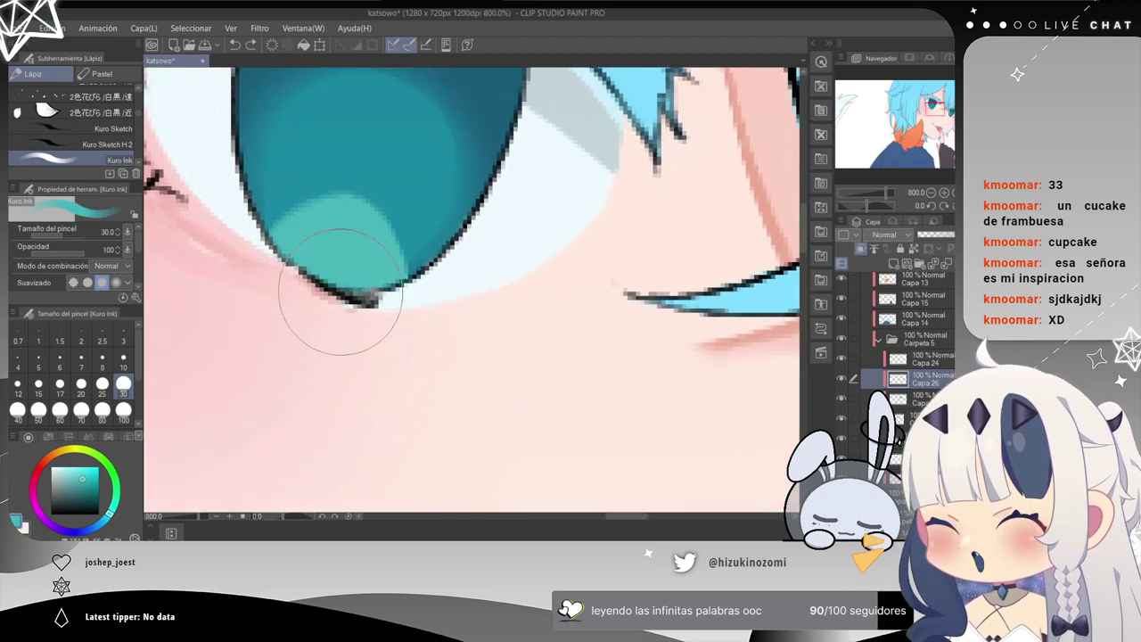
scroll(402, 318, down, 4)
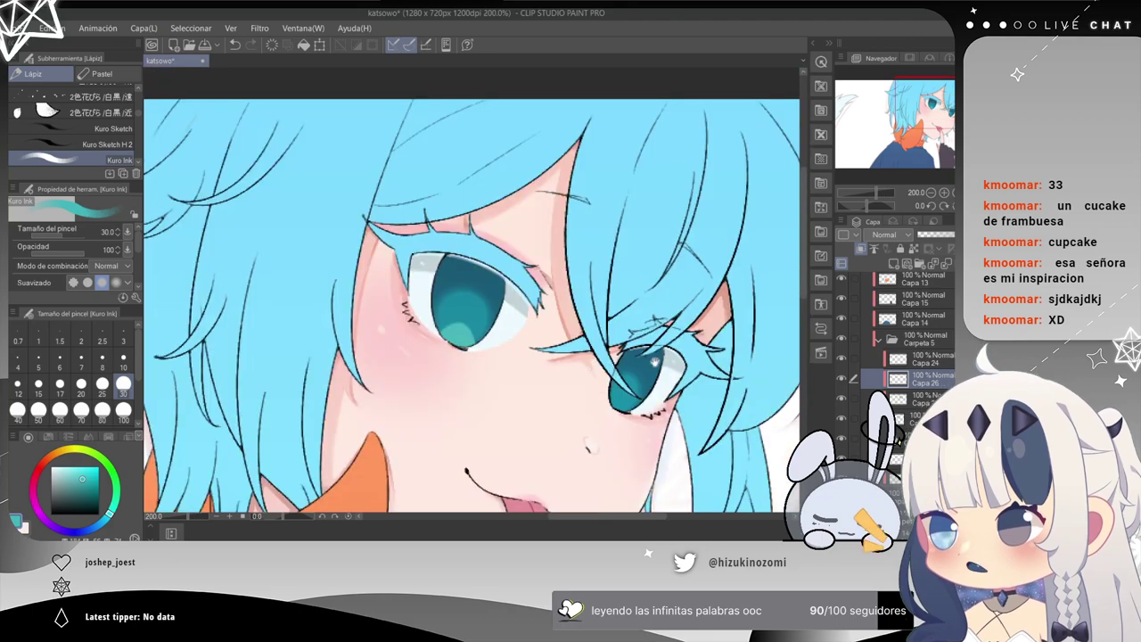
Paint a matching light green area at the bottom of the smaller iris with size 30 Kuro Ink.
scroll(550, 292, up, 3)
scroll(550, 293, up, 2)
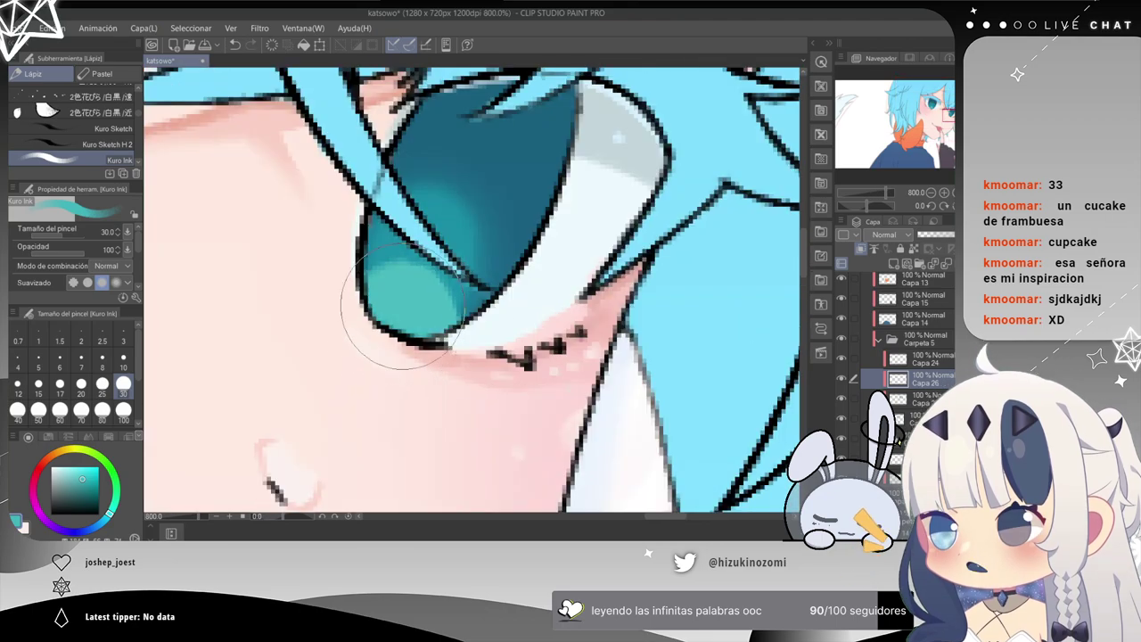
scroll(344, 352, down, 4)
drag(401, 348, 419, 263)
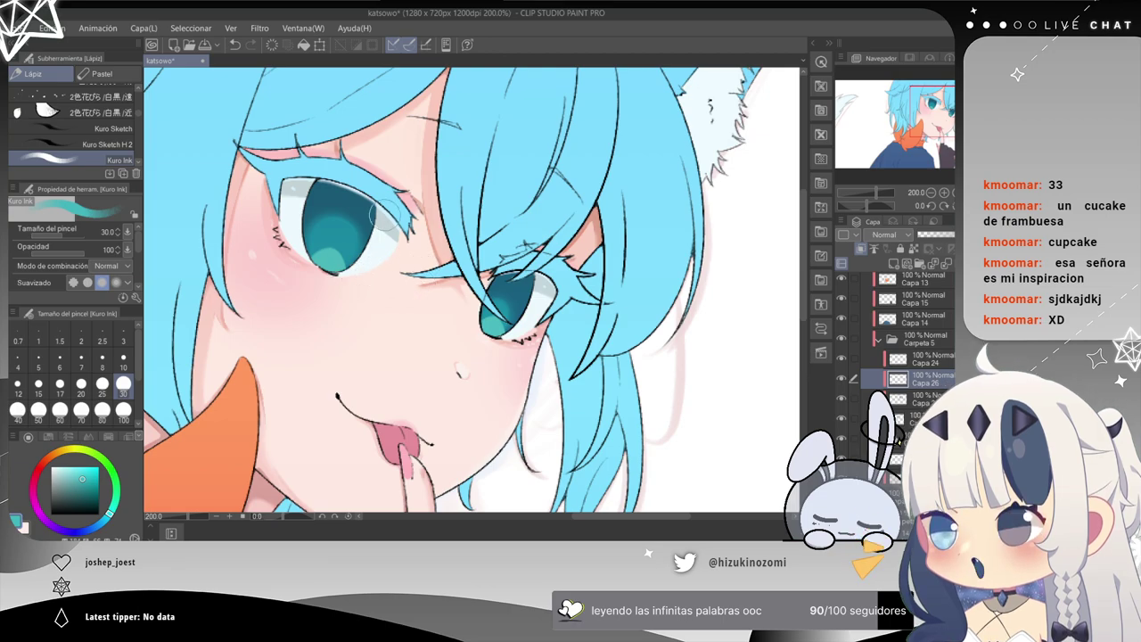
mouse_move(375, 214)
mouse_down()
mouse_move(357, 207)
mouse_move(314, 238)
mouse_up()
click(309, 203)
click(364, 239)
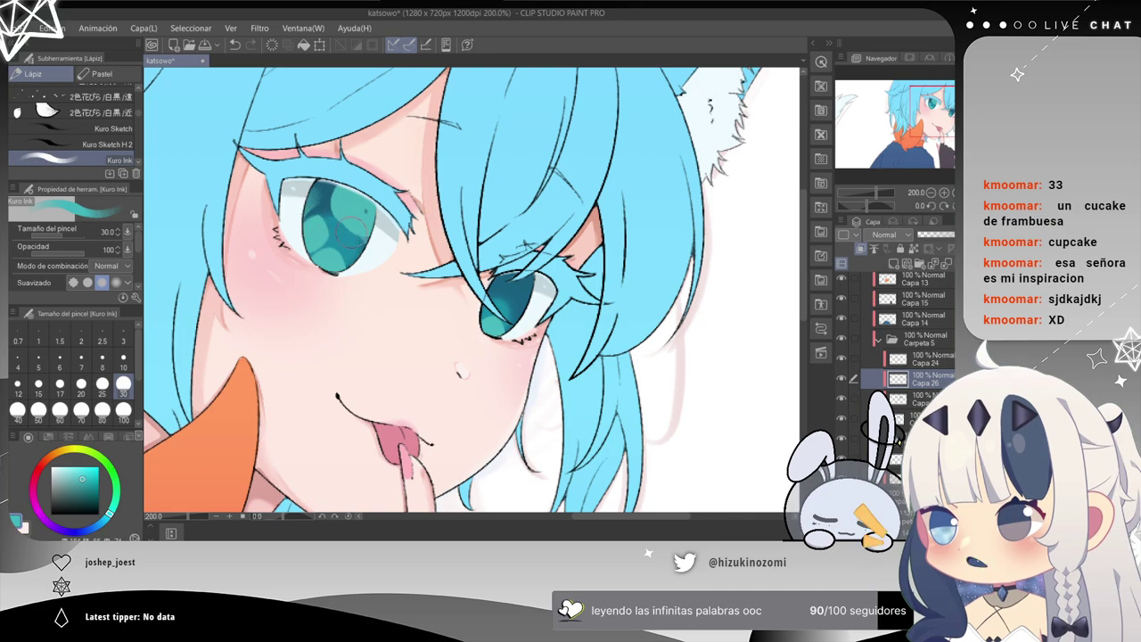
key(ctrl+z)
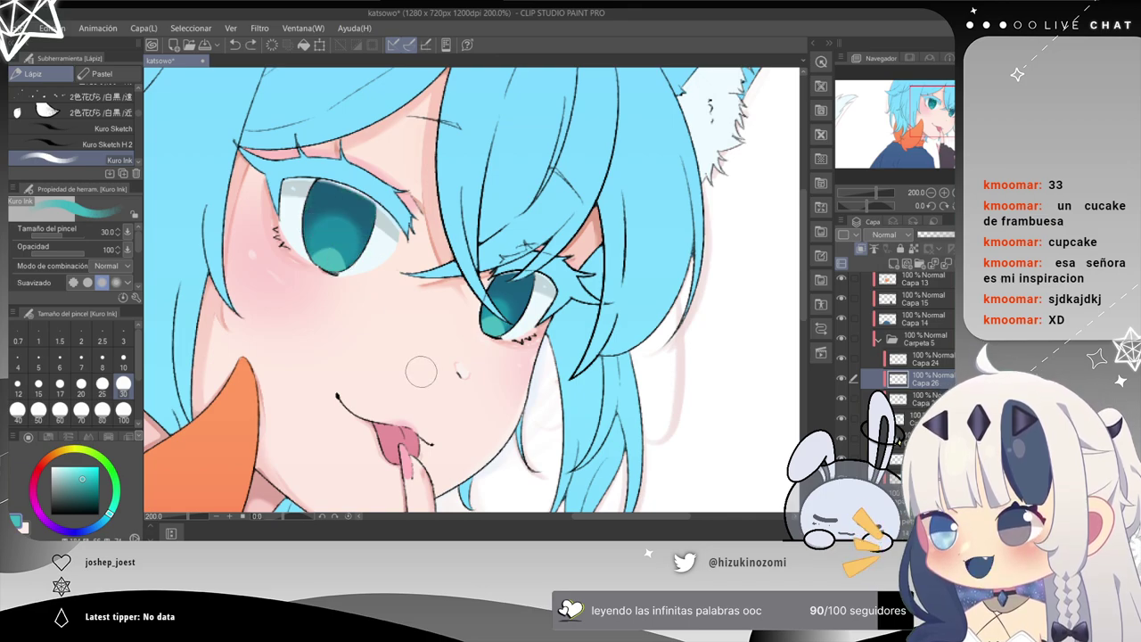
Soften the light green areas in both irises with the size 30 Suave eraser.
scroll(423, 364, down, 1)
scroll(422, 371, up, 2)
scroll(234, 189, up, 1)
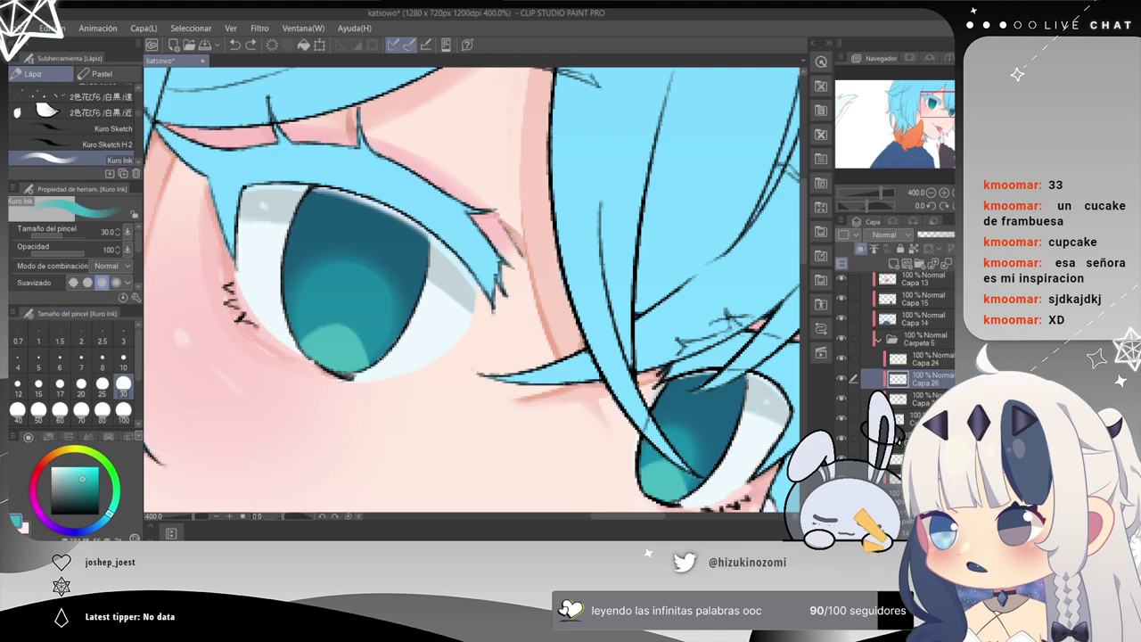
key(e)
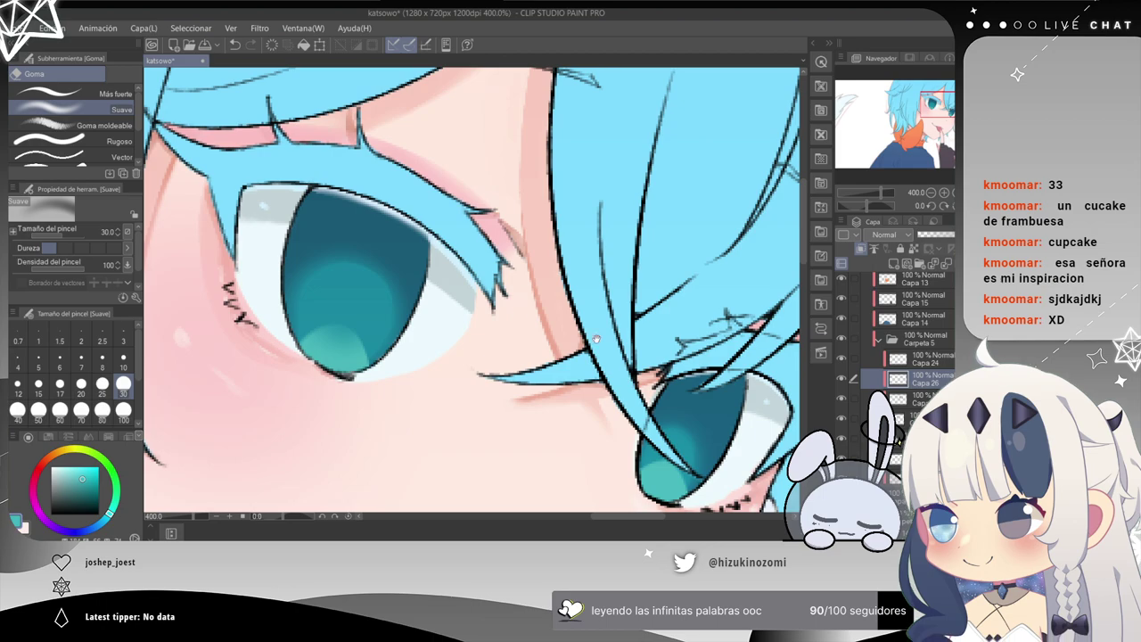
drag(590, 333, 464, 217)
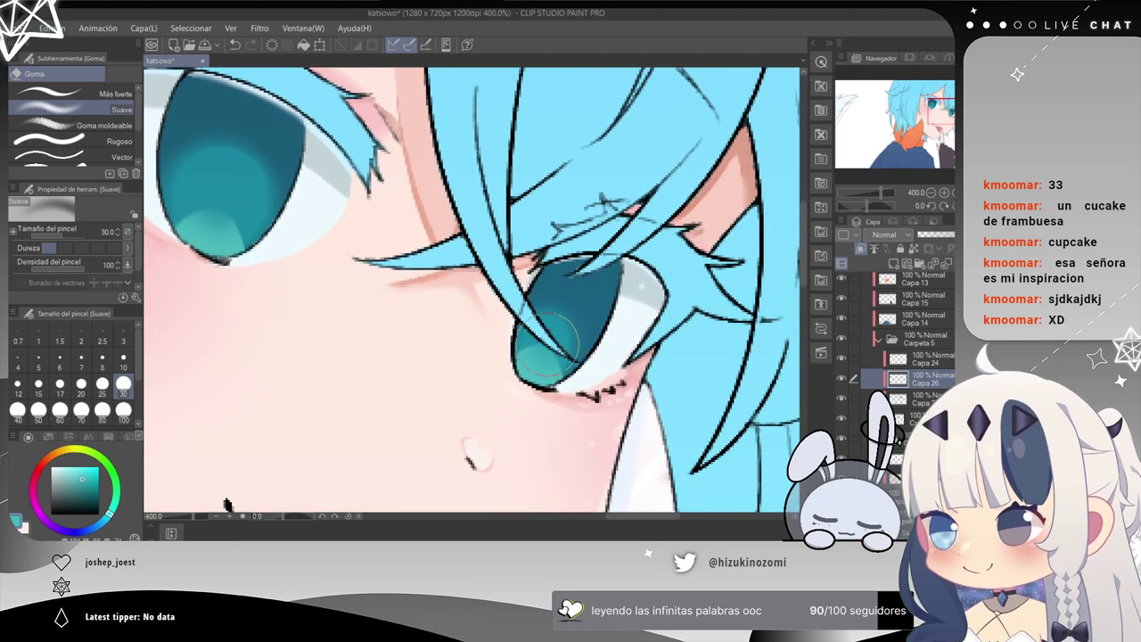
scroll(553, 337, down, 1)
scroll(580, 346, up, 1)
drag(585, 350, 629, 377)
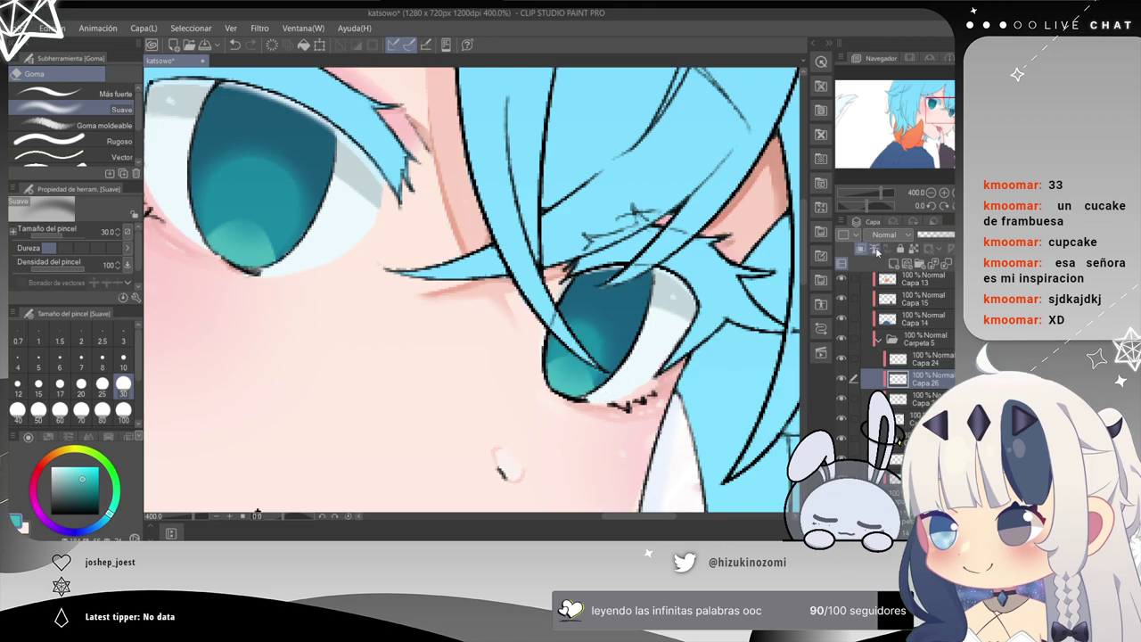
Add a new layer above Capa 26 and sample the dark teal from the larger iris's upper part.
click(896, 265)
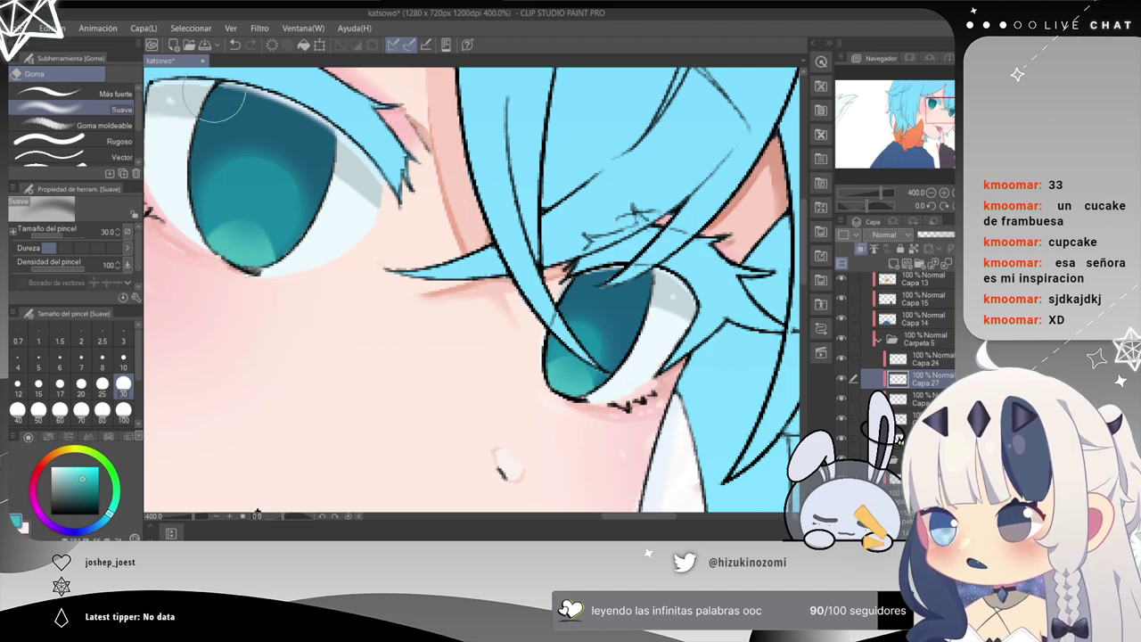
alt+click(262, 135)
mouse_move(259, 141)
mouse_down()
mouse_move(276, 111)
mouse_move(268, 120)
mouse_up()
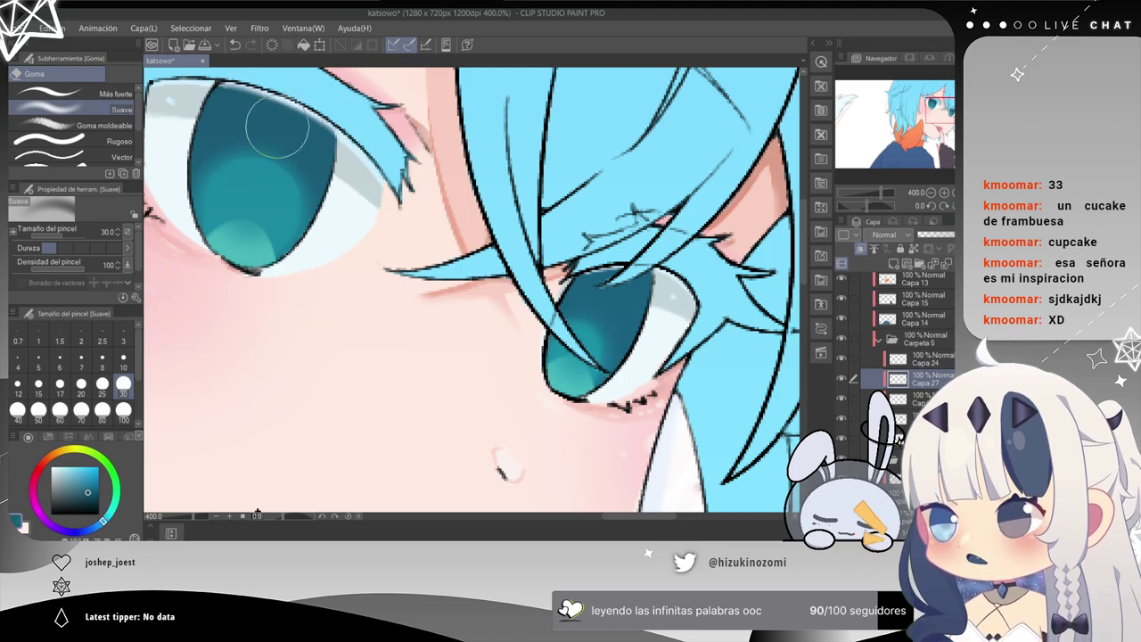
scroll(277, 129, up, 2)
drag(268, 277, 428, 273)
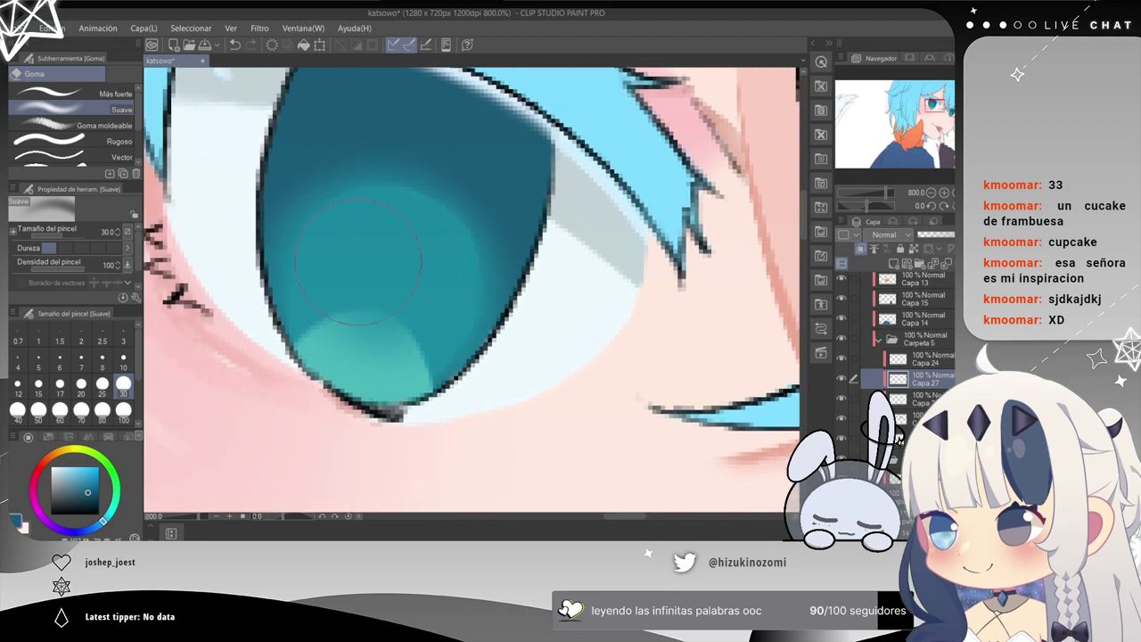
Paint a small dark teal oval pupil in the middle of the larger iris with size 10 Kuro Ink.
key(p)
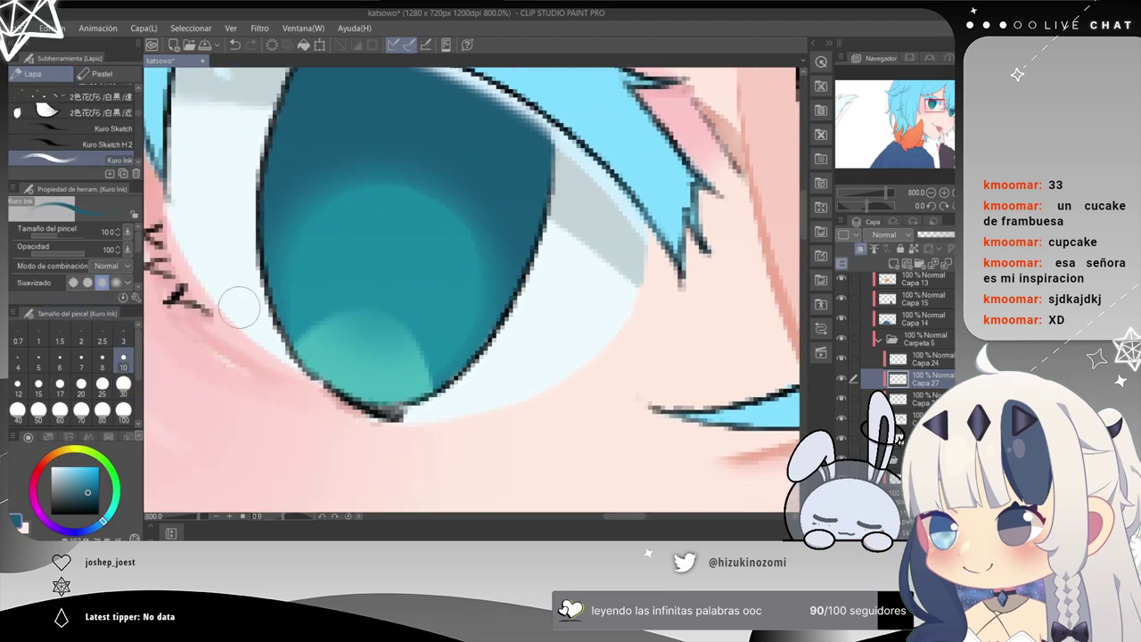
scroll(399, 223, down, 2)
mouse_move(390, 218)
mouse_down()
mouse_move(387, 208)
mouse_move(388, 222)
mouse_up()
scroll(398, 300, down, 2)
scroll(422, 402, up, 2)
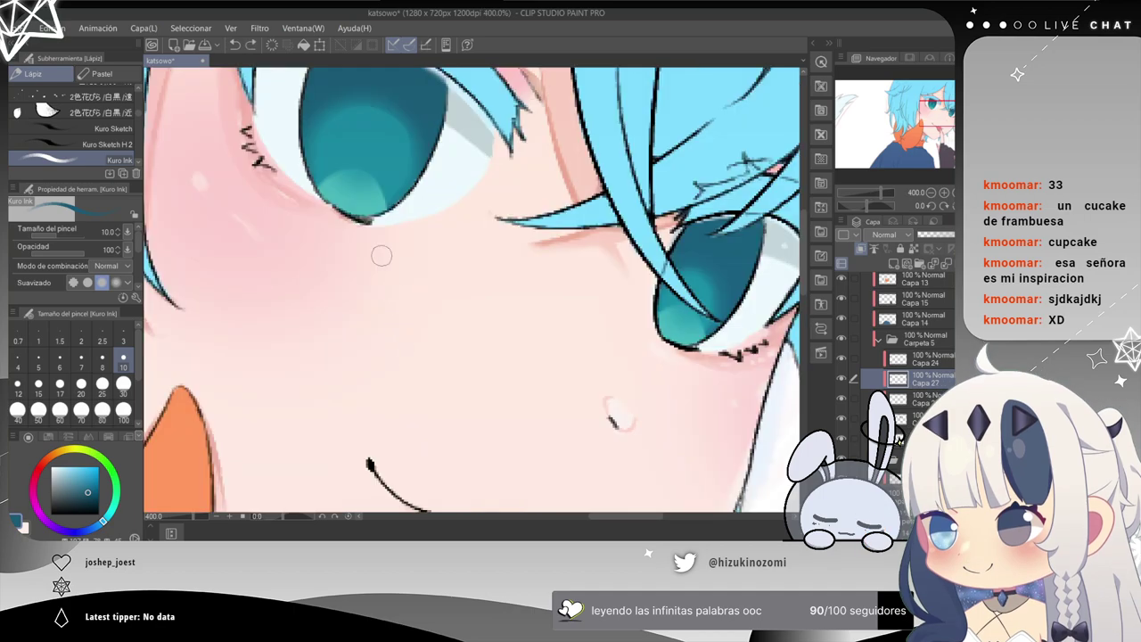
drag(385, 182, 327, 246)
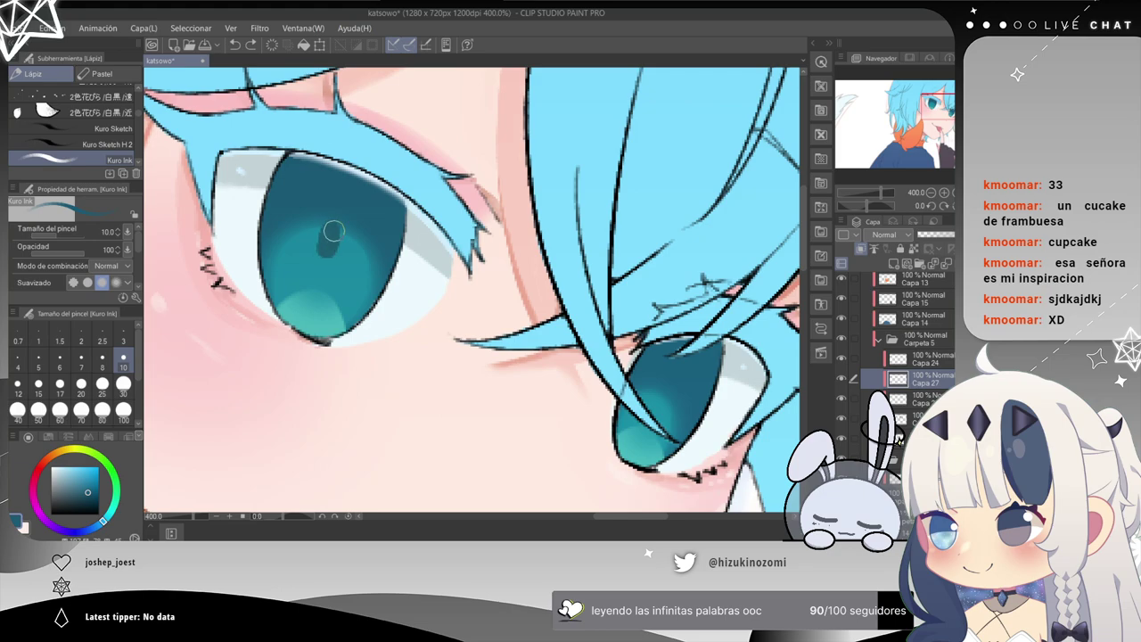
drag(647, 370, 486, 286)
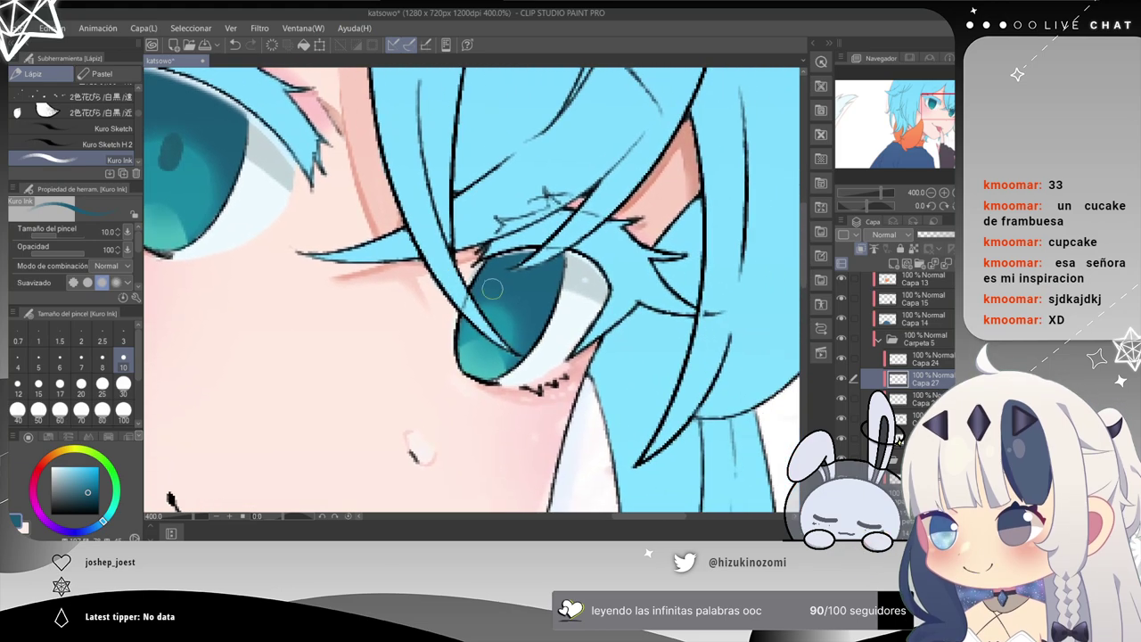
scroll(562, 339, down, 2)
scroll(584, 383, down, 1)
scroll(579, 391, up, 1)
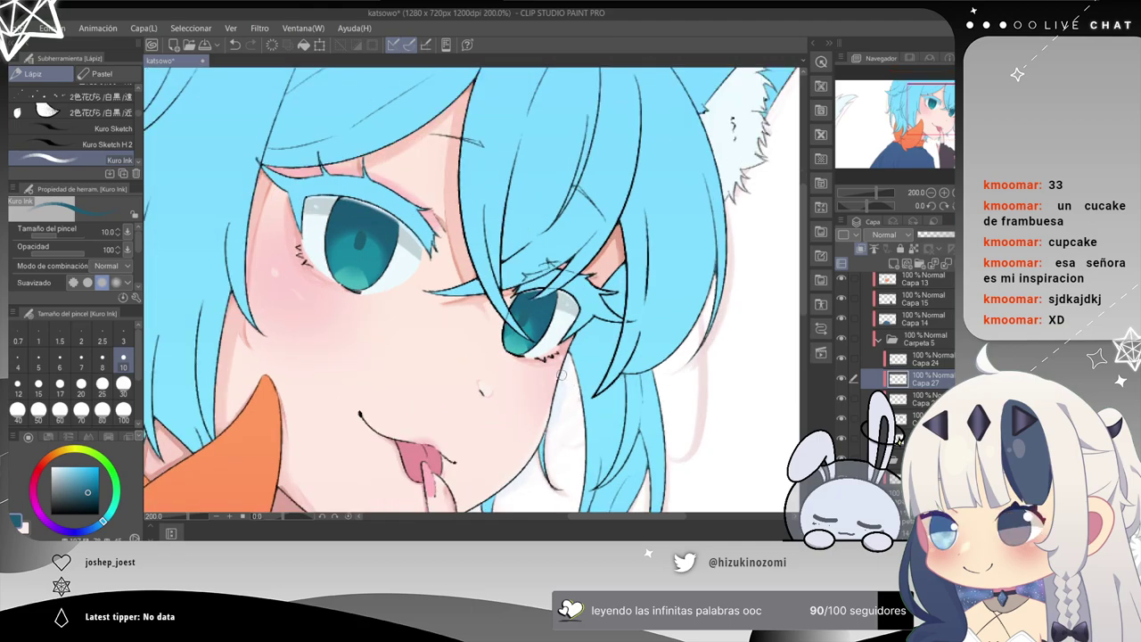
scroll(563, 372, up, 2)
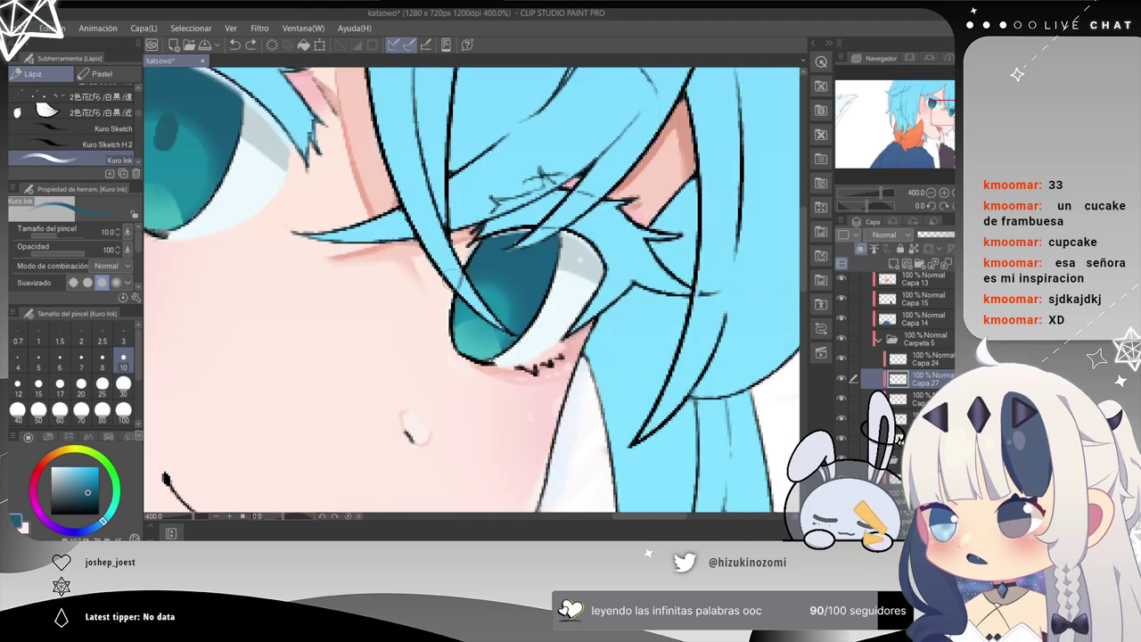
drag(447, 319, 571, 404)
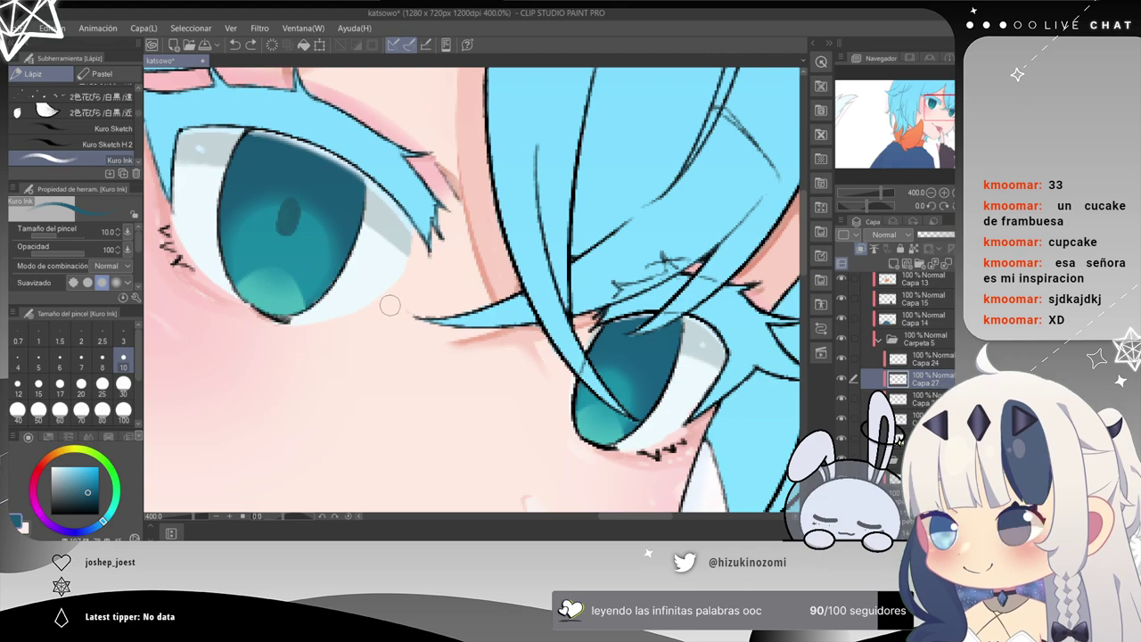
Check the iris layers by toggling their visibility, select the dark layer beneath Capa 26, and extend the smaller iris's light area with the size 30 Suave eraser.
key(e)
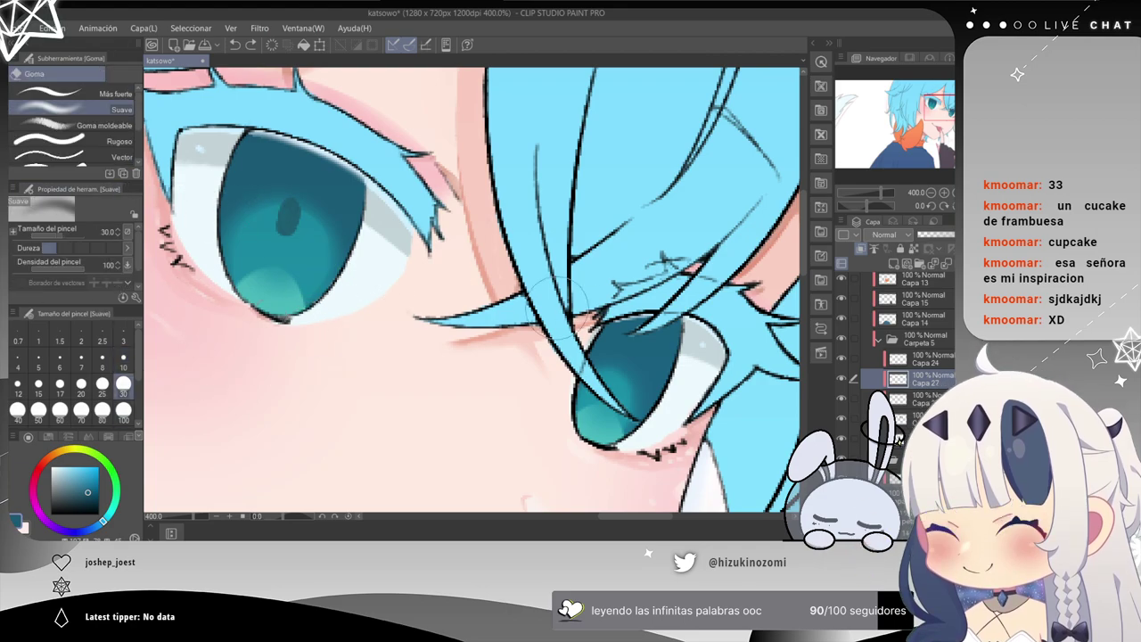
click(842, 359)
click(842, 359)
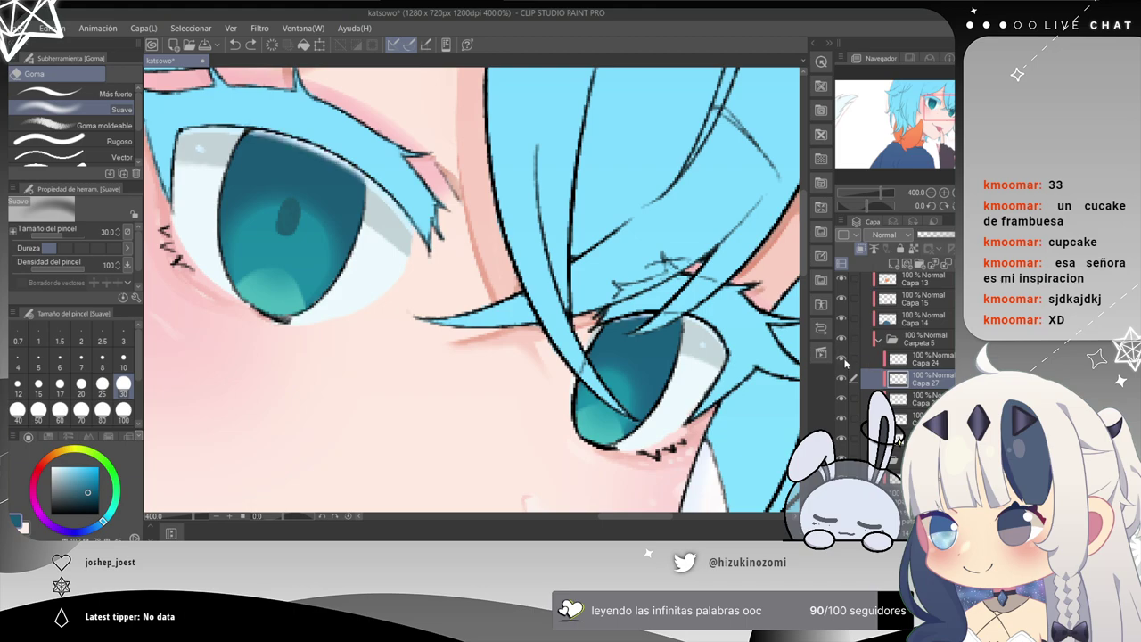
click(843, 378)
click(843, 379)
click(842, 401)
click(842, 402)
click(842, 418)
click(841, 418)
click(919, 418)
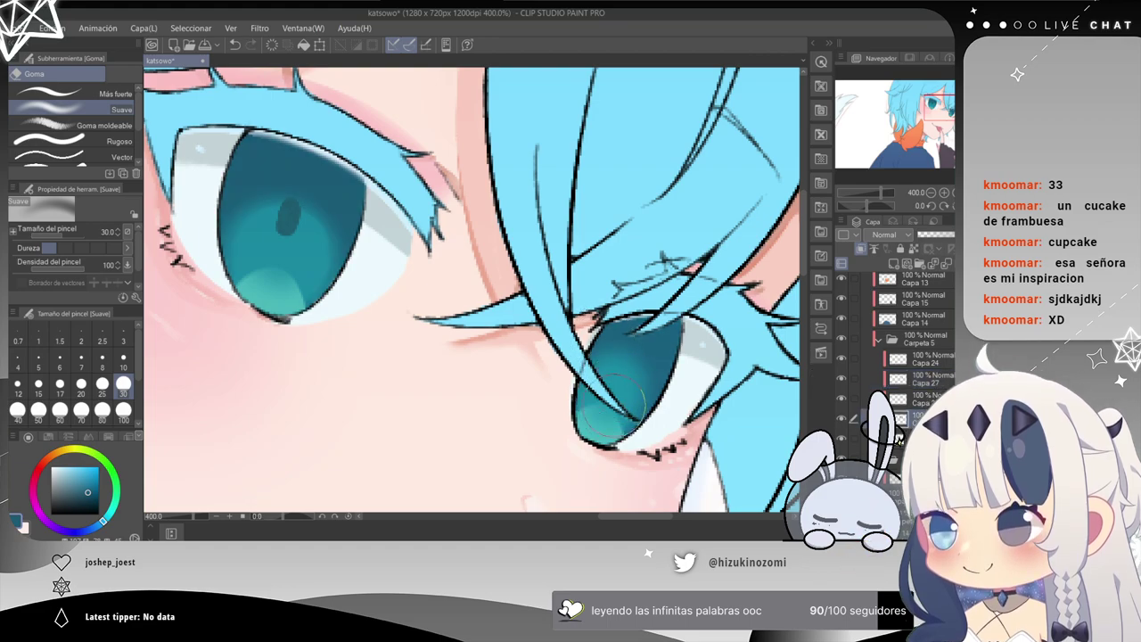
key(ctrl+minus)
key(ctrl+minus)
scroll(383, 251, down, 1)
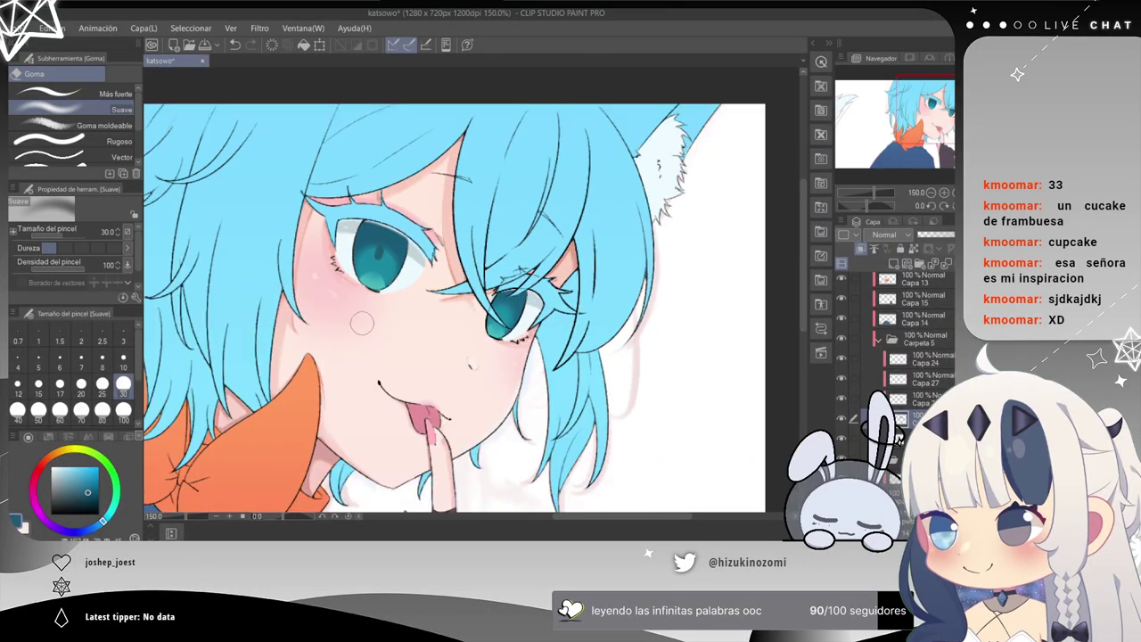
Select Capa 27 and paint a small dark teal pupil in the smaller iris with size 10 Kuro Ink.
scroll(347, 330, up, 1)
click(899, 380)
key(ctrl+plus)
key(ctrl+plus)
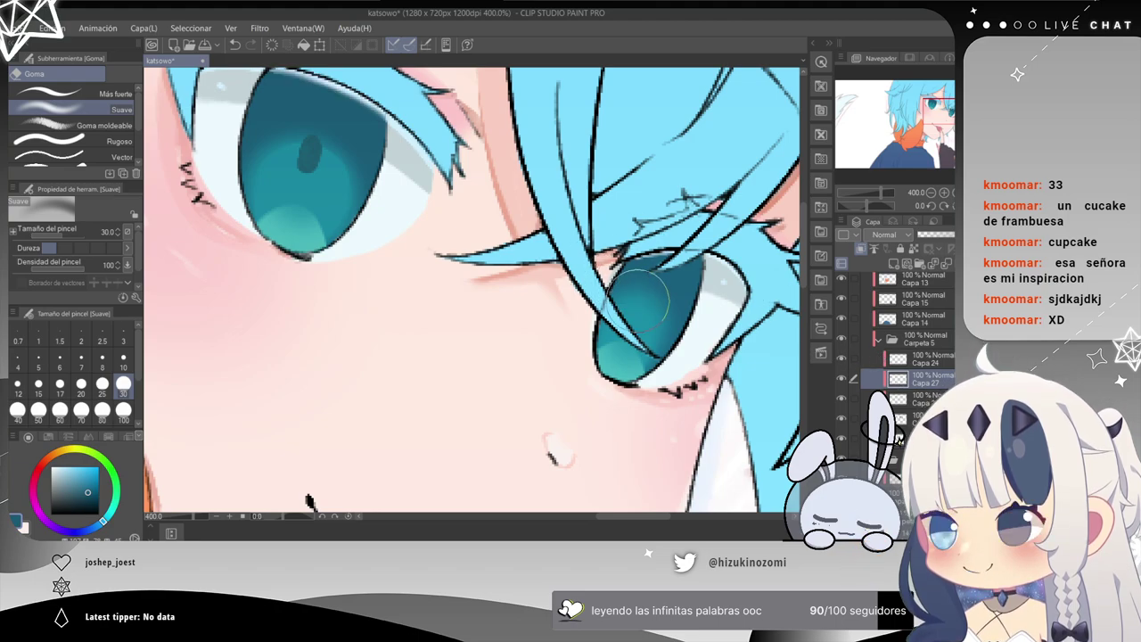
key(p)
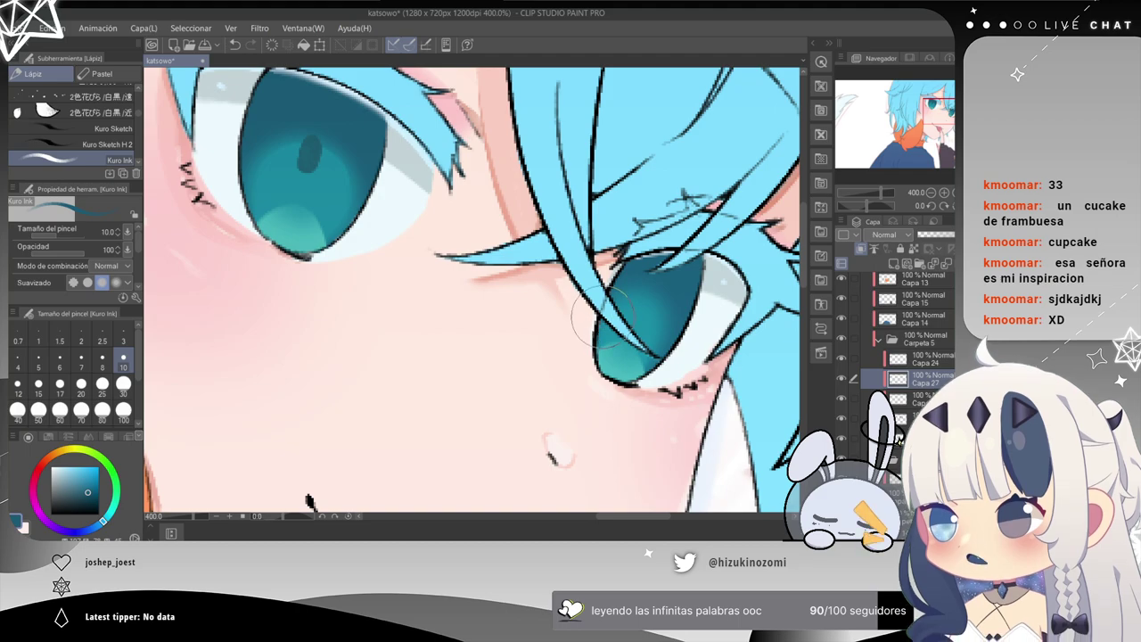
drag(638, 299, 639, 307)
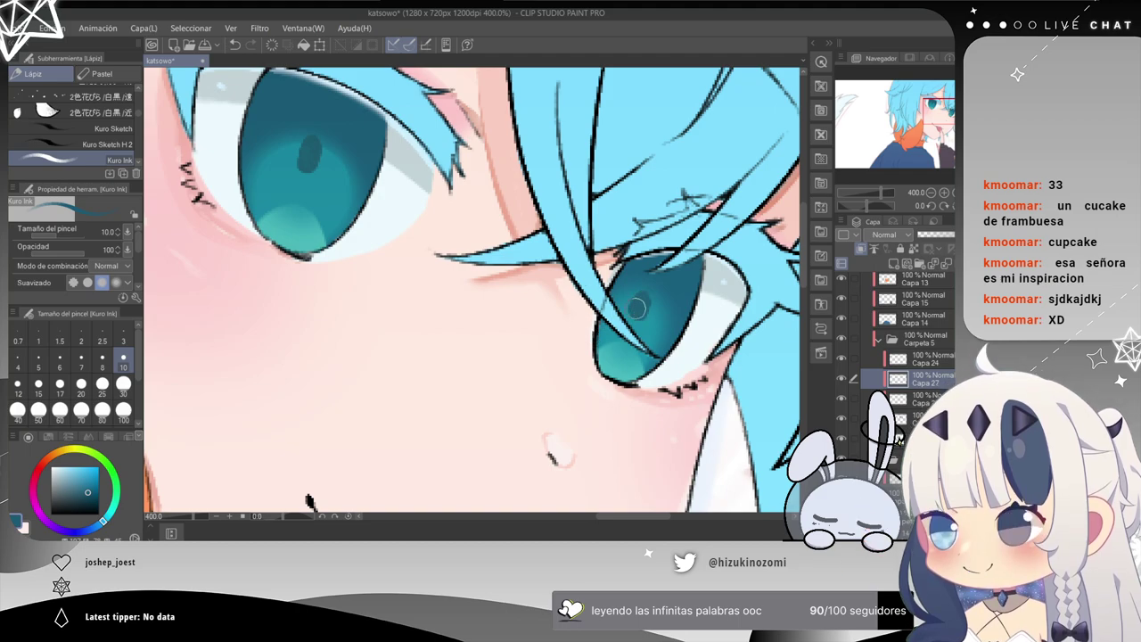
Enlarge the pupils of both irises into rounder dark teal shapes with size 10 Kuro Ink.
scroll(636, 306, down, 2)
scroll(632, 343, up, 2)
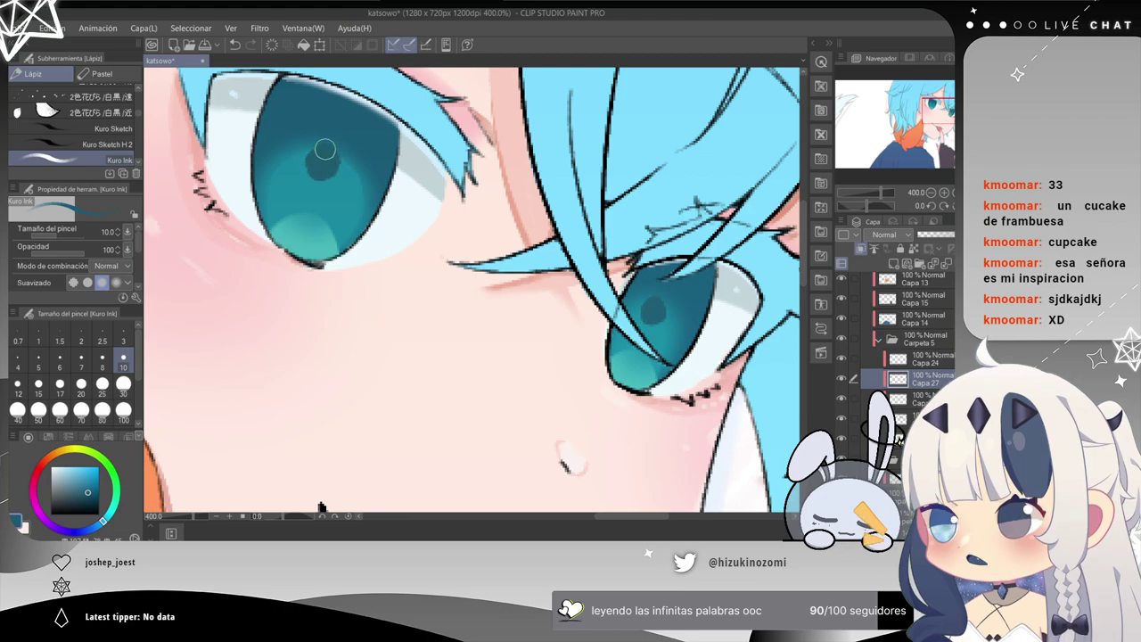
scroll(342, 204, down, 3)
scroll(312, 268, up, 1)
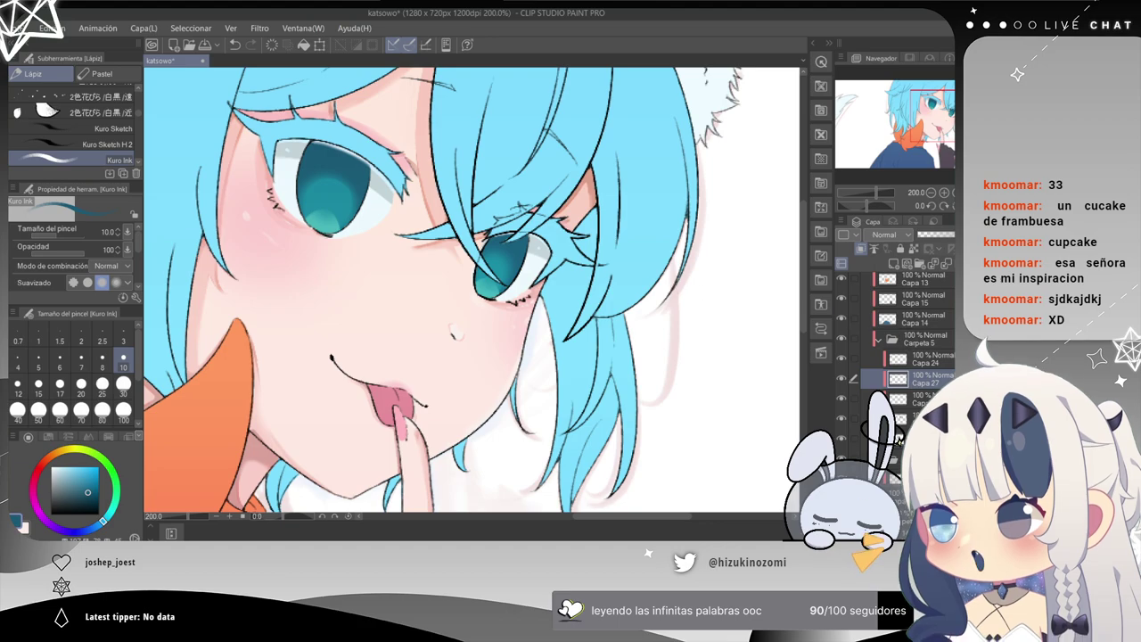
Lower the opacity of the Carpeta 2 folder to 44% so the sketch shows through, and reselect Capa 27.
scroll(909, 356, up, 4)
click(947, 303)
click(943, 233)
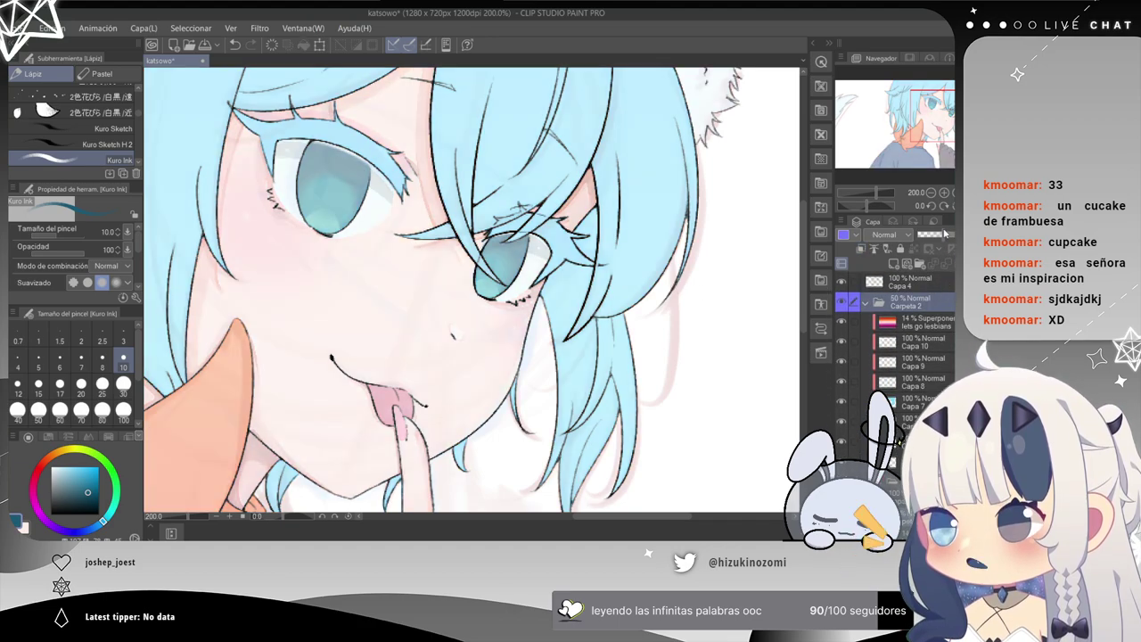
drag(943, 234, 936, 234)
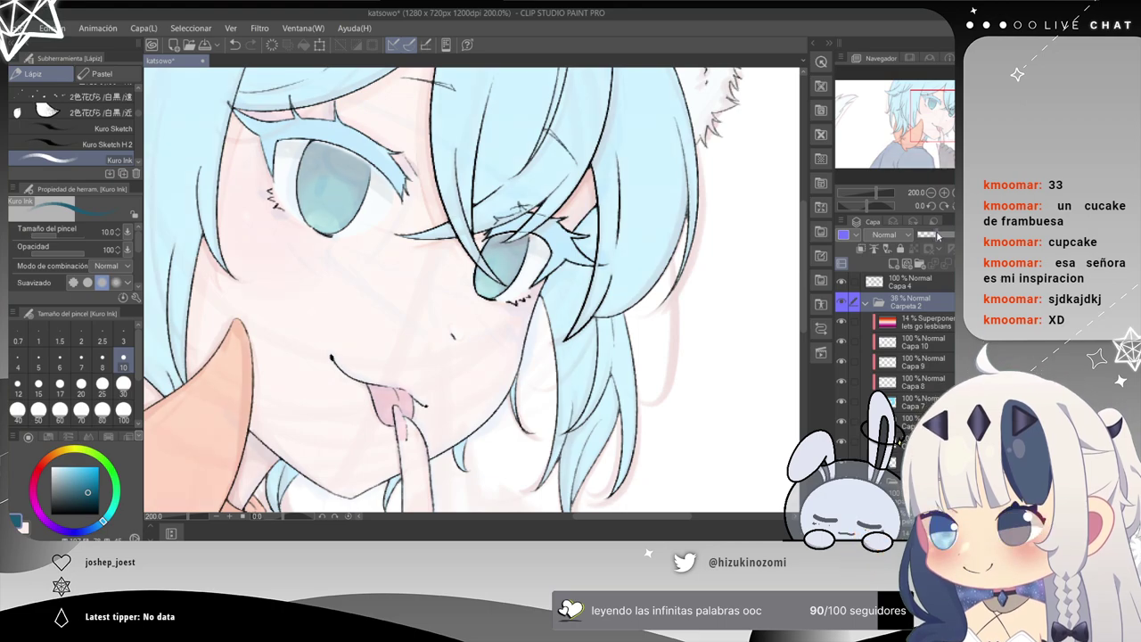
scroll(899, 439, up, 5)
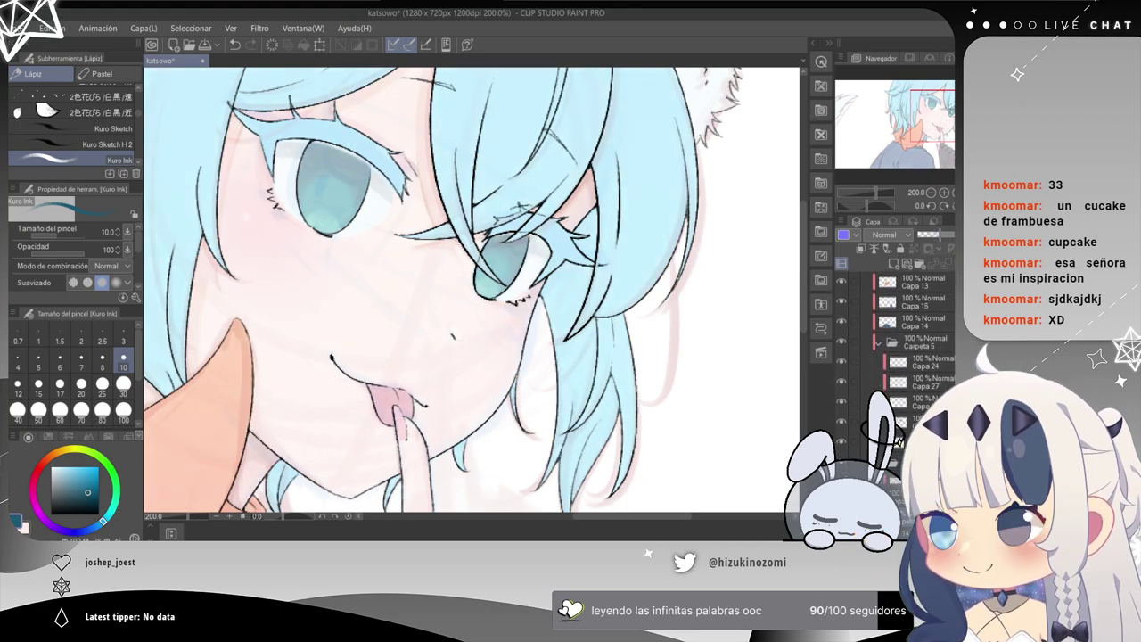
scroll(899, 437, up, 2)
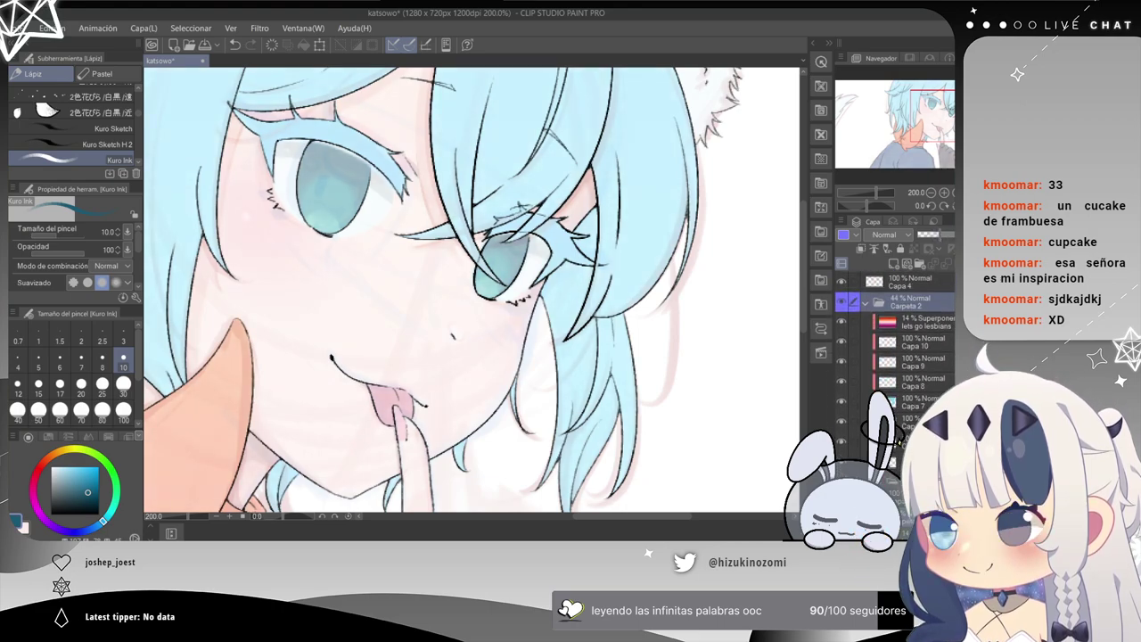
click(841, 381)
click(842, 381)
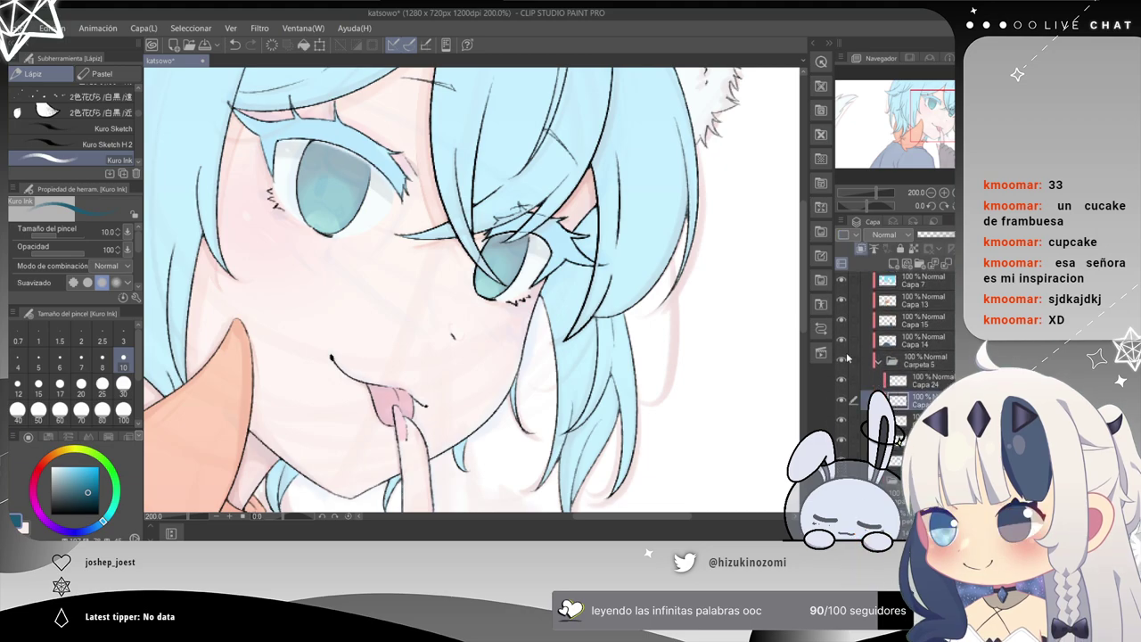
Paint small dark teal oval pupils in the middle of both irises on Capa 27 with size 10 Kuro Ink.
key(ctrl+plus)
drag(261, 250, 514, 409)
drag(420, 237, 425, 243)
drag(668, 283, 496, 224)
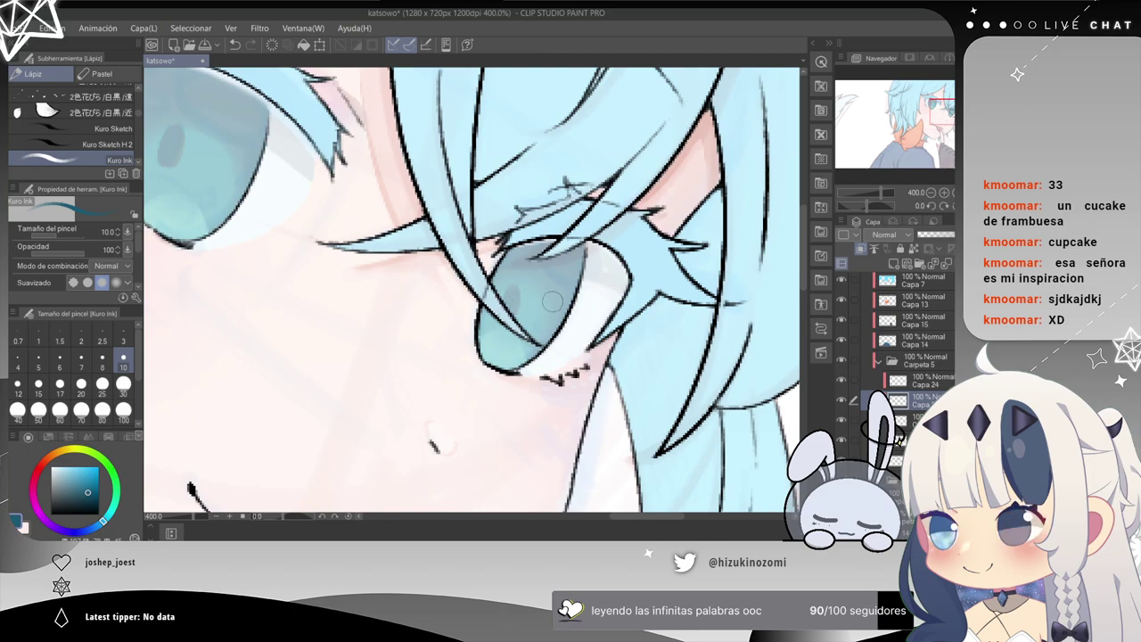
Restore the opacity of the Carpeta 2 folder to 100%.
scroll(897, 438, up, 3)
scroll(897, 375, up, 2)
click(911, 302)
click(950, 235)
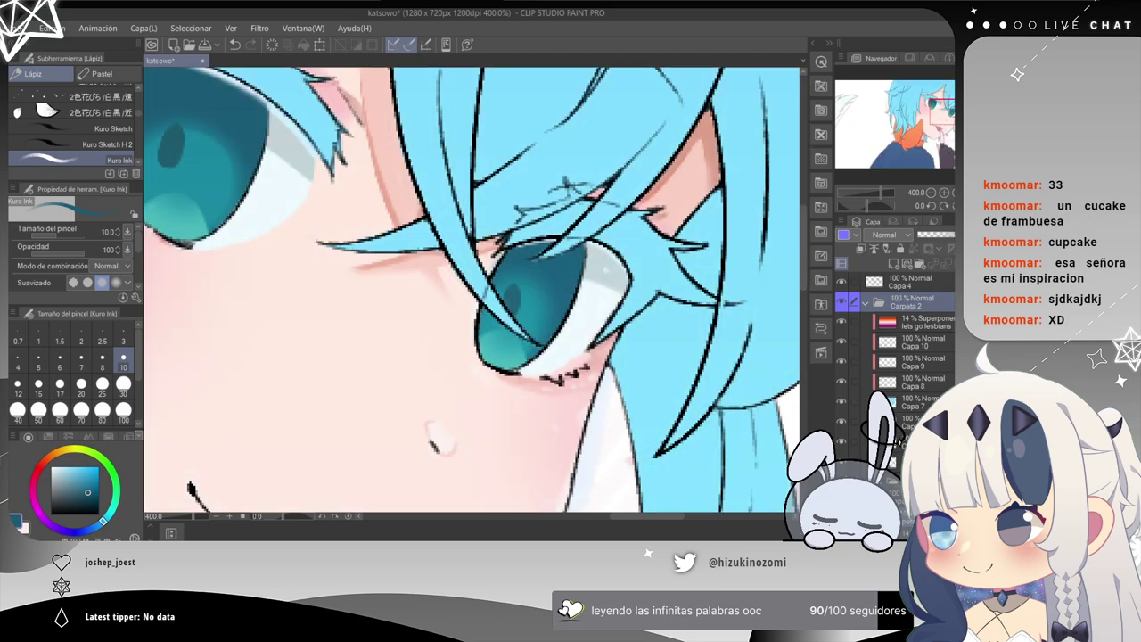
key(ctrl+minus)
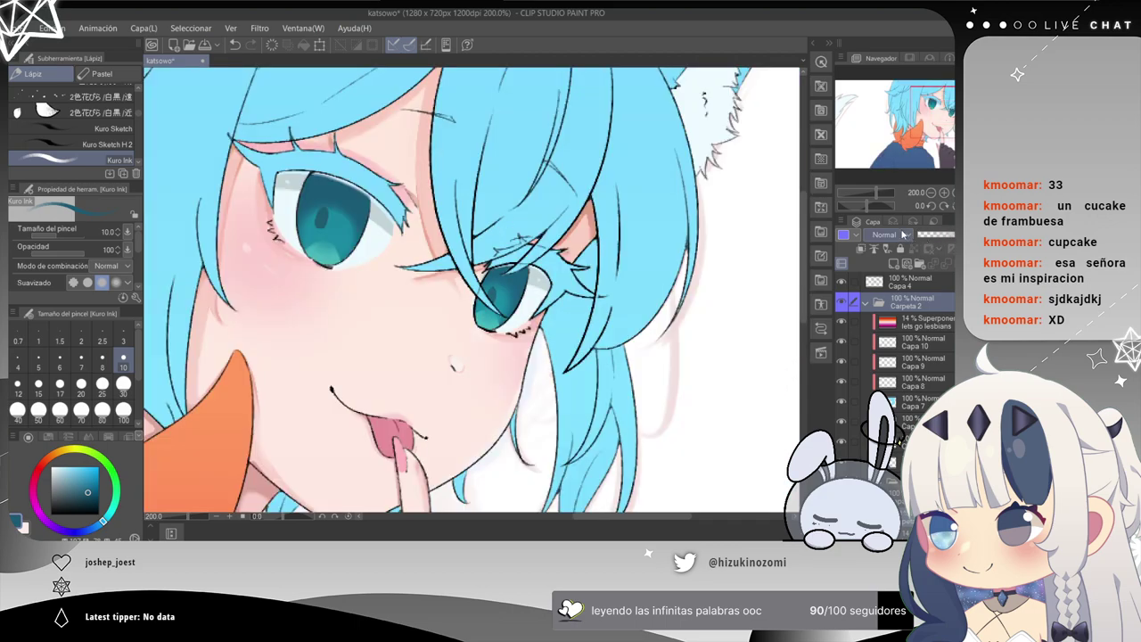
key(ctrl+minus)
key(ctrl+plus)
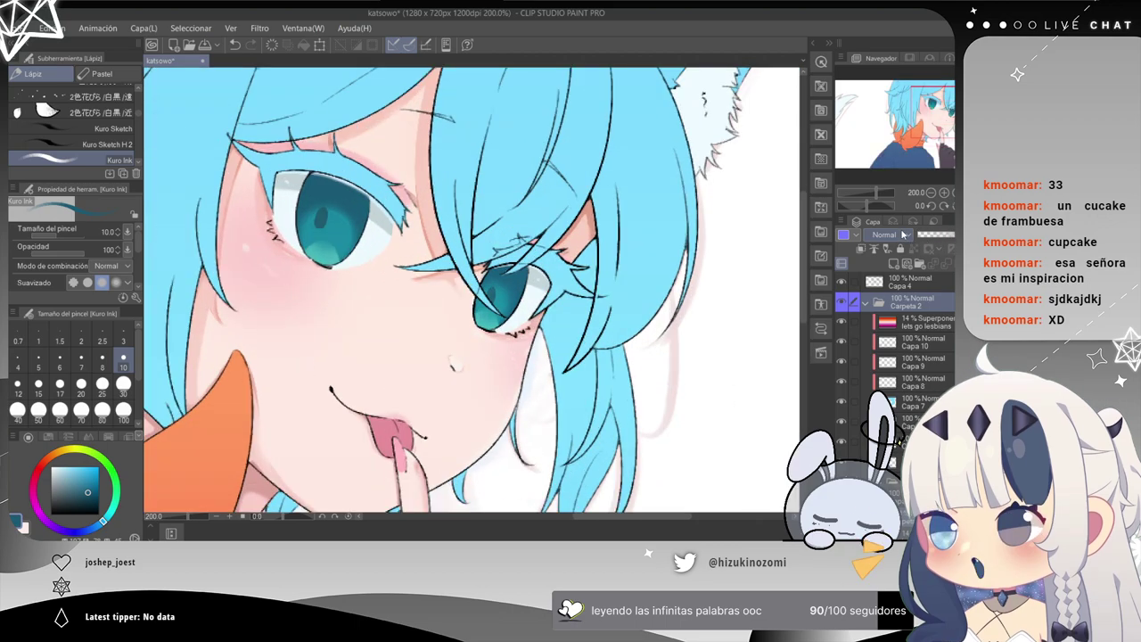
Collapse the Carpeta 4 folder and select Capa 27 inside Carpeta 5.
drag(338, 250, 492, 262)
key(ctrl+plus)
key(ctrl+plus)
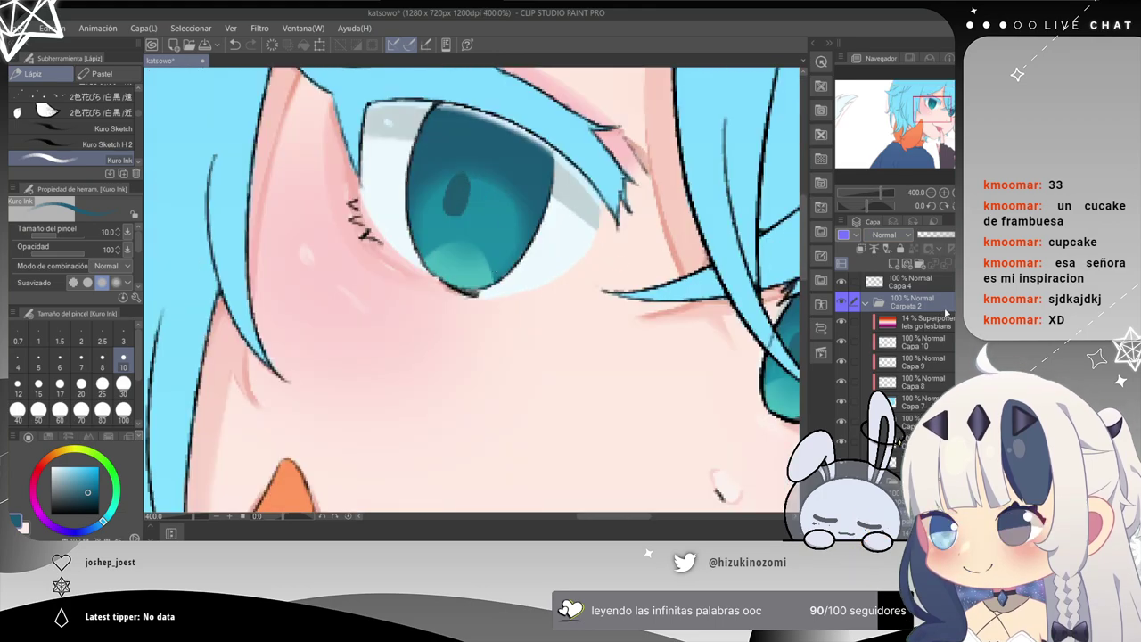
scroll(899, 438, down, 5)
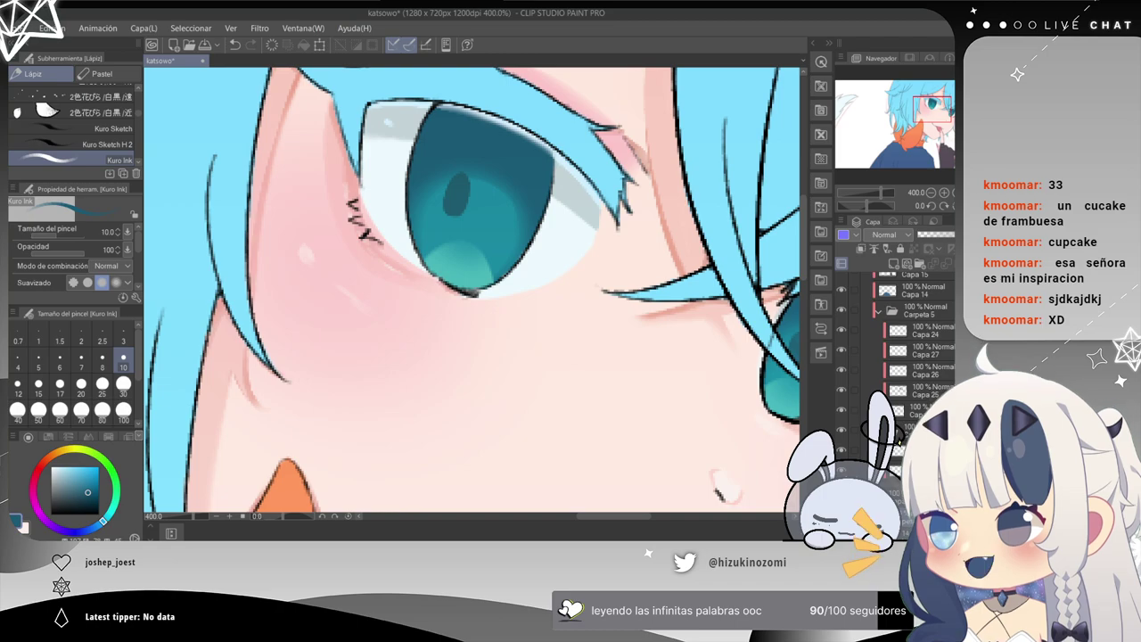
scroll(899, 438, down, 2)
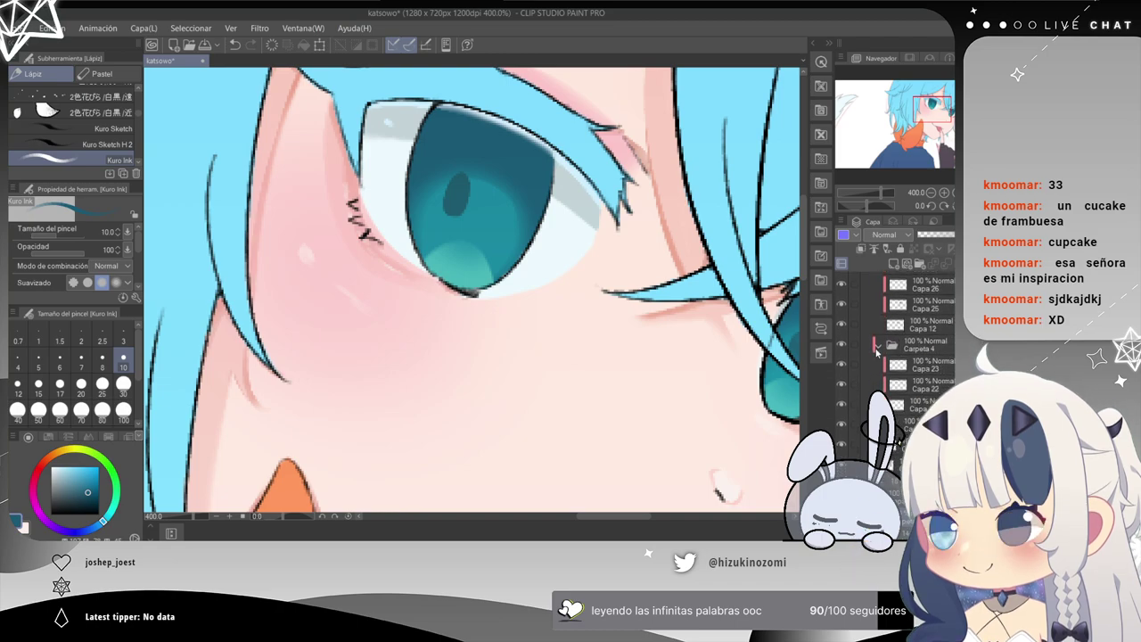
click(879, 345)
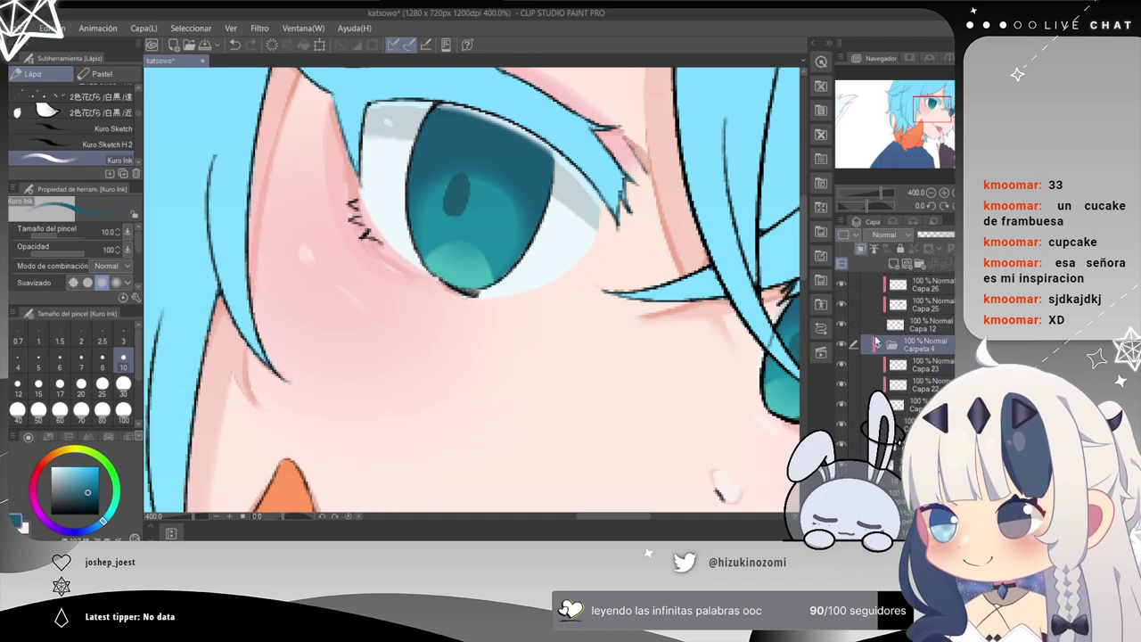
click(878, 346)
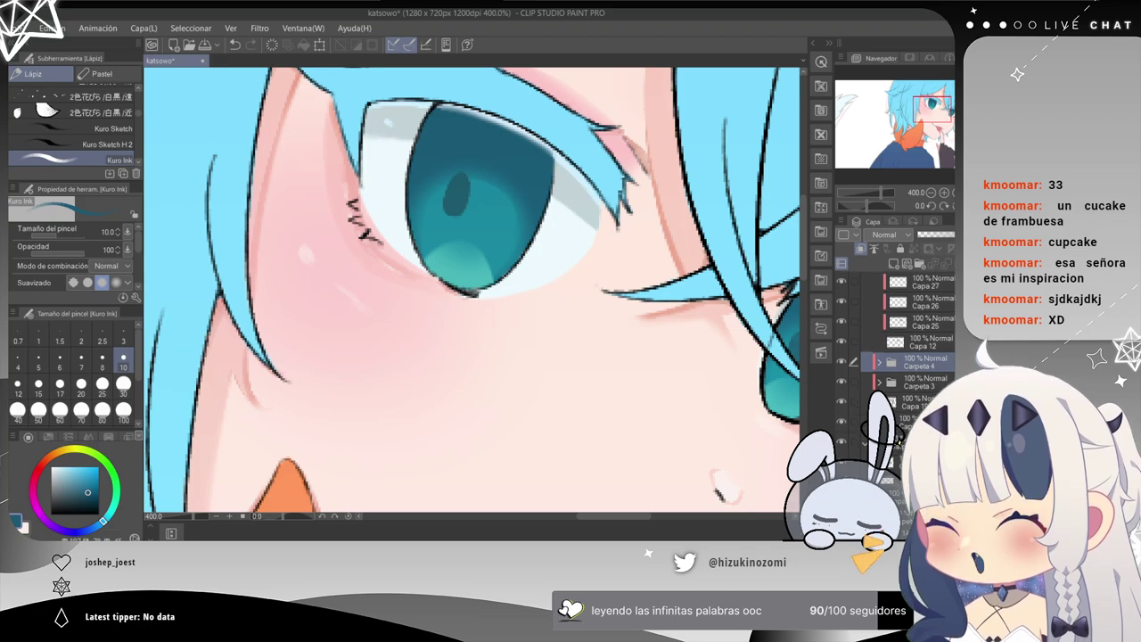
click(881, 353)
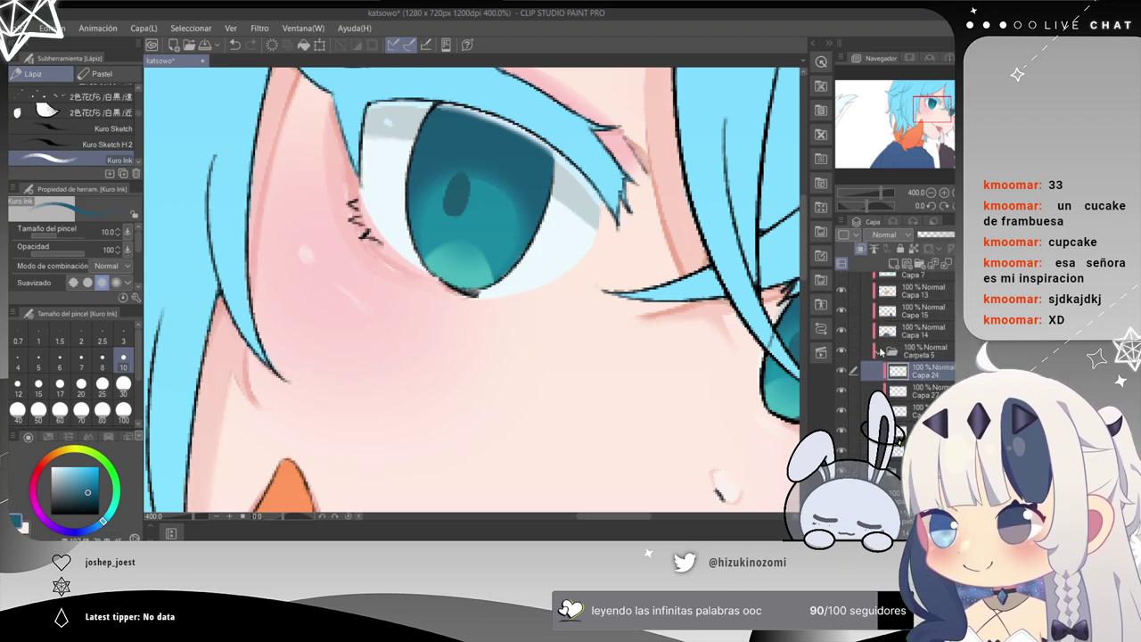
click(881, 353)
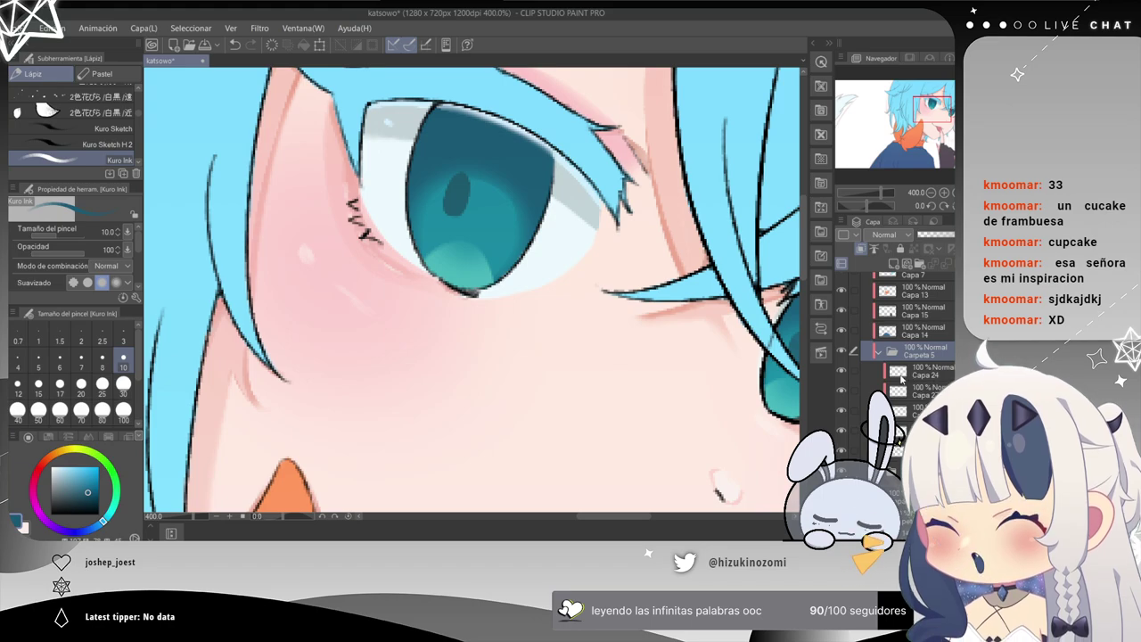
click(874, 373)
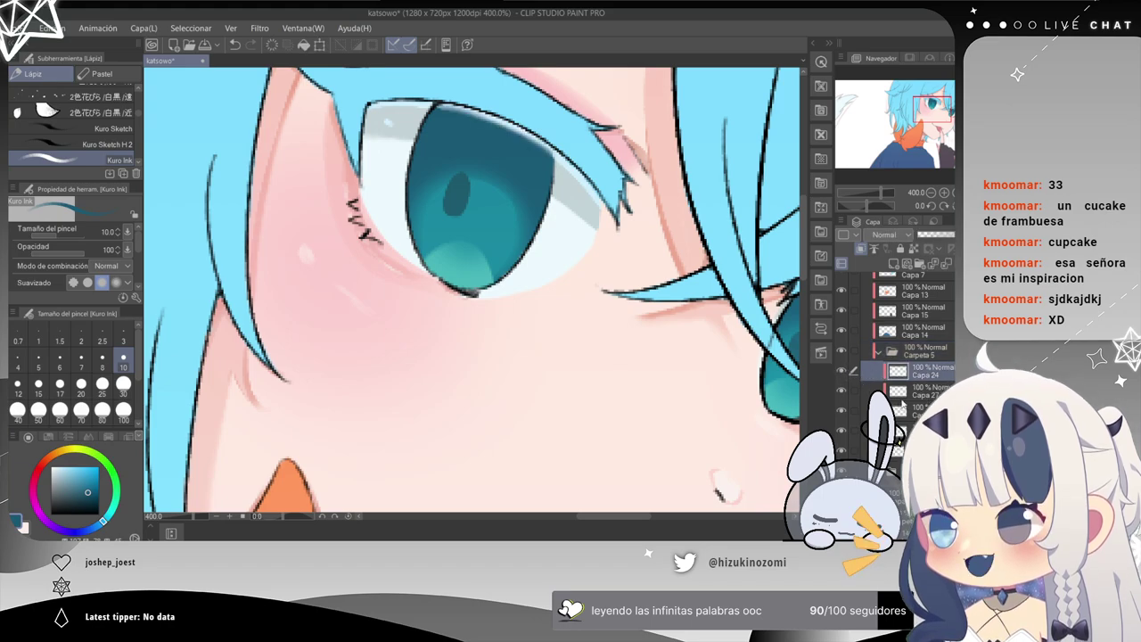
click(852, 388)
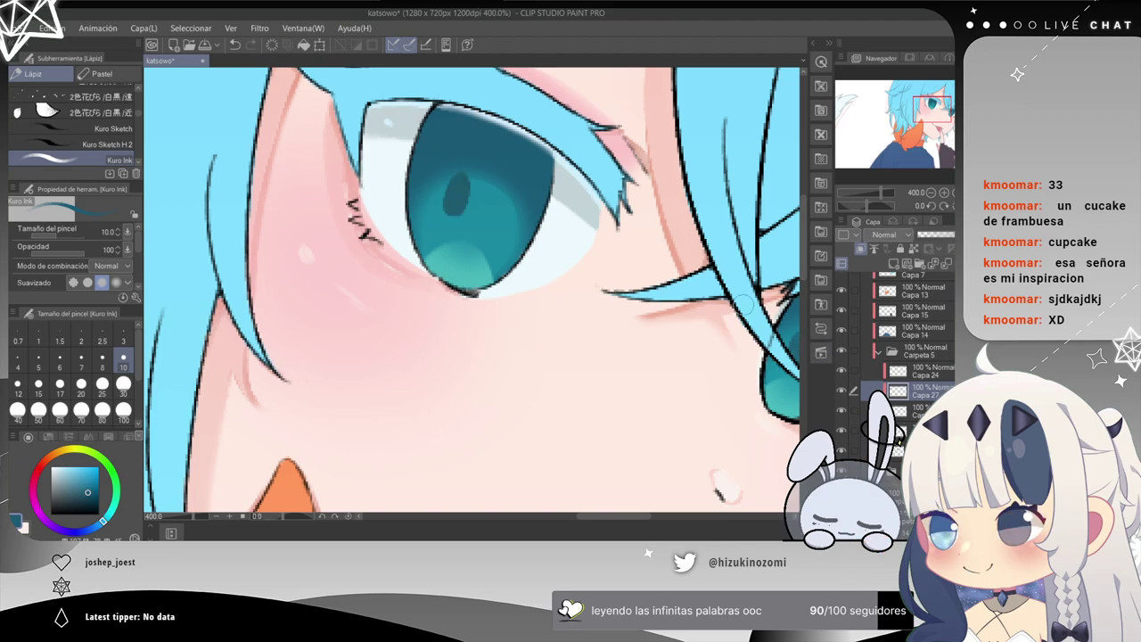
Transform Capa 27 in Escalar/Rotar mode to shift both pupils slightly to the right, and accept the transformation.
click(319, 44)
drag(475, 218, 504, 220)
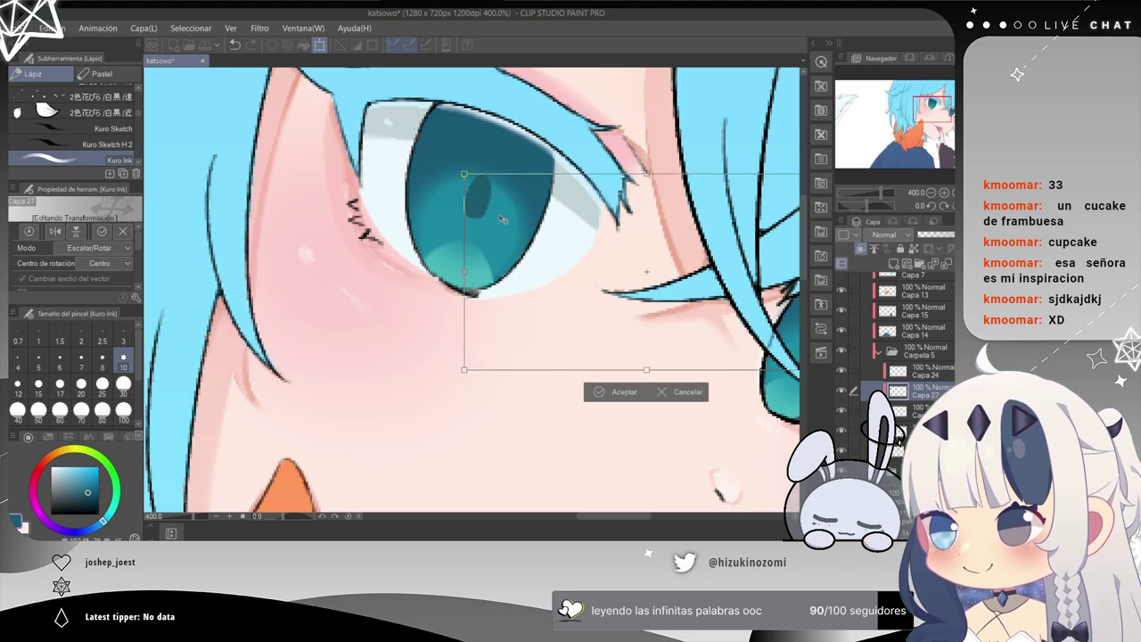
click(604, 394)
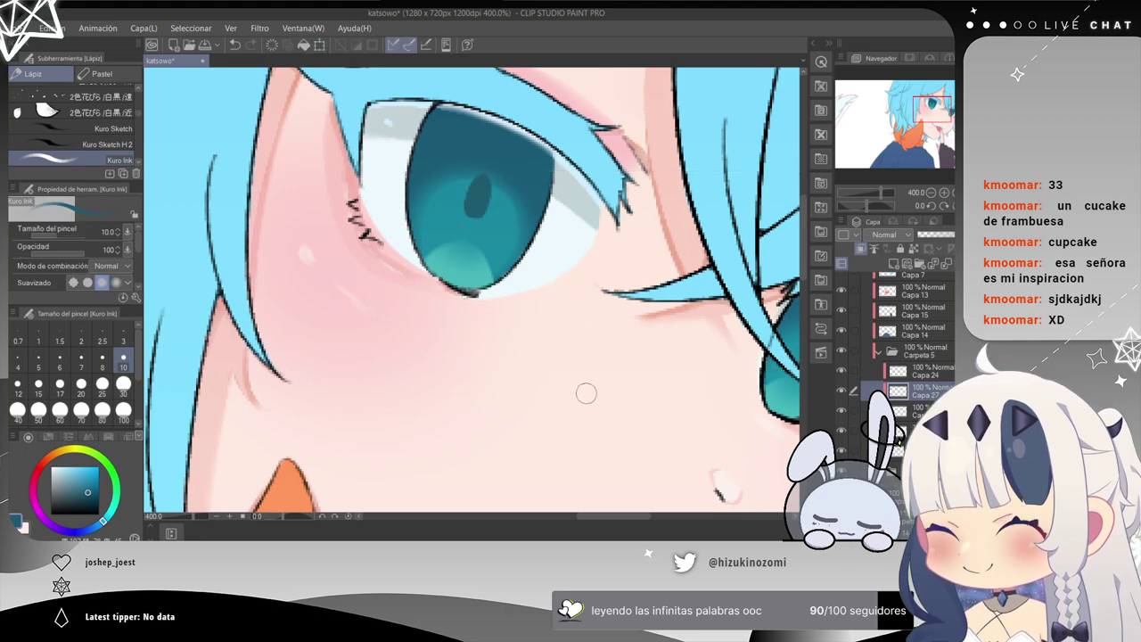
Examine the pupil placement in both eyes, comparing the whole face with close views.
scroll(586, 393, down, 3)
scroll(697, 301, up, 1)
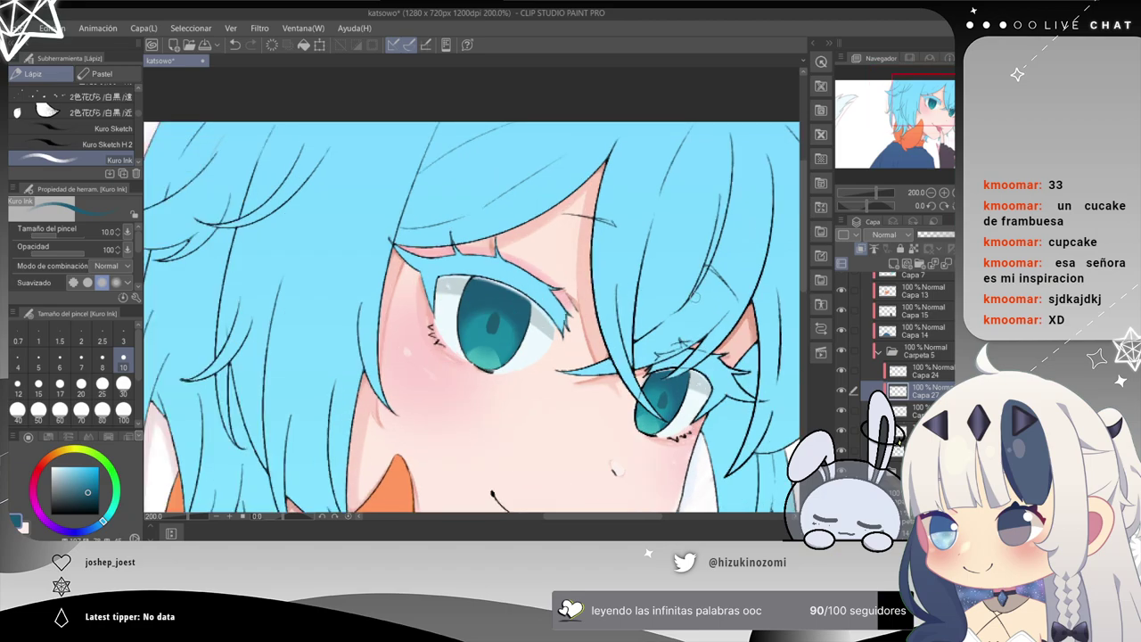
mouse_move(668, 384)
mouse_down()
mouse_move(596, 198)
mouse_move(579, 189)
mouse_move(650, 196)
mouse_up()
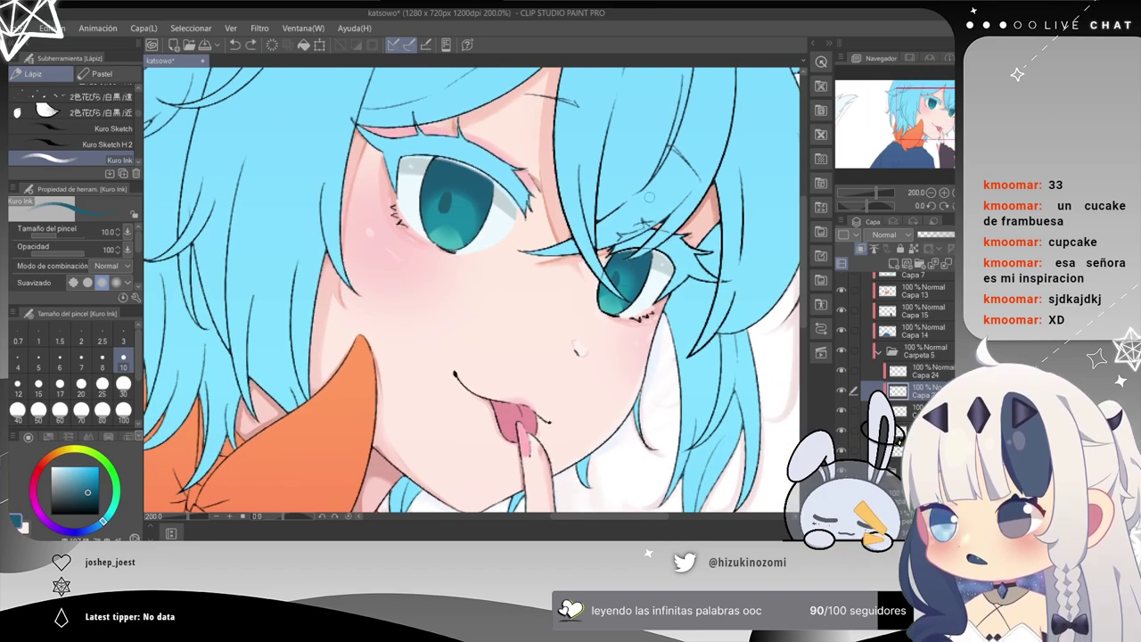
mouse_move(498, 359)
mouse_down()
mouse_move(501, 343)
mouse_move(494, 349)
mouse_up()
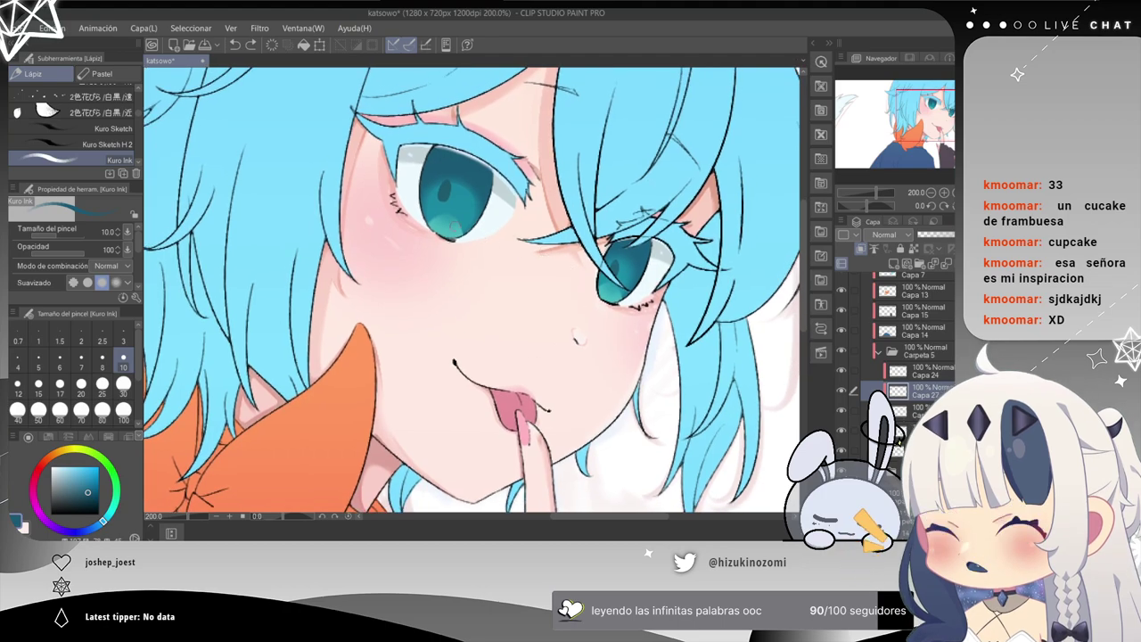
scroll(487, 341, up, 2)
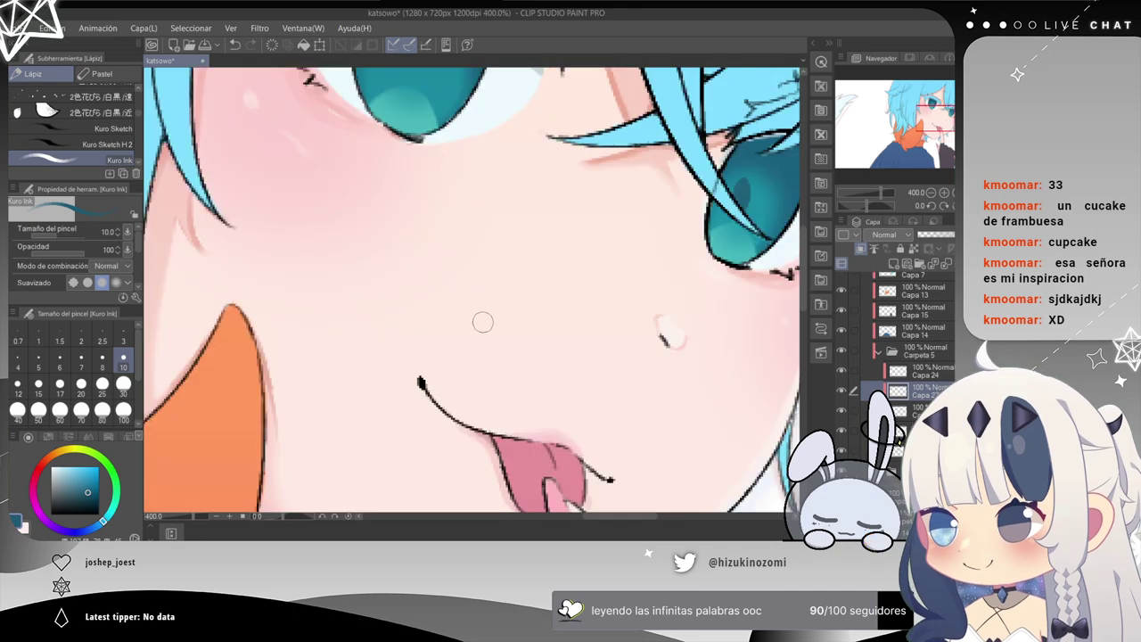
drag(486, 191, 463, 362)
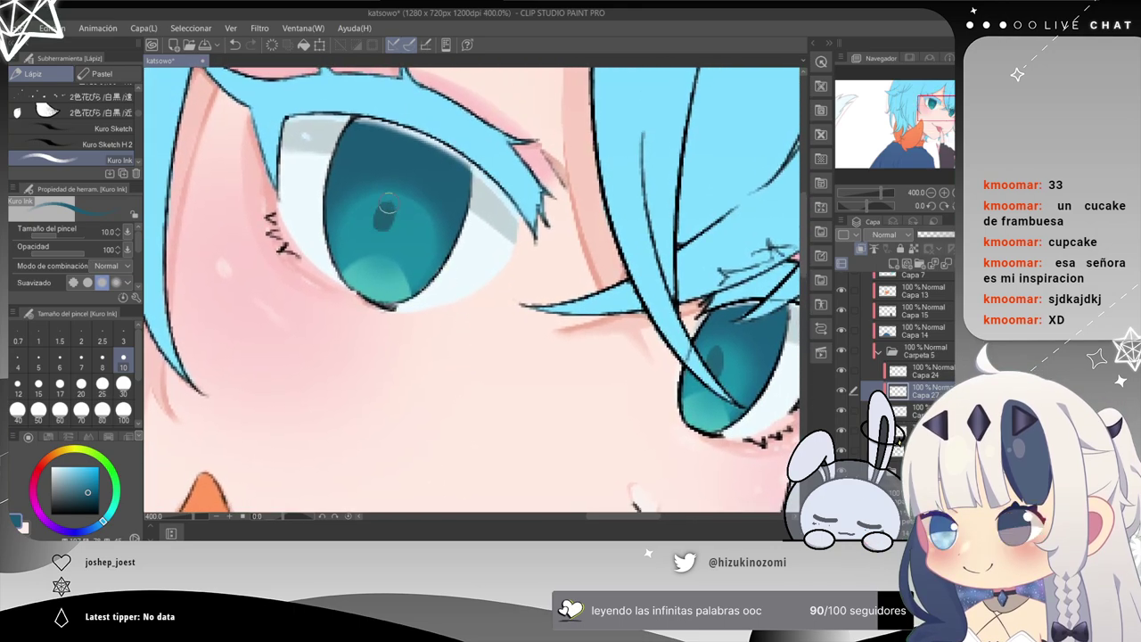
scroll(399, 259, down, 3)
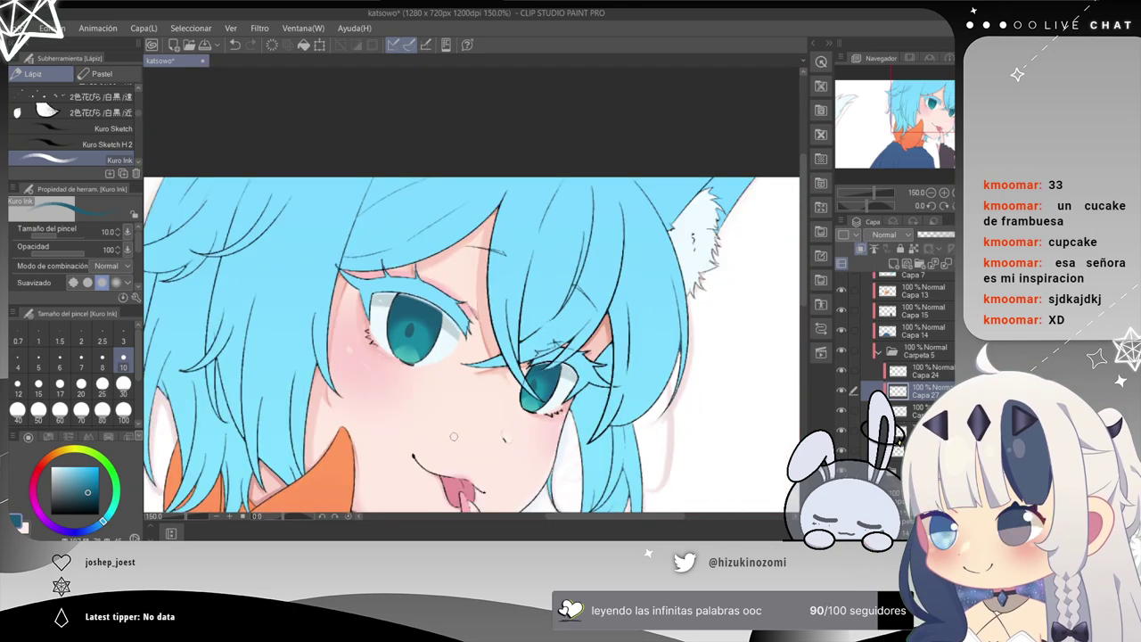
drag(497, 335, 486, 225)
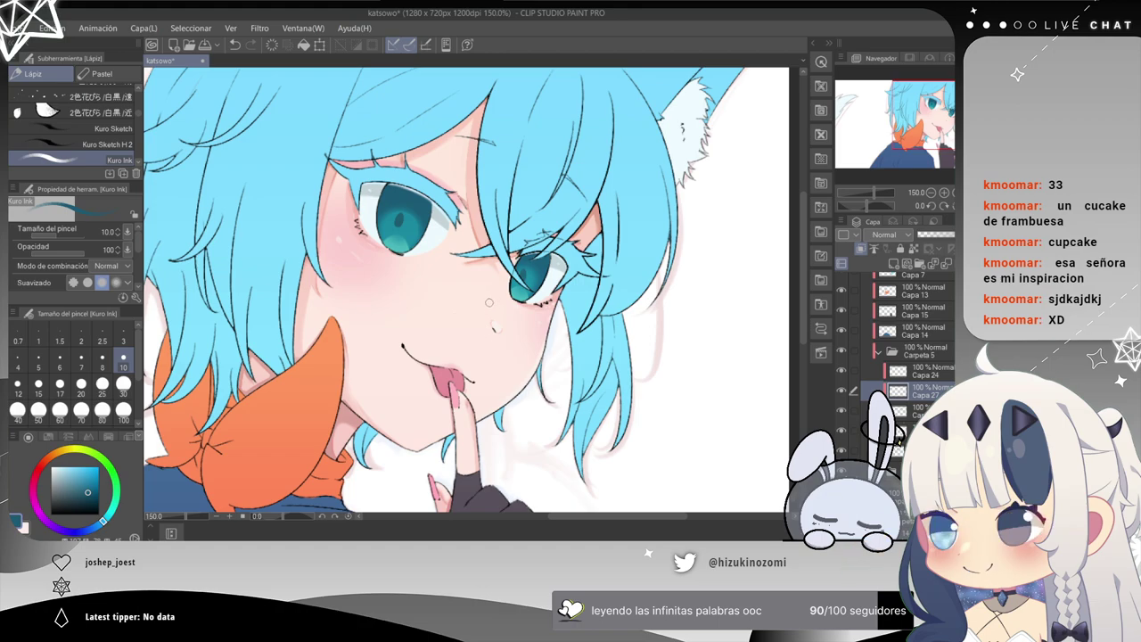
scroll(486, 303, up, 1)
drag(416, 211, 439, 291)
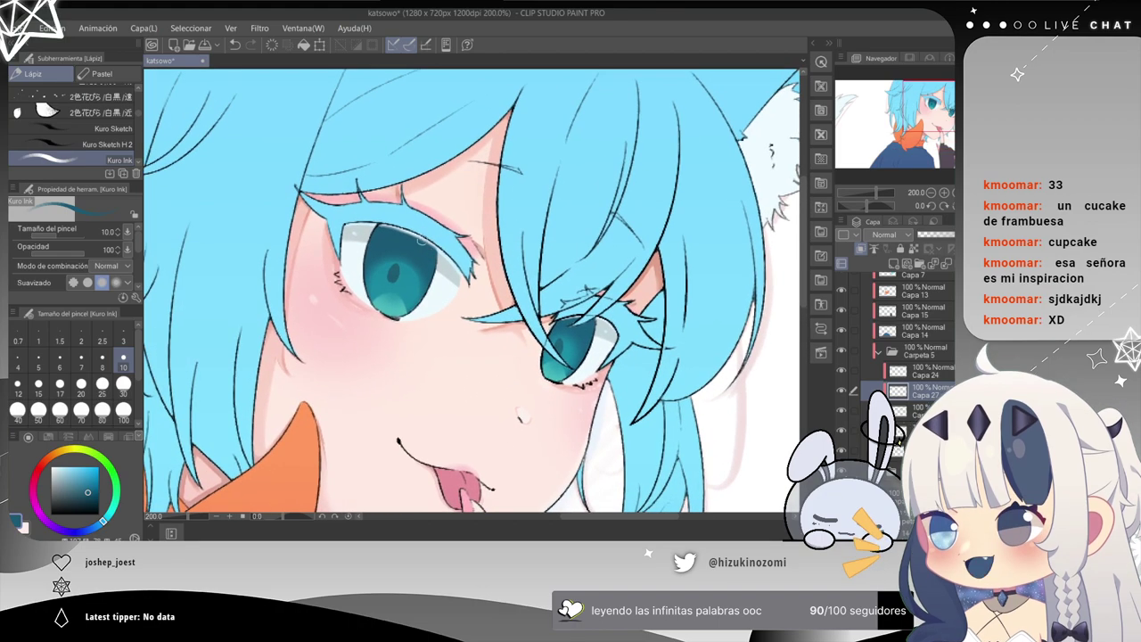
Try painting dark teal strokes from the larger iris's pupil across its upper part, and undo them.
scroll(405, 224, up, 5)
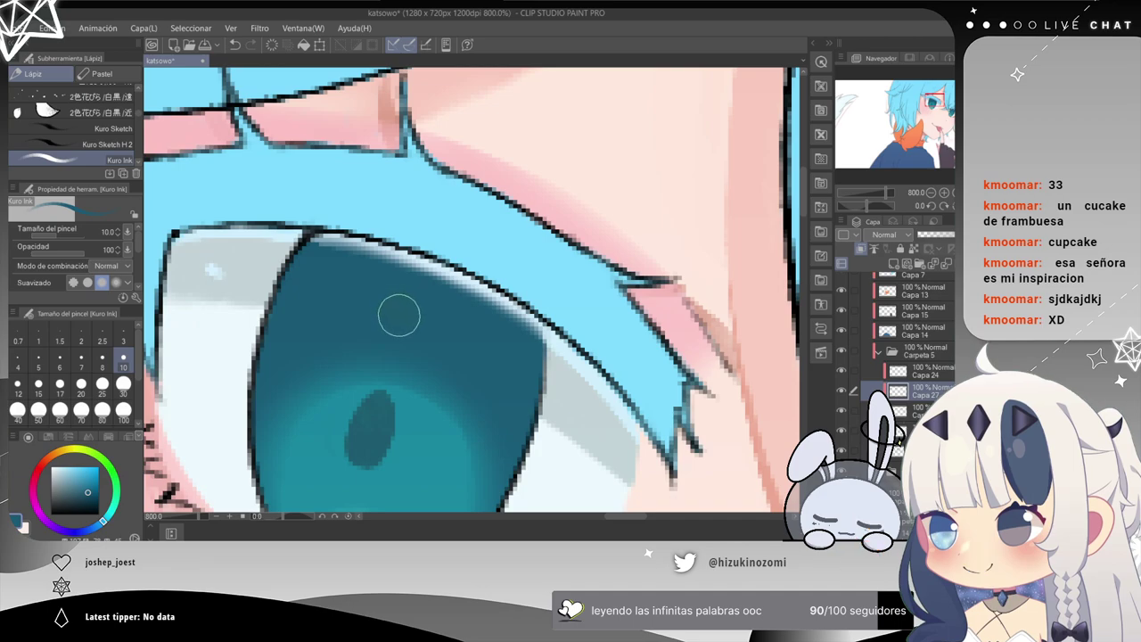
drag(392, 341, 414, 172)
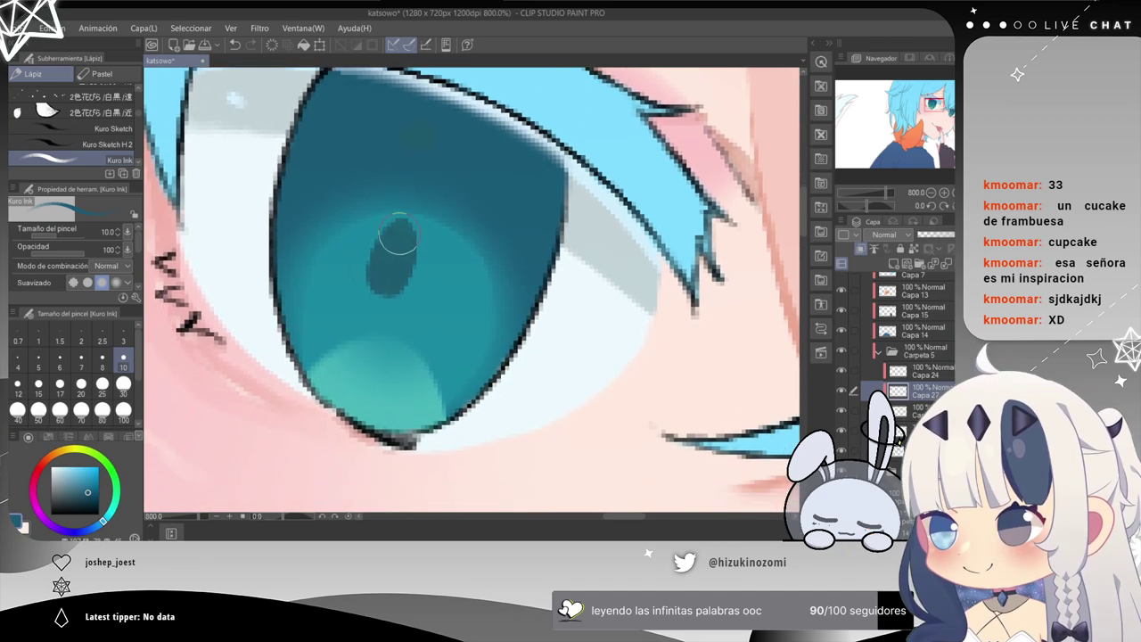
mouse_move(396, 259)
mouse_down()
mouse_move(395, 219)
mouse_move(361, 187)
mouse_up()
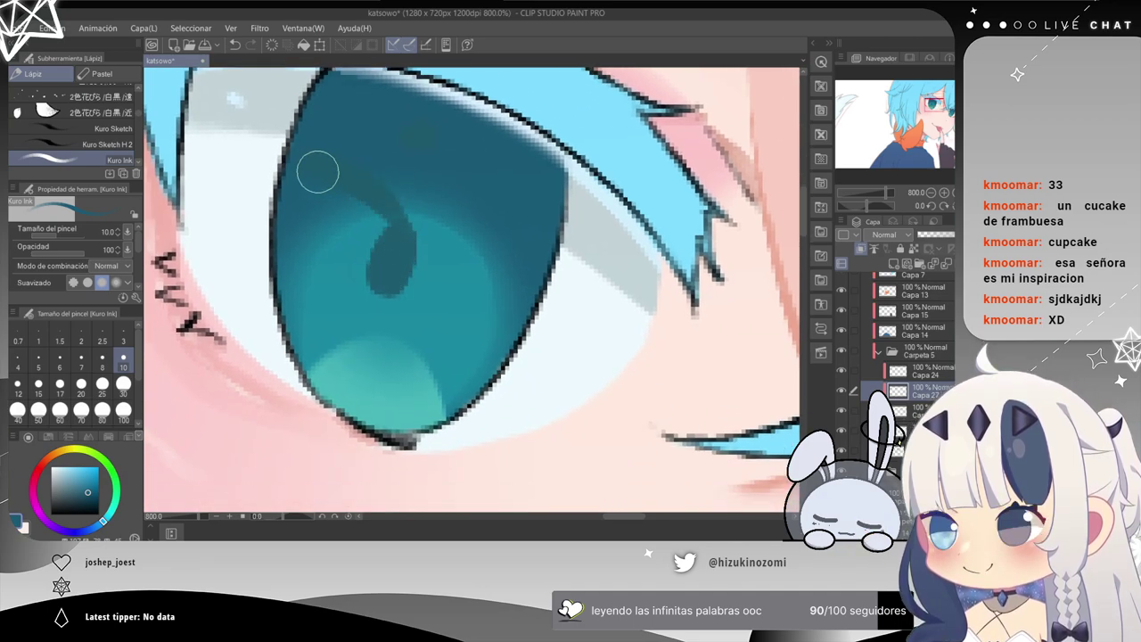
mouse_move(397, 222)
mouse_down()
mouse_move(436, 218)
mouse_move(561, 275)
mouse_move(398, 162)
mouse_up()
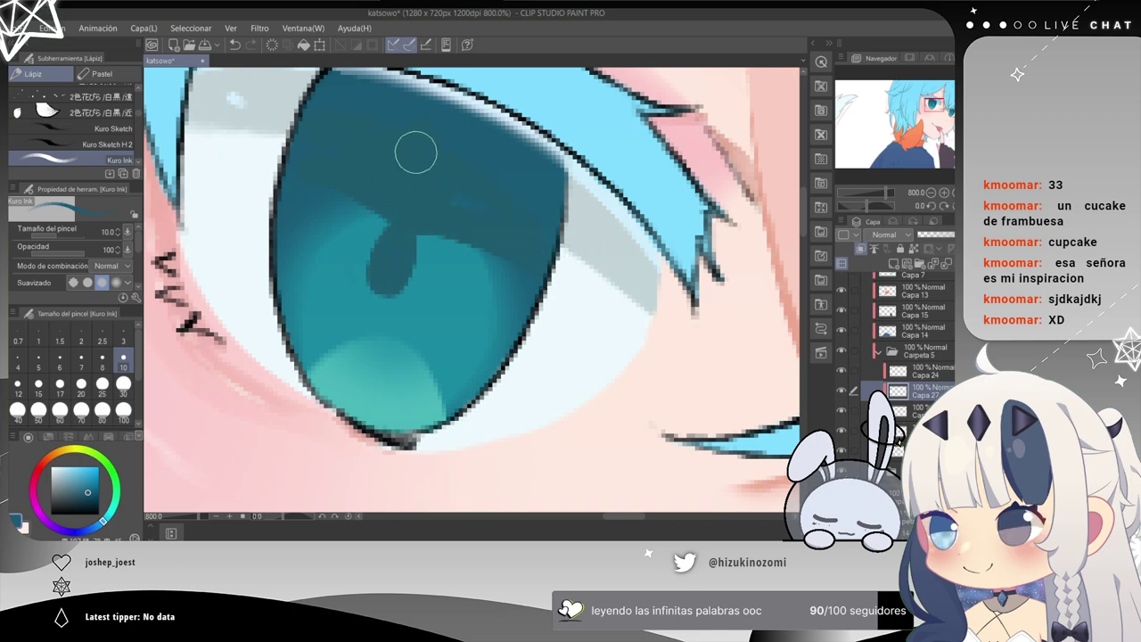
key(ctrl+z)
key(ctrl+z)
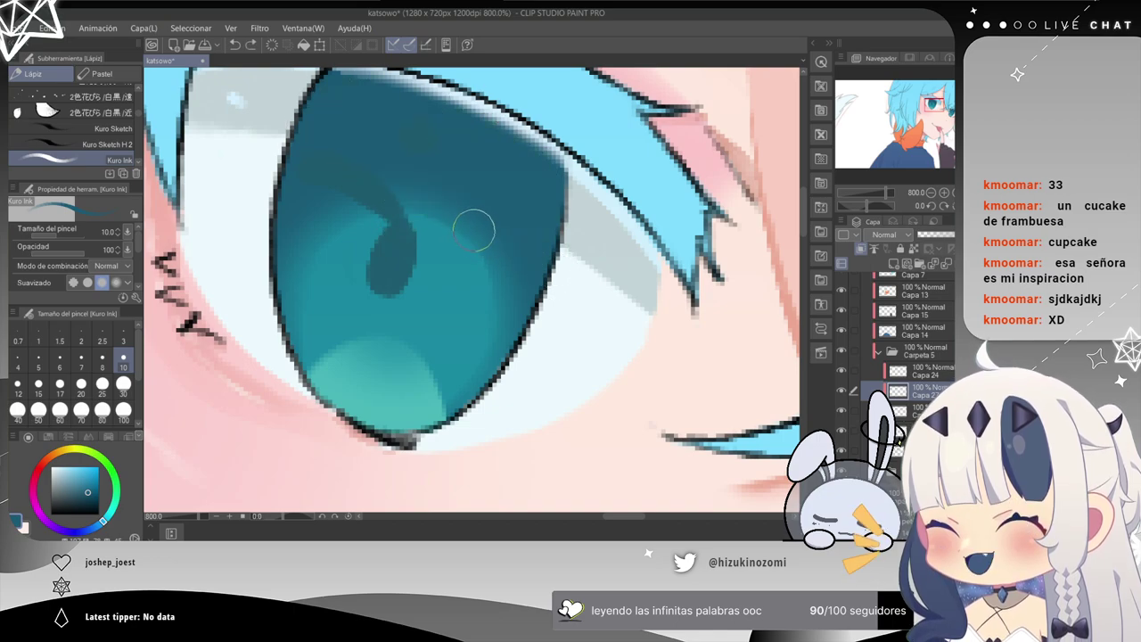
key(ctrl+z)
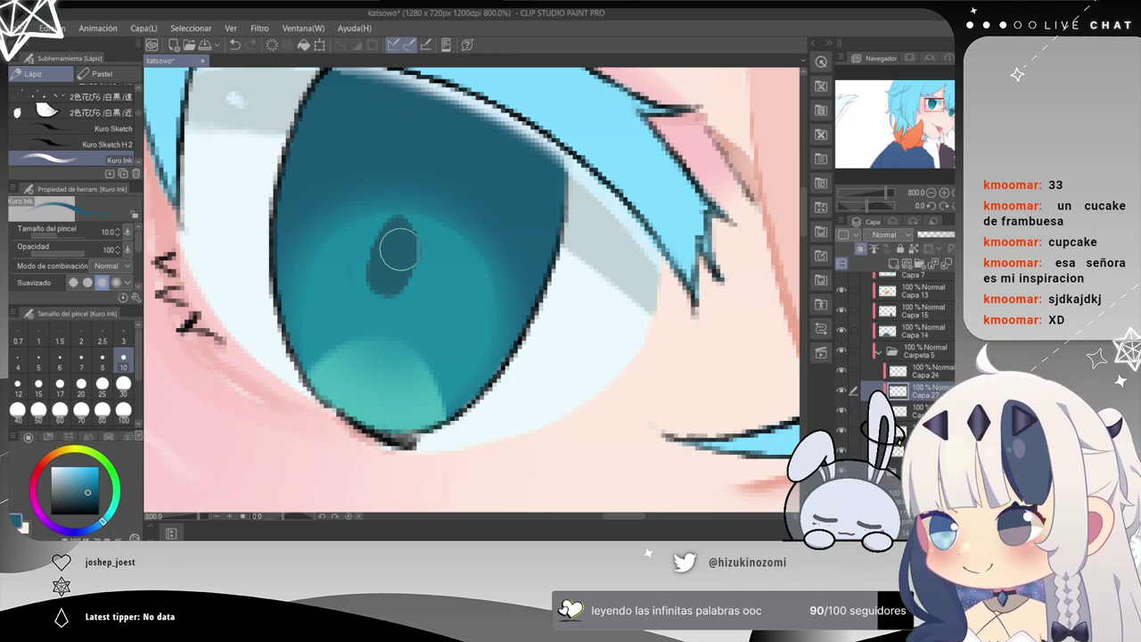
Try painting dark teal strokes from the smaller iris's pupil up into its shaded area, and undo them.
drag(599, 324, 223, 171)
mouse_move(599, 295)
mouse_down()
mouse_move(399, 192)
mouse_move(469, 250)
mouse_up()
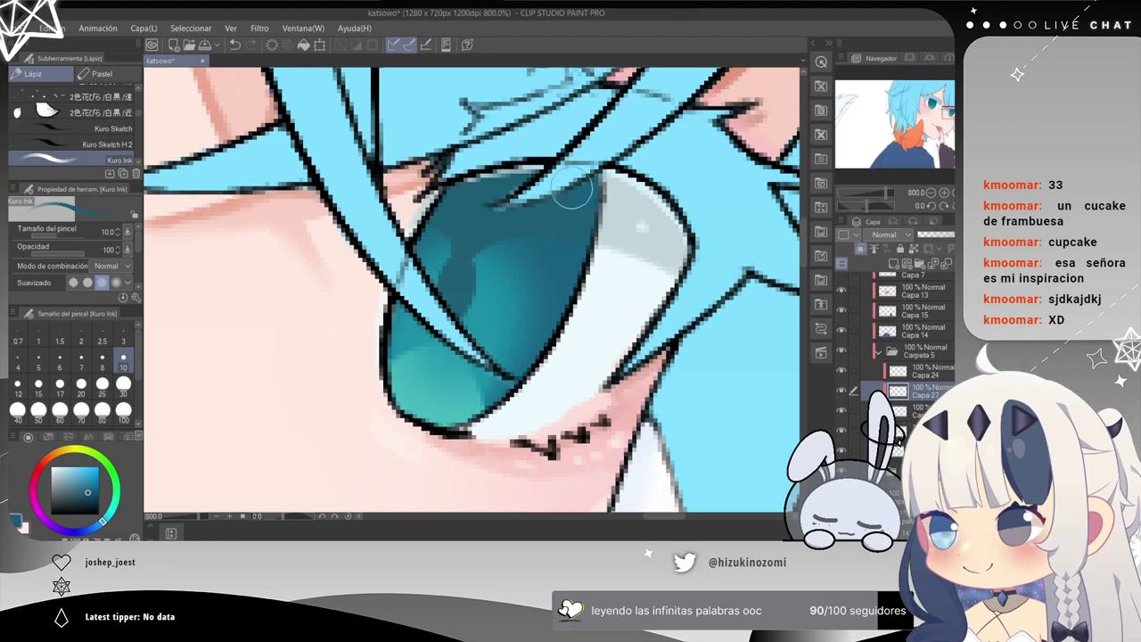
key(ctrl+z)
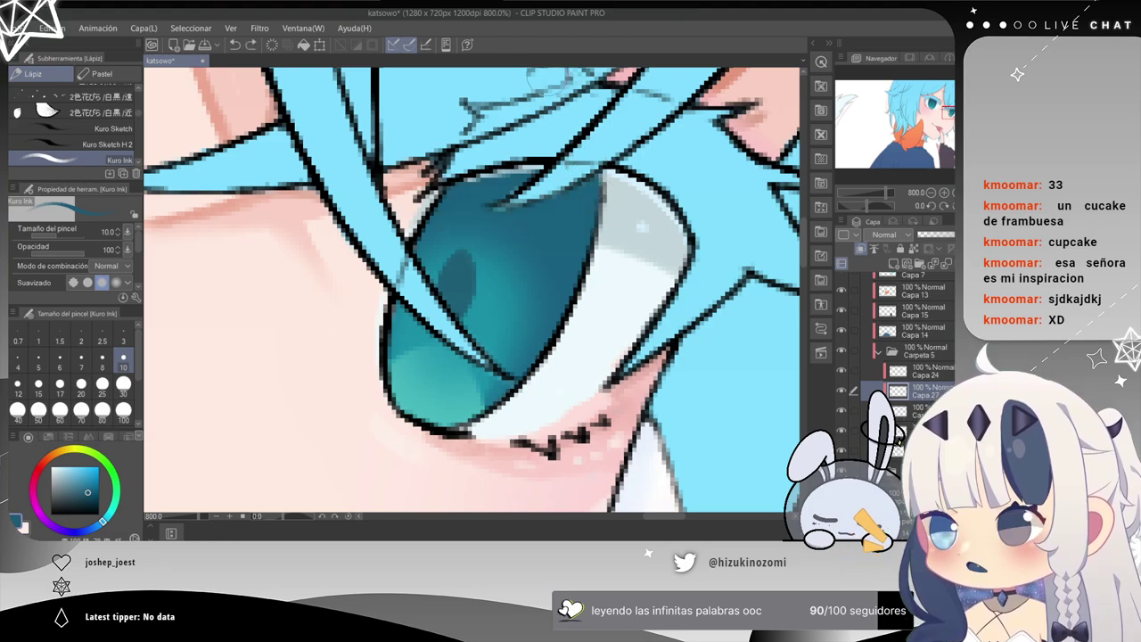
alt+click(467, 185)
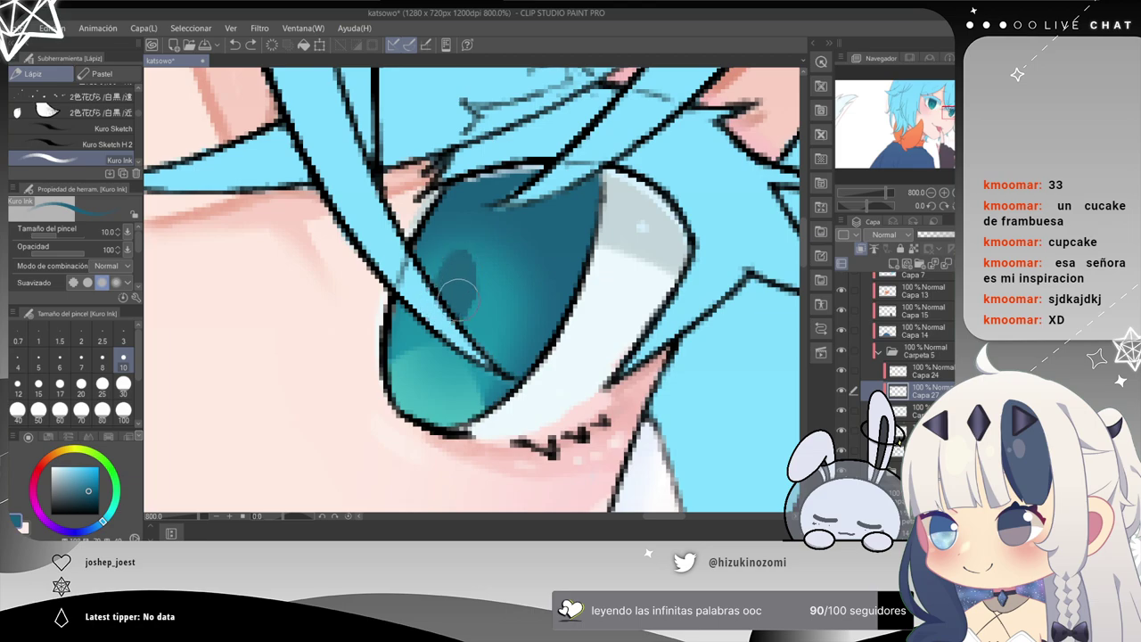
key(ctrl+z)
click(109, 437)
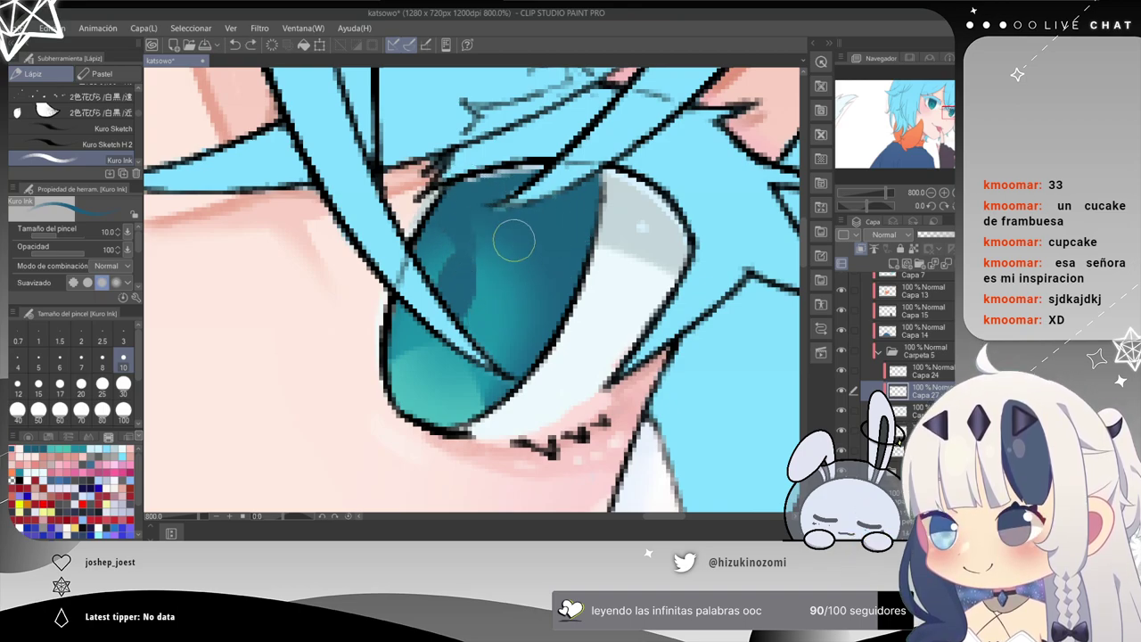
Try widening the upper part of the larger eye's pupil with a dark teal stroke, and undo it.
drag(187, 291, 616, 433)
drag(334, 211, 435, 322)
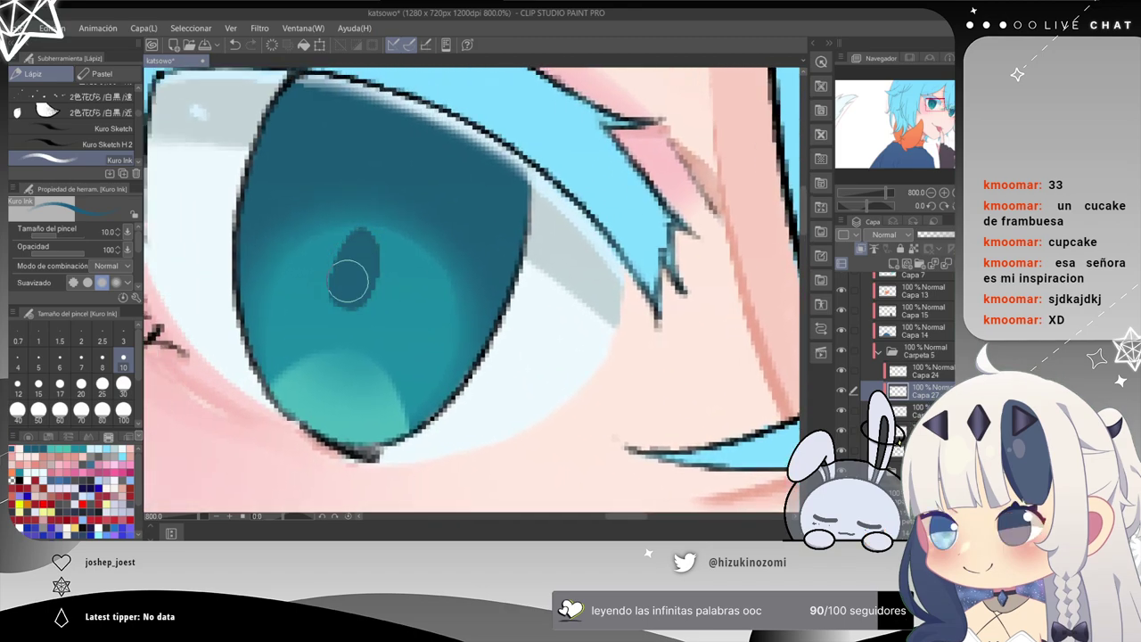
scroll(365, 305, down, 4)
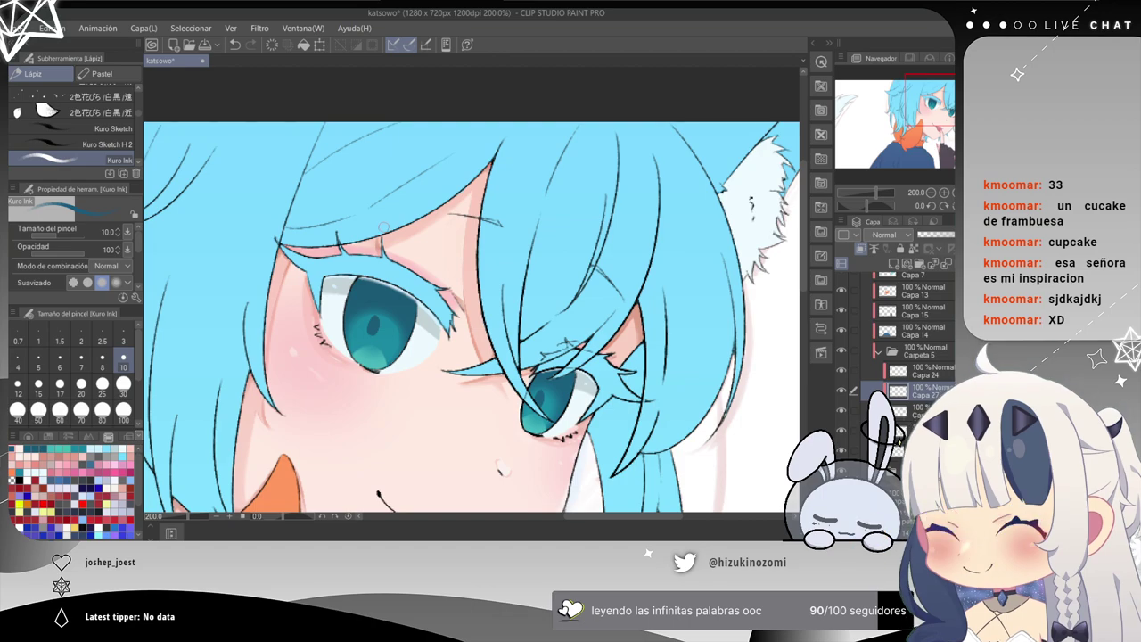
scroll(384, 226, up, 4)
drag(367, 386, 464, 45)
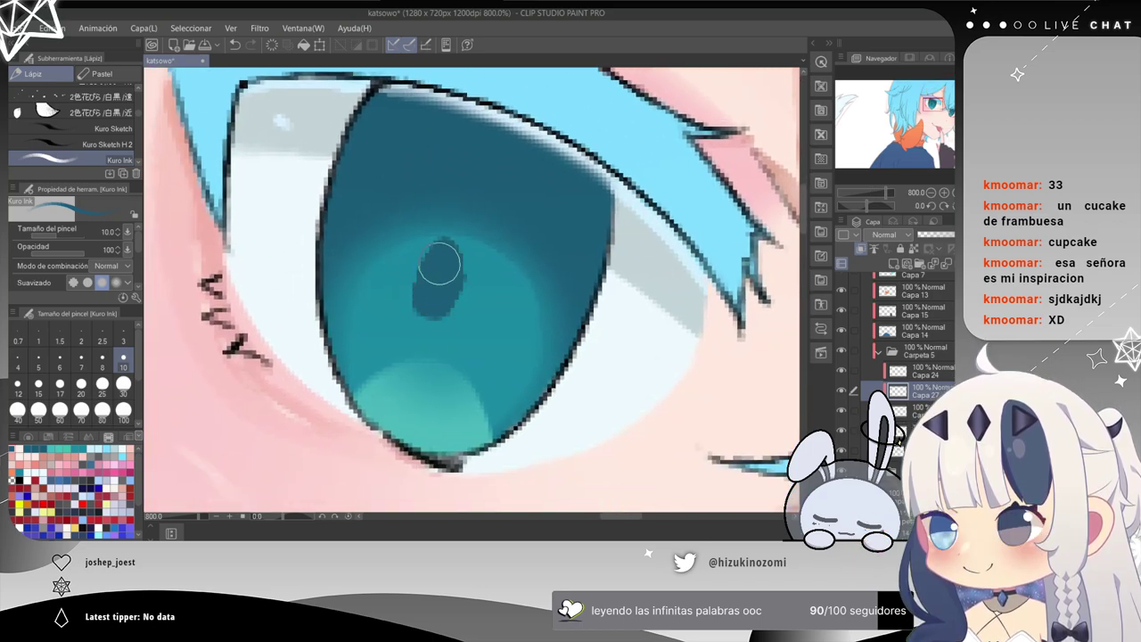
mouse_move(438, 249)
mouse_down()
mouse_move(417, 297)
mouse_move(433, 307)
mouse_move(449, 301)
mouse_move(458, 256)
mouse_up()
scroll(443, 464, down, 2)
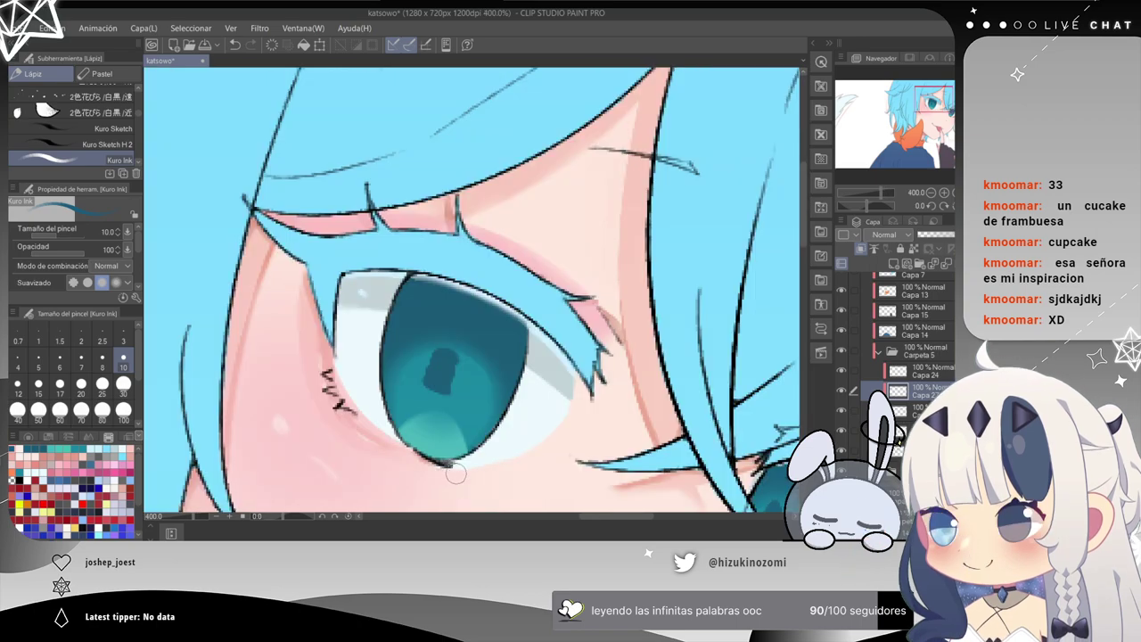
scroll(456, 474, up, 2)
key(ctrl+z)
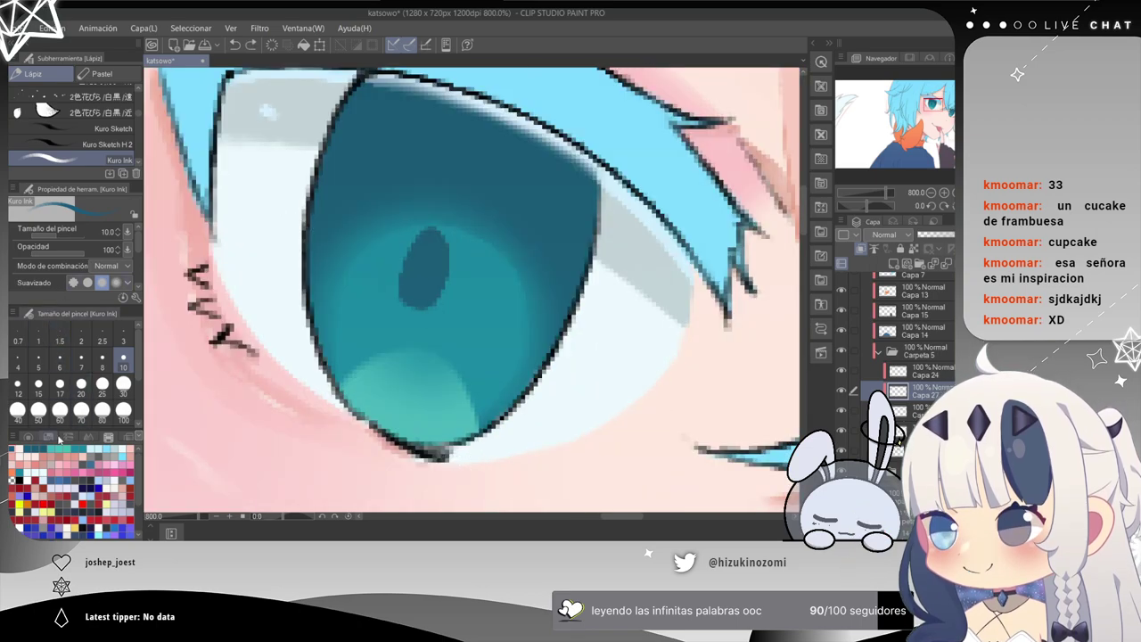
Try painting thick pale blue strokes along both sides of the larger eye's pupil, using colour sampled from the iris highlight, and undo them.
click(29, 438)
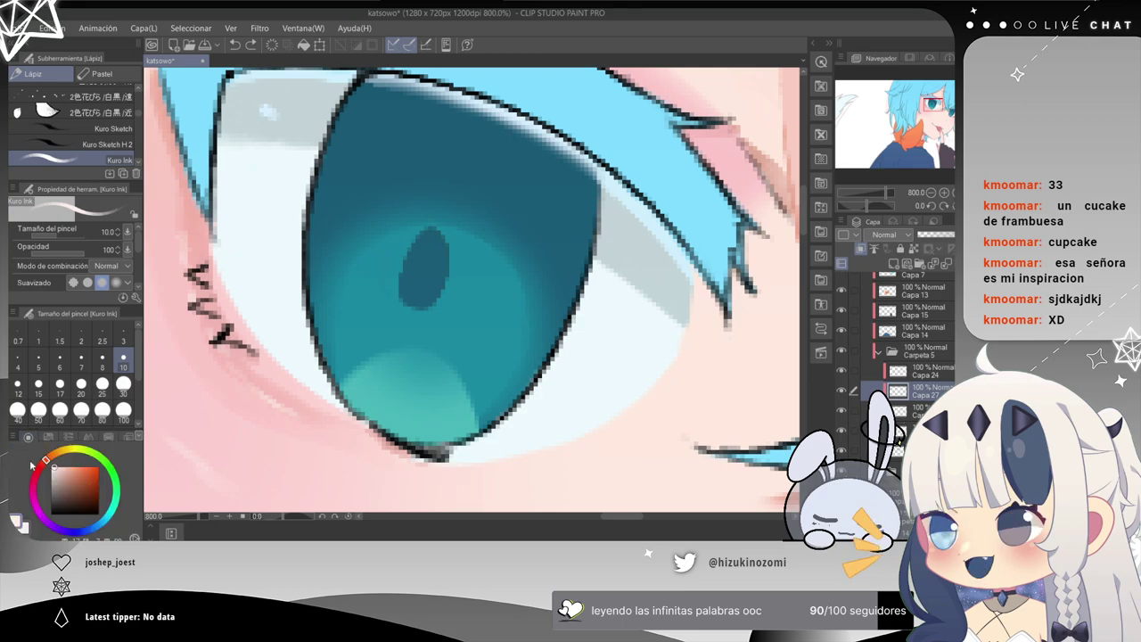
alt+click(501, 111)
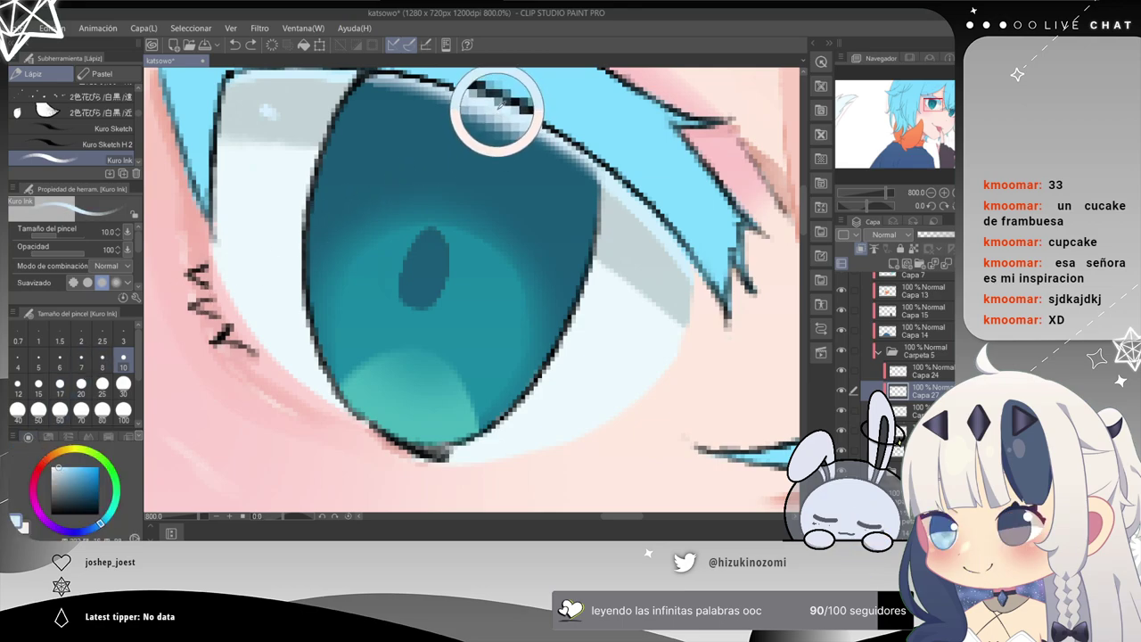
mouse_move(402, 301)
mouse_down()
mouse_move(395, 266)
mouse_move(430, 223)
mouse_up()
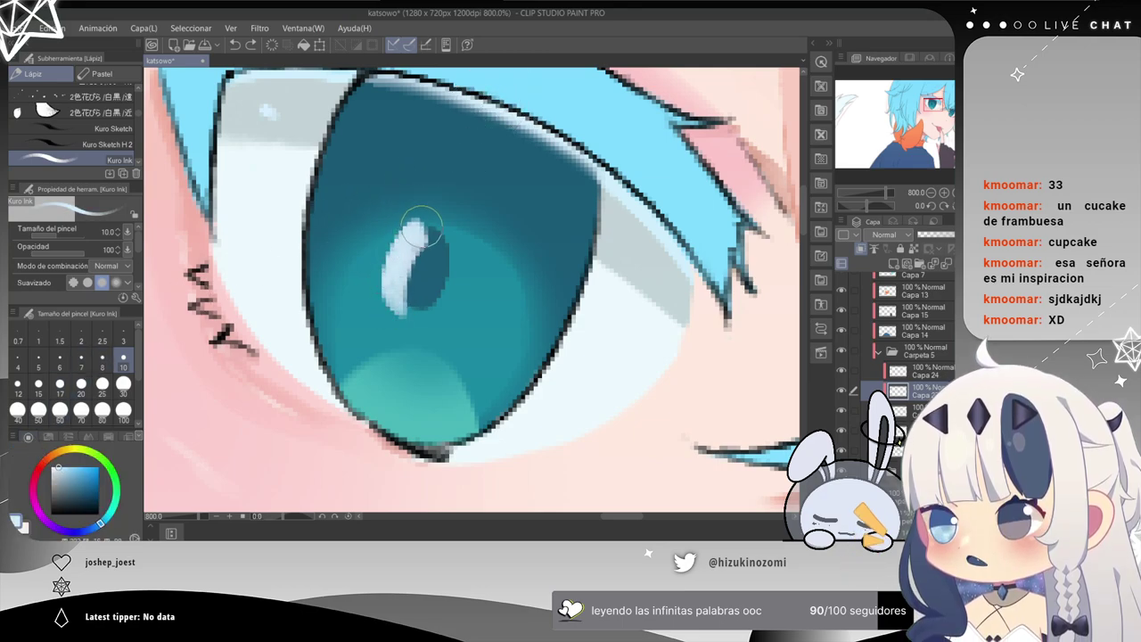
mouse_move(426, 301)
mouse_down()
mouse_move(450, 278)
mouse_move(444, 234)
mouse_up()
key(ctrl+z)
key(ctrl+z)
key(ctrl+z)
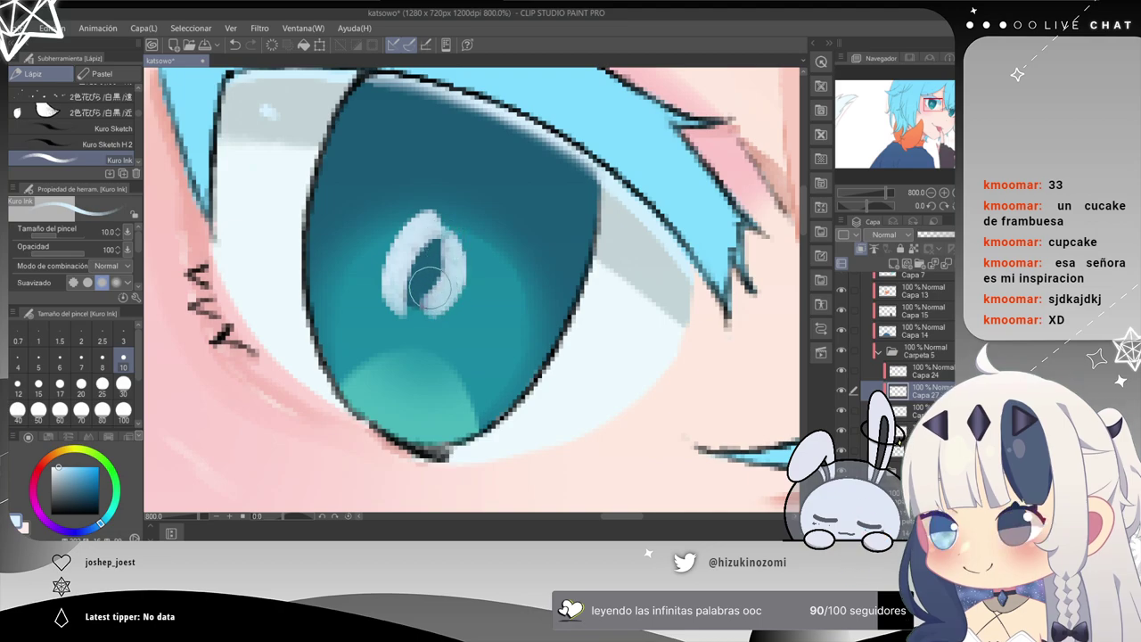
Set the Kuro Ink brush size to 1 for fine detail around the pupil.
key(ctrl+plus)
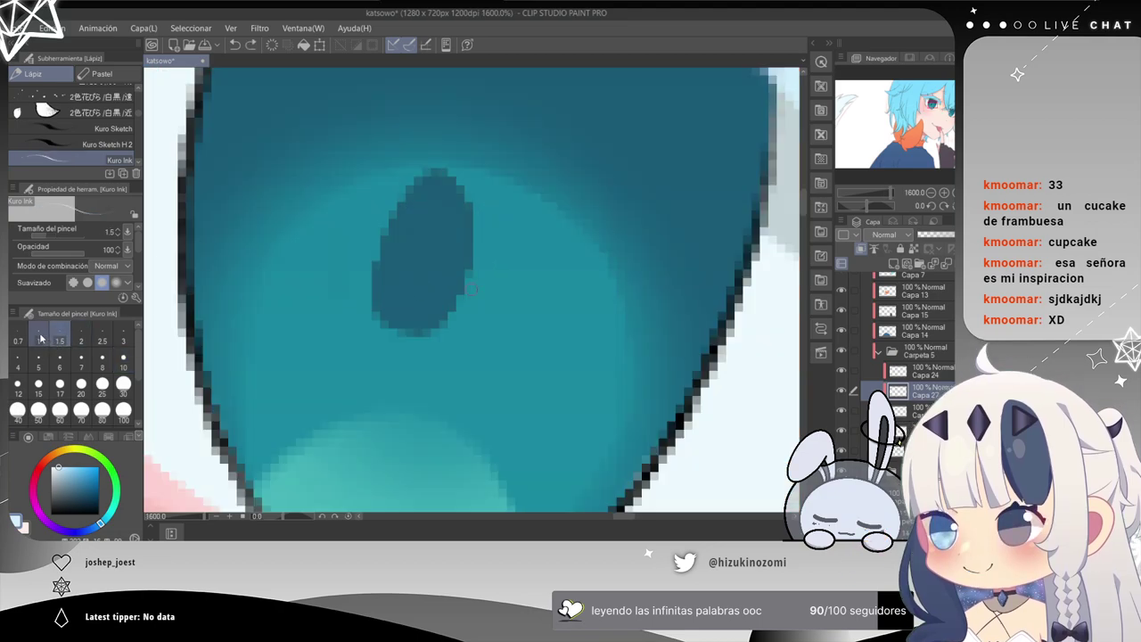
click(39, 340)
key(ctrl+minus)
Try tracing the inner edge of the larger eye's pupil with a thin pale blue line, and undo it.
click(426, 303)
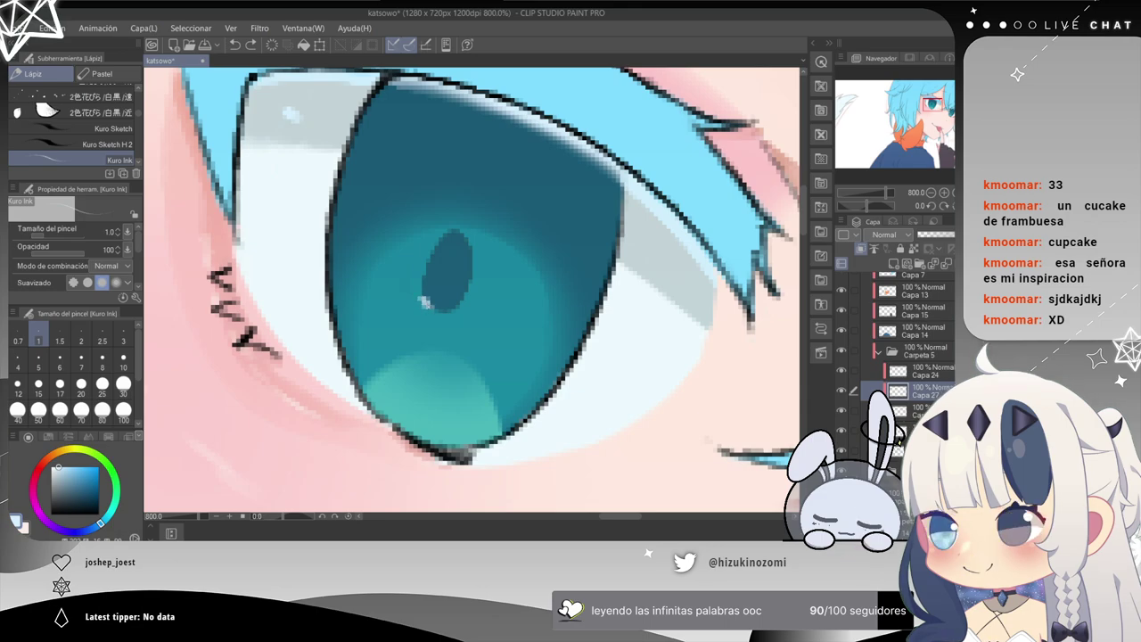
drag(442, 235, 453, 230)
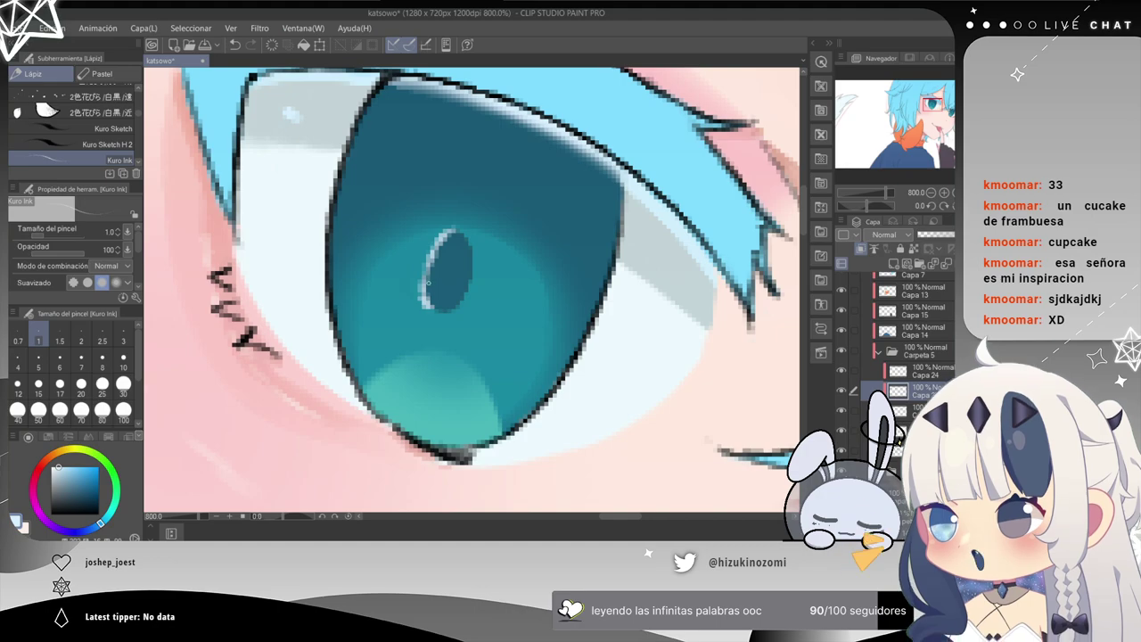
key(ctrl+z)
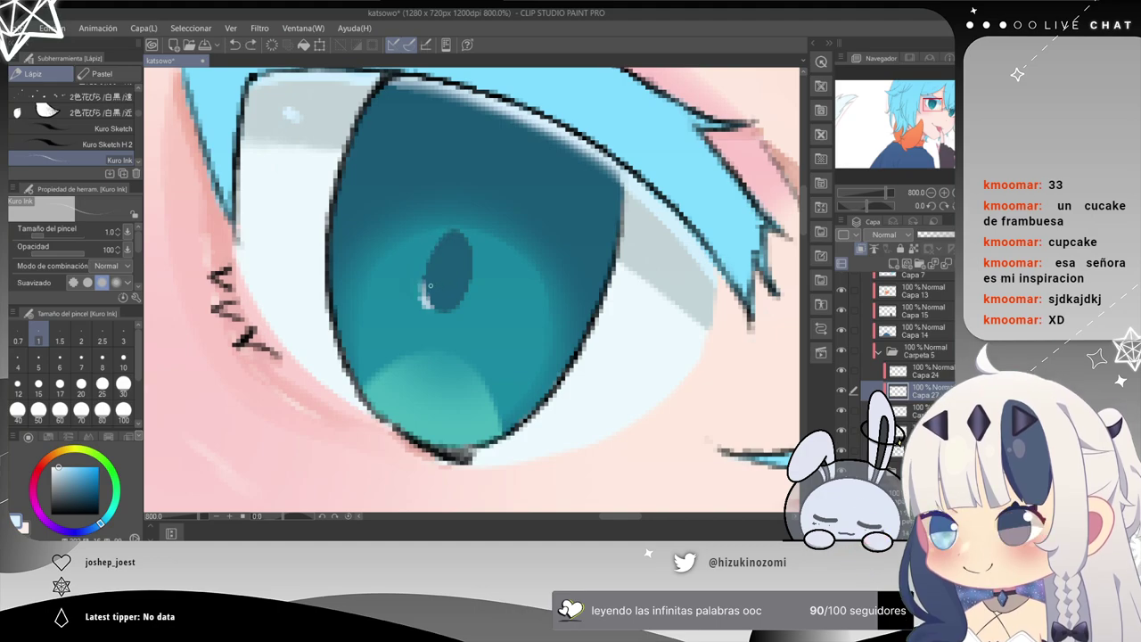
Switch to a dark navy blue and draw a thin outline around the larger eye's pupil.
alt+click(463, 284)
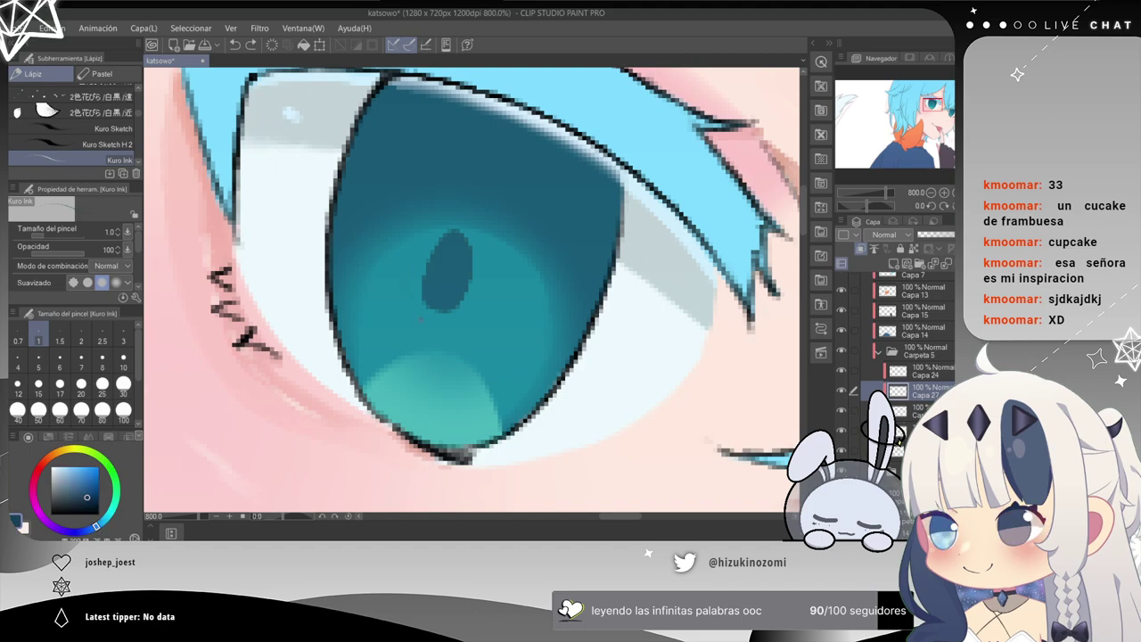
mouse_move(424, 301)
mouse_down()
mouse_move(448, 238)
mouse_move(456, 301)
mouse_move(445, 311)
mouse_move(470, 281)
mouse_move(468, 241)
mouse_move(471, 287)
mouse_up()
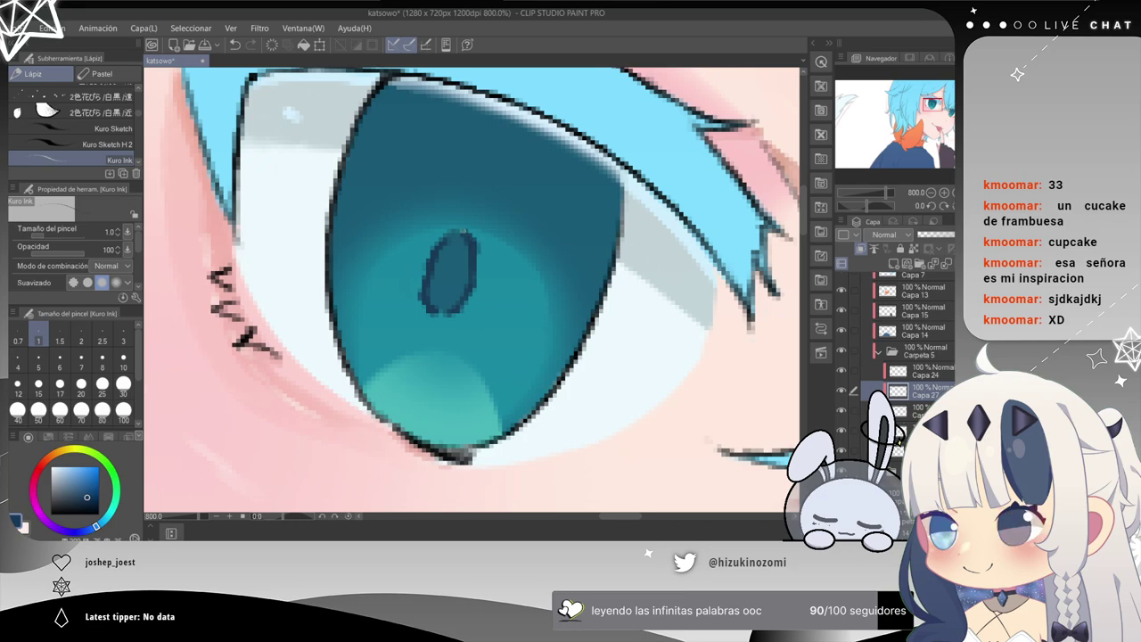
Try drawing thin navy curves from the top of the larger pupil to both sides of the iris, and undo them.
mouse_move(472, 230)
mouse_down()
mouse_move(534, 271)
mouse_move(549, 310)
mouse_move(501, 426)
mouse_up()
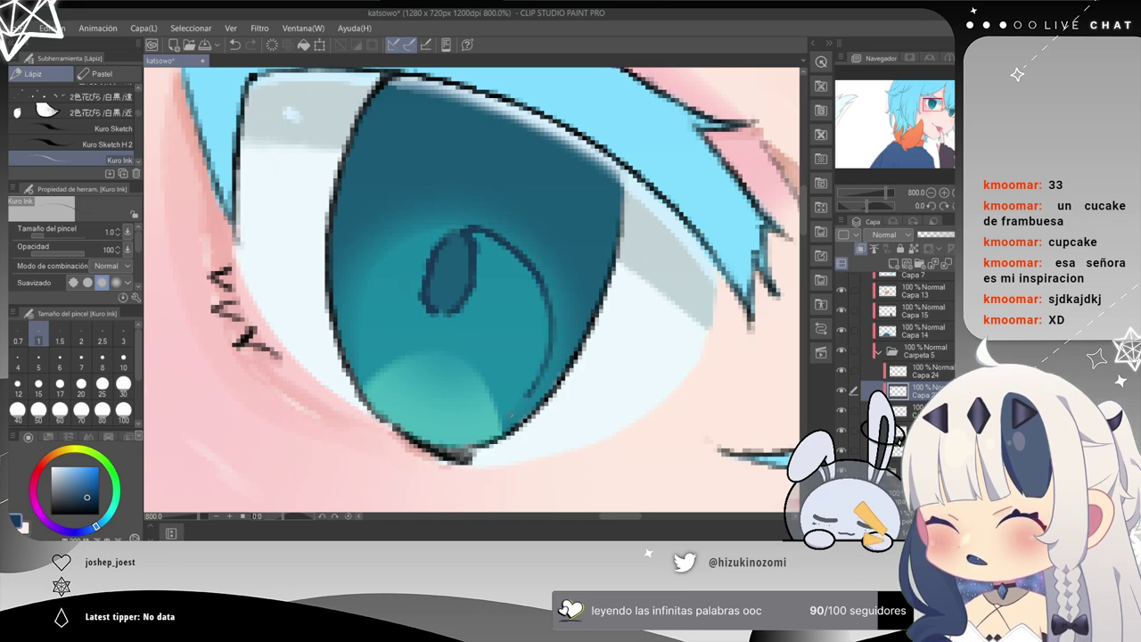
drag(448, 229, 368, 270)
scroll(364, 393, down, 3)
scroll(433, 384, up, 3)
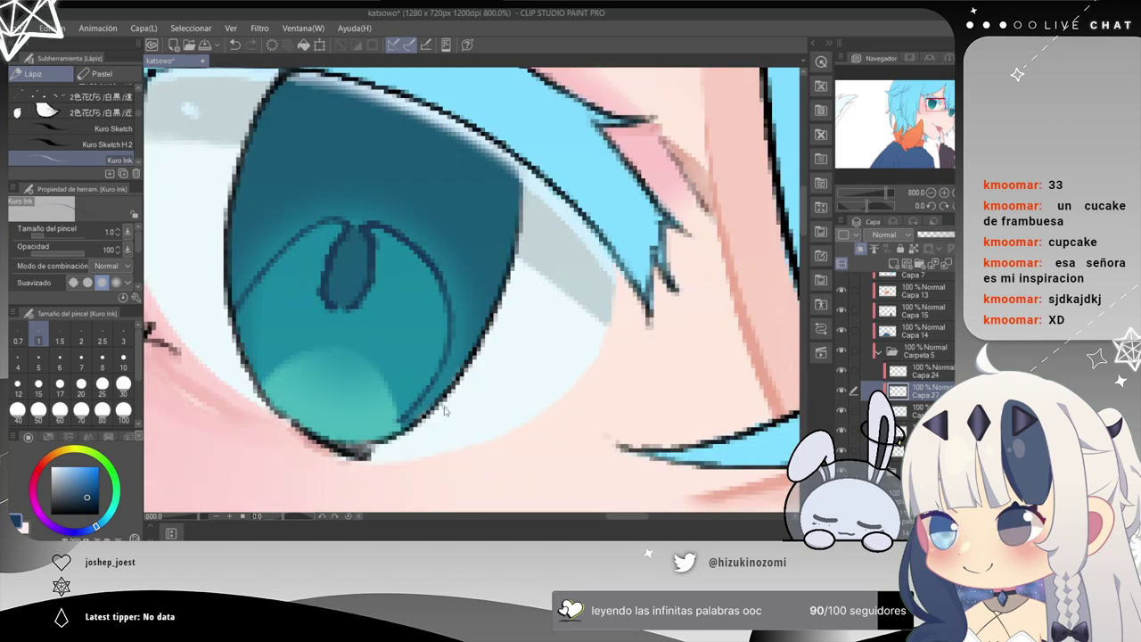
key(ctrl+z)
drag(349, 220, 232, 303)
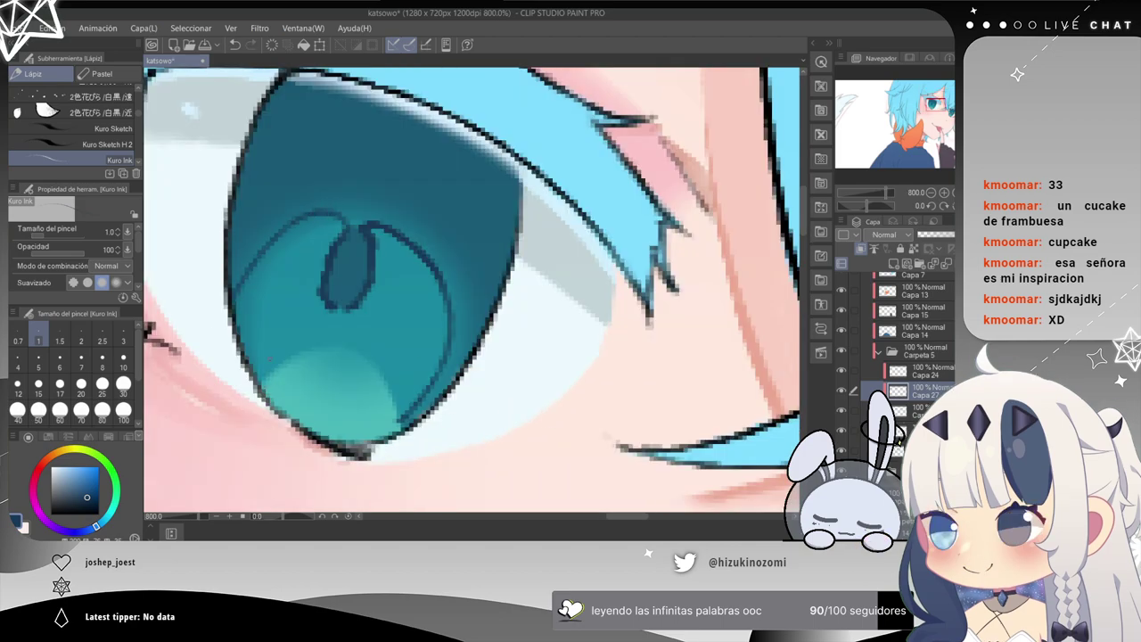
key(ctrl+z)
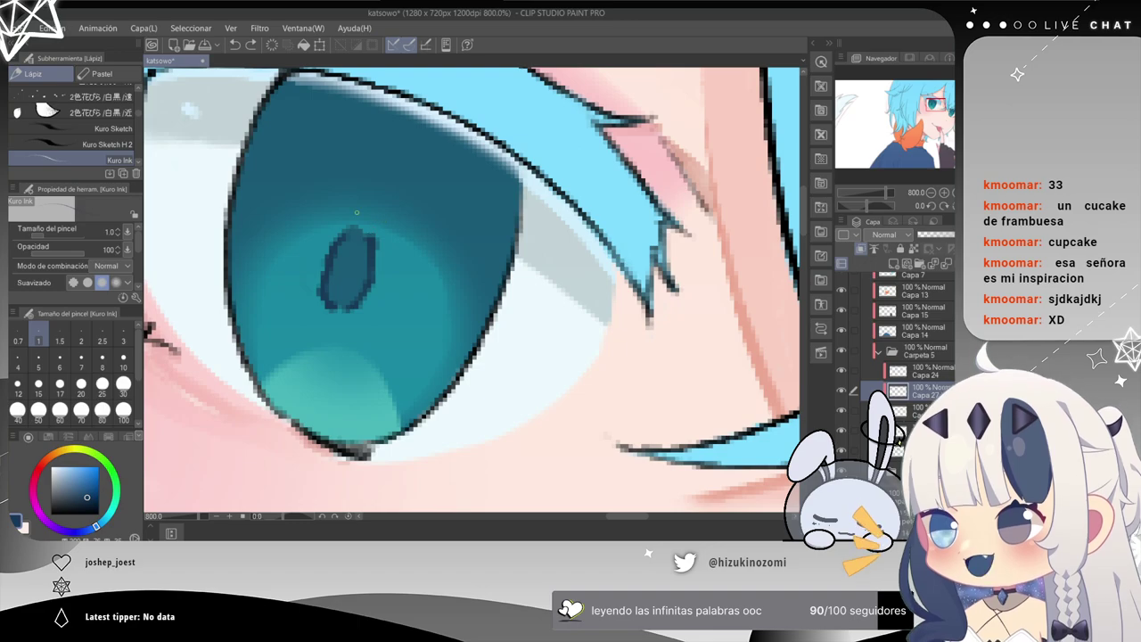
Try drawing an angular navy line from the top of the larger pupil to the iris's edge, and undo it.
mouse_move(367, 233)
mouse_down()
mouse_move(417, 239)
mouse_move(486, 319)
mouse_up()
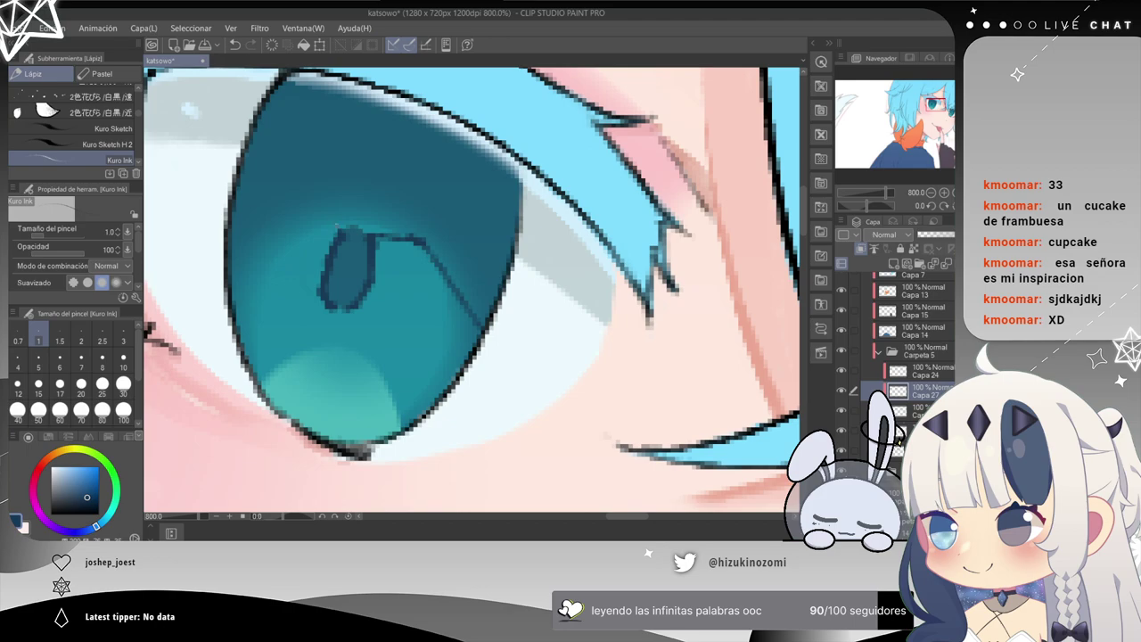
key(ctrl+z)
key(ctrl+z)
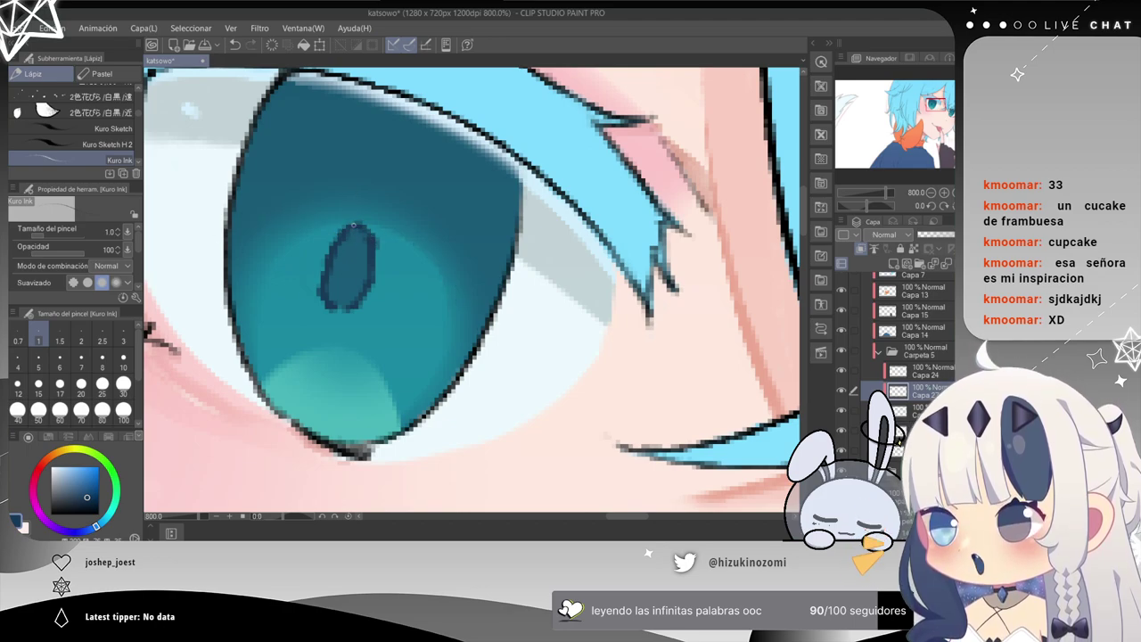
Redraw the larger eye's pupil outline as a closed, thin dark navy ring at brush size 1.
scroll(330, 303, down, 5)
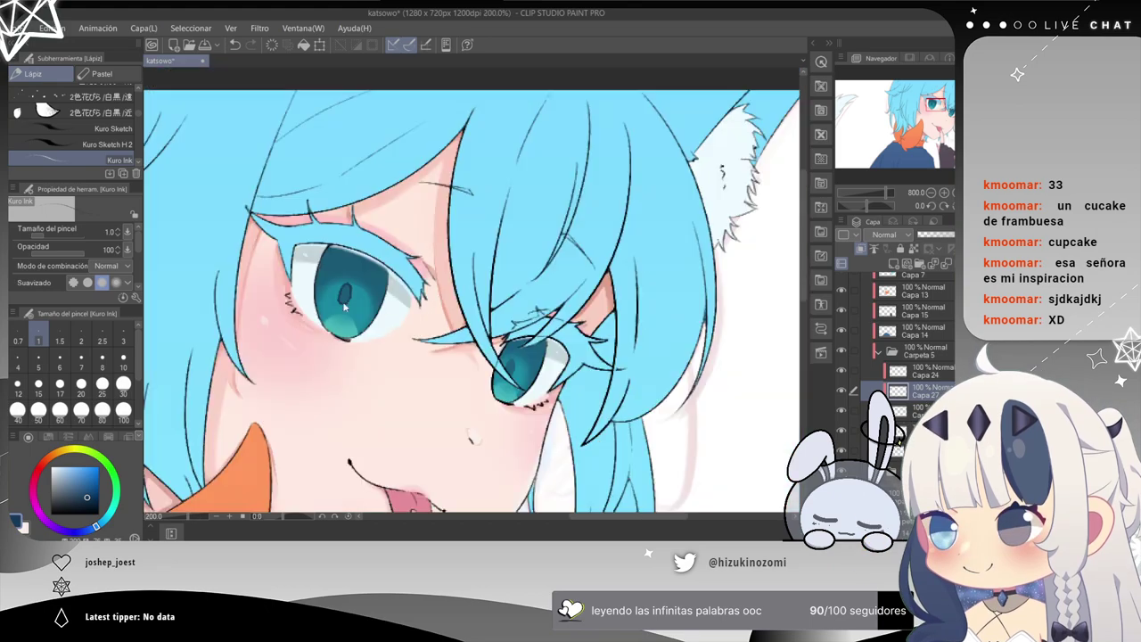
scroll(562, 434, up, 3)
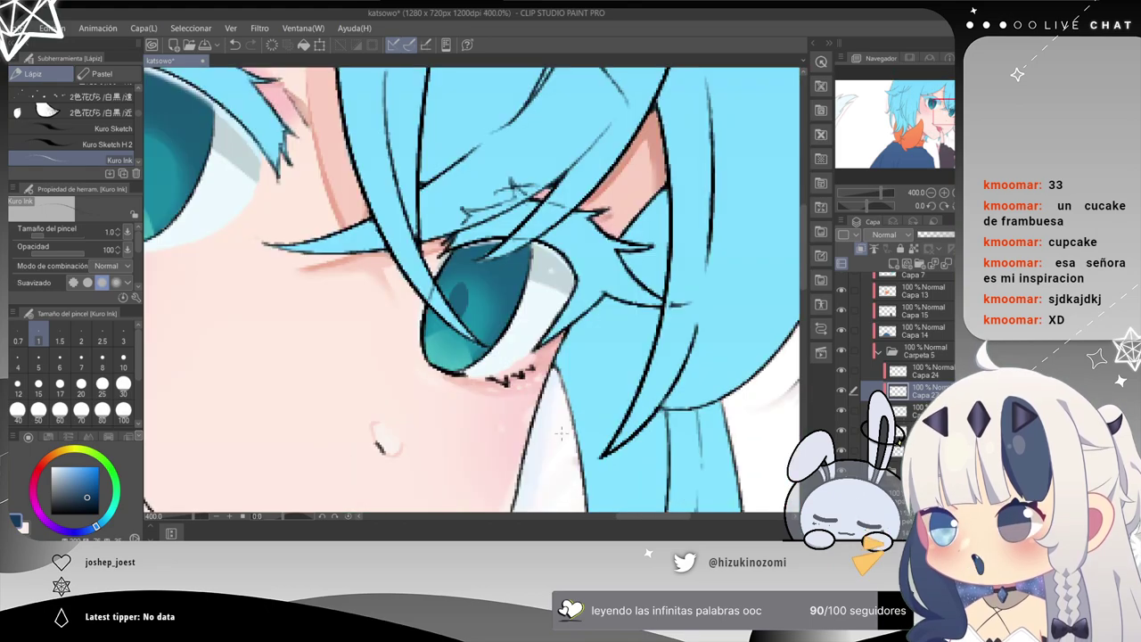
drag(561, 433, 729, 467)
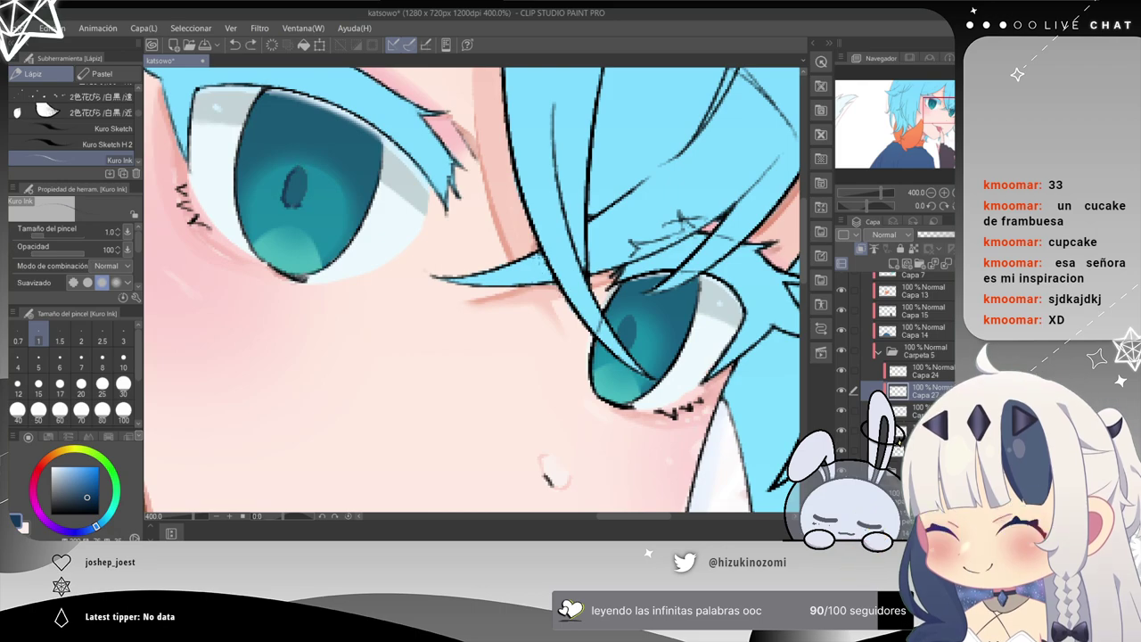
scroll(537, 259, up, 4)
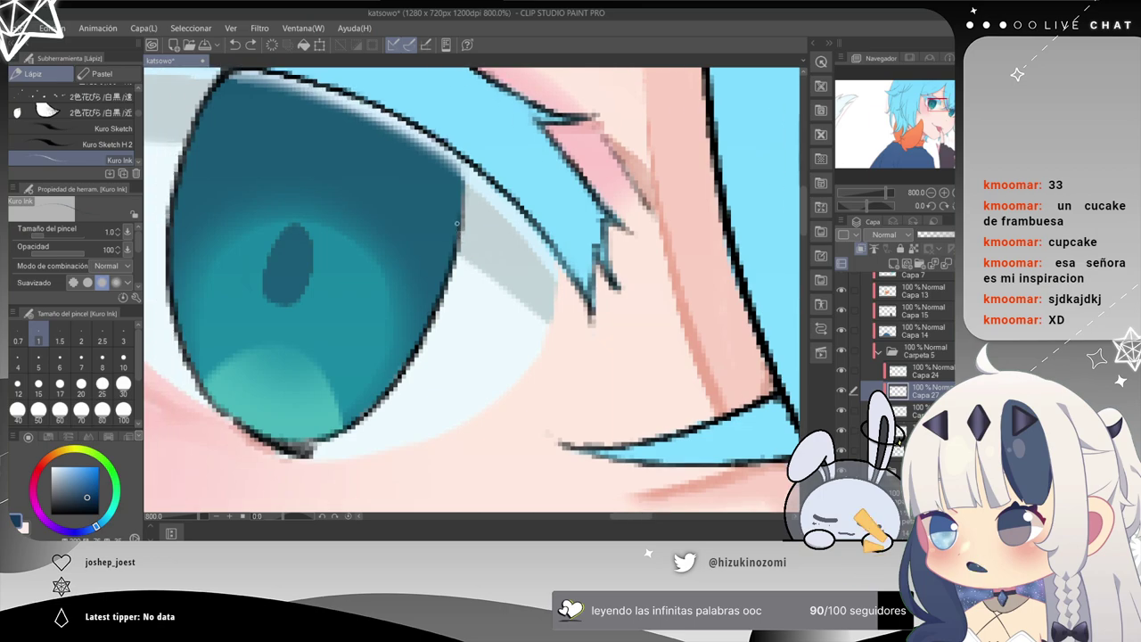
scroll(456, 223, up, 3)
mouse_move(409, 188)
mouse_down()
mouse_move(338, 261)
mouse_move(350, 338)
mouse_move(340, 287)
mouse_up()
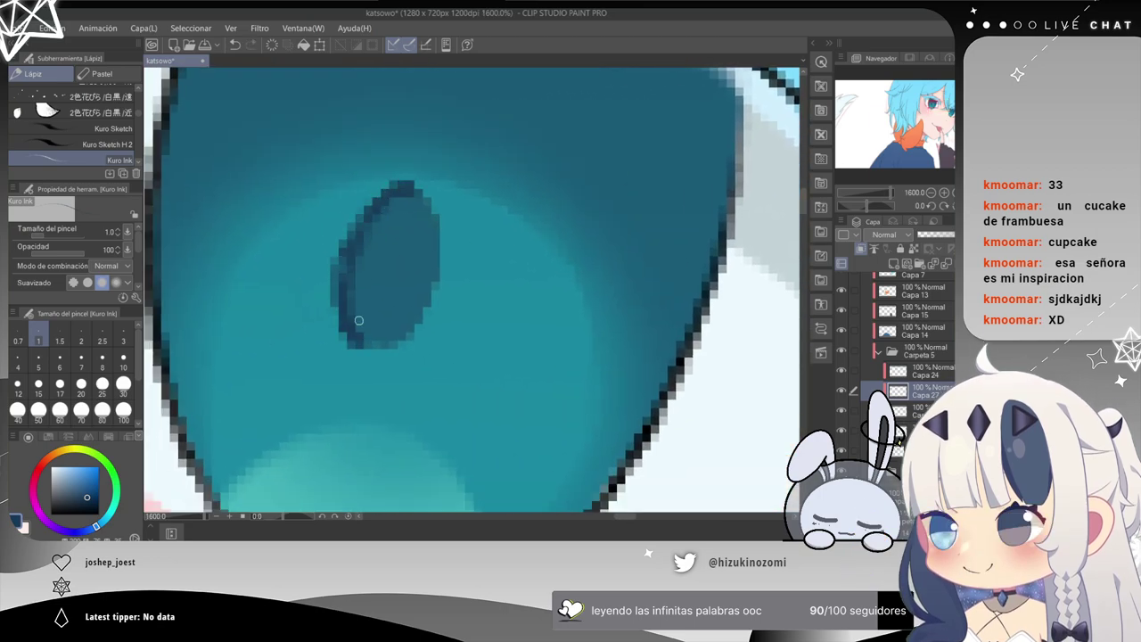
drag(357, 353, 426, 331)
mouse_move(445, 233)
mouse_down()
mouse_move(423, 315)
mouse_move(442, 240)
mouse_move(435, 216)
mouse_move(400, 184)
mouse_move(439, 247)
mouse_move(405, 190)
mouse_move(409, 201)
mouse_move(369, 226)
mouse_up()
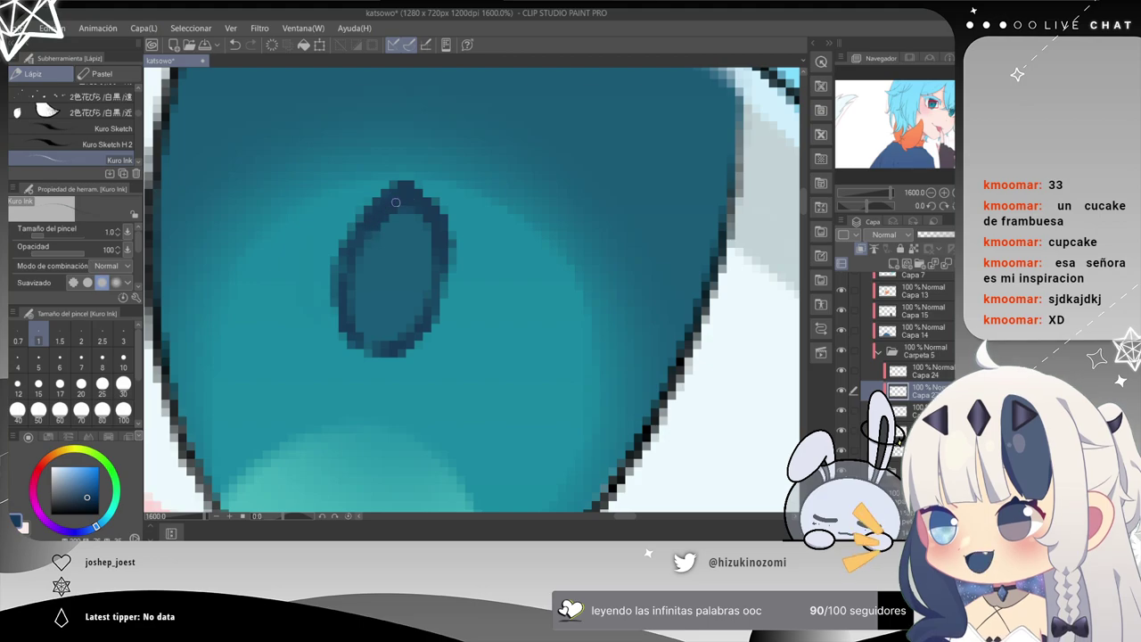
scroll(463, 294, down, 2)
scroll(586, 303, up, 2)
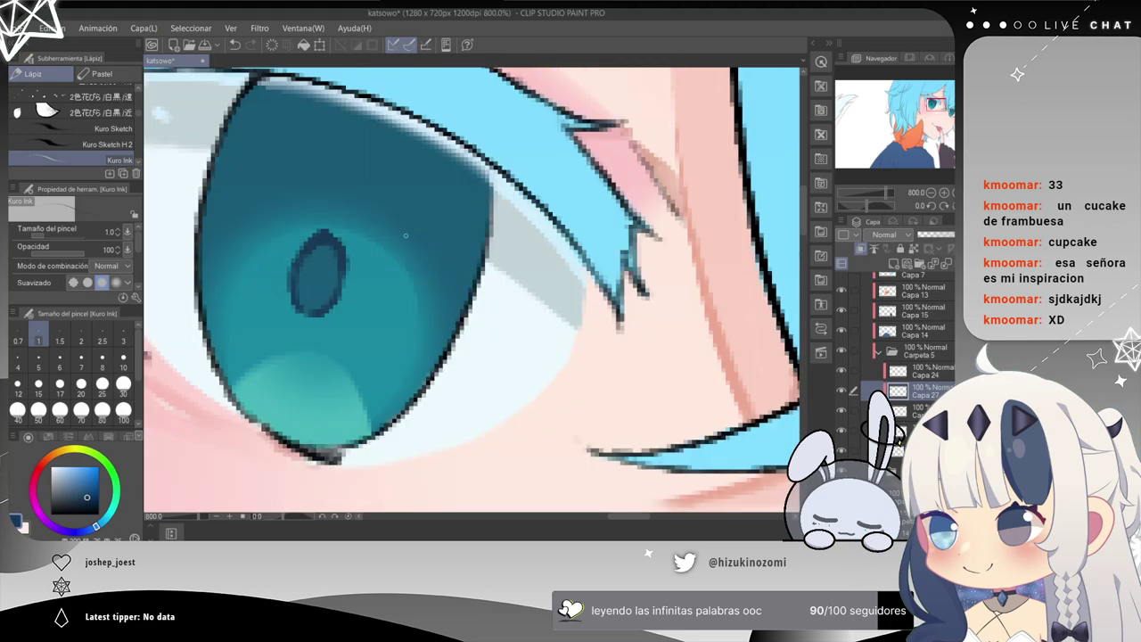
Outline the visible part of the smaller eye's pupil with thin dark navy strokes, stopping at the hair strand.
drag(639, 360, 311, 171)
scroll(444, 267, up, 1)
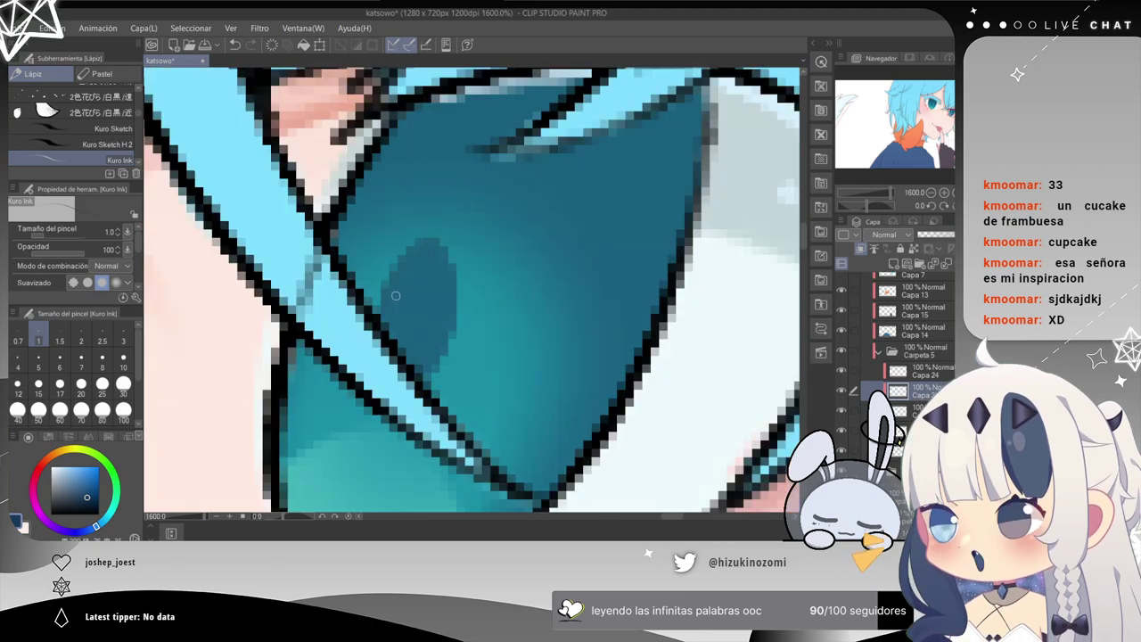
drag(417, 237, 380, 306)
mouse_move(414, 250)
mouse_down()
mouse_move(437, 241)
mouse_move(448, 269)
mouse_up()
drag(431, 385, 445, 353)
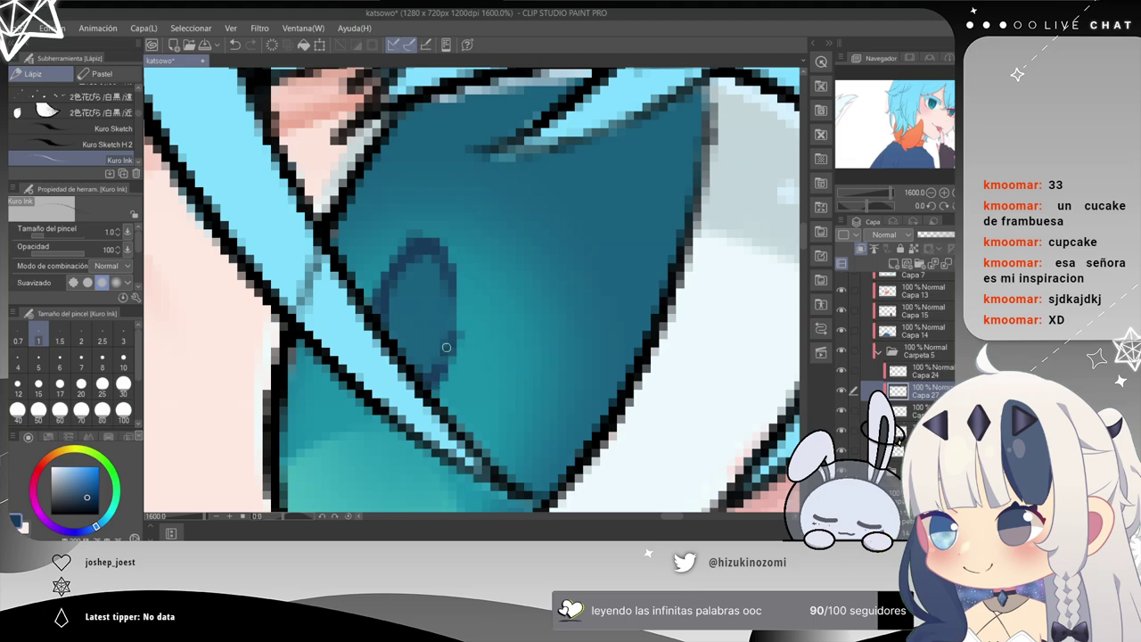
drag(452, 305, 457, 328)
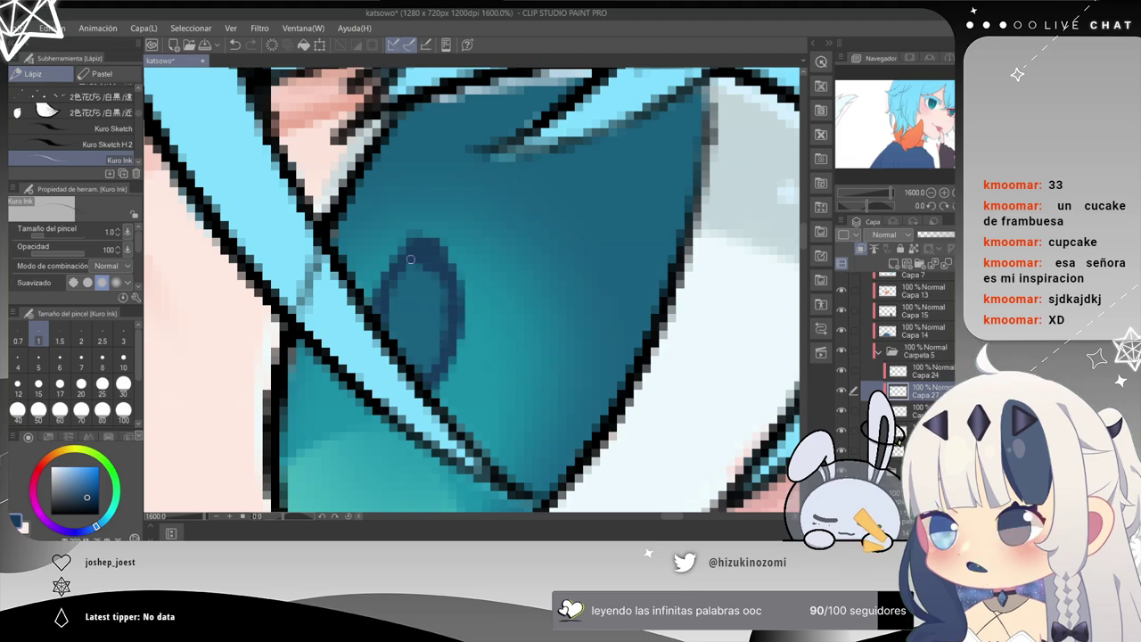
Pick a pale blue from the artwork and paint a small highlight at the top of the larger eye's pupil on layer Capa 24.
scroll(407, 262, down, 6)
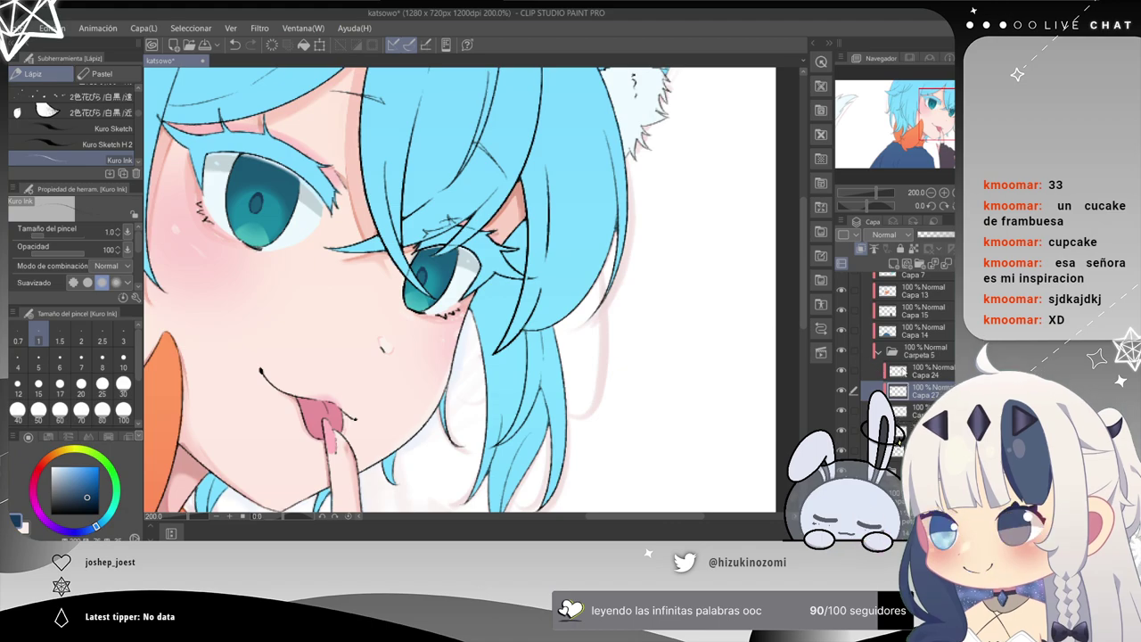
scroll(518, 328, up, 5)
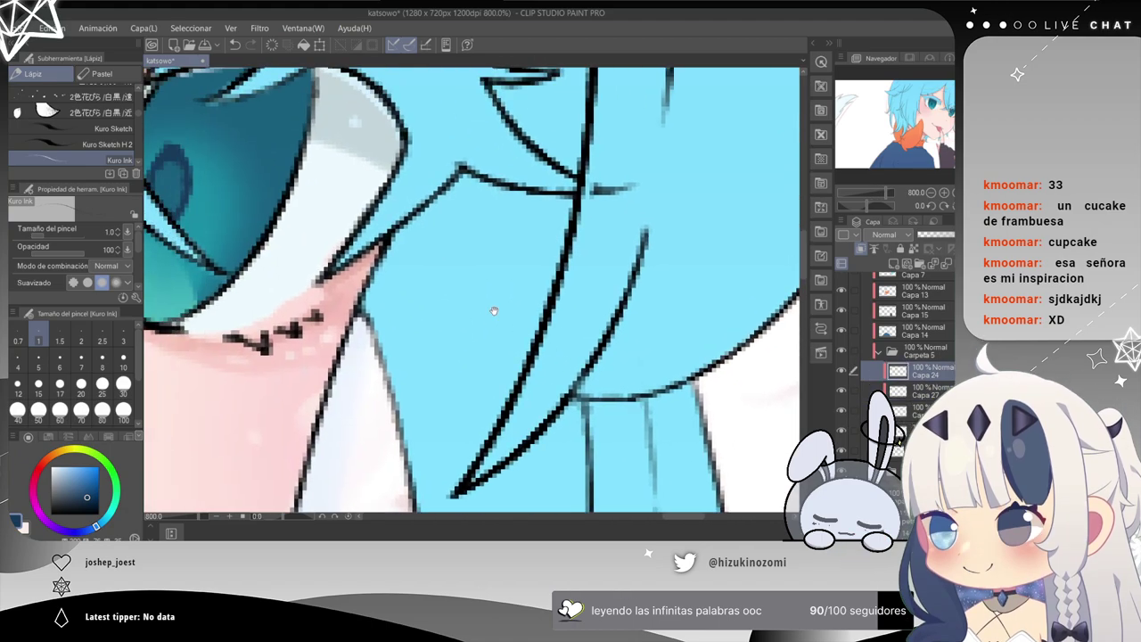
drag(519, 328, 774, 503)
drag(442, 272, 798, 382)
drag(345, 104, 432, 252)
right_click(402, 218)
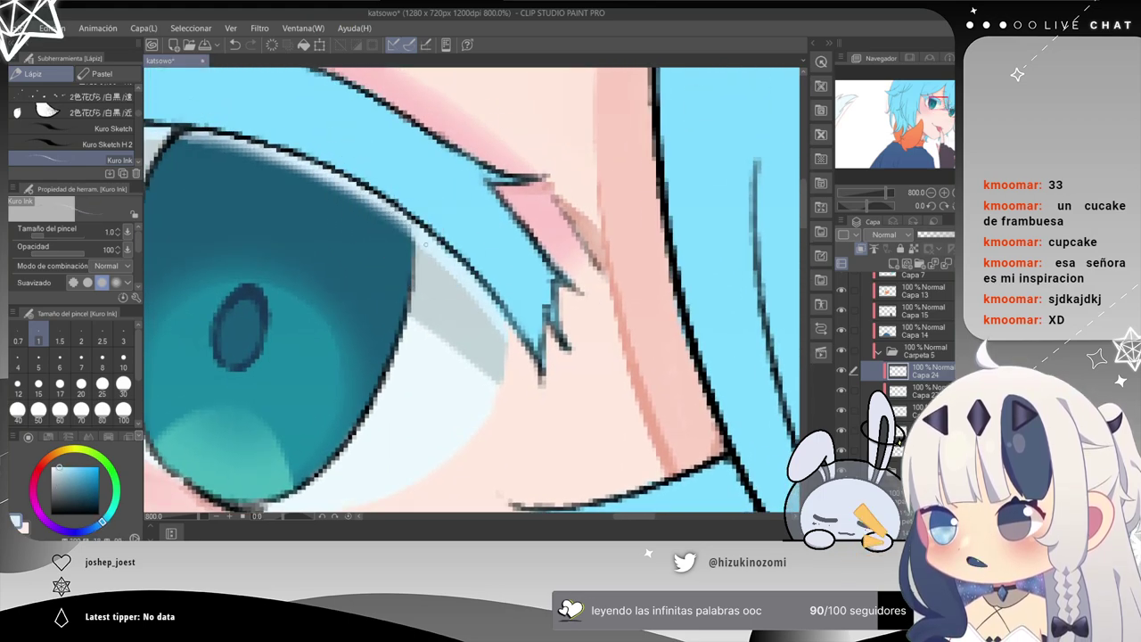
scroll(427, 245, up, 2)
drag(271, 276, 604, 175)
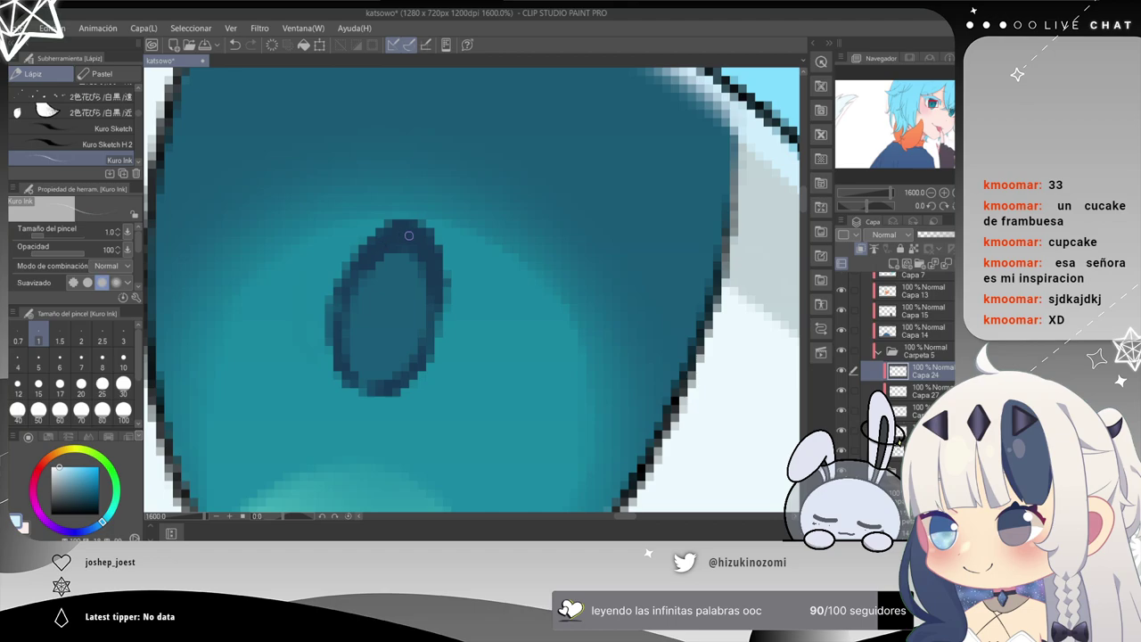
drag(421, 240, 413, 258)
Paint a matching small pale highlight at the top of the smaller eye's pupil.
scroll(413, 267, down, 4)
mouse_move(662, 316)
mouse_down()
mouse_move(613, 300)
mouse_move(372, 152)
mouse_up()
scroll(481, 267, up, 2)
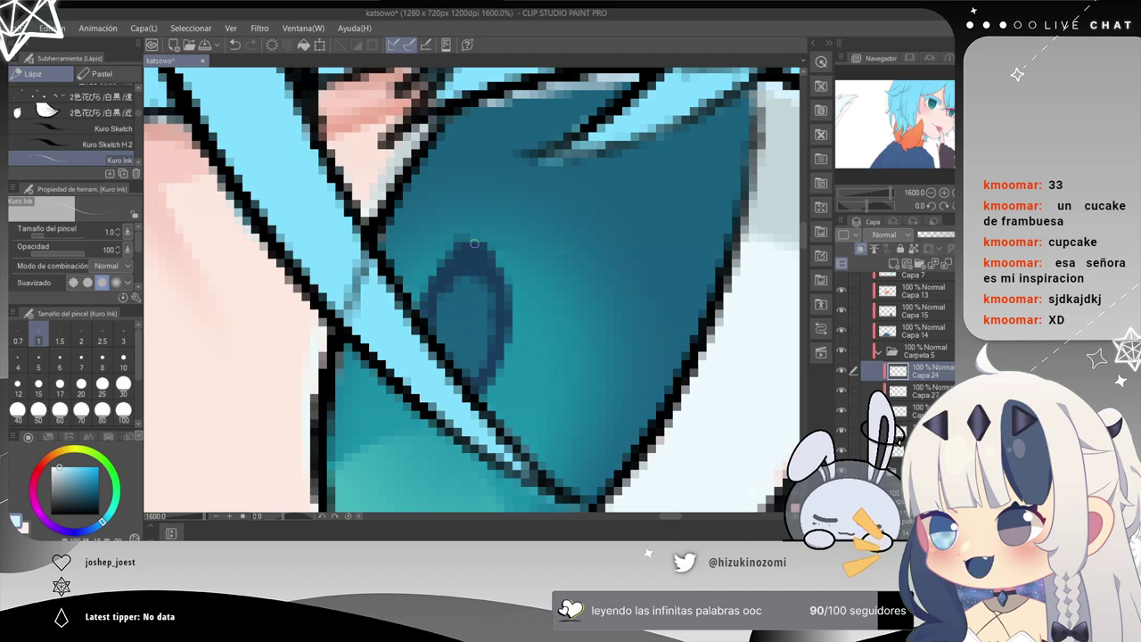
drag(475, 243, 473, 269)
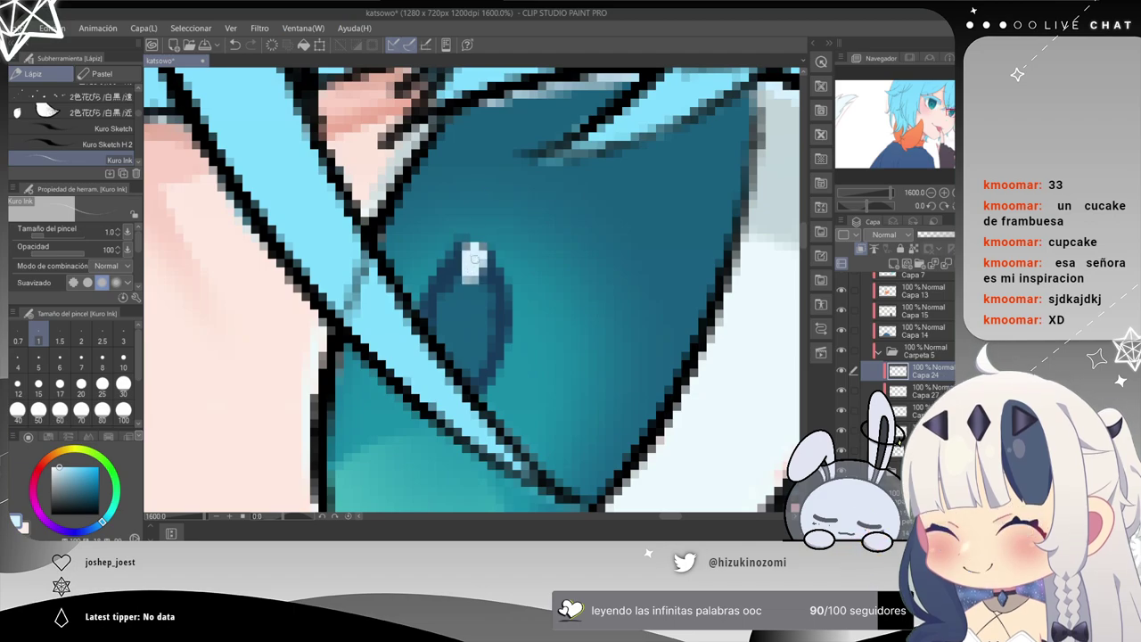
Paint a small pale highlight along the bottom edge of the smaller eye's iris.
scroll(470, 278, down, 2)
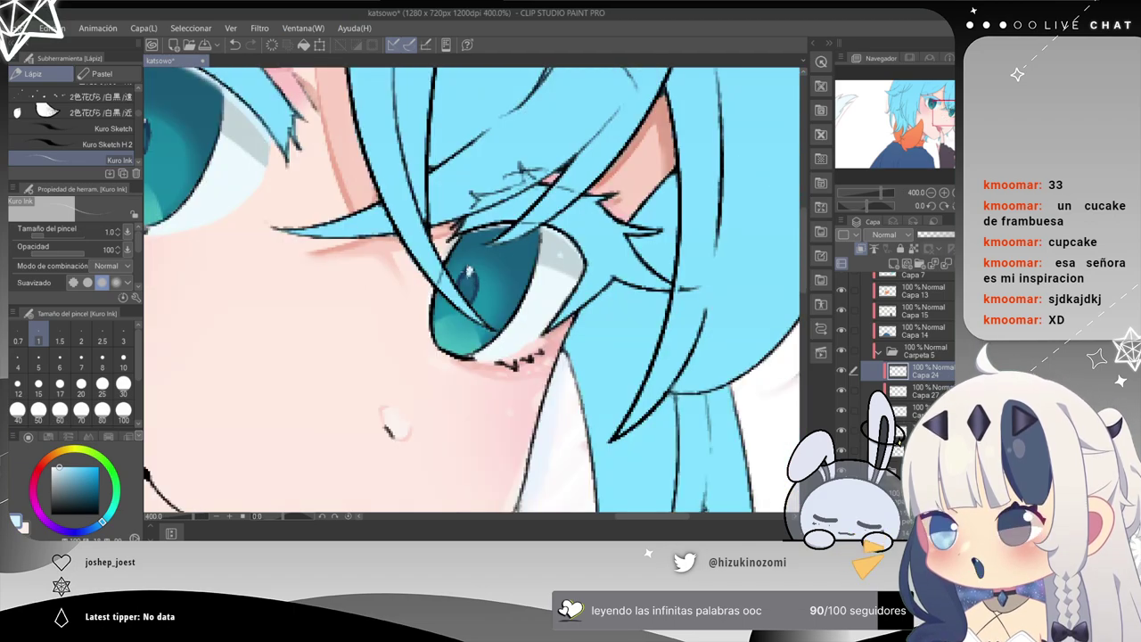
scroll(468, 275, up, 2)
drag(419, 419, 488, 89)
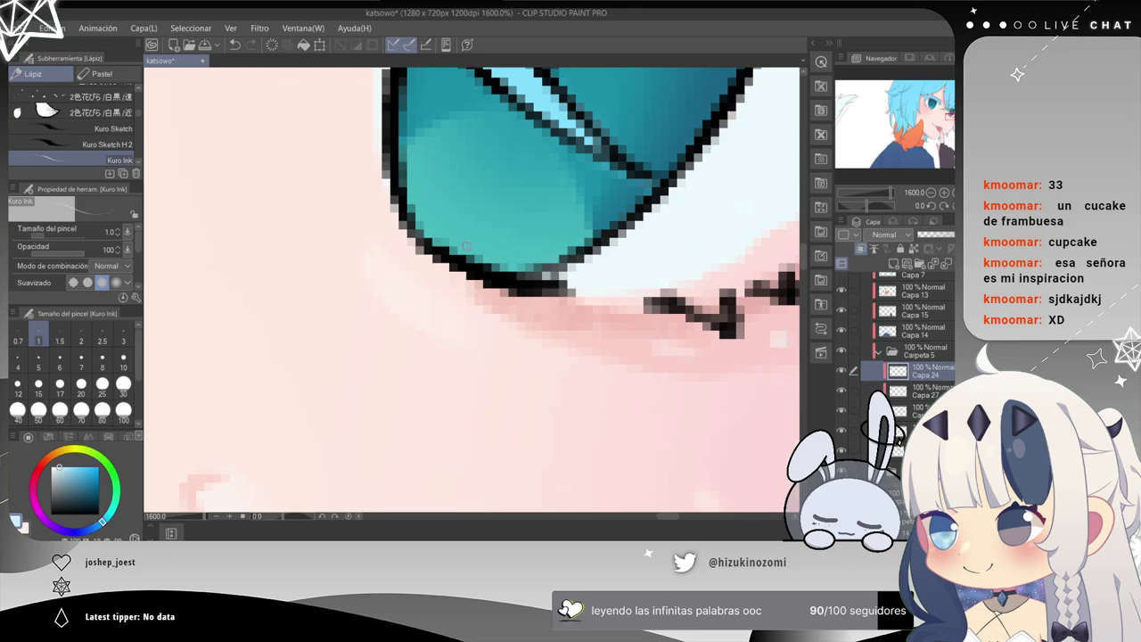
scroll(473, 288, down, 1)
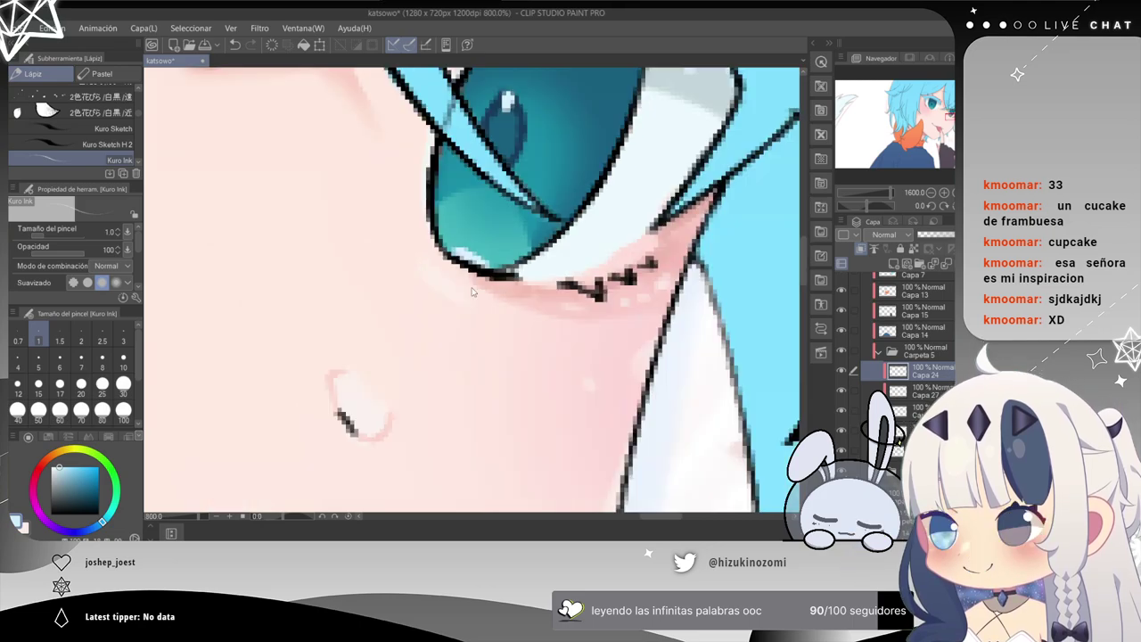
Paint a small pale highlight along the bottom edge of the larger eye's light green iris area.
drag(222, 222, 526, 347)
drag(288, 224, 530, 400)
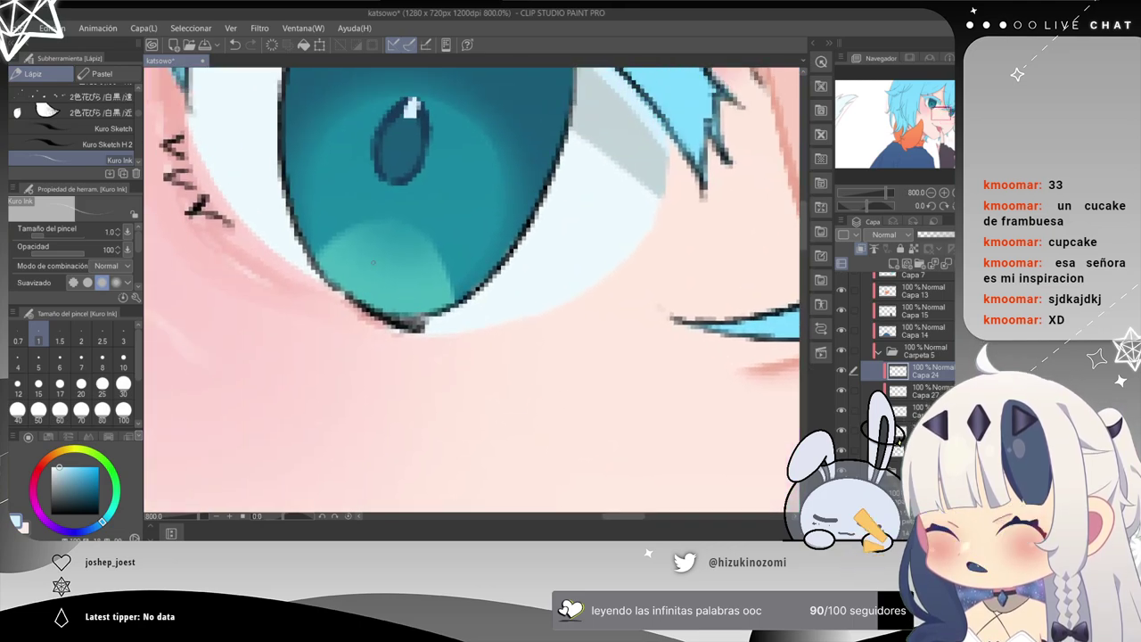
scroll(372, 261, up, 1)
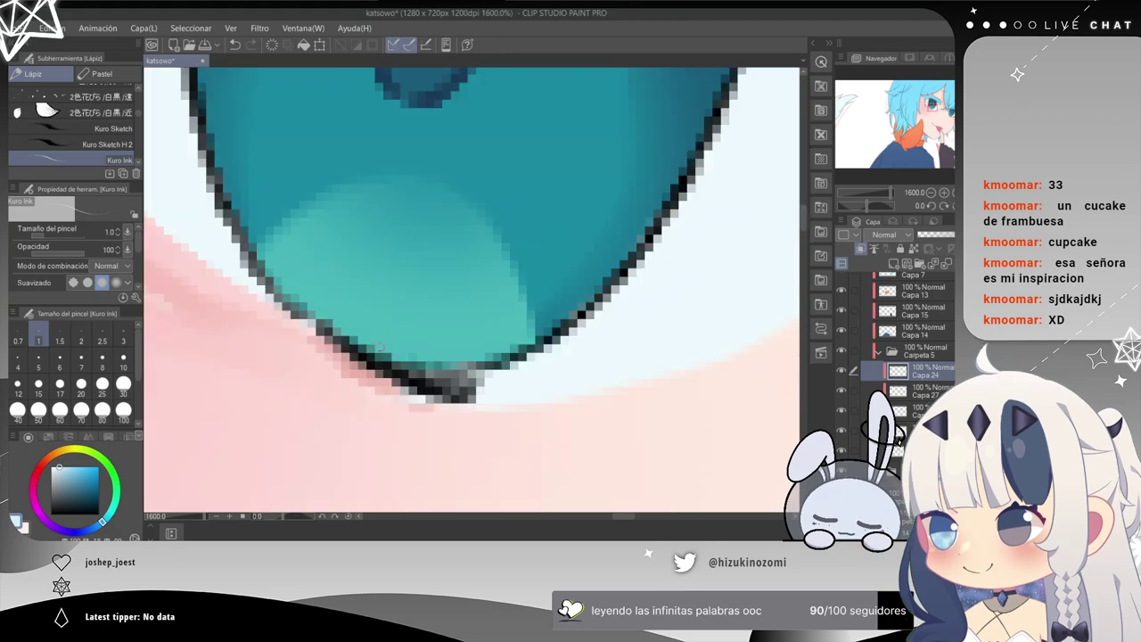
mouse_move(364, 325)
mouse_down()
mouse_move(409, 345)
mouse_move(379, 340)
mouse_move(399, 343)
mouse_move(401, 355)
mouse_move(377, 338)
mouse_up()
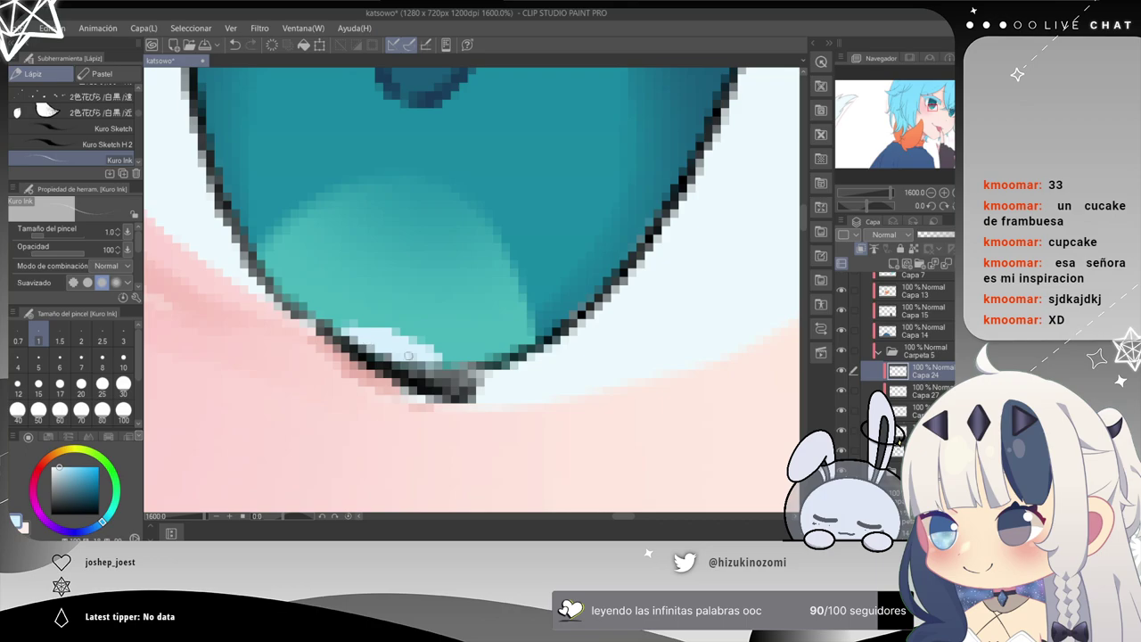
Switch the drawing colour to white and set the Kuro Ink brush size to 30.
scroll(401, 353, down, 10)
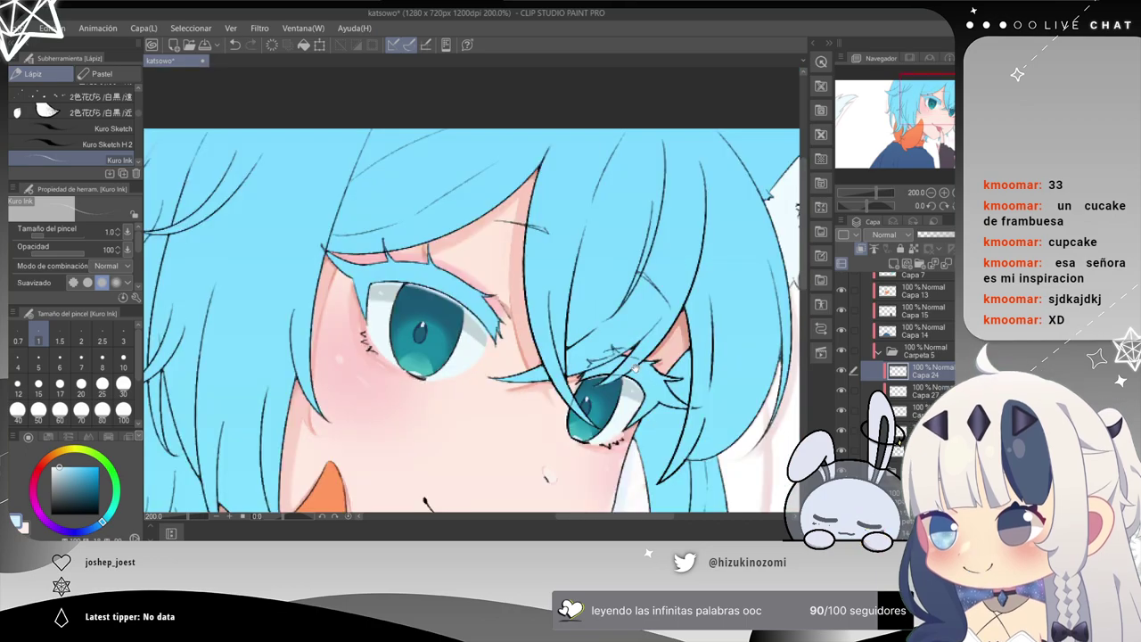
drag(640, 370, 520, 210)
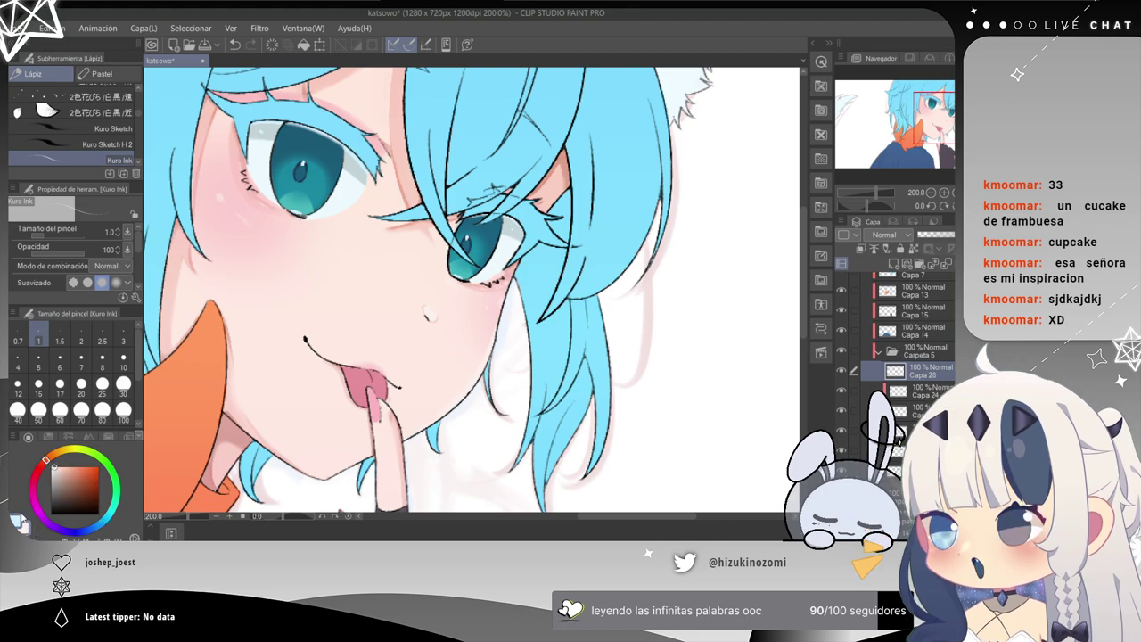
click(27, 515)
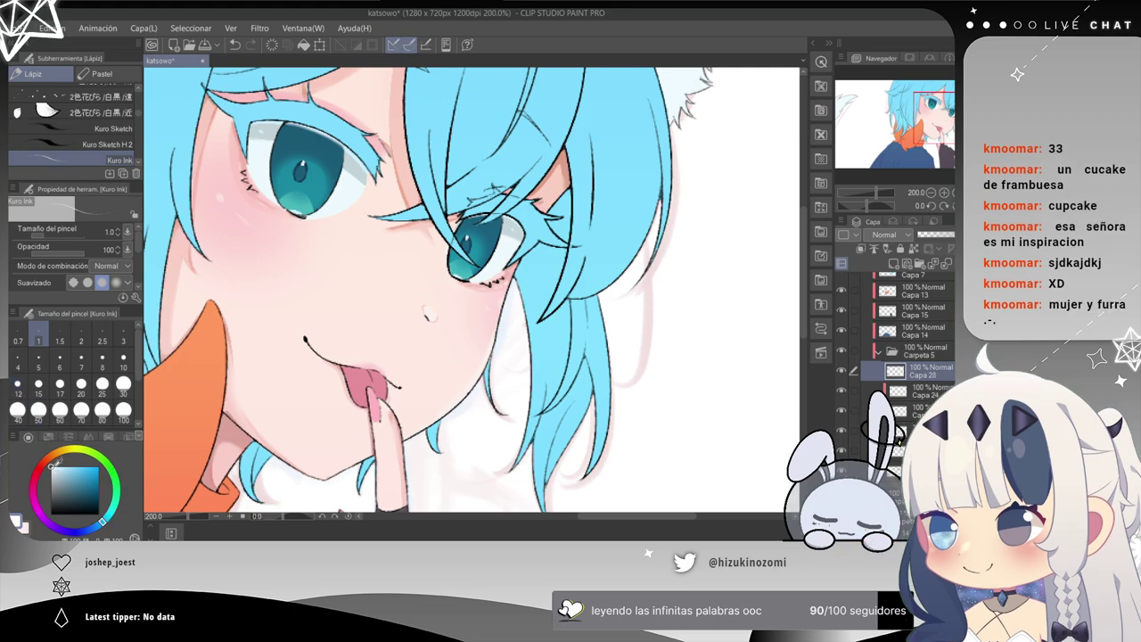
click(123, 383)
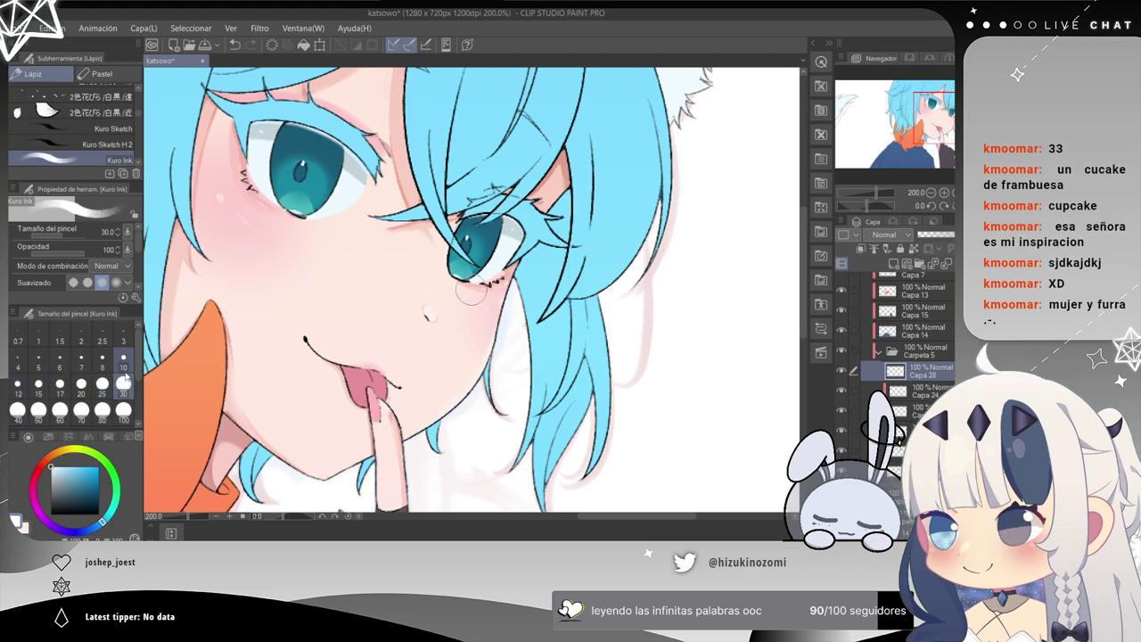
Try painting a large white highlight on the upper outer part of the larger iris at brush size 30, and undo each attempt.
scroll(470, 290, up, 5)
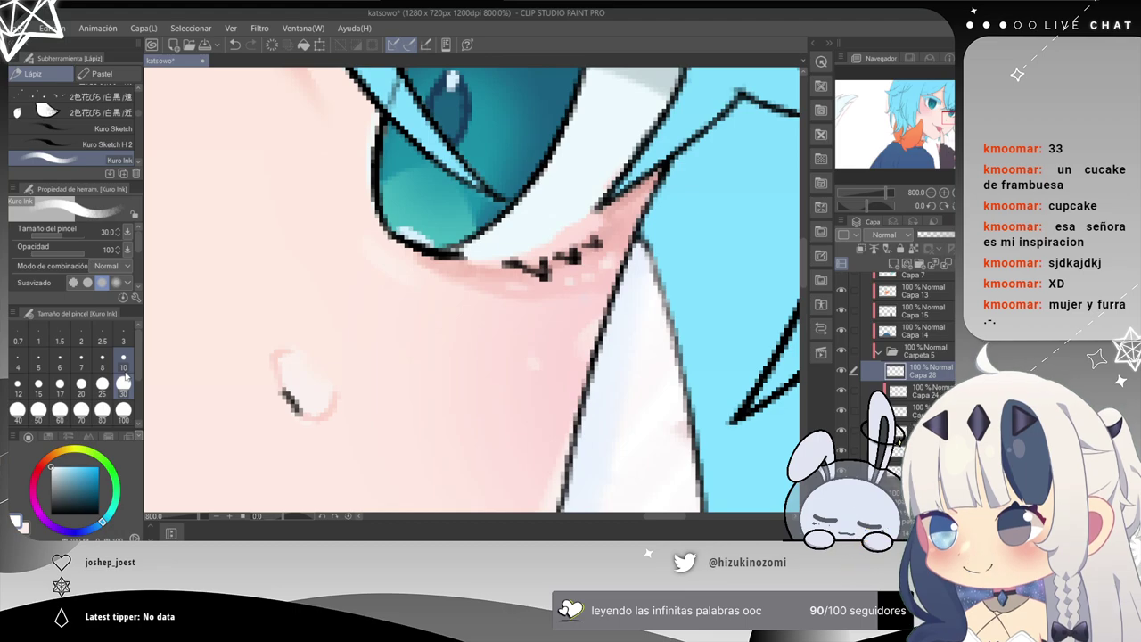
mouse_move(293, 133)
mouse_down()
mouse_move(504, 351)
mouse_move(413, 320)
mouse_up()
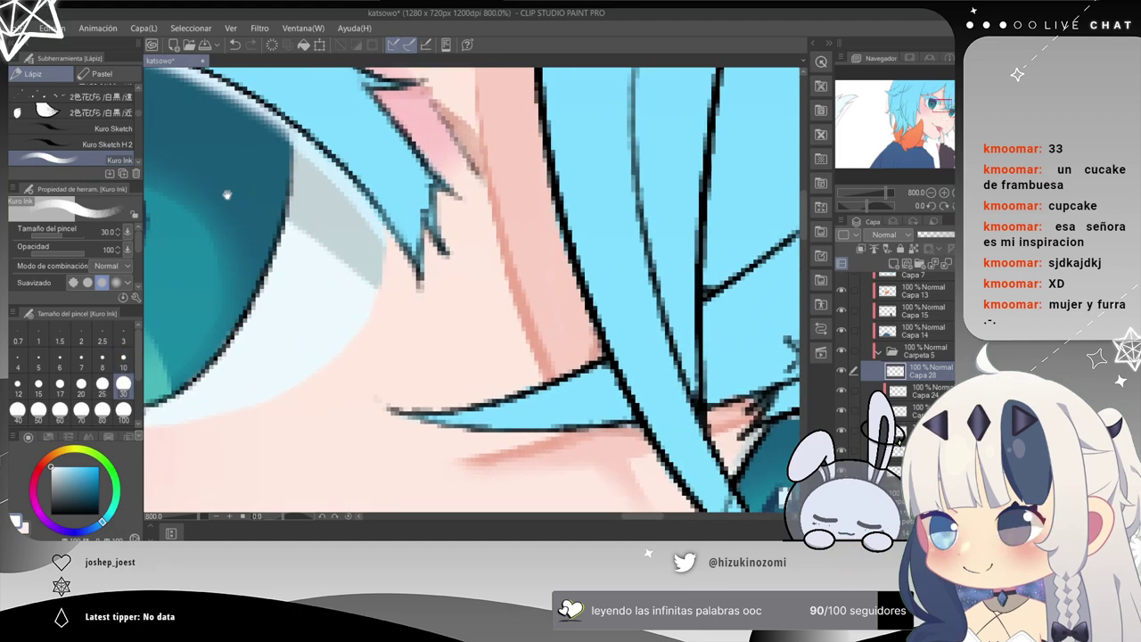
drag(230, 193, 405, 238)
drag(428, 201, 423, 169)
key(ctrl+z)
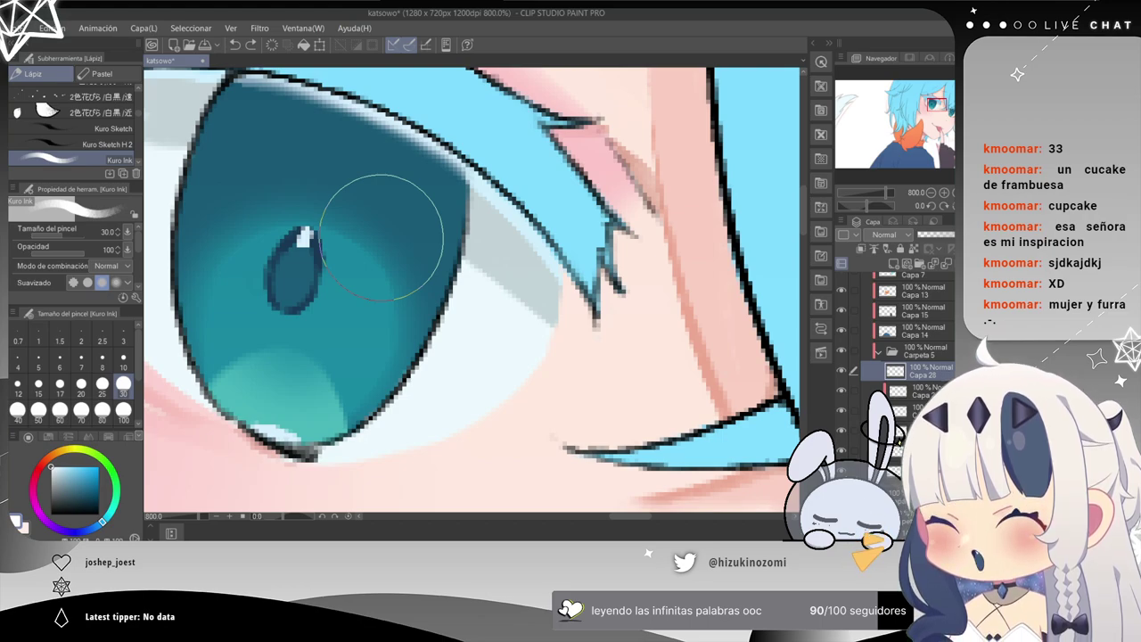
mouse_move(407, 224)
mouse_down()
mouse_move(433, 209)
mouse_move(434, 175)
mouse_up()
key(ctrl+z)
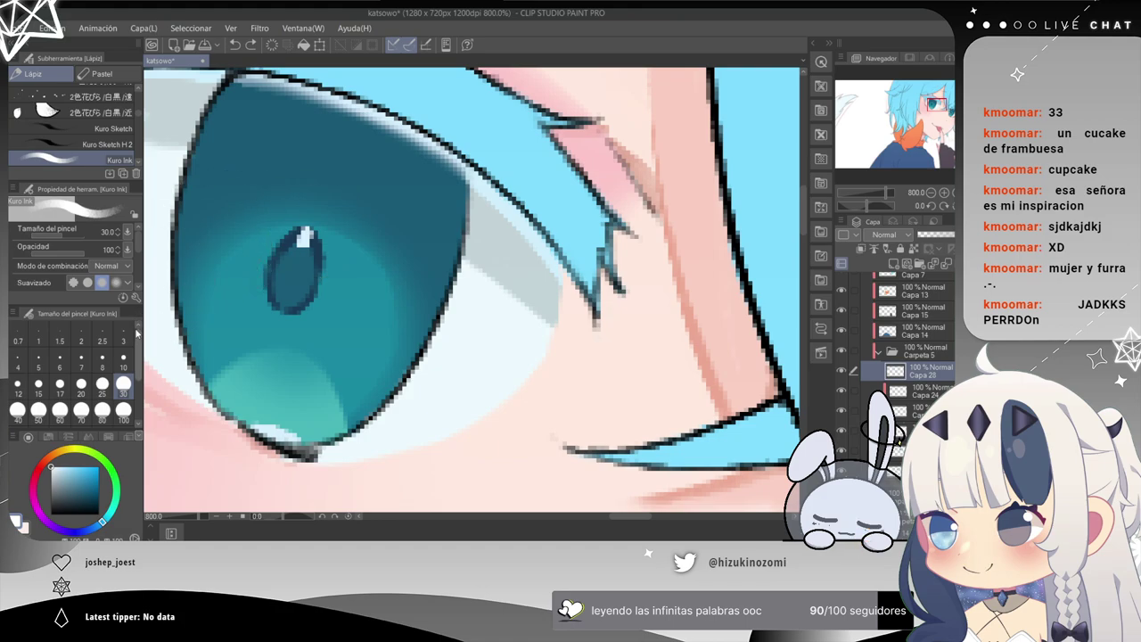
drag(437, 217, 421, 241)
key(ctrl+z)
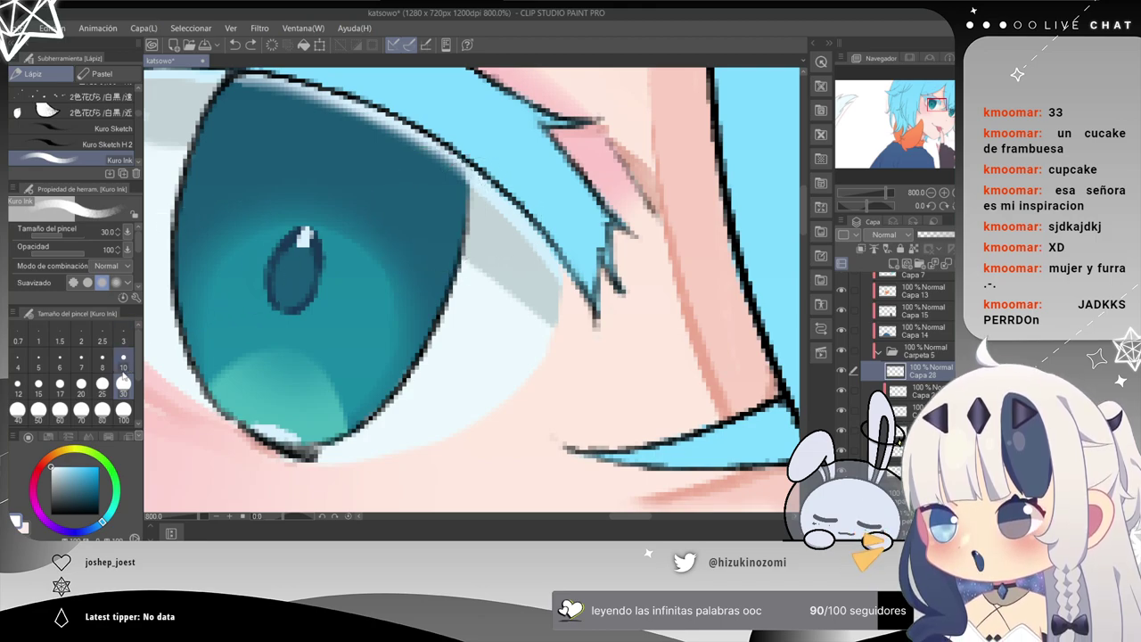
Paint a large white oval highlight over the upper outer edge of the larger iris at brush size 10.
click(124, 358)
drag(437, 174, 457, 182)
mouse_move(458, 233)
mouse_down()
mouse_move(407, 200)
mouse_move(413, 154)
mouse_move(463, 186)
mouse_move(457, 248)
mouse_move(397, 226)
mouse_move(402, 152)
mouse_move(466, 190)
mouse_move(455, 258)
mouse_move(395, 209)
mouse_move(407, 144)
mouse_move(462, 207)
mouse_move(459, 265)
mouse_move(394, 204)
mouse_move(411, 167)
mouse_move(454, 187)
mouse_move(467, 250)
mouse_move(400, 223)
mouse_move(414, 156)
mouse_move(454, 259)
mouse_move(403, 165)
mouse_move(452, 254)
mouse_move(414, 239)
mouse_move(402, 213)
mouse_move(413, 216)
mouse_move(413, 179)
mouse_move(368, 183)
mouse_up()
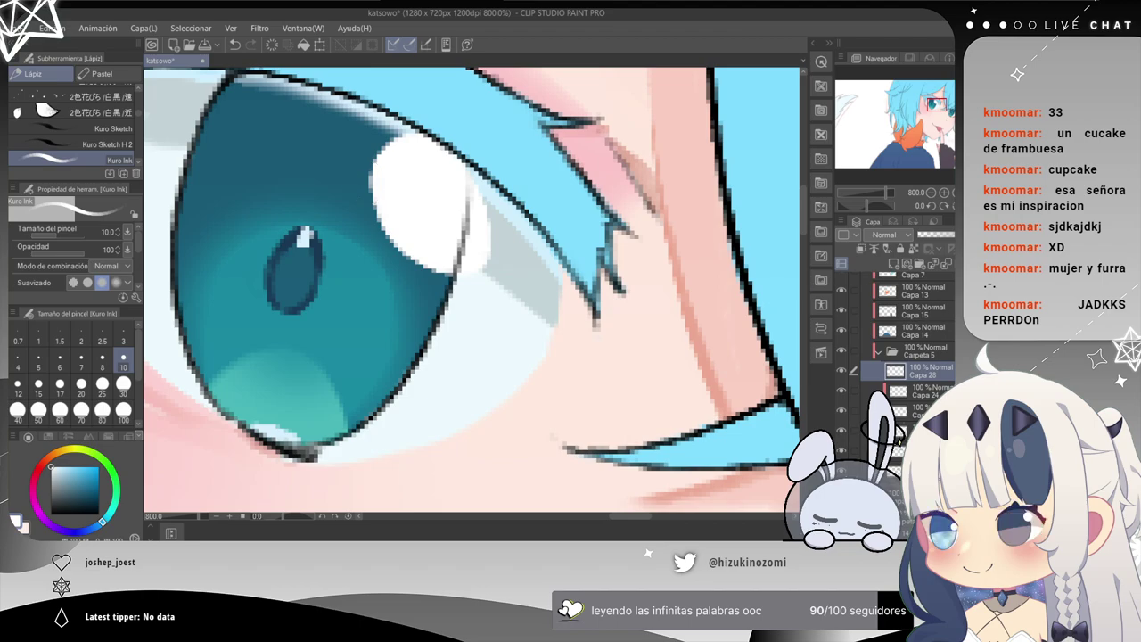
Lower the opacity of folder Carpeta 2 to 0 % to reveal the sketch beneath the colours.
scroll(896, 357, up, 3)
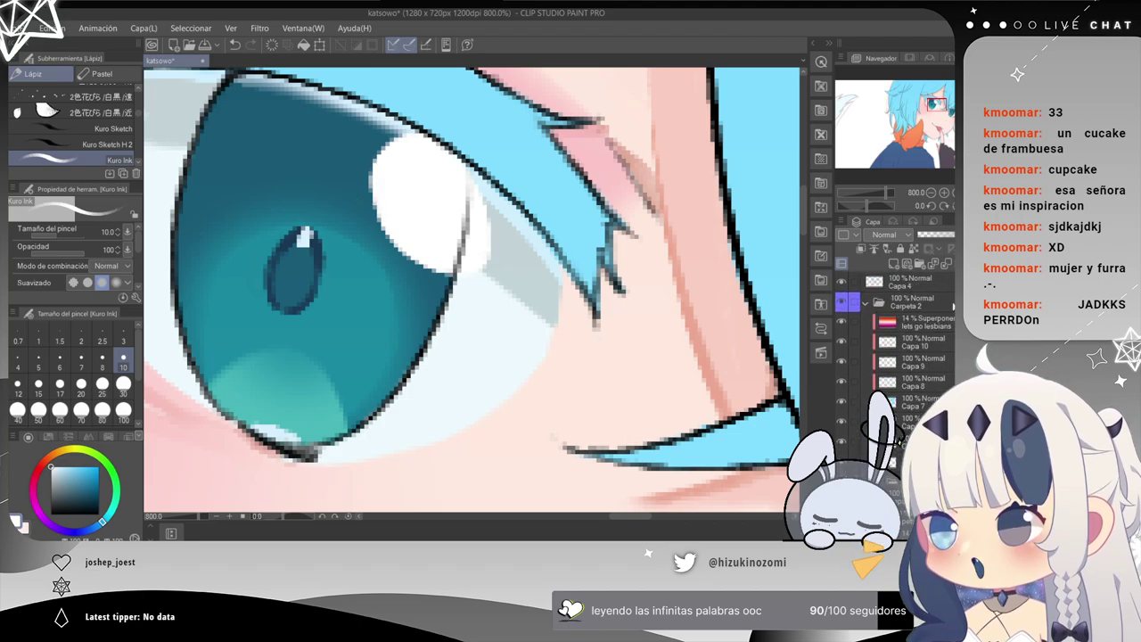
click(942, 298)
click(947, 235)
click(939, 235)
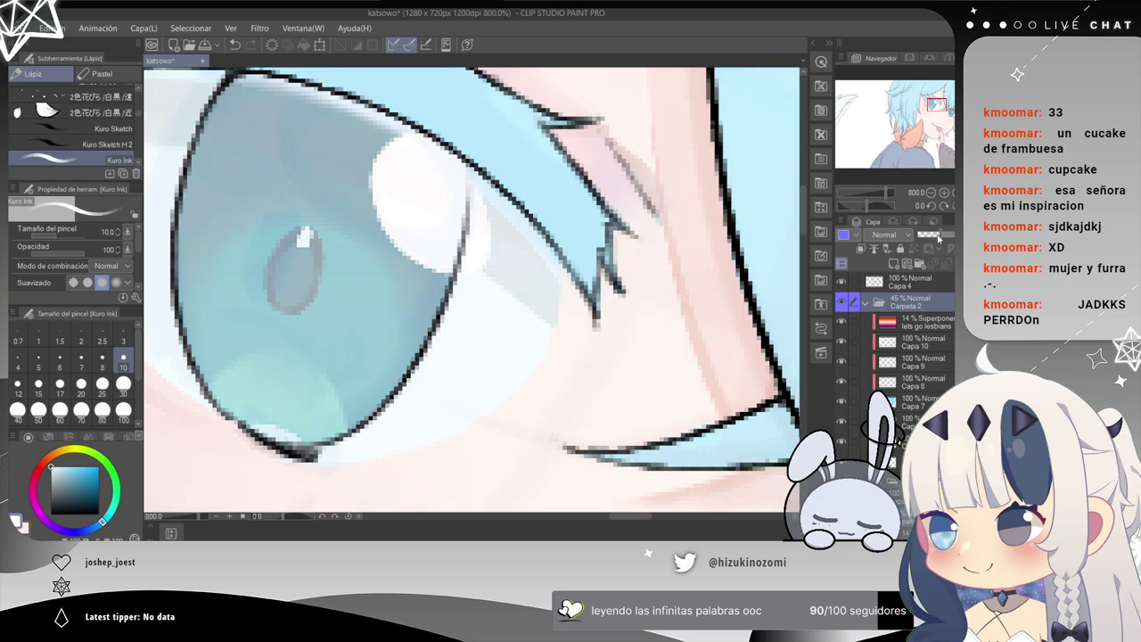
drag(936, 235, 909, 238)
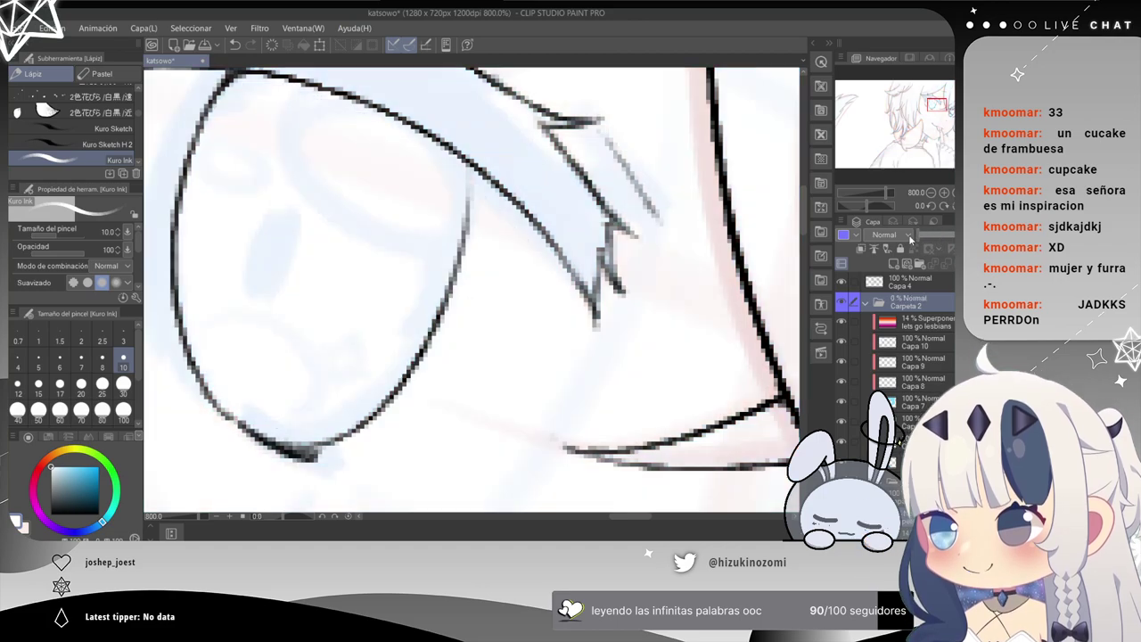
Examine the sketched eye highlights and look through the layer folders, including the sketch folder Carpeta 1.
scroll(853, 437, down, 5)
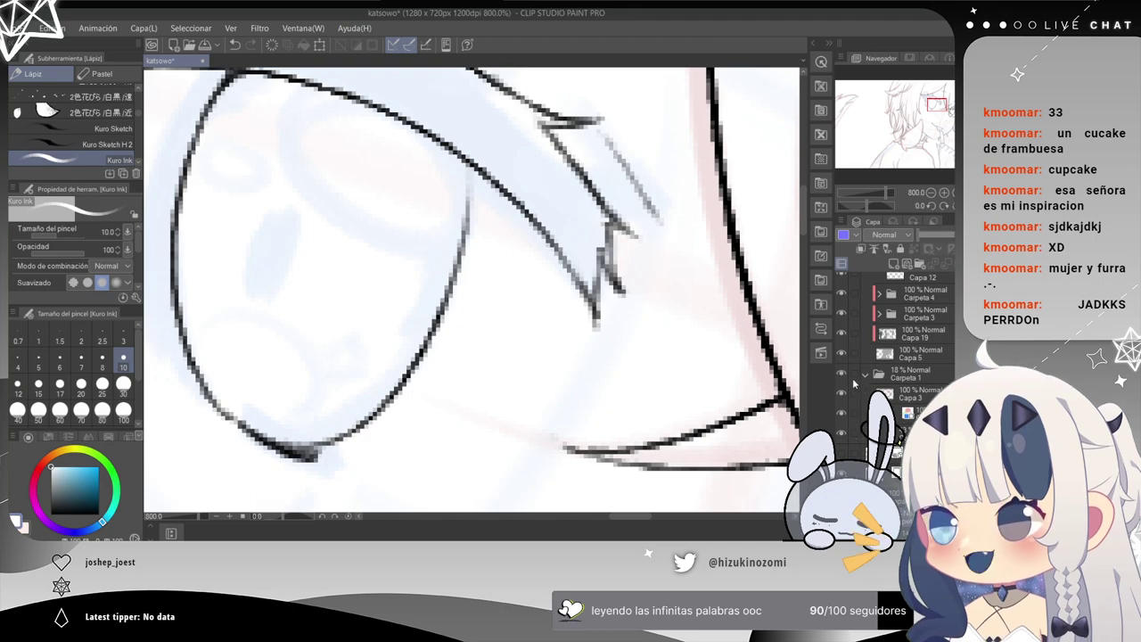
click(868, 375)
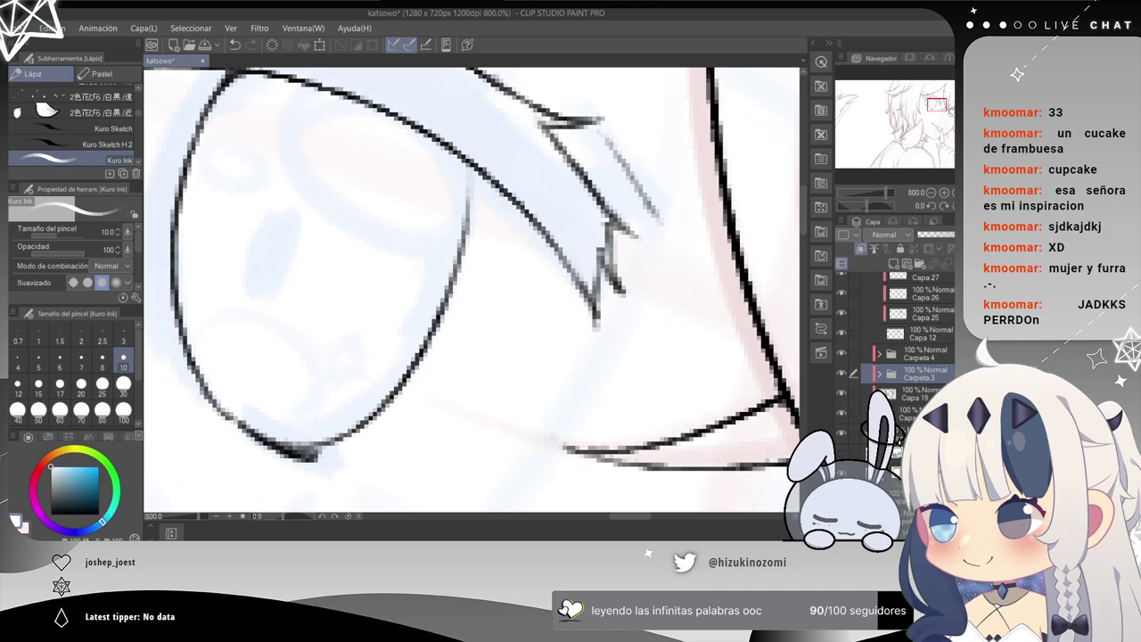
click(887, 433)
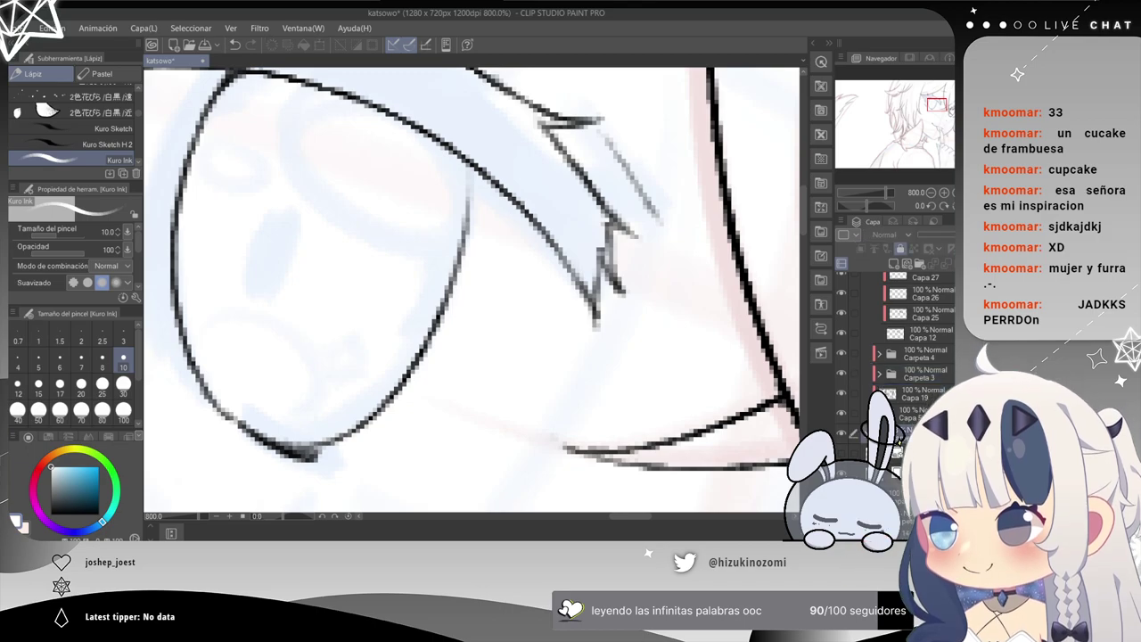
click(880, 375)
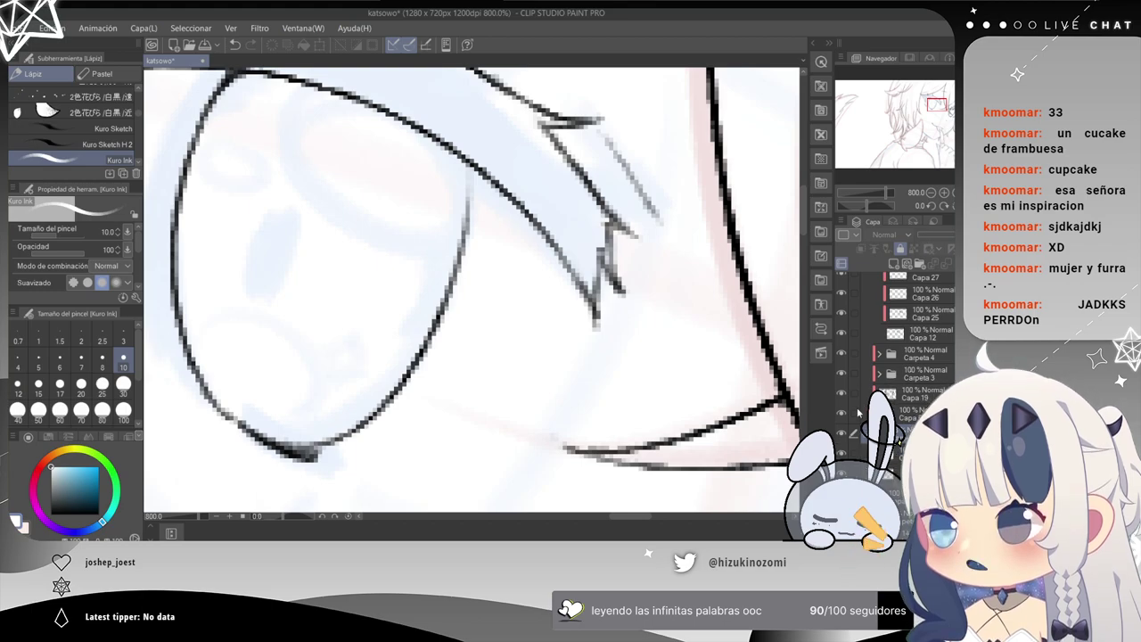
scroll(899, 434, down, 3)
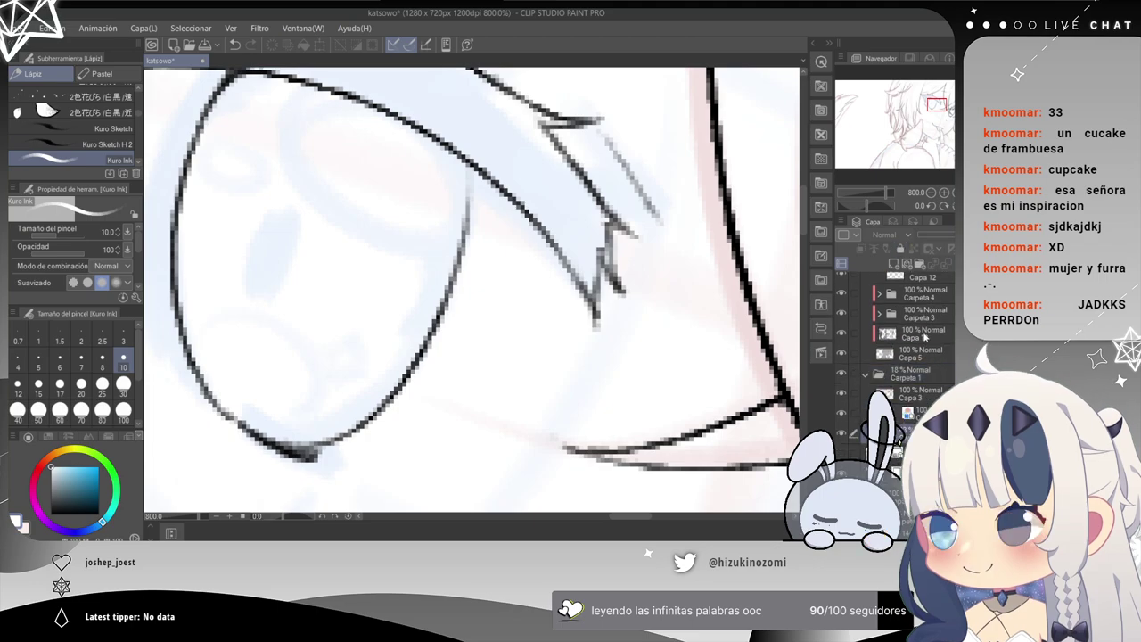
click(911, 373)
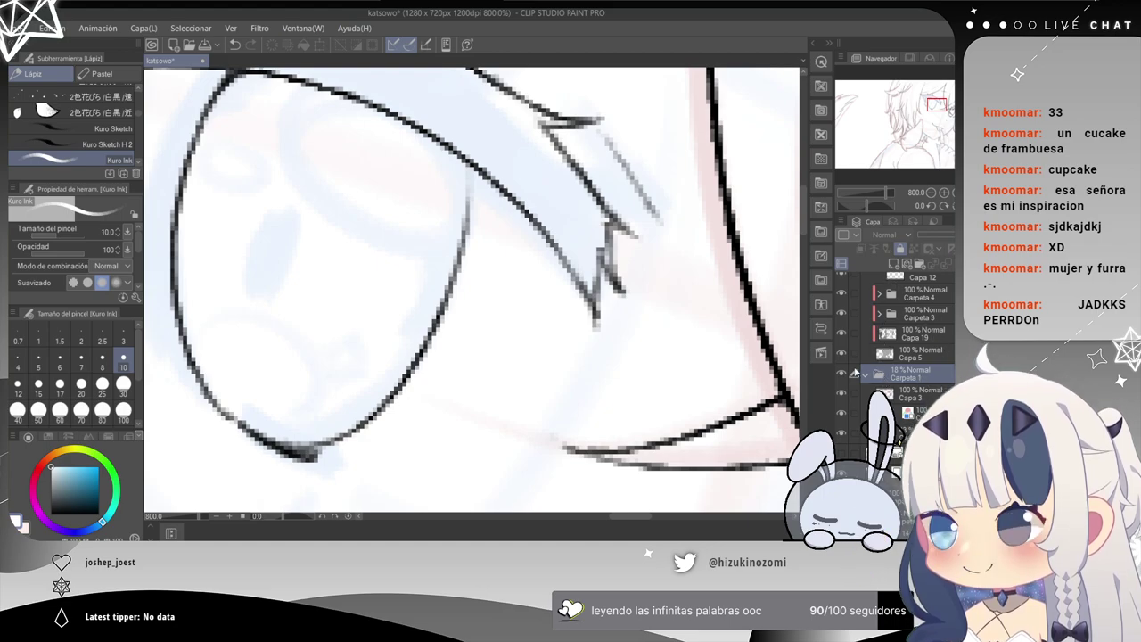
scroll(899, 402, up, 2)
scroll(899, 439, up, 2)
scroll(892, 356, up, 5)
click(879, 297)
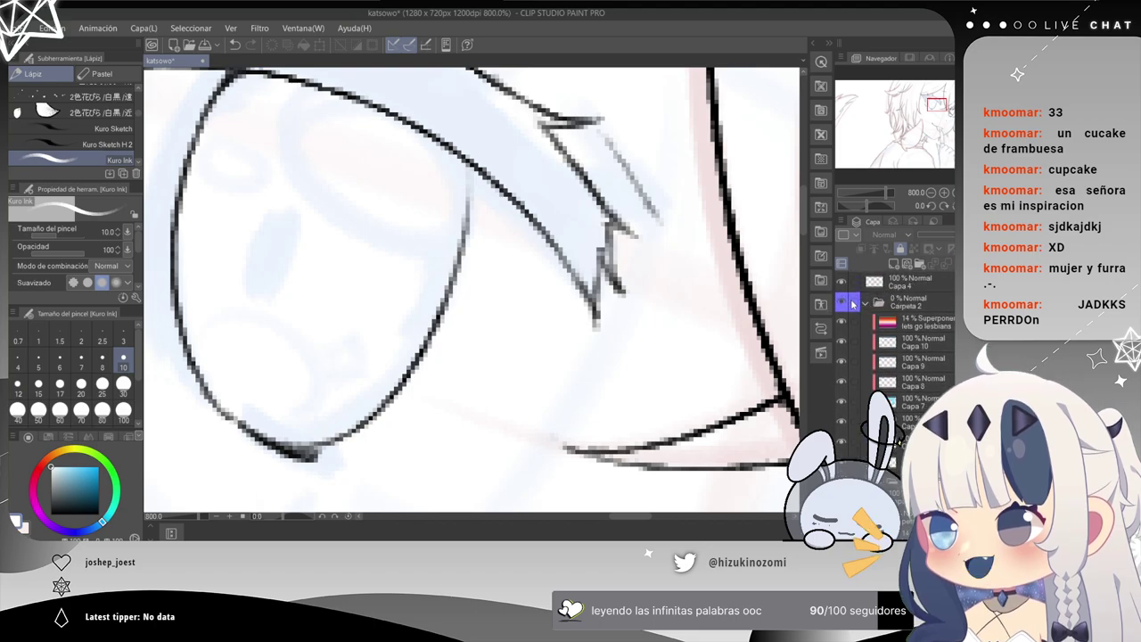
Restore the opacity of folder Carpeta 2 to 100 % and select layer Capa 28.
click(854, 304)
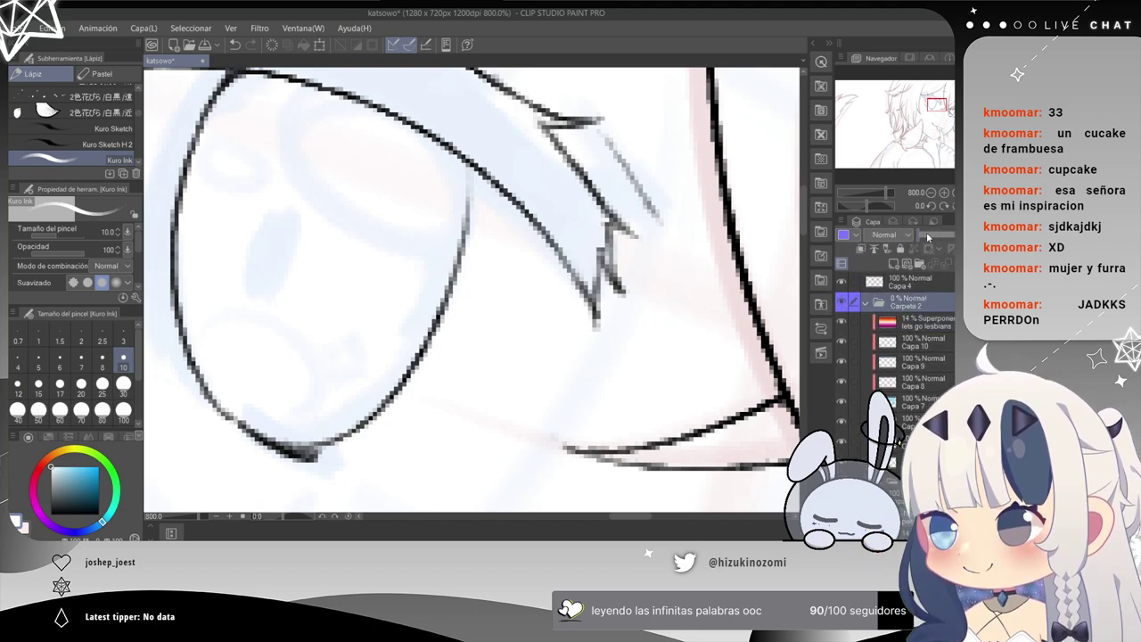
drag(927, 236, 954, 235)
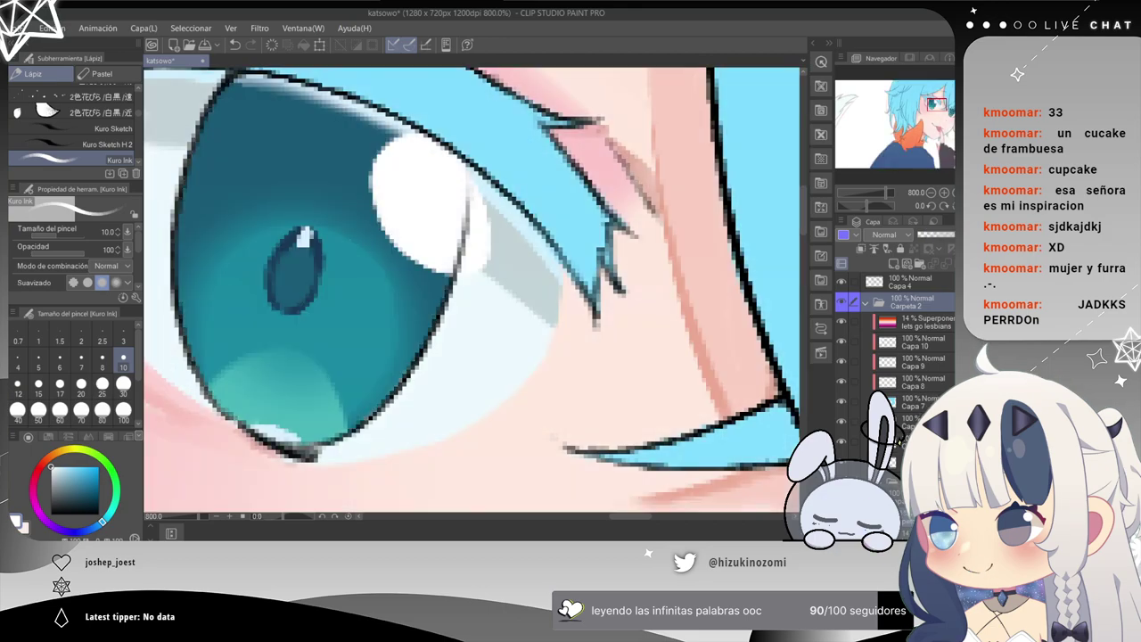
scroll(896, 375, down, 5)
scroll(900, 357, up, 2)
click(913, 361)
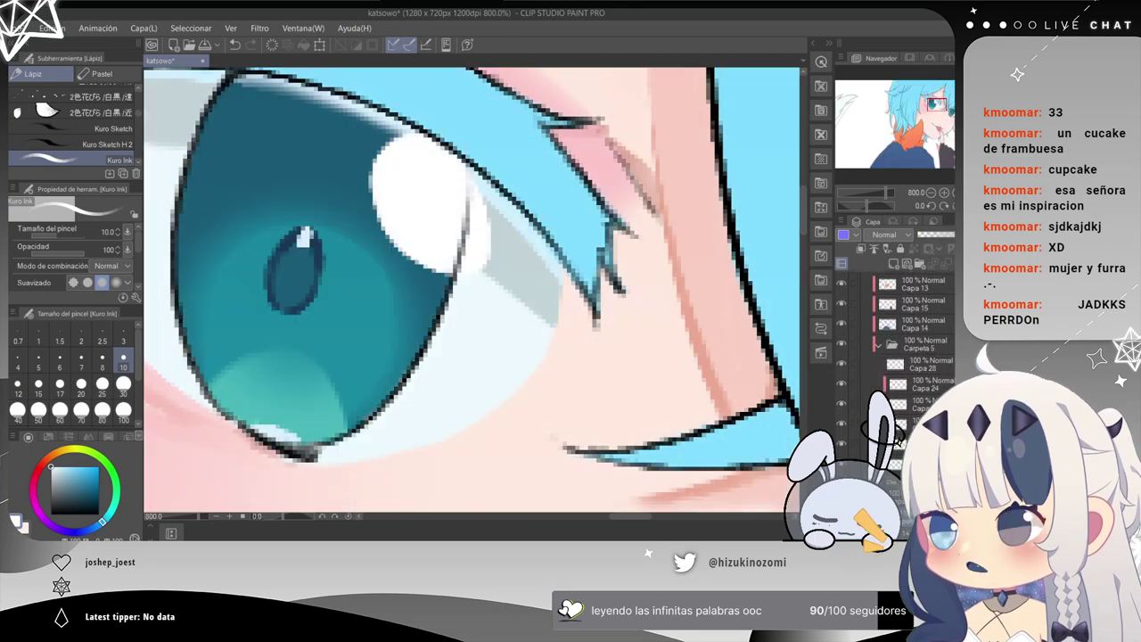
Try a small white oval highlight in the upper inner part of the larger iris at brush size 10.
drag(294, 227, 425, 260)
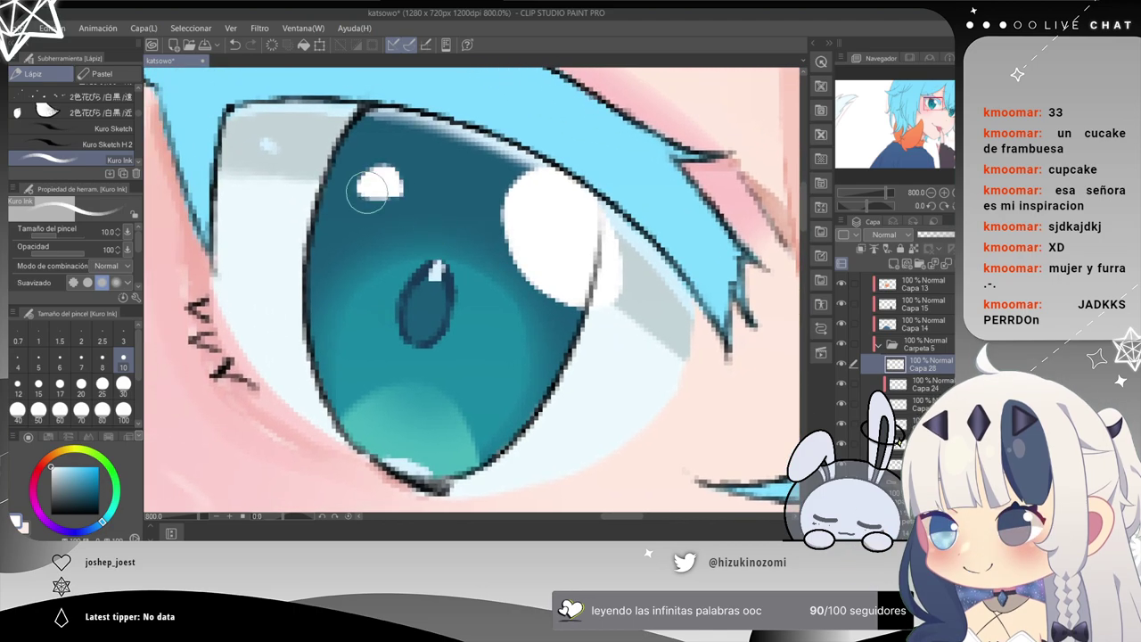
drag(368, 191, 376, 185)
scroll(410, 284, down, 4)
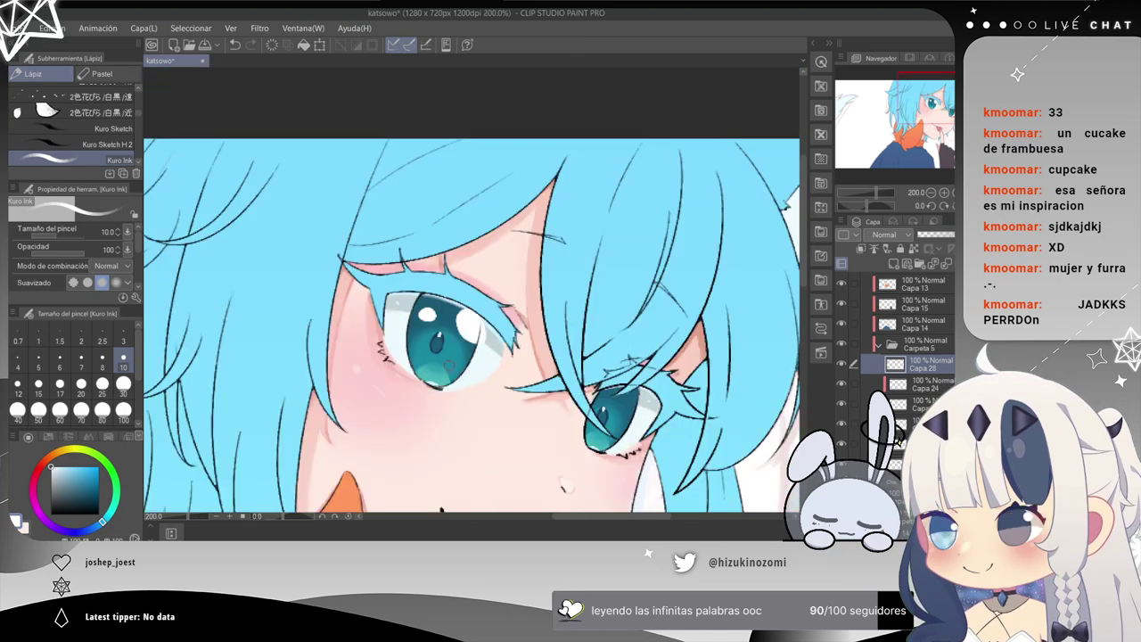
scroll(449, 364, up, 2)
scroll(446, 357, up, 2)
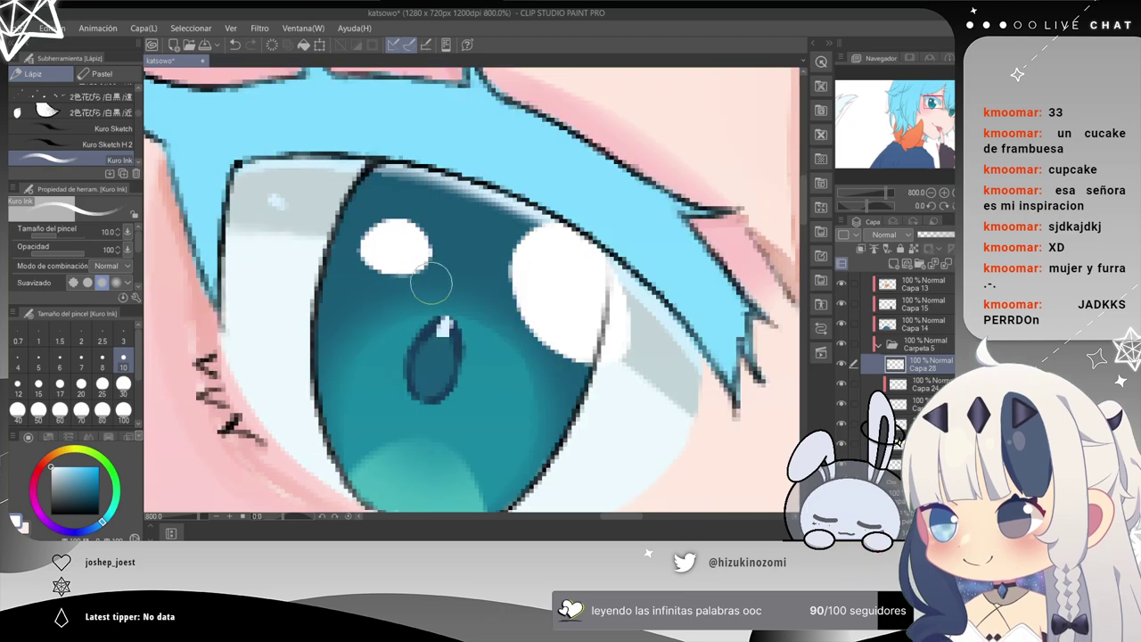
key(ctrl+z)
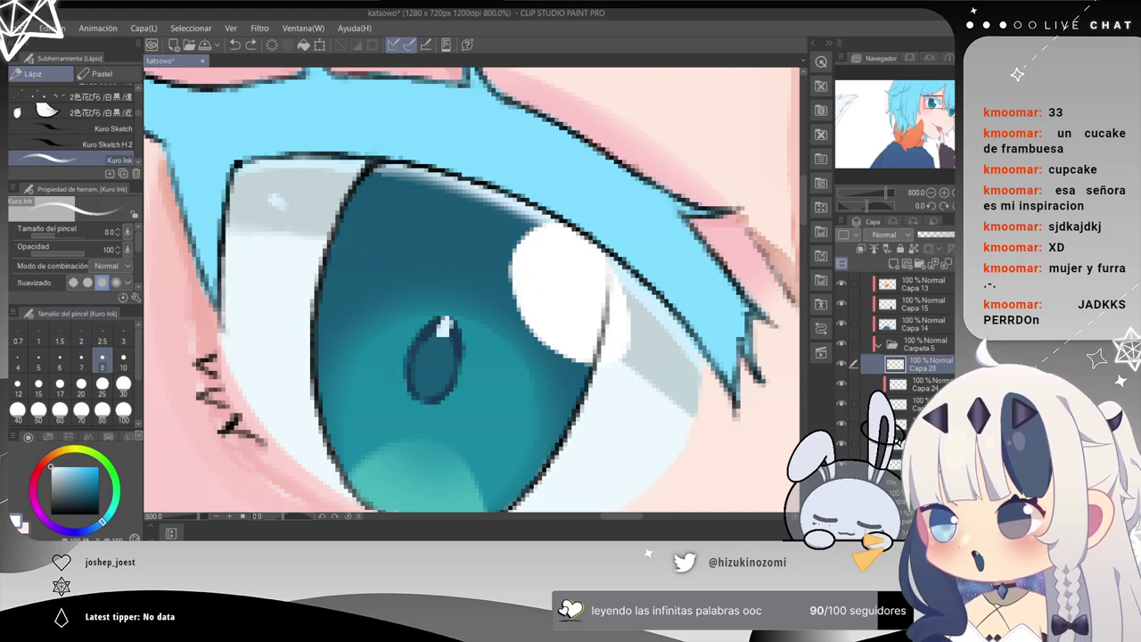
Paint a small white diamond highlight in the upper inner part of the larger iris with the Kuro Ink pencil at size 3.
key(e)
click(123, 367)
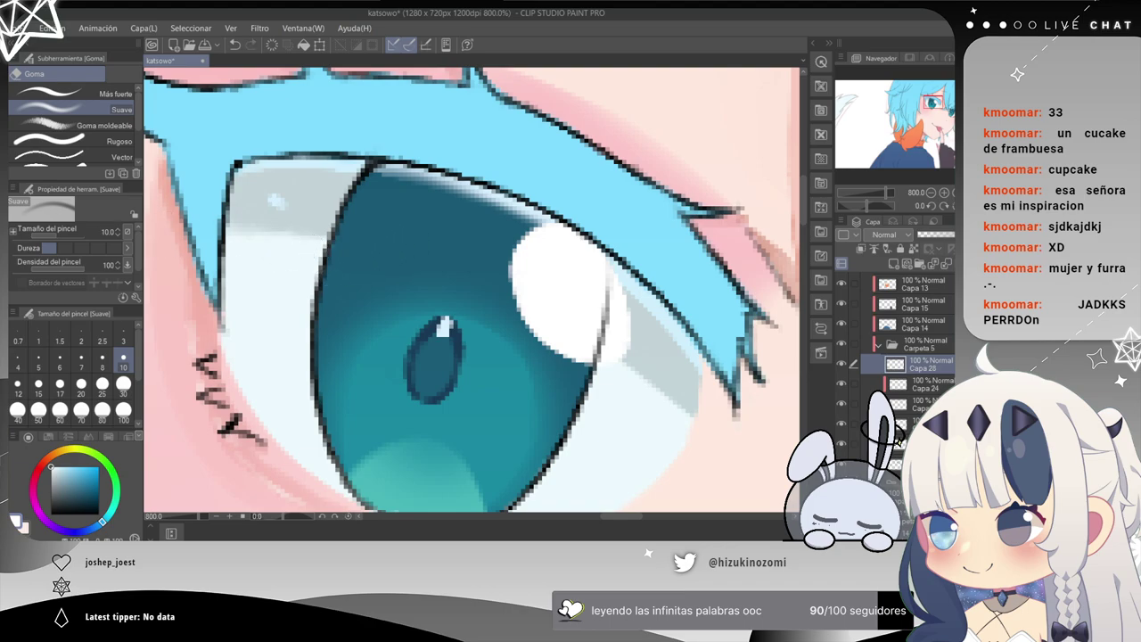
key(p)
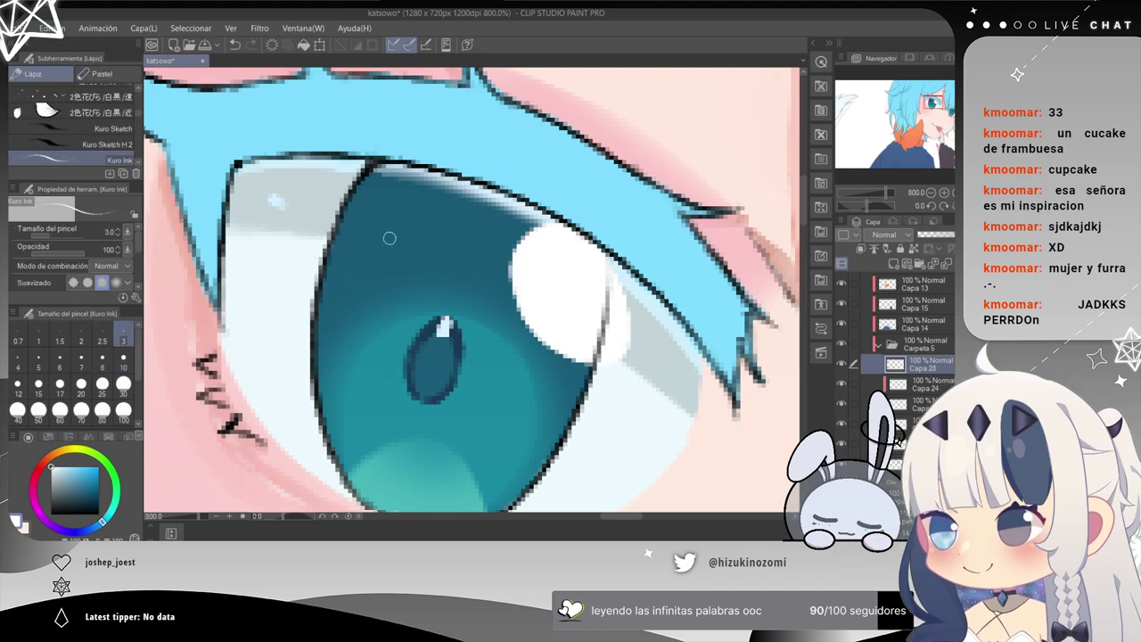
mouse_move(379, 241)
mouse_down()
mouse_move(406, 241)
mouse_move(401, 223)
mouse_move(383, 234)
mouse_move(394, 221)
mouse_move(414, 249)
mouse_up()
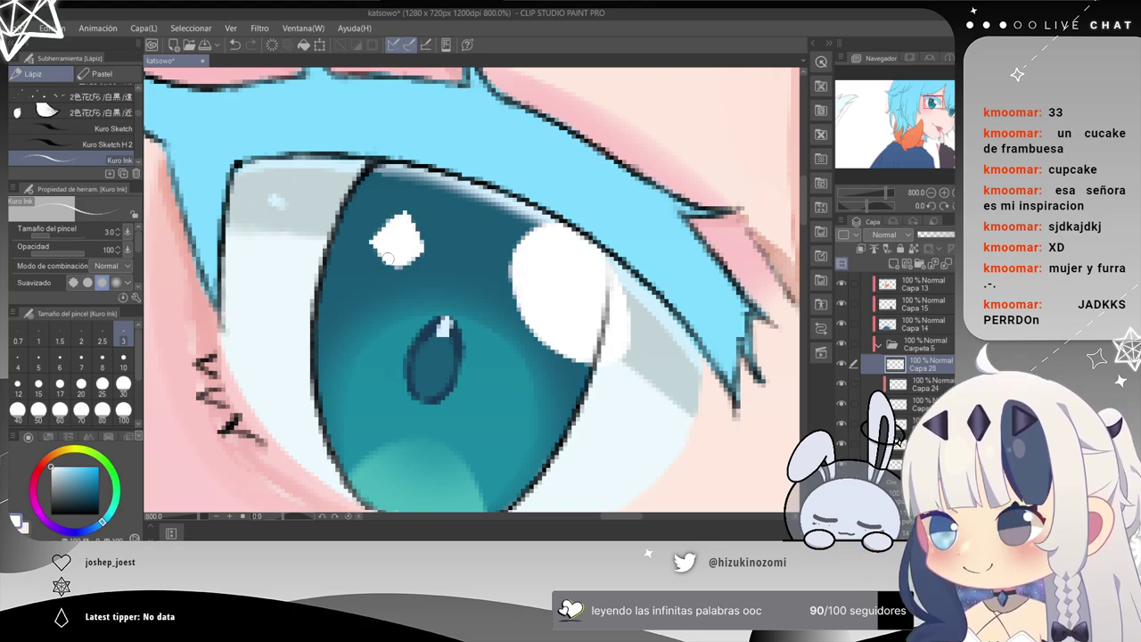
mouse_move(389, 261)
mouse_down()
mouse_move(407, 254)
mouse_move(397, 271)
mouse_up()
scroll(415, 235, down, 4)
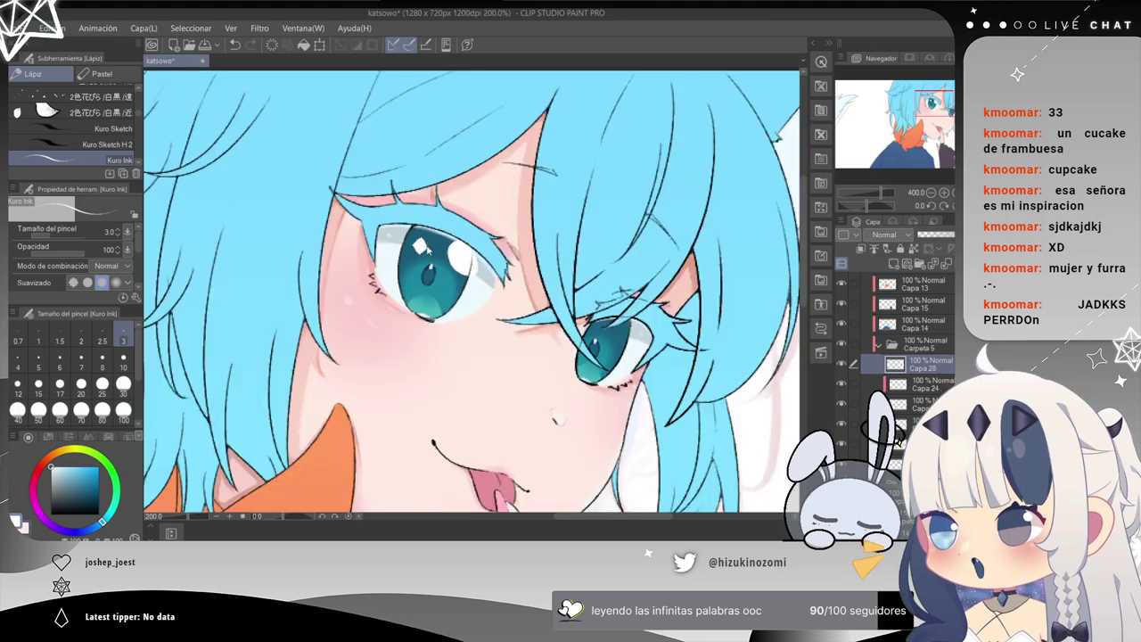
scroll(426, 240, up, 2)
scroll(426, 246, up, 2)
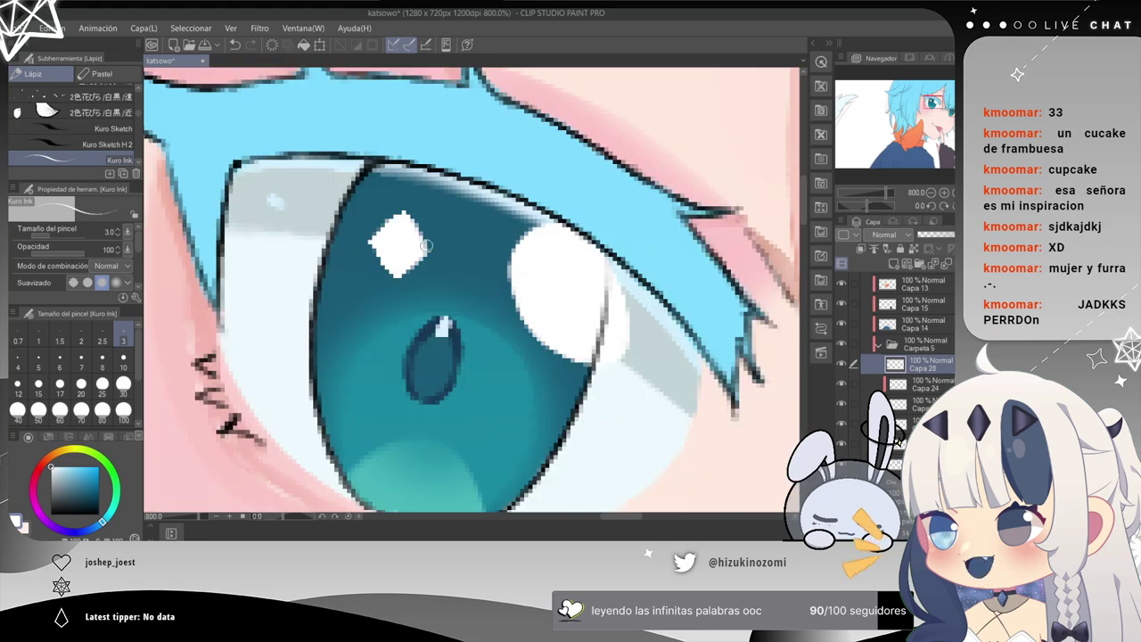
Try small white dots and an oval ring highlight along the lower part of the larger iris.
drag(572, 340, 558, 246)
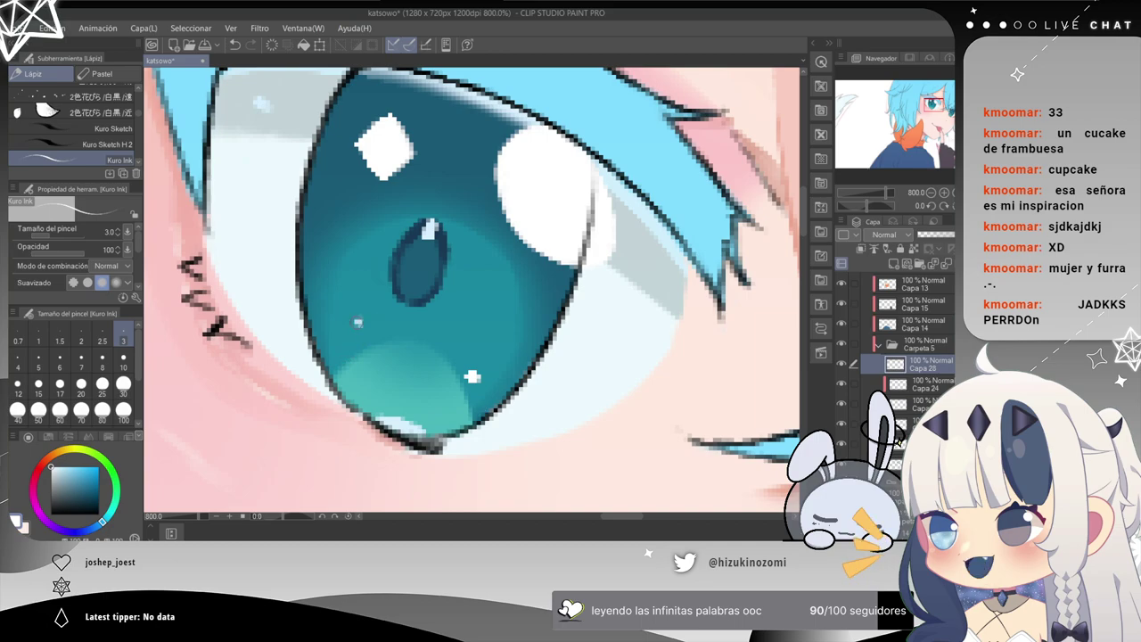
key(ctrl+z)
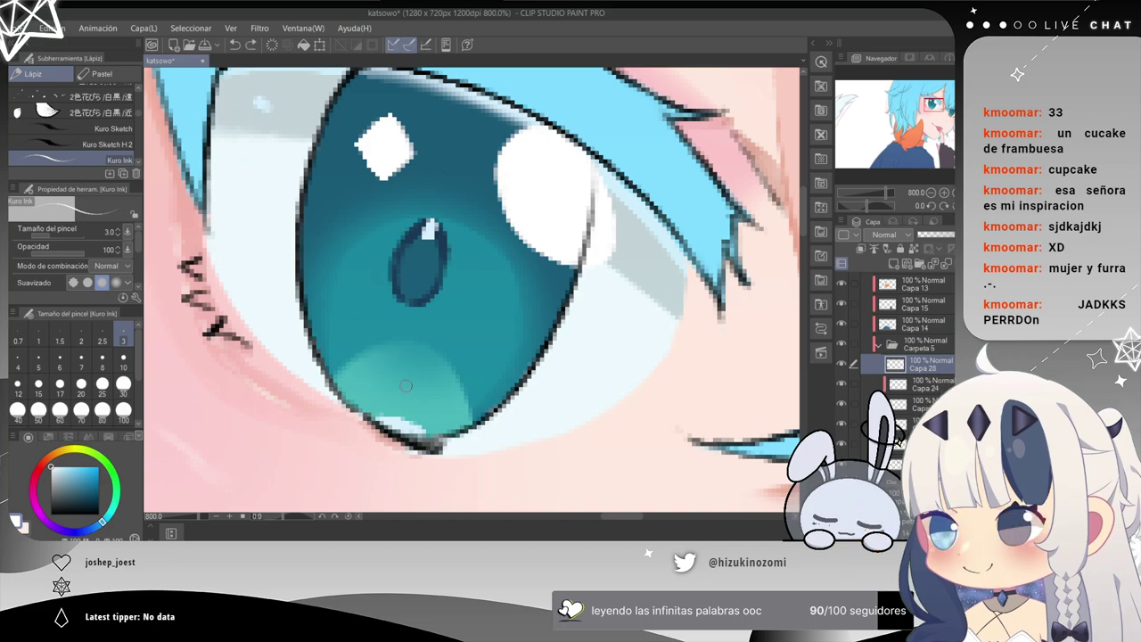
drag(332, 324, 361, 366)
key(ctrl+z)
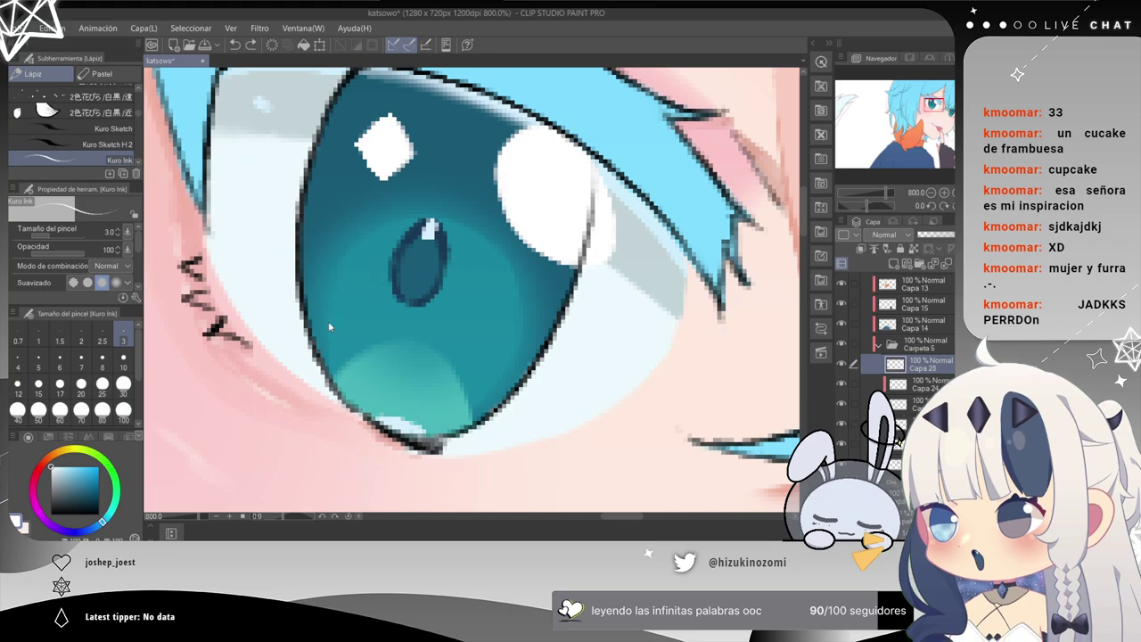
mouse_move(330, 361)
mouse_down()
mouse_move(331, 343)
mouse_move(354, 365)
mouse_move(346, 378)
mouse_move(318, 339)
mouse_move(332, 321)
mouse_up()
key(ctrl+z)
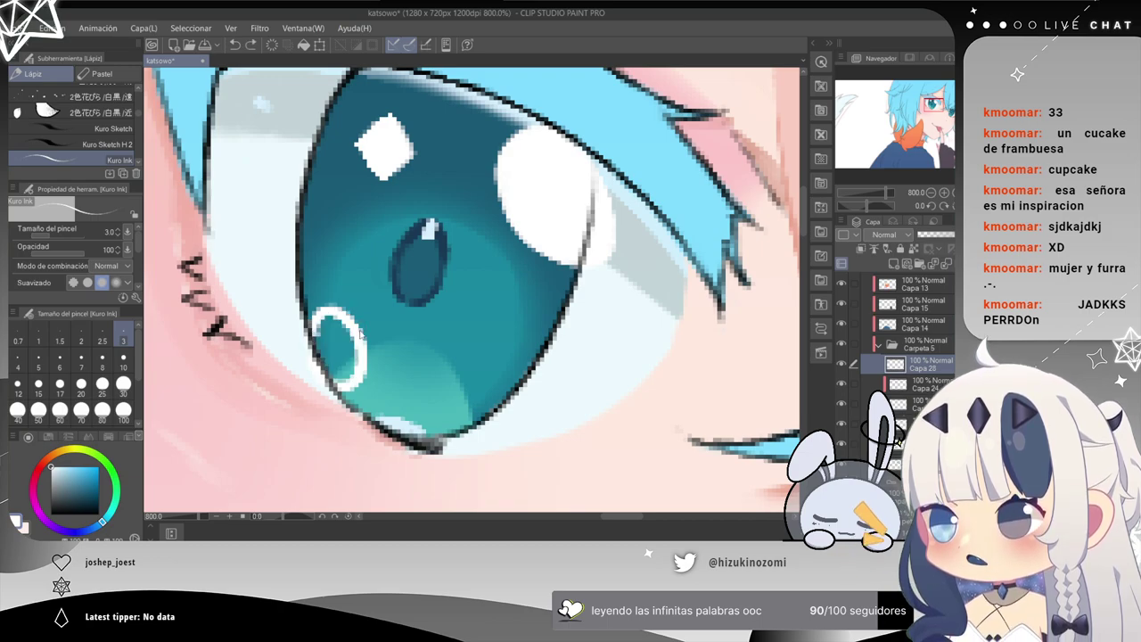
key(ctrl+z)
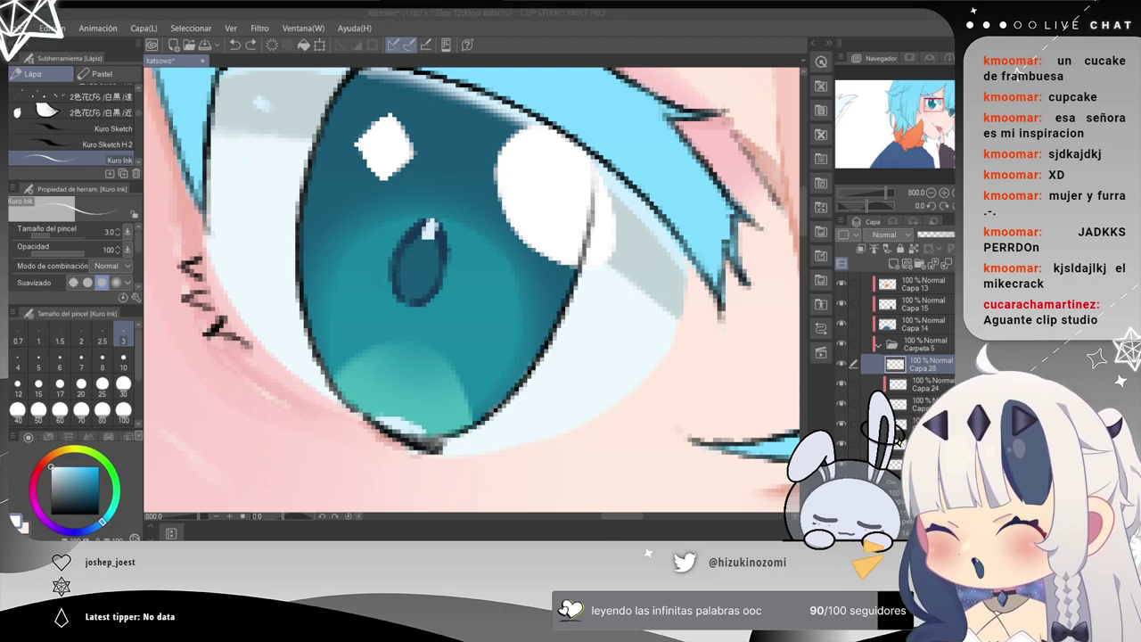
click(604, 496)
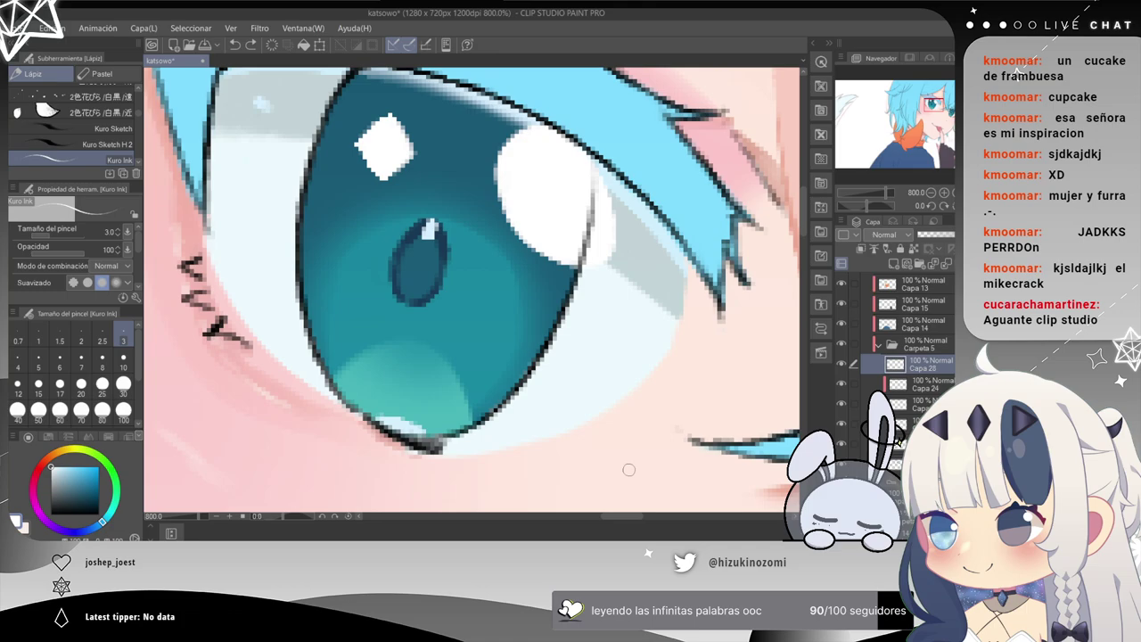
click(323, 344)
key(ctrl+z)
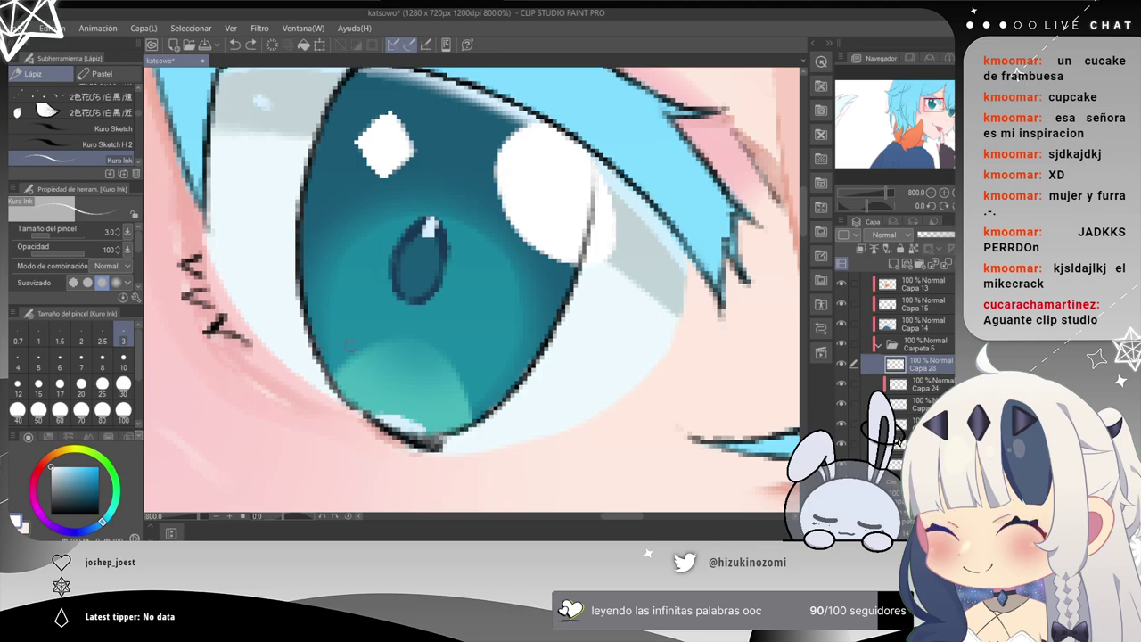
scroll(351, 346, down, 2)
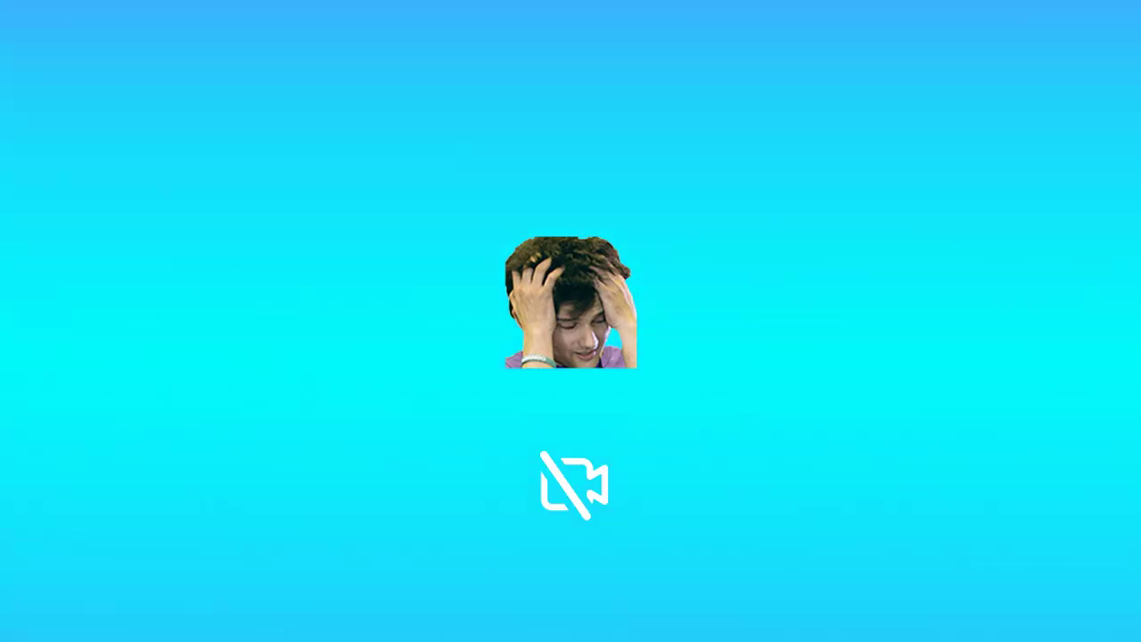
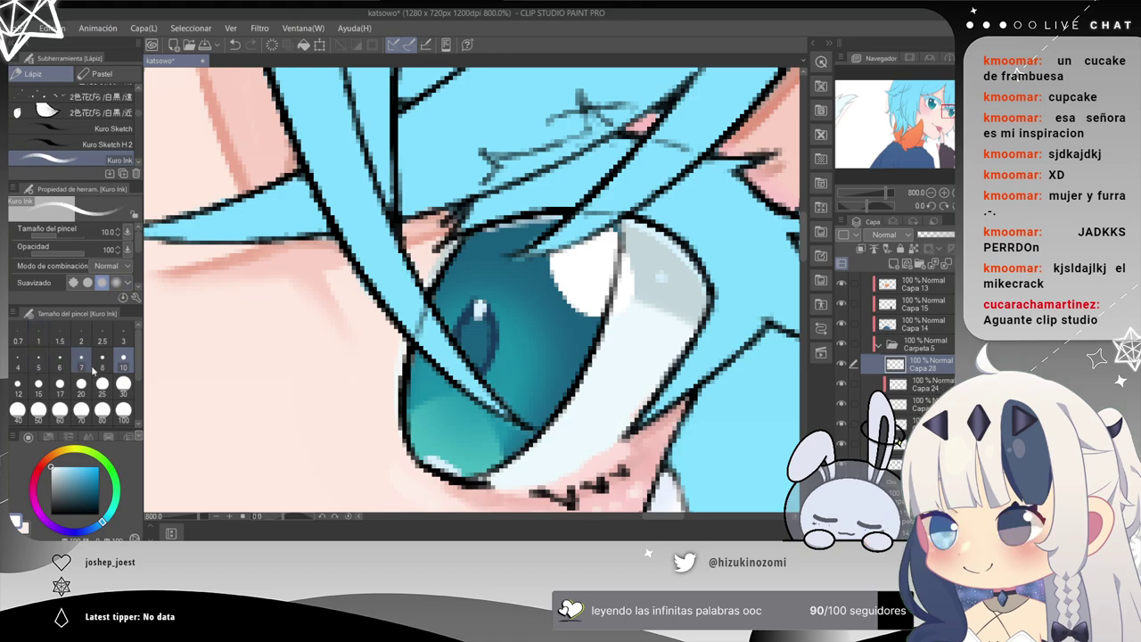
Set the brush size to 3 and try a small white highlight above the pupil of the smaller eye.
click(123, 337)
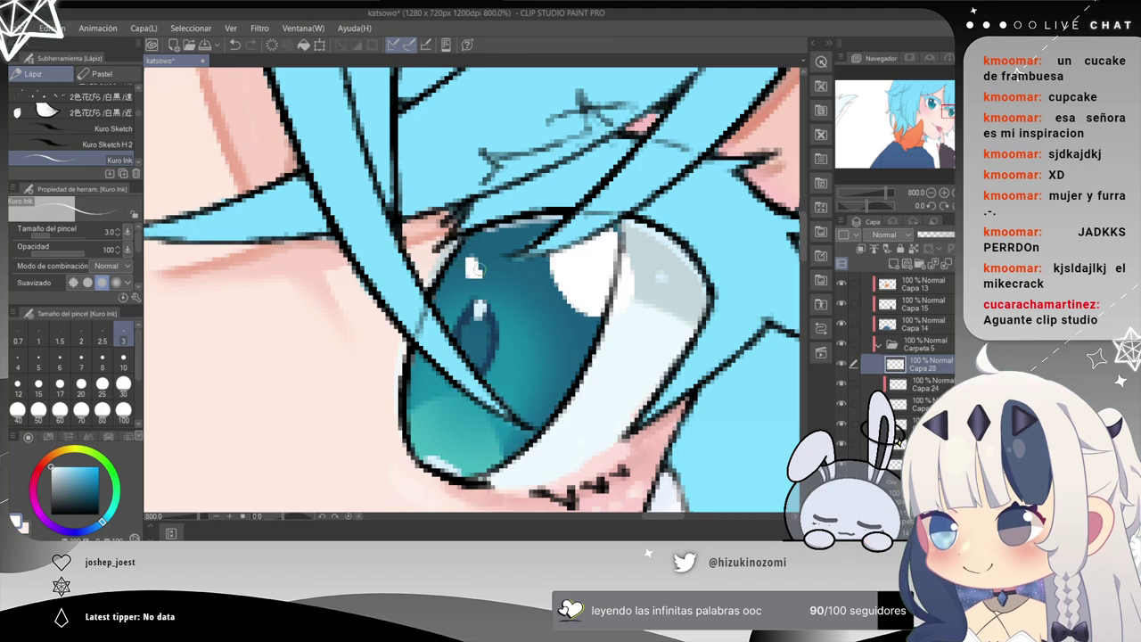
scroll(470, 270, down, 3)
scroll(502, 324, down, 2)
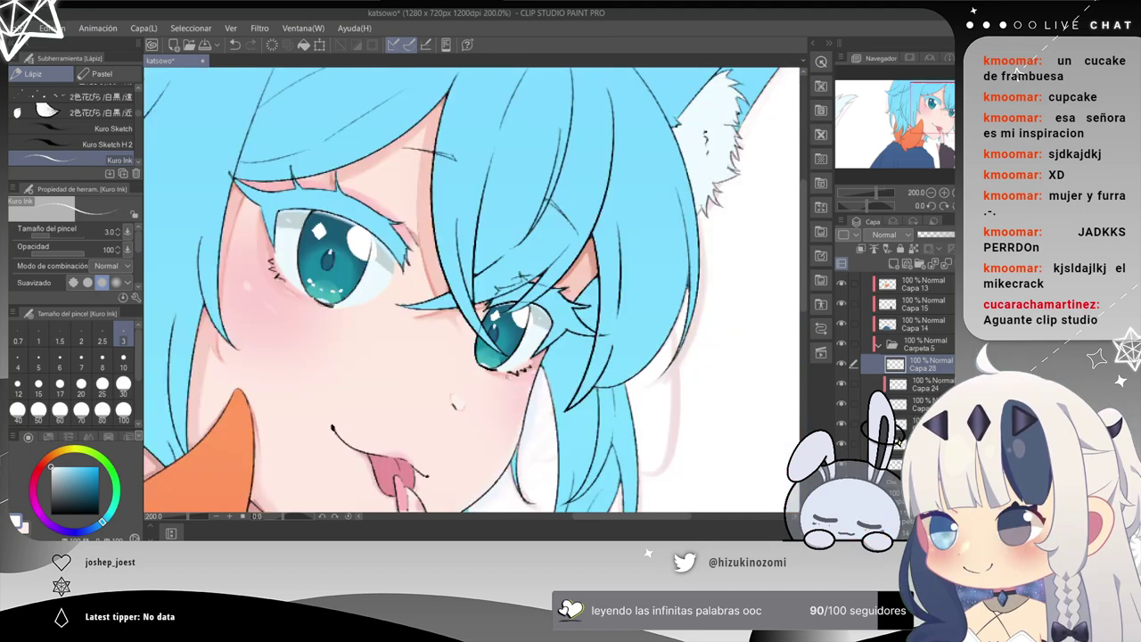
scroll(500, 361, up, 2)
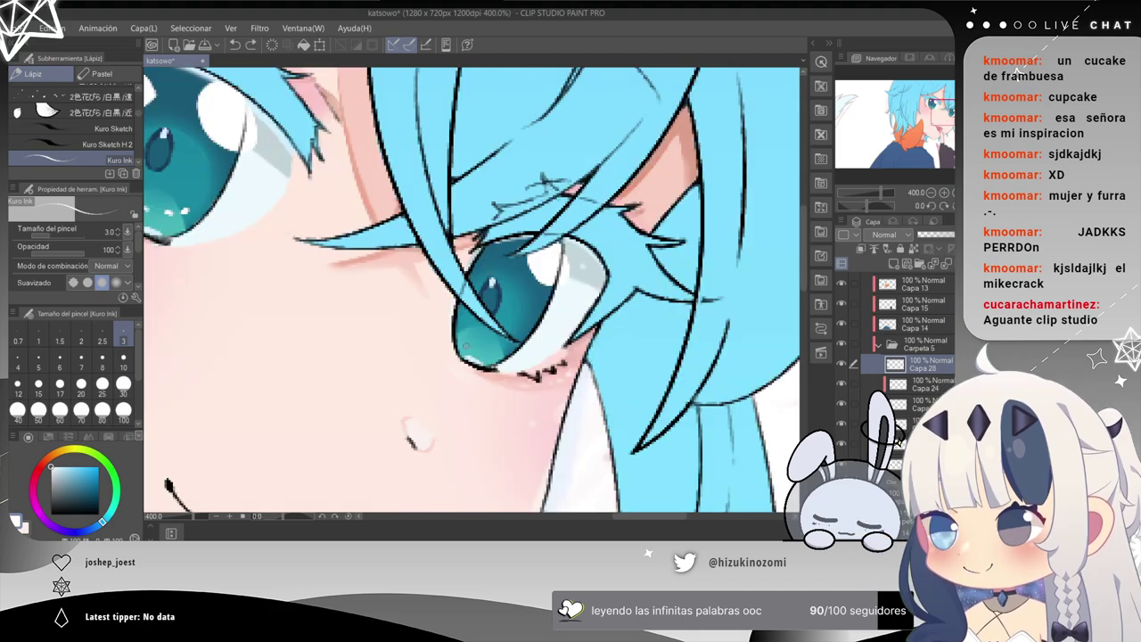
scroll(466, 346, up, 2)
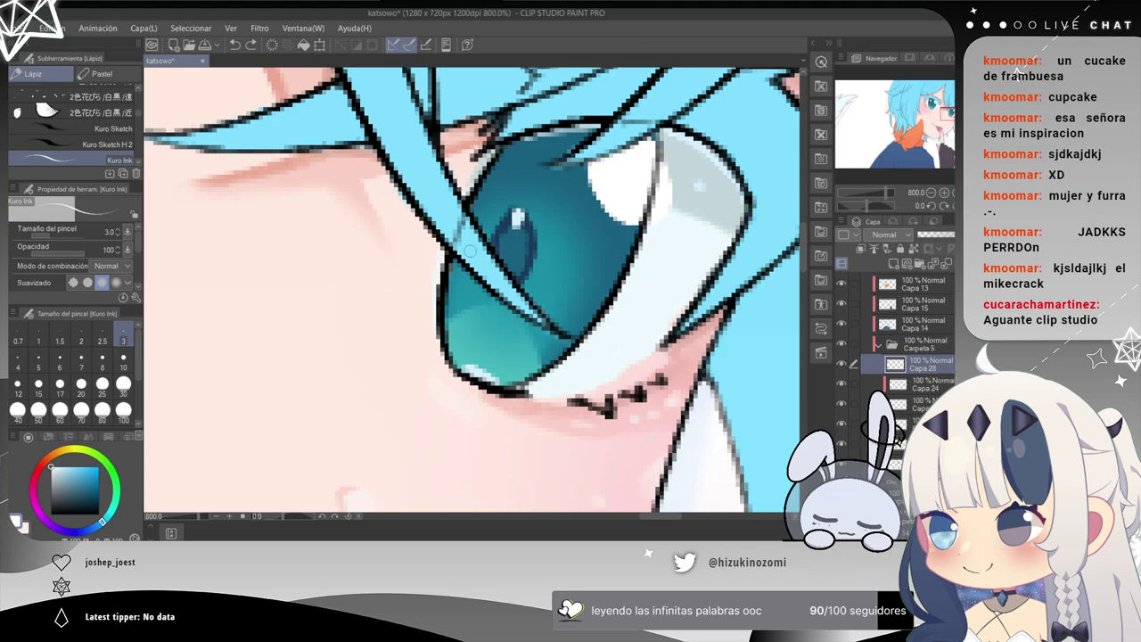
Try a small white highlight near the upper inner edge of the smaller iris and compare it with the larger eye.
click(495, 177)
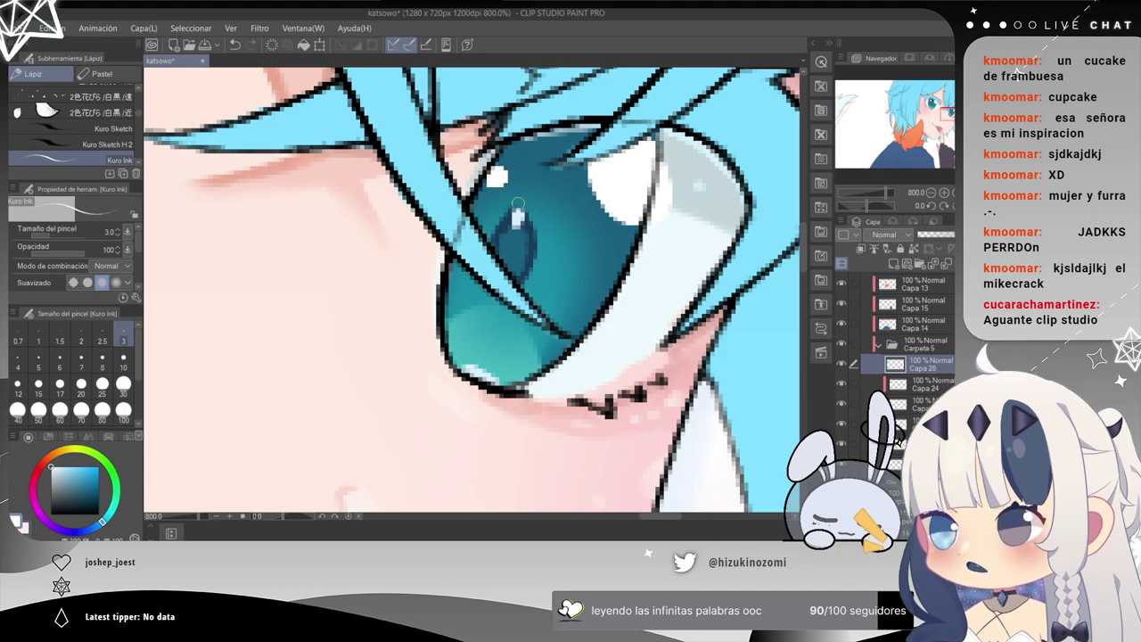
scroll(517, 201, down, 4)
scroll(474, 292, up, 2)
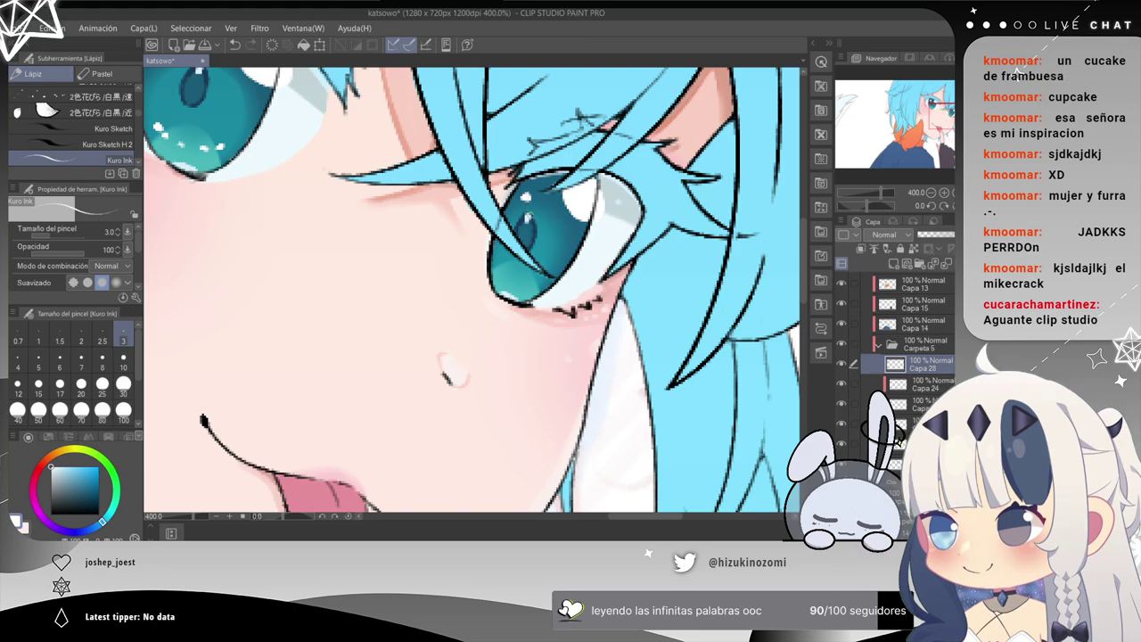
scroll(528, 208, up, 2)
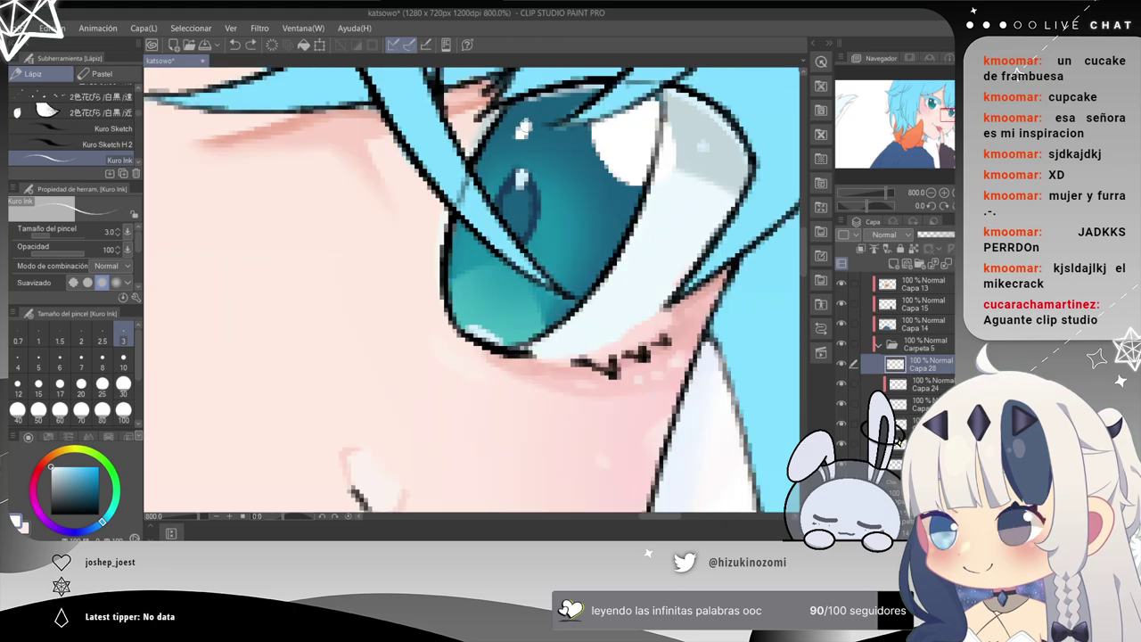
scroll(524, 138, down, 4)
scroll(504, 150, down, 1)
scroll(504, 150, up, 1)
scroll(526, 192, up, 4)
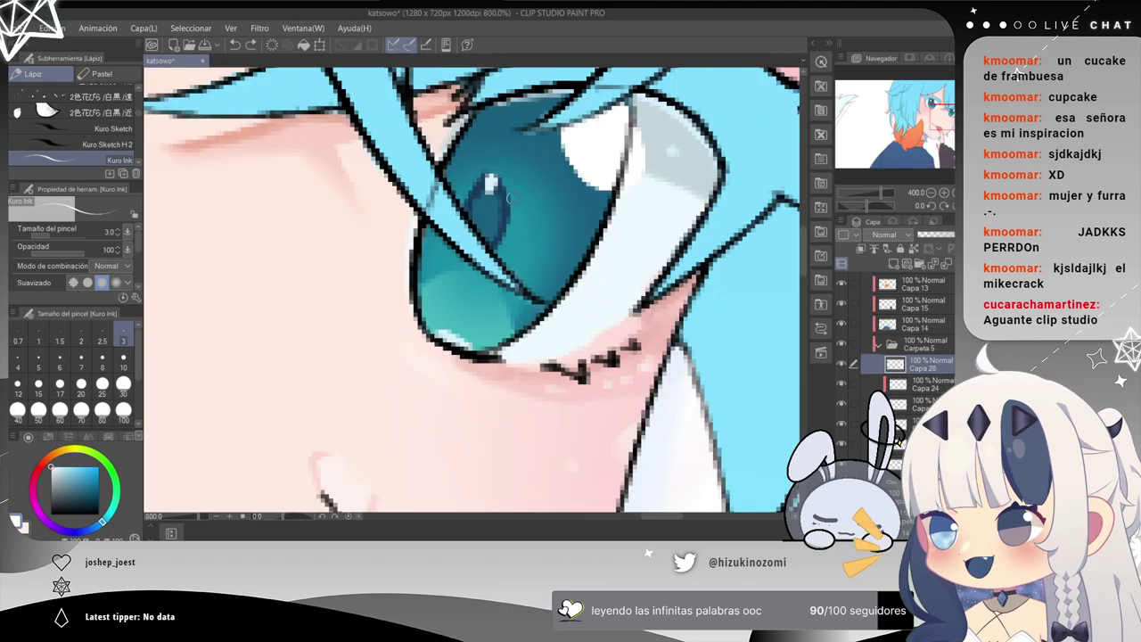
Paint a small white highlight at the upper inner edge of the smaller iris, beside the hair strand.
drag(486, 153, 454, 202)
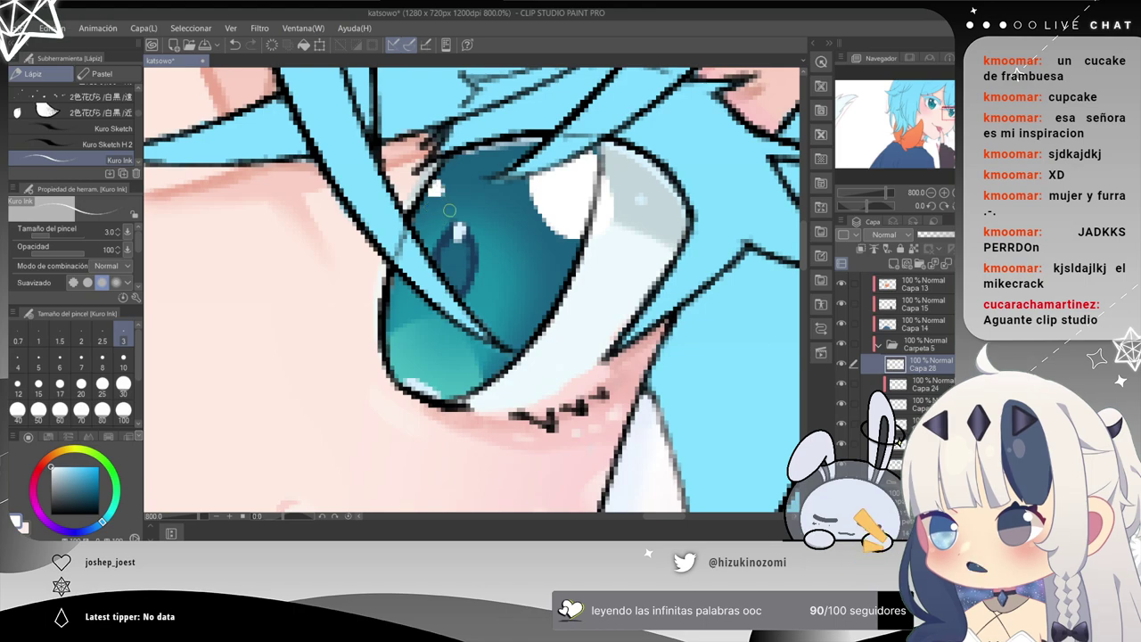
scroll(428, 267, down, 5)
scroll(421, 231, up, 5)
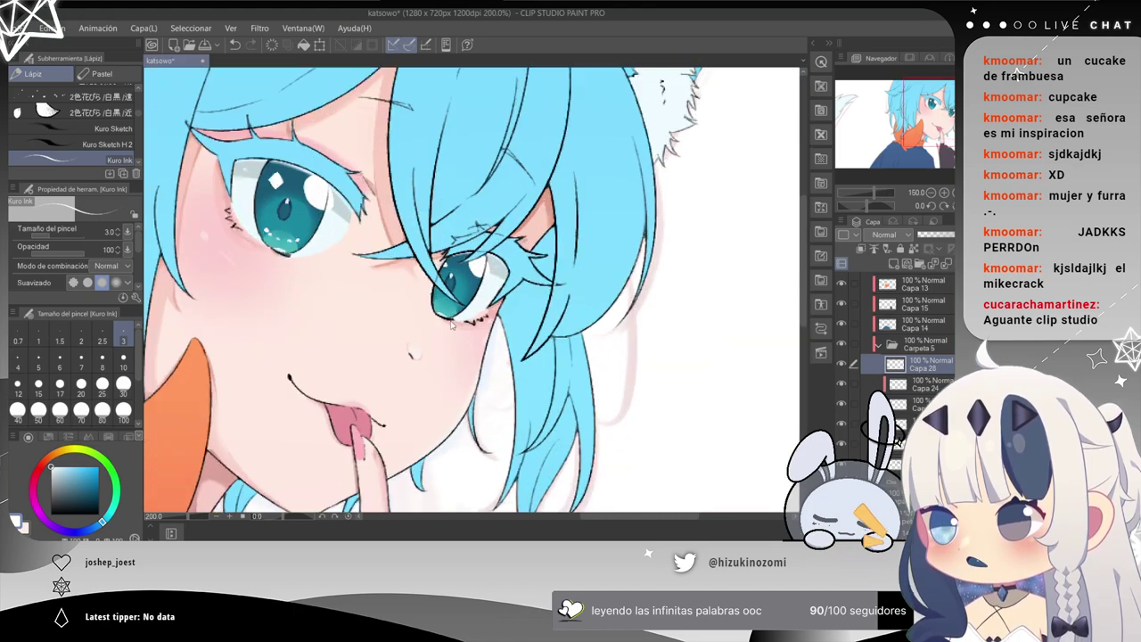
Dot a curved row of small white highlights across the lower part of the smaller iris.
click(430, 315)
click(434, 331)
mouse_move(444, 348)
mouse_down()
mouse_move(487, 358)
mouse_move(523, 341)
mouse_up()
scroll(529, 399, down, 5)
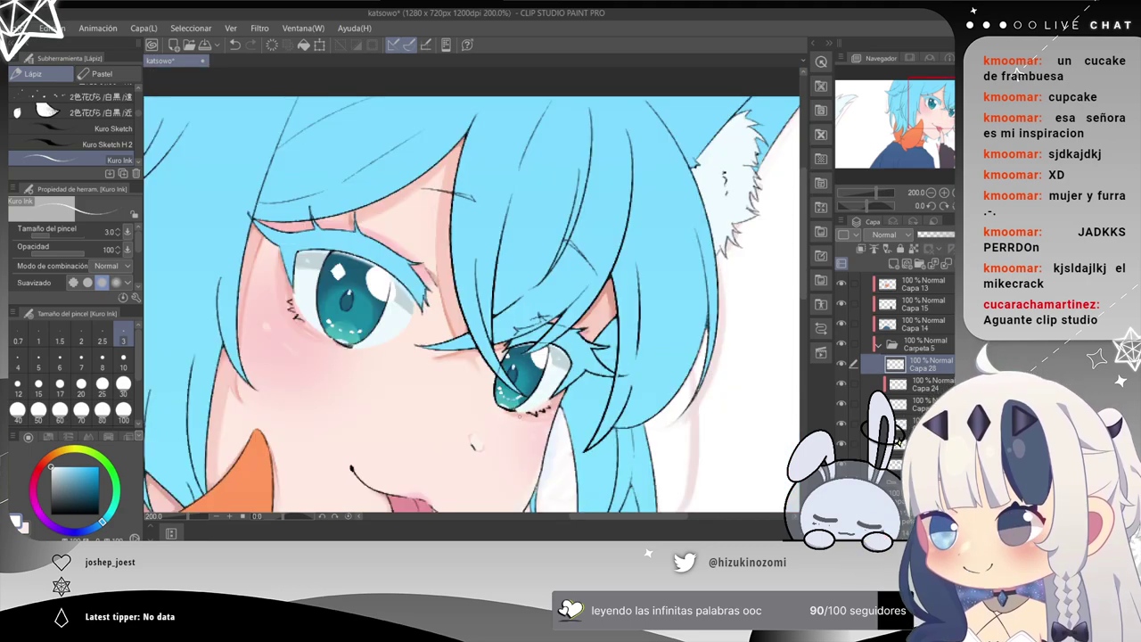
scroll(473, 390, up, 5)
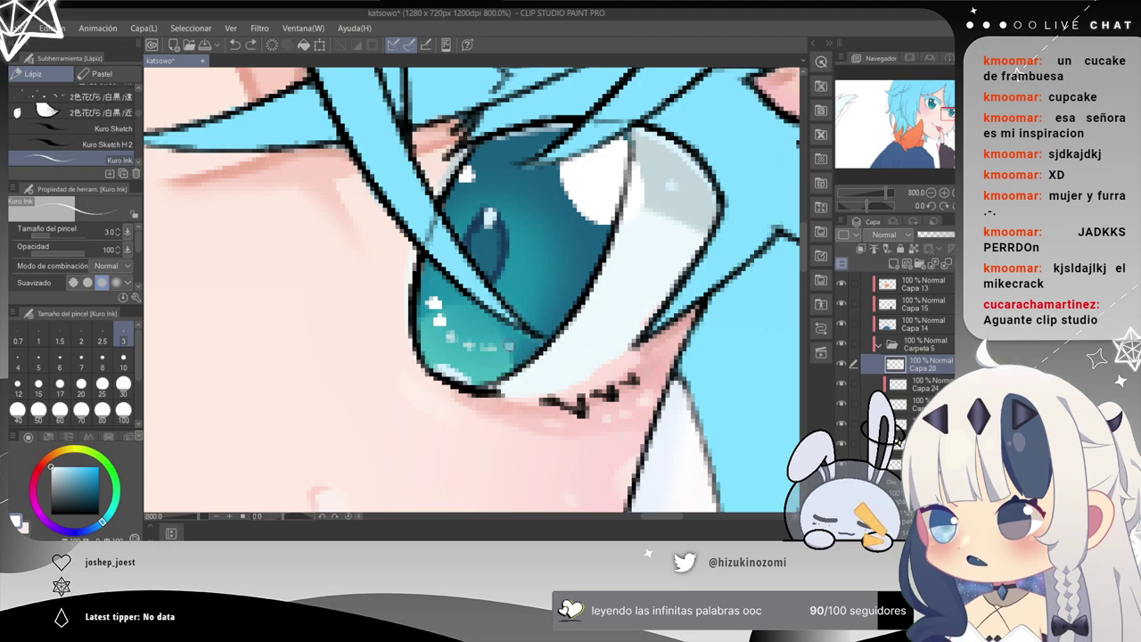
Try Oscurecer, Superponer, Luz fuerte, Claro suave, Añadir (brillo) and a lower opacity on Capa 28, returning it to Normal at 100%.
scroll(268, 398, down, 4)
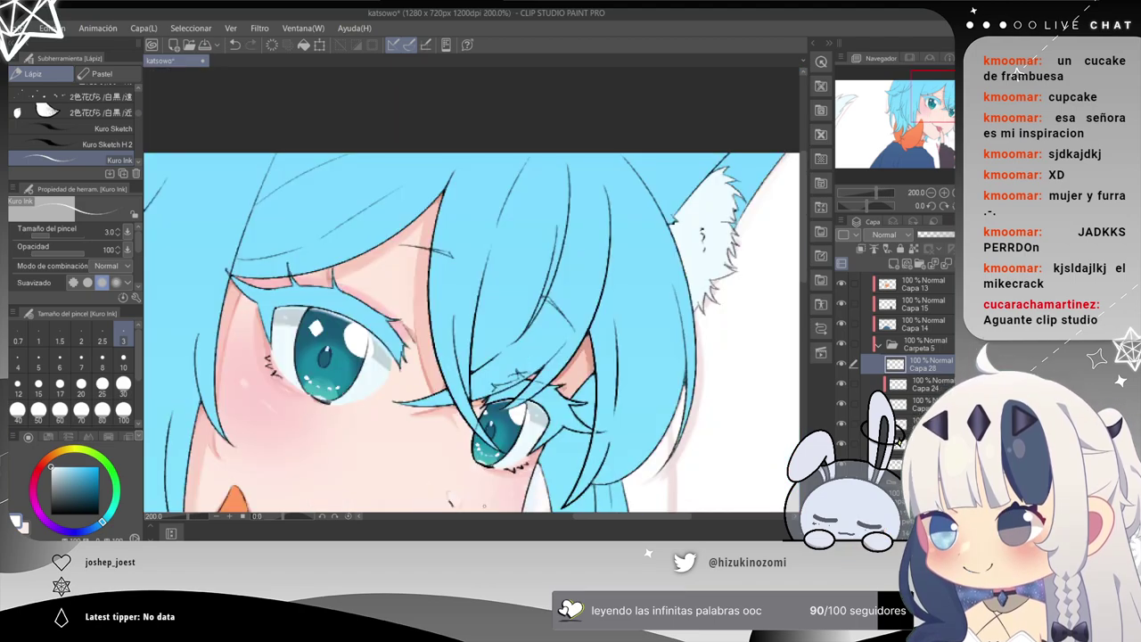
drag(416, 400, 392, 256)
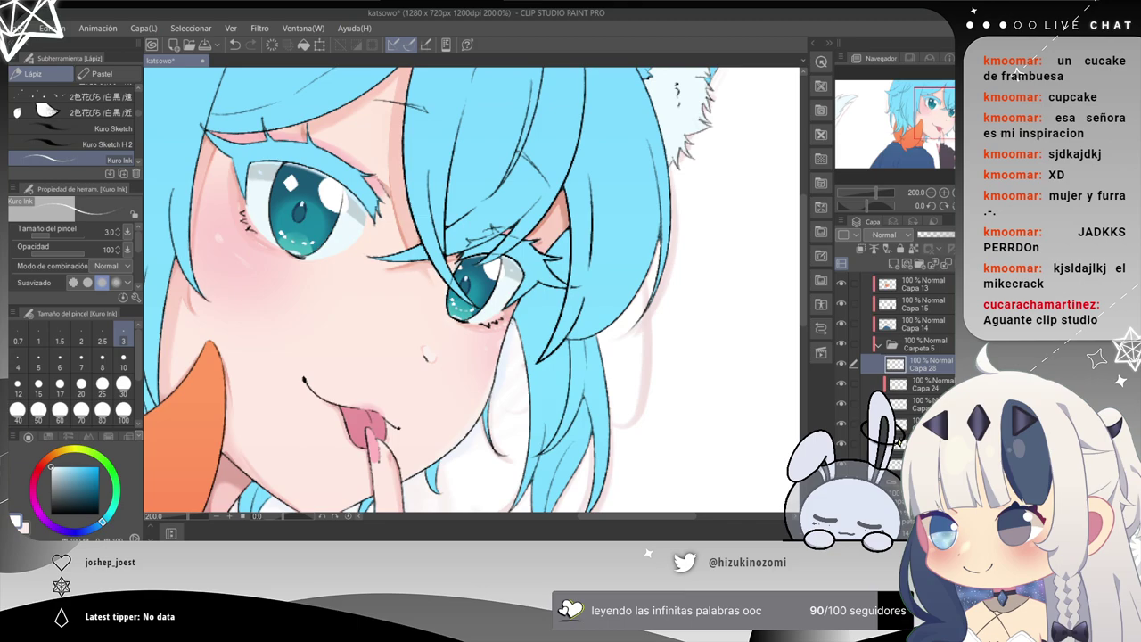
click(900, 235)
click(897, 266)
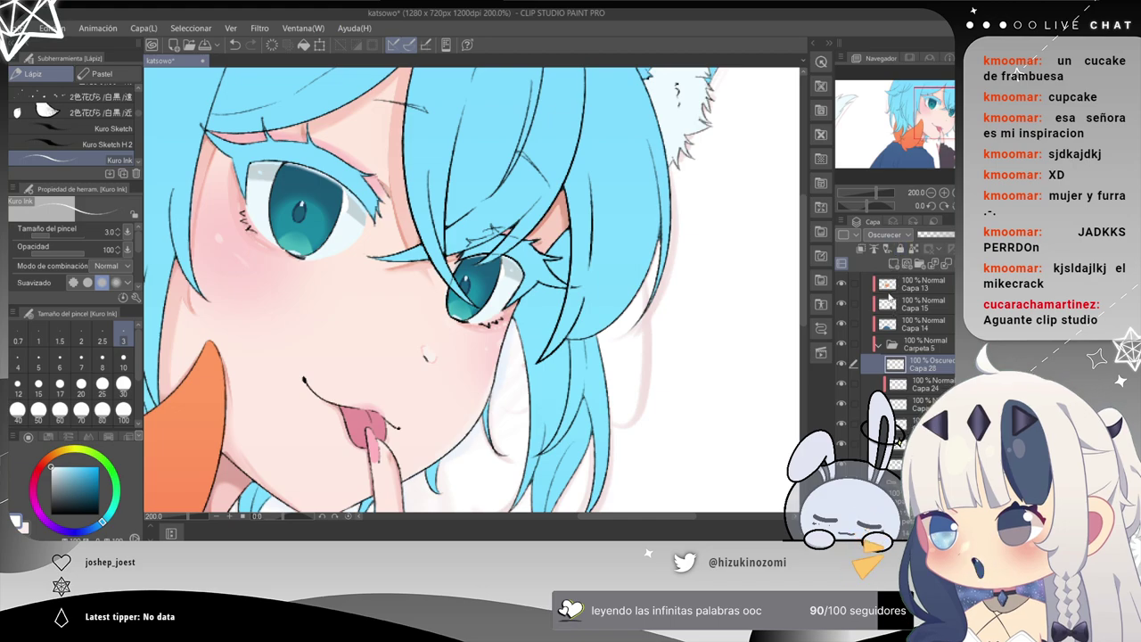
scroll(892, 237, down, 2)
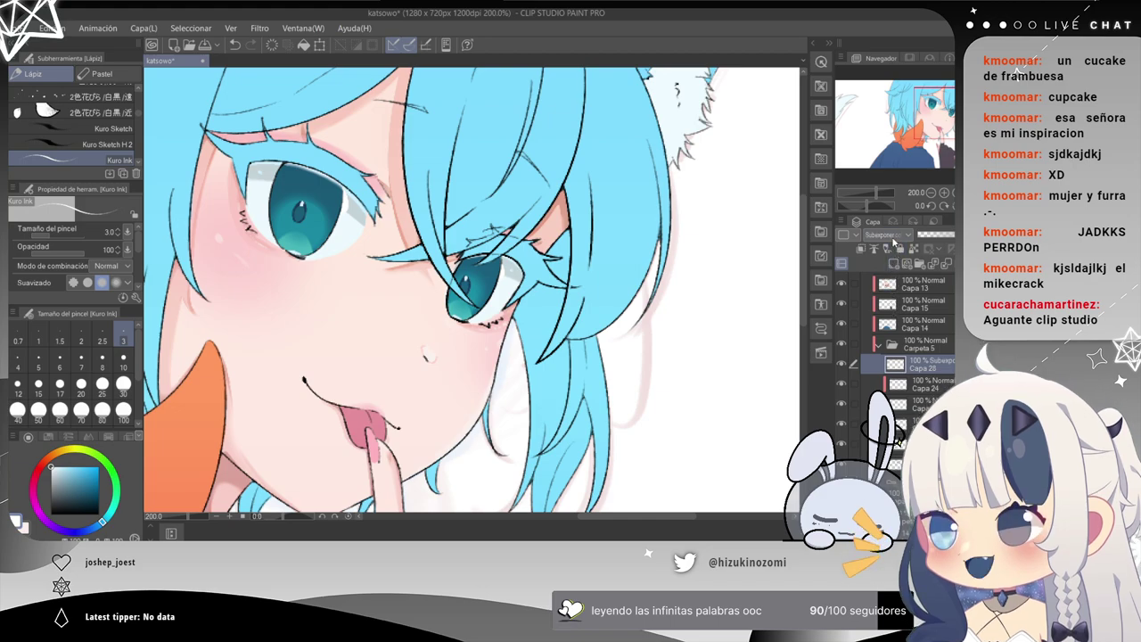
click(893, 385)
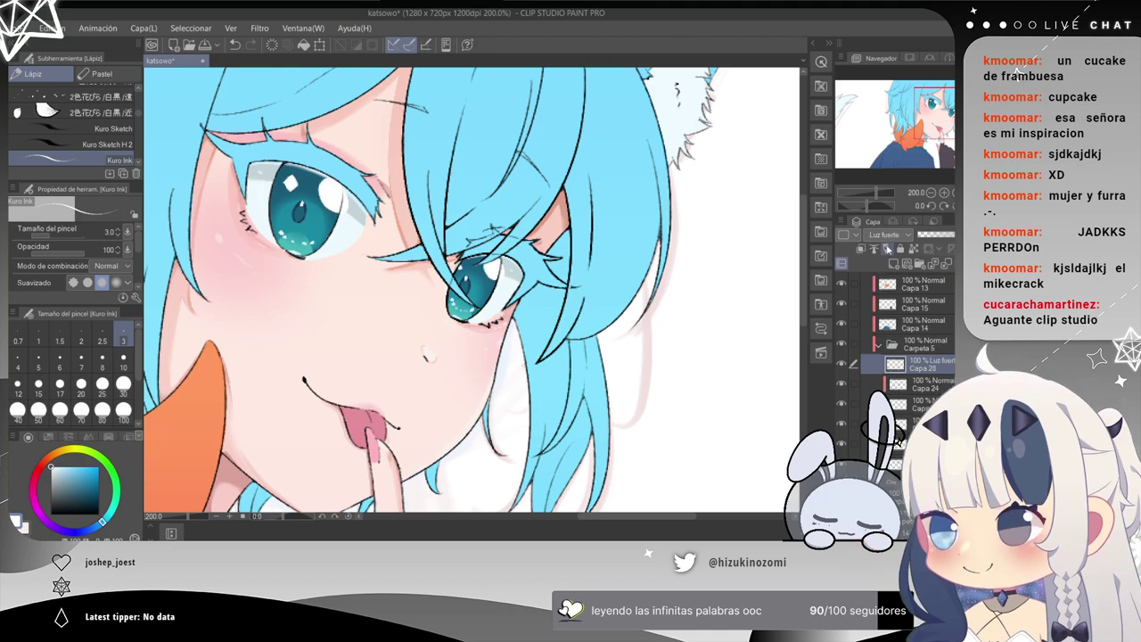
click(891, 355)
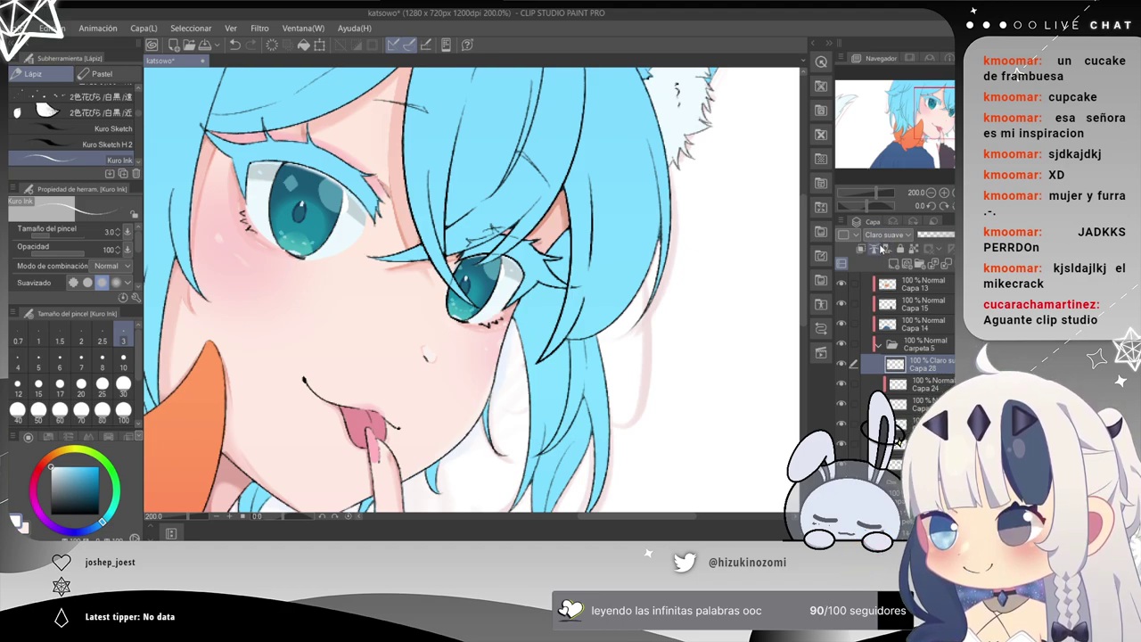
click(881, 342)
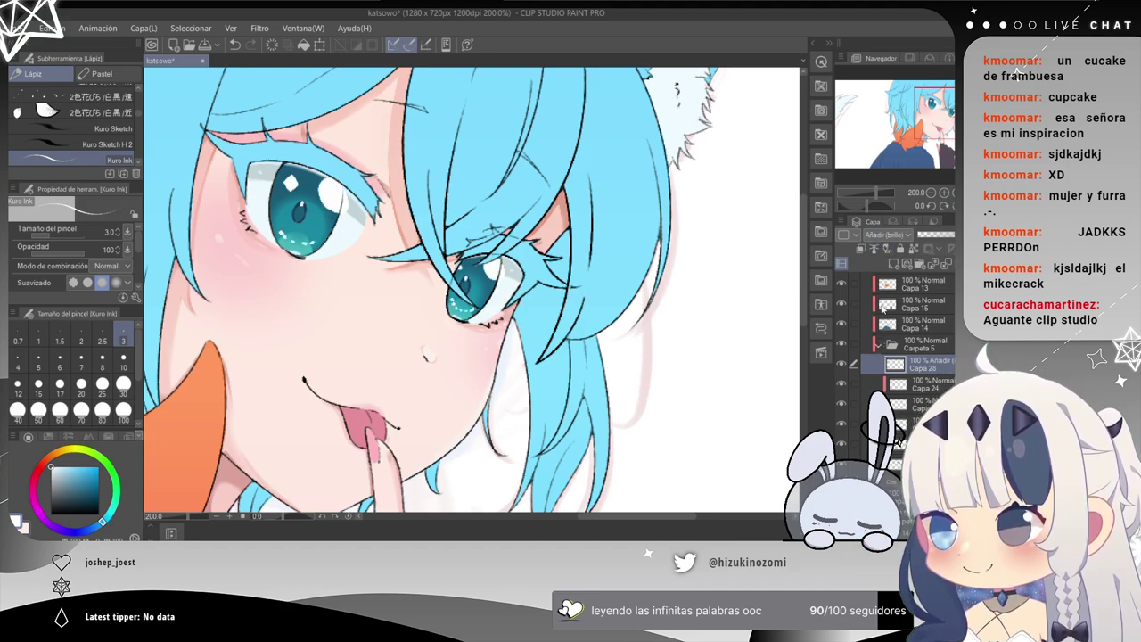
click(885, 247)
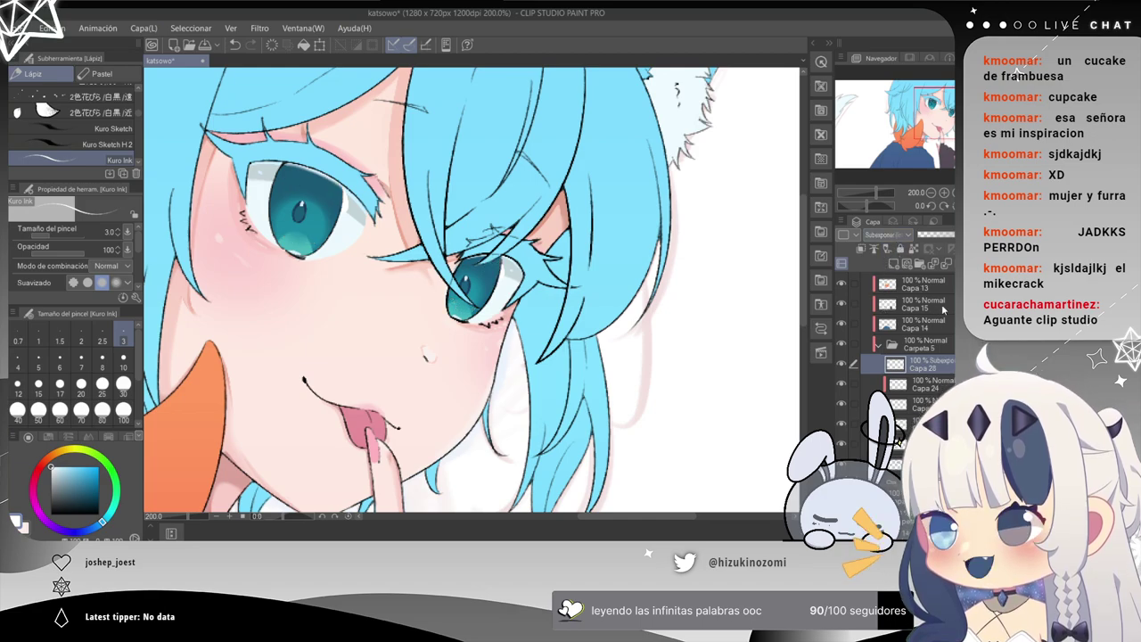
click(916, 245)
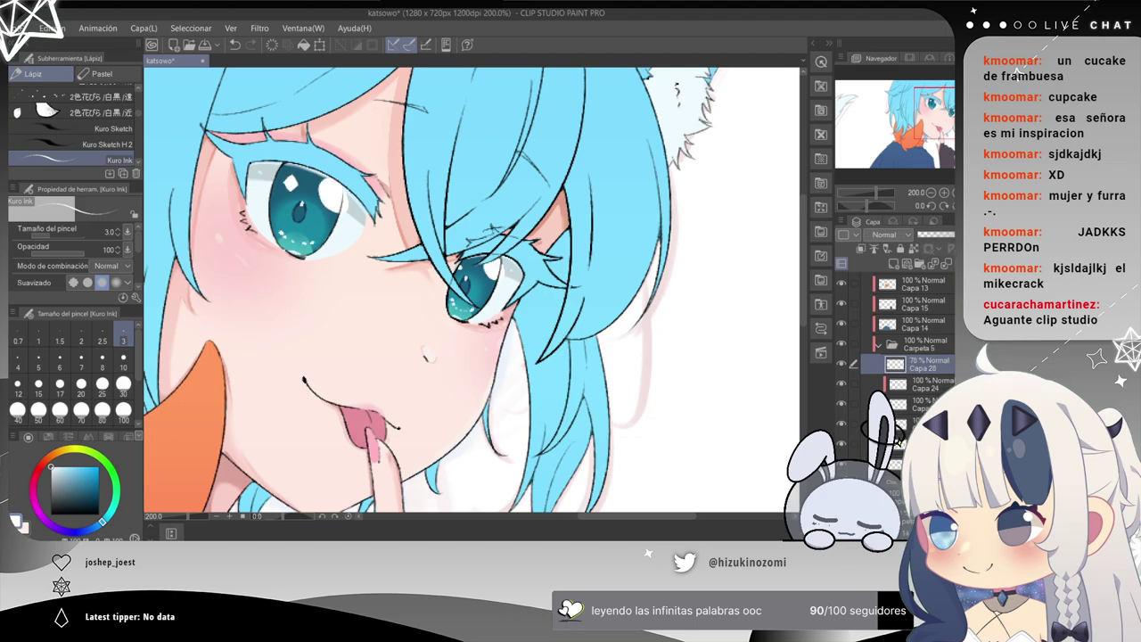
click(946, 234)
drag(947, 234, 958, 234)
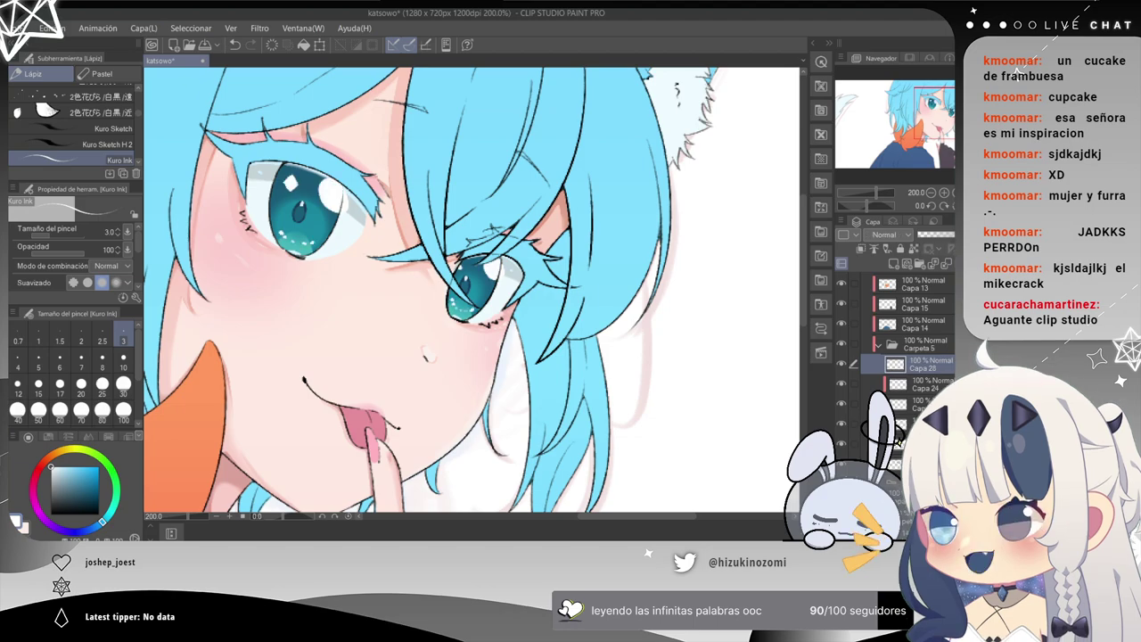
Soften the small white highlights low in the iris of the eye partly covered by hair, using the Suave eraser at size 10.
key(ctrl+plus)
key(ctrl+plus)
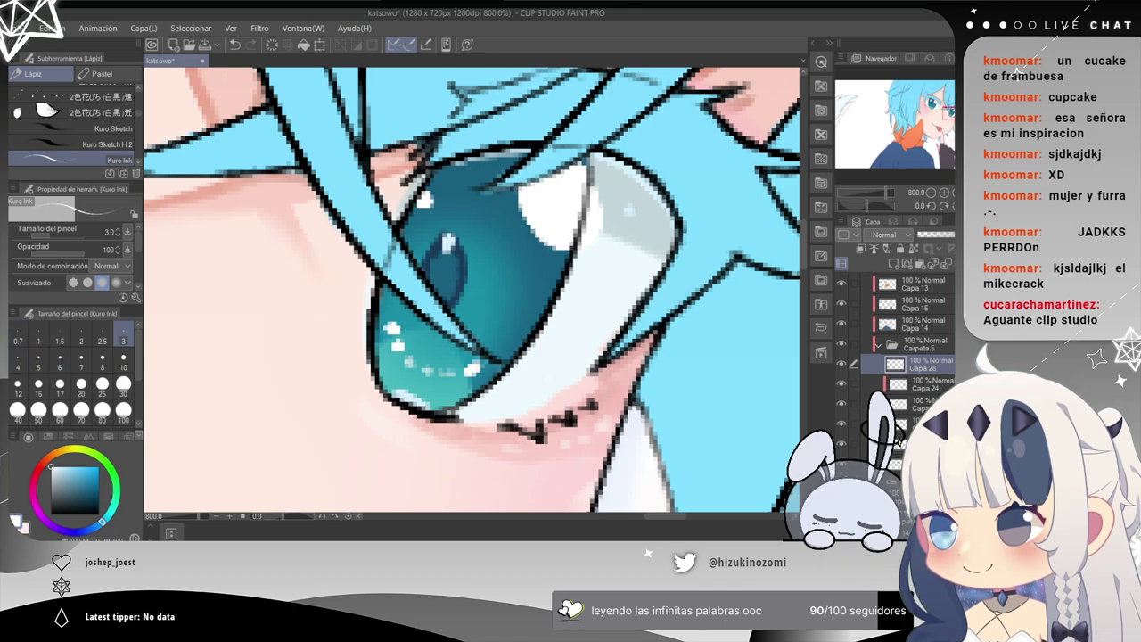
key(e)
click(396, 328)
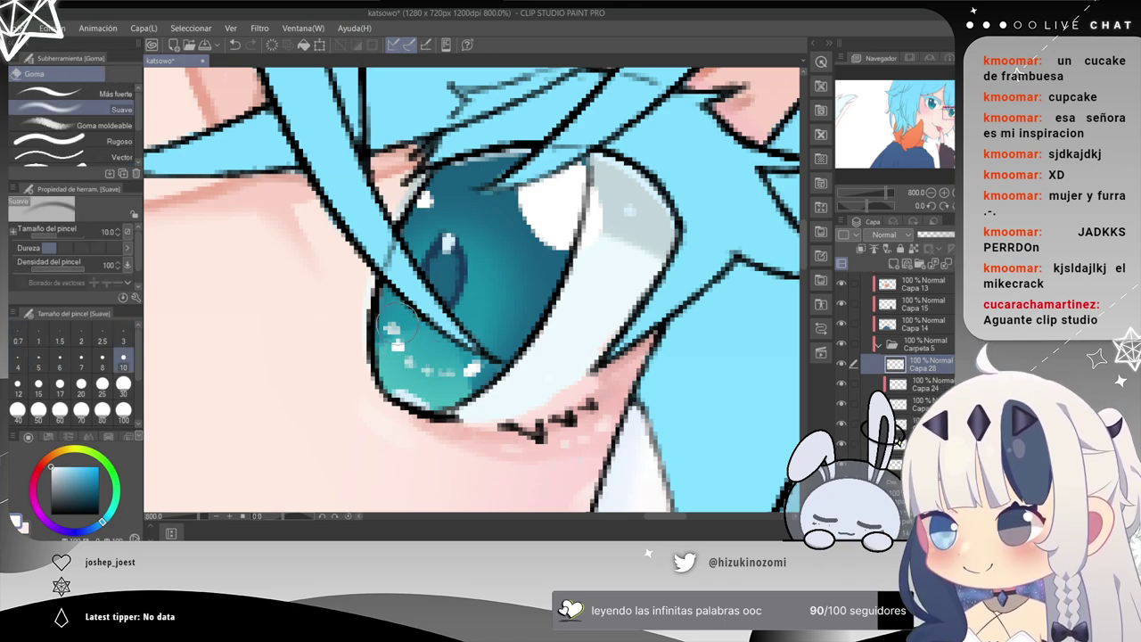
click(473, 364)
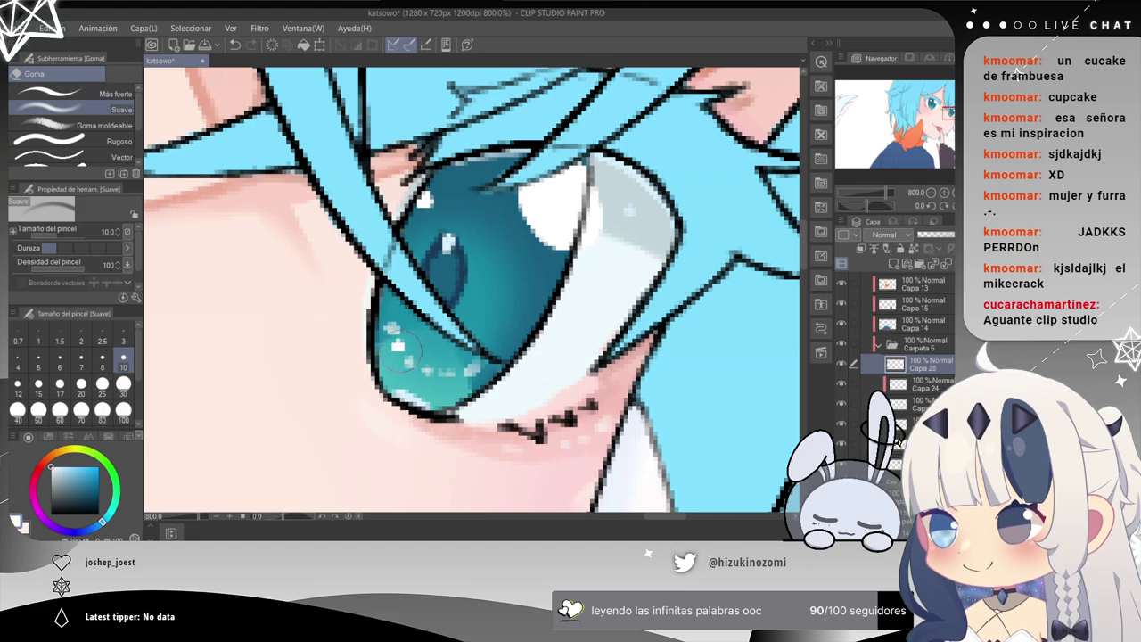
drag(406, 349, 459, 386)
scroll(457, 377, down, 3)
scroll(441, 371, up, 3)
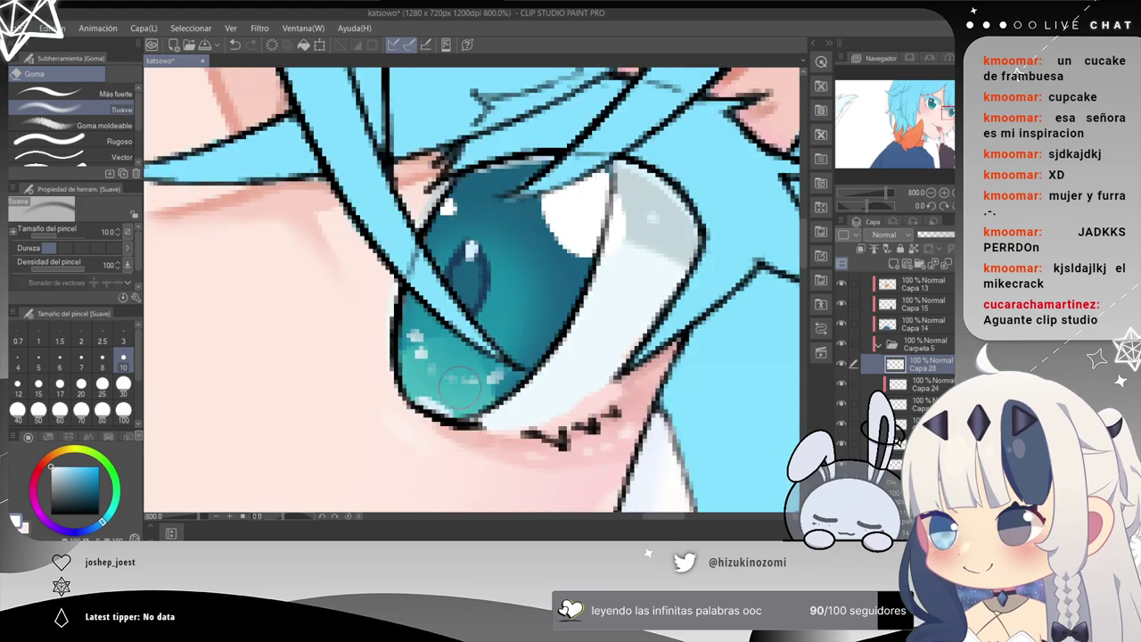
key(ctrl+z)
drag(420, 338, 419, 329)
Soften the small white highlights low in the larger eye's iris with the same Suave eraser.
scroll(504, 370, down, 2)
drag(215, 274, 425, 310)
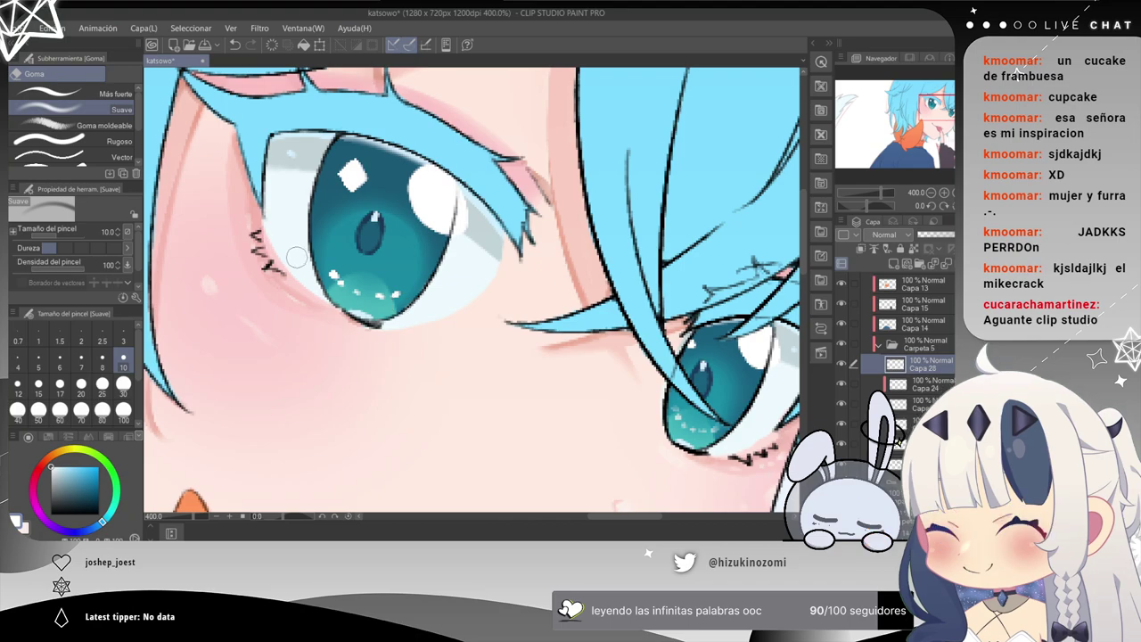
scroll(296, 257, up, 2)
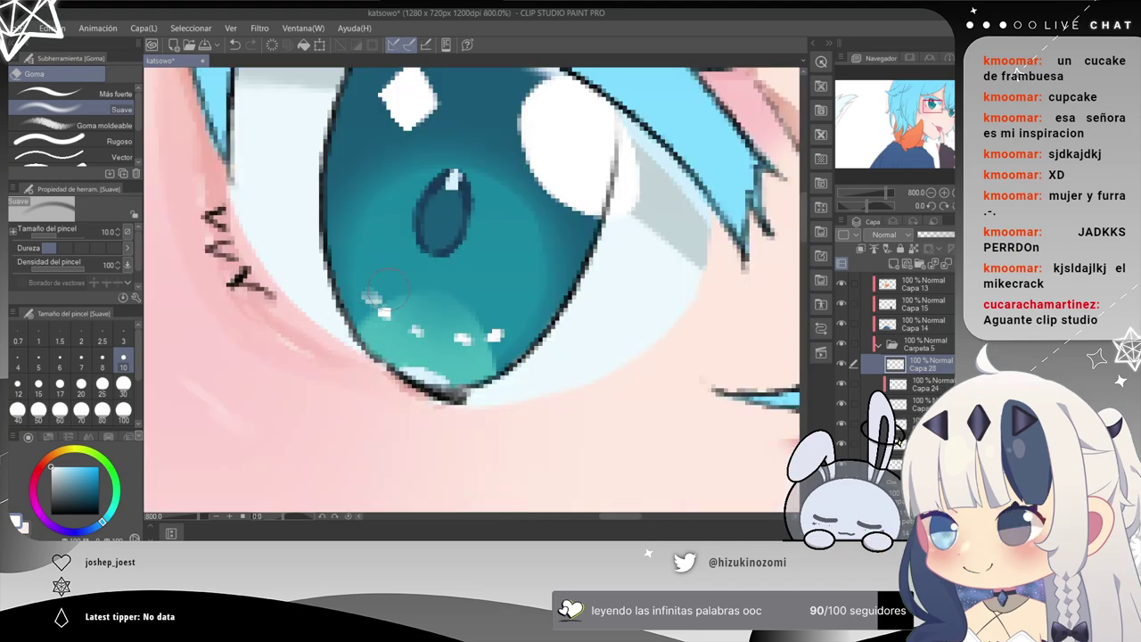
drag(519, 335, 507, 337)
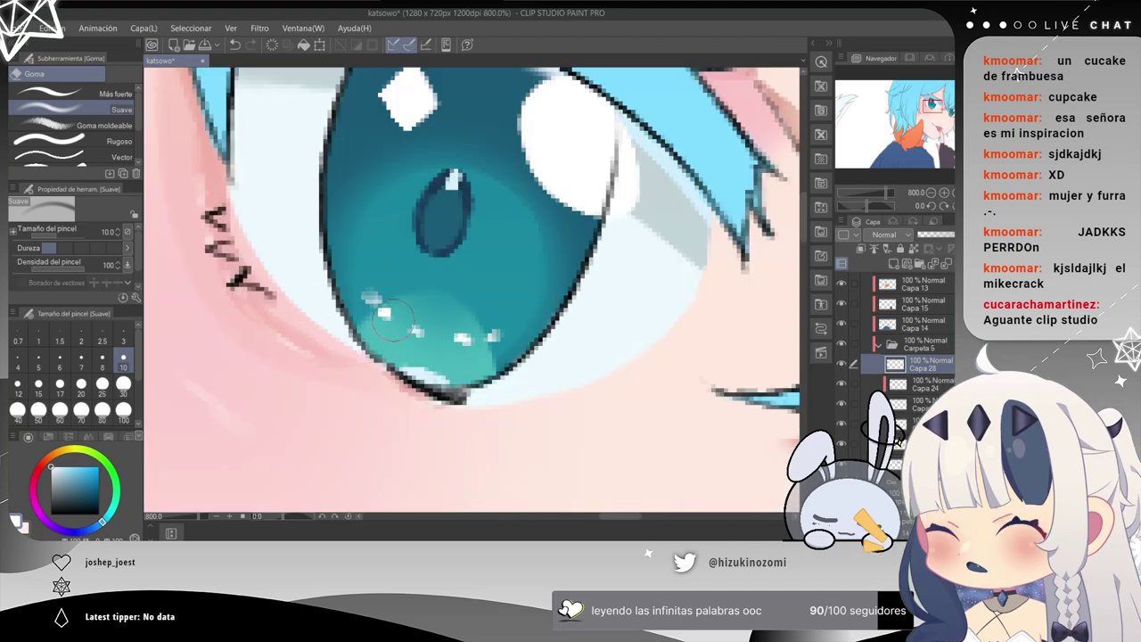
drag(393, 317, 398, 321)
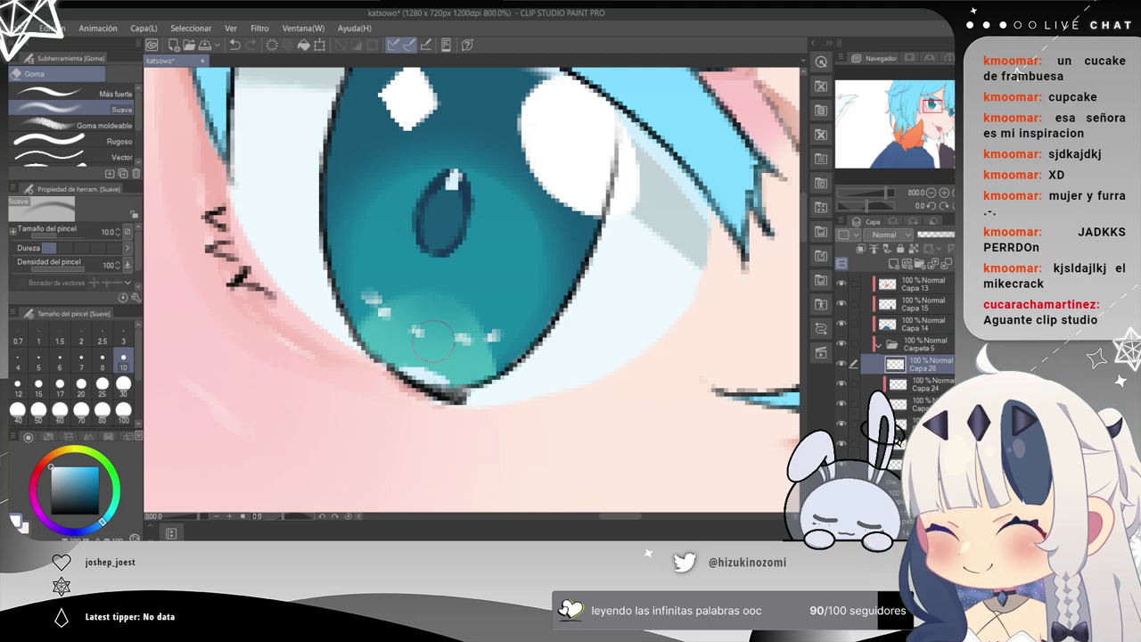
scroll(424, 353, down, 2)
scroll(424, 353, up, 1)
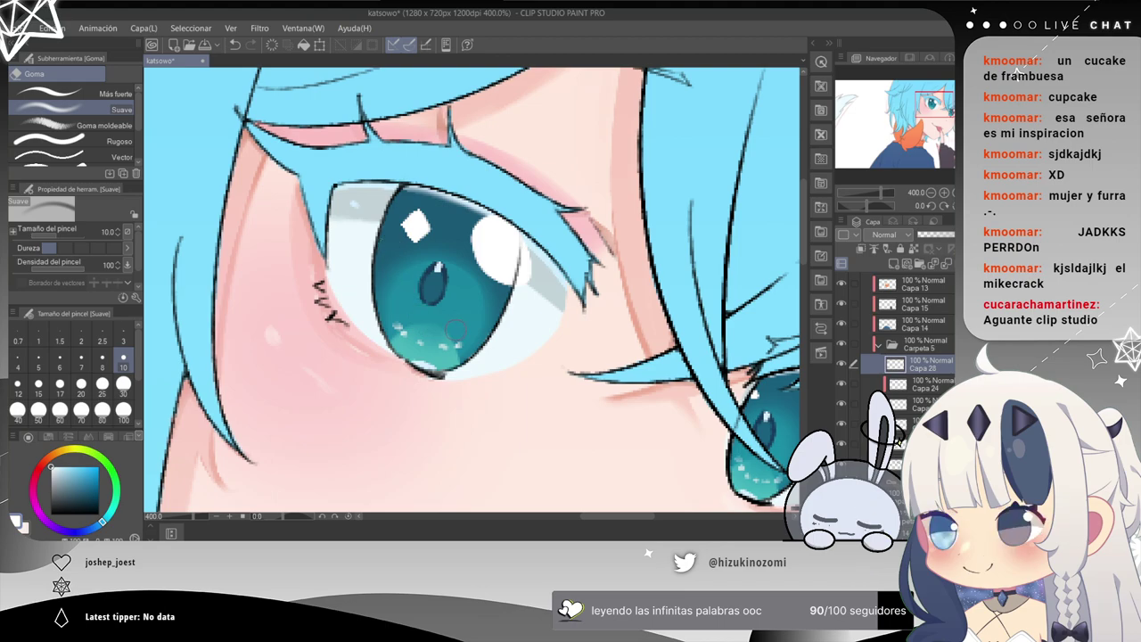
Sample the teal of the larger iris, try a size 3 eraser stroke along the diamond highlight, and undo it.
alt+click(423, 339)
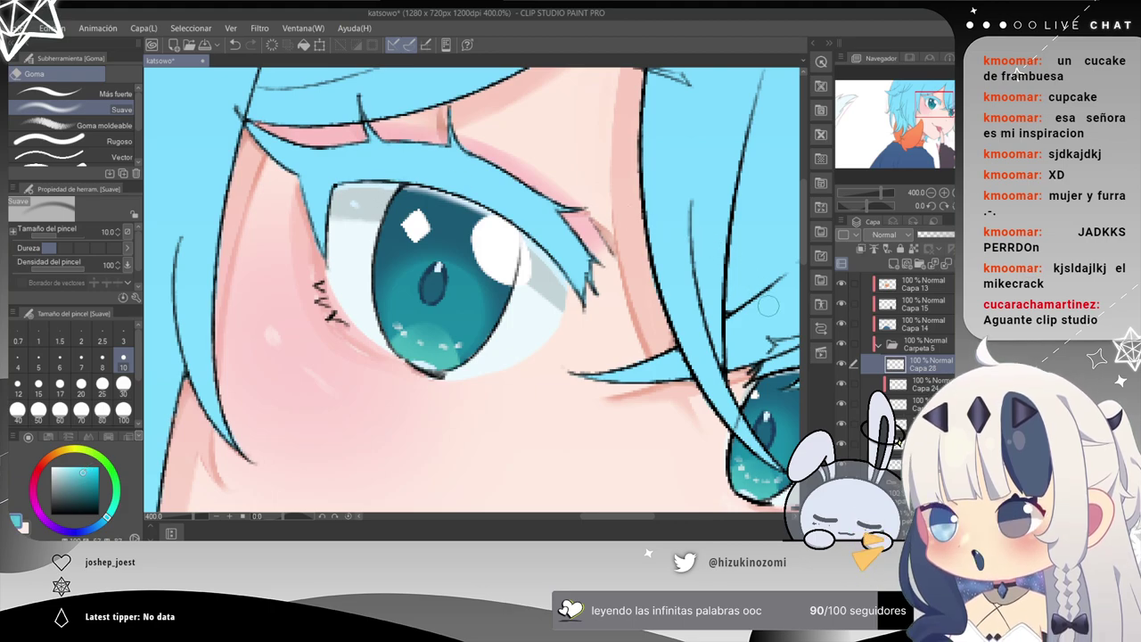
key(ctrl+plus)
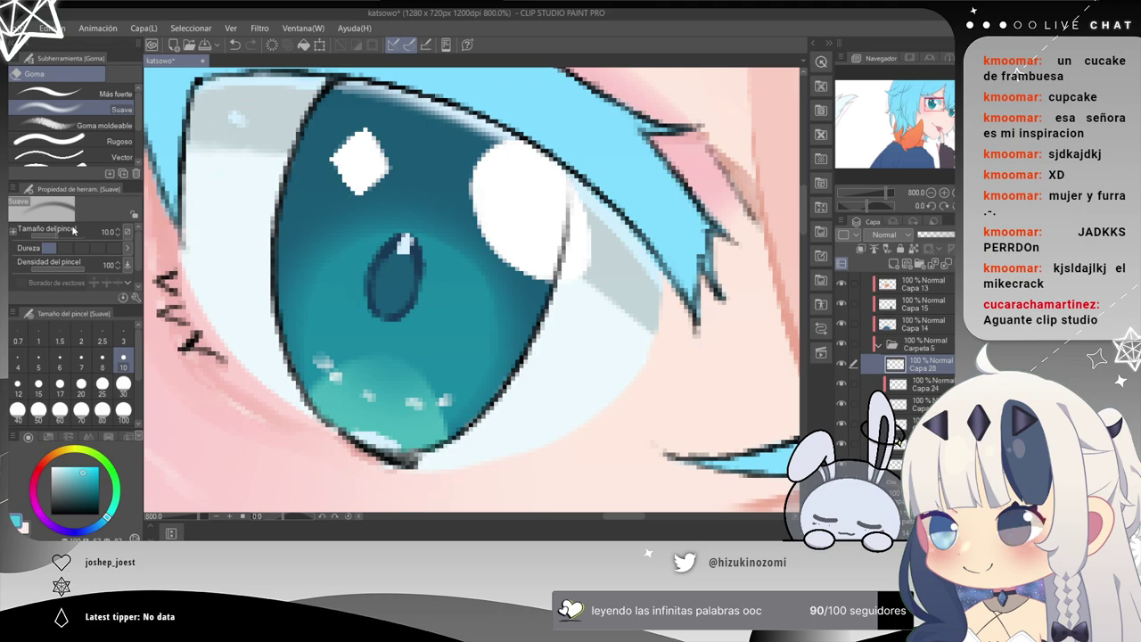
click(124, 342)
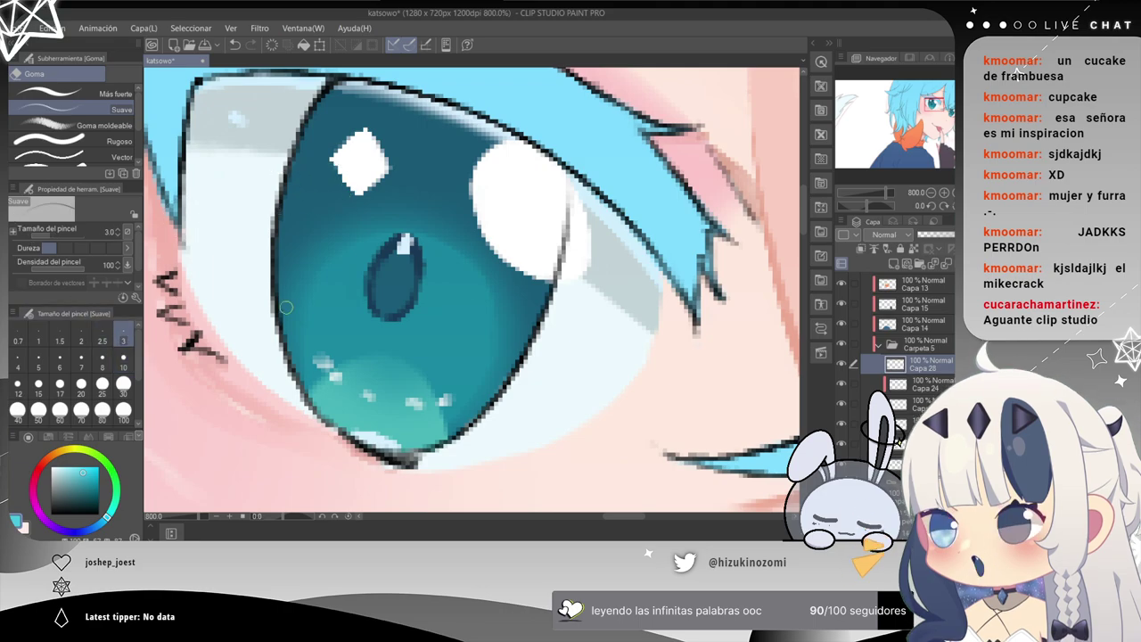
scroll(338, 168, up, 2)
mouse_move(413, 175)
mouse_down()
mouse_move(380, 251)
mouse_move(337, 255)
mouse_up()
key(ctrl+z)
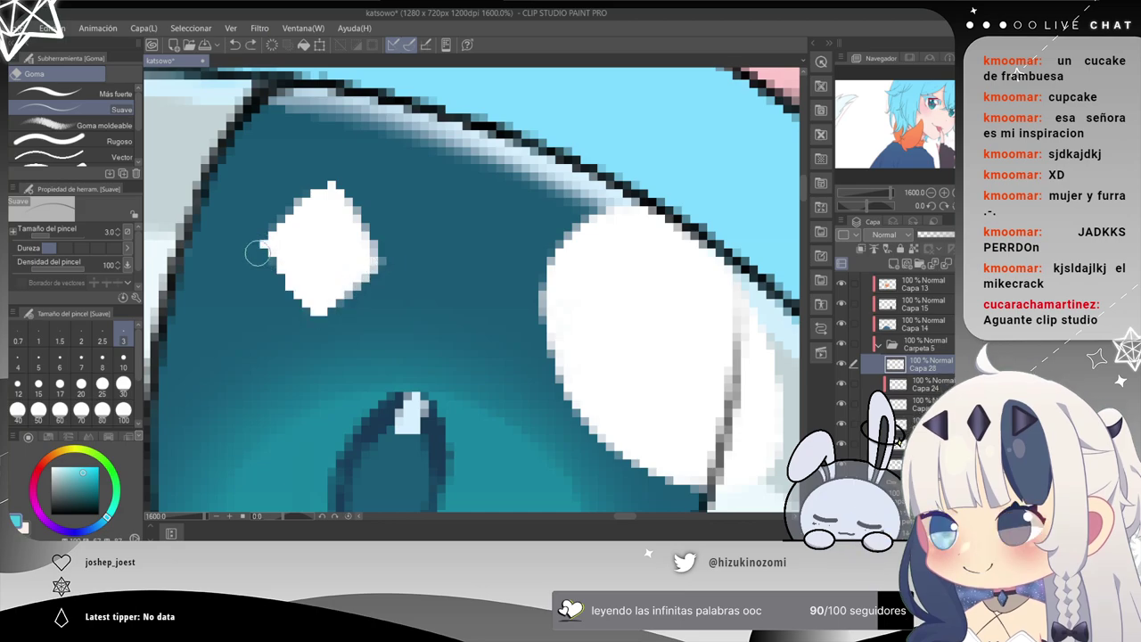
Try a size 3 teal outline around the diamond highlight with Kuro Ink, undo it, and reduce the brush size to 1.
key(p)
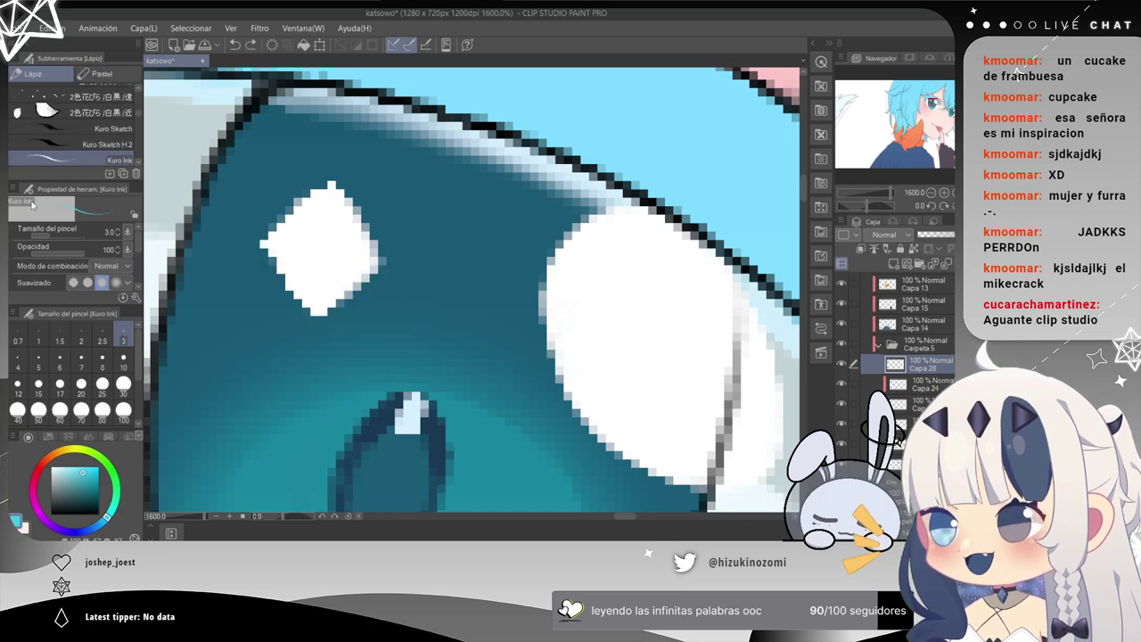
mouse_move(267, 247)
mouse_down()
mouse_move(322, 314)
mouse_move(316, 308)
mouse_move(384, 252)
mouse_move(340, 183)
mouse_move(266, 233)
mouse_up()
scroll(284, 249, down, 2)
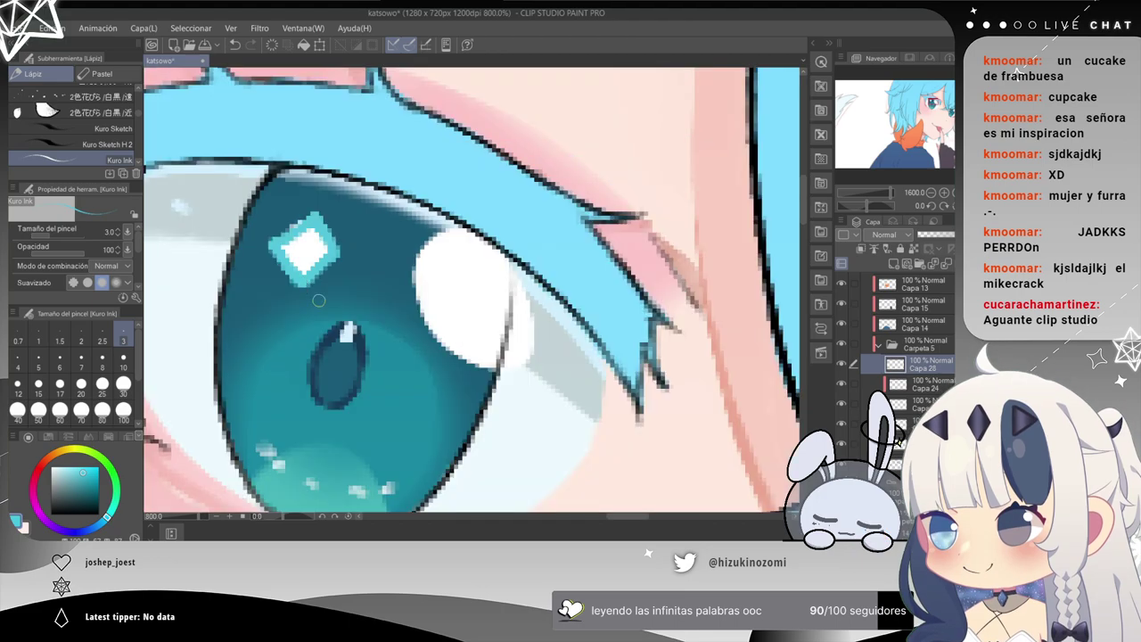
scroll(379, 381, up, 3)
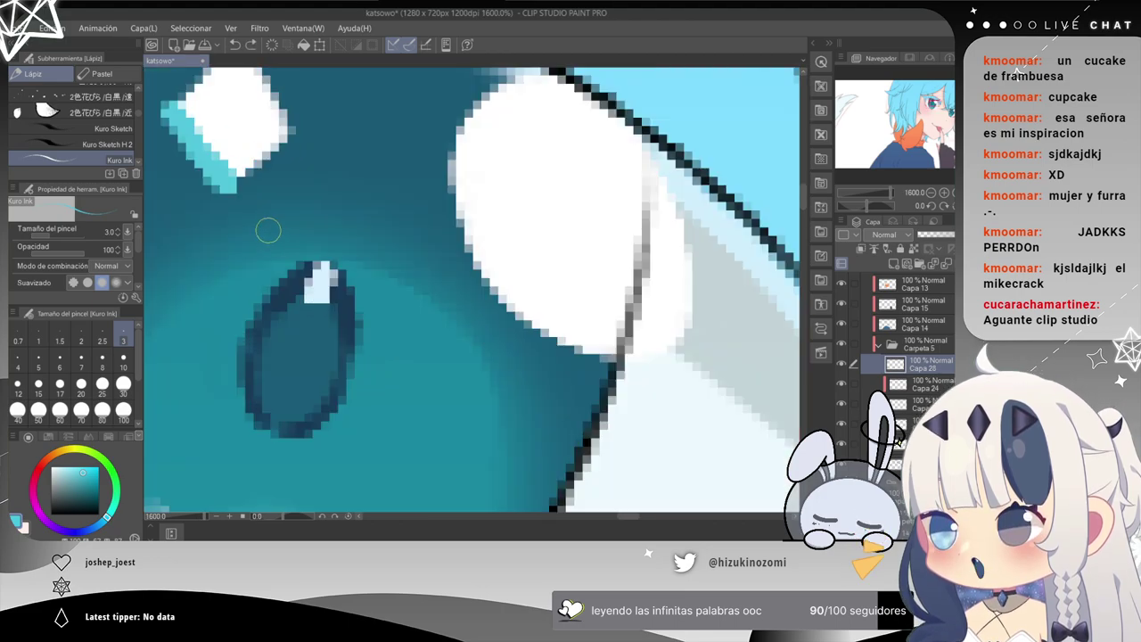
key(ctrl+z)
drag(471, 289, 530, 395)
click(38, 335)
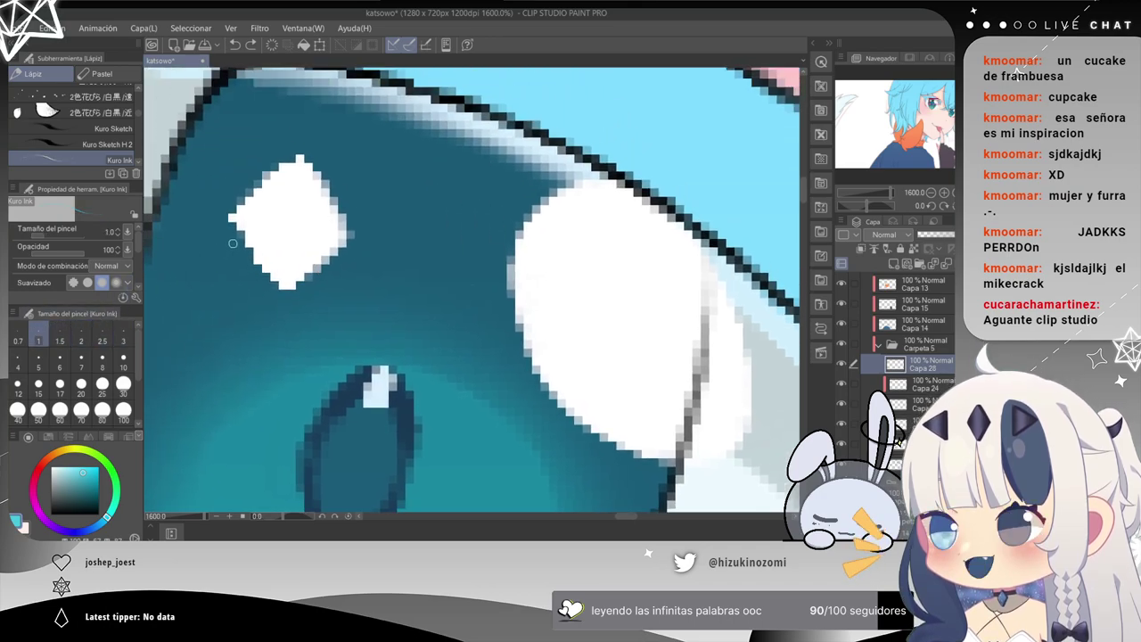
Outline all sides of the larger eye's diamond highlight in teal with the size 1 brush.
drag(230, 217, 288, 294)
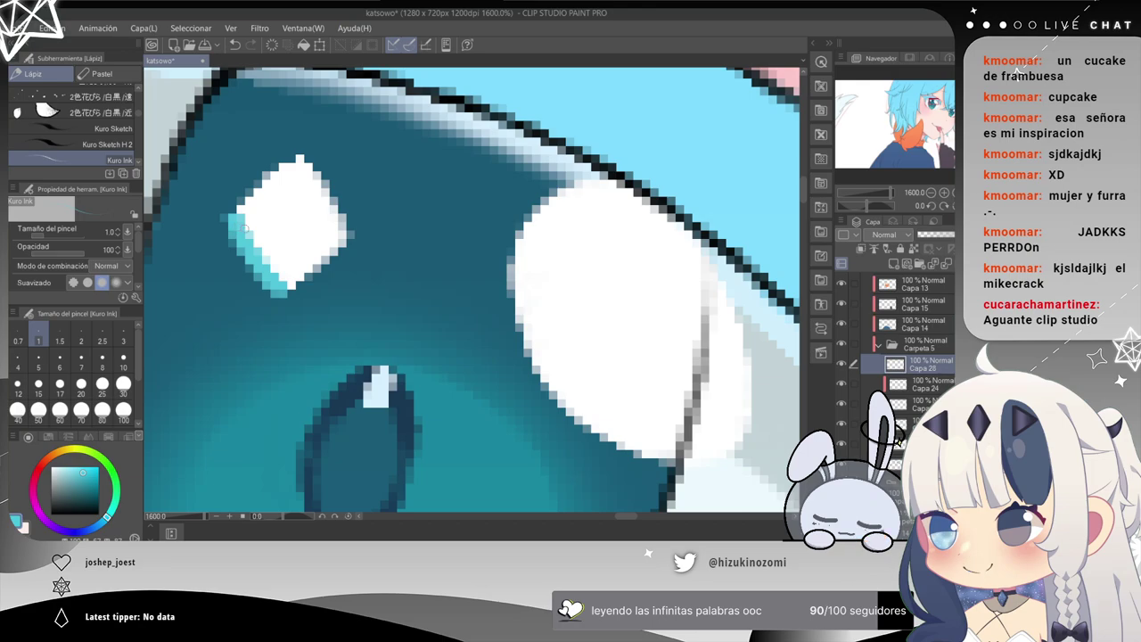
drag(334, 252, 355, 239)
mouse_move(309, 165)
mouse_down()
mouse_move(354, 232)
mouse_move(301, 153)
mouse_move(228, 207)
mouse_up()
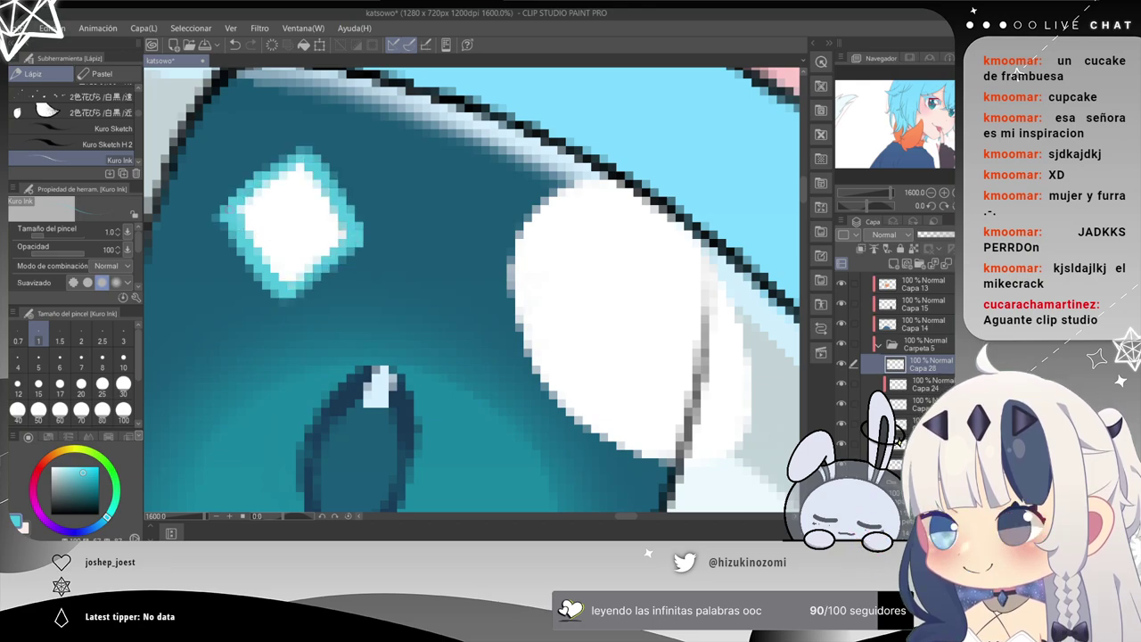
scroll(279, 190, down, 6)
scroll(279, 190, up, 4)
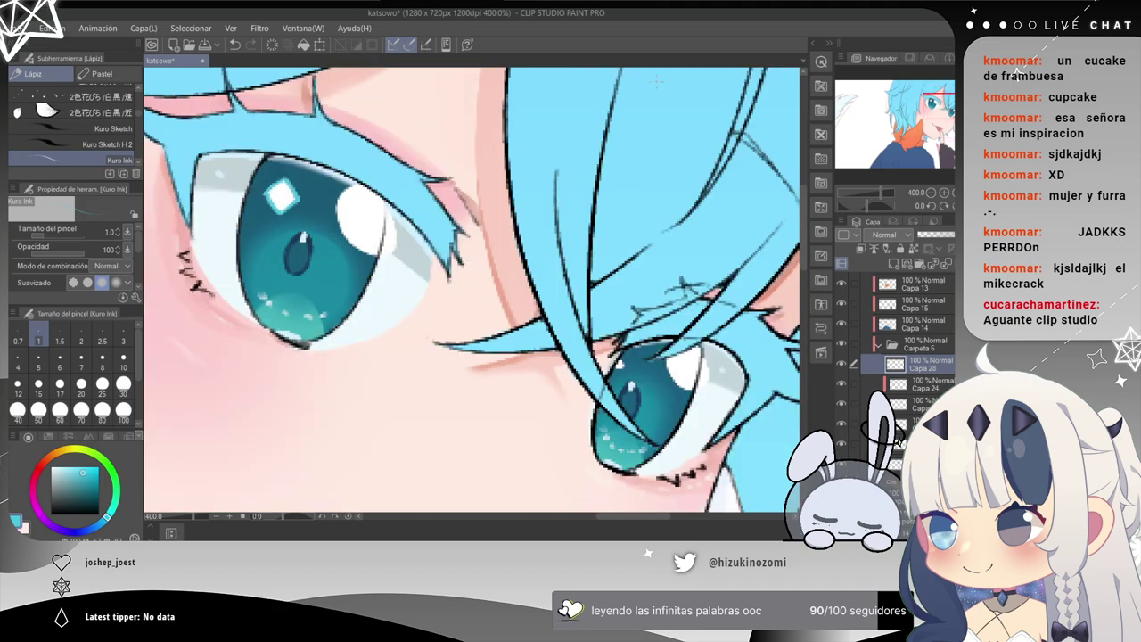
Try a teal edge along the large round highlight, and undo it together with the diamond's teal outline.
drag(323, 212, 701, 115)
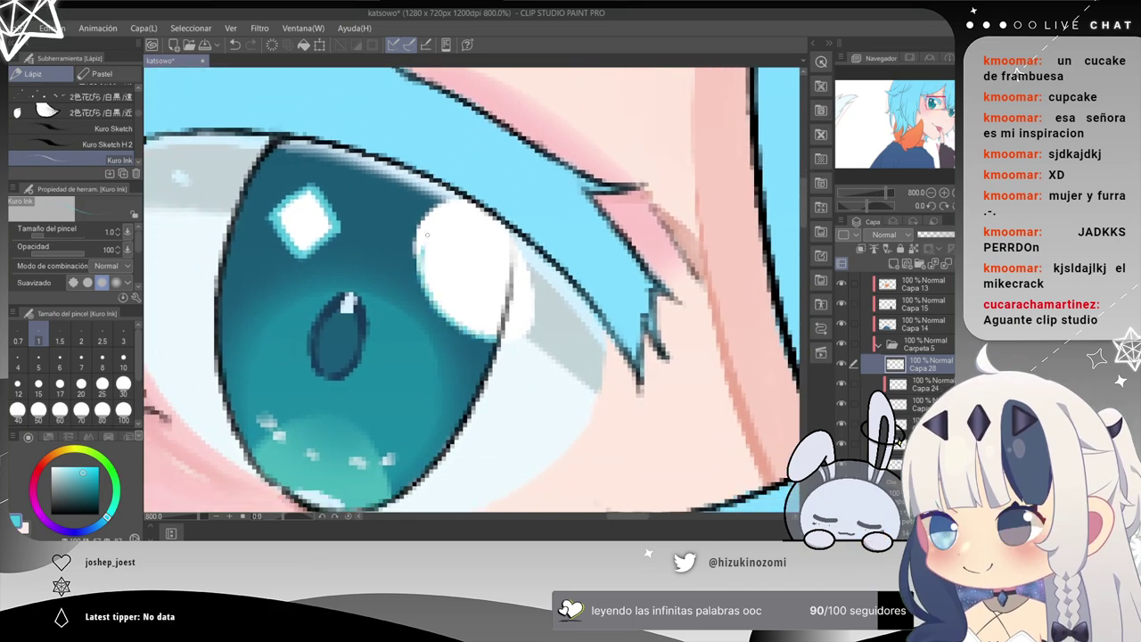
key(ctrl+z)
drag(457, 203, 488, 353)
key(ctrl+z)
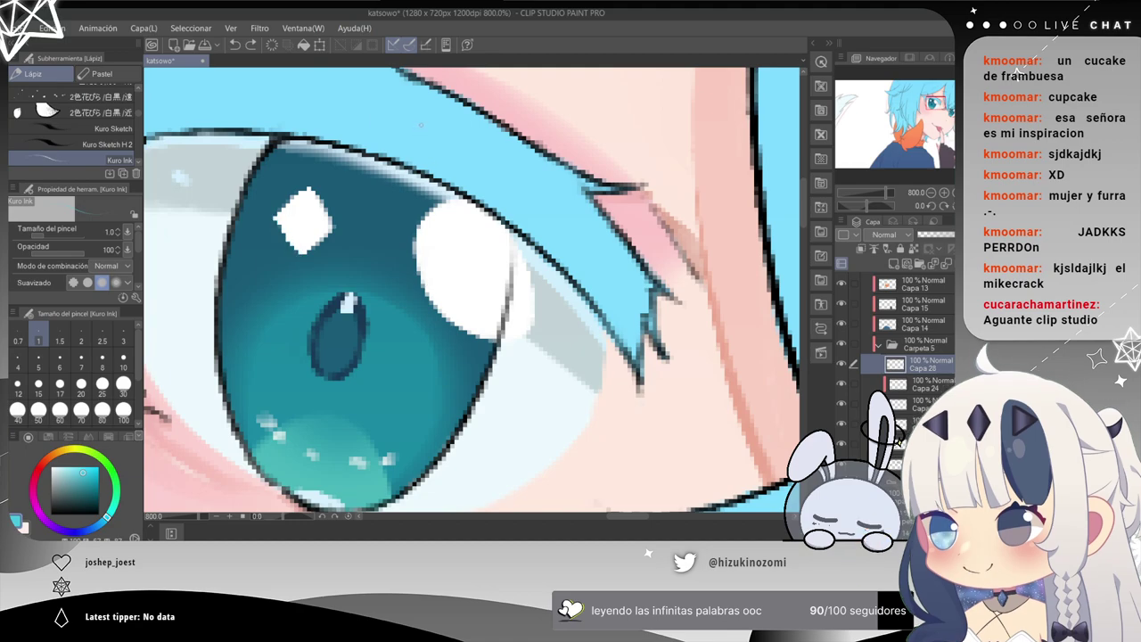
Outline the diamond highlight in the larger eye in light blue with Kuro Ink at size 1.
scroll(415, 122, up, 2)
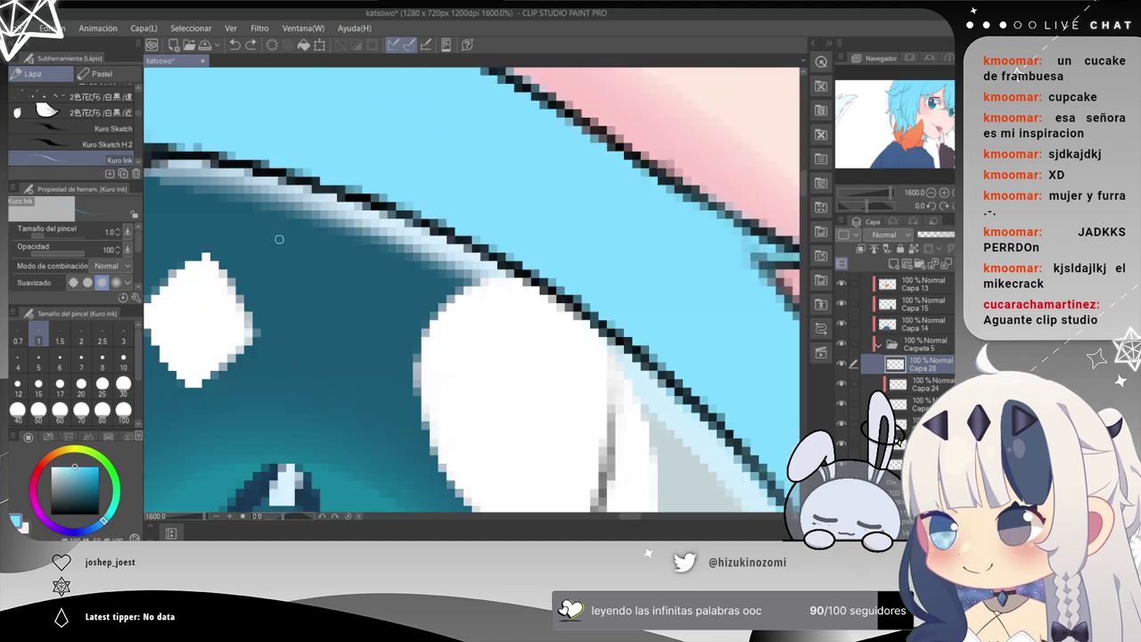
drag(313, 258, 454, 186)
mouse_move(280, 246)
mouse_down()
mouse_move(337, 314)
mouse_move(358, 311)
mouse_up()
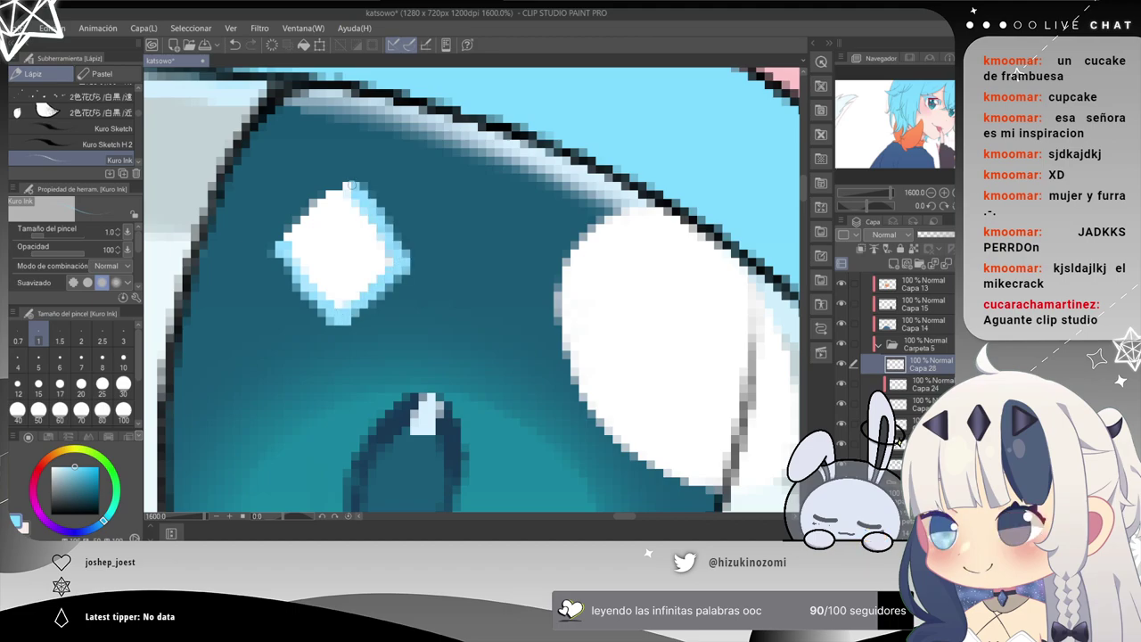
drag(314, 205, 348, 185)
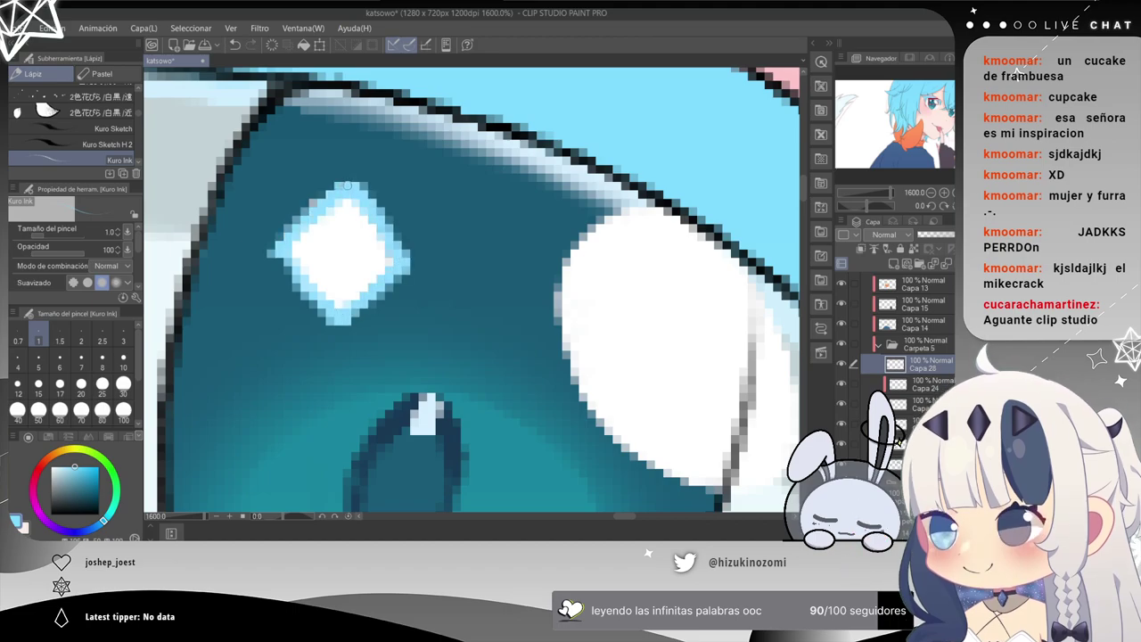
Try a light-blue edge along the larger eye's big round highlight, compare the eye with and without it, and undo it.
drag(526, 295, 450, 217)
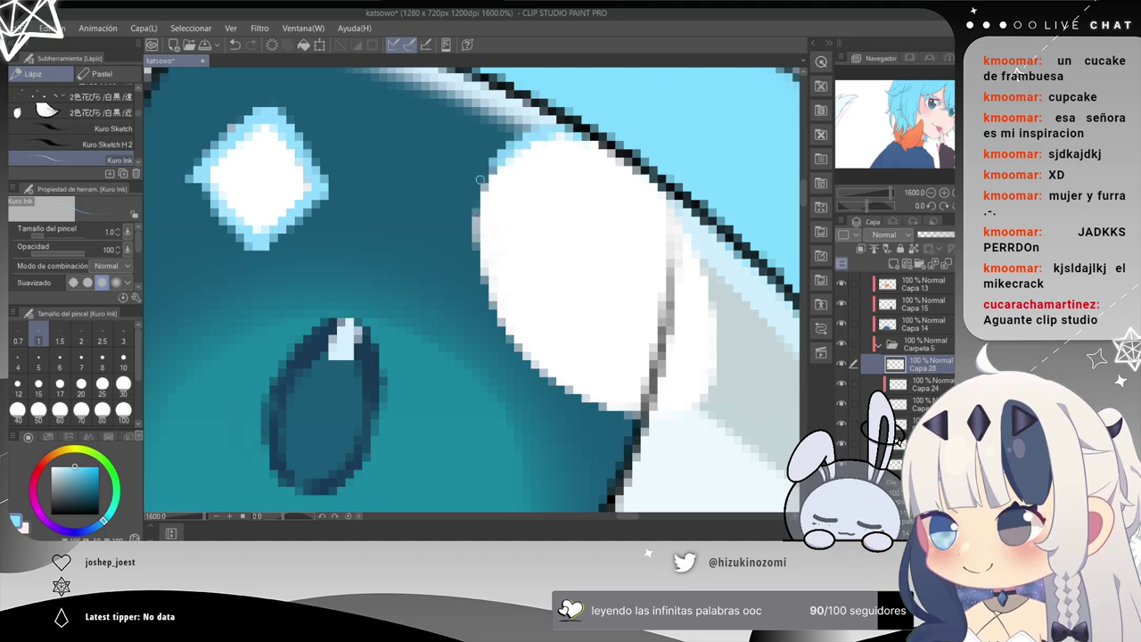
mouse_move(649, 403)
mouse_down()
mouse_move(570, 389)
mouse_move(508, 309)
mouse_move(493, 252)
mouse_up()
key(ctrl+z)
mouse_move(546, 379)
mouse_down()
mouse_move(491, 294)
mouse_move(570, 147)
mouse_up()
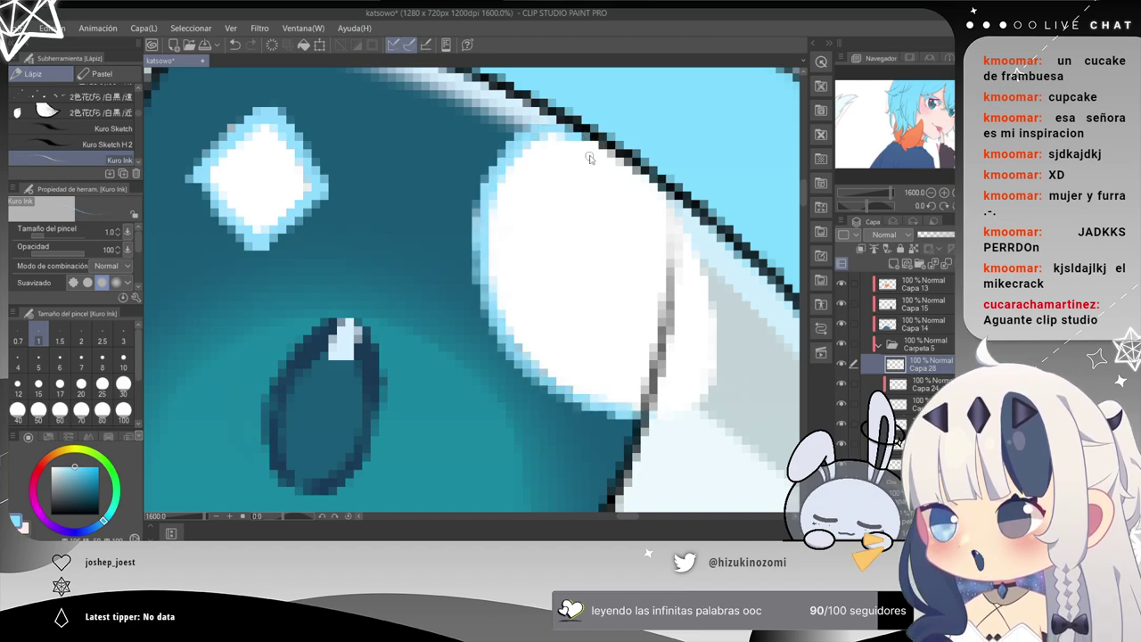
scroll(588, 156, down, 5)
scroll(589, 158, up, 3)
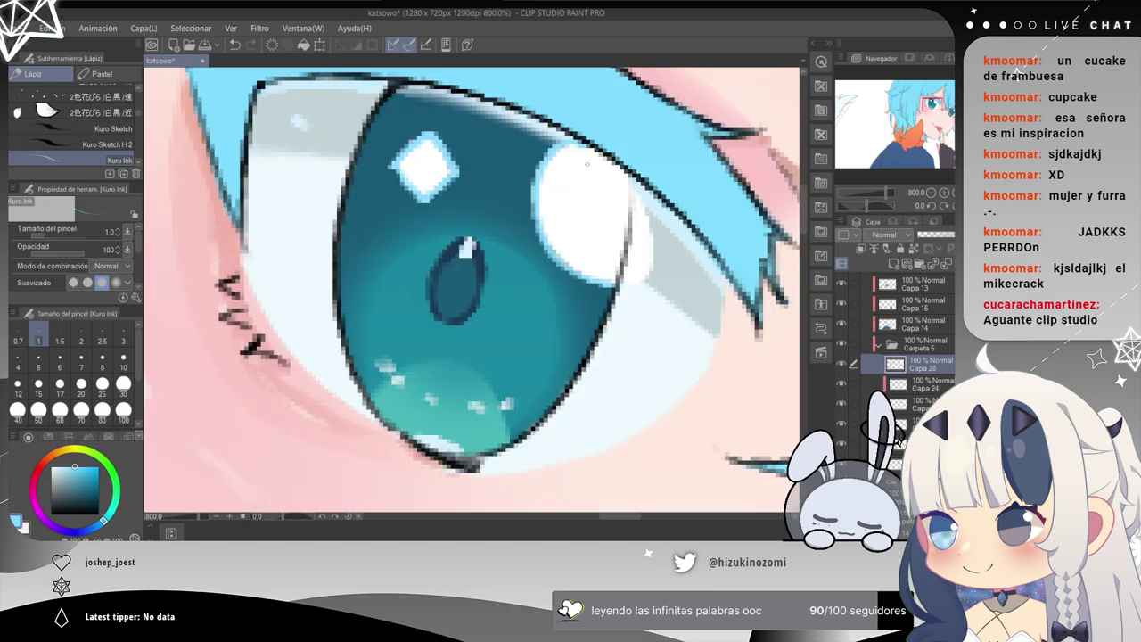
key(ctrl+z)
key(ctrl+y)
key(ctrl+z)
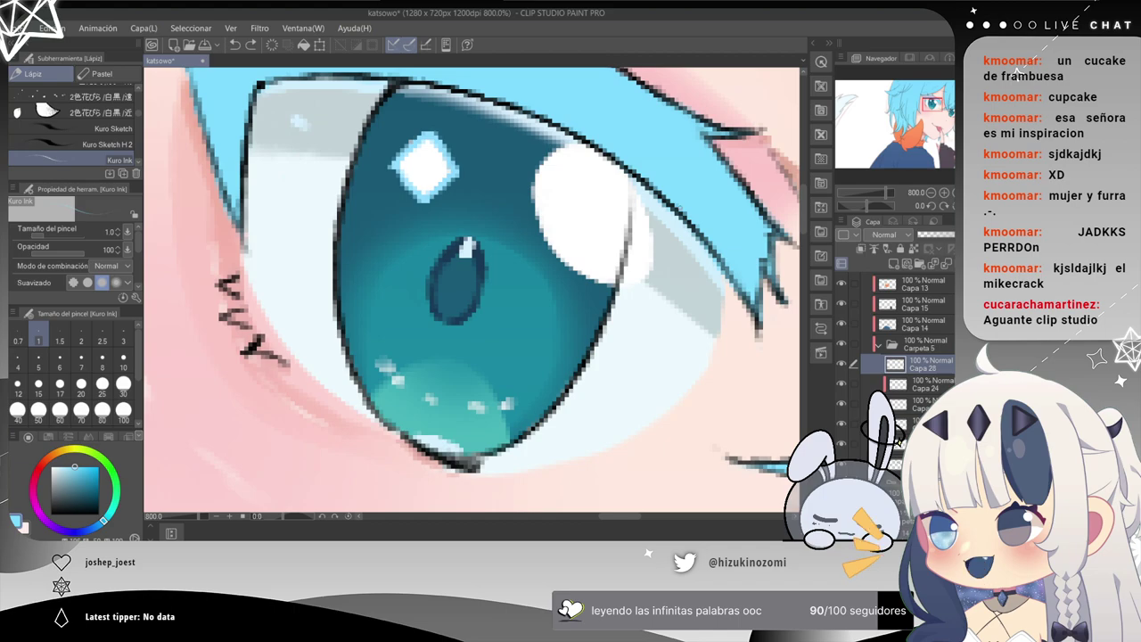
Retry the round highlight's light-blue edge with short Kuro Ink strokes and undo them.
drag(479, 198, 302, 203)
mouse_move(387, 155)
mouse_down()
mouse_move(432, 272)
mouse_move(352, 209)
mouse_move(389, 151)
mouse_up()
key(ctrl+z)
key(ctrl+z)
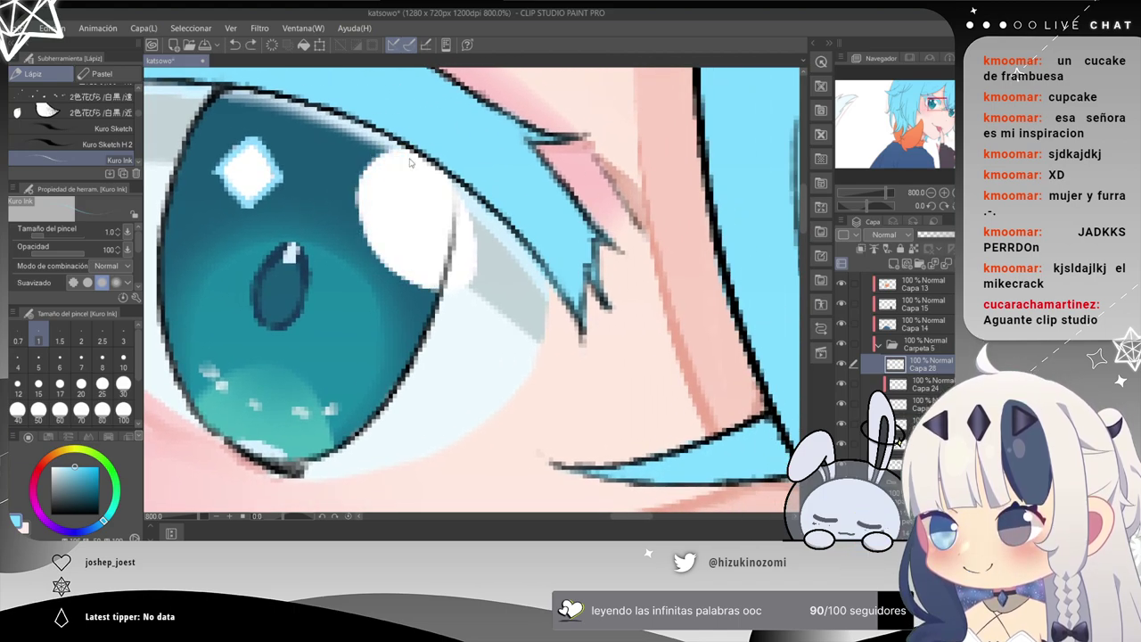
scroll(394, 257, up, 3)
drag(394, 197, 413, 260)
key(ctrl+z)
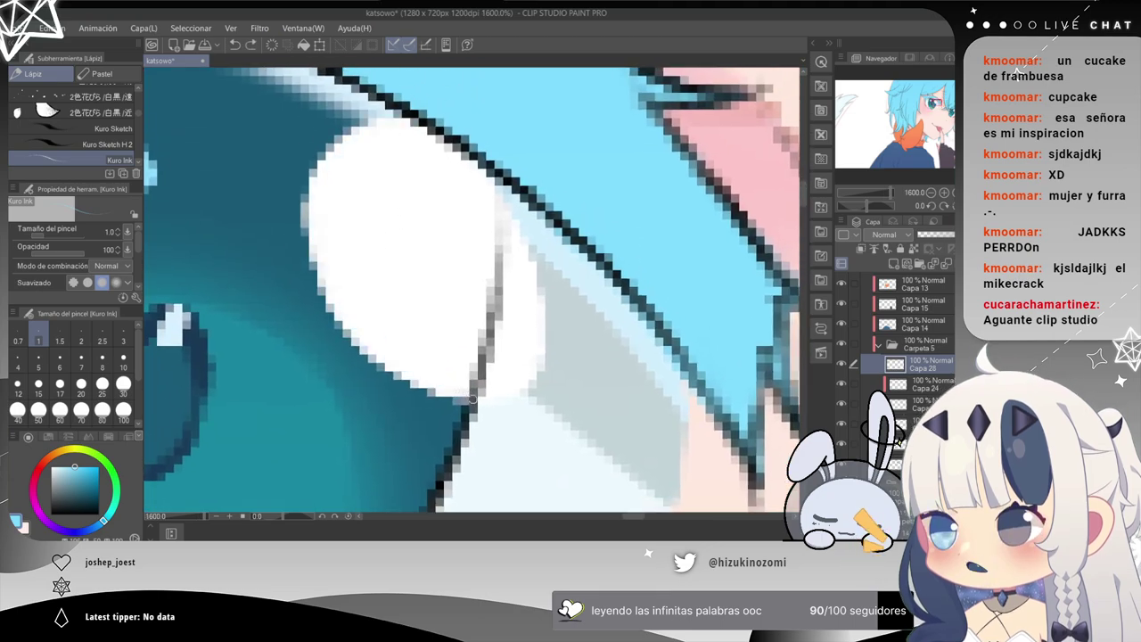
Trace the inner contour of the large round highlight in light blue at size 1 again, and undo the strokes.
mouse_move(301, 250)
mouse_down()
mouse_move(316, 170)
mouse_move(368, 120)
mouse_move(403, 121)
mouse_up()
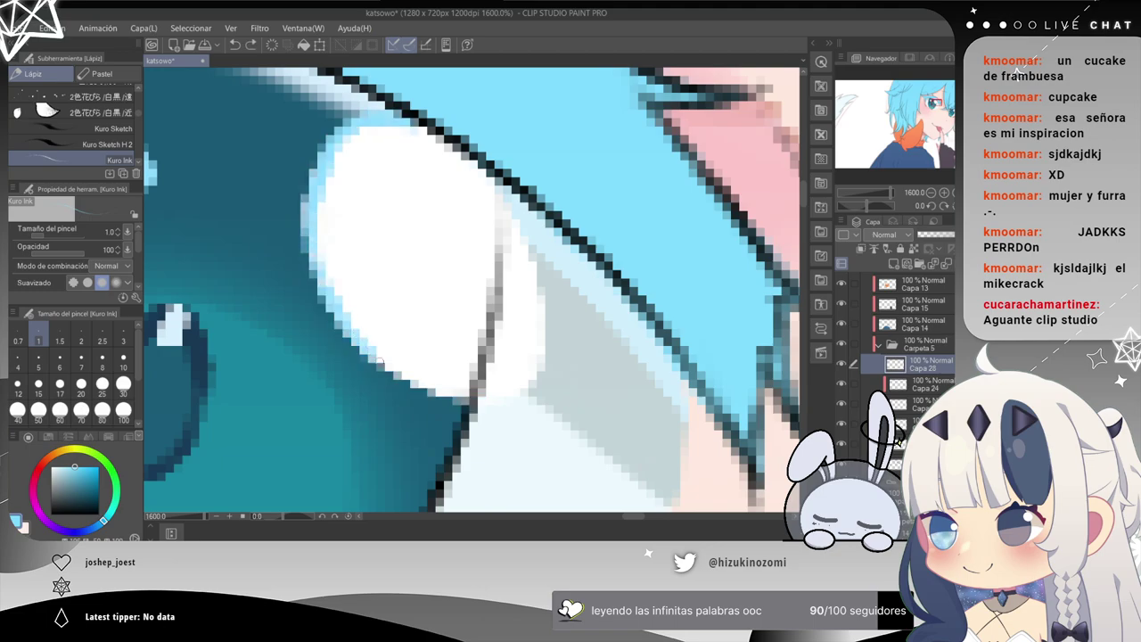
mouse_move(484, 396)
mouse_down()
mouse_move(538, 344)
mouse_move(517, 236)
mouse_up()
scroll(490, 214, down, 2)
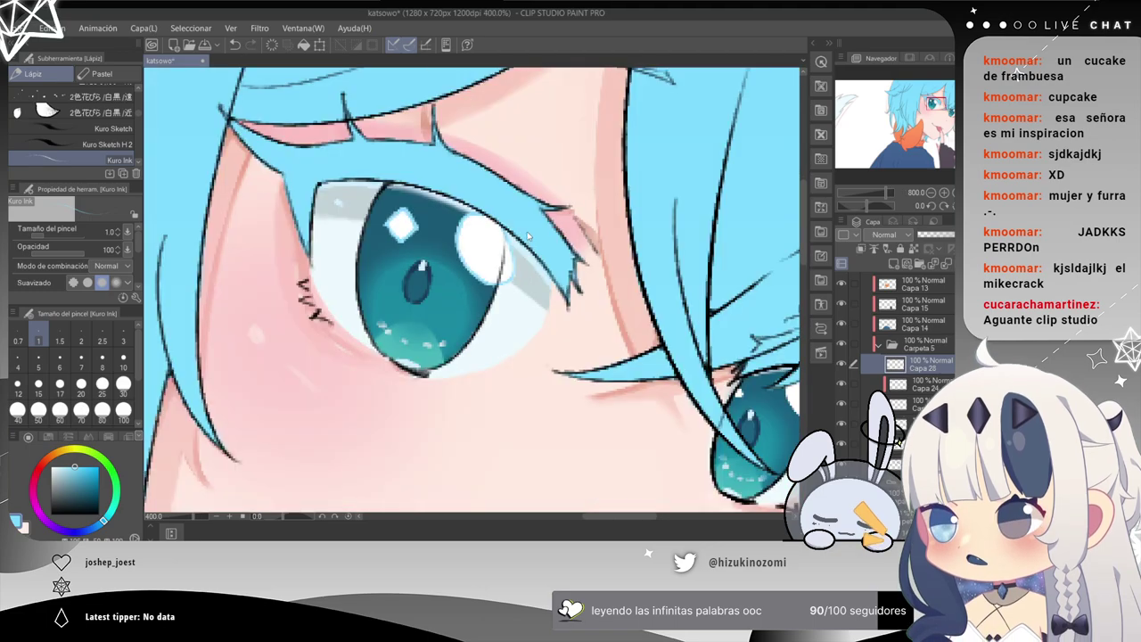
scroll(543, 161, up, 1)
key(ctrl+z)
key(ctrl+z)
scroll(543, 161, down, 3)
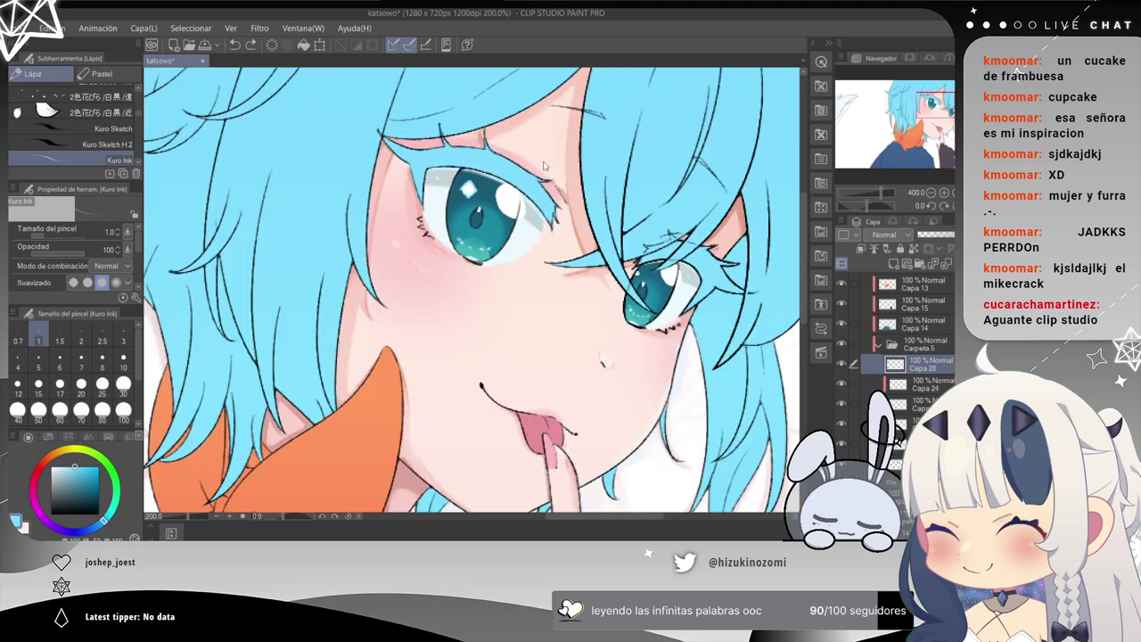
scroll(545, 166, up, 2)
scroll(543, 162, up, 2)
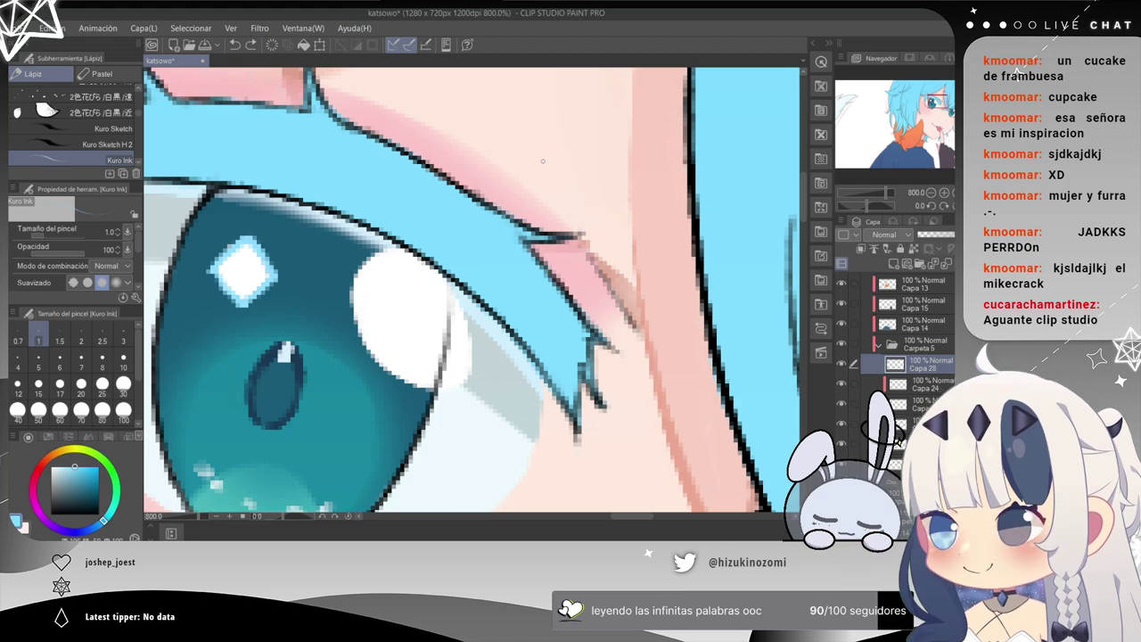
scroll(543, 162, down, 2)
Try a light-blue size 1 edge beneath the small white highlight in the smaller eye, and undo it.
drag(599, 351, 438, 200)
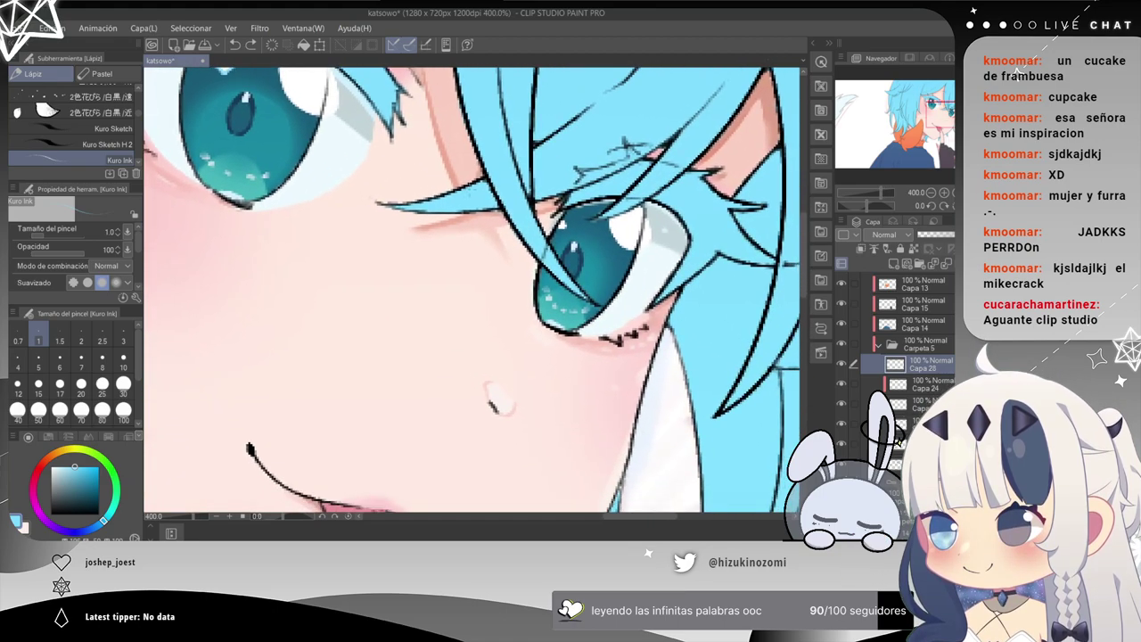
scroll(473, 194, up, 2)
drag(636, 269, 288, 131)
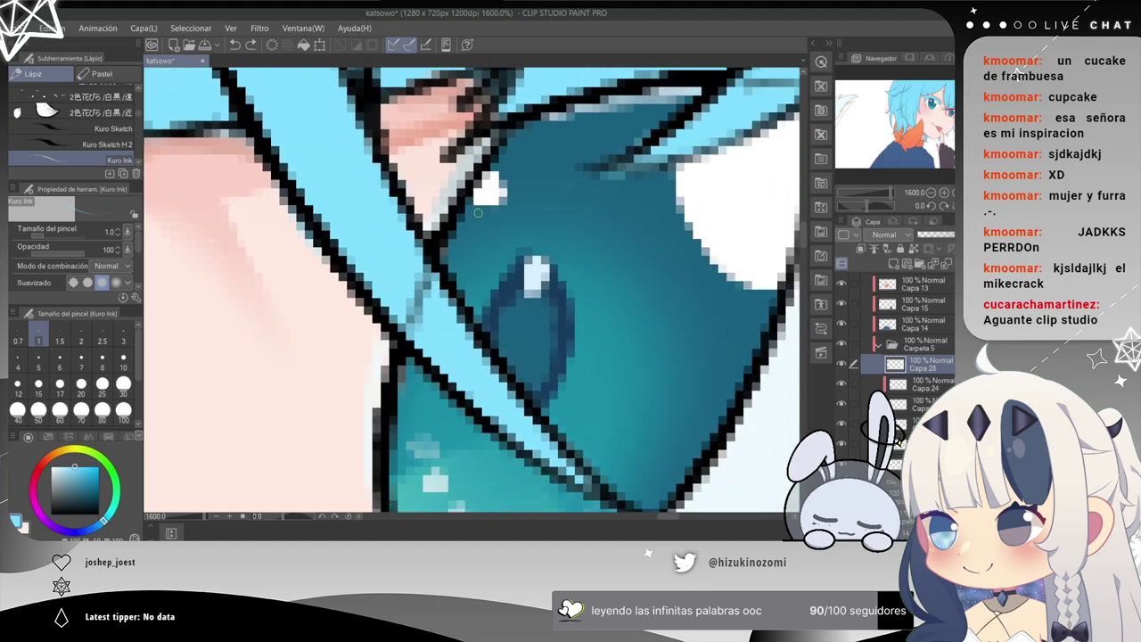
drag(480, 207, 501, 202)
scroll(501, 202, down, 4)
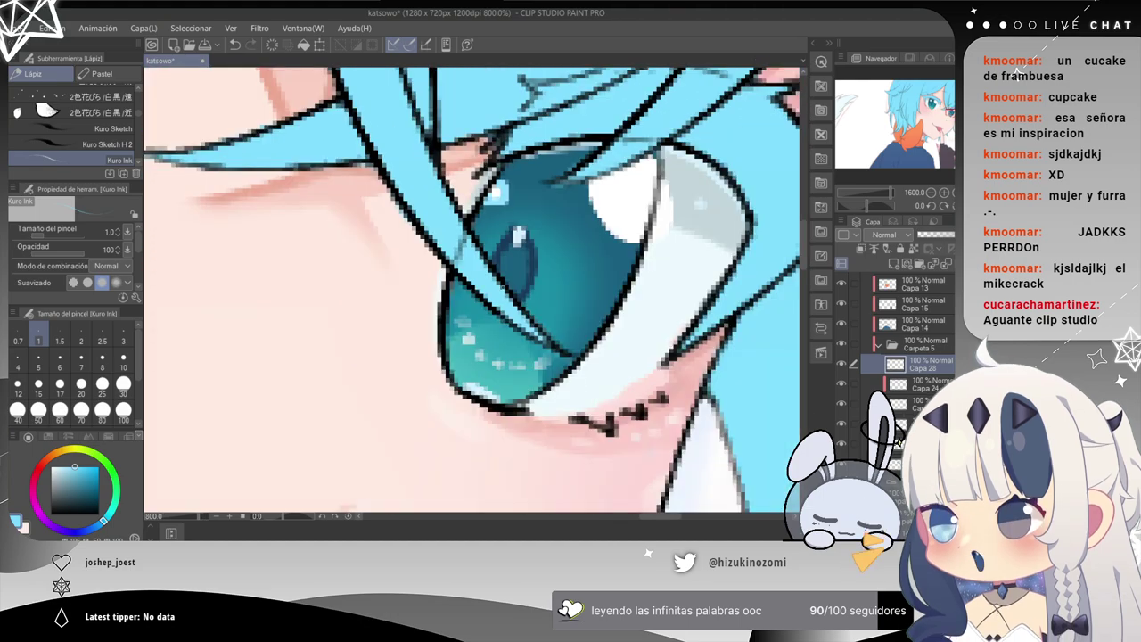
scroll(486, 321, up, 4)
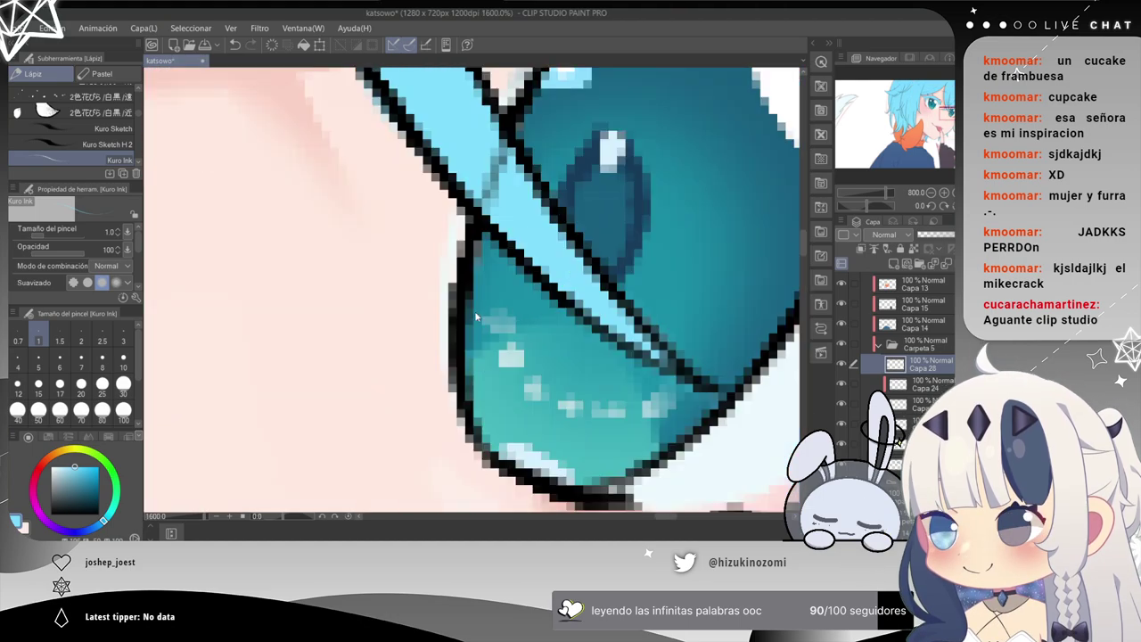
key(ctrl+z)
Edge the small white highlight in the smaller eye in light blue with Kuro Ink at size 0.7.
drag(565, 173, 396, 279)
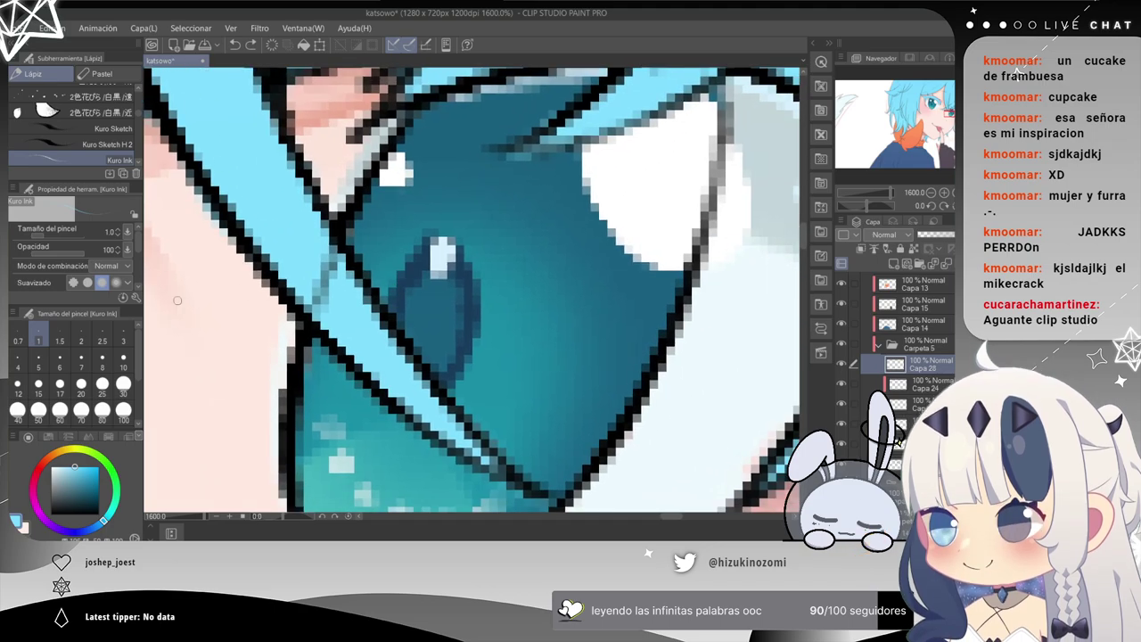
click(18, 340)
drag(382, 184, 399, 198)
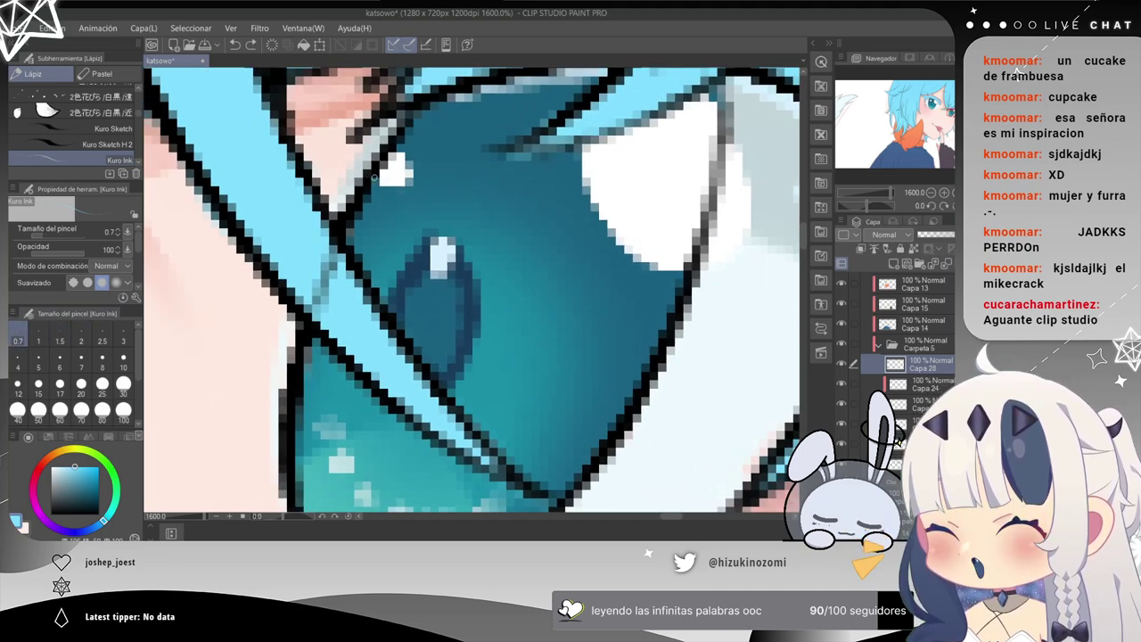
key(ctrl+z)
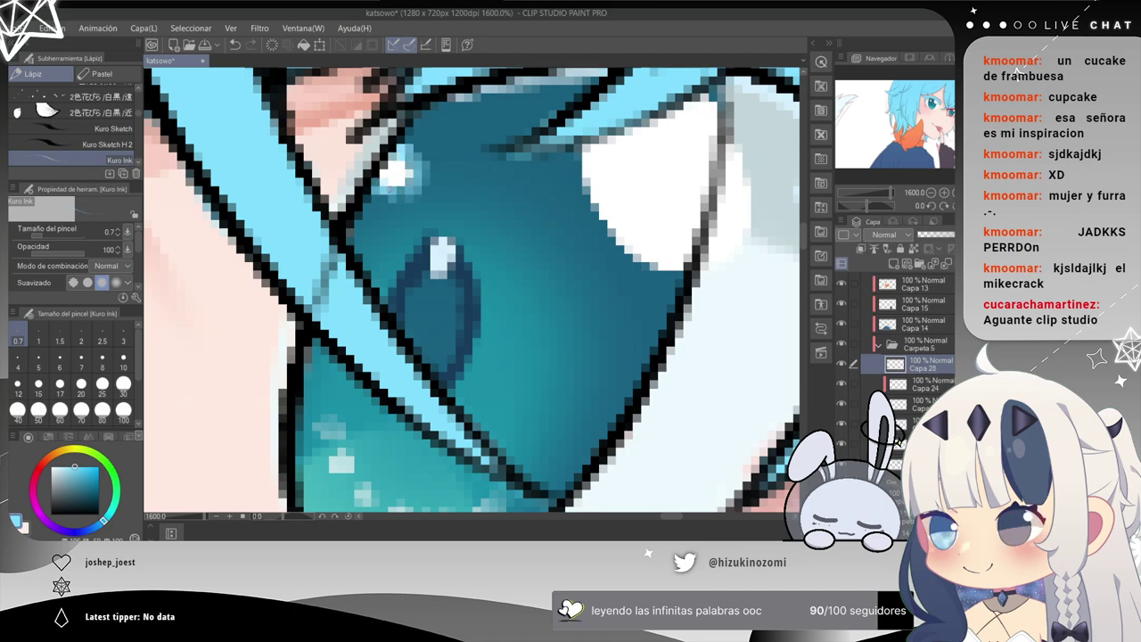
scroll(433, 302, down, 4)
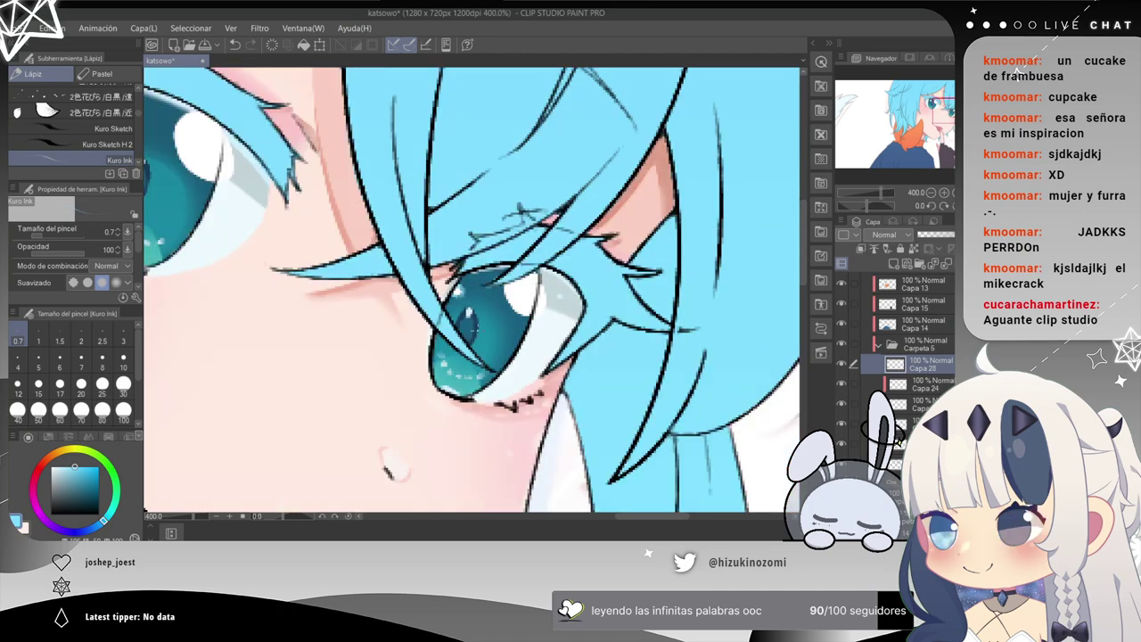
Compare the highlights of both eyes up close and in the whole illustration.
drag(477, 330, 584, 320)
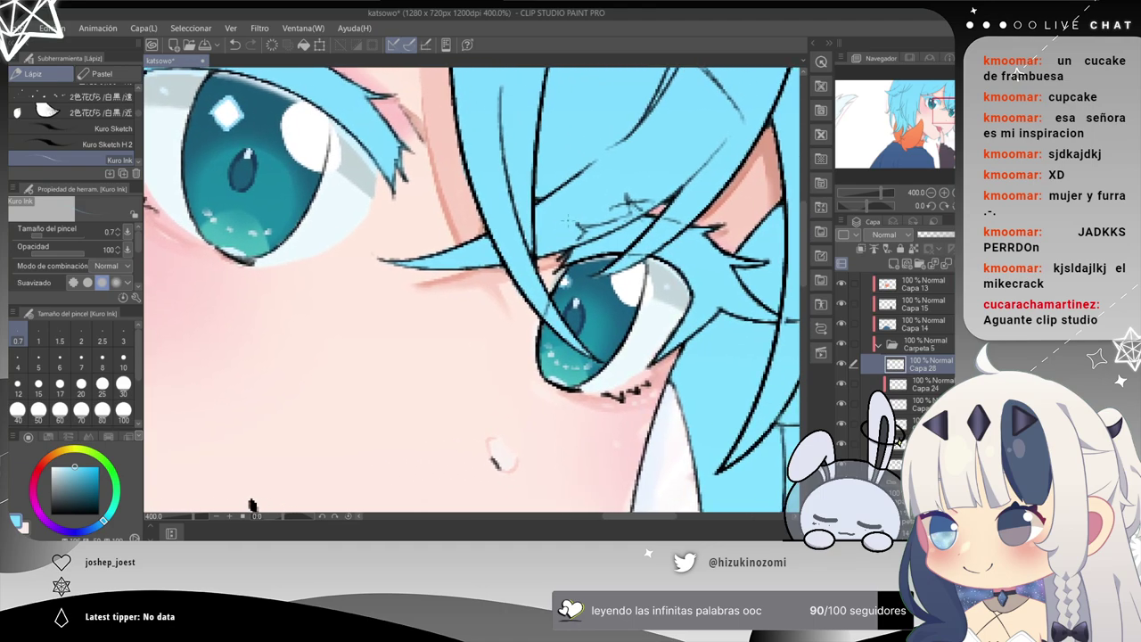
scroll(561, 216, up, 2)
drag(278, 207, 574, 382)
drag(148, 185, 312, 191)
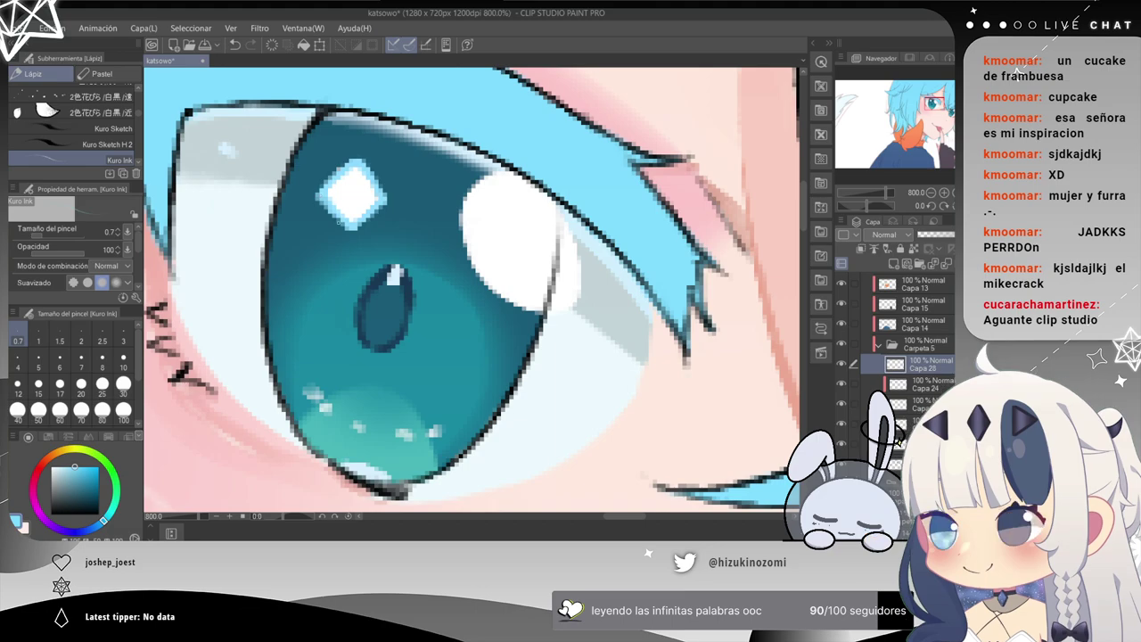
scroll(316, 238, down, 2)
drag(538, 348, 277, 257)
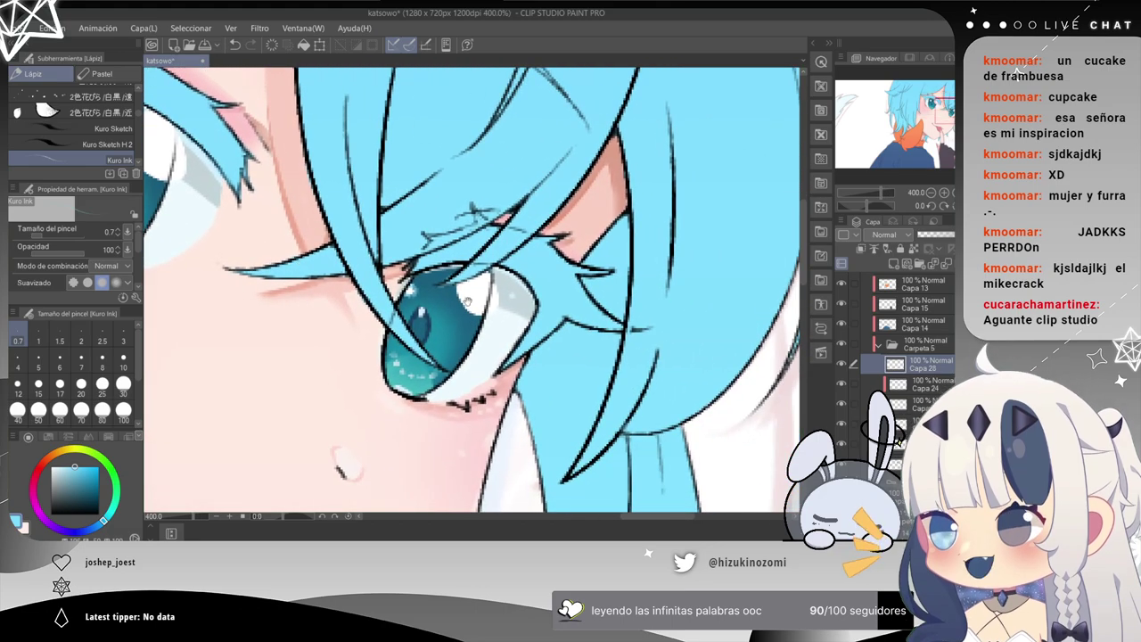
scroll(474, 301, down, 4)
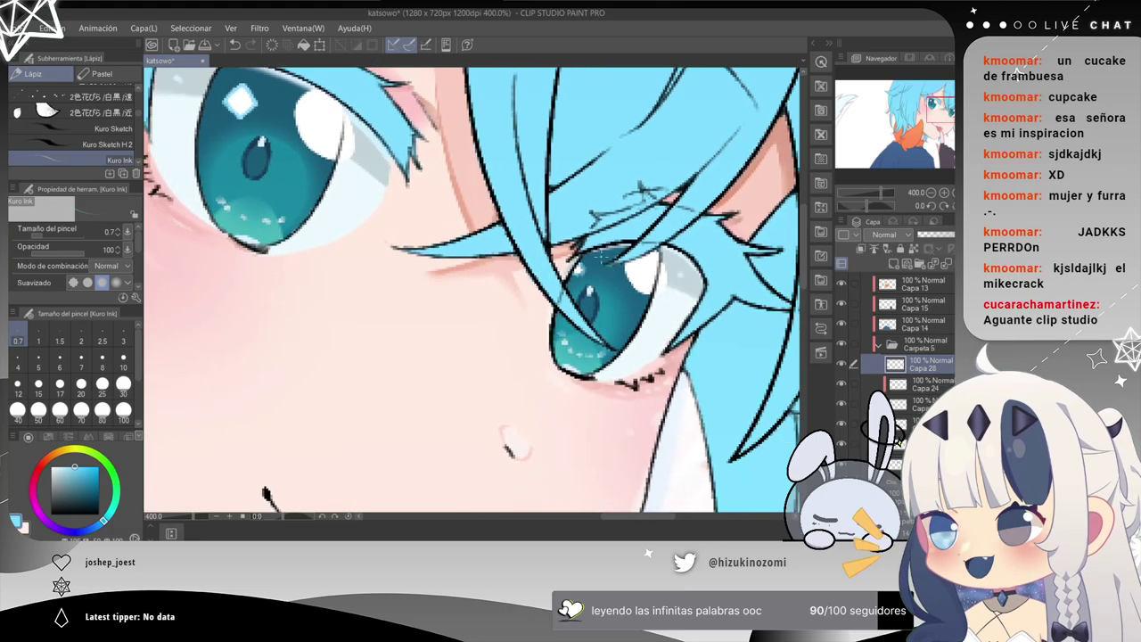
scroll(601, 261, down, 1)
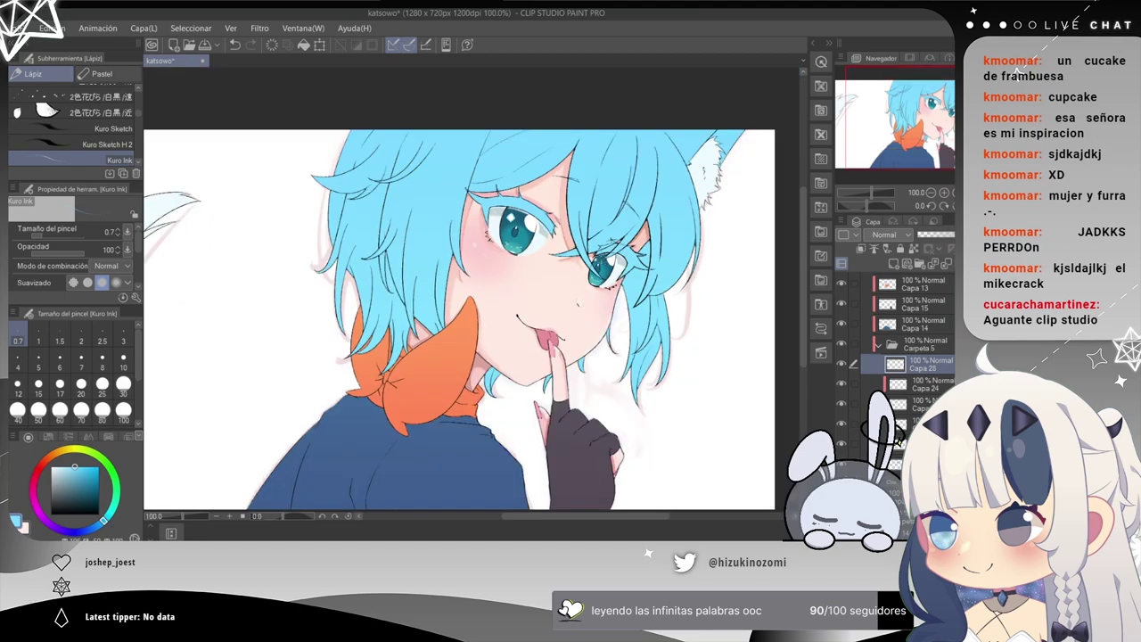
scroll(603, 265, up, 1)
scroll(602, 266, down, 1)
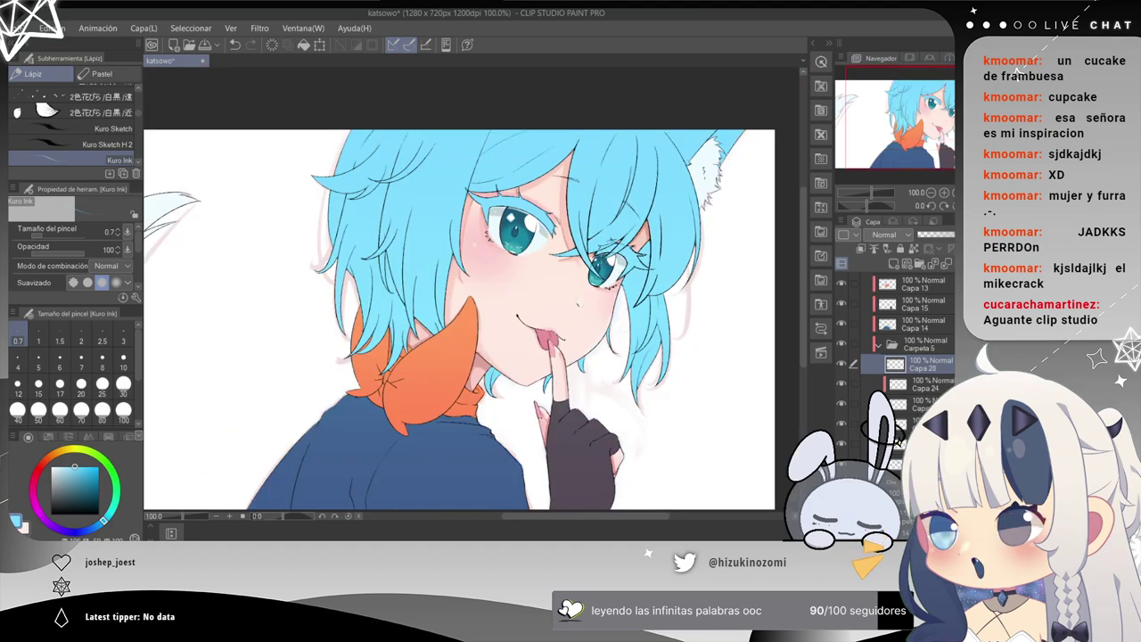
mouse_move(488, 288)
mouse_down()
mouse_move(560, 253)
mouse_move(544, 236)
mouse_move(445, 242)
mouse_up()
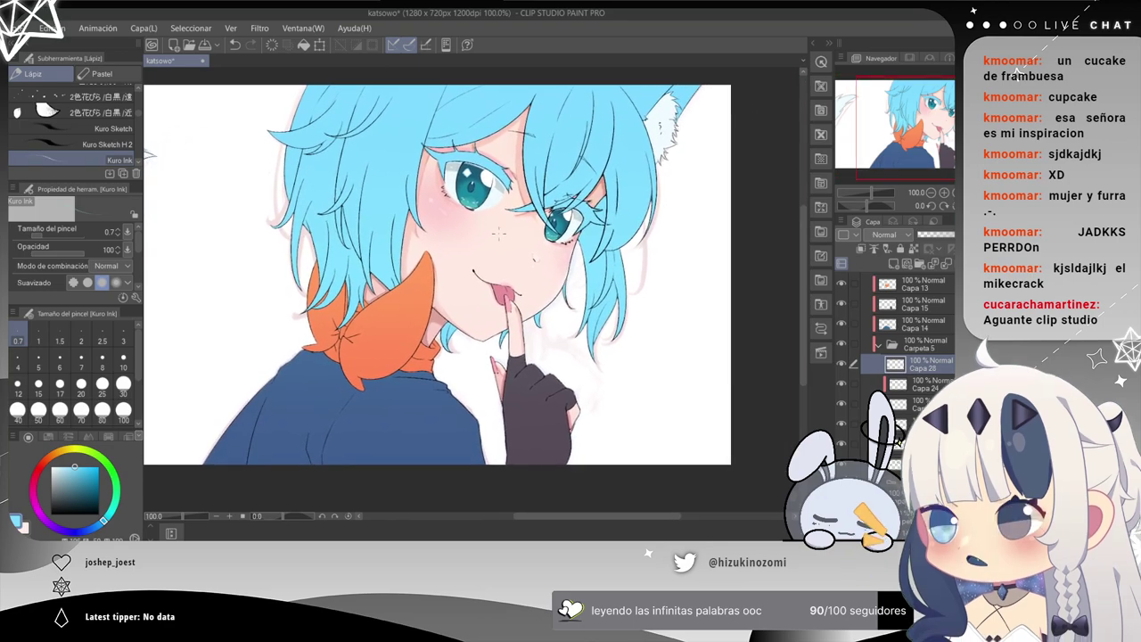
scroll(500, 233, up, 4)
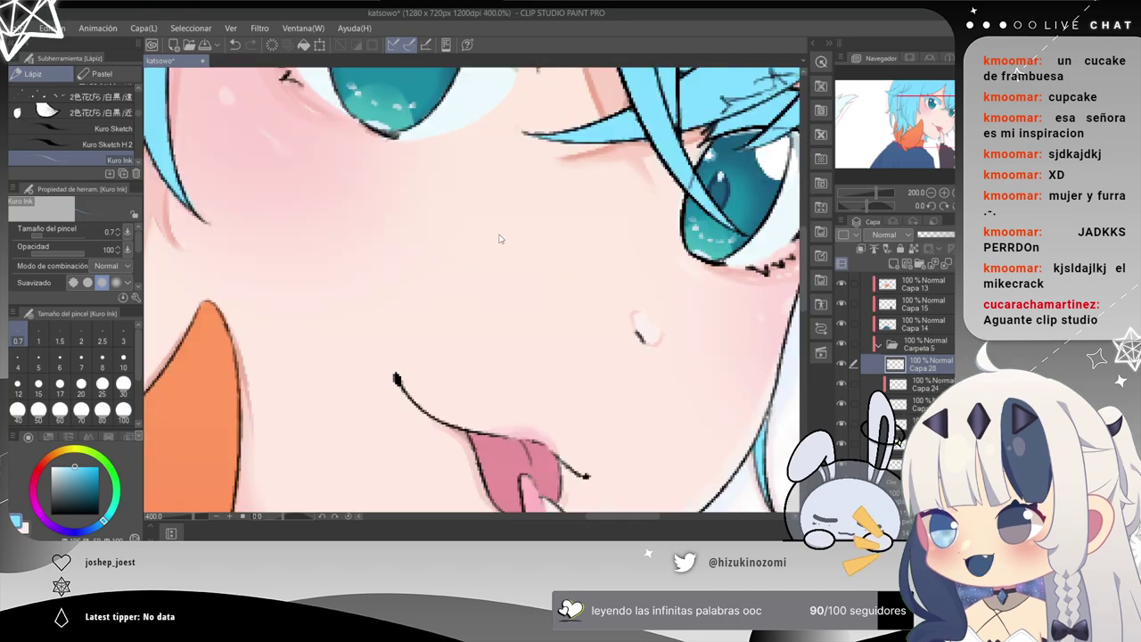
drag(294, 201, 274, 419)
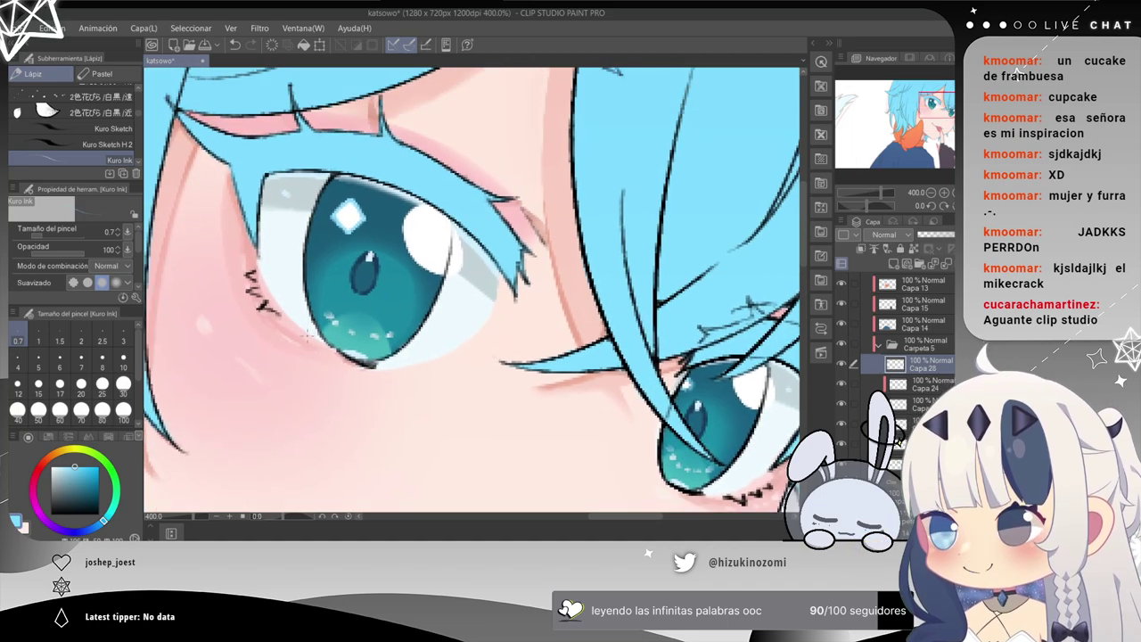
Set the brush size to 3, try light-blue rim strokes along the left inner edge of the larger iris, and undo them.
scroll(303, 332, up, 2)
drag(287, 177, 169, 293)
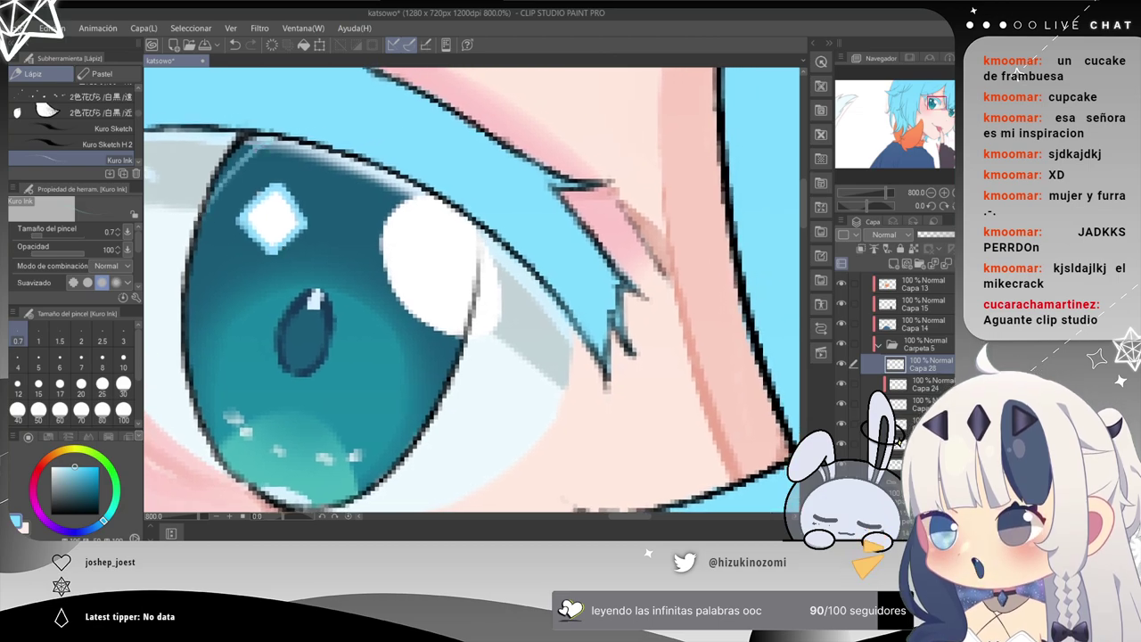
click(124, 346)
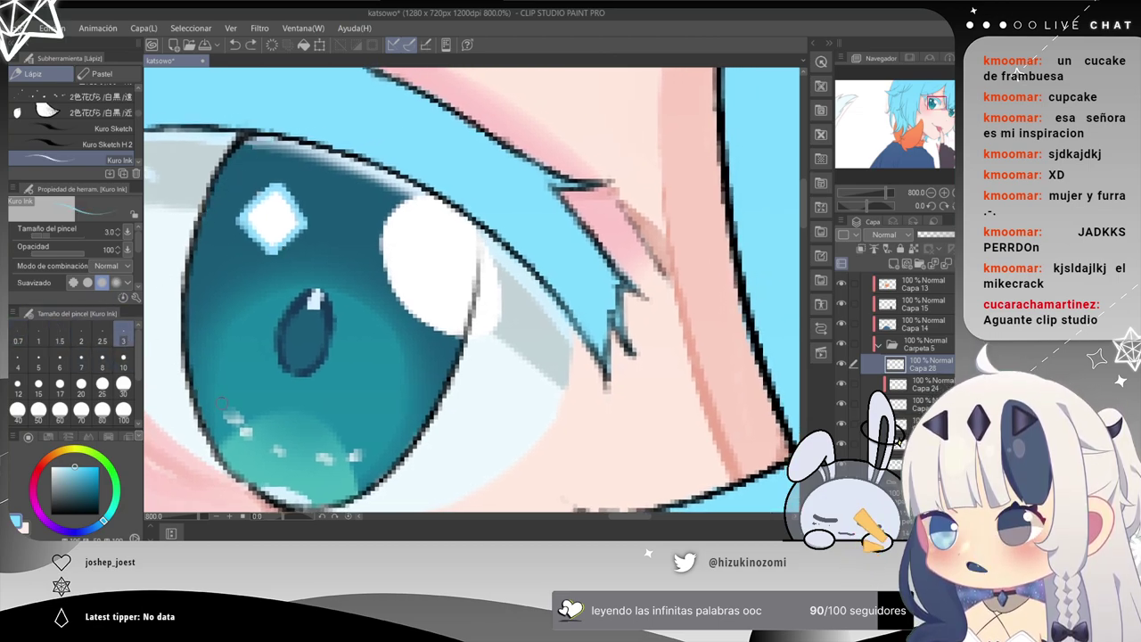
drag(186, 296, 227, 443)
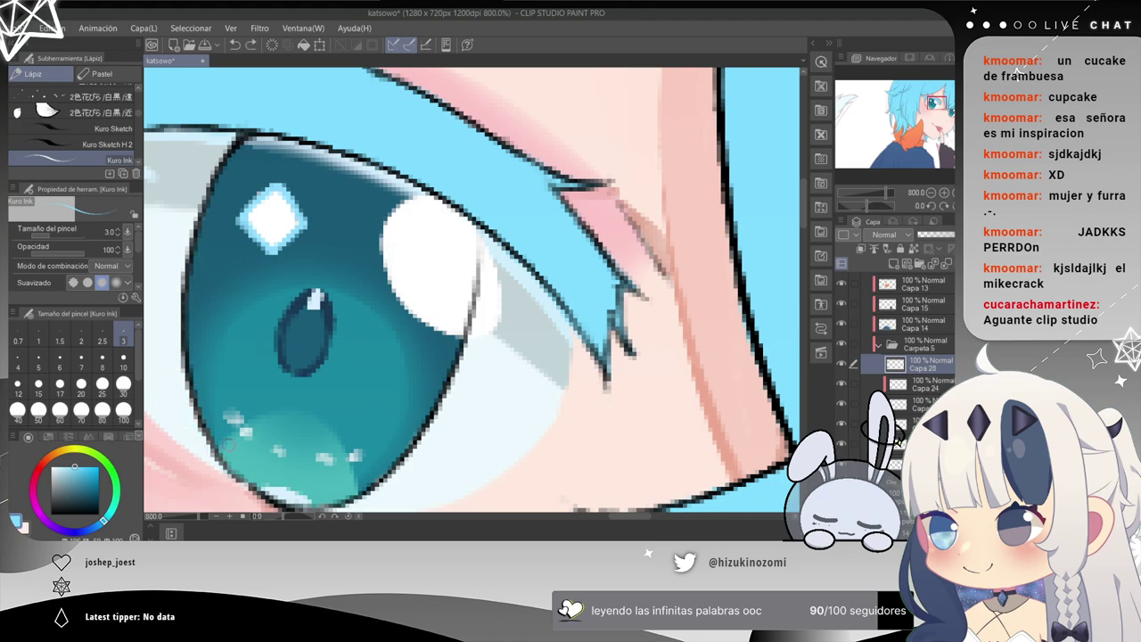
mouse_move(188, 380)
mouse_down()
mouse_move(192, 297)
mouse_move(224, 194)
mouse_up()
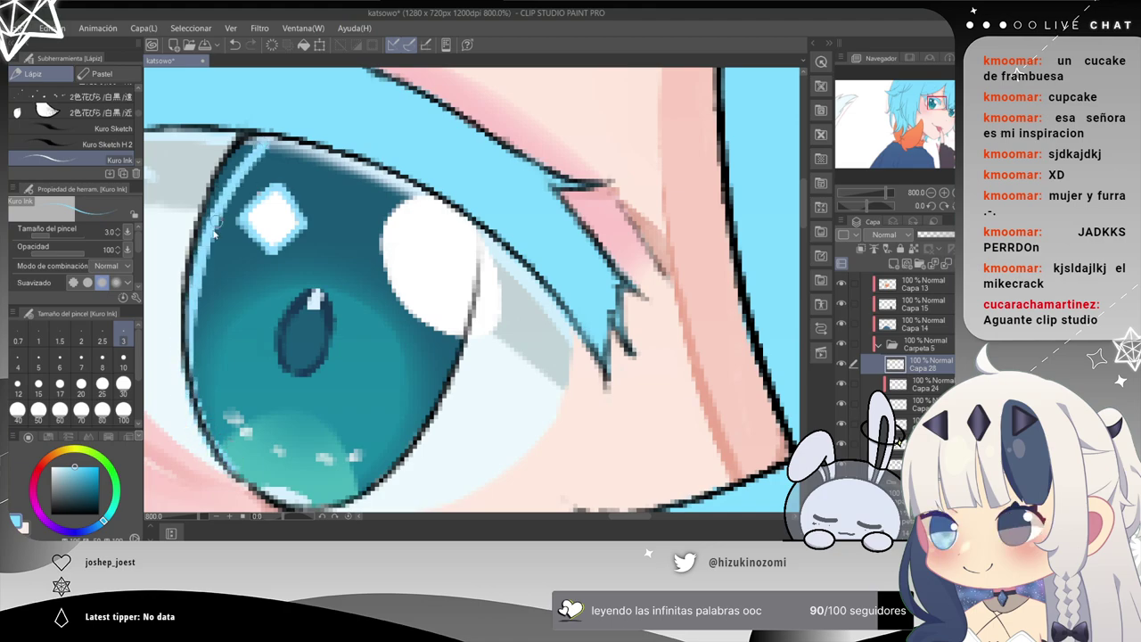
key(ctrl+z)
mouse_move(244, 472)
mouse_down()
mouse_move(209, 429)
mouse_move(229, 177)
mouse_up()
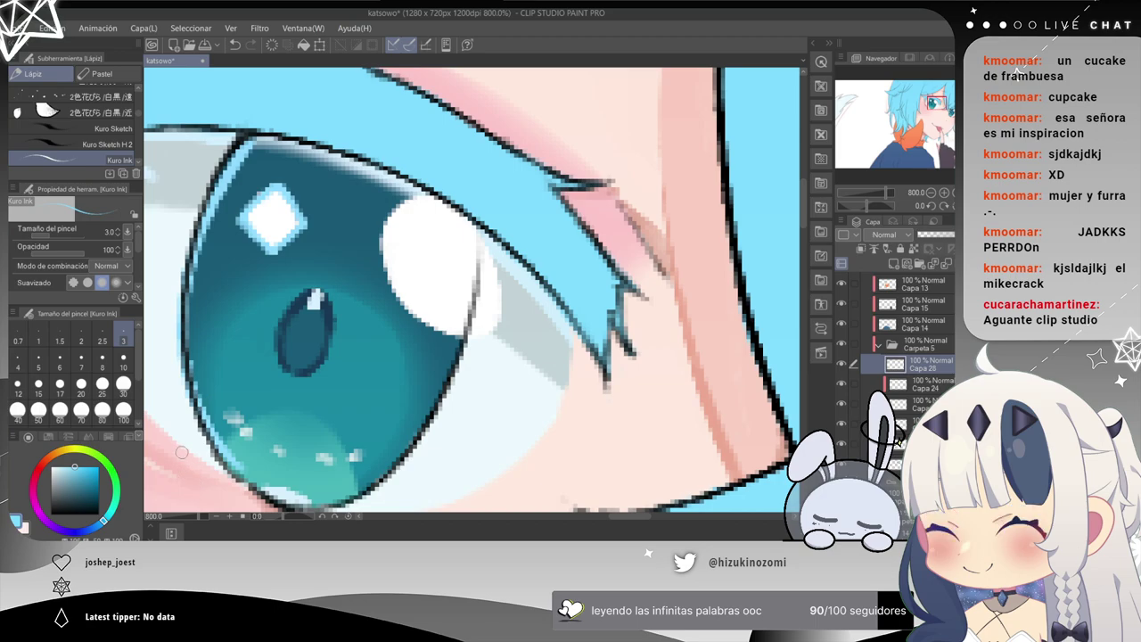
key(ctrl+z)
drag(191, 296, 272, 145)
key(ctrl+z)
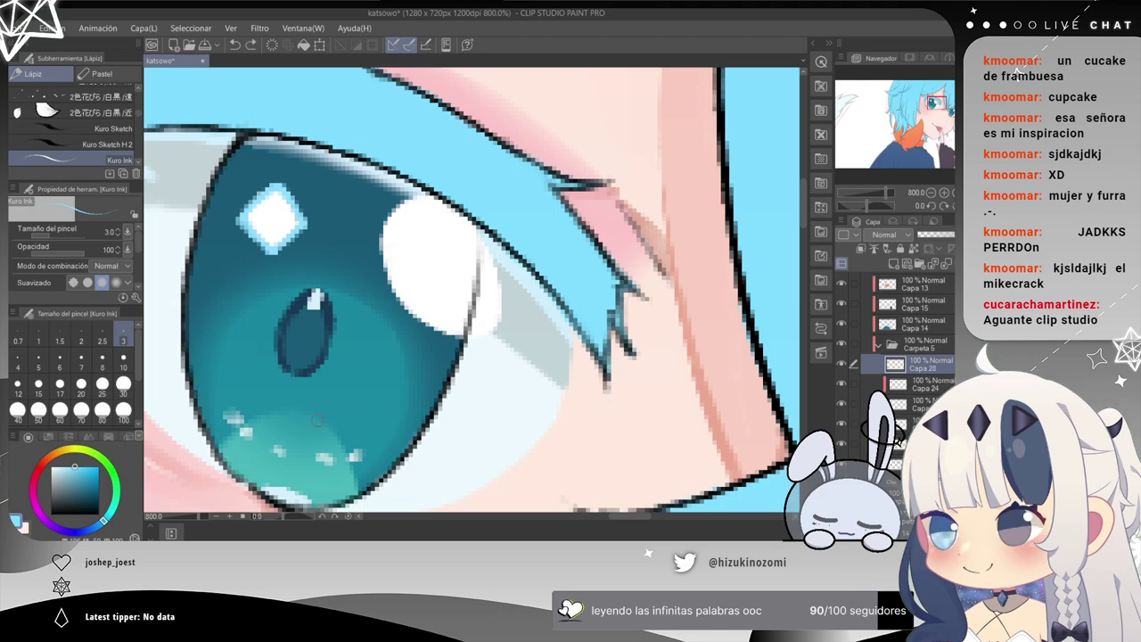
Add a new raster layer in the eye folder, clip it to the layer below, and place it beneath the Capa 28 highlight layer.
click(895, 265)
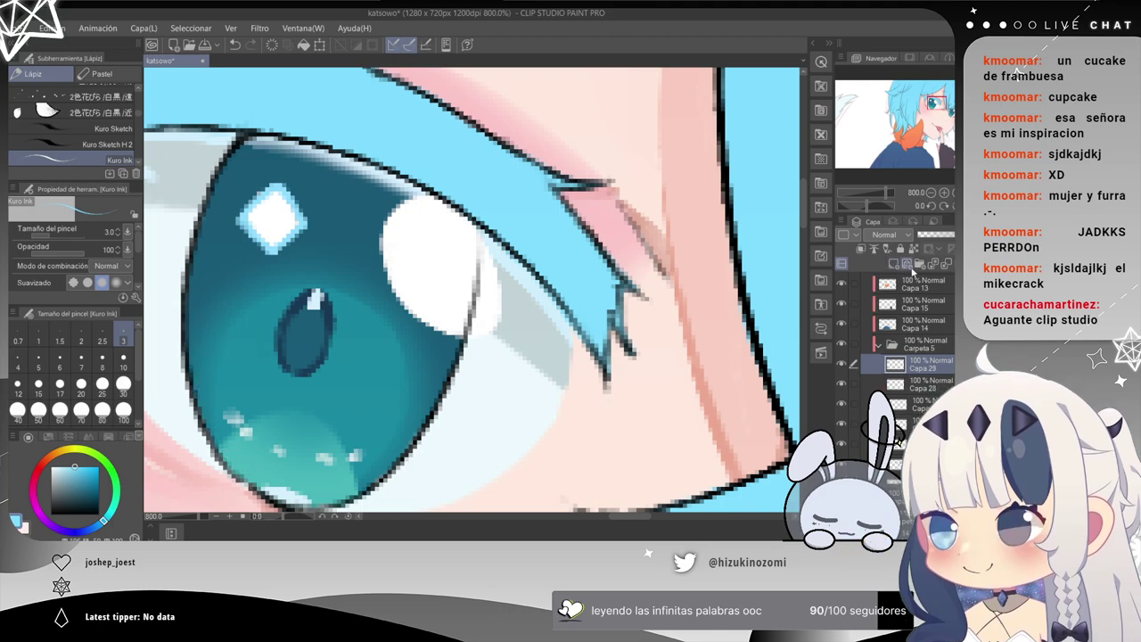
click(882, 377)
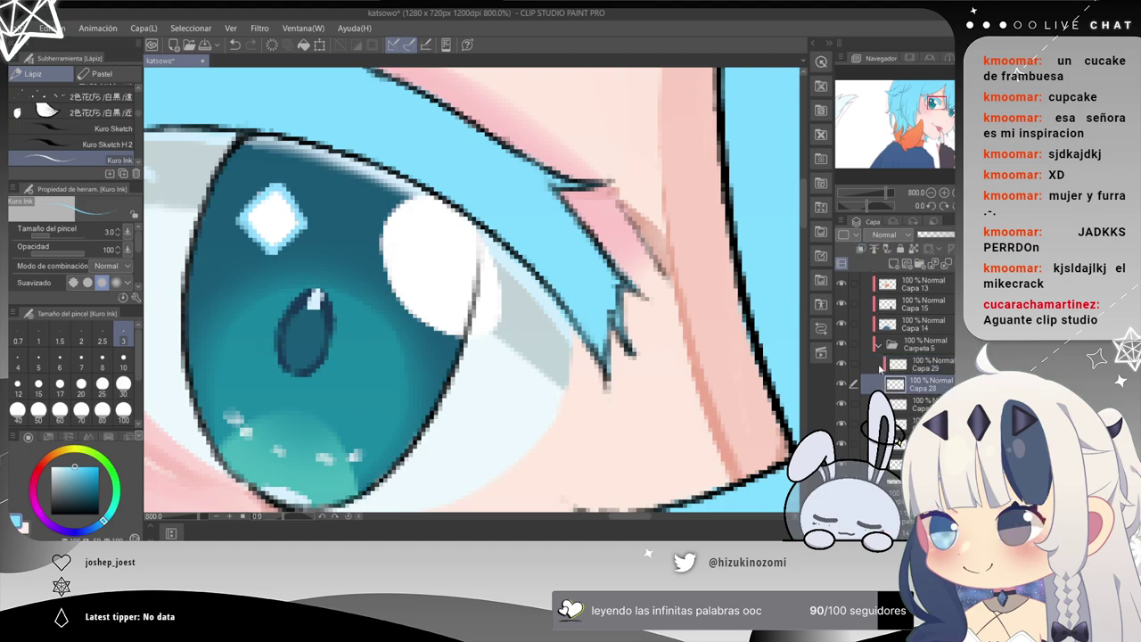
click(863, 251)
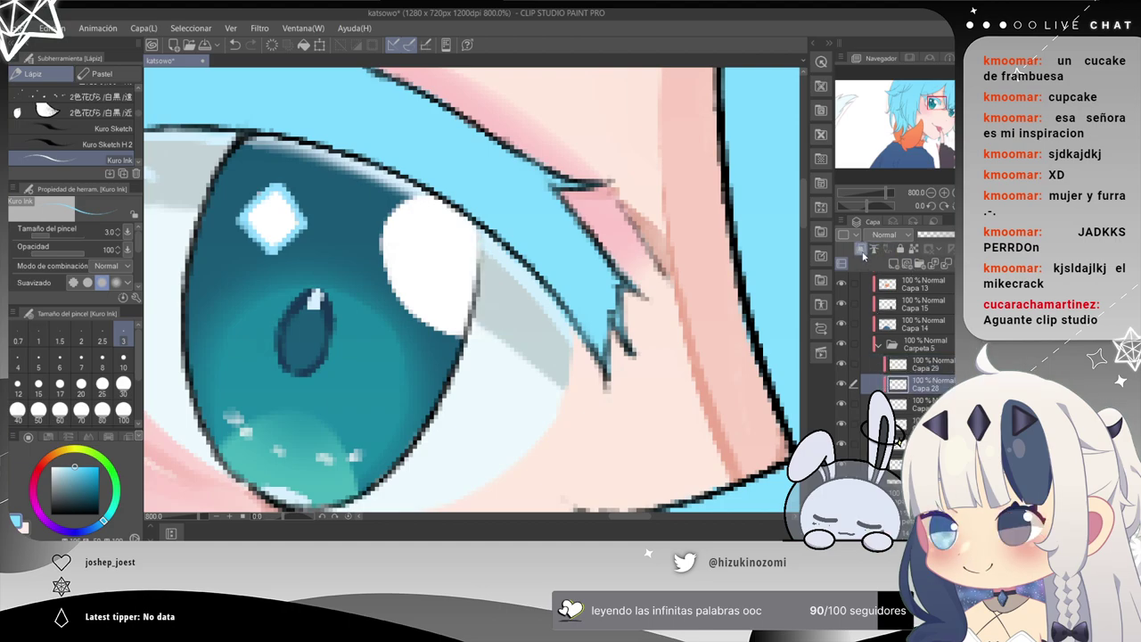
click(862, 251)
drag(903, 383, 900, 360)
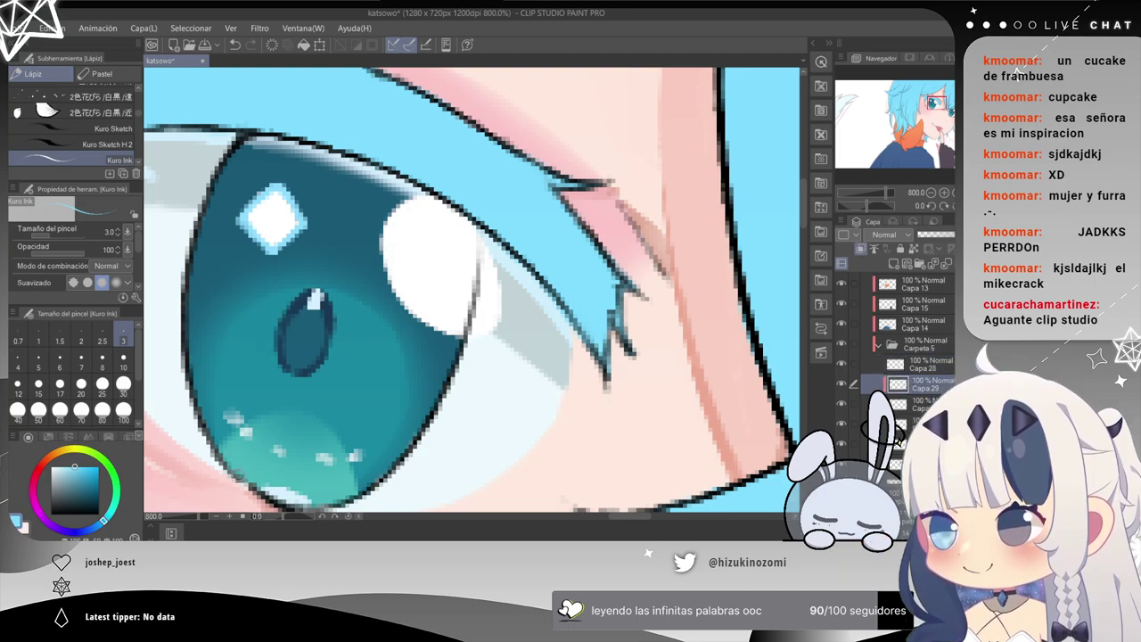
Draw thin light-blue rim light along the inner edges of the larger iris with Kuro Ink at size 3, undoing stray strokes.
mouse_move(217, 455)
mouse_down()
mouse_move(186, 356)
mouse_move(262, 146)
mouse_up()
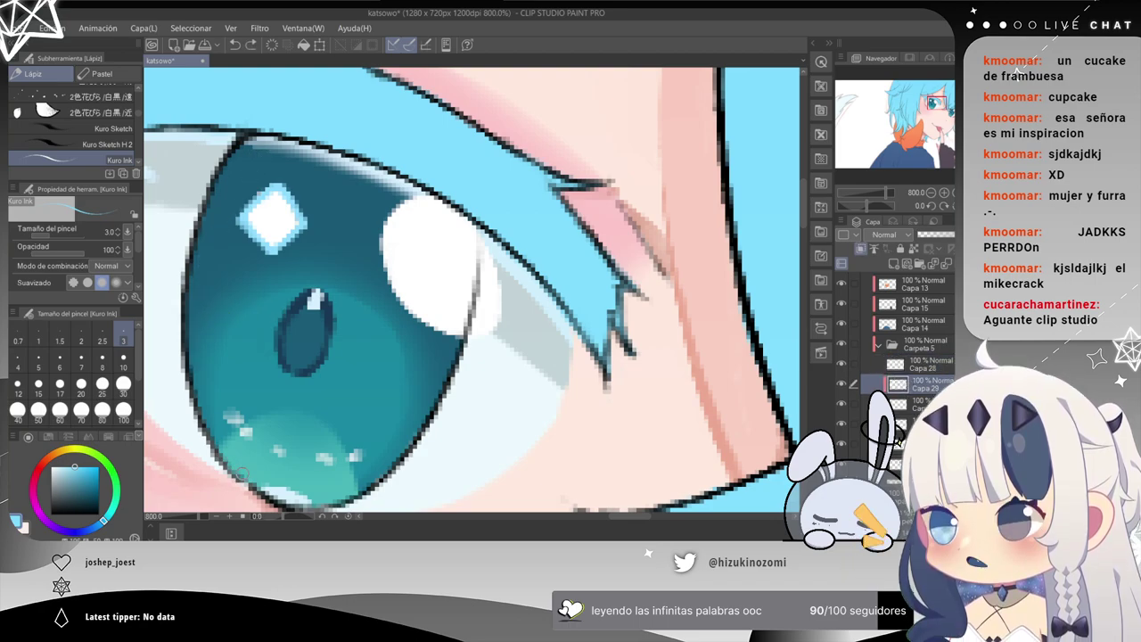
key(ctrl+z)
drag(251, 142, 210, 202)
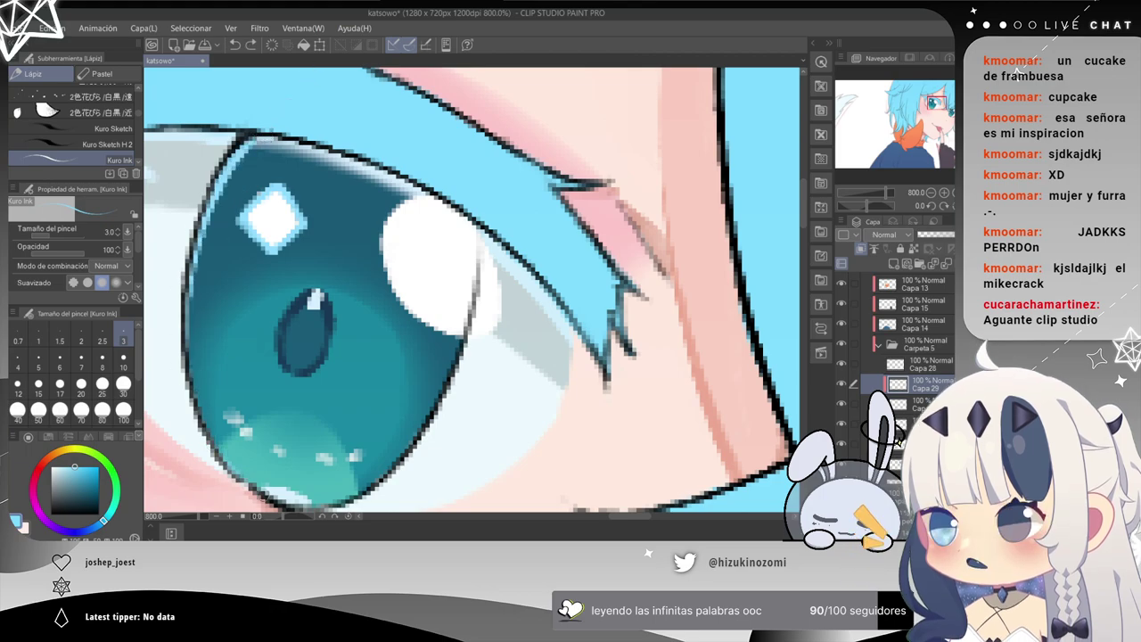
drag(187, 281, 251, 484)
key(ctrl+z)
drag(191, 345, 235, 465)
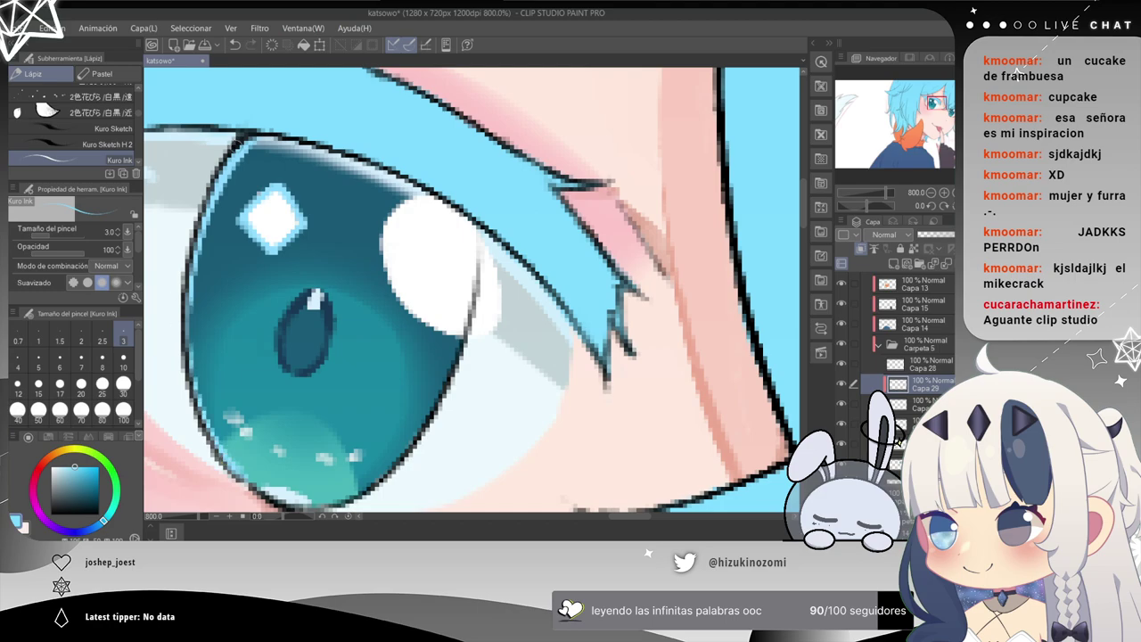
drag(332, 501, 453, 337)
key(ctrl+z)
key(ctrl+z)
Compare the larger iris's light-blue rim with the smaller eye, up close and in the whole illustration.
scroll(445, 361, down, 3)
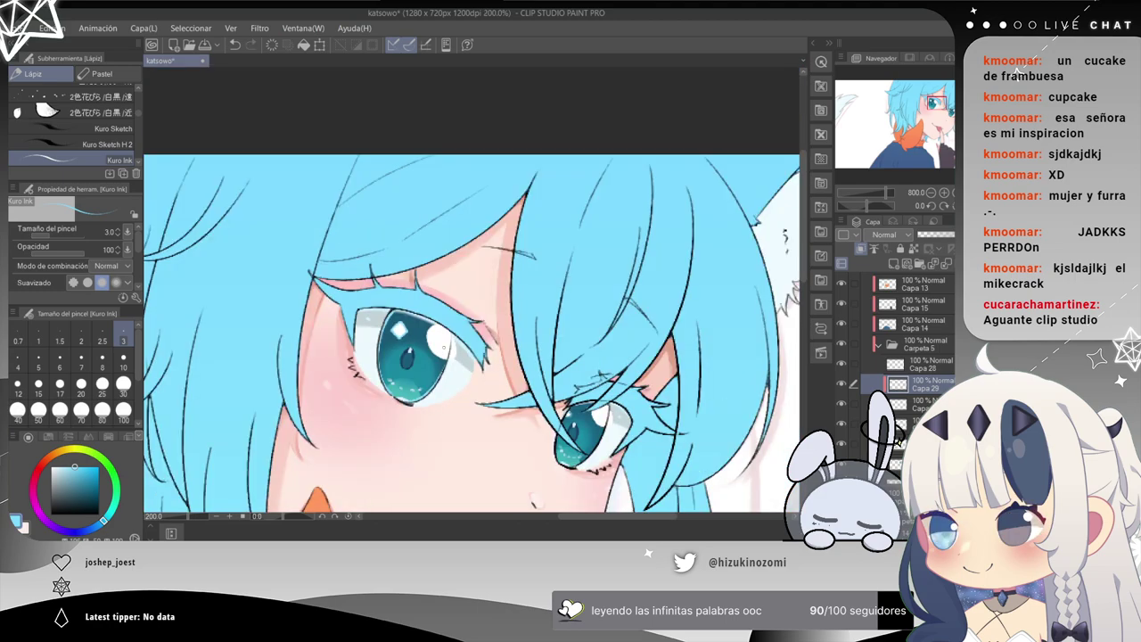
scroll(448, 332, up, 2)
drag(607, 414, 484, 214)
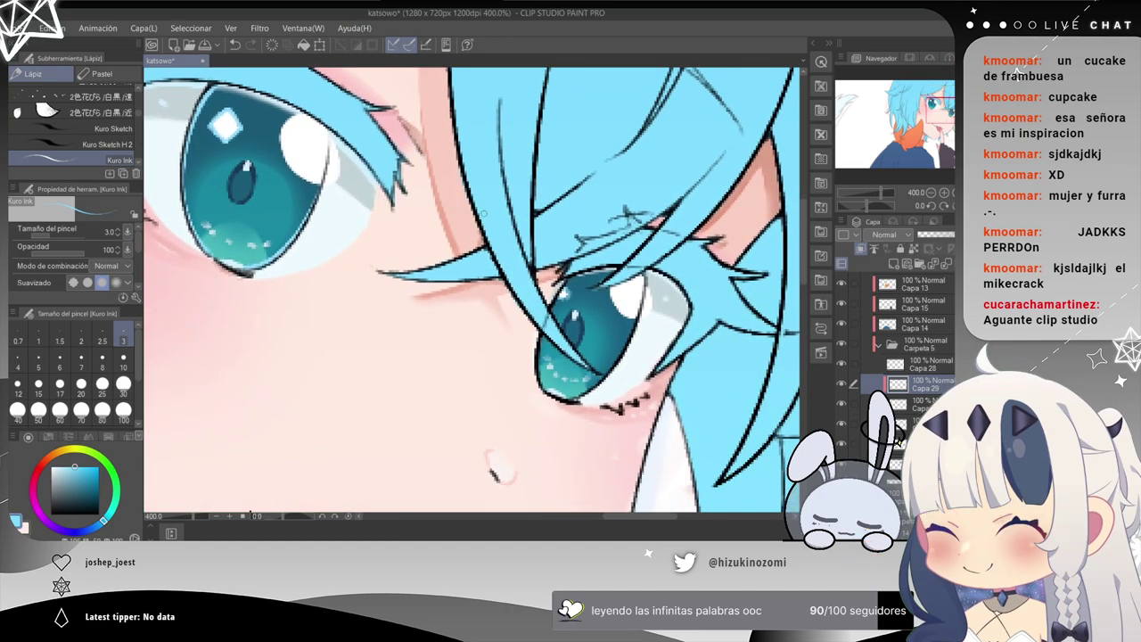
scroll(484, 213, down, 4)
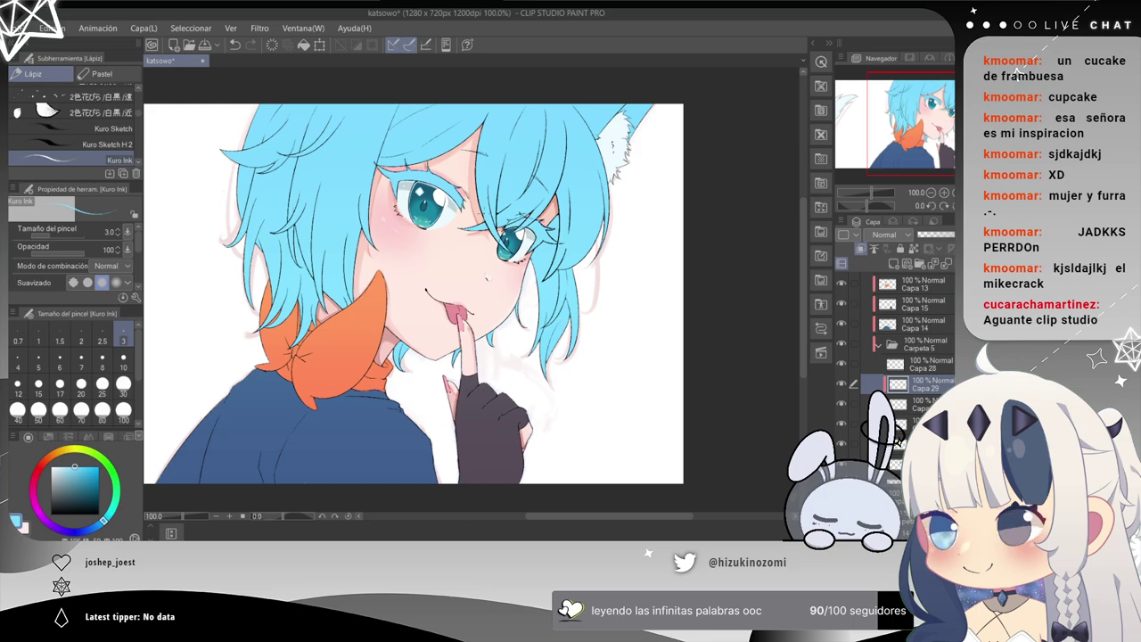
scroll(485, 214, up, 1)
scroll(486, 214, down, 1)
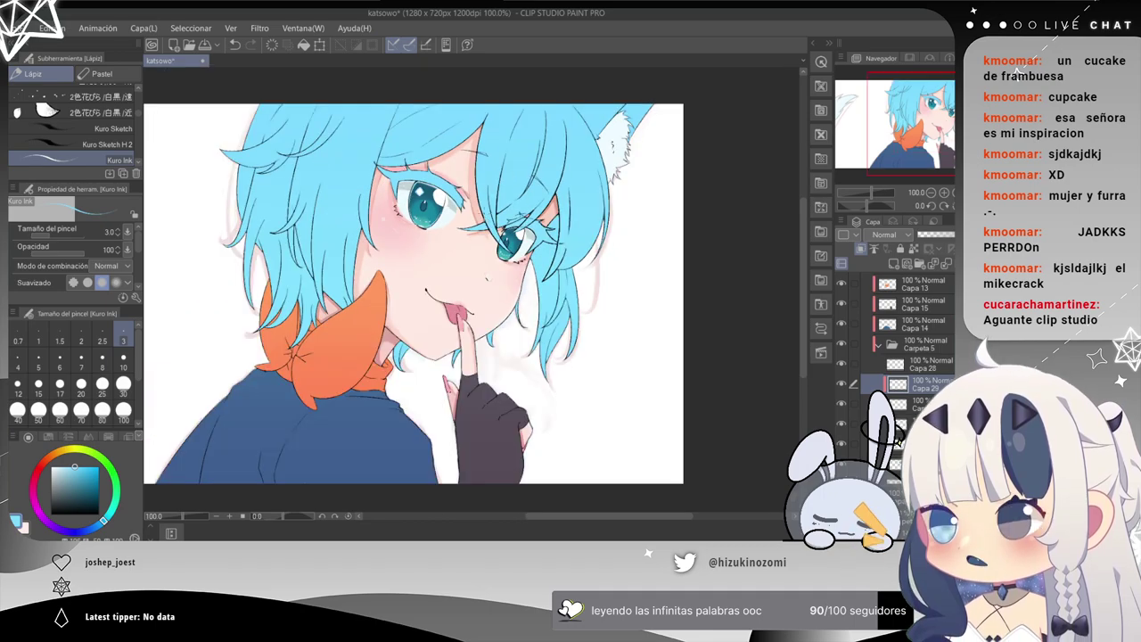
scroll(414, 294, up, 1)
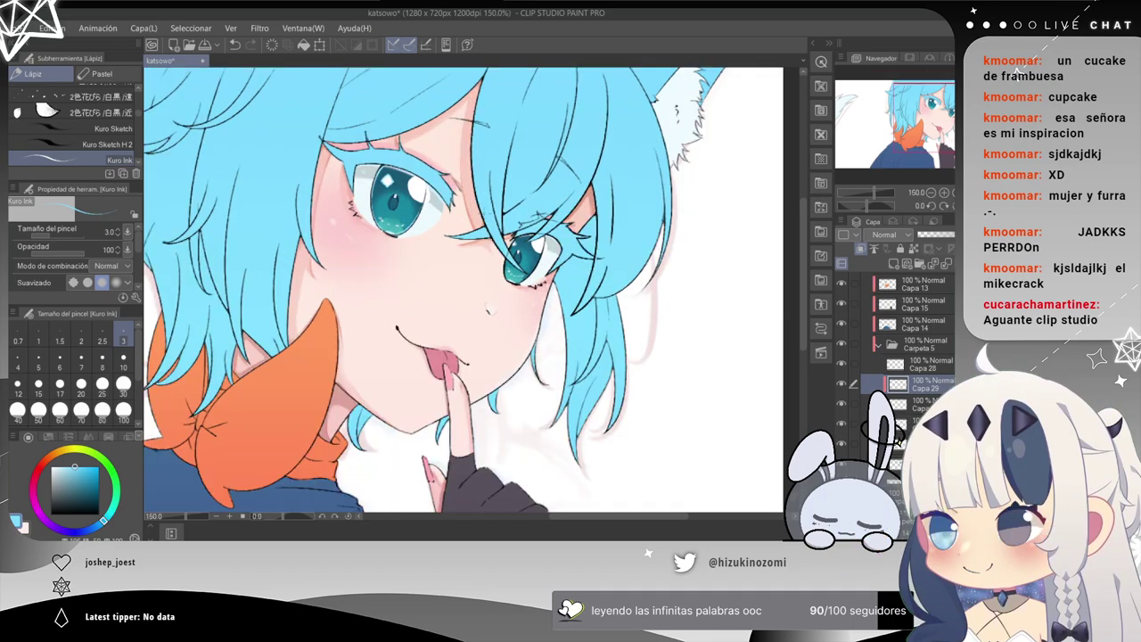
scroll(414, 294, down, 1)
scroll(413, 294, up, 2)
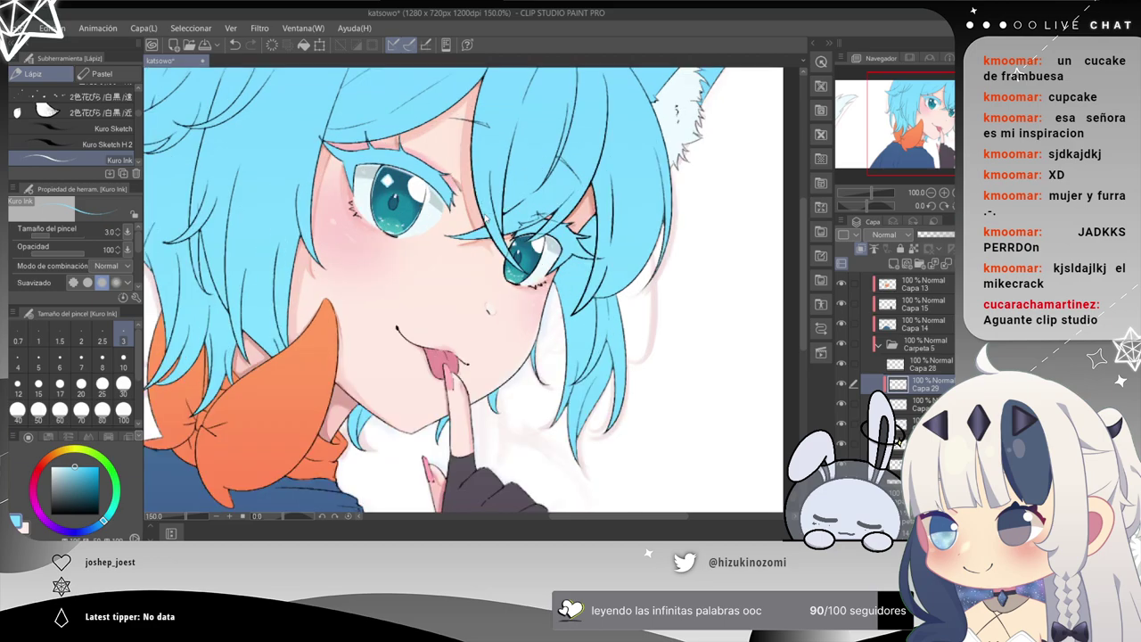
scroll(414, 294, up, 1)
scroll(414, 294, down, 3)
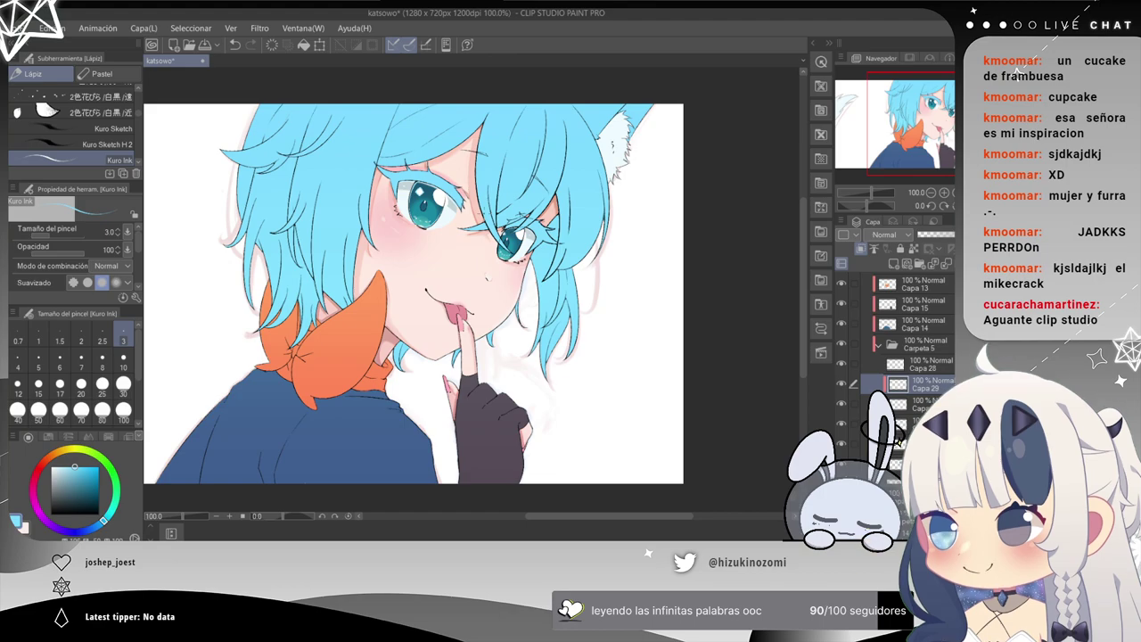
drag(397, 251, 475, 245)
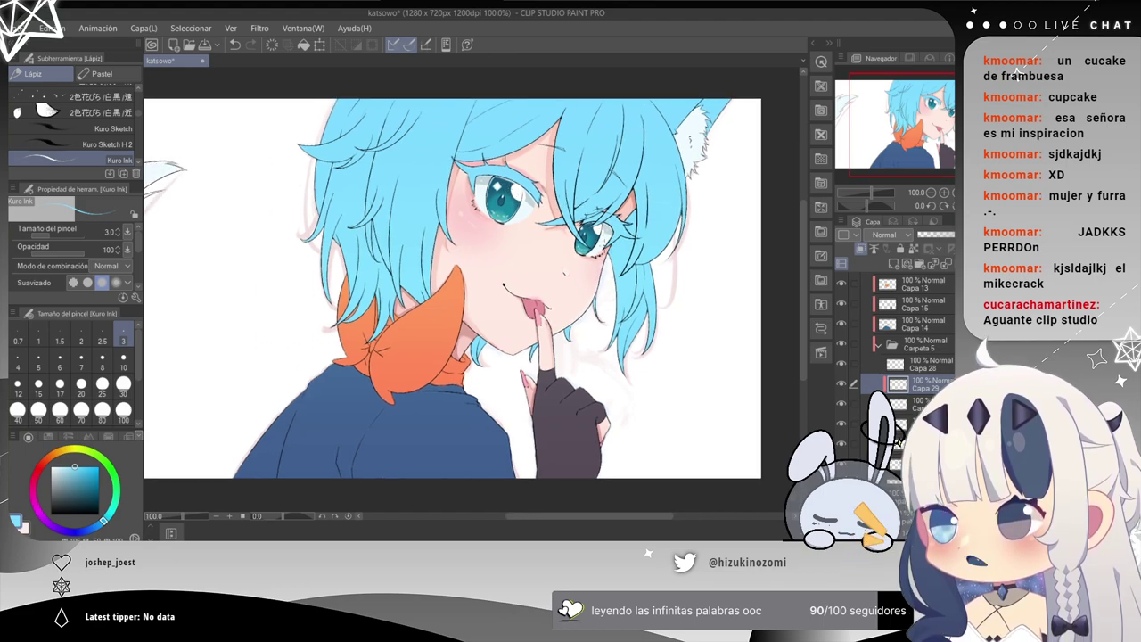
scroll(632, 280, up, 2)
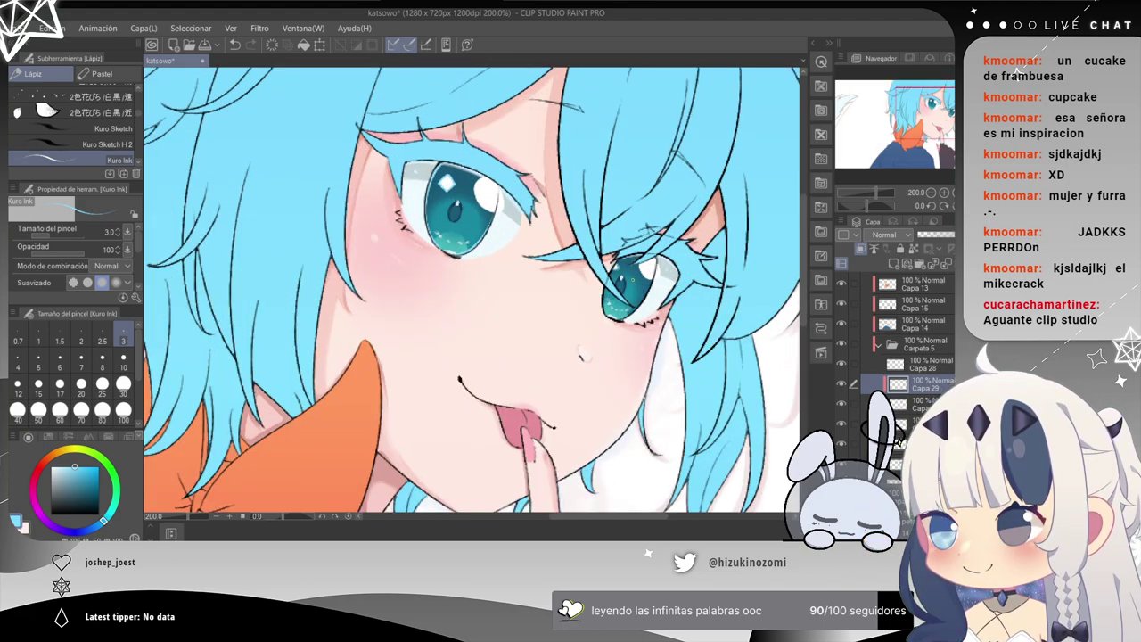
scroll(632, 280, up, 2)
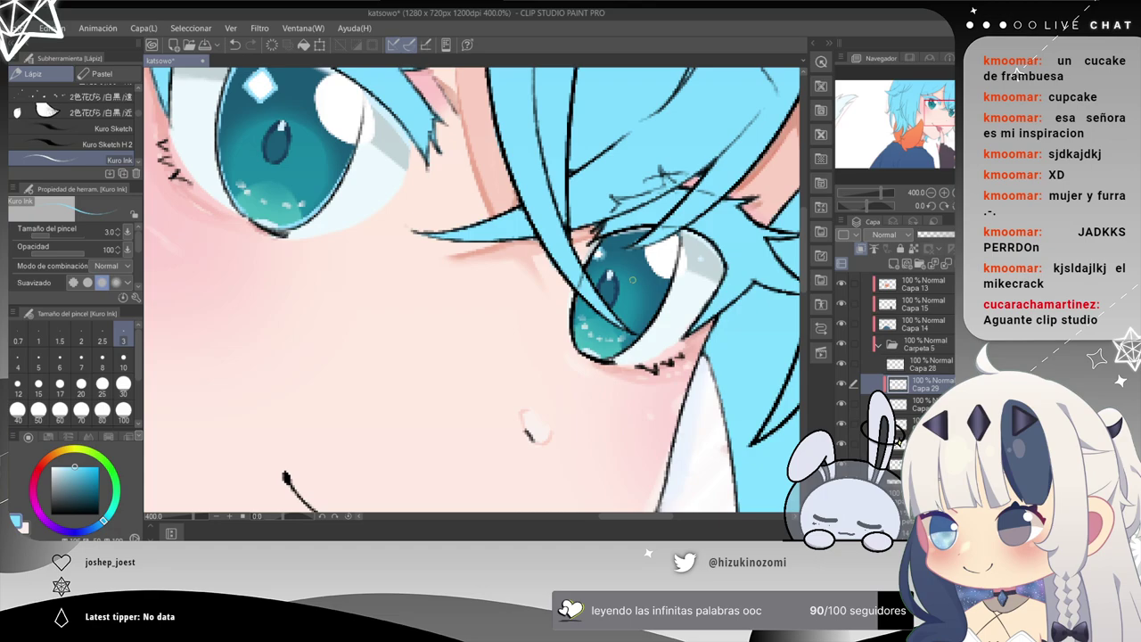
mouse_move(418, 155)
mouse_down()
mouse_move(442, 219)
mouse_move(434, 200)
mouse_up()
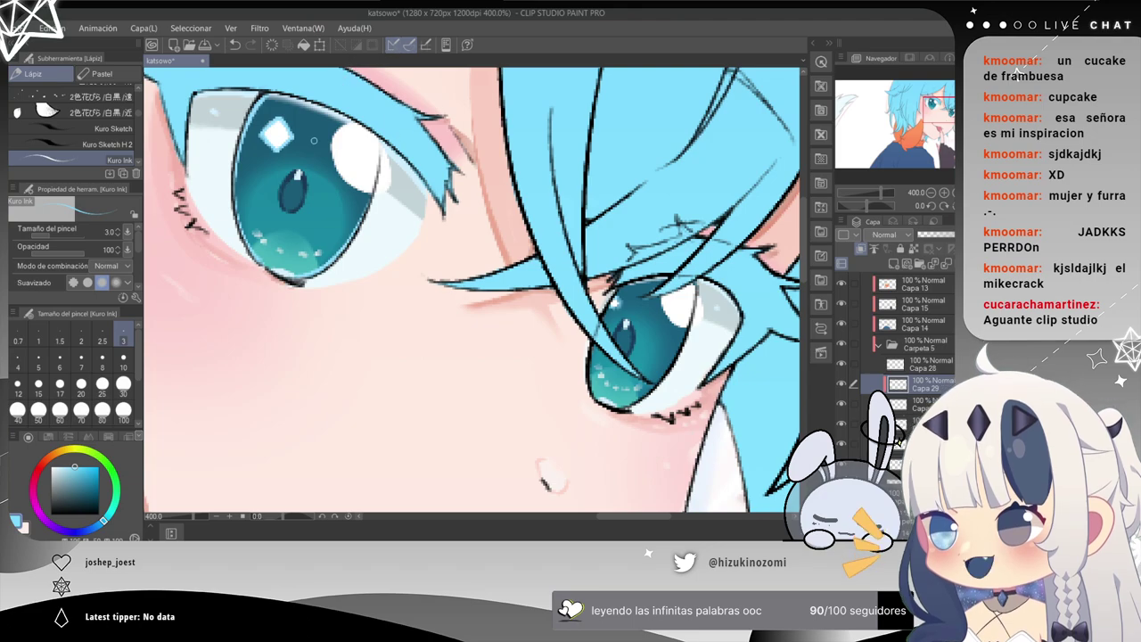
Recolour the larger iris's rim in the pupil outline's dark navy, using a size 30 brush with the layer's transparent pixels locked.
scroll(268, 191, up, 5)
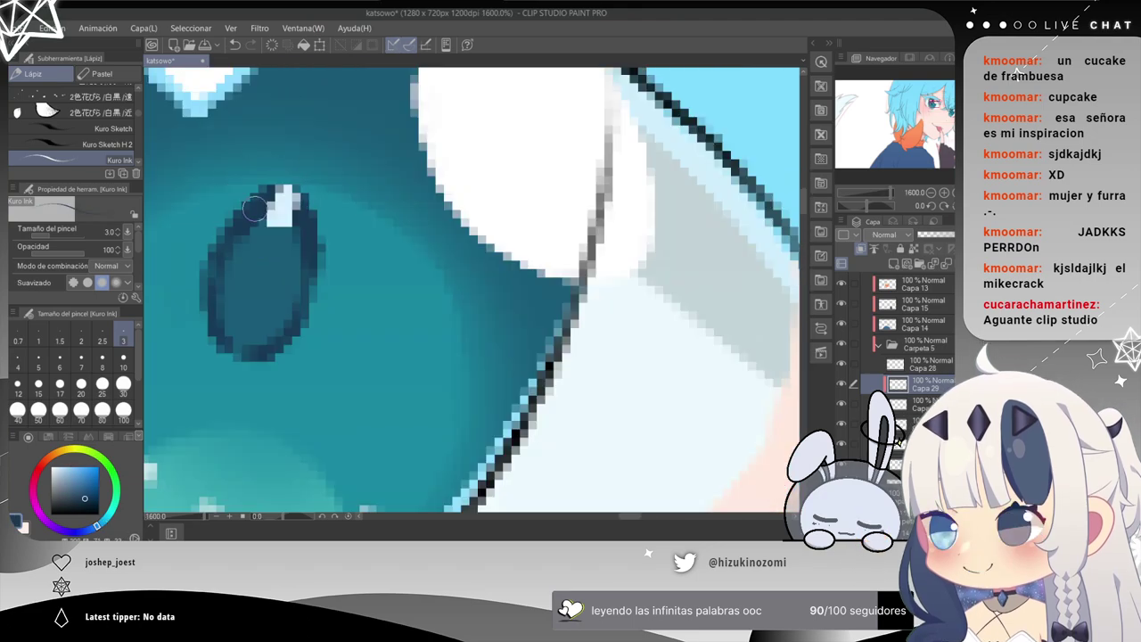
scroll(263, 205, down, 5)
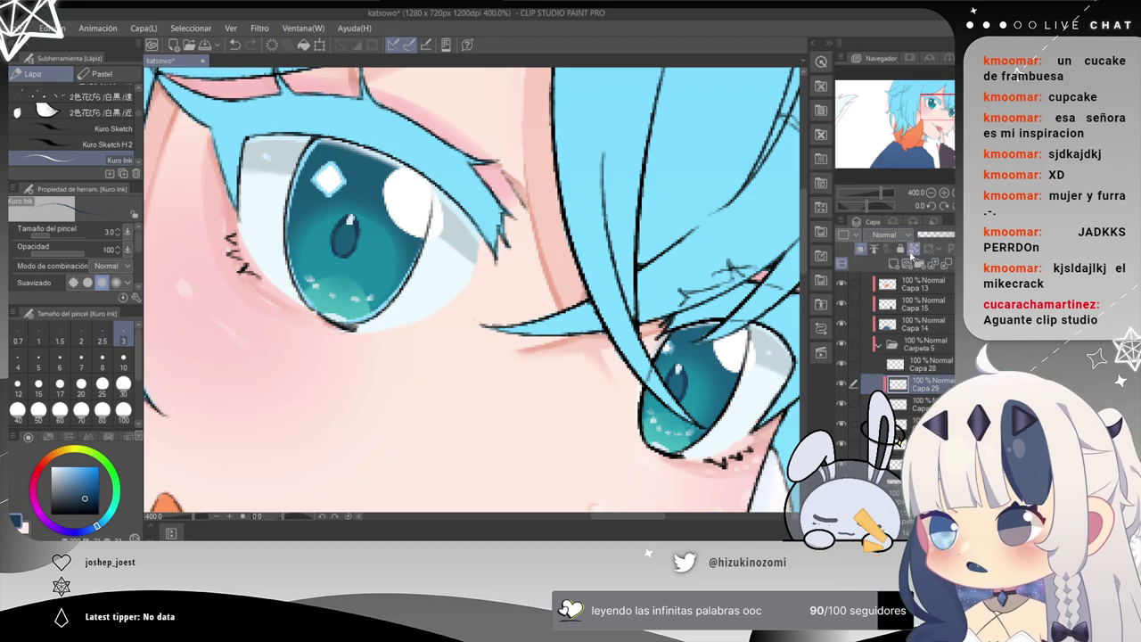
click(123, 384)
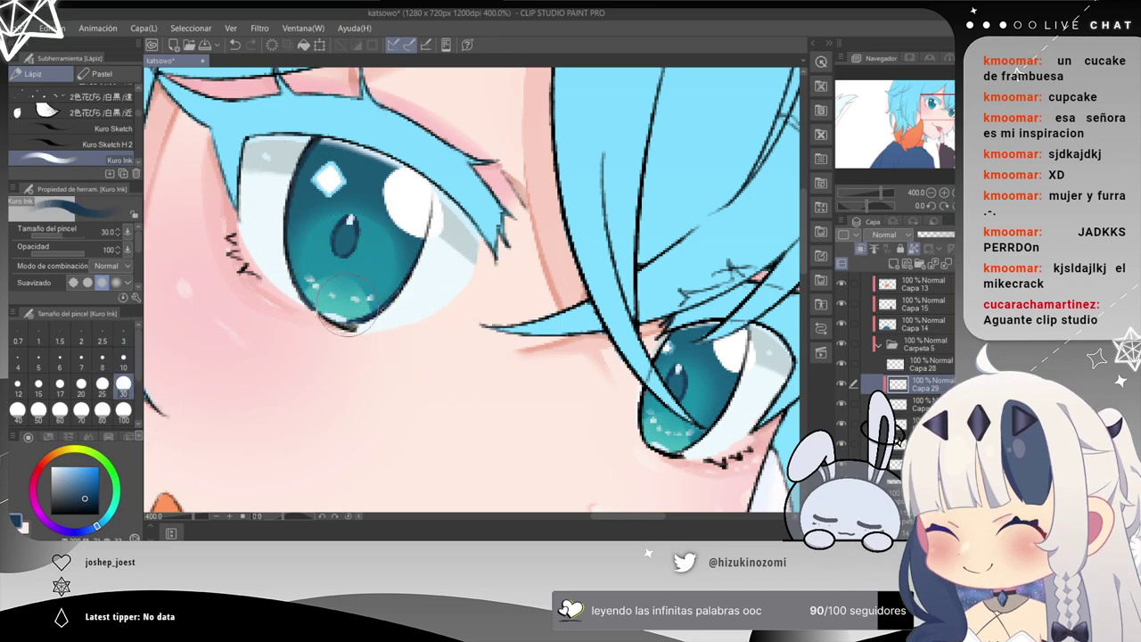
scroll(406, 145, down, 3)
scroll(509, 300, up, 3)
drag(404, 201, 502, 377)
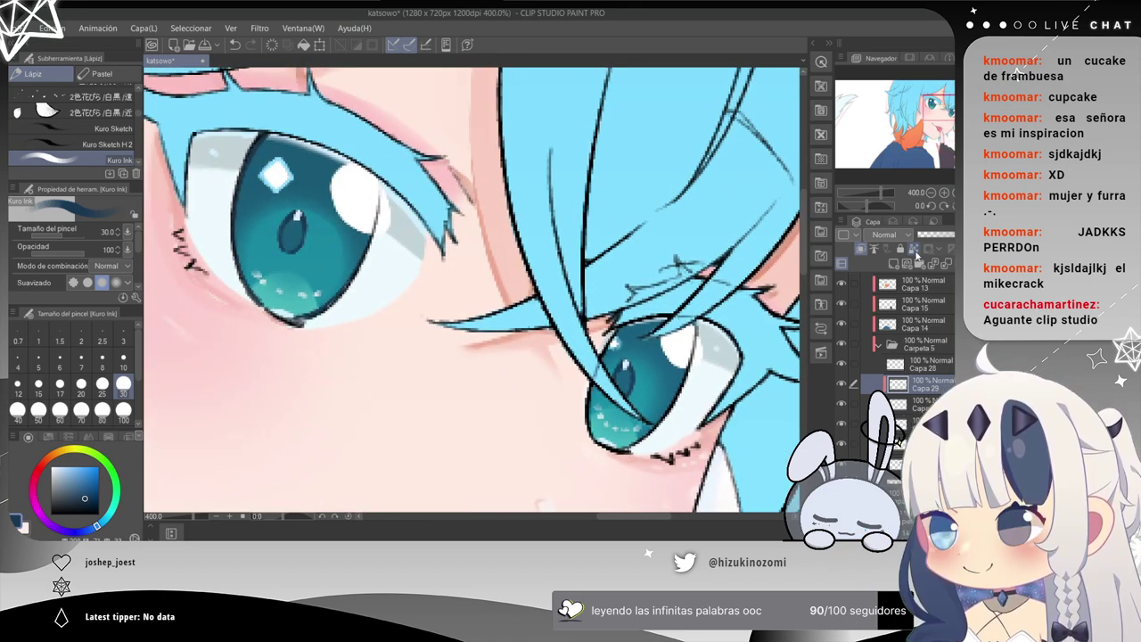
Try dark navy rim strokes at size 2 along the right edge of the smaller iris, and undo them.
click(38, 339)
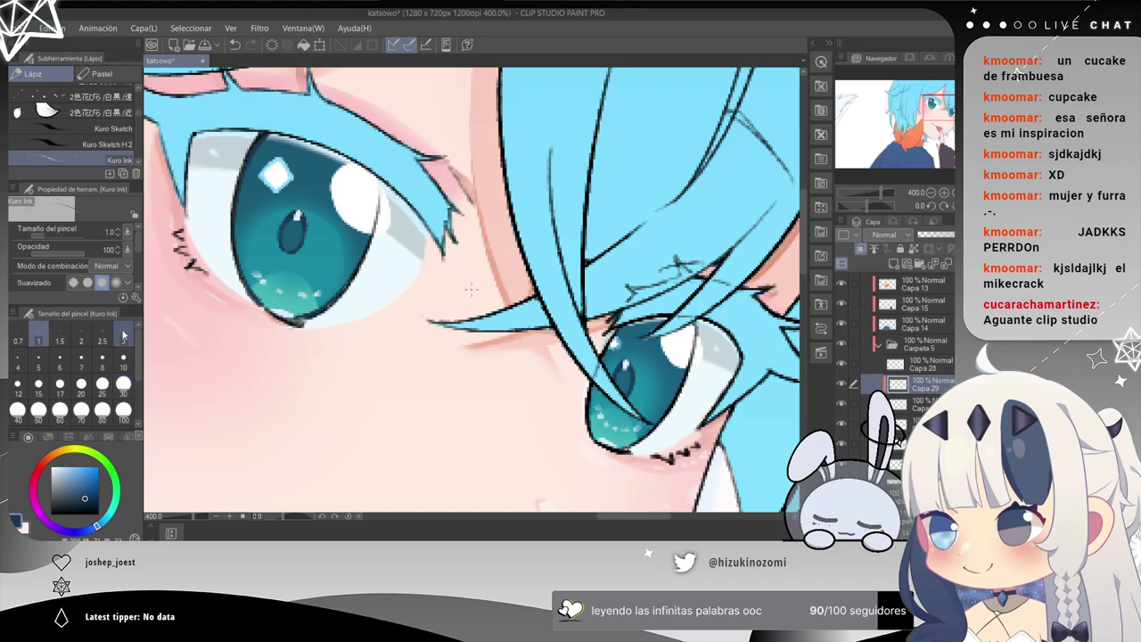
scroll(472, 289, up, 4)
drag(653, 355, 241, 125)
drag(588, 274, 390, 88)
scroll(379, 98, down, 2)
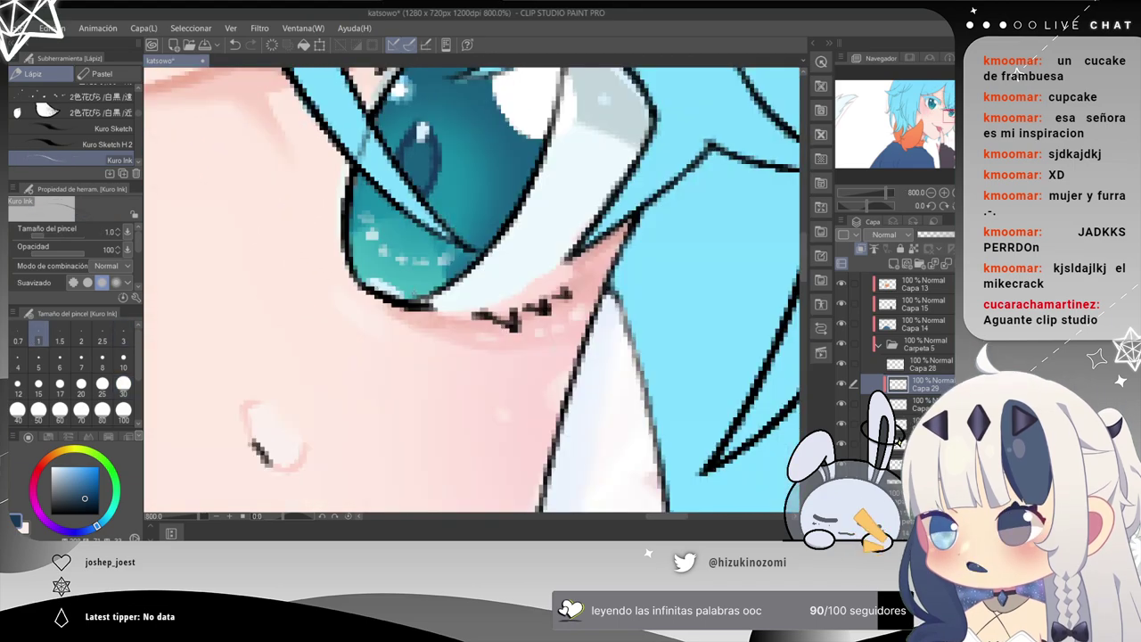
drag(467, 163, 441, 250)
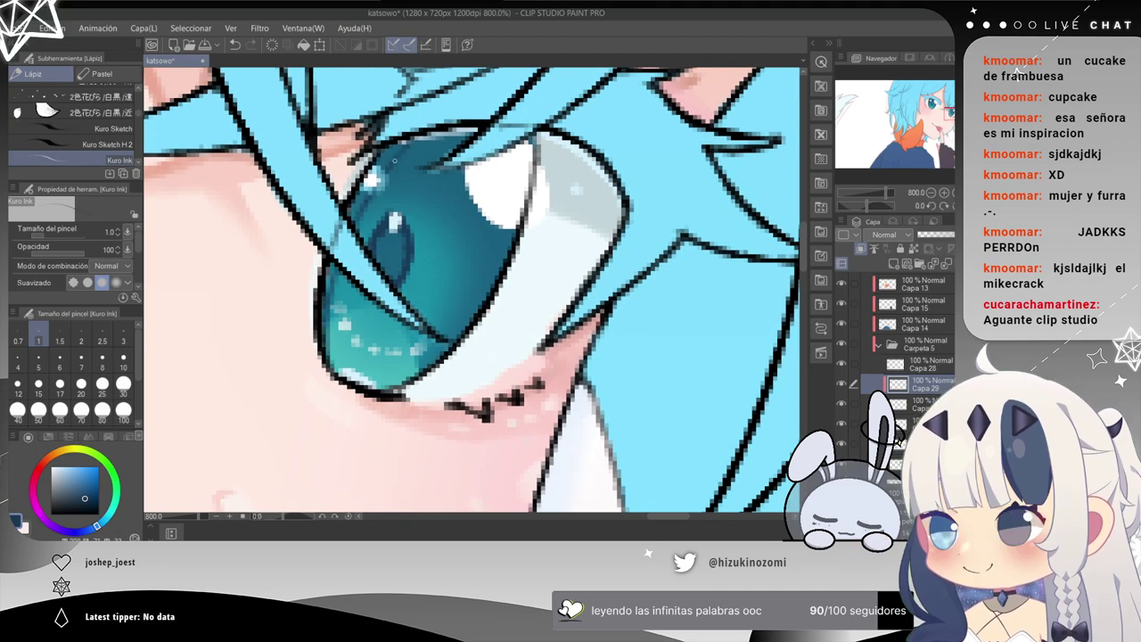
click(81, 335)
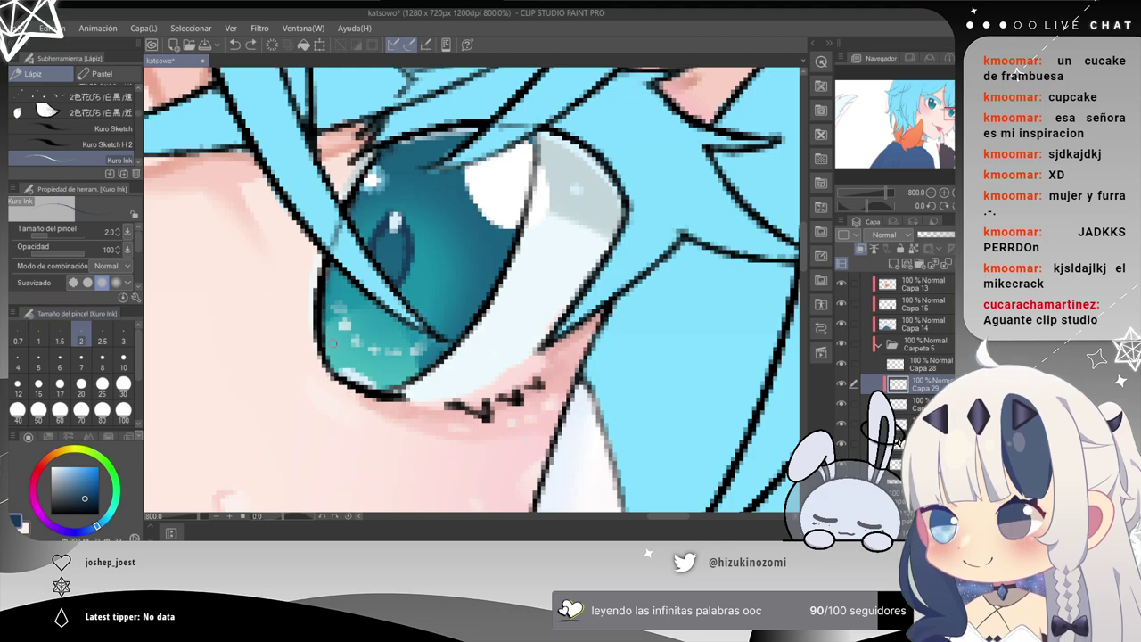
drag(516, 230, 393, 388)
key(ctrl+z)
drag(515, 228, 405, 381)
key(ctrl+z)
Set the brush size to 3 and darken the inner edges of the smaller iris with dark navy rim strokes, undoing stray ones.
click(123, 335)
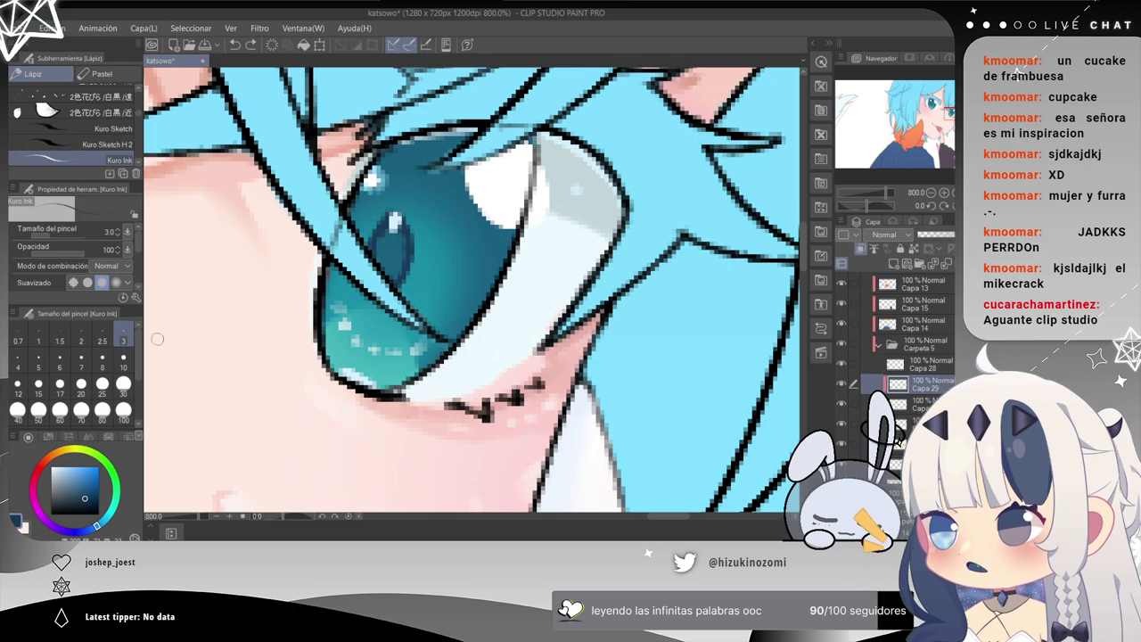
mouse_move(519, 228)
mouse_down()
mouse_move(455, 335)
mouse_move(401, 385)
mouse_move(494, 285)
mouse_move(384, 389)
mouse_up()
key(ctrl+z)
key(ctrl+z)
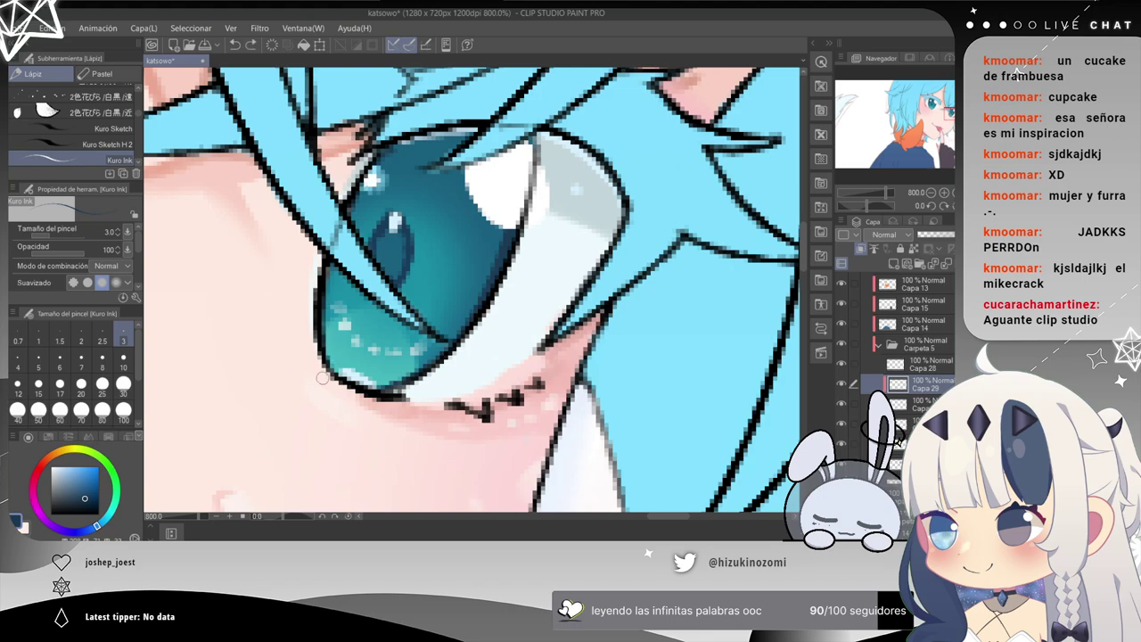
drag(363, 194, 328, 355)
key(ctrl+z)
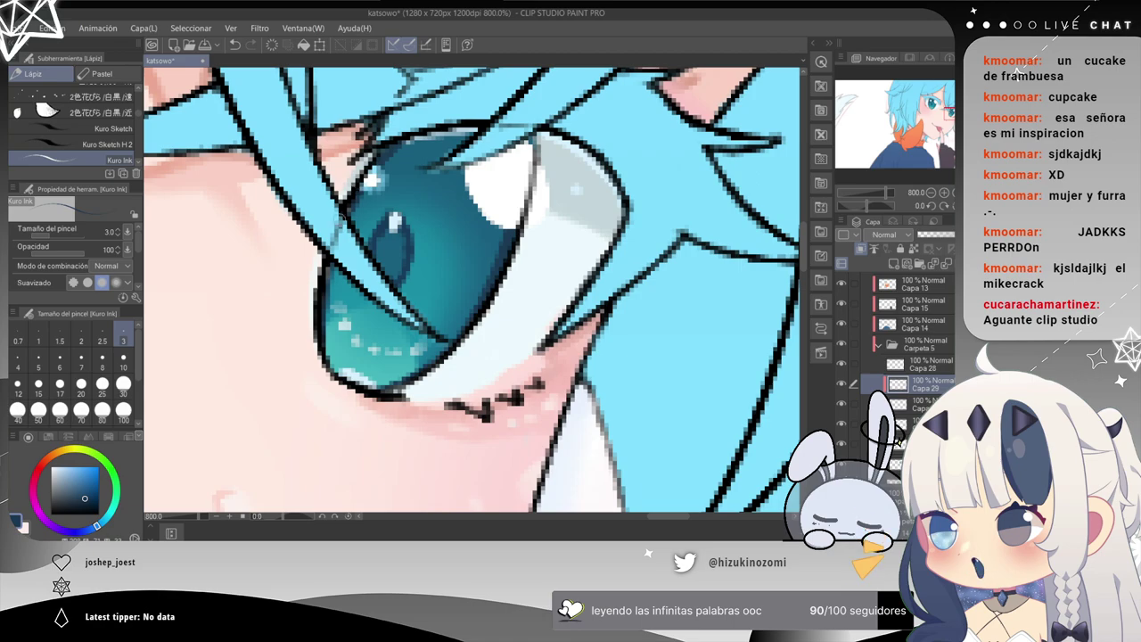
Try extra dark navy strokes at size 3 along the left inner edge of the larger iris, and undo them.
scroll(376, 186, down, 5)
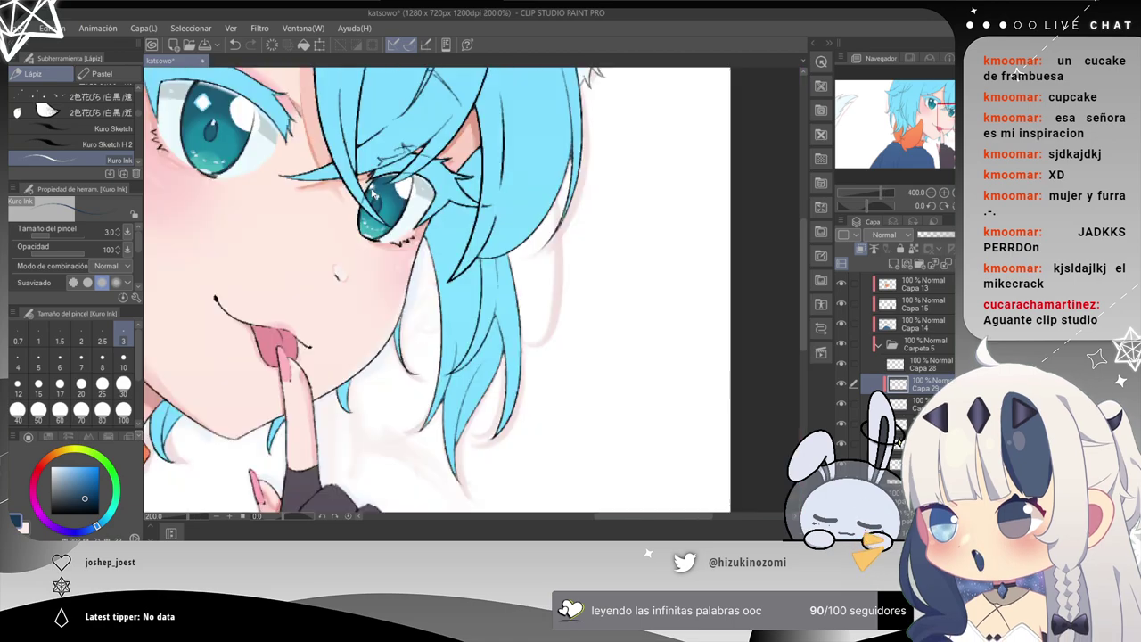
scroll(312, 283, up, 2)
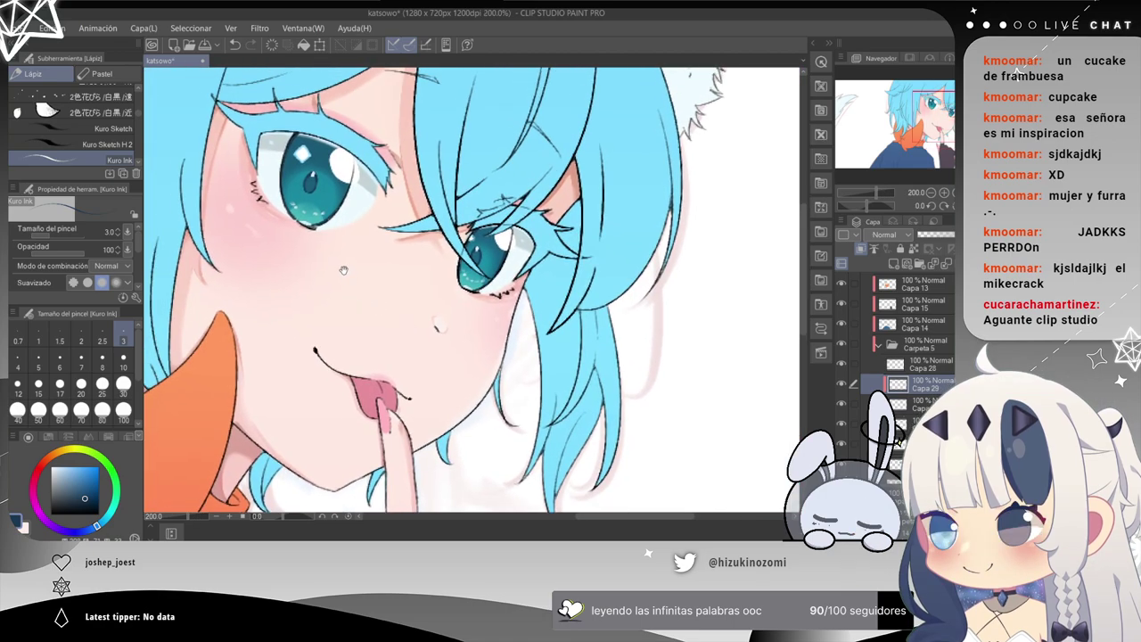
scroll(414, 221, up, 1)
scroll(413, 220, up, 2)
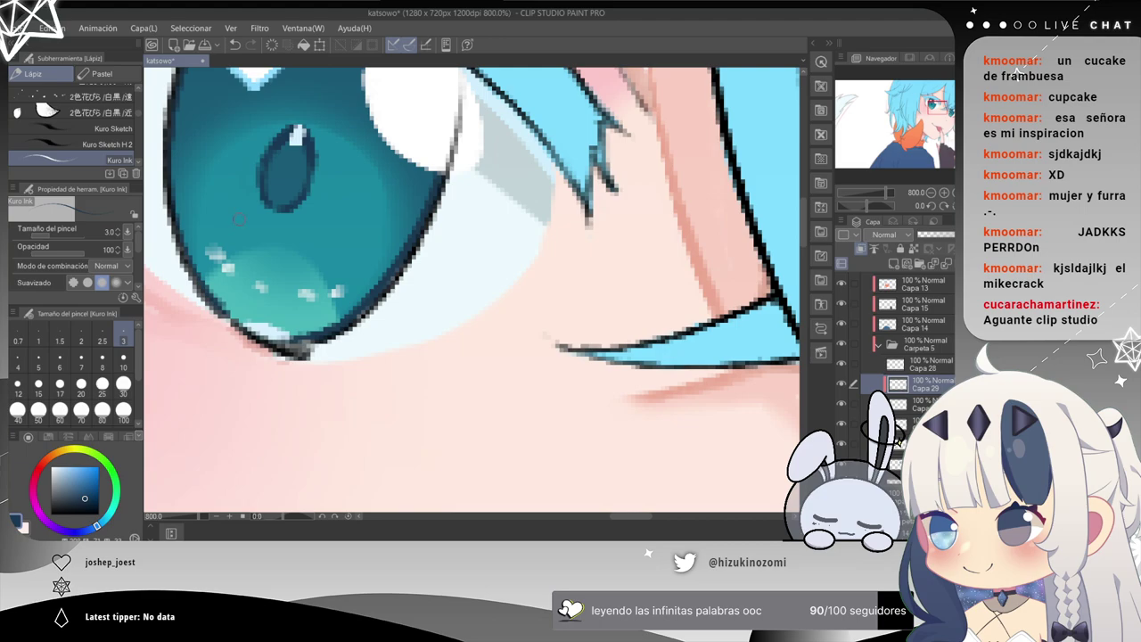
drag(237, 217, 252, 371)
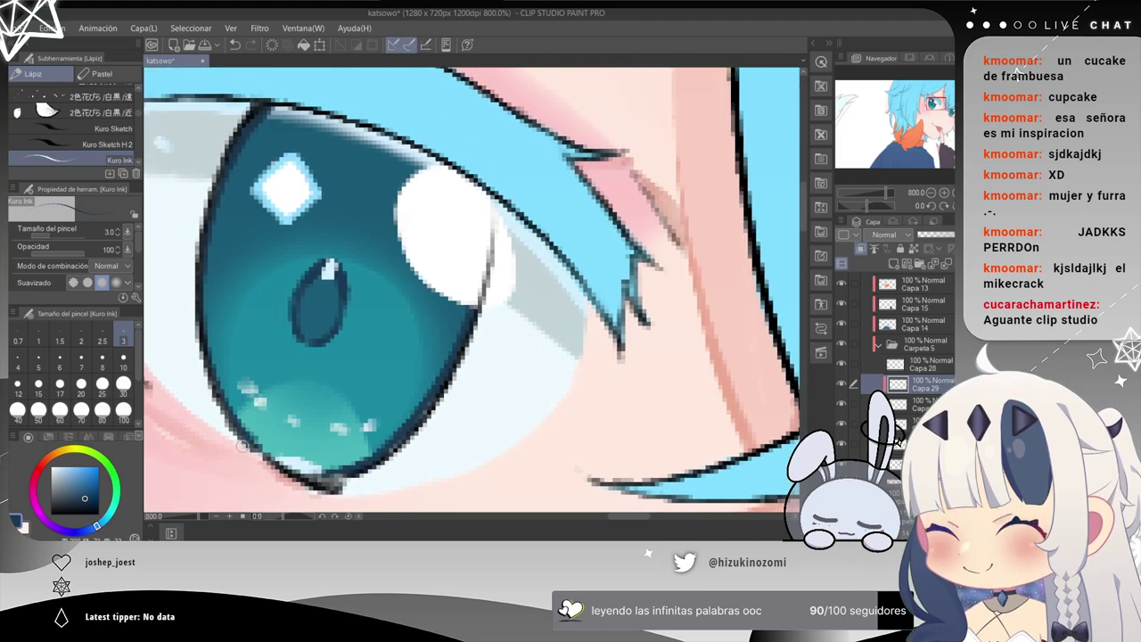
drag(264, 109, 205, 278)
key(ctrl+z)
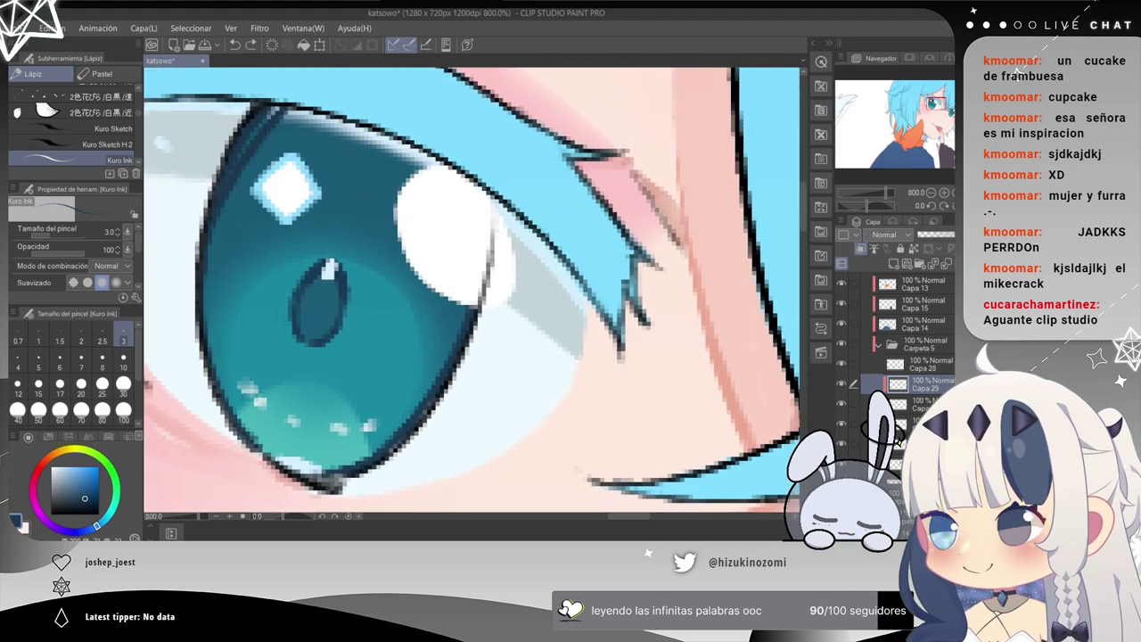
drag(214, 370, 272, 109)
key(ctrl+z)
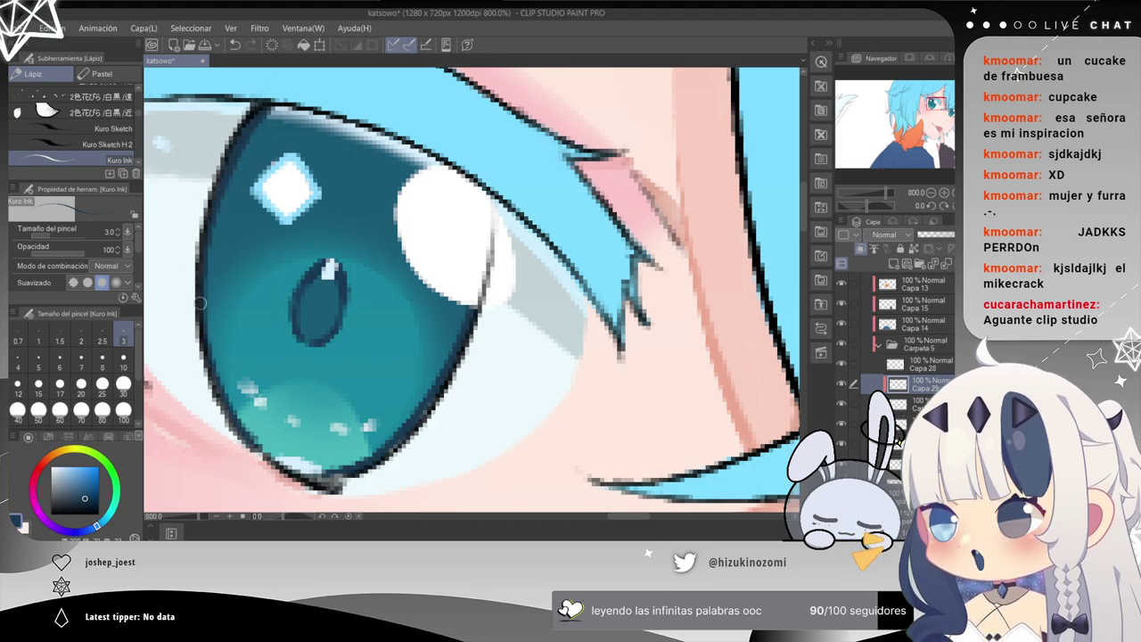
Try one more dark navy stroke up the larger iris's left rim, and undo it.
drag(200, 297, 271, 104)
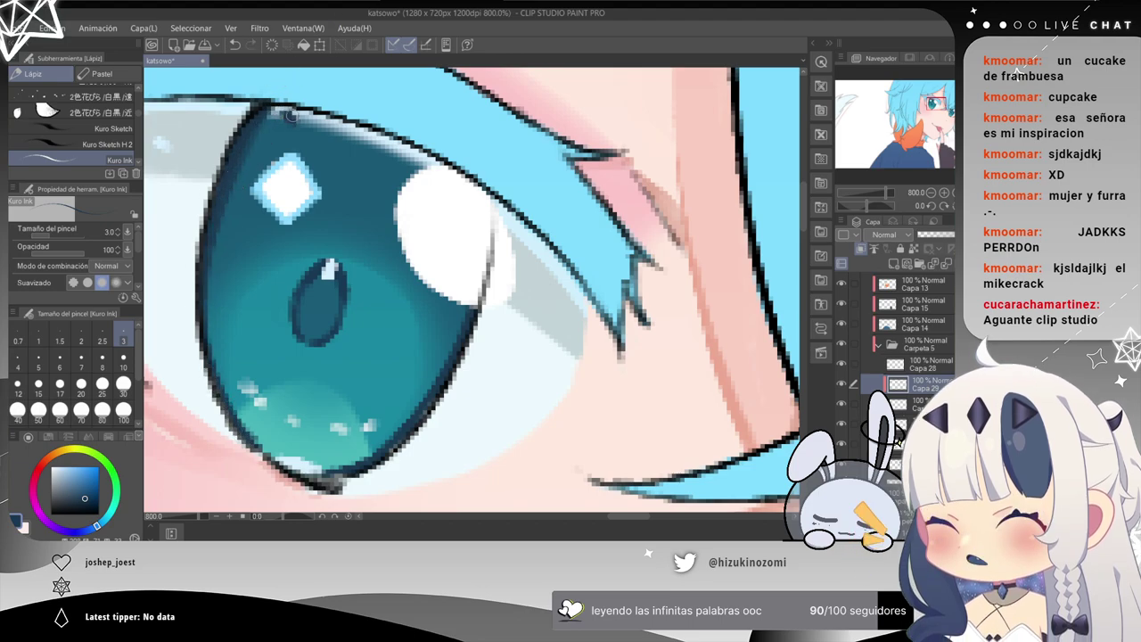
key(ctrl+z)
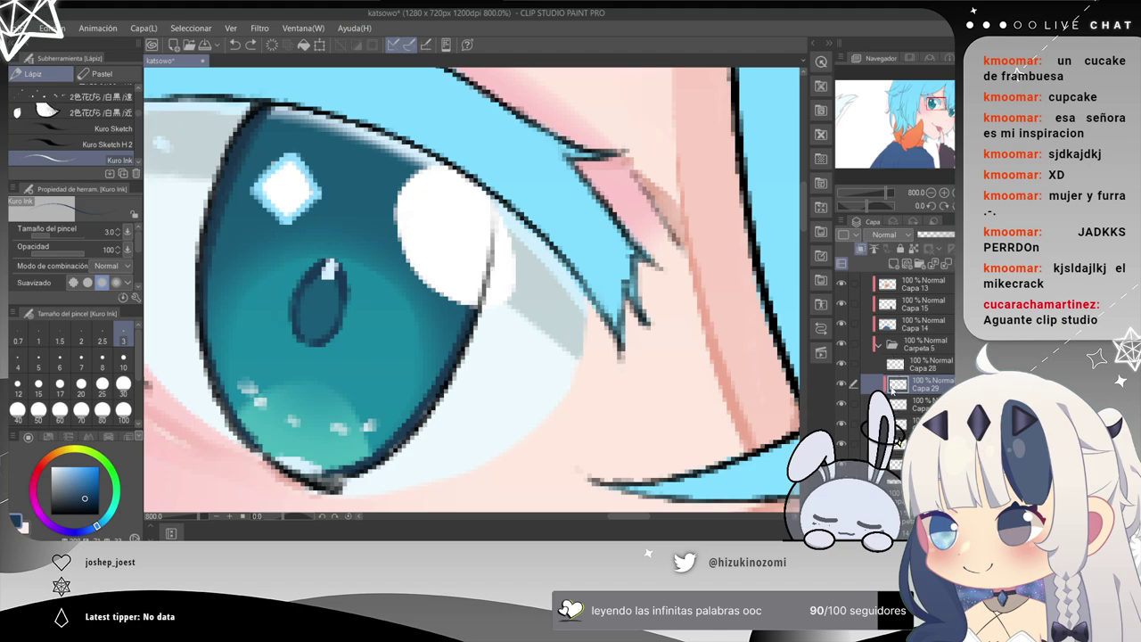
Move the navy rim shading layer Capa 29 two places down within the eye folder, below Capa 24.
mouse_move(892, 391)
mouse_down()
mouse_move(892, 445)
mouse_move(910, 425)
mouse_up()
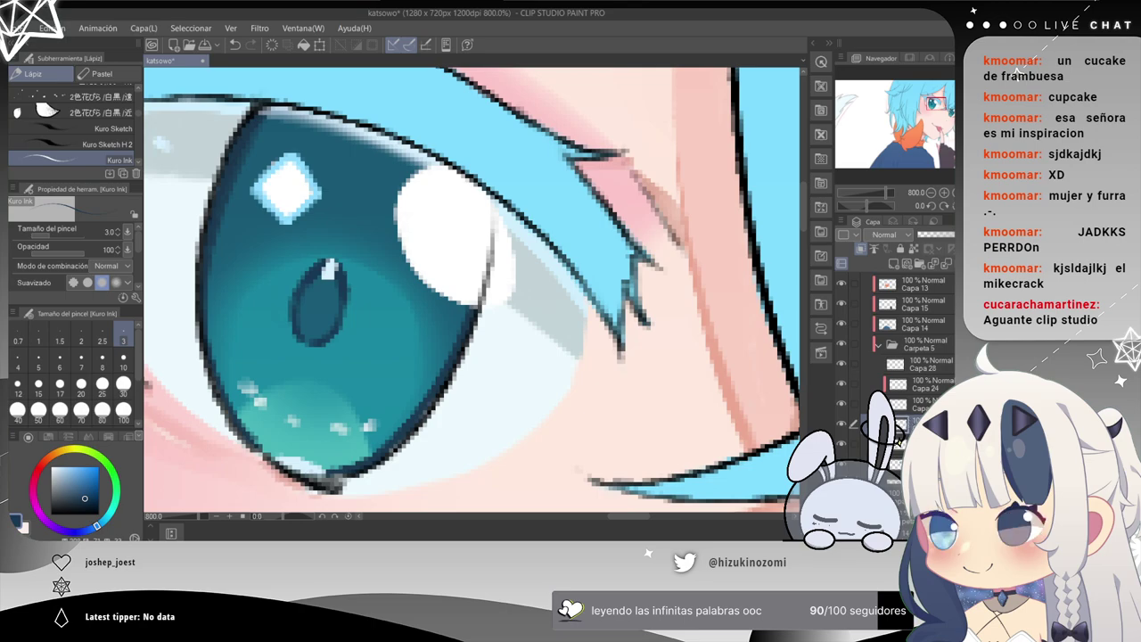
click(896, 424)
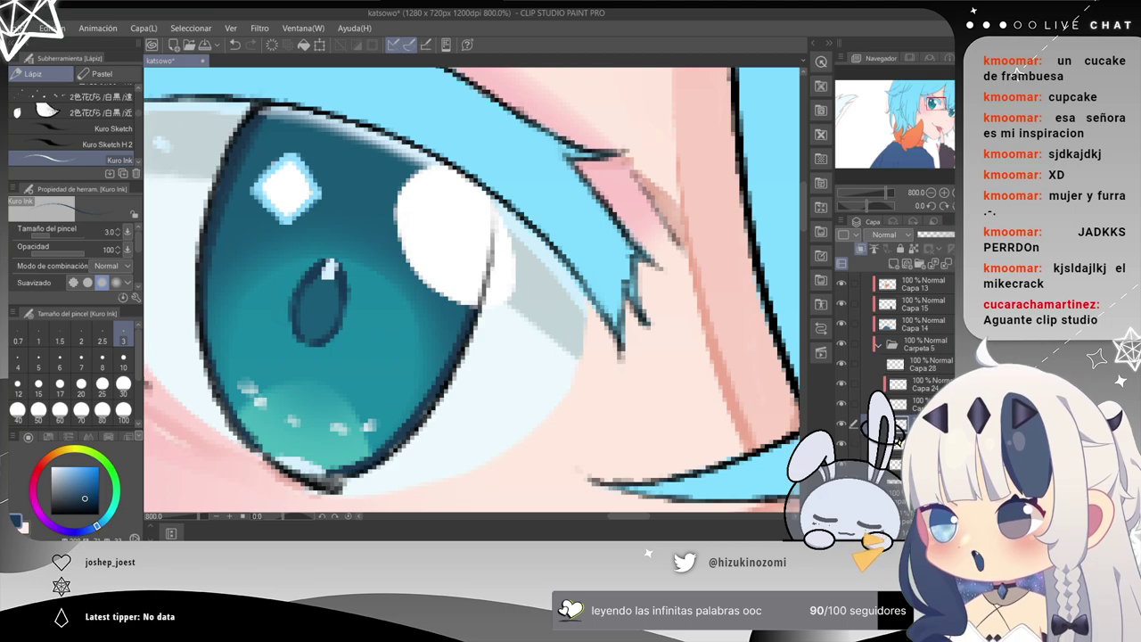
click(900, 403)
click(899, 424)
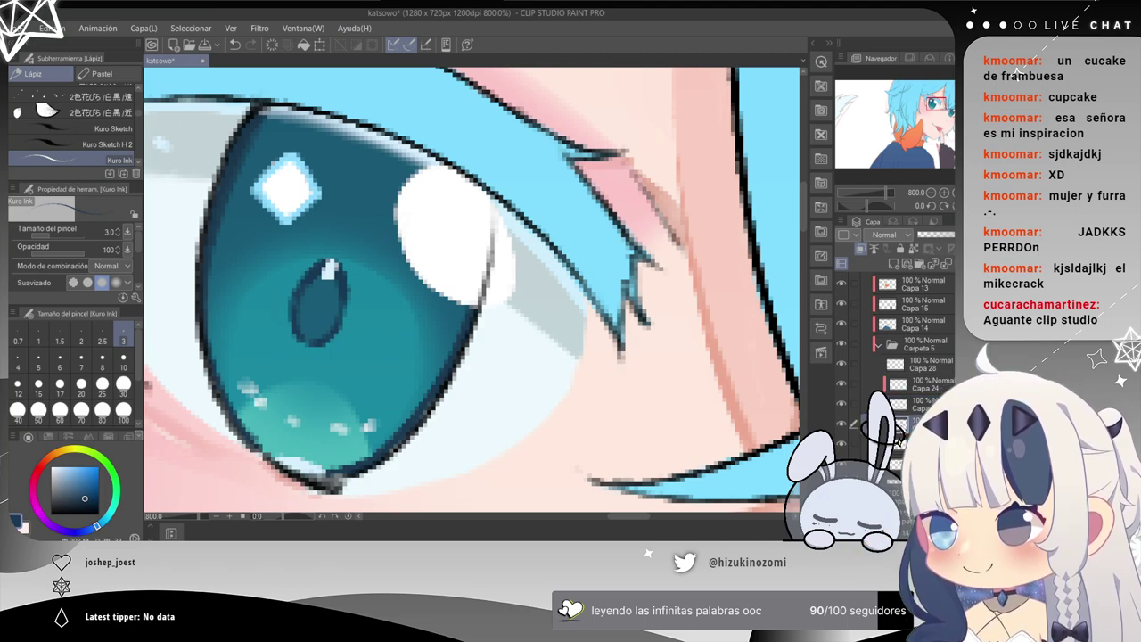
Compare the eyes with the navy rim shading hidden and shown, and examine the face at close and wider views.
click(841, 424)
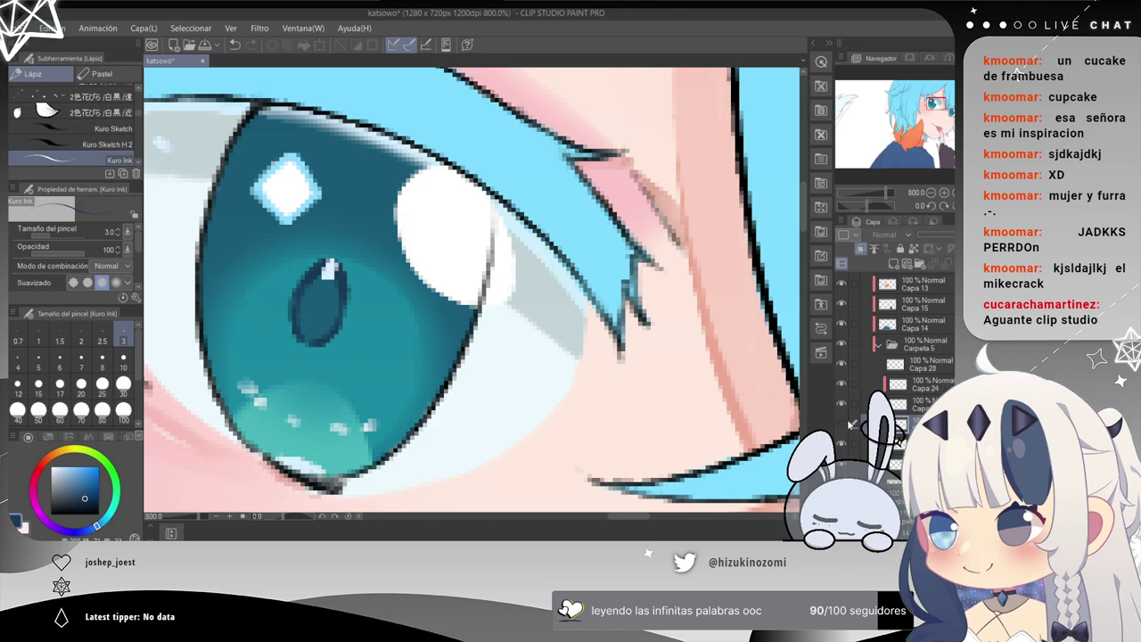
click(842, 423)
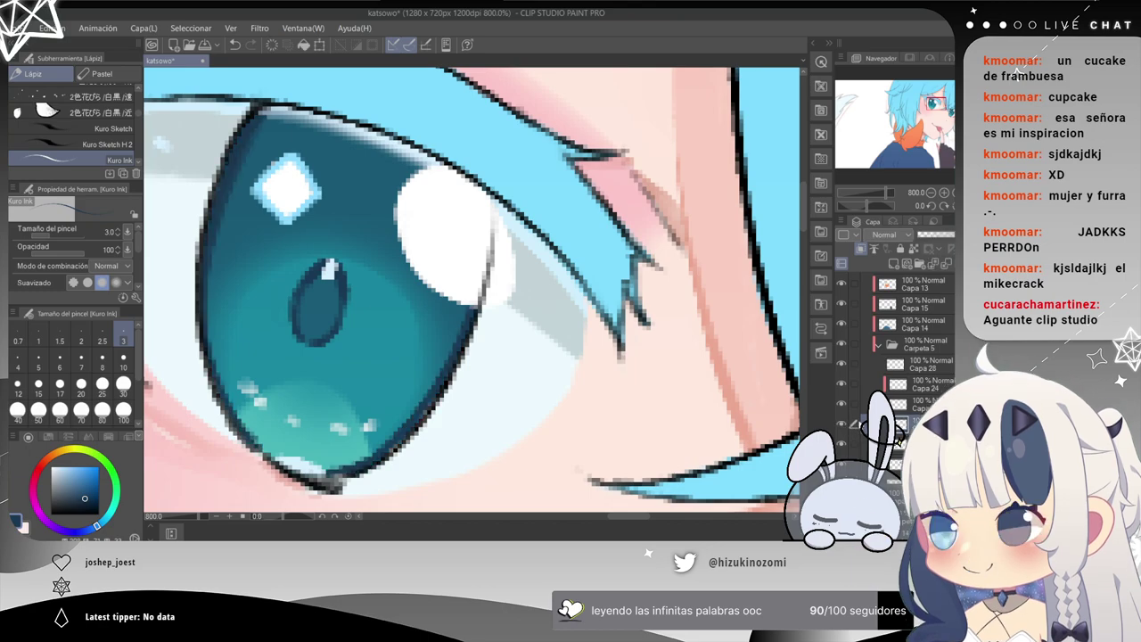
key(ctrl+minus)
key(ctrl+minus)
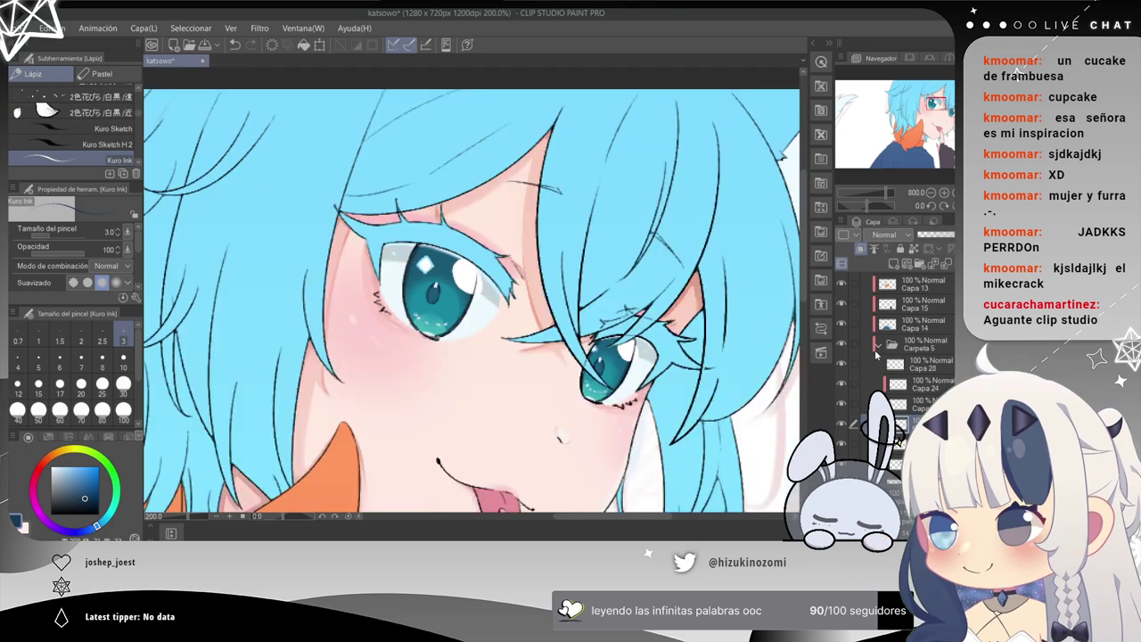
key(ctrl+plus)
key(ctrl+plus)
key(ctrl+plus)
key(ctrl+plus)
key(ctrl+minus)
key(ctrl+minus)
key(ctrl+minus)
key(ctrl+minus)
key(ctrl+minus)
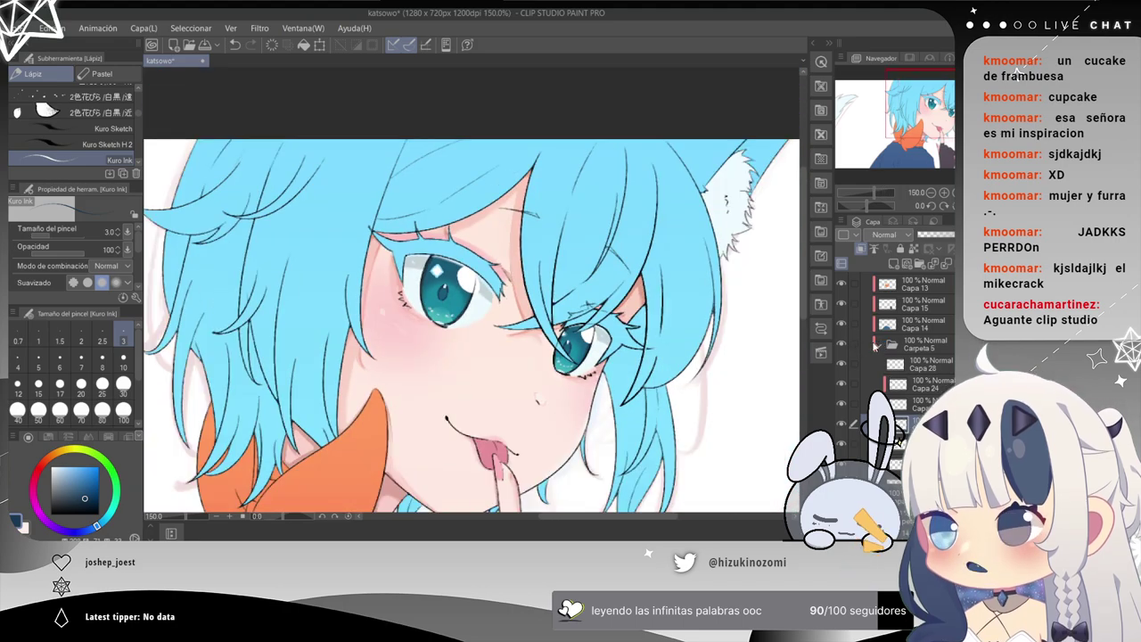
Collapse the eye folder Carpeta 5 and make the blue jacket layer Capa 14 visible.
click(879, 345)
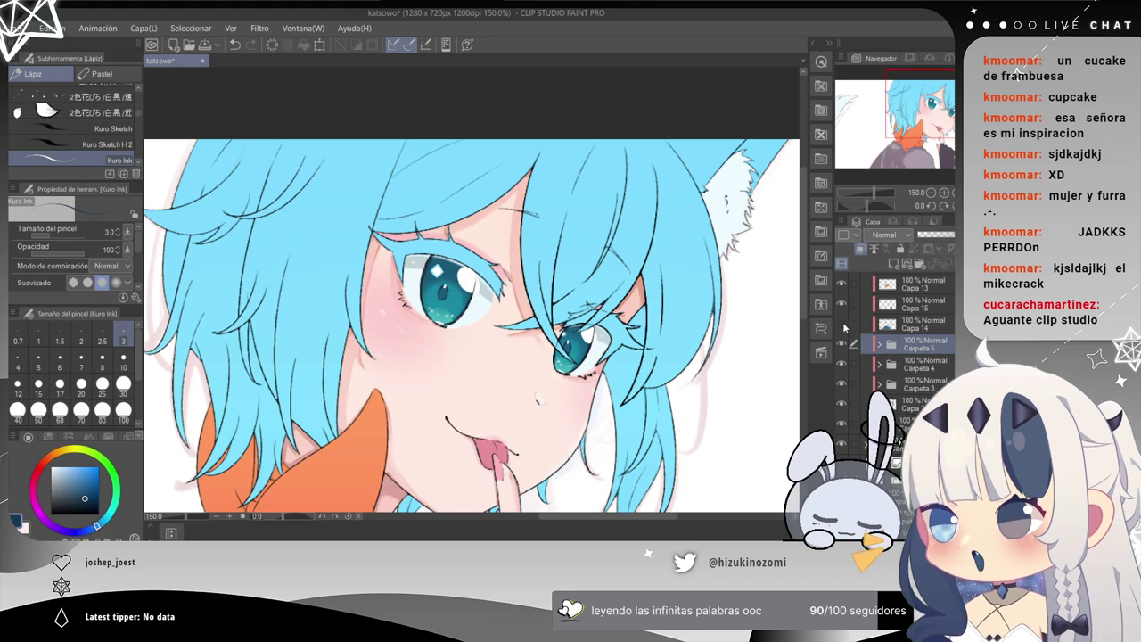
key(ctrl+minus)
key(ctrl+minus)
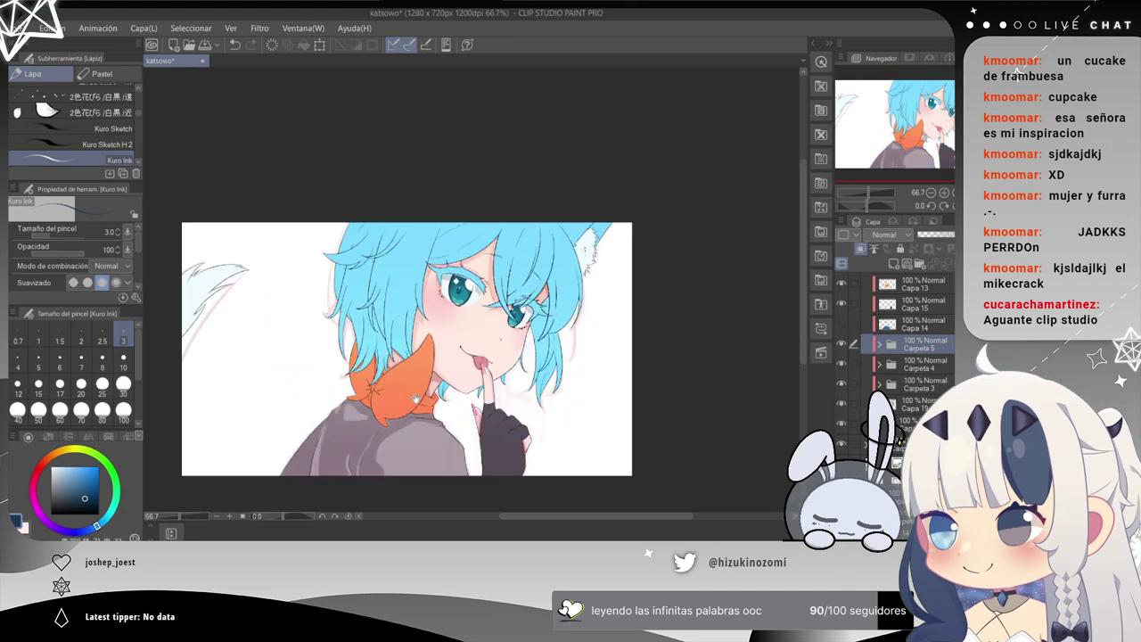
drag(424, 399, 488, 308)
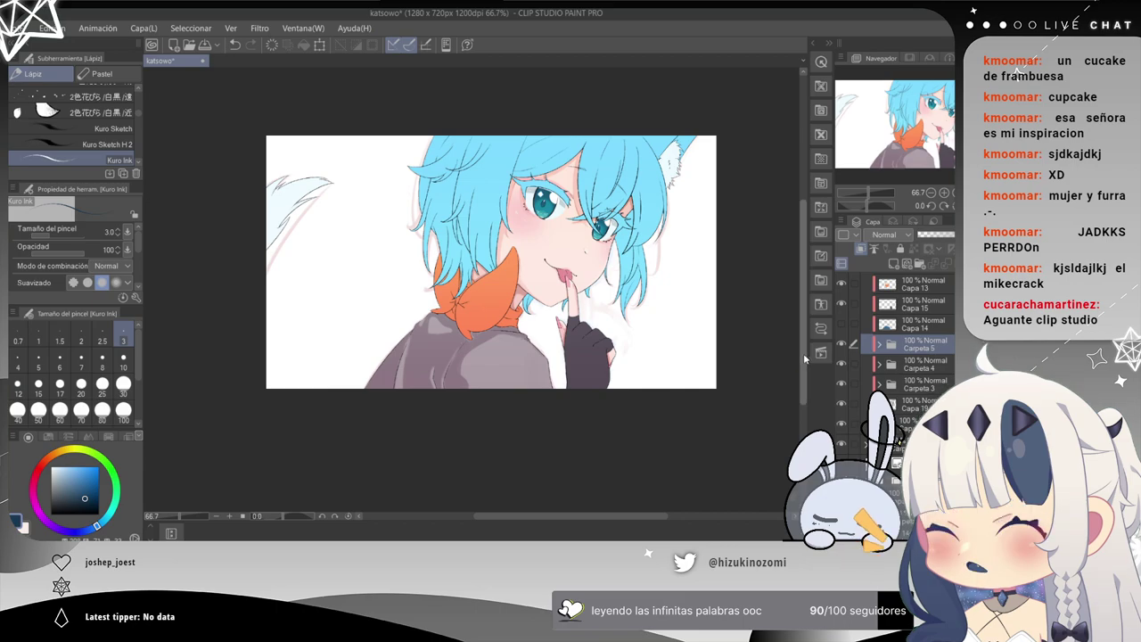
click(878, 323)
click(841, 324)
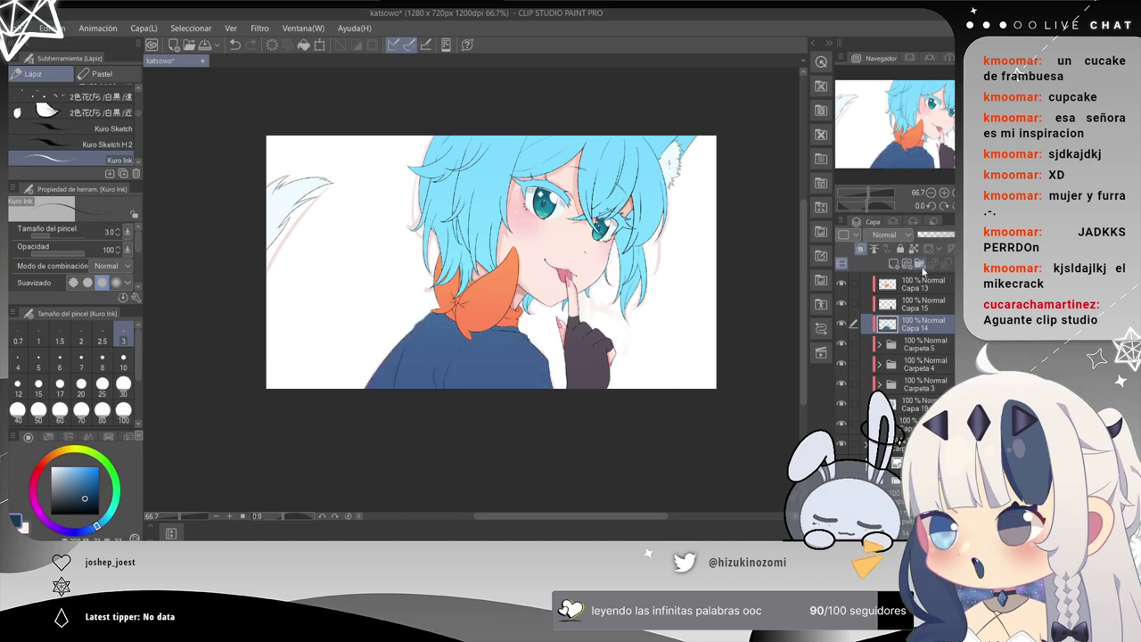
Place the jacket layer Capa 14 in a new folder and add an empty layer above it.
key(ctrl+g)
drag(937, 340, 941, 335)
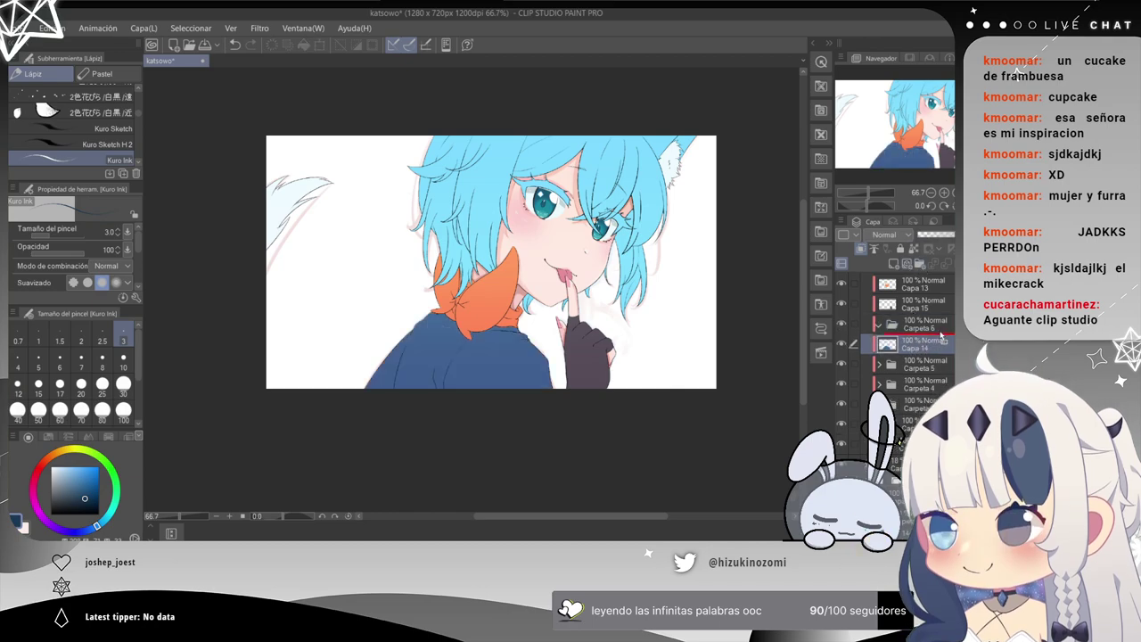
click(950, 324)
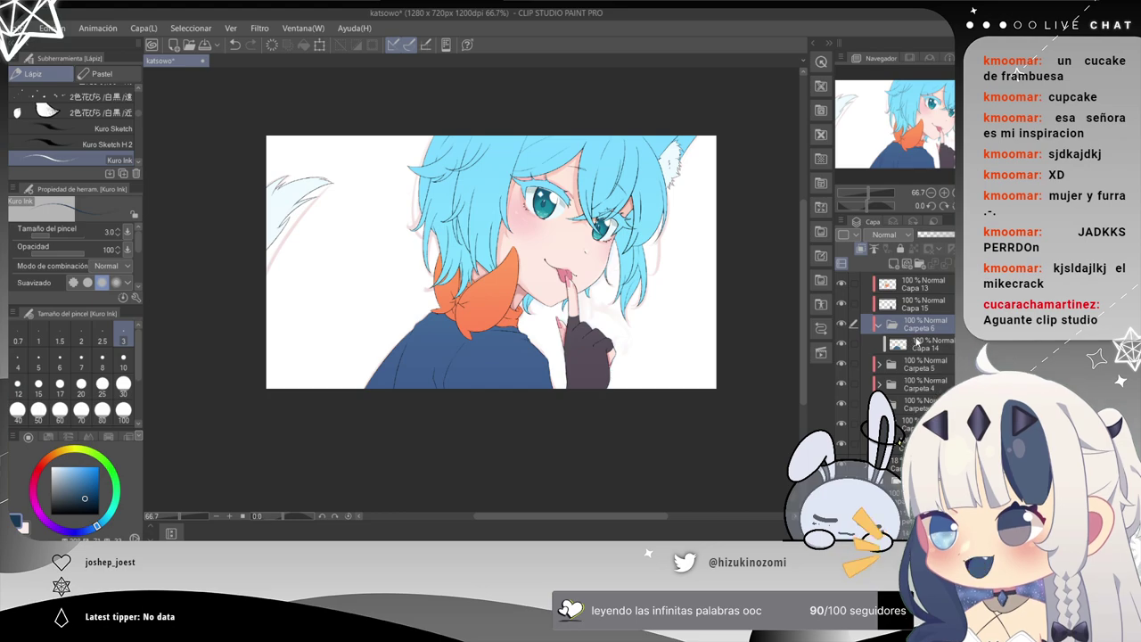
click(929, 343)
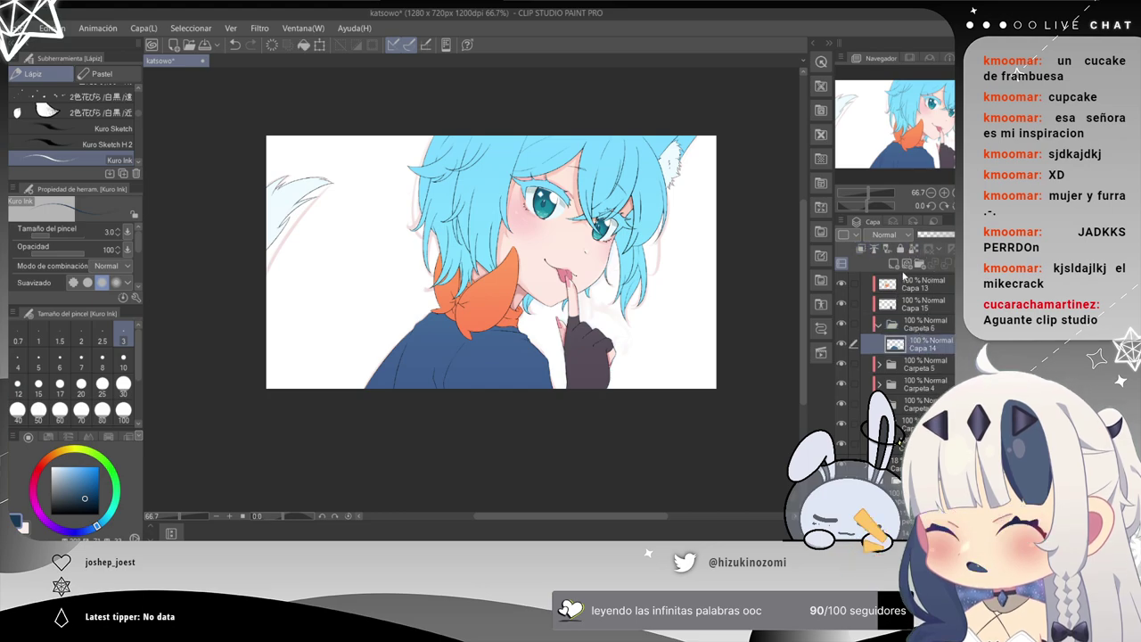
click(894, 265)
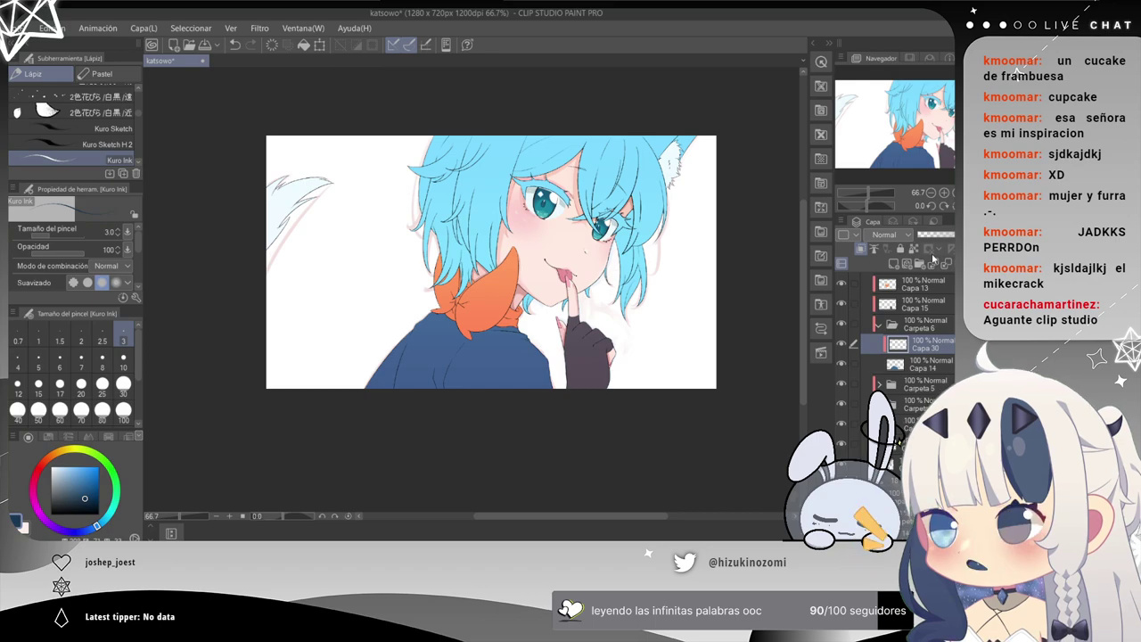
Sample the hair's light blue as the drawing colour and hide the hair layer Capa 7.
scroll(842, 330, up, 3)
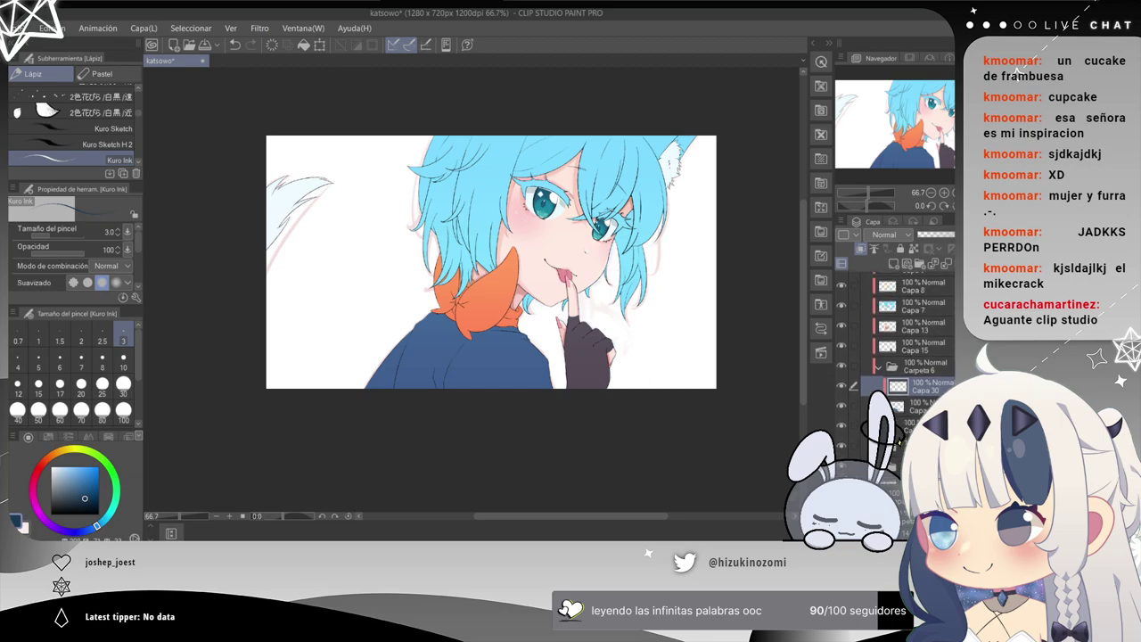
click(842, 330)
click(841, 330)
click(900, 330)
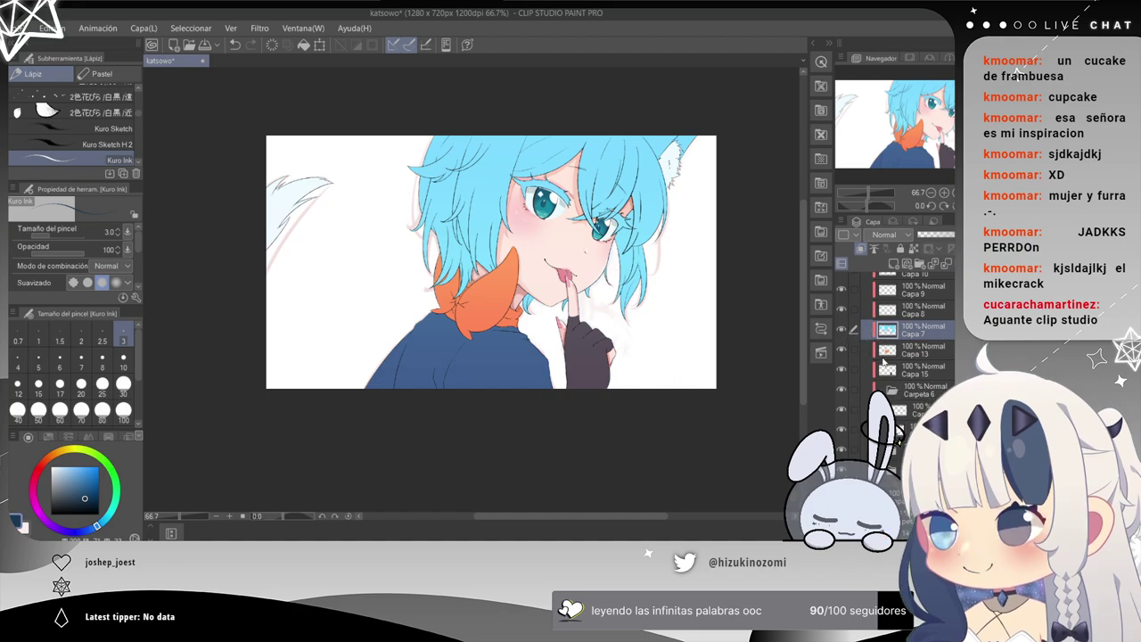
scroll(728, 329, up, 1)
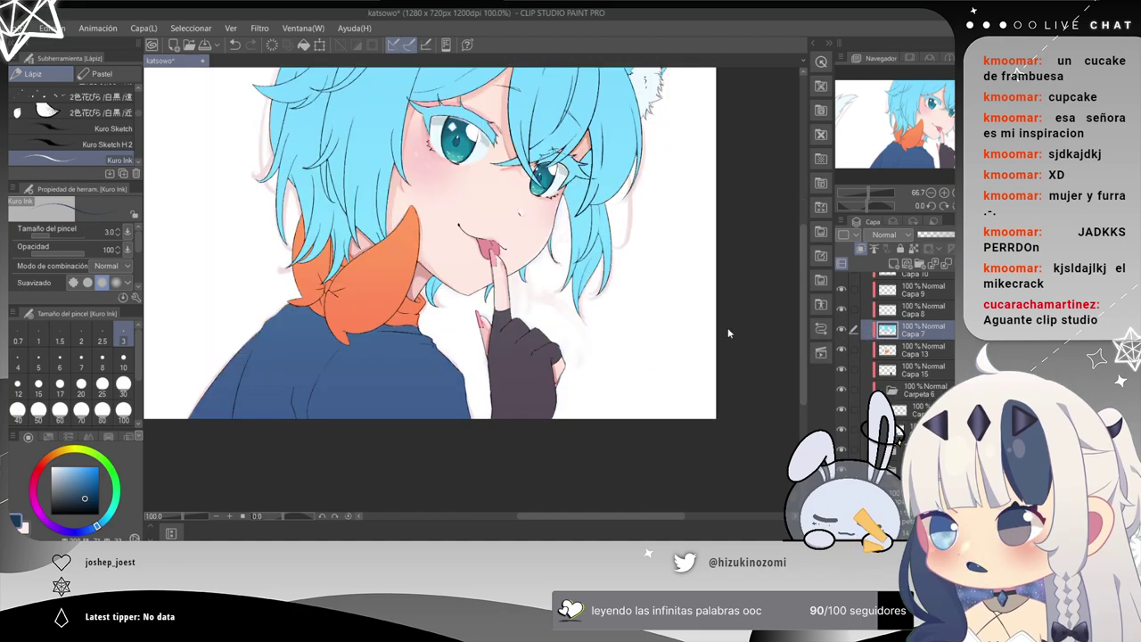
click(841, 329)
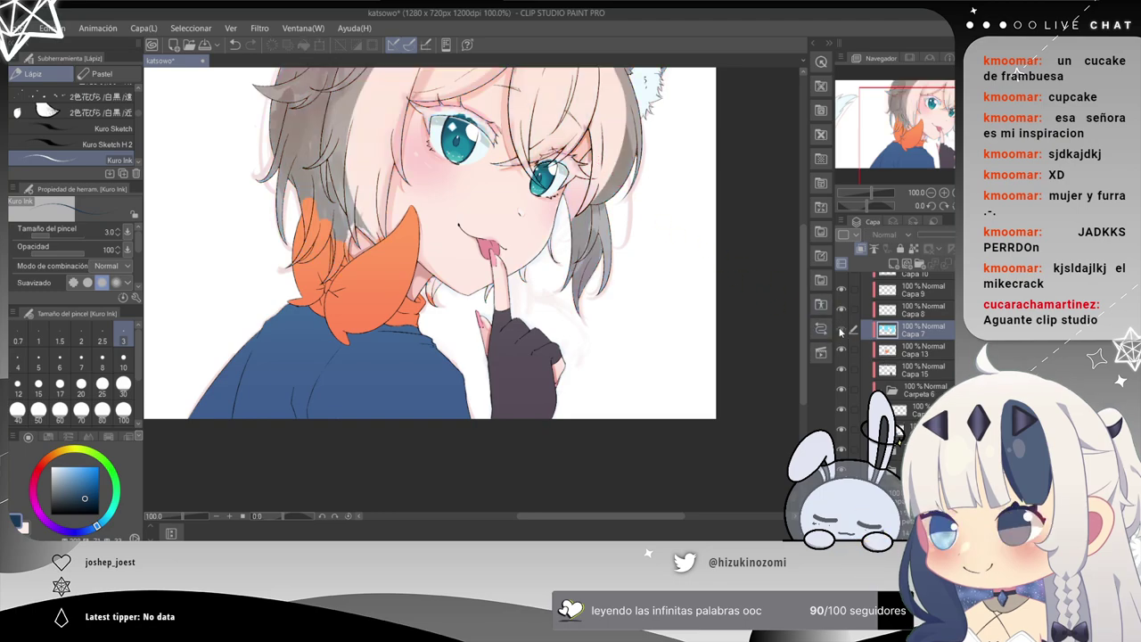
click(841, 330)
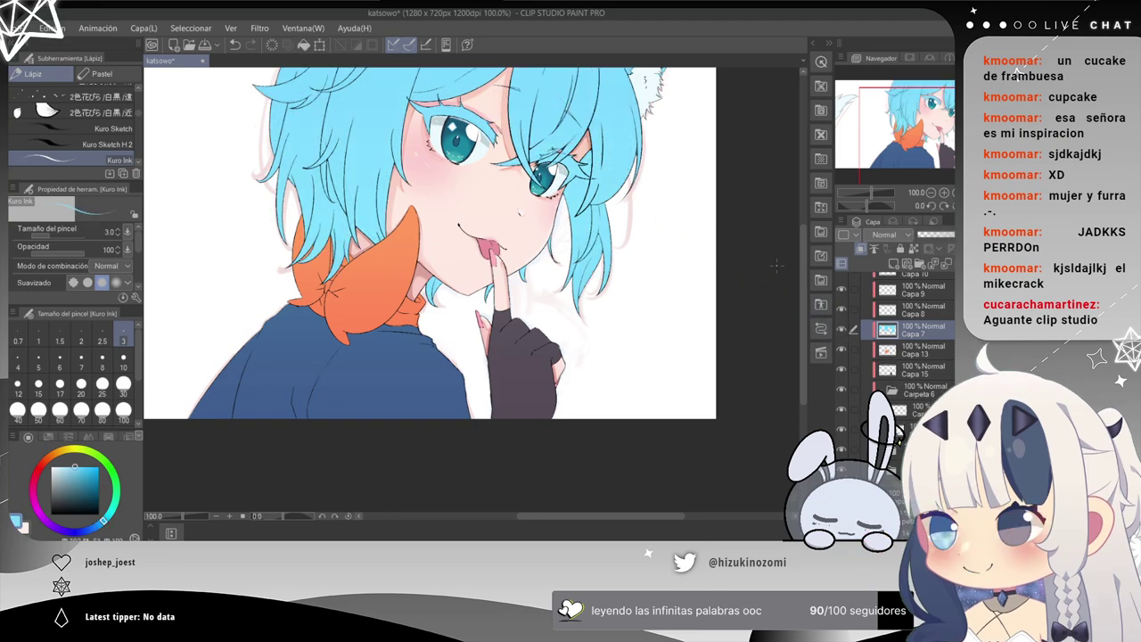
click(841, 329)
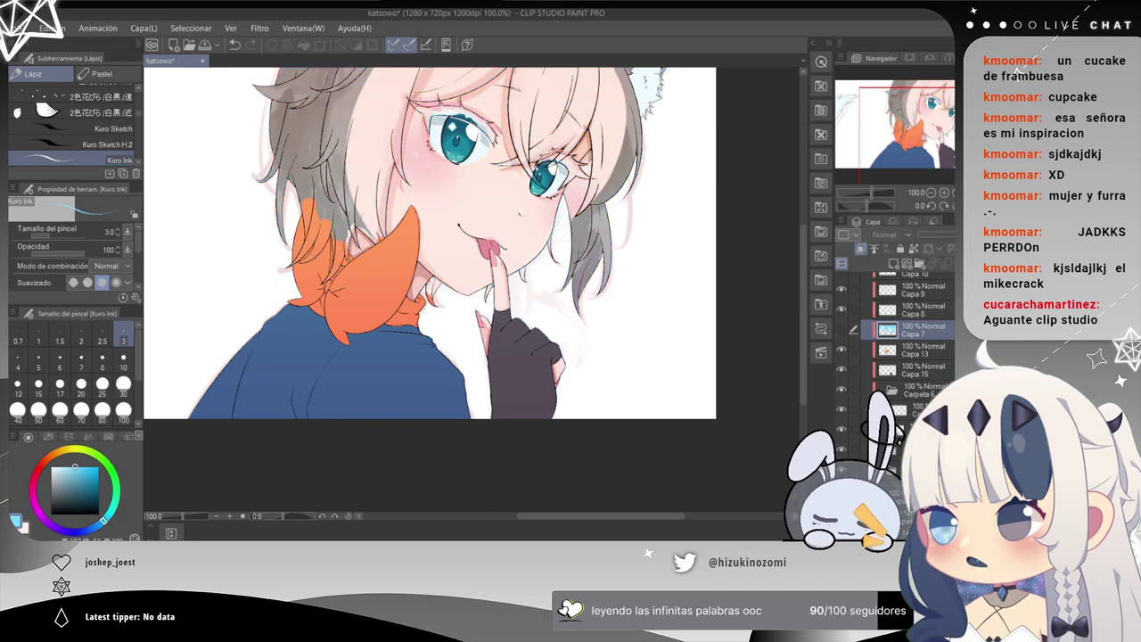
Remove the folder Carpeta 6 and place the empty layer Capa 30 directly below the jacket layer Capa 14.
click(914, 390)
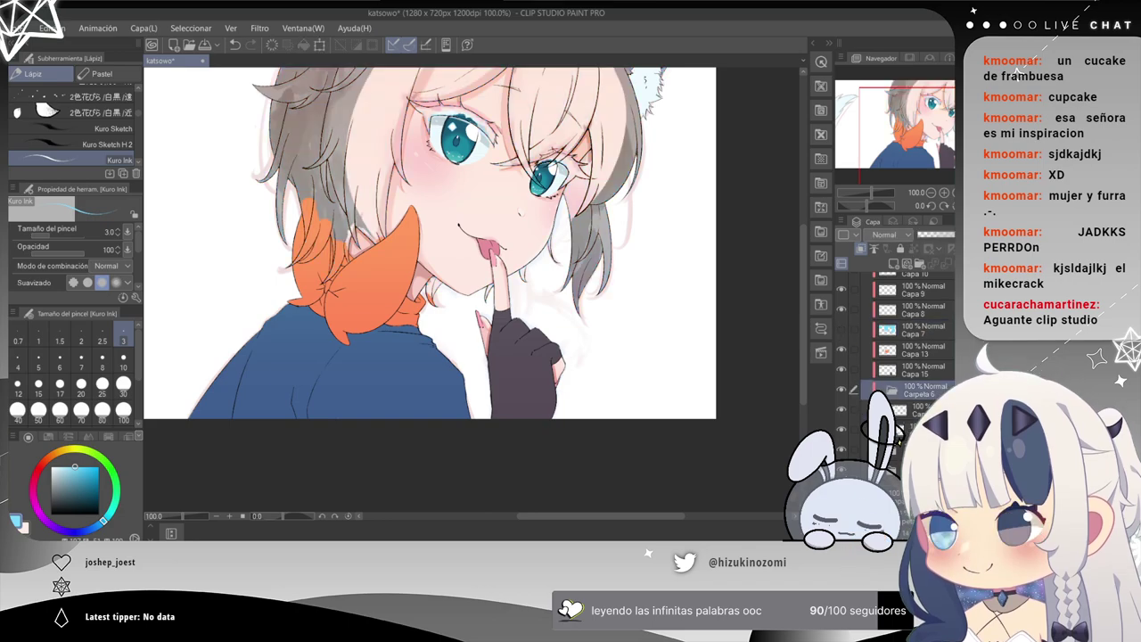
click(898, 413)
drag(897, 410, 901, 388)
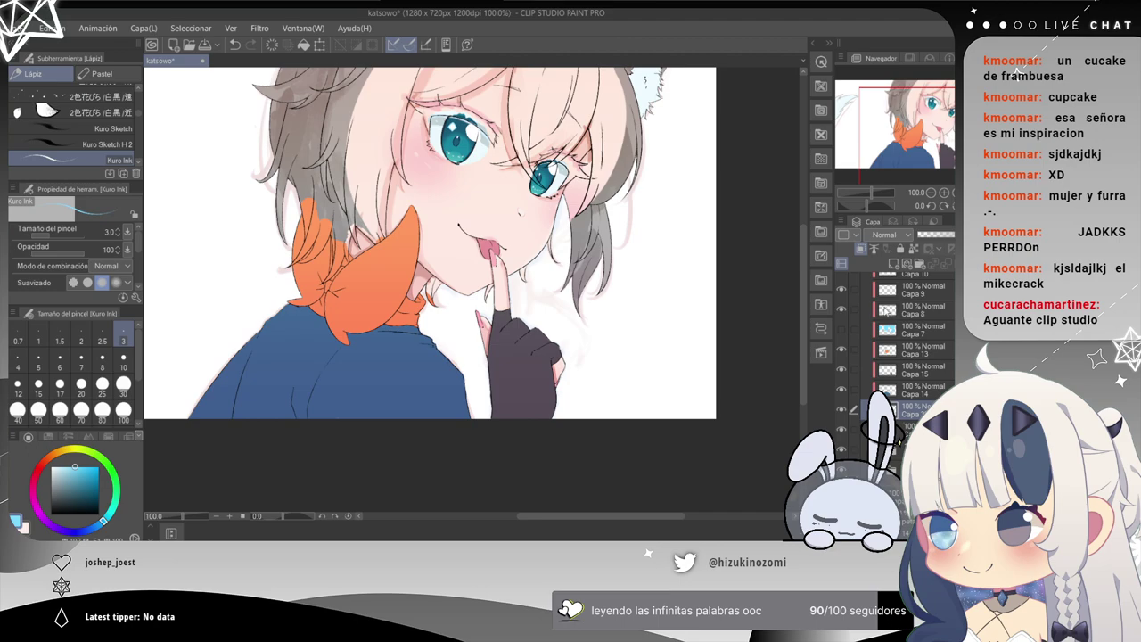
Set the brush size to 30 and paint the thick upper lashes of the larger eye light blue on Capa 30.
key(ctrl+plus)
key(ctrl+plus)
drag(417, 244, 436, 415)
scroll(419, 374, up, 4)
drag(395, 117, 407, 402)
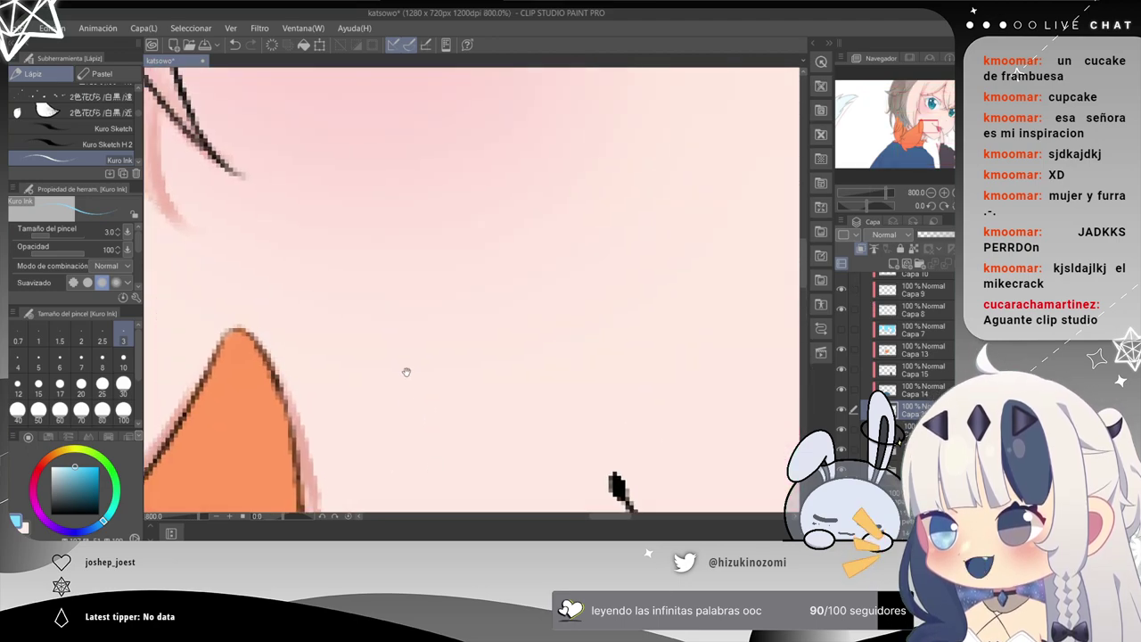
drag(316, 79, 395, 348)
drag(427, 211, 332, 506)
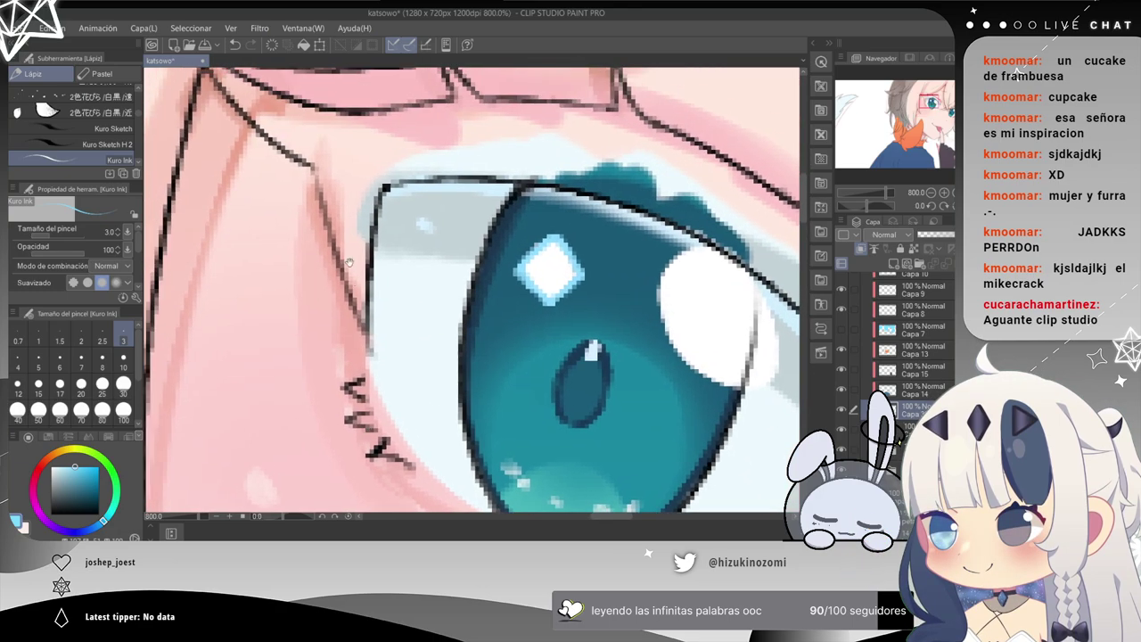
click(123, 384)
mouse_move(392, 116)
mouse_down()
mouse_move(308, 267)
mouse_move(365, 352)
mouse_move(268, 103)
mouse_up()
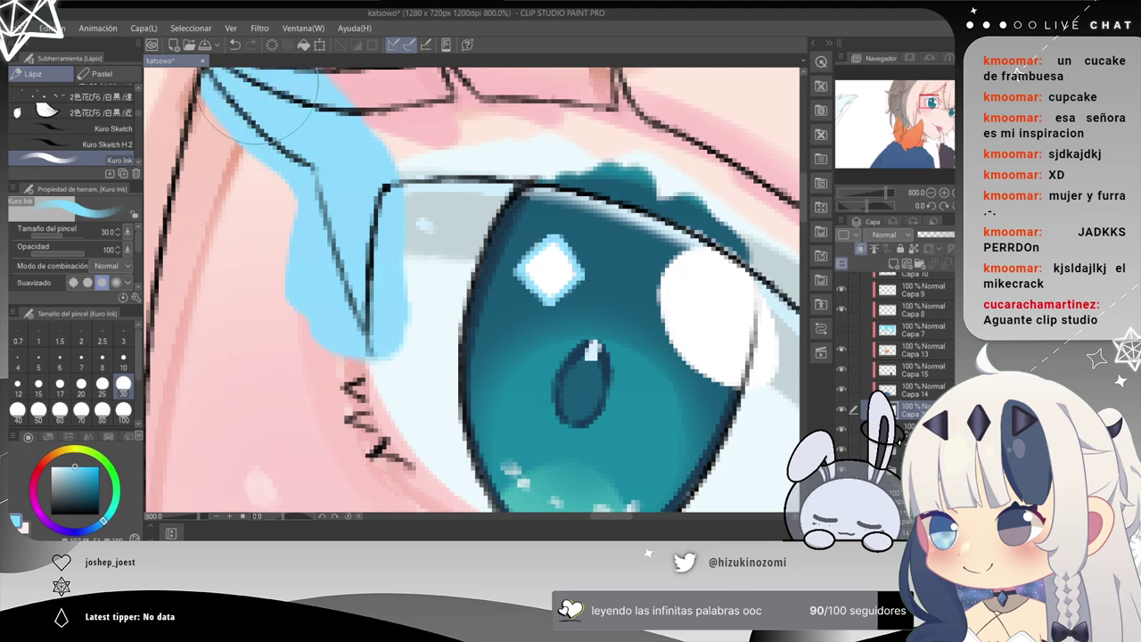
scroll(254, 89, down, 2)
mouse_move(321, 134)
mouse_down()
mouse_move(415, 130)
mouse_move(286, 176)
mouse_move(324, 169)
mouse_move(394, 221)
mouse_move(444, 297)
mouse_move(442, 237)
mouse_up()
drag(501, 287, 441, 263)
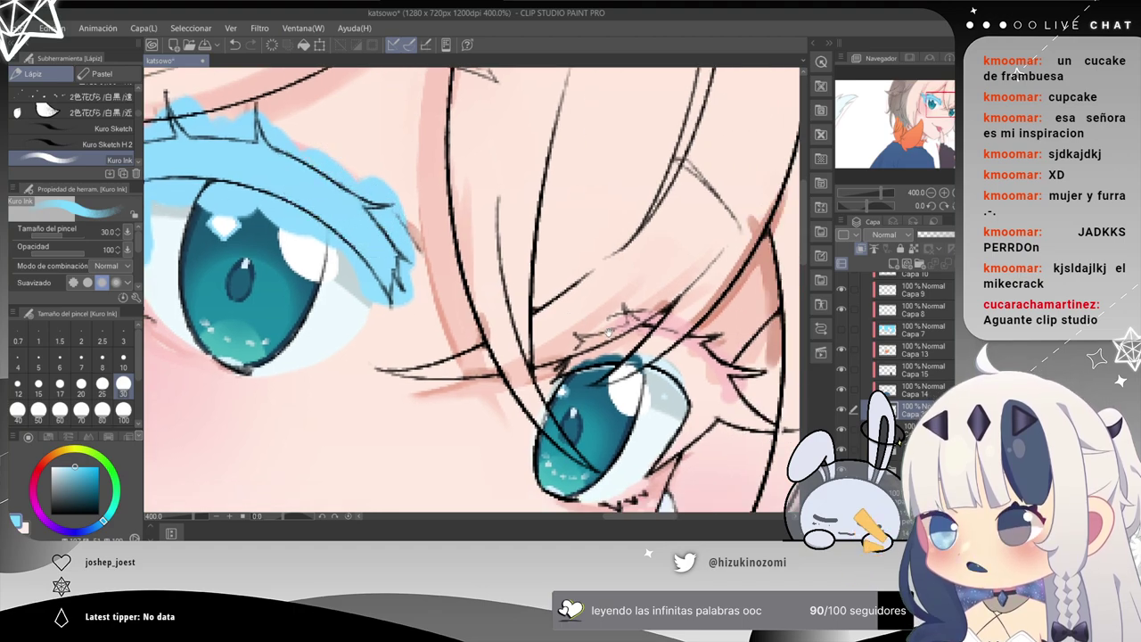
Paint the upper and outer lashes of the smaller eye in the same light blue on Capa 30.
drag(610, 328, 506, 256)
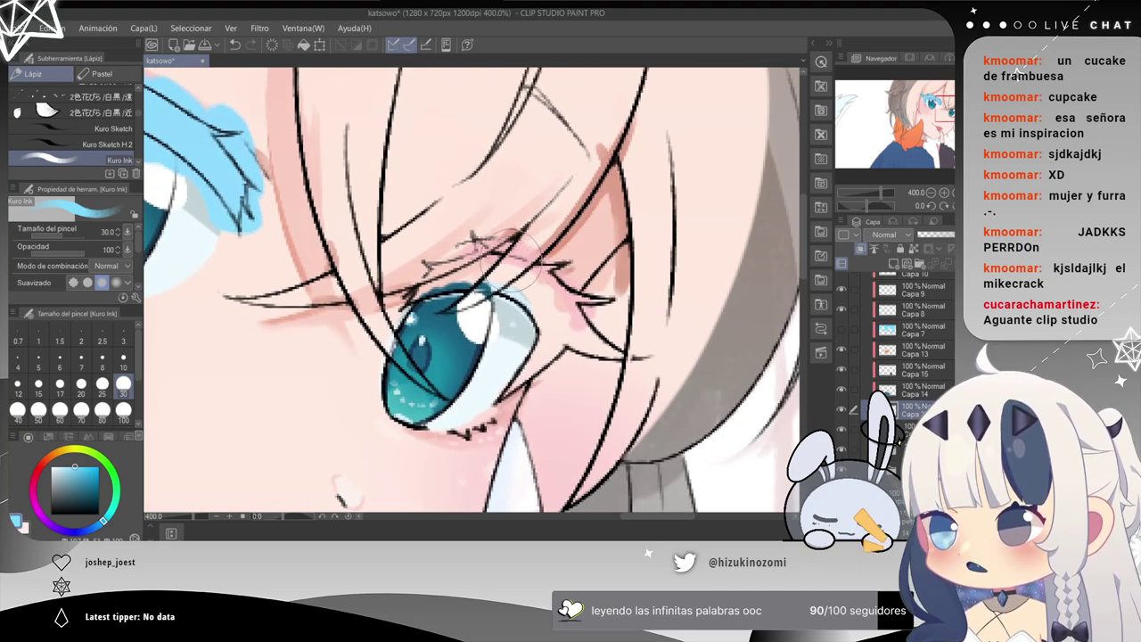
mouse_move(500, 392)
mouse_down()
mouse_move(538, 332)
mouse_move(484, 298)
mouse_move(416, 275)
mouse_up()
mouse_move(535, 334)
mouse_down()
mouse_move(635, 355)
mouse_move(553, 286)
mouse_up()
Hide the painted lash layer Capa 30 and show the hair layer Capa 7 again around the smaller eye.
click(872, 330)
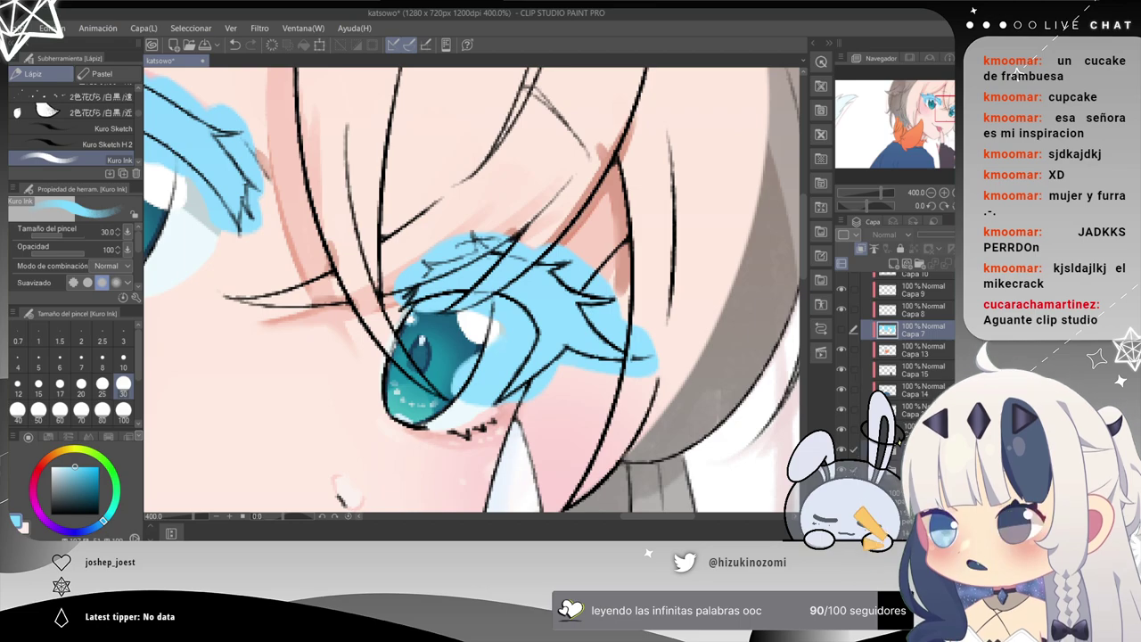
scroll(901, 357, down, 2)
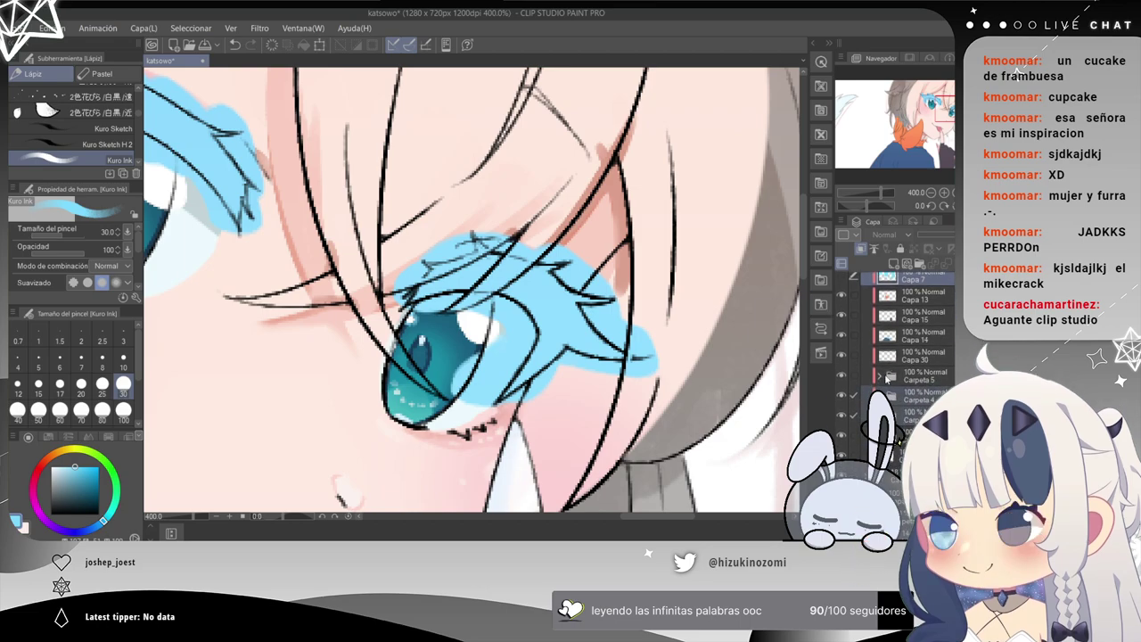
click(881, 361)
click(842, 355)
scroll(910, 339, up, 2)
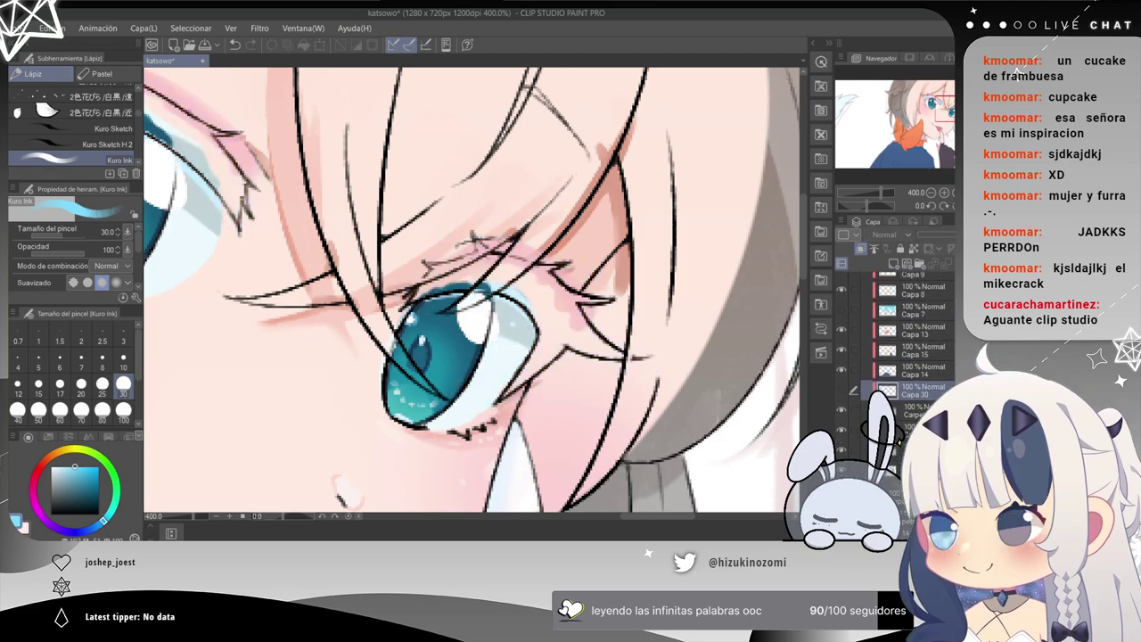
click(889, 343)
click(841, 342)
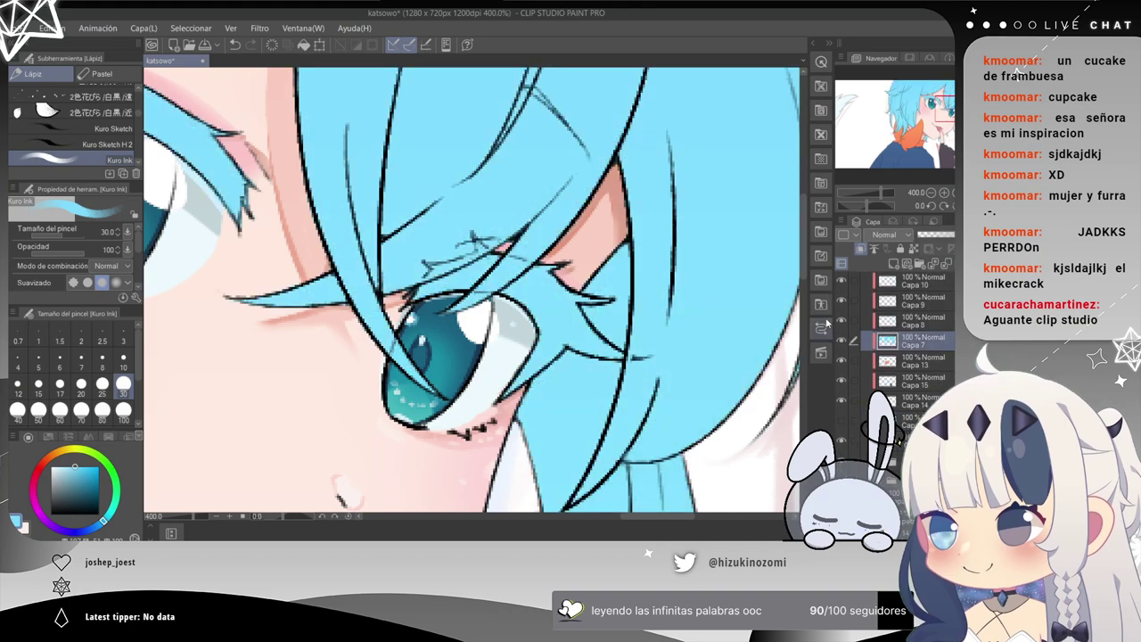
key(ctrl+plus)
drag(645, 329, 496, 210)
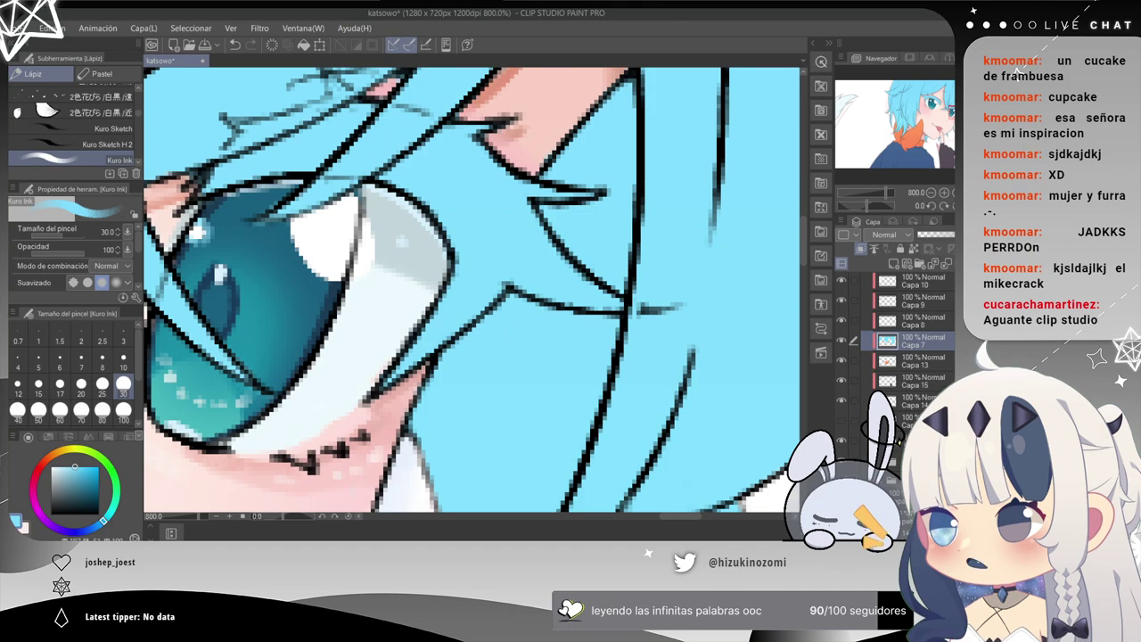
Erase a thin strip of hair colour on Capa 7 beside the smaller eye's outer corner with the Suave eraser at size 3.
key(e)
drag(451, 238, 500, 176)
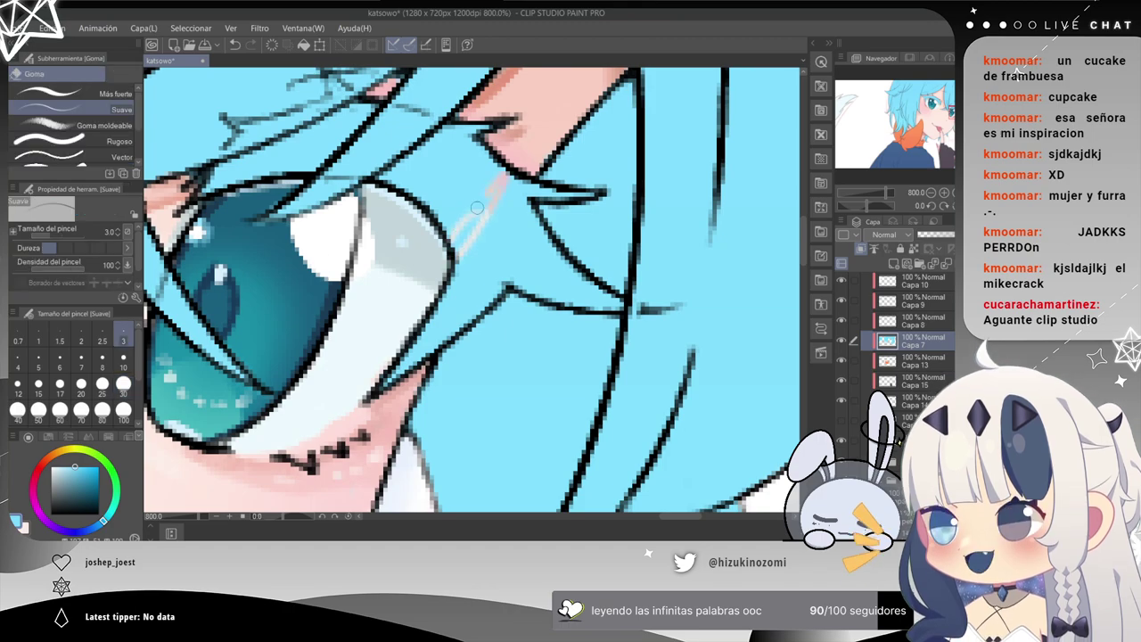
drag(460, 214, 486, 192)
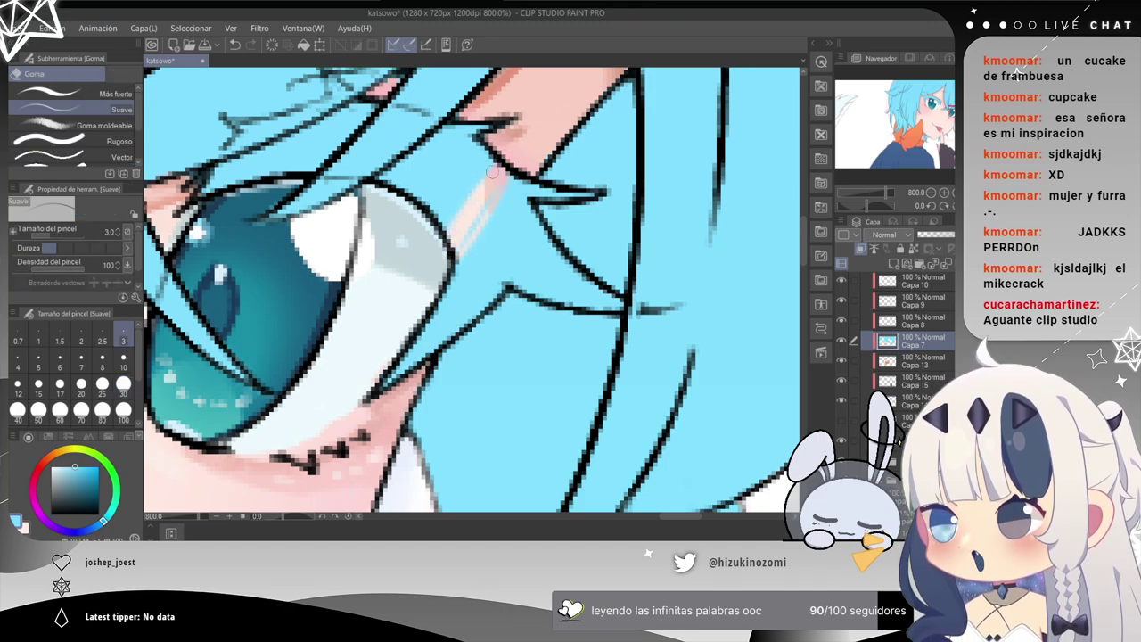
click(123, 384)
drag(450, 253, 477, 200)
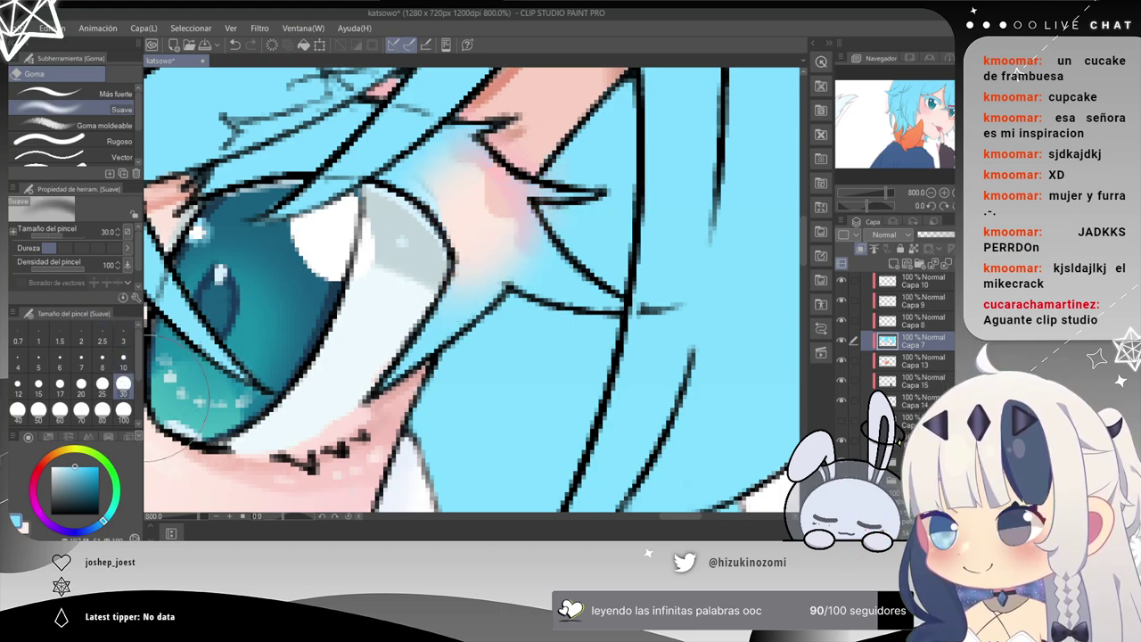
key(ctrl+z)
Erase the blue hair fill between the smaller eye's upper outline and outer lash line with the eraser at size 10.
click(123, 366)
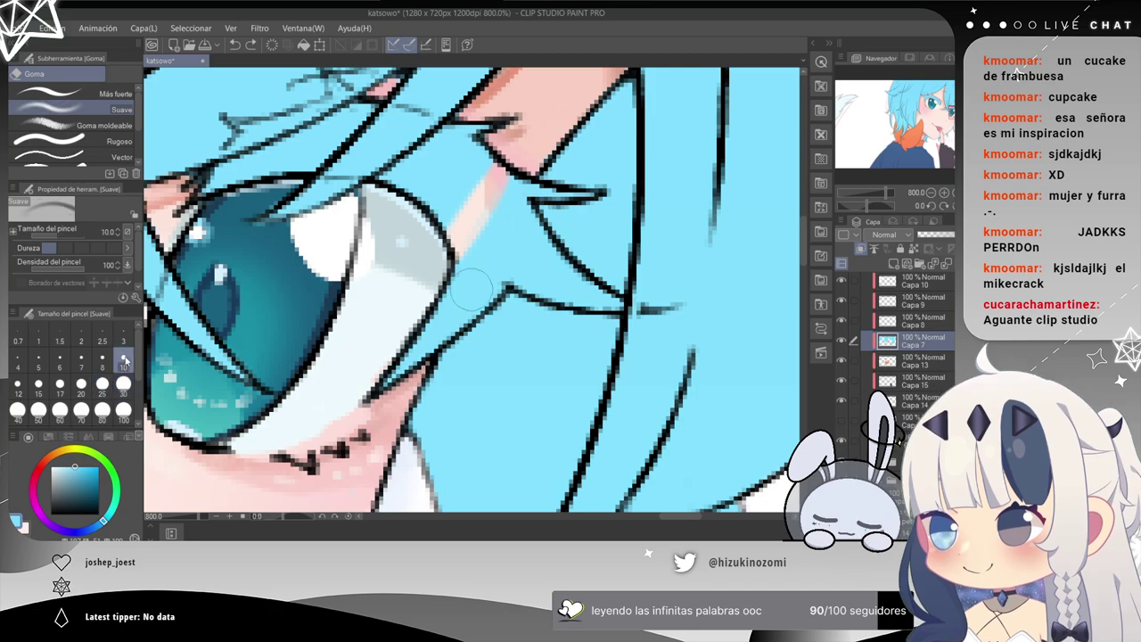
mouse_move(441, 240)
mouse_down()
mouse_move(474, 181)
mouse_move(403, 229)
mouse_move(450, 153)
mouse_up()
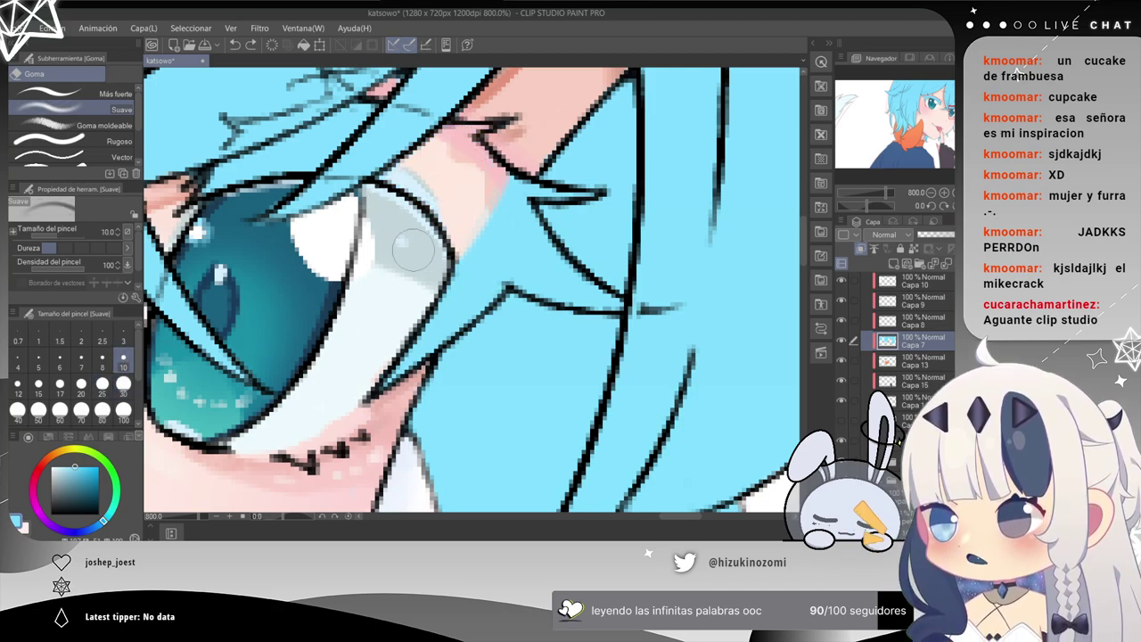
mouse_move(259, 230)
mouse_down()
mouse_move(396, 318)
mouse_move(408, 311)
mouse_up()
mouse_move(392, 266)
mouse_down()
mouse_move(381, 279)
mouse_move(356, 267)
mouse_up()
Erase the blue above the smaller eye's iris up to the crossing hair strand with the eraser at size 3.
scroll(393, 265, up, 4)
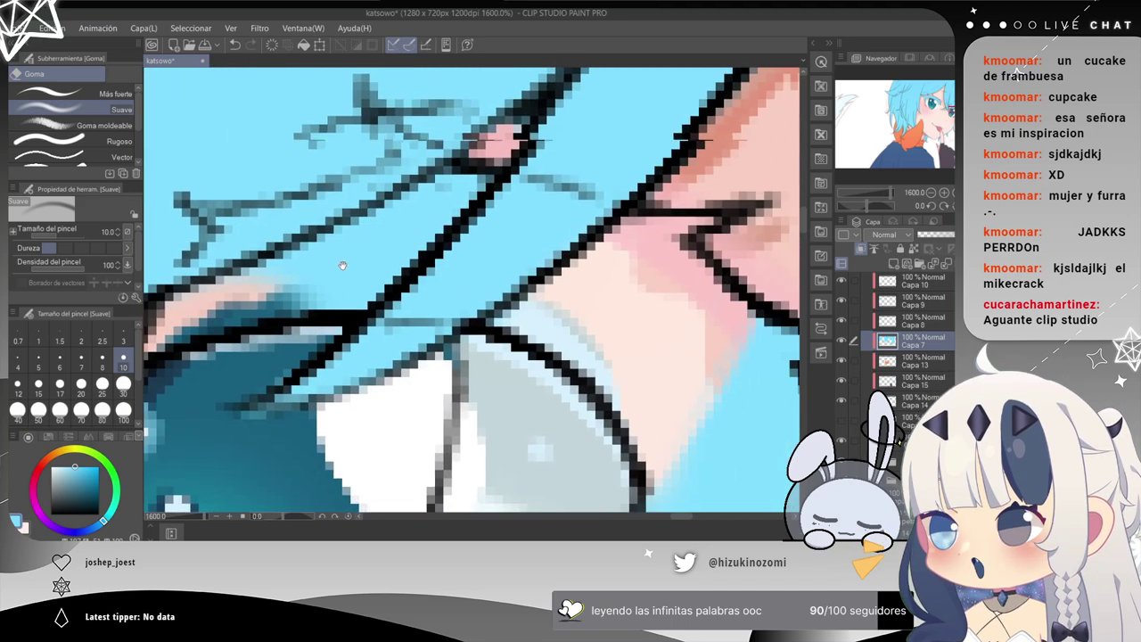
drag(342, 265, 314, 262)
click(123, 341)
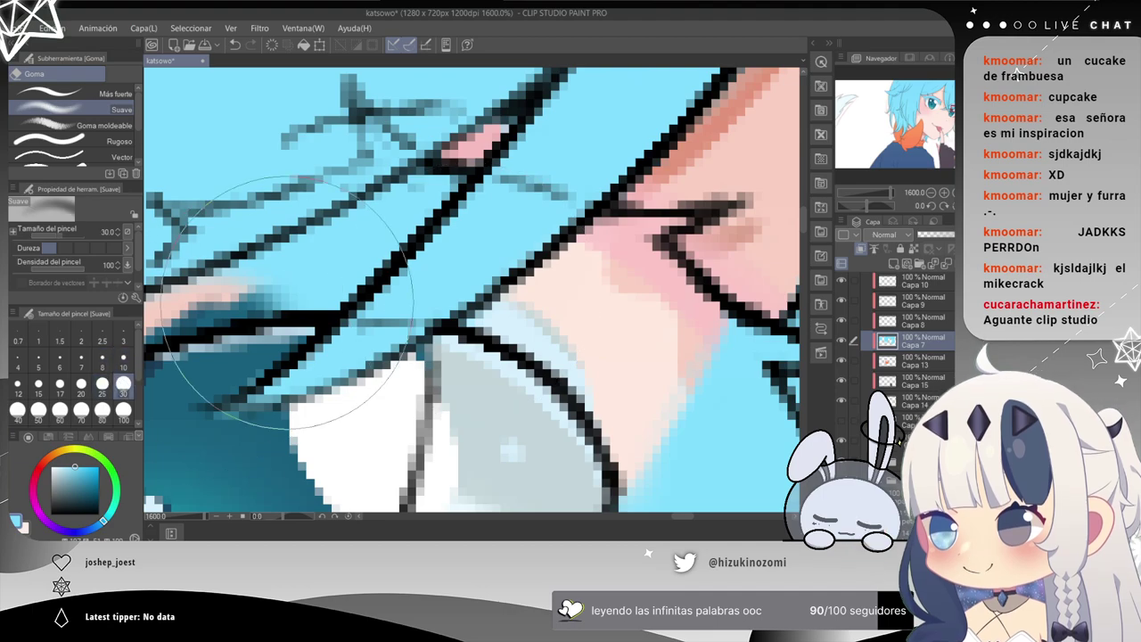
click(126, 343)
mouse_move(208, 323)
mouse_down()
mouse_move(222, 287)
mouse_move(393, 192)
mouse_move(310, 244)
mouse_up()
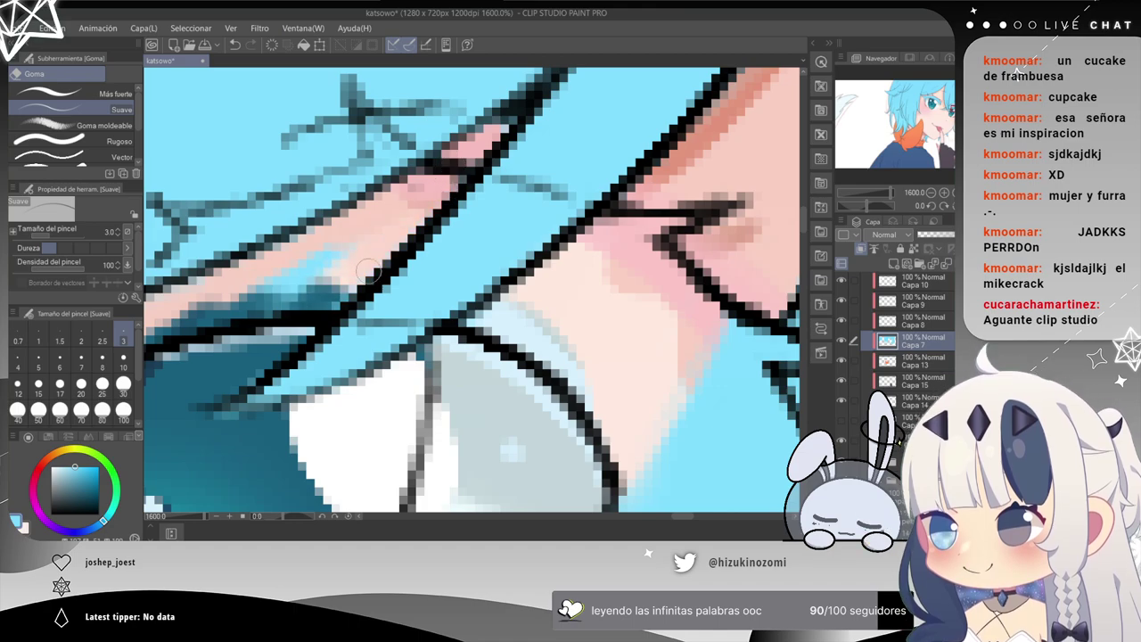
drag(355, 280, 276, 322)
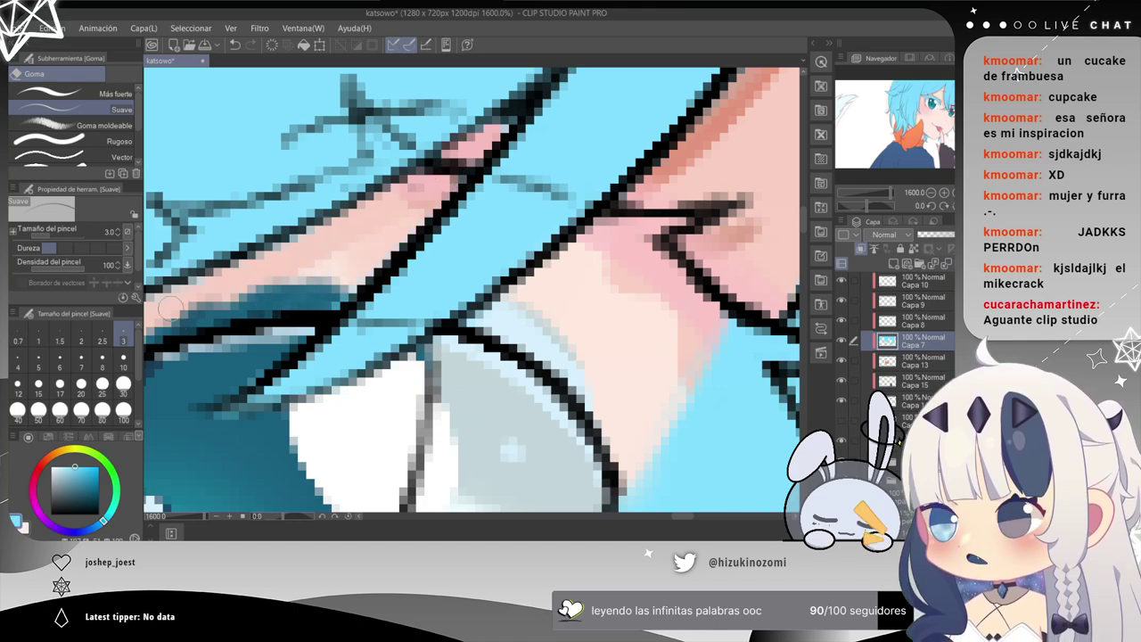
Erase the blue hair fill between the smaller eye's outer outline and the line of its lower outer lash.
scroll(175, 305, down, 2)
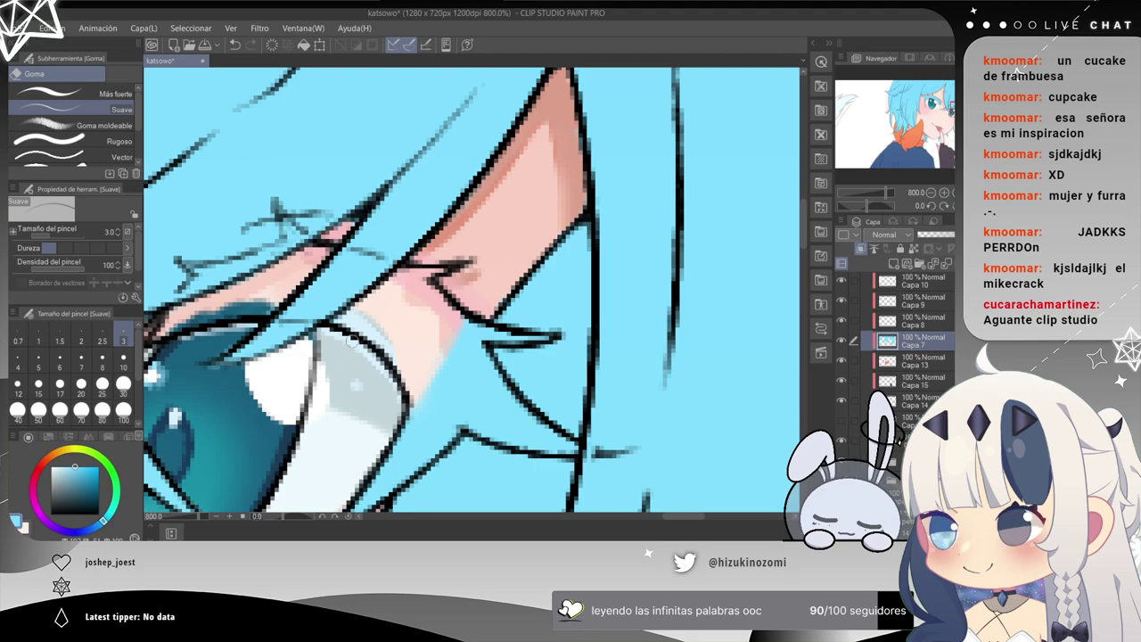
drag(396, 381, 533, 288)
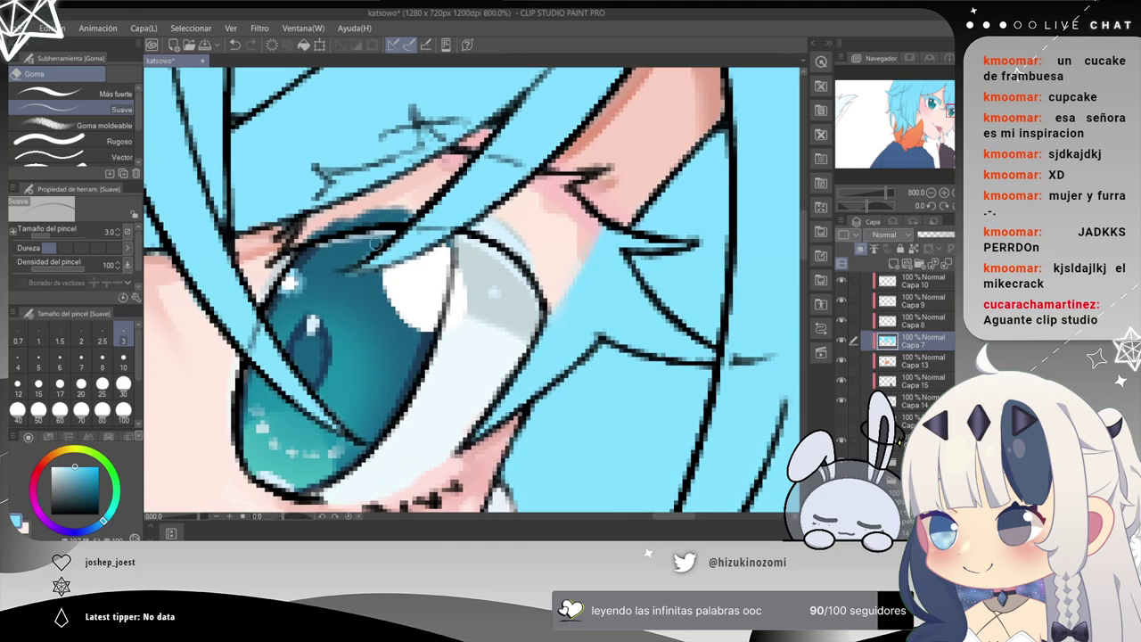
scroll(512, 347, up, 2)
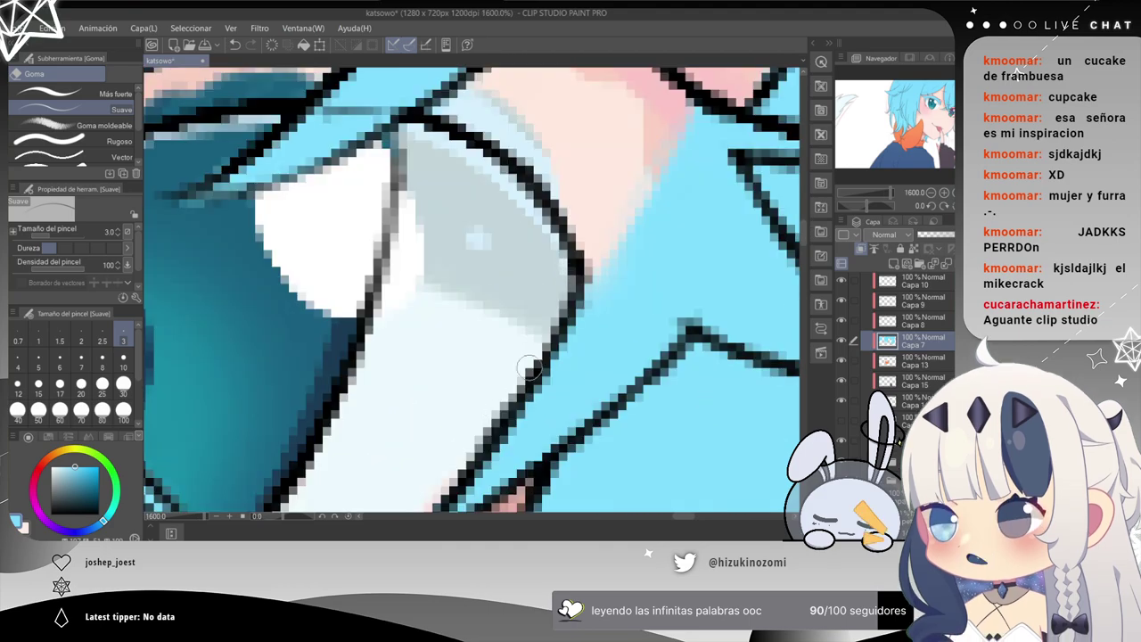
mouse_move(505, 462)
mouse_down()
mouse_move(501, 292)
mouse_move(542, 224)
mouse_up()
drag(429, 352, 481, 307)
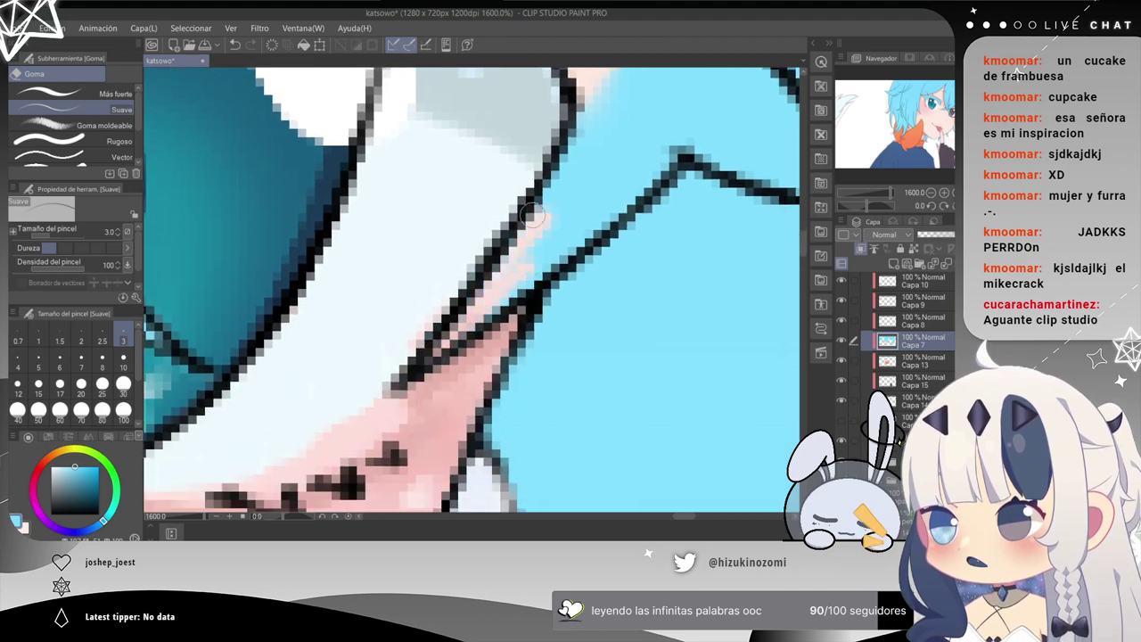
mouse_move(589, 108)
mouse_down()
mouse_move(568, 192)
mouse_move(592, 206)
mouse_up()
mouse_move(488, 303)
mouse_down()
mouse_move(654, 178)
mouse_move(543, 239)
mouse_move(552, 231)
mouse_move(497, 275)
mouse_up()
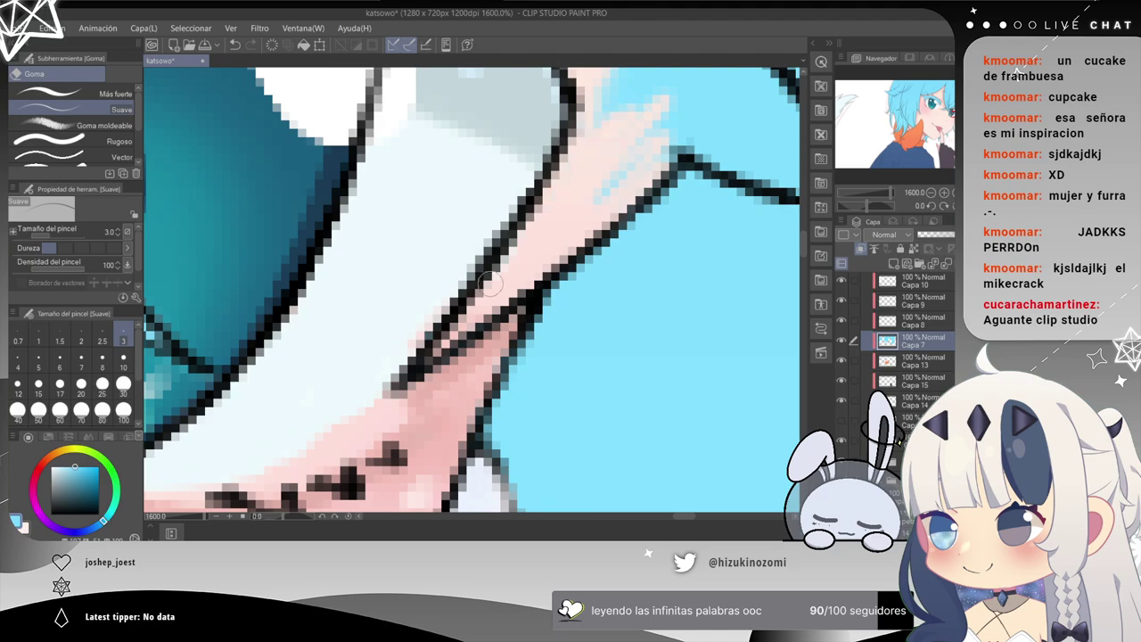
Clear the leftover blue at the smaller eye's outer corner and inside its upper lash spike, erasing down along the inner lash line.
mouse_move(664, 167)
mouse_down()
mouse_move(375, 276)
mouse_move(329, 243)
mouse_up()
drag(360, 185, 347, 262)
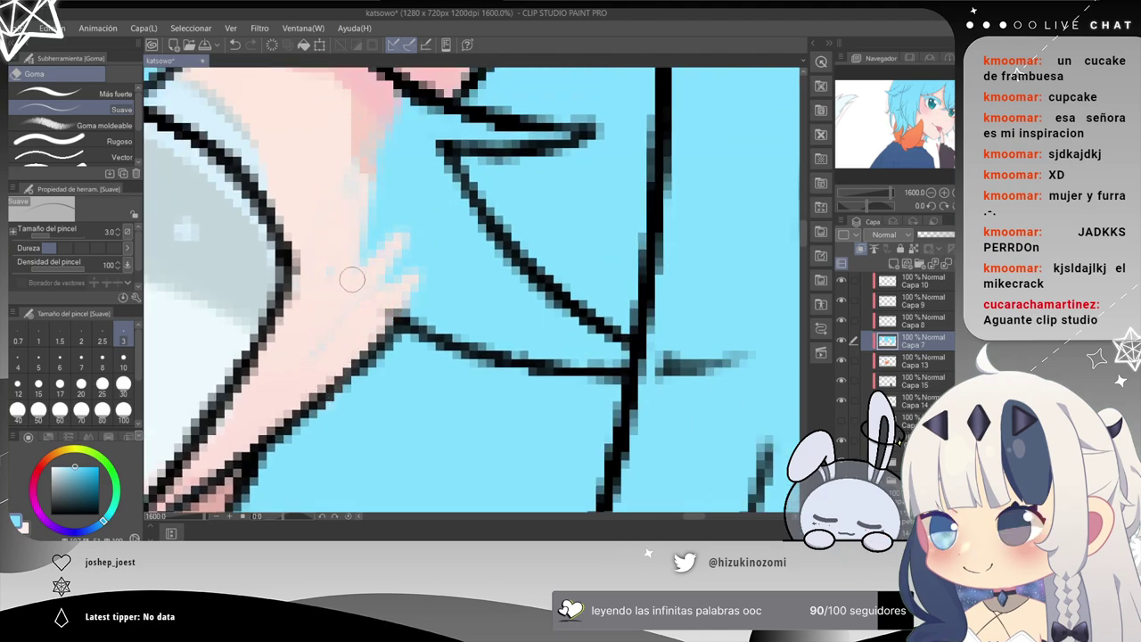
drag(386, 210, 290, 260)
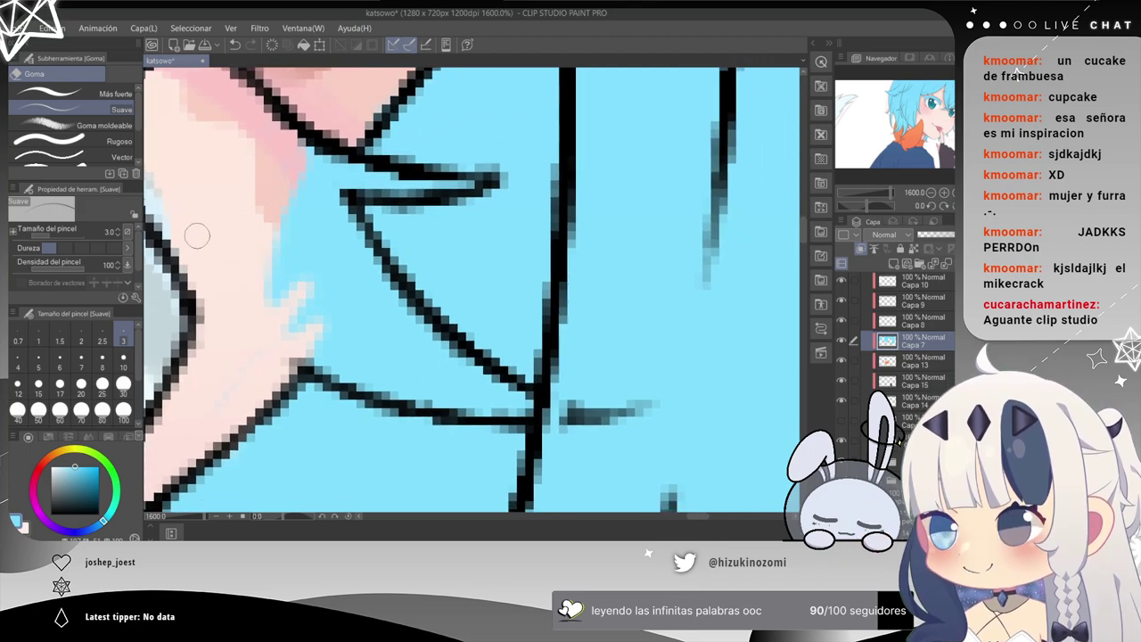
drag(355, 170, 459, 181)
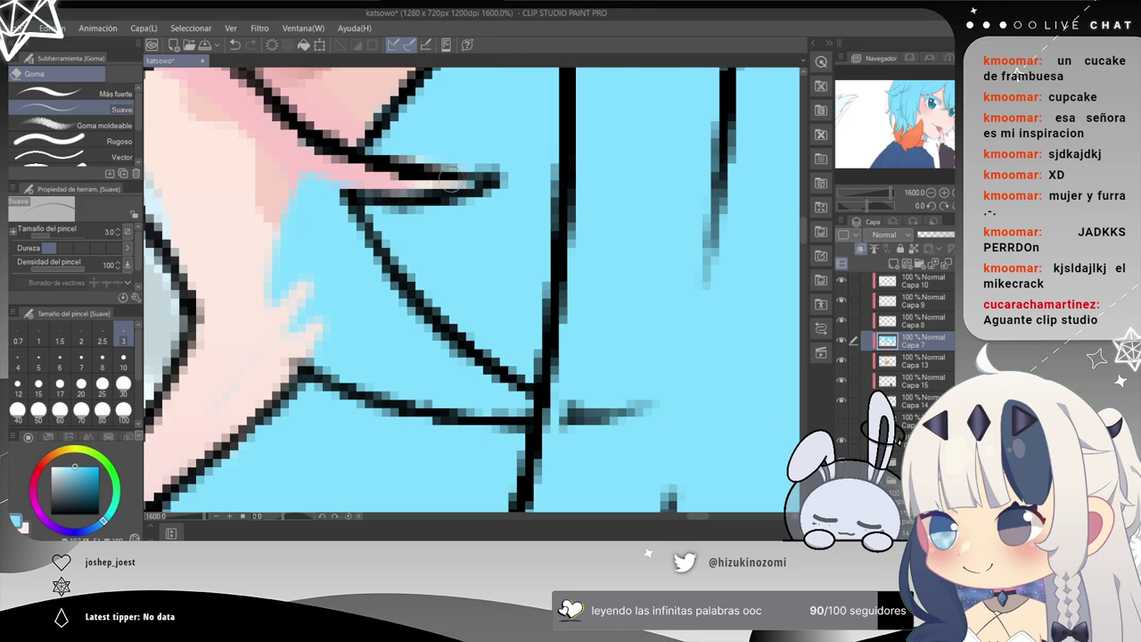
mouse_move(353, 170)
mouse_down()
mouse_move(372, 194)
mouse_move(283, 144)
mouse_move(408, 177)
mouse_move(352, 177)
mouse_move(463, 180)
mouse_up()
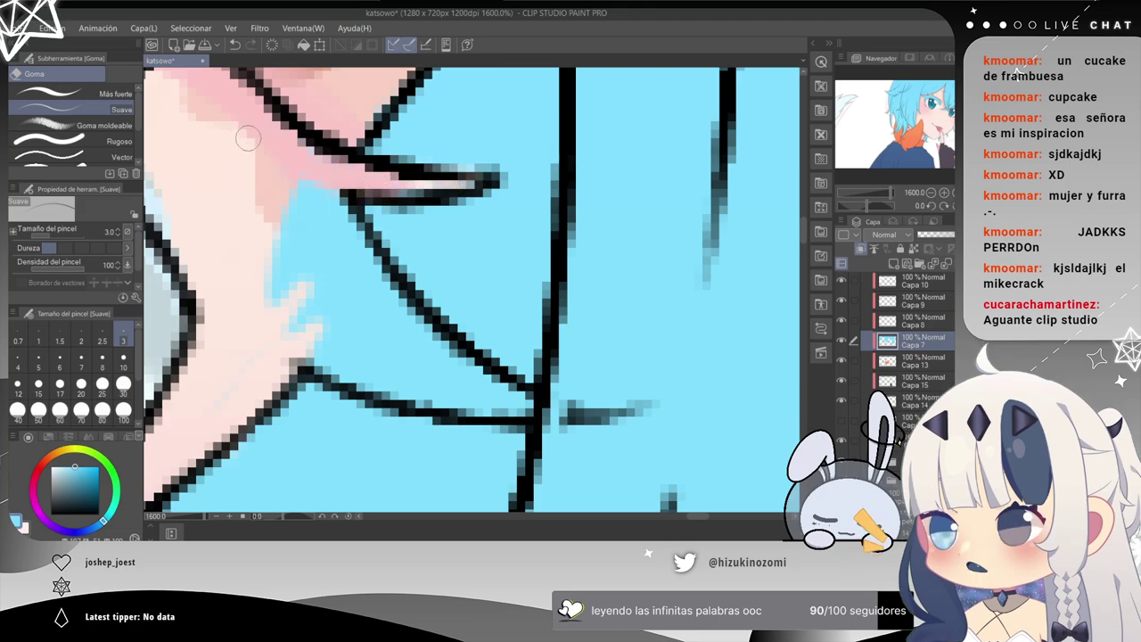
drag(331, 191, 383, 292)
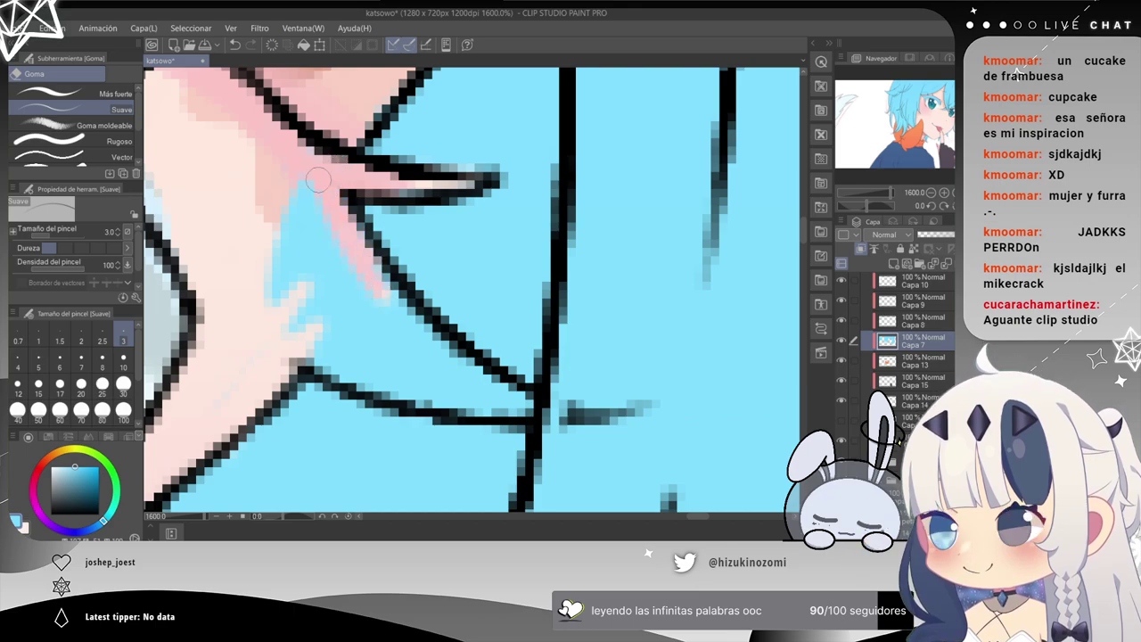
mouse_move(357, 284)
mouse_down()
mouse_move(320, 248)
mouse_move(314, 274)
mouse_move(280, 252)
mouse_move(274, 289)
mouse_move(299, 338)
mouse_up()
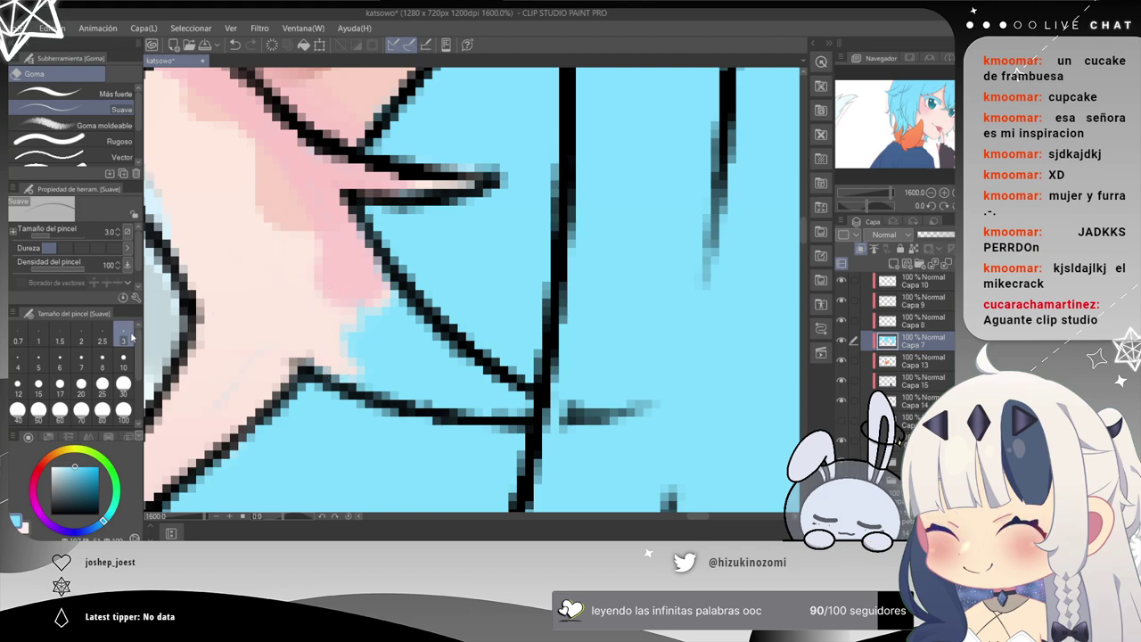
Erase the remaining blue in the smaller eye's lower outer lash spike up to its tip with eraser sizes 10 and 5.
click(123, 361)
drag(378, 339, 353, 346)
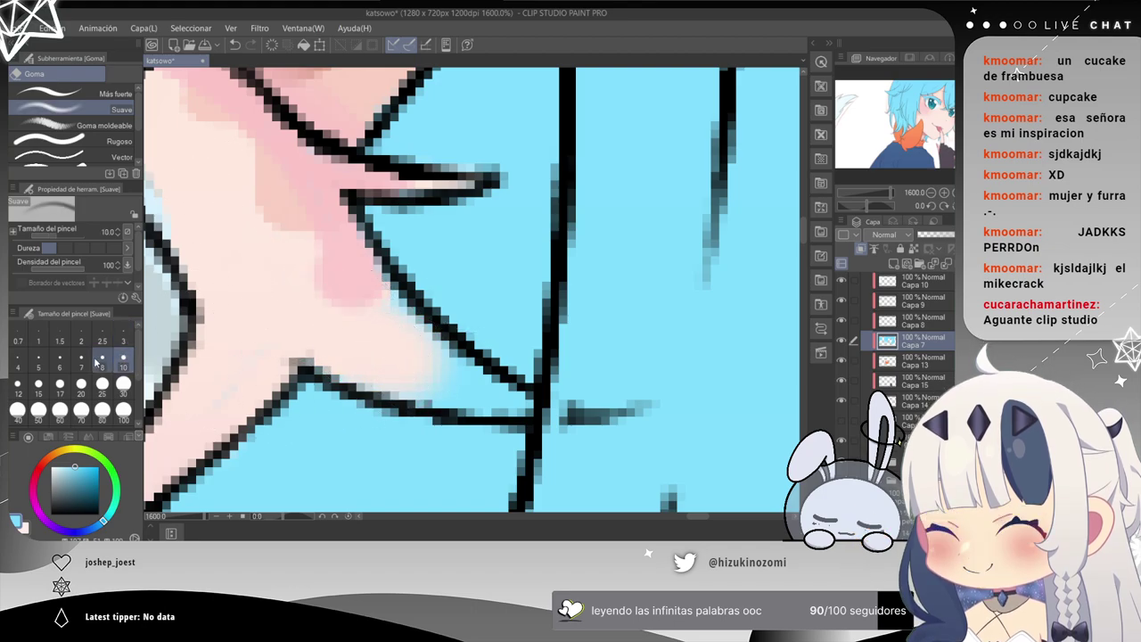
click(40, 361)
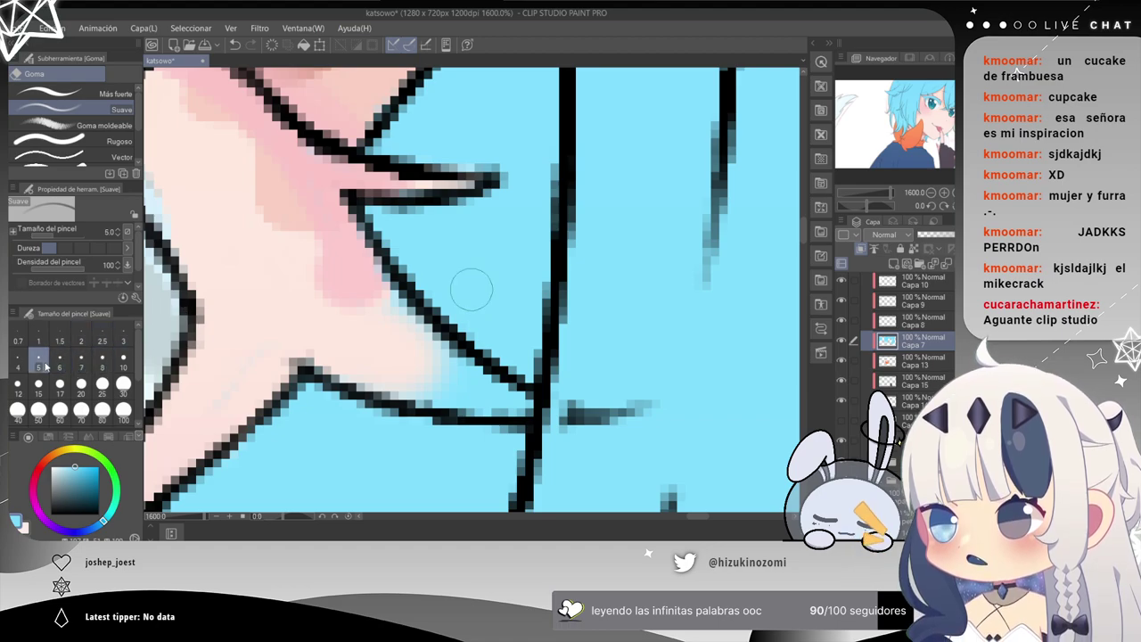
drag(378, 301, 423, 383)
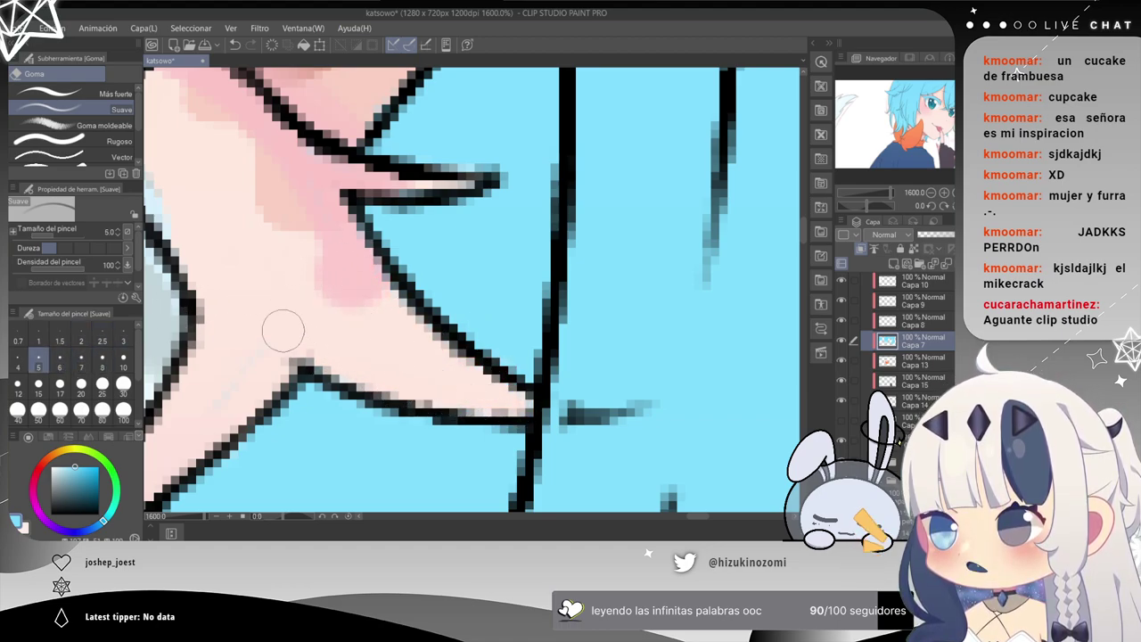
Erase the blue hair fill from the larger eye's lash tips near the nose bridge with the eraser at size 5.
scroll(392, 388, down, 2)
drag(176, 227, 444, 343)
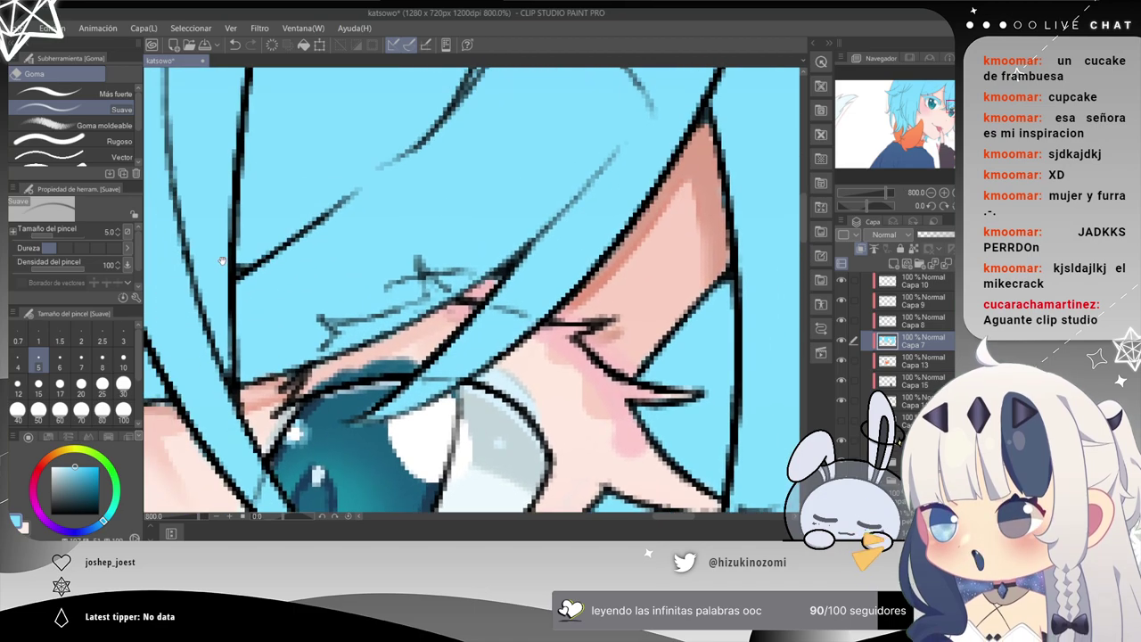
drag(228, 262, 476, 326)
drag(333, 270, 543, 274)
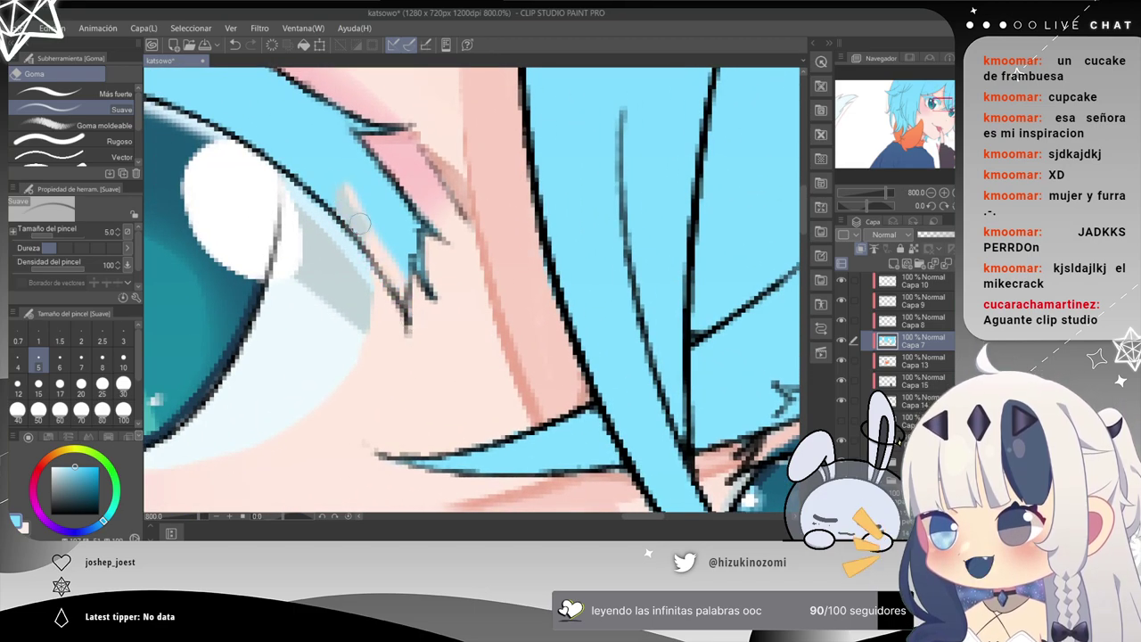
drag(381, 209, 407, 252)
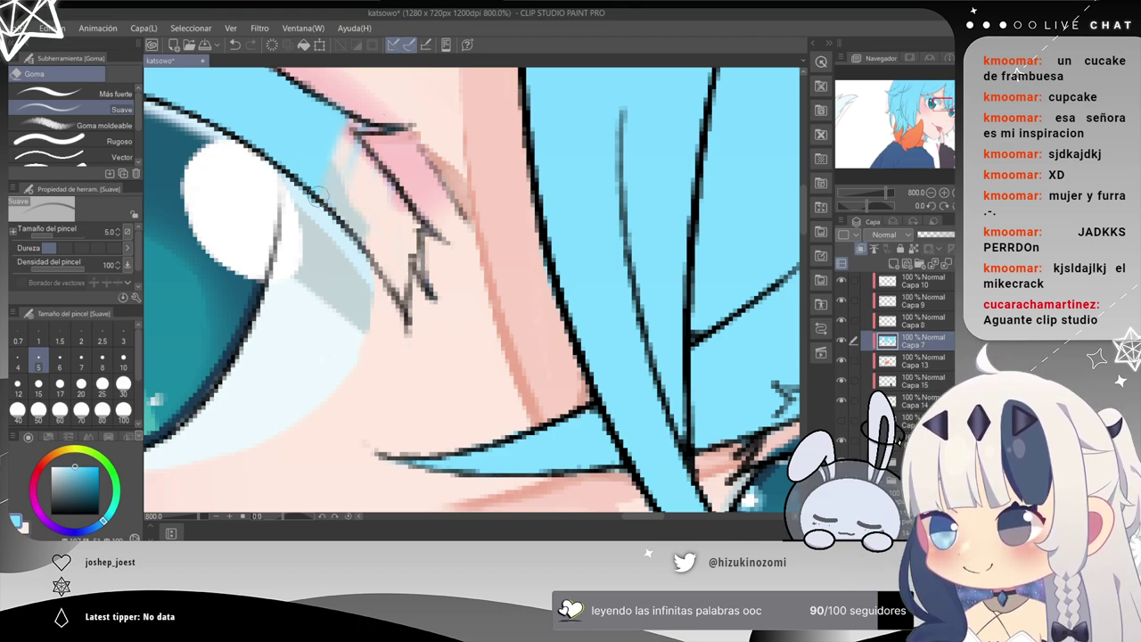
Enlarge the eraser to size 30 and clear the blue along the larger eye's thick upper lash.
mouse_move(235, 220)
mouse_down()
mouse_move(440, 318)
mouse_move(453, 277)
mouse_move(437, 174)
mouse_move(334, 129)
mouse_up()
click(123, 386)
drag(372, 229, 581, 366)
mouse_move(484, 312)
mouse_down()
mouse_move(424, 289)
mouse_move(355, 275)
mouse_move(447, 299)
mouse_move(323, 402)
mouse_up()
drag(276, 297, 447, 285)
Erase the remaining blue at the larger eye's outer lash corner next to the hair with eraser sizes 20 and 10.
click(82, 383)
scroll(469, 292, up, 1)
drag(388, 255, 344, 245)
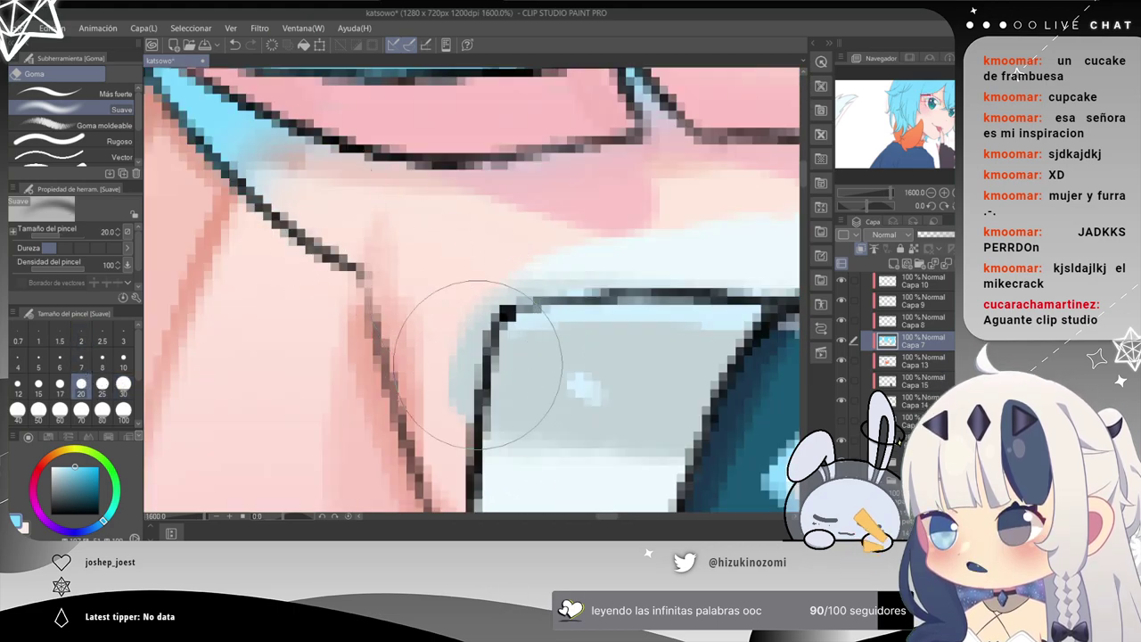
drag(292, 175, 440, 312)
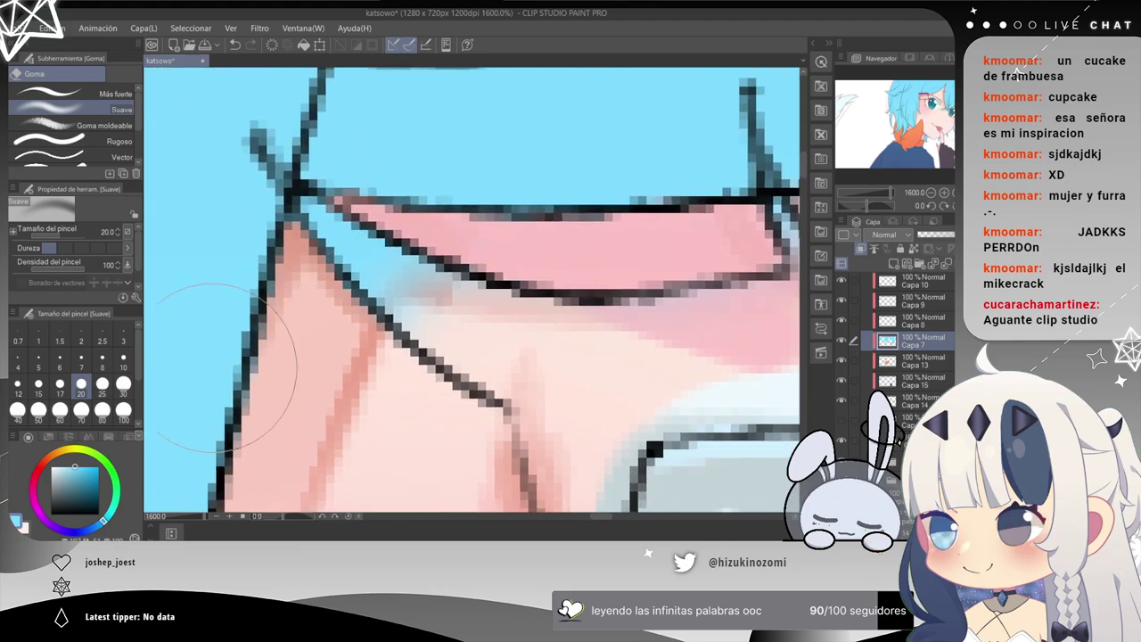
click(124, 357)
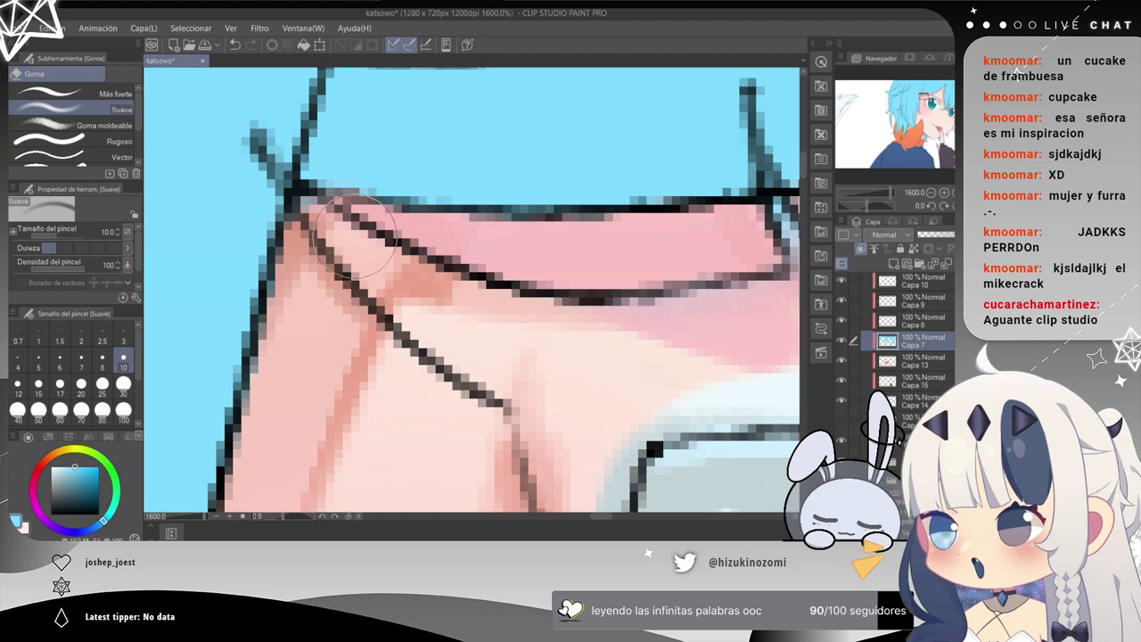
drag(692, 305, 389, 175)
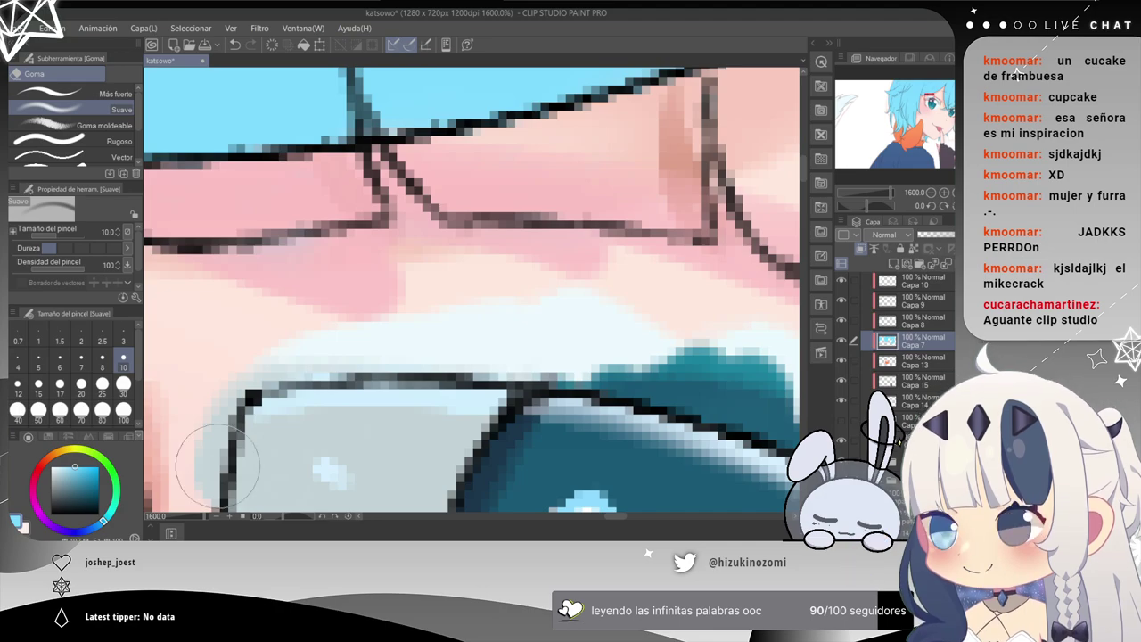
Show the painted lash layer Capa 30 again and make it active for work on the larger eye's outer lash.
scroll(217, 466, down, 4)
drag(423, 345, 541, 113)
scroll(838, 397, down, 1)
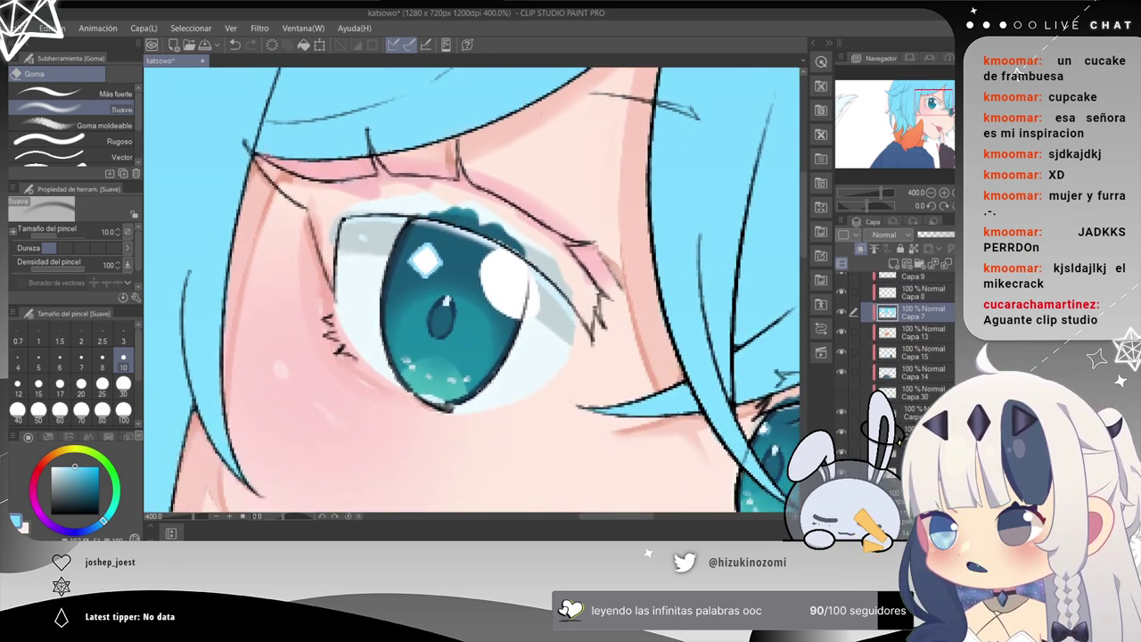
click(841, 393)
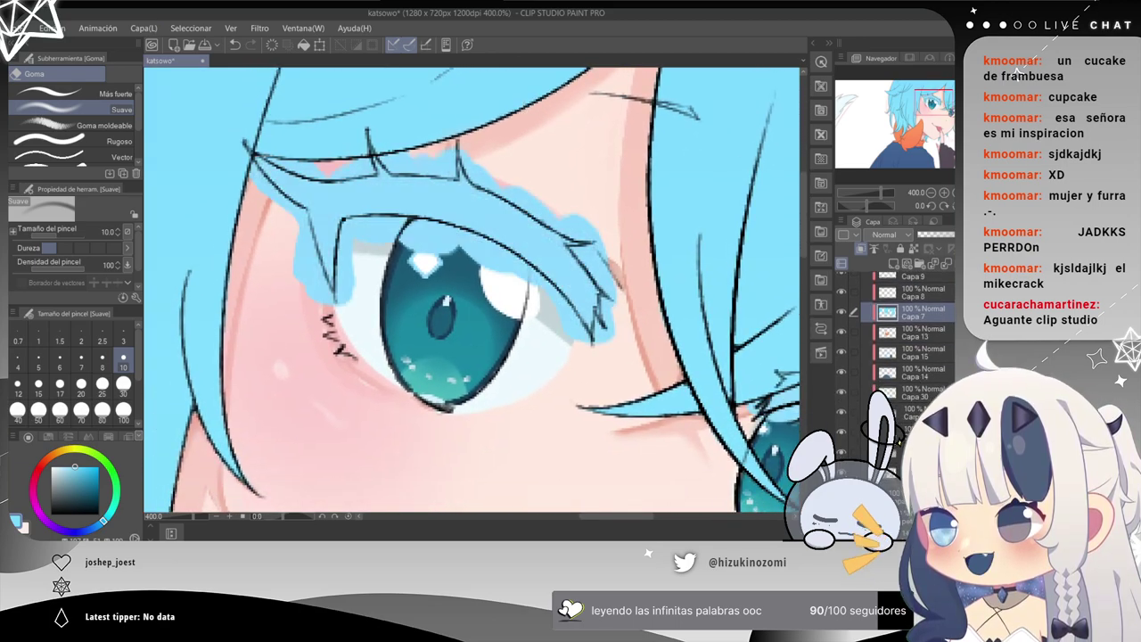
click(882, 392)
key(ctrl+plus)
key(ctrl+plus)
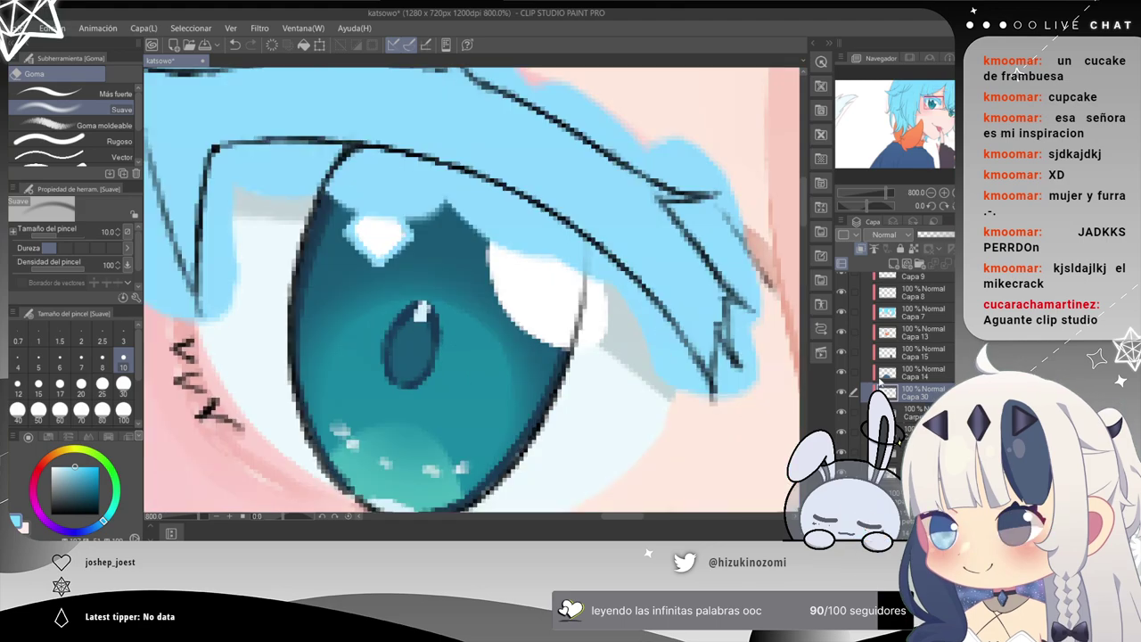
drag(247, 299, 598, 269)
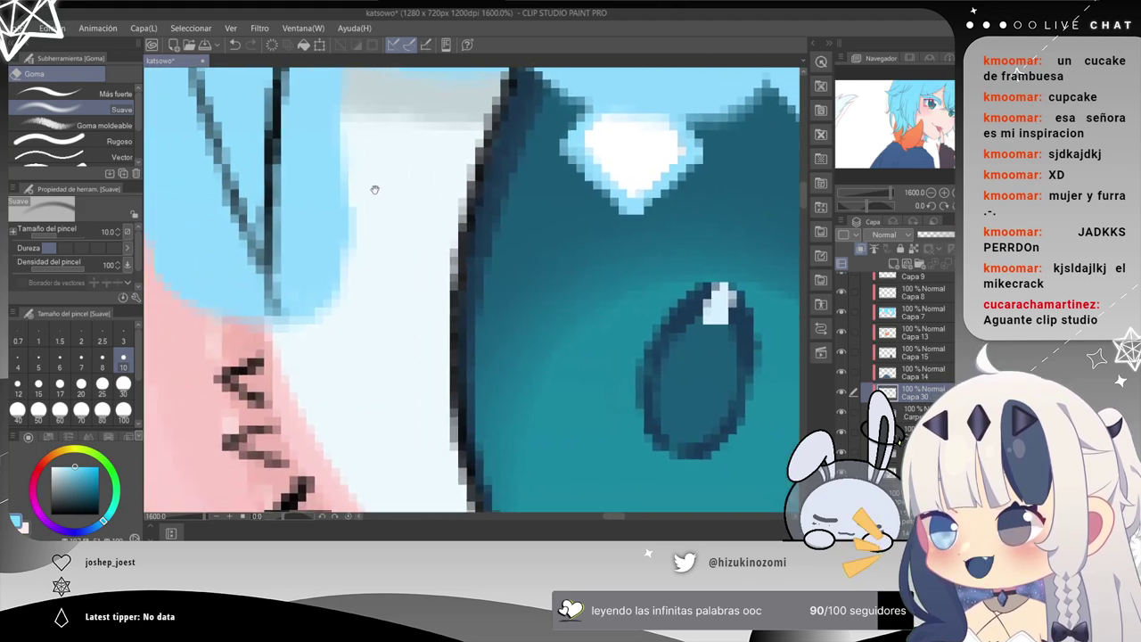
drag(384, 193, 481, 267)
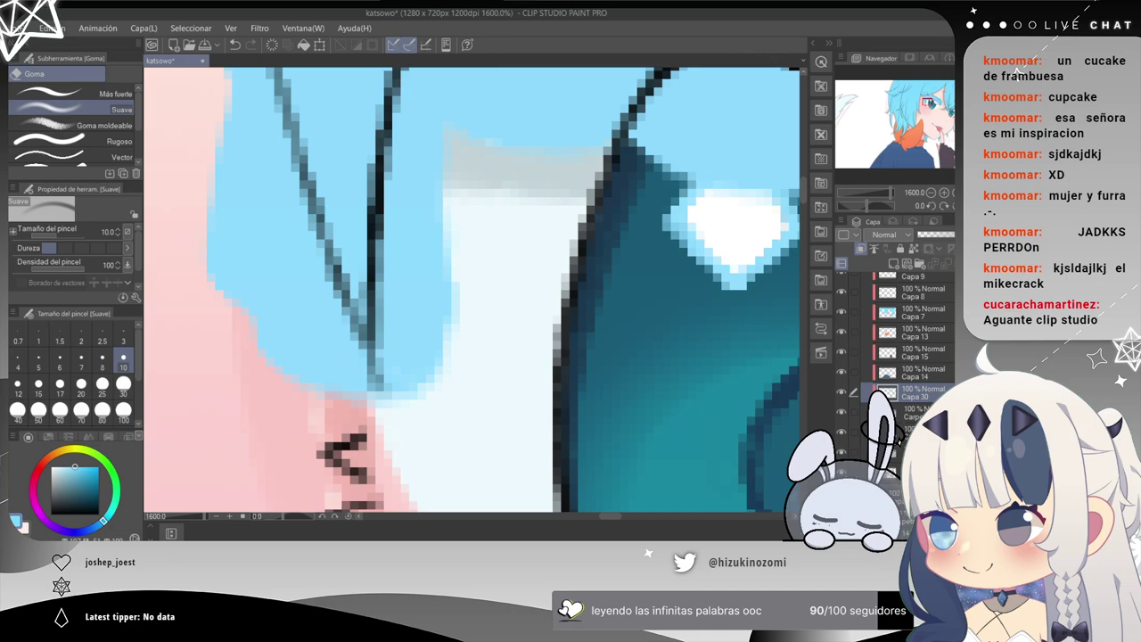
Erase the blue spilling over the larger eye's white and highlight beneath the upper lash line with eraser sizes 10 and 3.
mouse_move(446, 223)
mouse_down()
mouse_move(458, 209)
mouse_move(434, 347)
mouse_move(419, 303)
mouse_move(435, 291)
mouse_up()
scroll(414, 254, up, 5)
scroll(415, 254, right, 2)
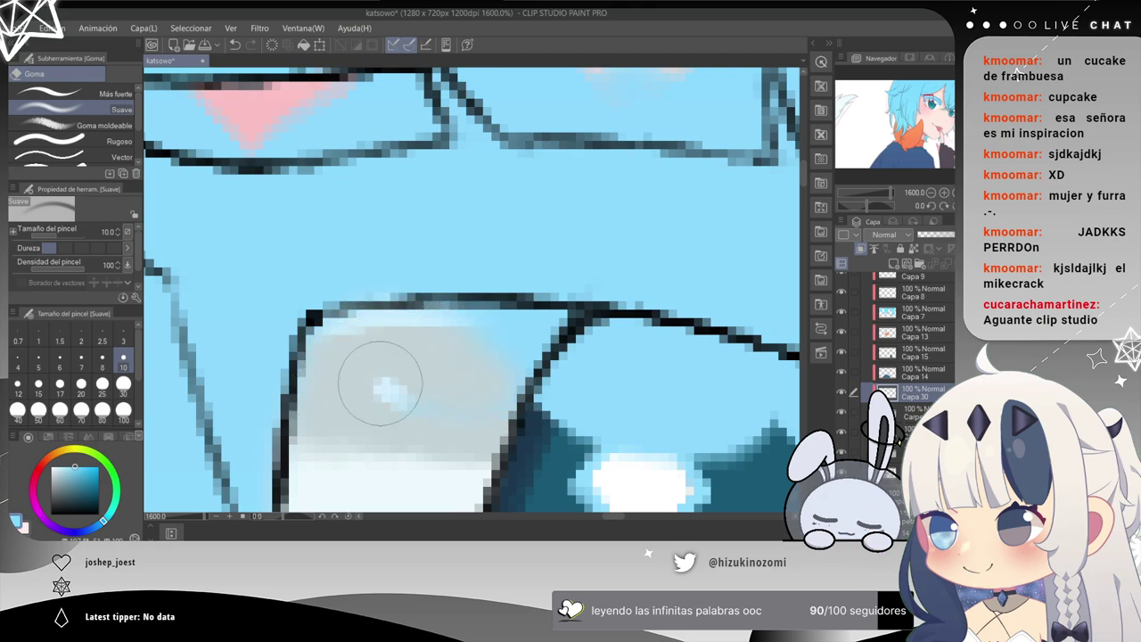
mouse_move(530, 369)
mouse_down()
mouse_move(464, 351)
mouse_move(576, 357)
mouse_move(307, 278)
mouse_up()
mouse_move(393, 356)
mouse_down()
mouse_move(257, 341)
mouse_move(469, 377)
mouse_move(314, 310)
mouse_move(419, 295)
mouse_move(408, 308)
mouse_move(566, 374)
mouse_move(320, 246)
mouse_up()
mouse_move(419, 312)
mouse_down()
mouse_move(359, 283)
mouse_move(427, 331)
mouse_move(420, 319)
mouse_move(433, 319)
mouse_move(386, 217)
mouse_up()
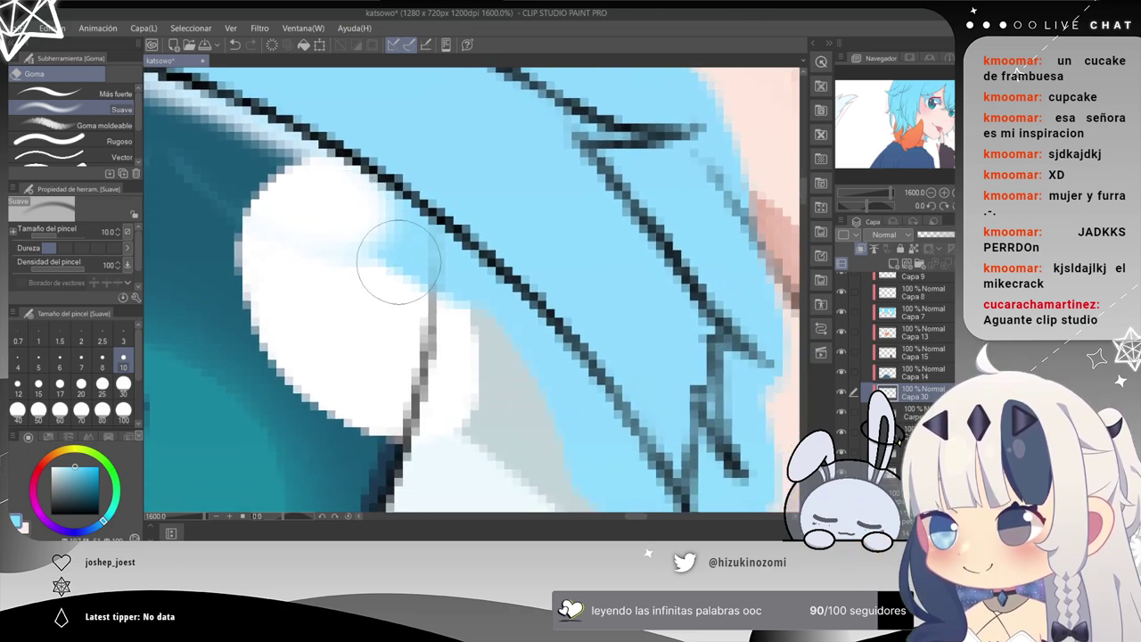
mouse_move(519, 359)
mouse_down()
mouse_move(440, 305)
mouse_move(391, 237)
mouse_up()
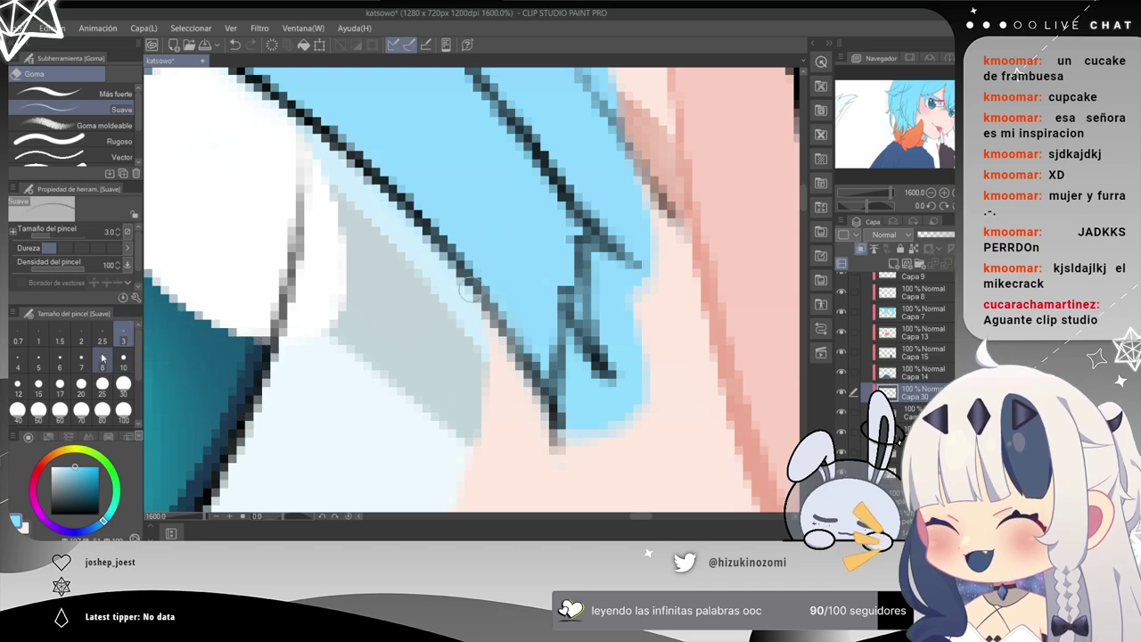
Erase the blue around the larger eye's lowest lash tips near the nose bridge with the eraser at size 6.
click(59, 358)
drag(591, 388, 584, 350)
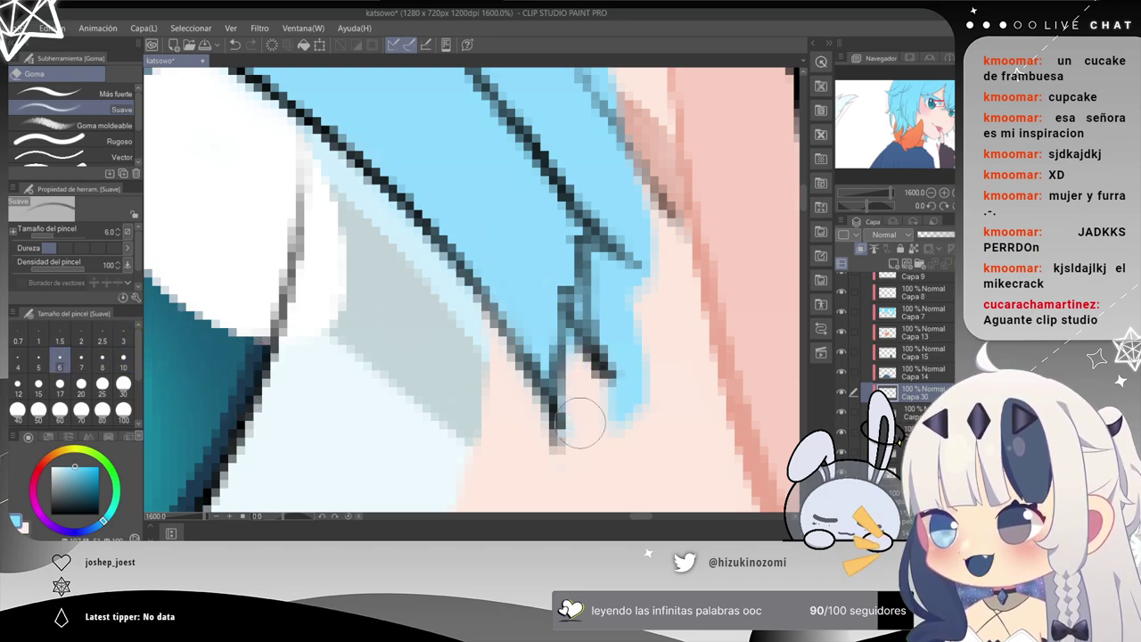
drag(633, 386, 615, 303)
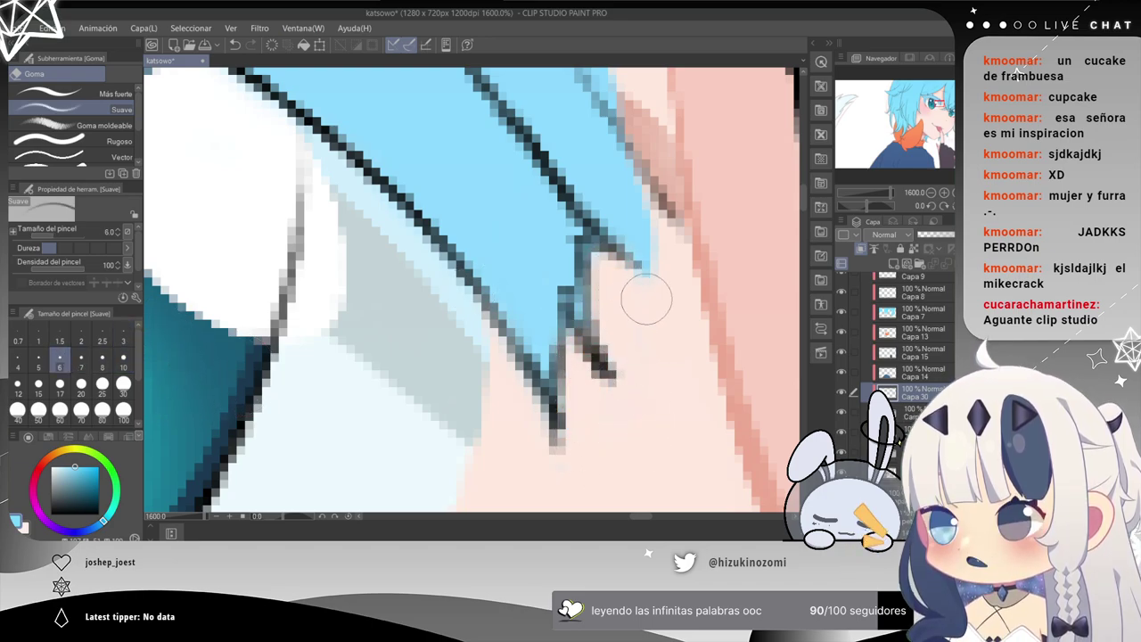
Clear the blue from the skin between the larger eye's inner lash strokes with eraser sizes 6 and 3.
drag(618, 177, 487, 273)
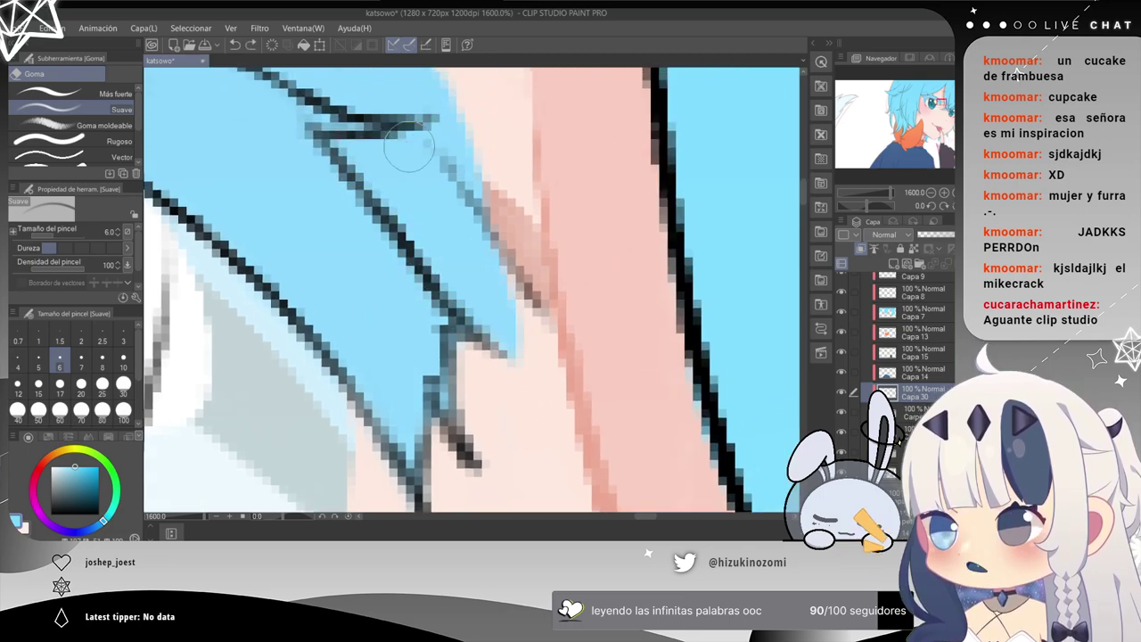
drag(383, 156, 451, 258)
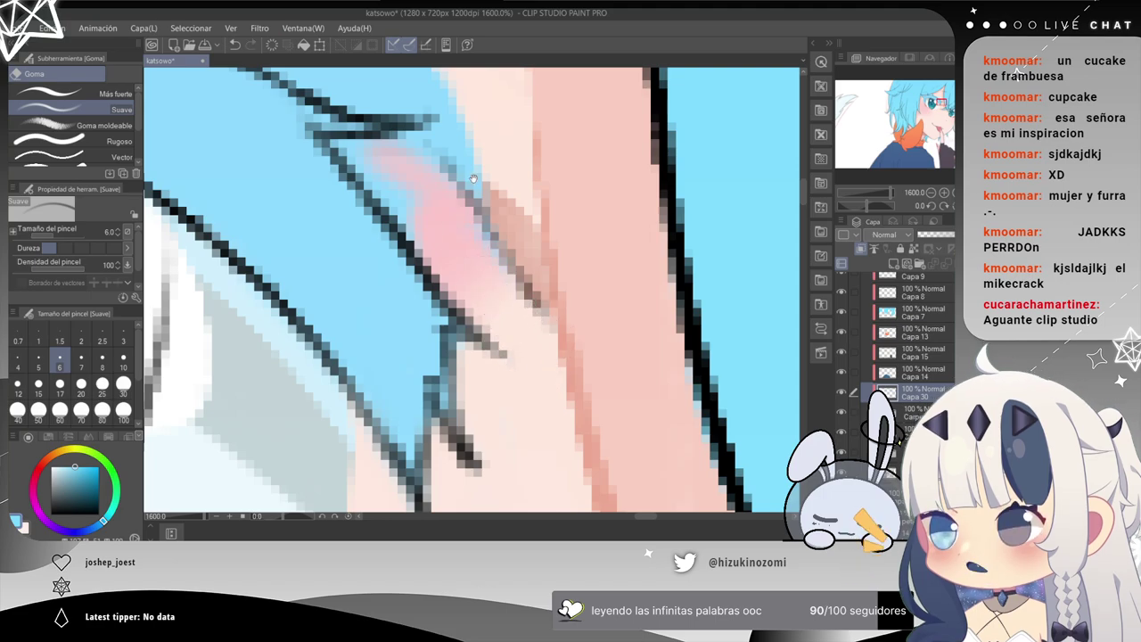
drag(510, 348, 466, 389)
mouse_move(426, 294)
mouse_down()
mouse_move(423, 258)
mouse_move(357, 267)
mouse_up()
click(124, 341)
mouse_move(311, 282)
mouse_down()
mouse_move(336, 294)
mouse_move(348, 325)
mouse_move(327, 298)
mouse_up()
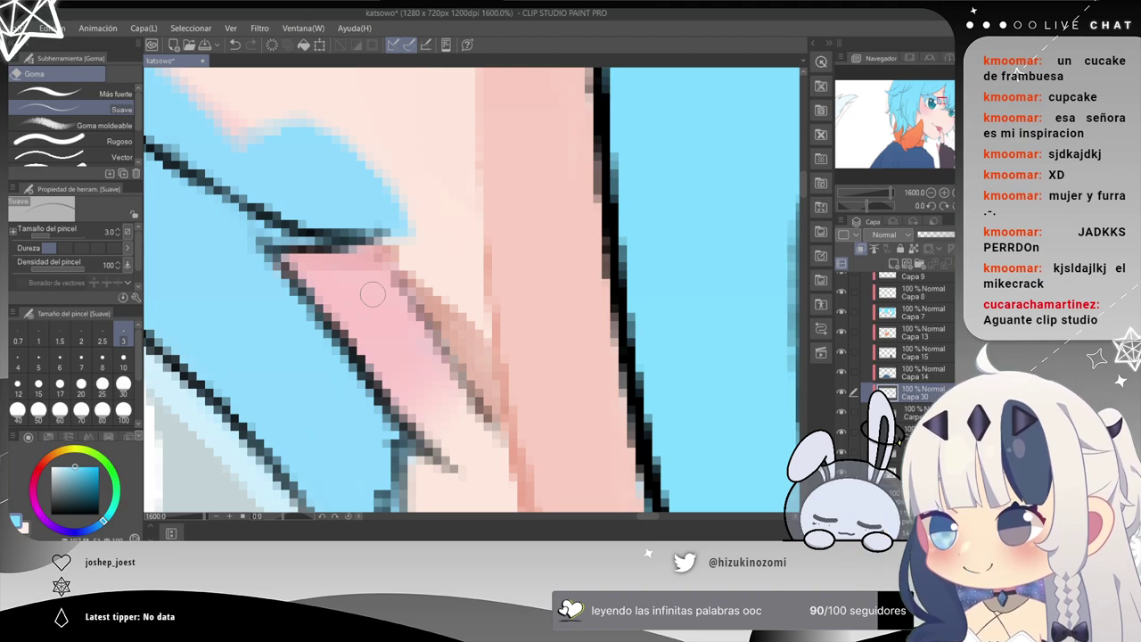
Erase the blue from the eyelid skin above the larger eye's inner upper lash line with the eraser at size 10.
scroll(372, 295, down, 3)
drag(263, 157, 472, 239)
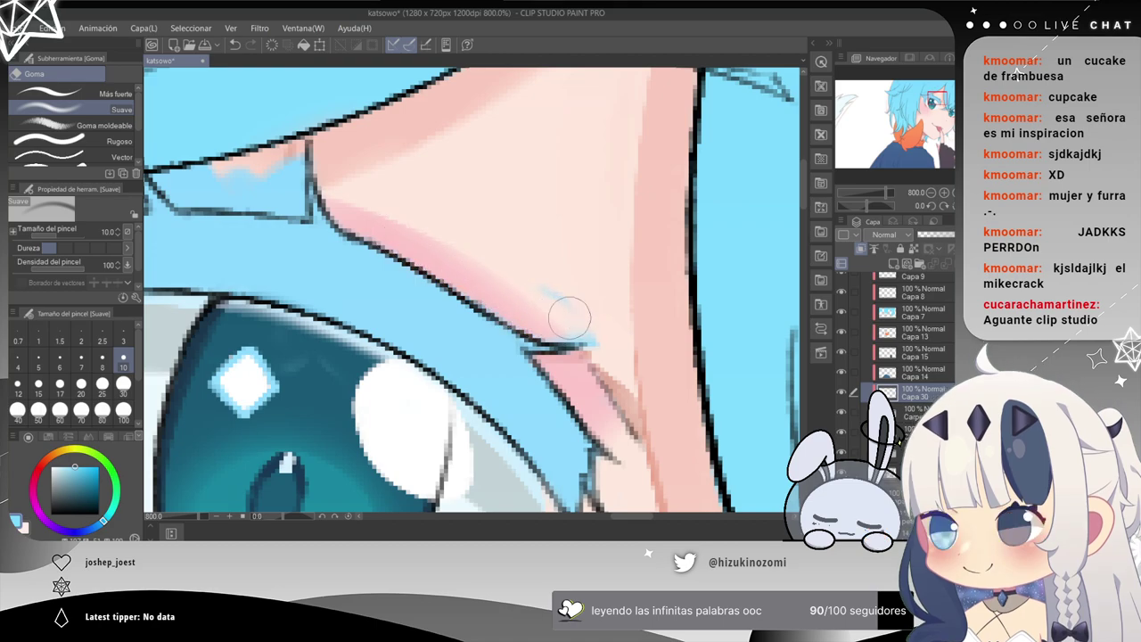
drag(553, 316, 594, 326)
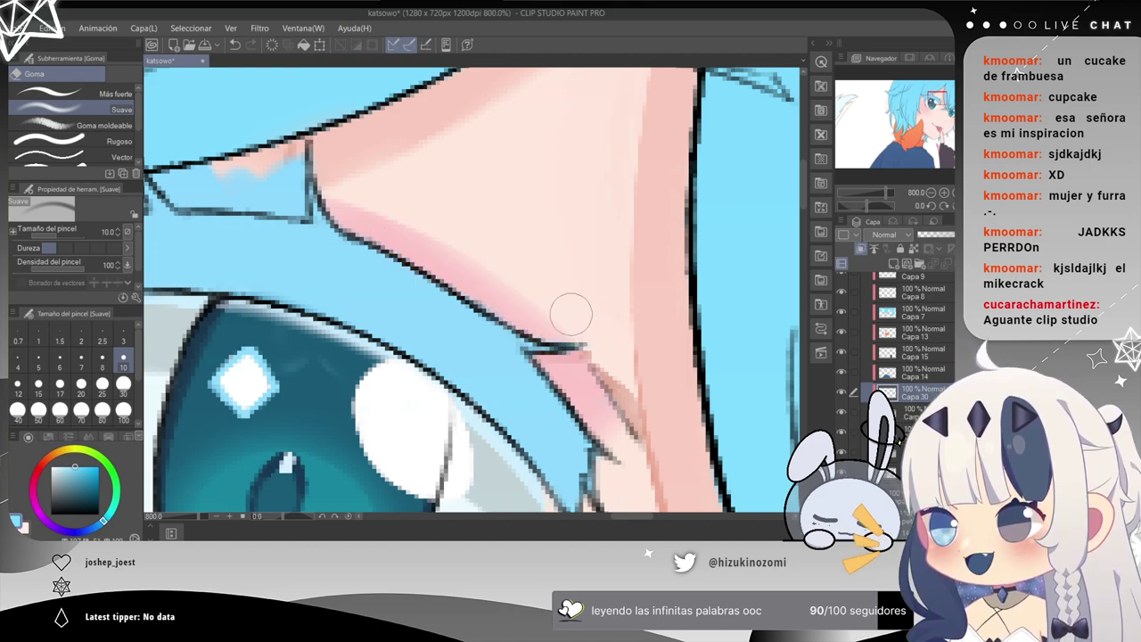
Erase the blue from the skin gap between the larger eye's two upper lash spikes and the fringe at eraser size 7.
scroll(474, 265, down, 2)
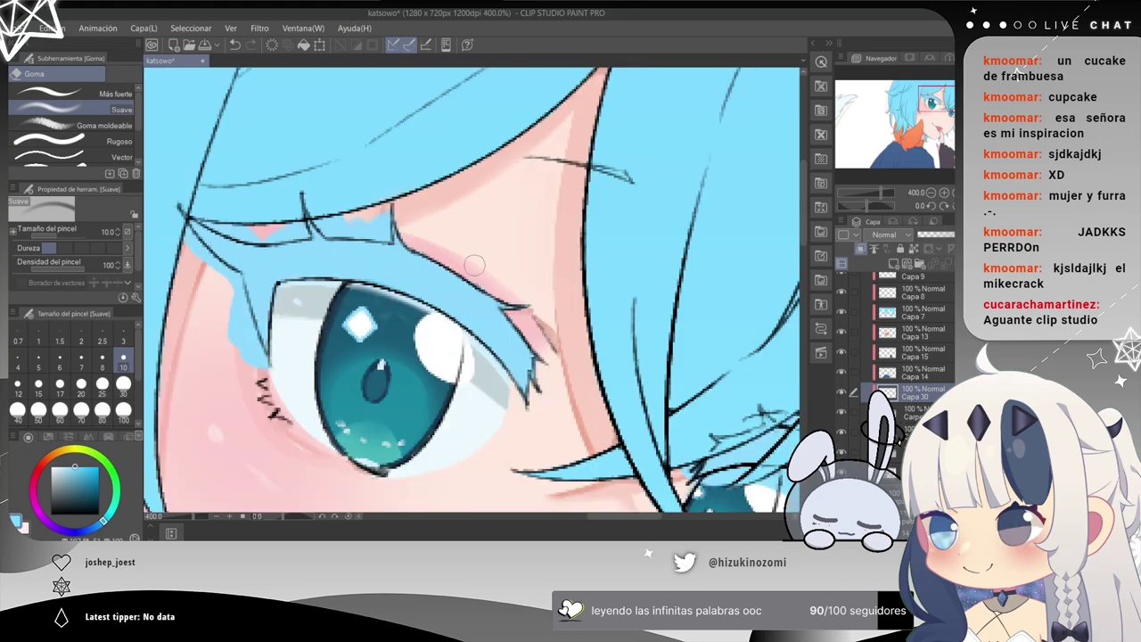
scroll(473, 265, up, 4)
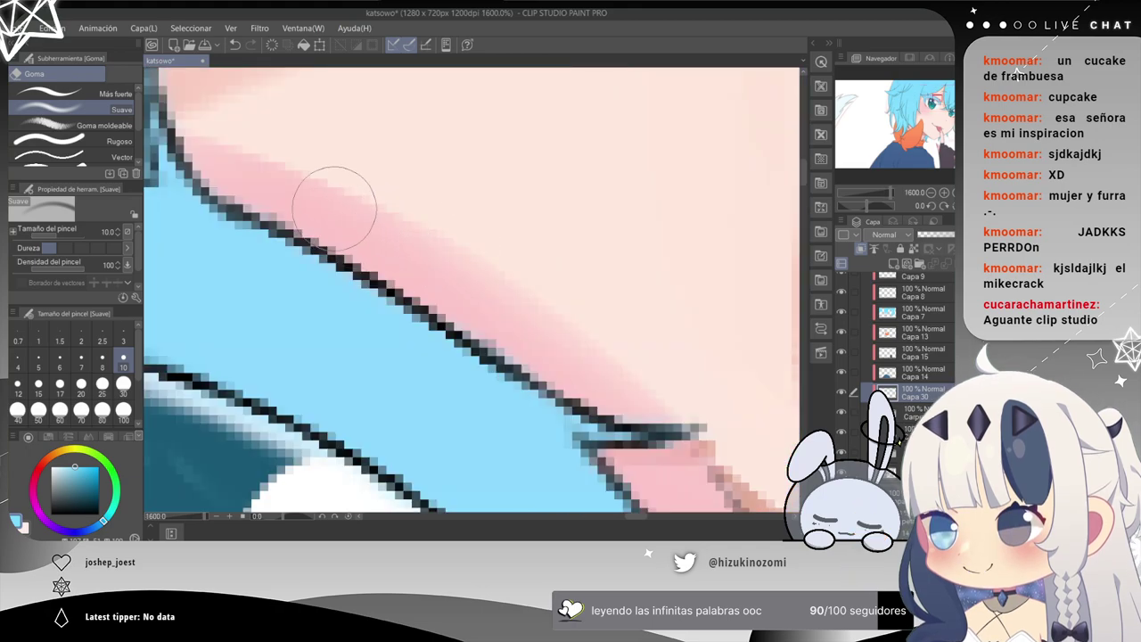
drag(309, 196, 532, 275)
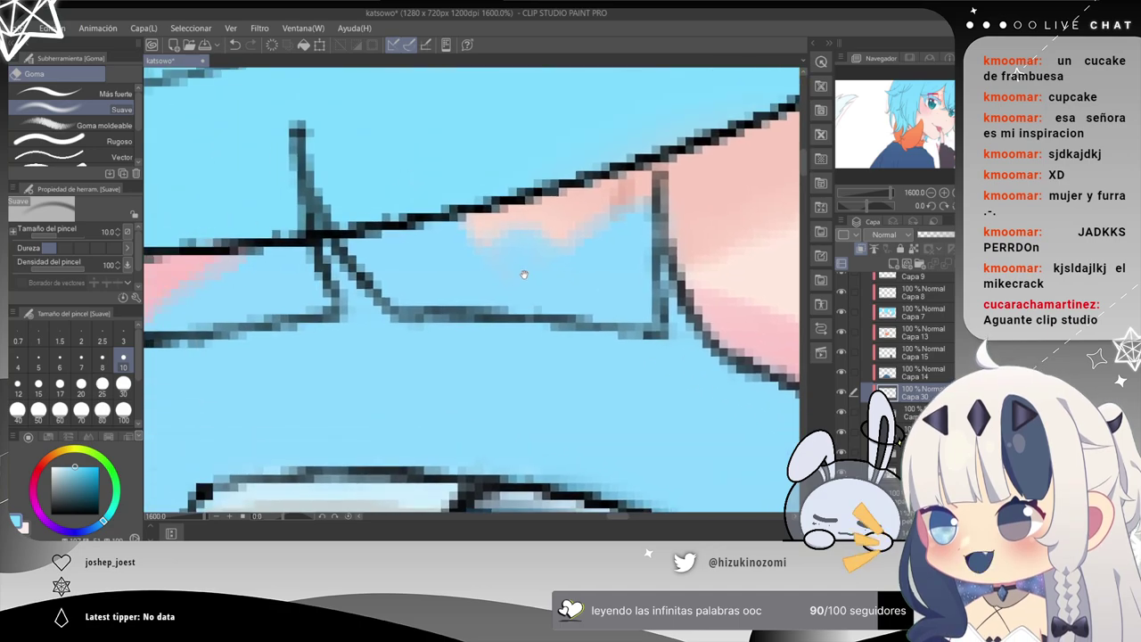
click(78, 366)
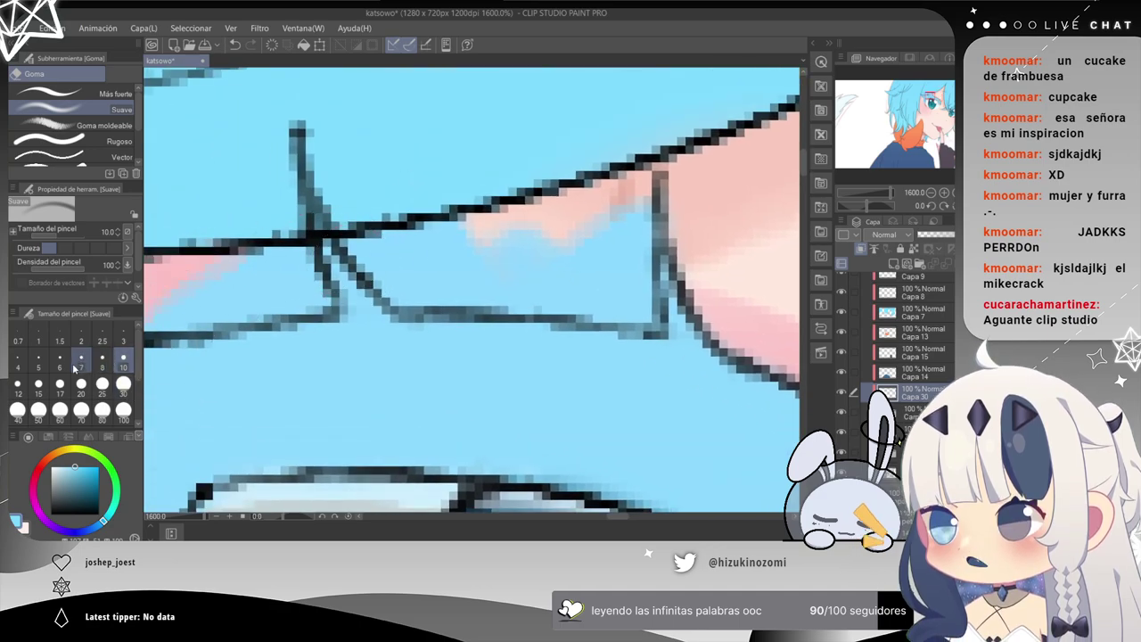
mouse_move(408, 251)
mouse_down()
mouse_move(458, 254)
mouse_move(419, 262)
mouse_up()
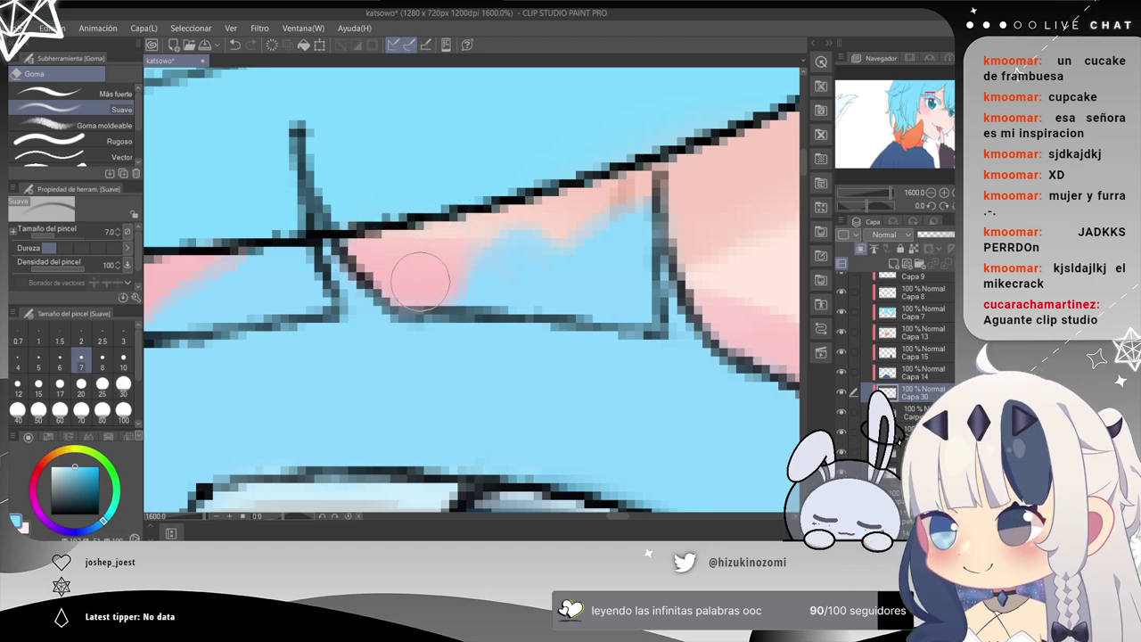
mouse_move(491, 261)
mouse_down()
mouse_move(557, 236)
mouse_move(611, 275)
mouse_up()
mouse_move(614, 199)
mouse_down()
mouse_move(618, 243)
mouse_move(636, 300)
mouse_move(650, 190)
mouse_up()
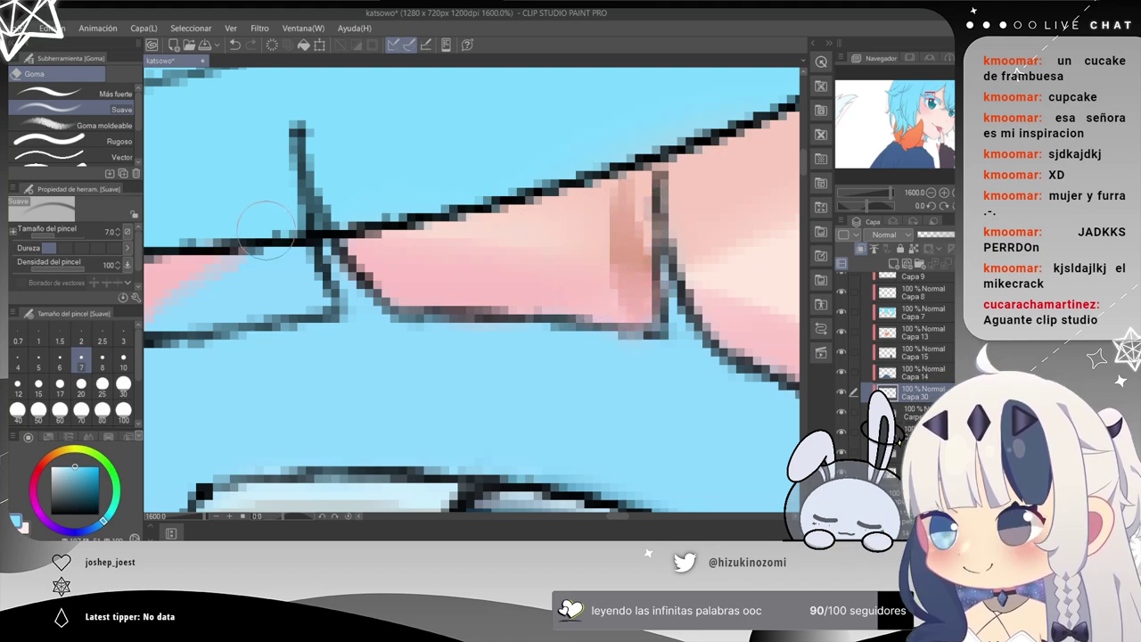
Clear the blue from the narrow skin gap between the fringe and the outer upper lash at size 7, undoing the last stray strokes.
drag(333, 225, 587, 209)
drag(492, 244, 510, 219)
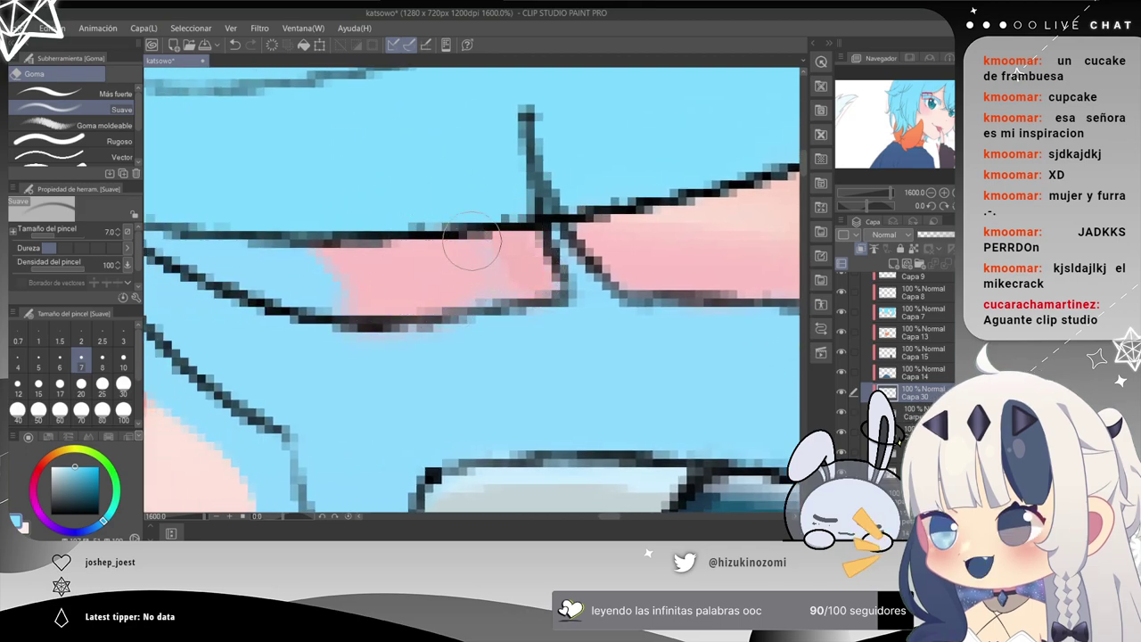
drag(416, 245, 372, 247)
drag(415, 280, 435, 250)
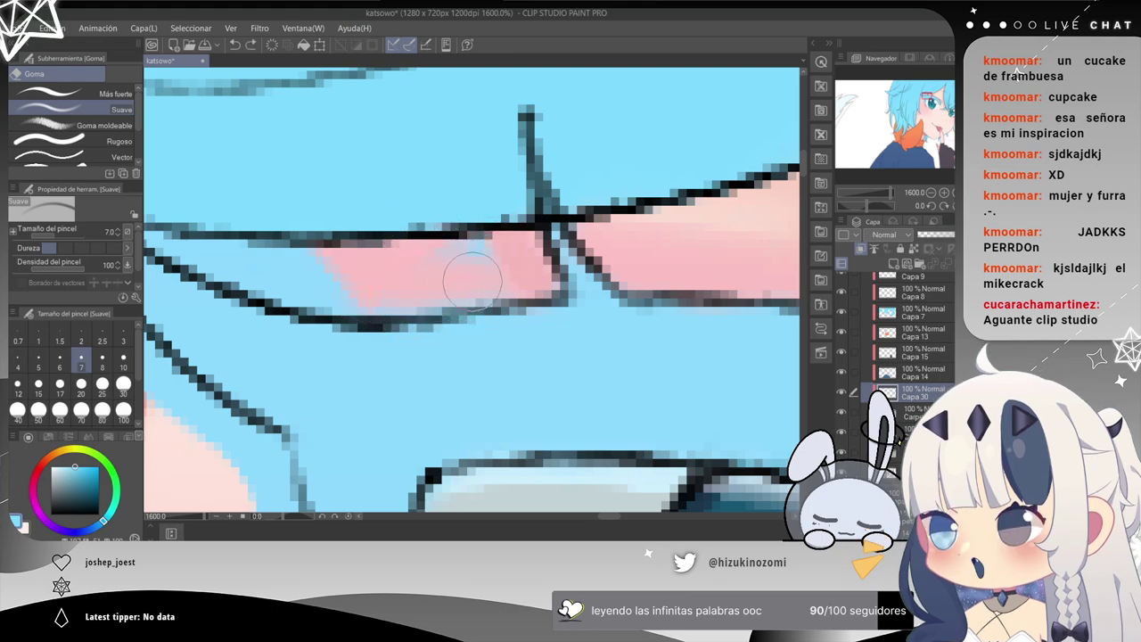
drag(499, 263, 457, 239)
drag(259, 224, 451, 230)
drag(361, 223, 397, 236)
key(ctrl+z)
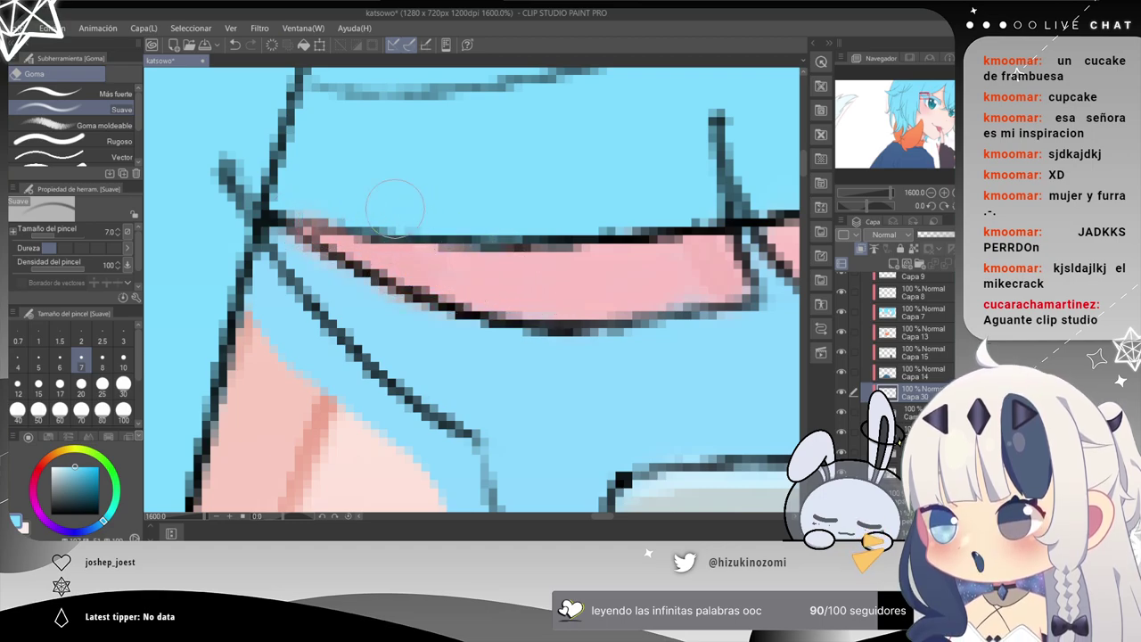
key(ctrl+z)
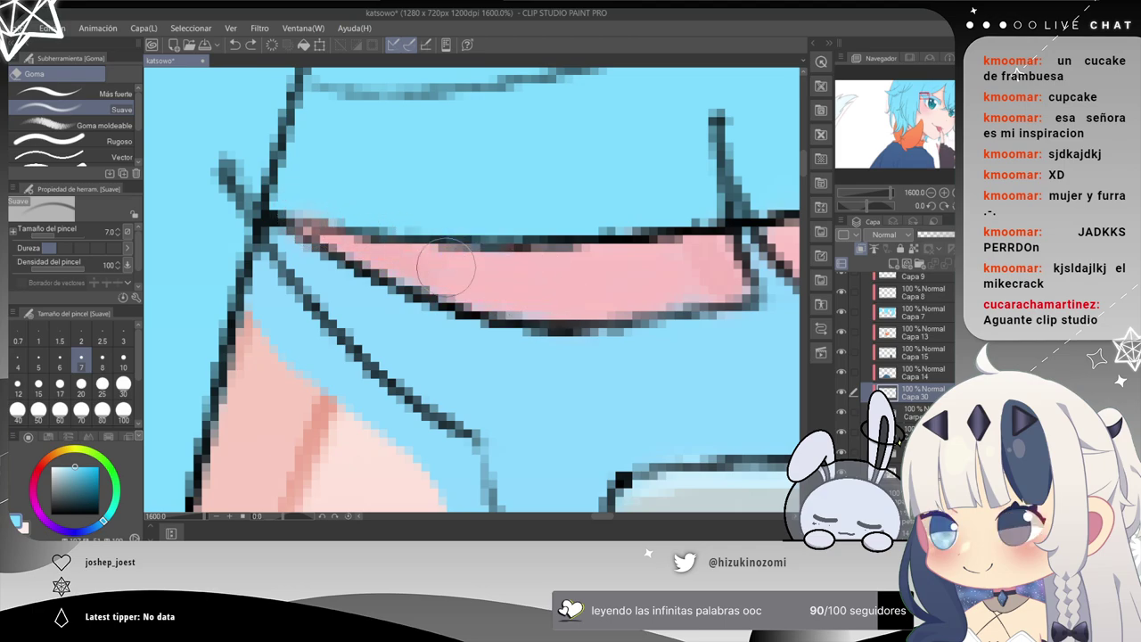
Erase the blue below the larger eye's outer lash line next to the hair at size 7, undoing the strokes that cut into the lash.
scroll(353, 214, down, 2)
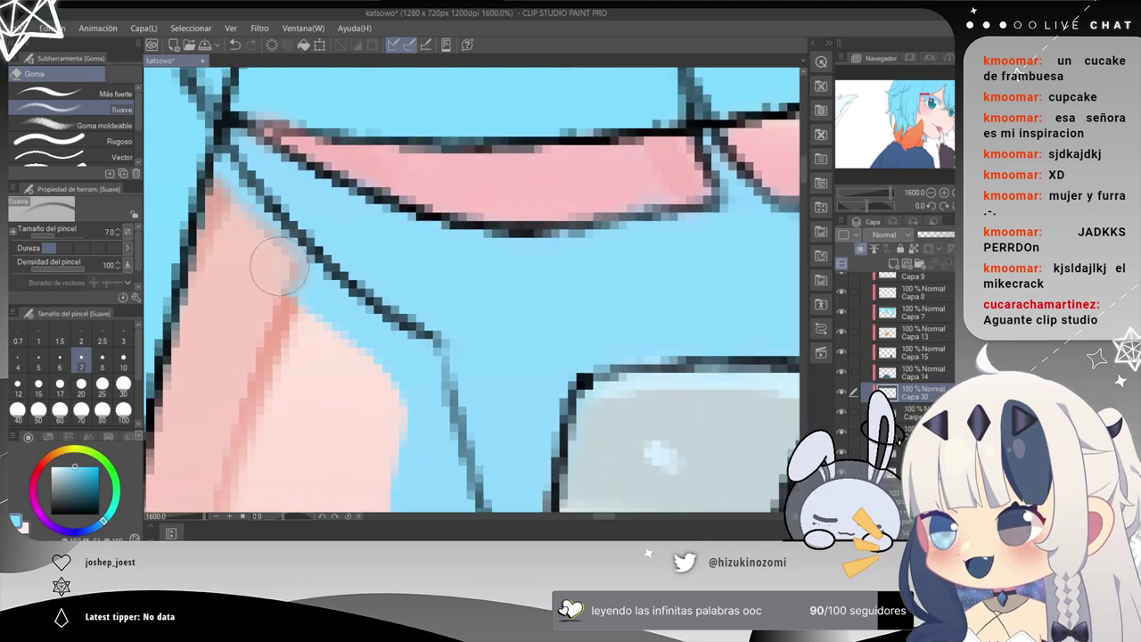
mouse_move(208, 158)
mouse_down()
mouse_move(319, 283)
mouse_move(402, 336)
mouse_up()
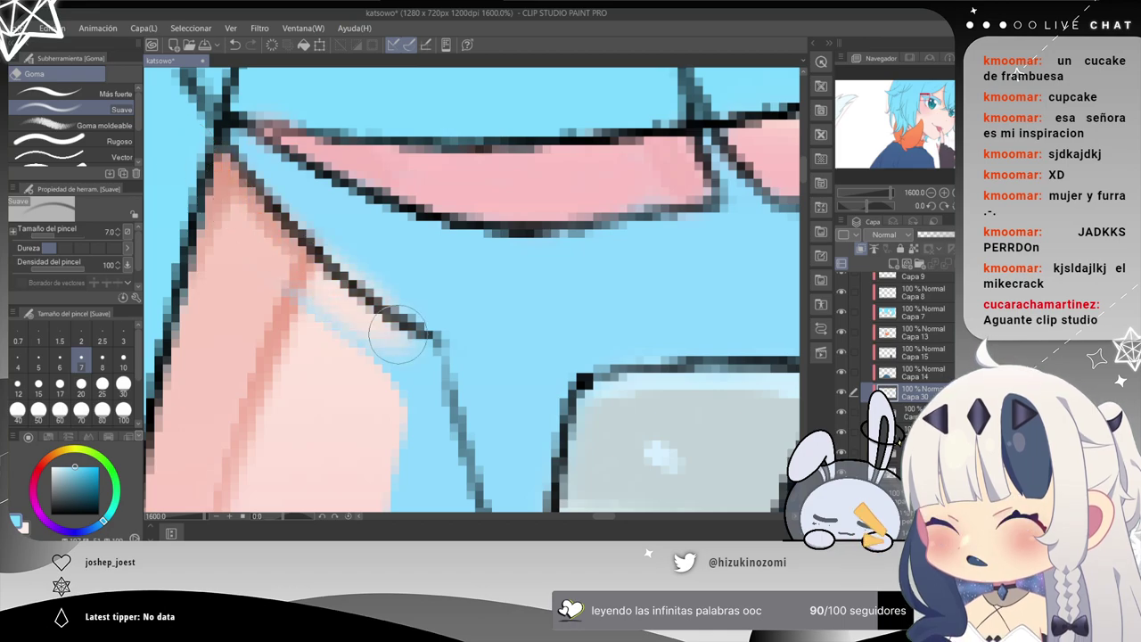
key(ctrl+z)
mouse_move(223, 189)
mouse_down()
mouse_move(305, 260)
mouse_move(193, 163)
mouse_move(239, 223)
mouse_move(290, 262)
mouse_move(201, 156)
mouse_move(346, 317)
mouse_move(297, 268)
mouse_move(402, 334)
mouse_up()
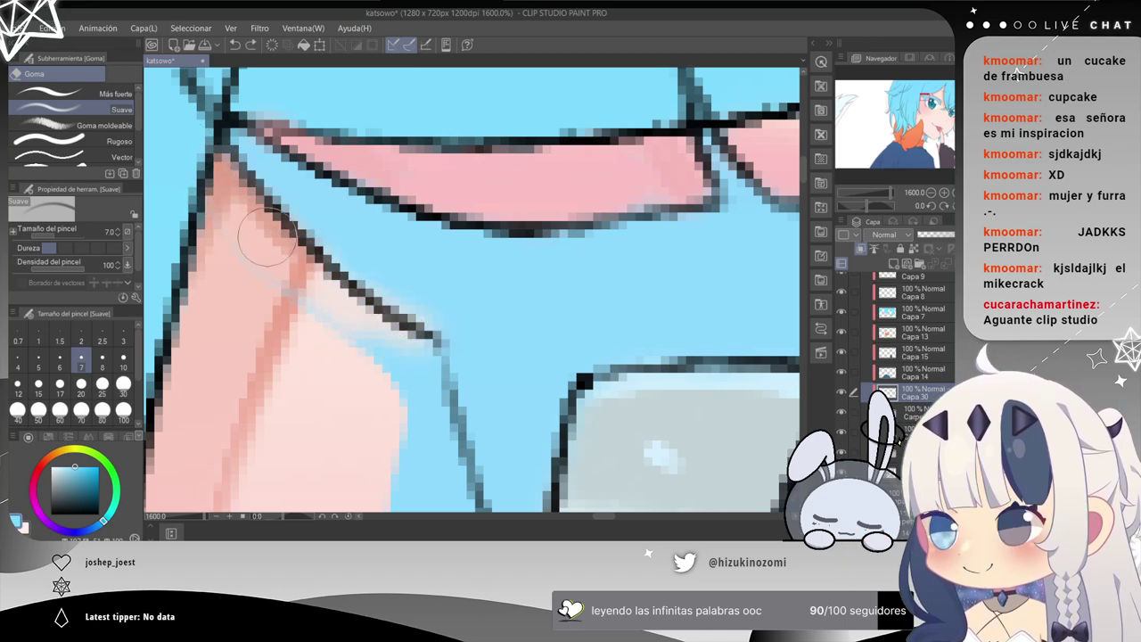
key(ctrl+z)
key(ctrl+z)
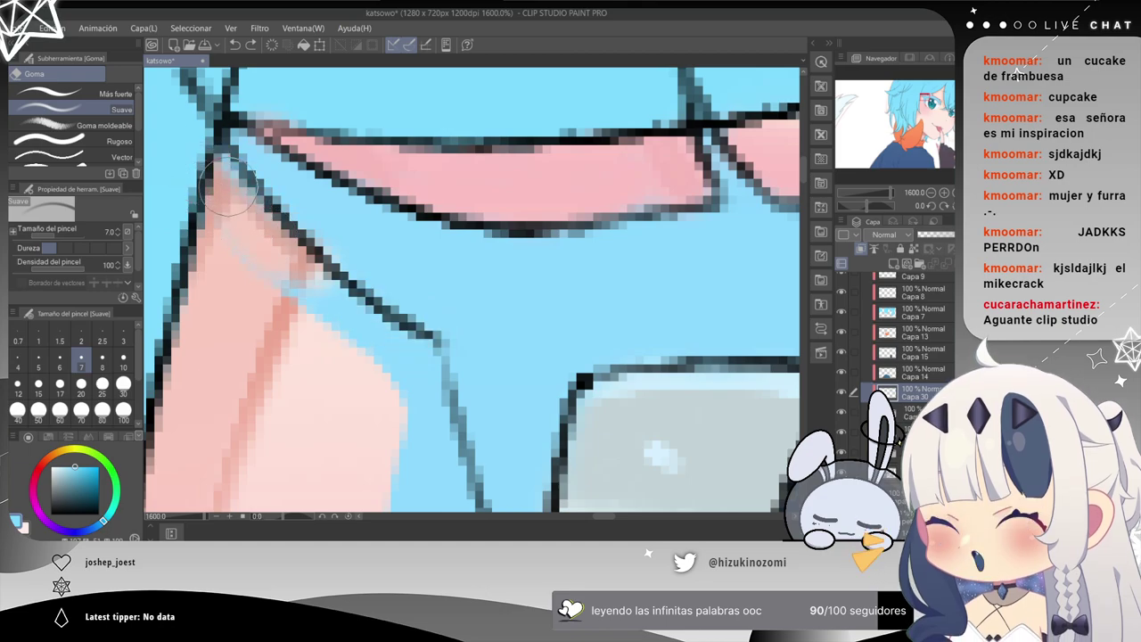
key(ctrl+z)
mouse_move(195, 152)
mouse_down()
mouse_move(239, 250)
mouse_move(348, 339)
mouse_up()
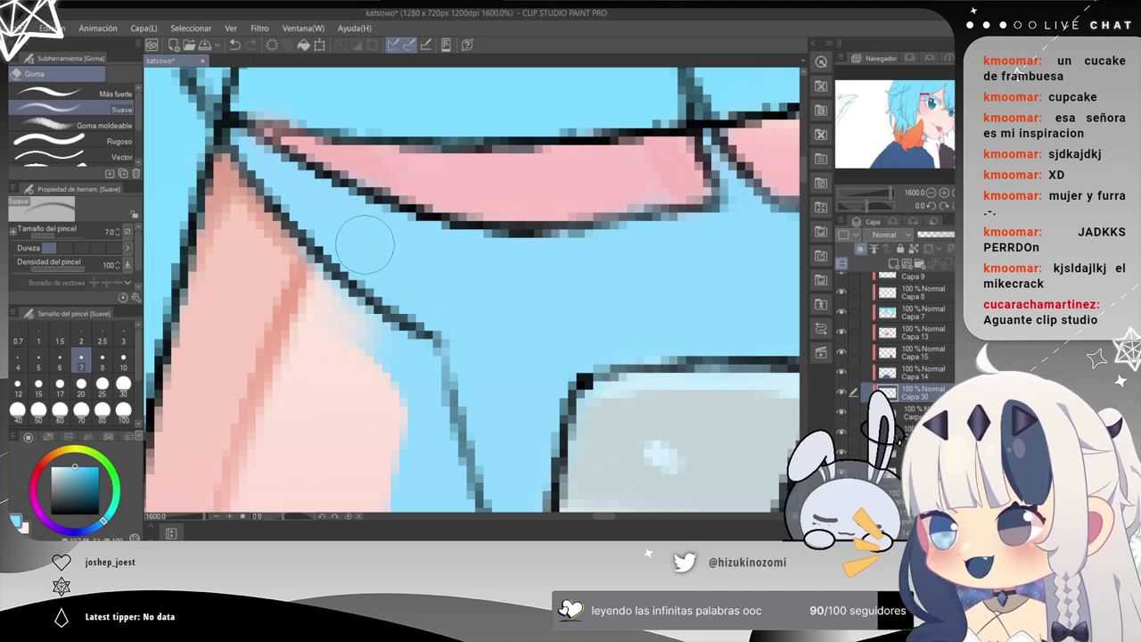
scroll(374, 232, down, 2)
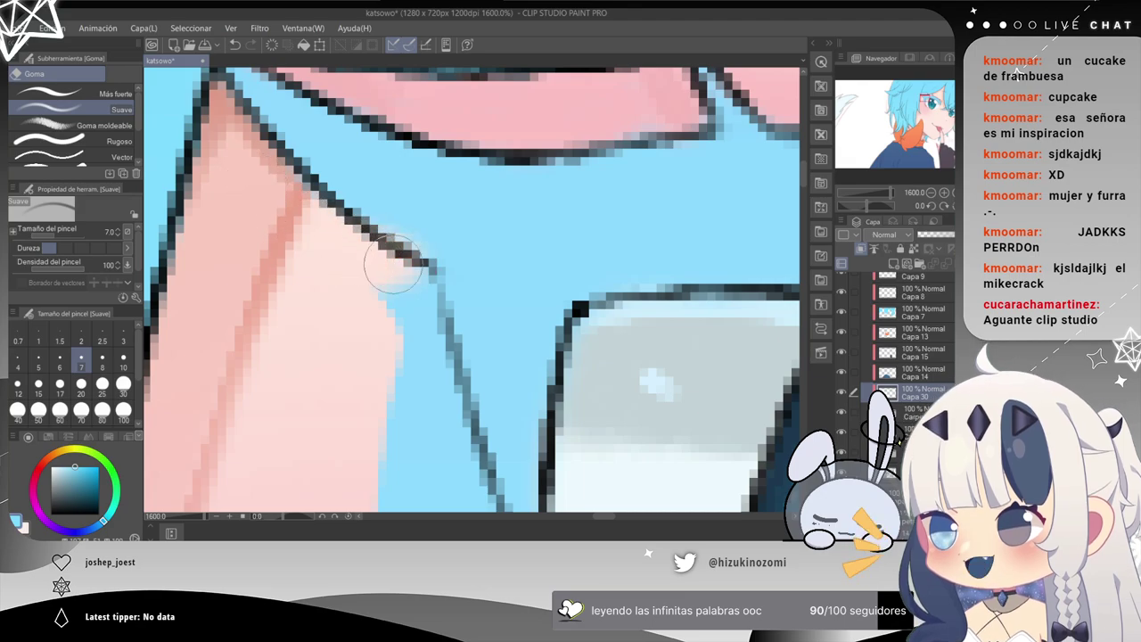
key(ctrl+z)
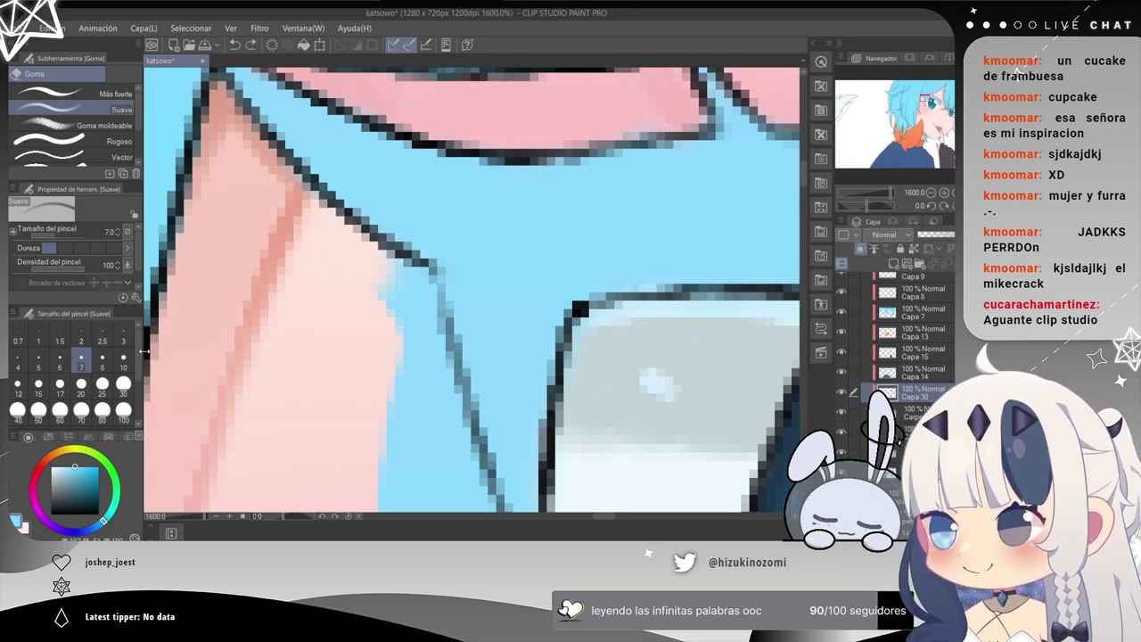
Erase the blue along the outside edge of the larger eye's outer lash down to its tip with the eraser at size 3.
click(123, 335)
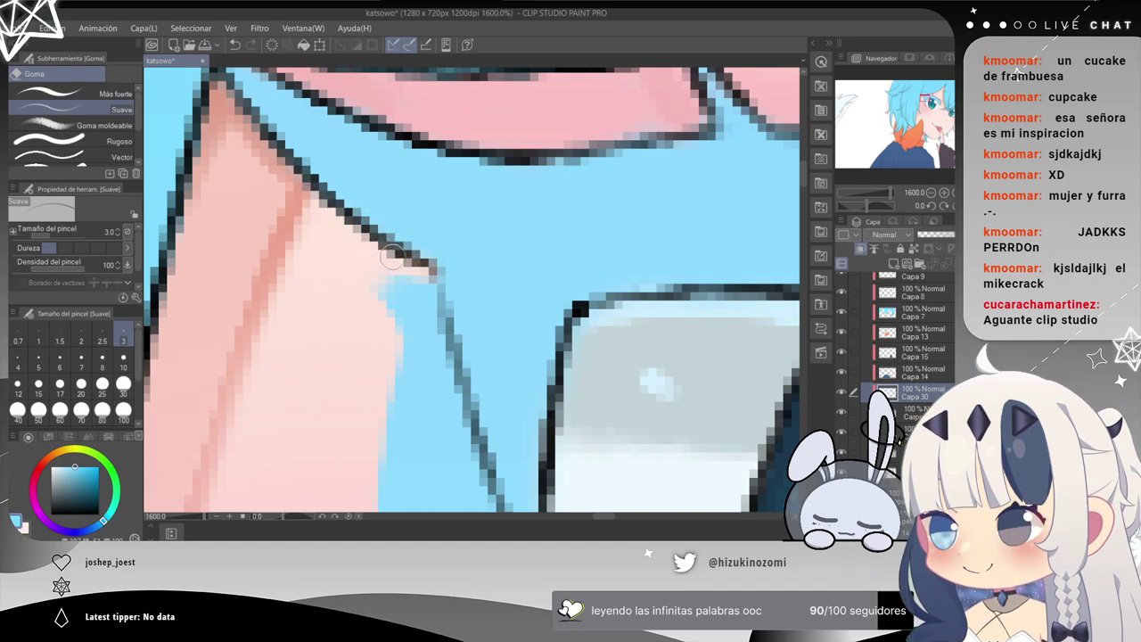
drag(358, 301, 396, 165)
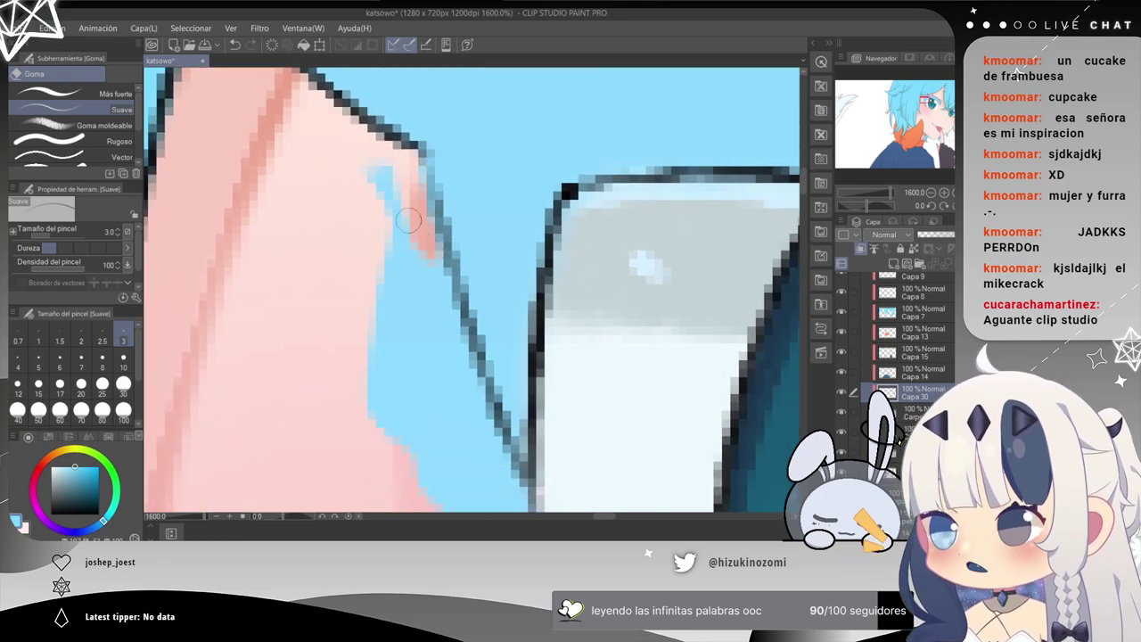
mouse_move(414, 270)
mouse_down()
mouse_move(426, 294)
mouse_move(421, 259)
mouse_move(433, 232)
mouse_move(410, 204)
mouse_move(456, 217)
mouse_move(445, 190)
mouse_move(429, 230)
mouse_move(451, 271)
mouse_up()
key(ctrl+z)
drag(424, 200, 447, 299)
mouse_move(421, 229)
mouse_down()
mouse_move(465, 364)
mouse_move(503, 421)
mouse_up()
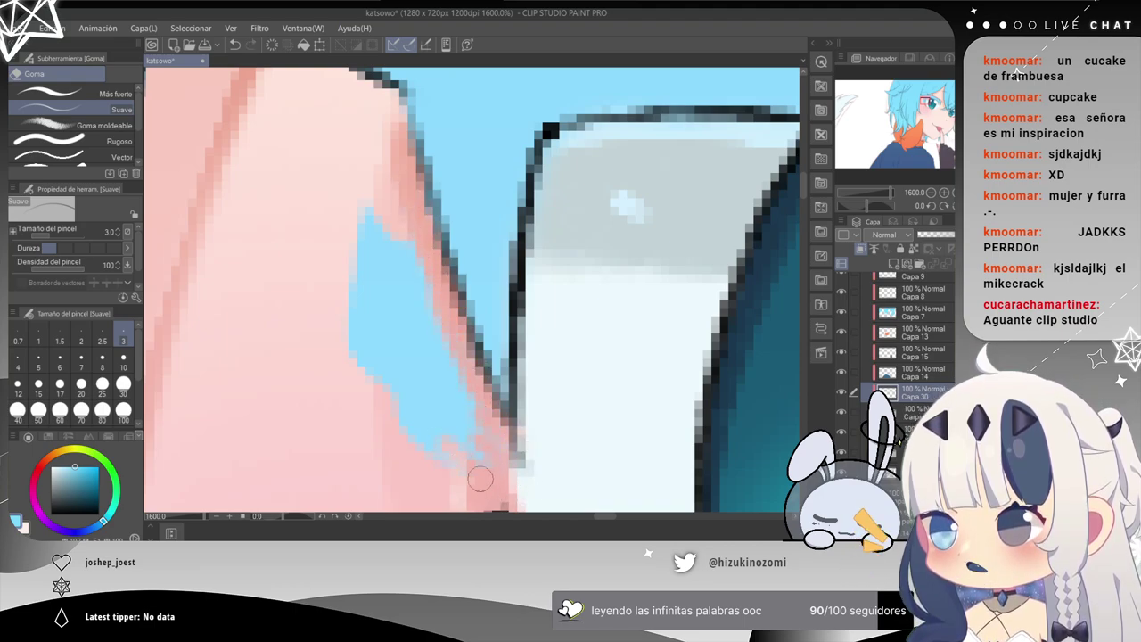
Clear the leftover blue patch on the cheek skin beside the larger eye's outer lash with eraser sizes 30 and 10.
click(123, 383)
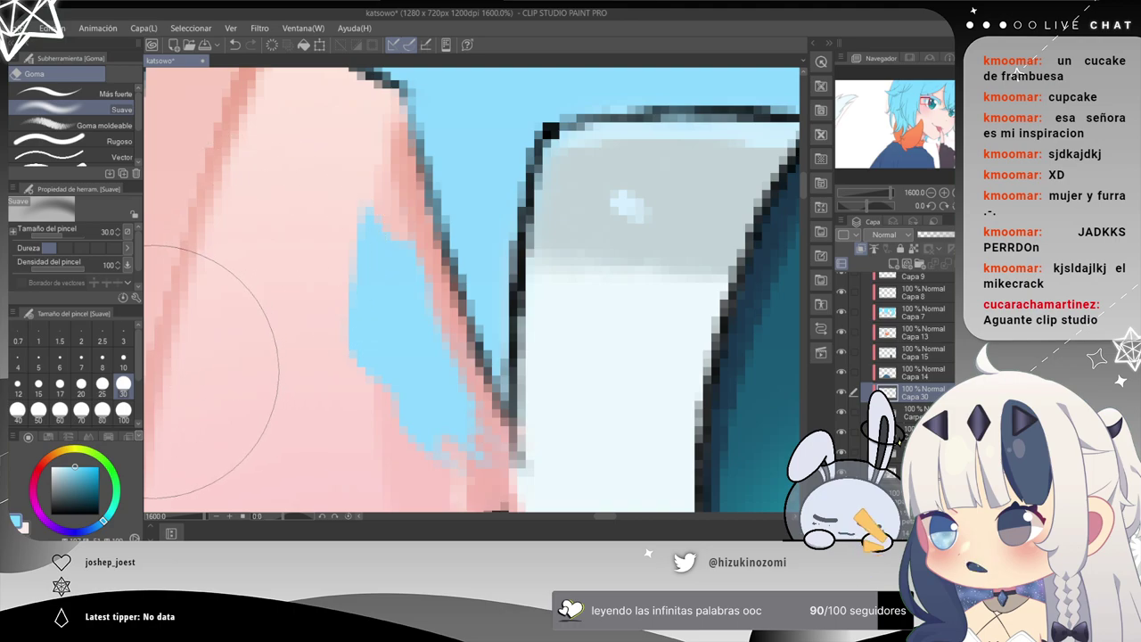
mouse_move(183, 368)
mouse_down()
mouse_move(347, 297)
mouse_move(316, 218)
mouse_move(371, 246)
mouse_move(483, 432)
mouse_up()
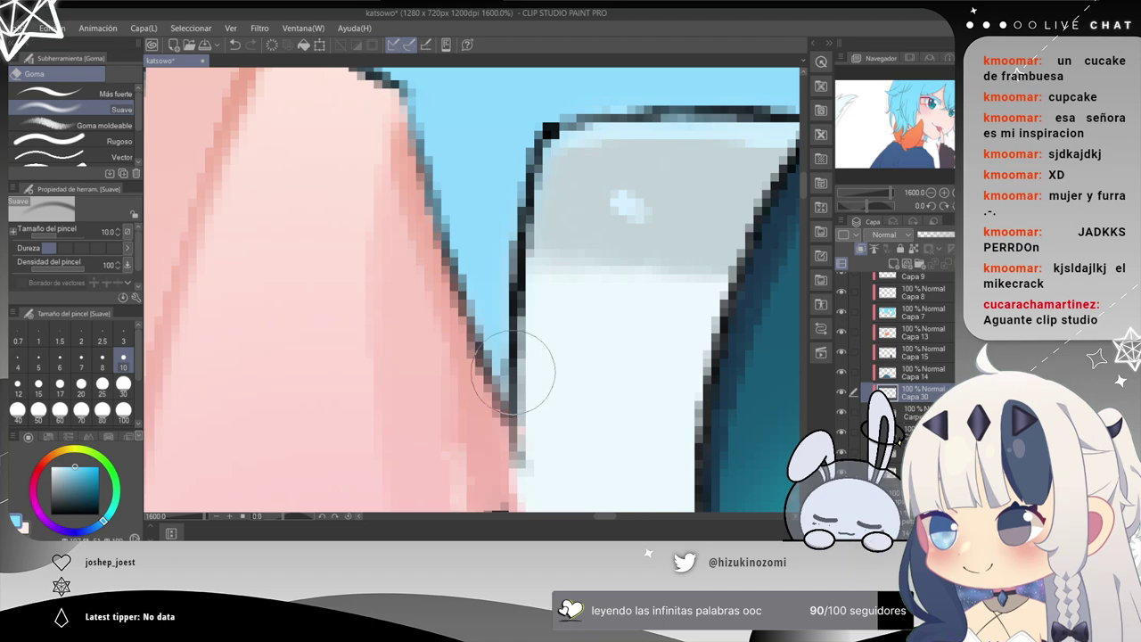
scroll(514, 373, down, 8)
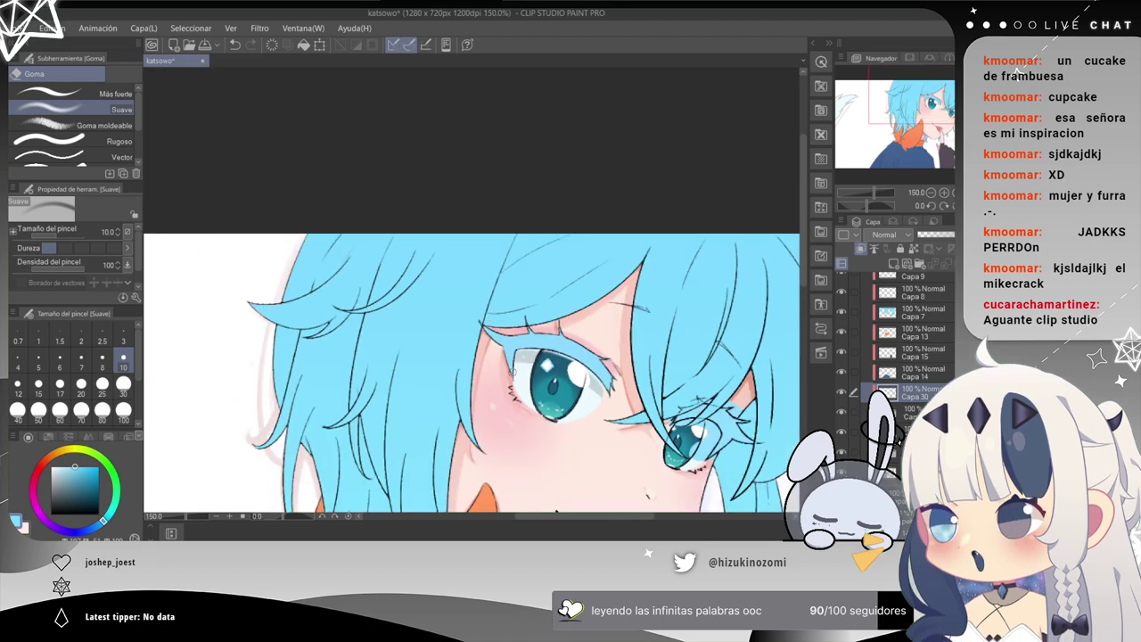
drag(617, 296, 491, 218)
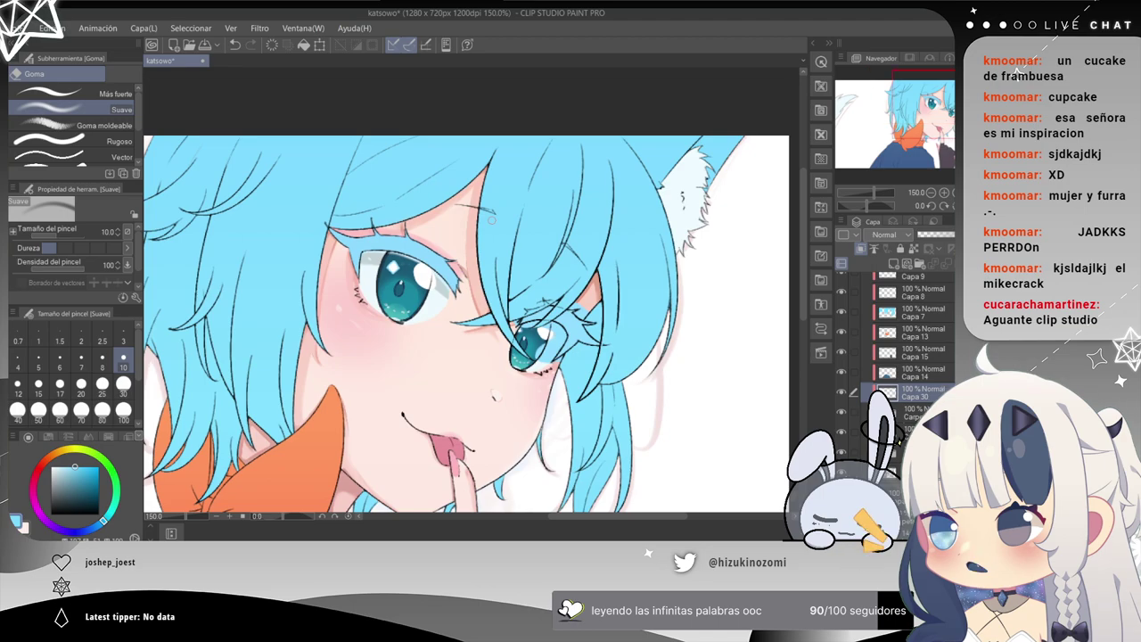
scroll(491, 219, up, 6)
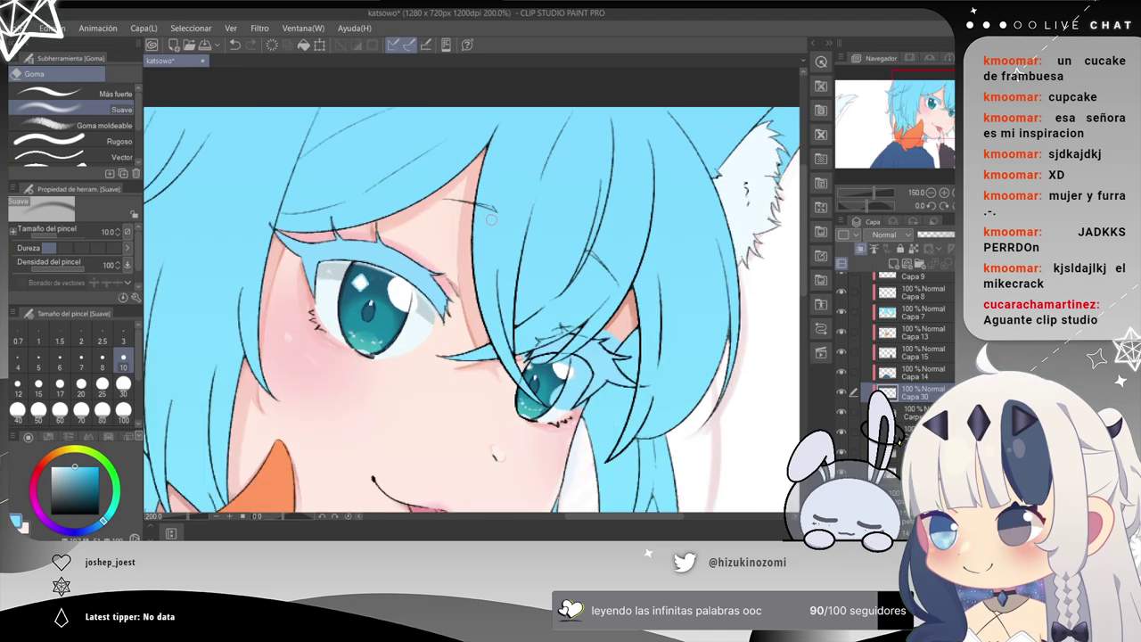
Erase the blue from the skin gap above the smaller eye's outer lash with the Suave eraser at size 10.
drag(604, 298, 466, 153)
drag(665, 422, 405, 113)
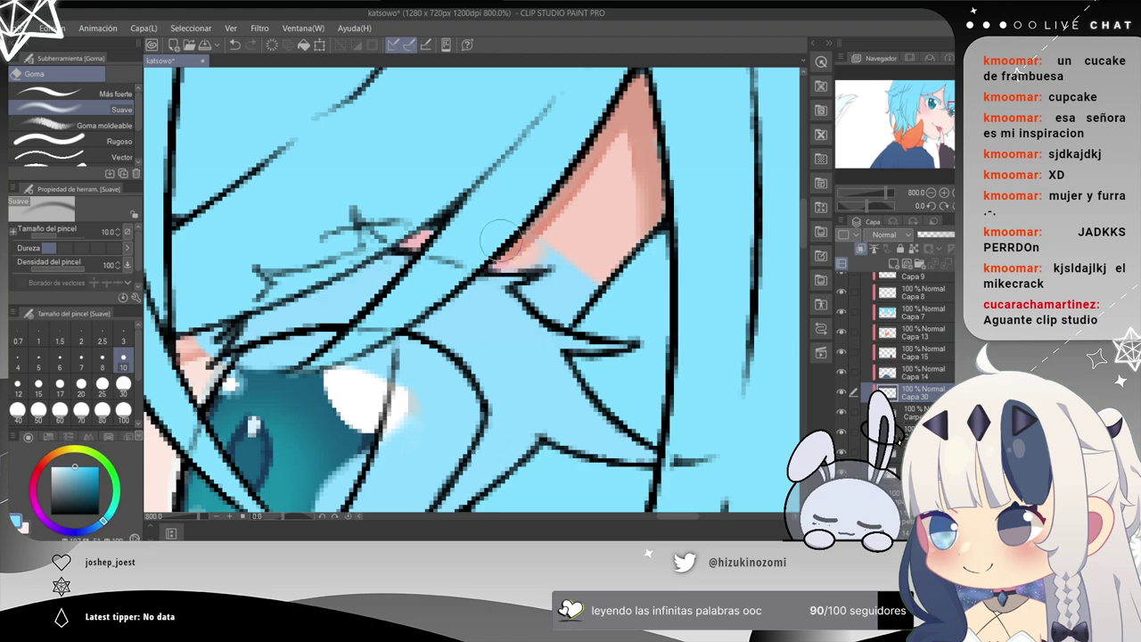
scroll(499, 237, up, 2)
mouse_move(522, 272)
mouse_down()
mouse_move(655, 279)
mouse_move(624, 181)
mouse_move(572, 109)
mouse_up()
mouse_move(624, 183)
mouse_down()
mouse_move(581, 214)
mouse_move(548, 174)
mouse_move(517, 191)
mouse_move(599, 230)
mouse_move(586, 235)
mouse_move(508, 196)
mouse_up()
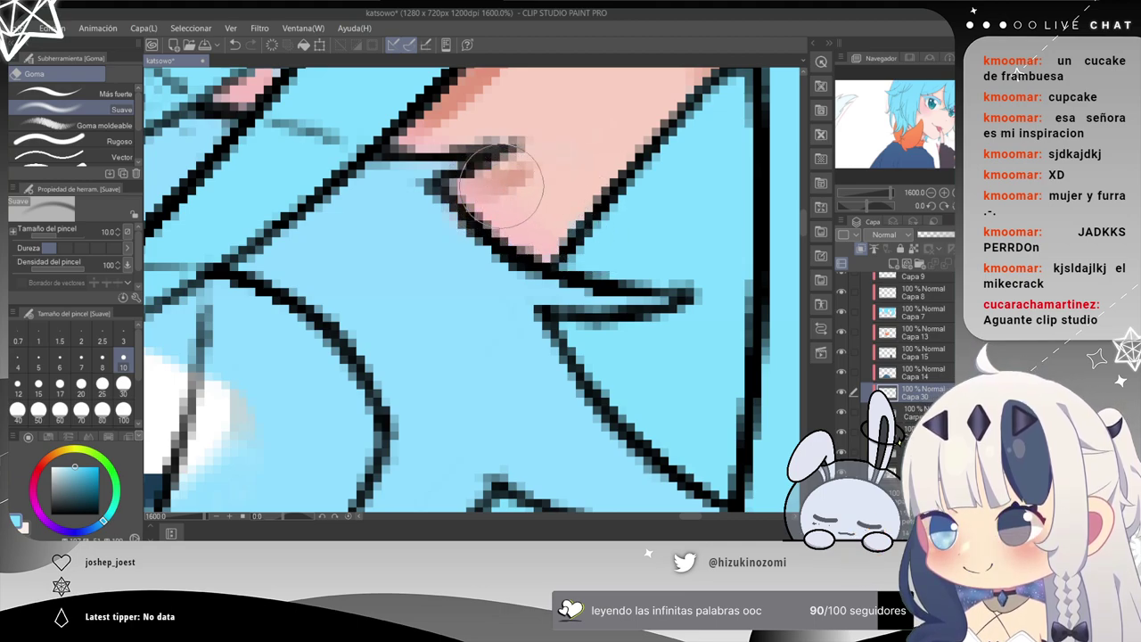
Clear the blue from the smaller eye's white and the skin below its outer corner at size 10, undoing stray strokes.
drag(531, 325, 564, 118)
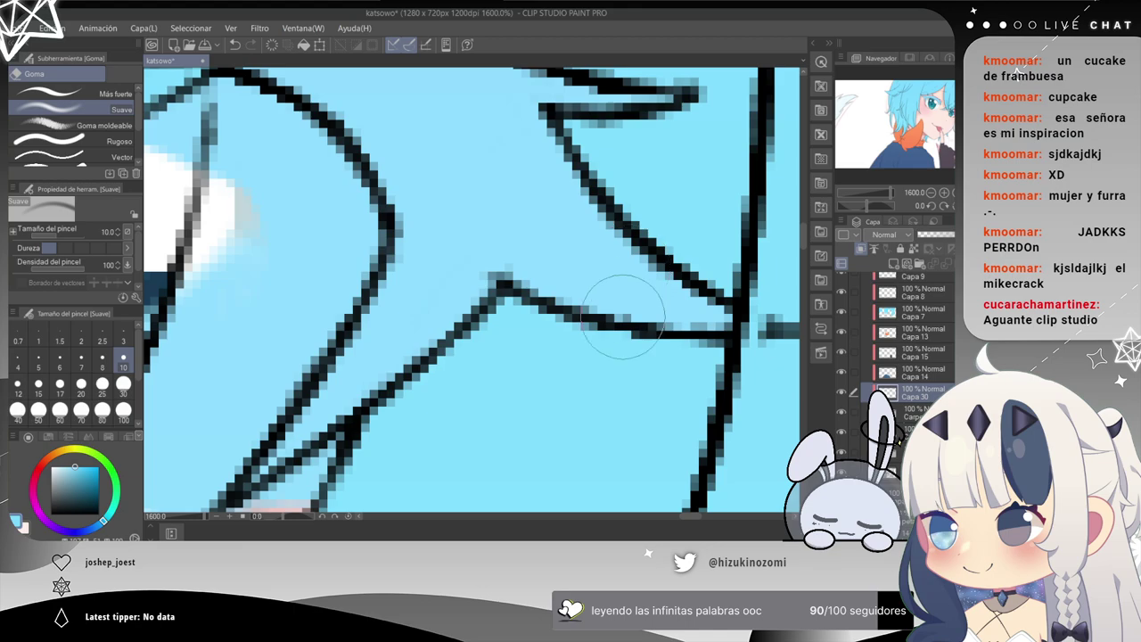
drag(494, 338, 676, 255)
drag(481, 393, 527, 386)
mouse_move(407, 485)
mouse_down()
mouse_move(255, 242)
mouse_move(306, 377)
mouse_move(350, 413)
mouse_move(403, 315)
mouse_move(335, 138)
mouse_move(467, 247)
mouse_move(369, 401)
mouse_move(275, 224)
mouse_move(295, 441)
mouse_up()
key(ctrl+z)
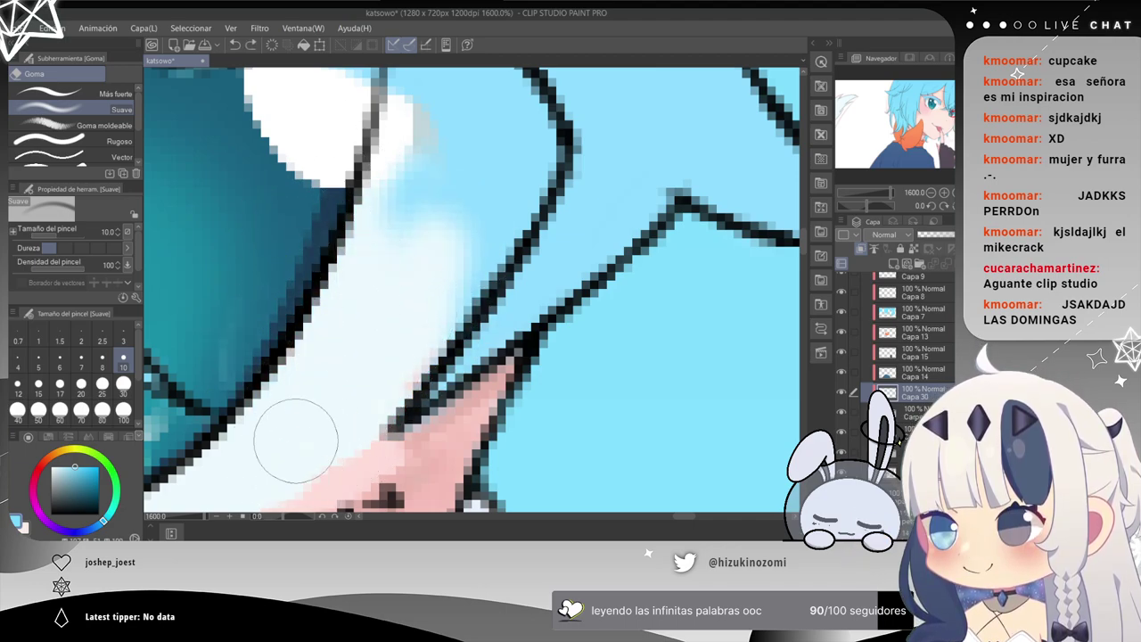
mouse_move(396, 173)
mouse_down()
mouse_move(369, 266)
mouse_move(420, 357)
mouse_move(408, 471)
mouse_up()
mouse_move(383, 418)
mouse_down()
mouse_move(440, 304)
mouse_move(435, 322)
mouse_move(304, 306)
mouse_move(333, 237)
mouse_move(389, 269)
mouse_move(462, 350)
mouse_move(443, 227)
mouse_move(469, 233)
mouse_move(459, 204)
mouse_move(490, 268)
mouse_move(488, 246)
mouse_move(364, 143)
mouse_move(457, 172)
mouse_move(448, 161)
mouse_move(321, 193)
mouse_move(336, 205)
mouse_move(349, 171)
mouse_move(301, 143)
mouse_up()
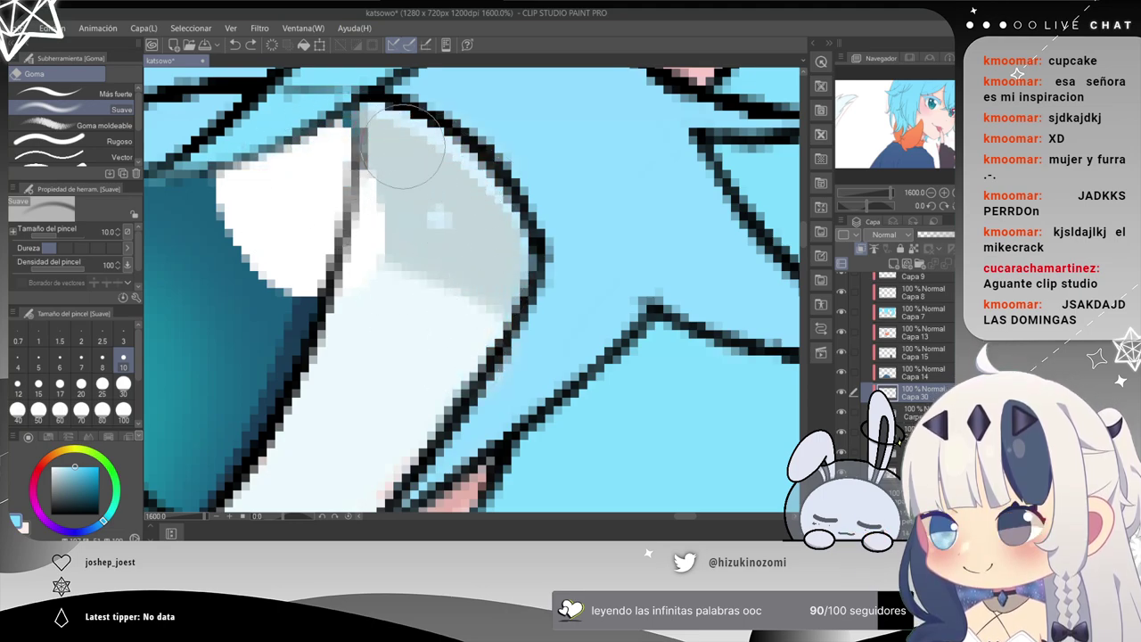
mouse_move(163, 195)
mouse_down()
mouse_move(527, 195)
mouse_move(433, 173)
mouse_move(535, 102)
mouse_move(629, 115)
mouse_move(564, 225)
mouse_move(503, 249)
mouse_move(567, 220)
mouse_move(494, 219)
mouse_move(398, 262)
mouse_move(446, 230)
mouse_move(396, 245)
mouse_move(468, 192)
mouse_move(549, 183)
mouse_move(493, 201)
mouse_move(448, 254)
mouse_move(408, 265)
mouse_move(397, 255)
mouse_move(489, 207)
mouse_move(579, 230)
mouse_move(522, 277)
mouse_move(665, 207)
mouse_up()
key(ctrl+z)
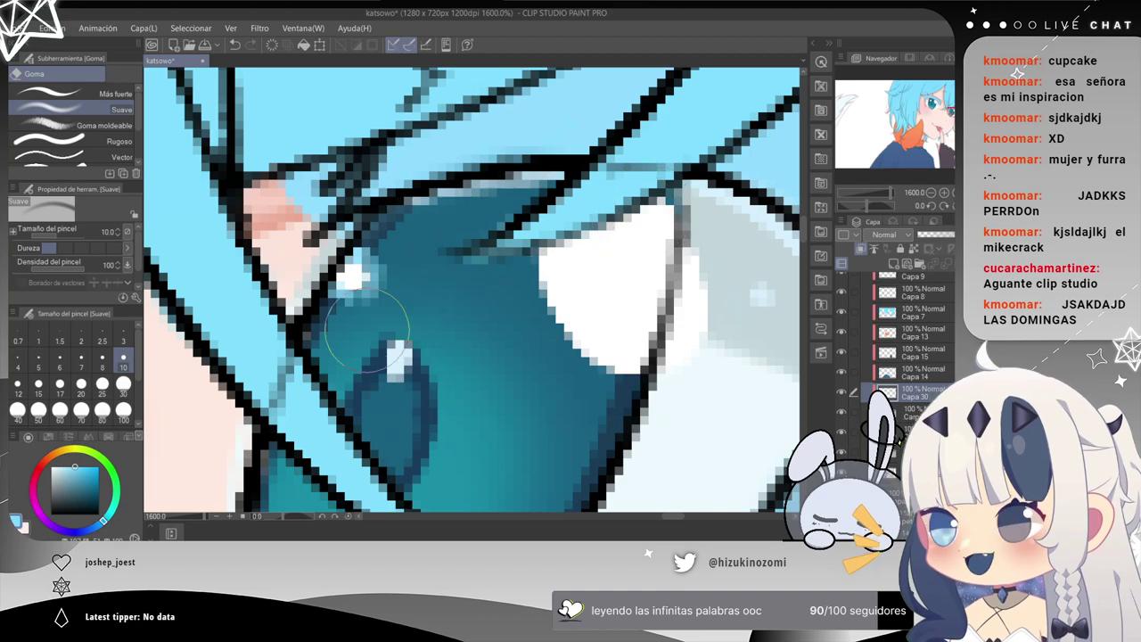
Erase the blue from the small skin gap at the smaller eye's inner corner with the eraser at size 2.5.
click(101, 340)
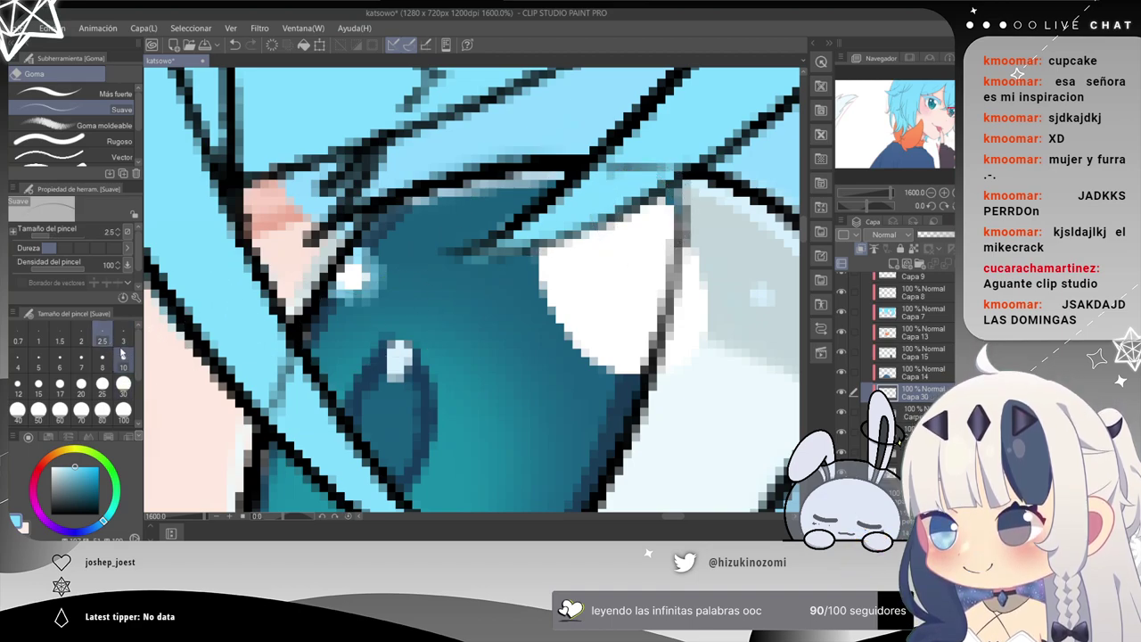
mouse_move(375, 220)
mouse_down()
mouse_move(335, 228)
mouse_move(325, 196)
mouse_move(319, 235)
mouse_move(282, 232)
mouse_move(265, 208)
mouse_move(312, 167)
mouse_up()
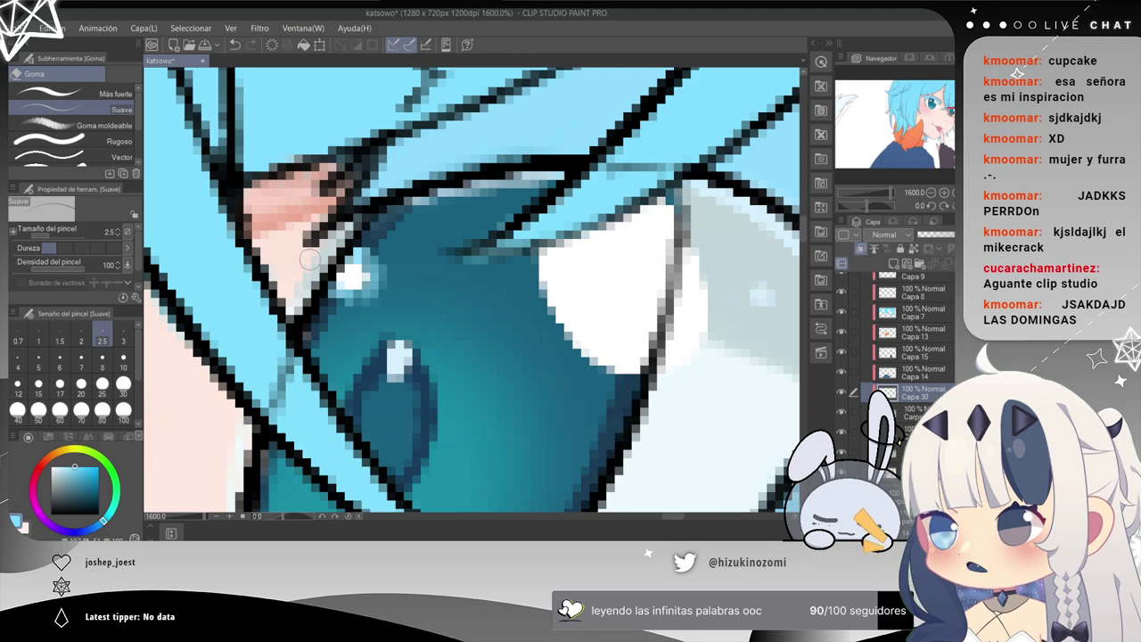
scroll(309, 259, down, 2)
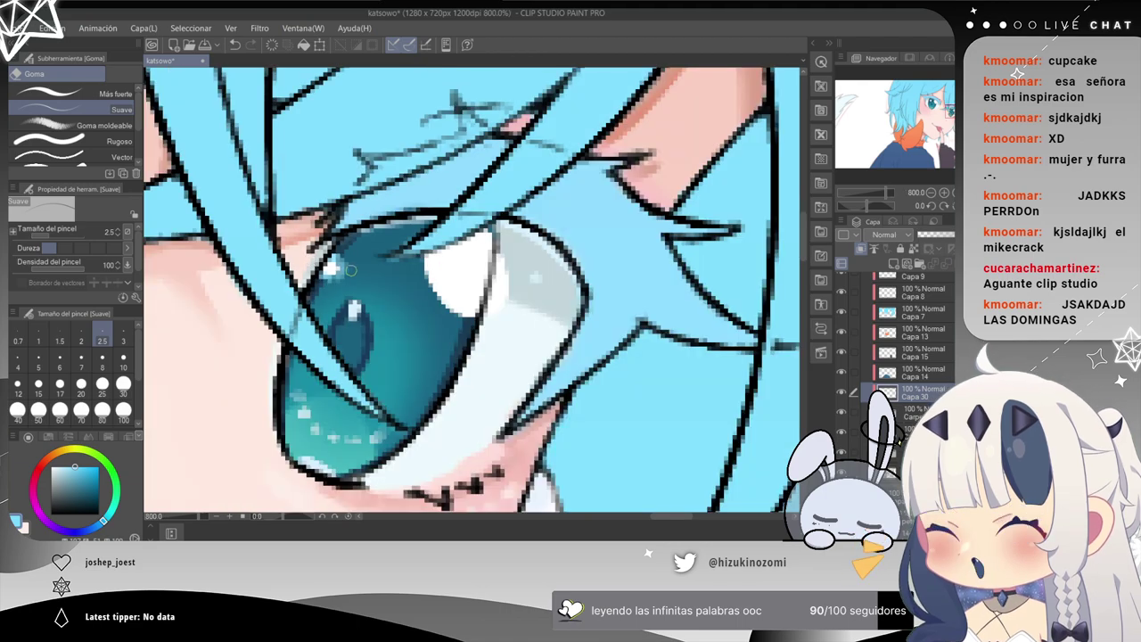
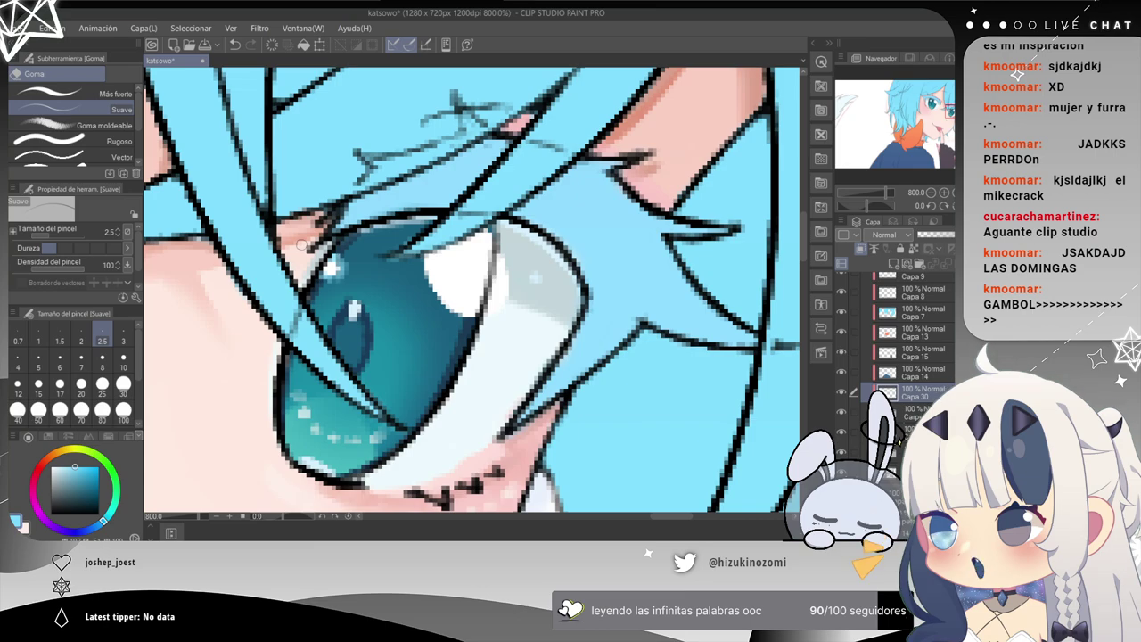
Create a layer folder for the lashes with the layer inside it active, and pick a near-black drawing colour.
scroll(302, 244, down, 6)
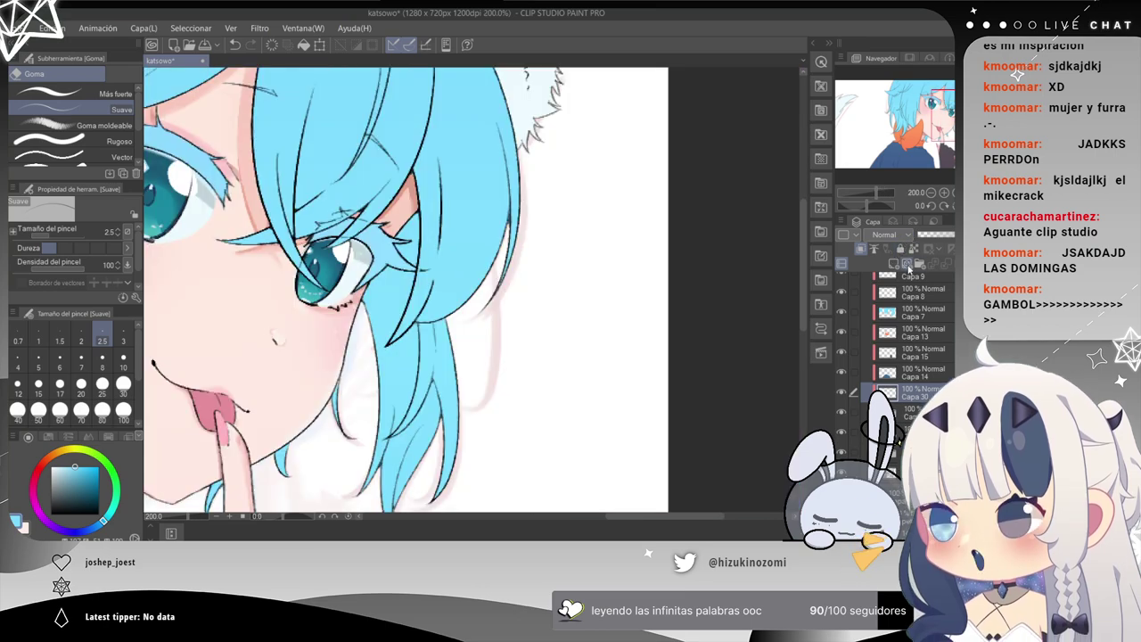
click(919, 264)
click(908, 411)
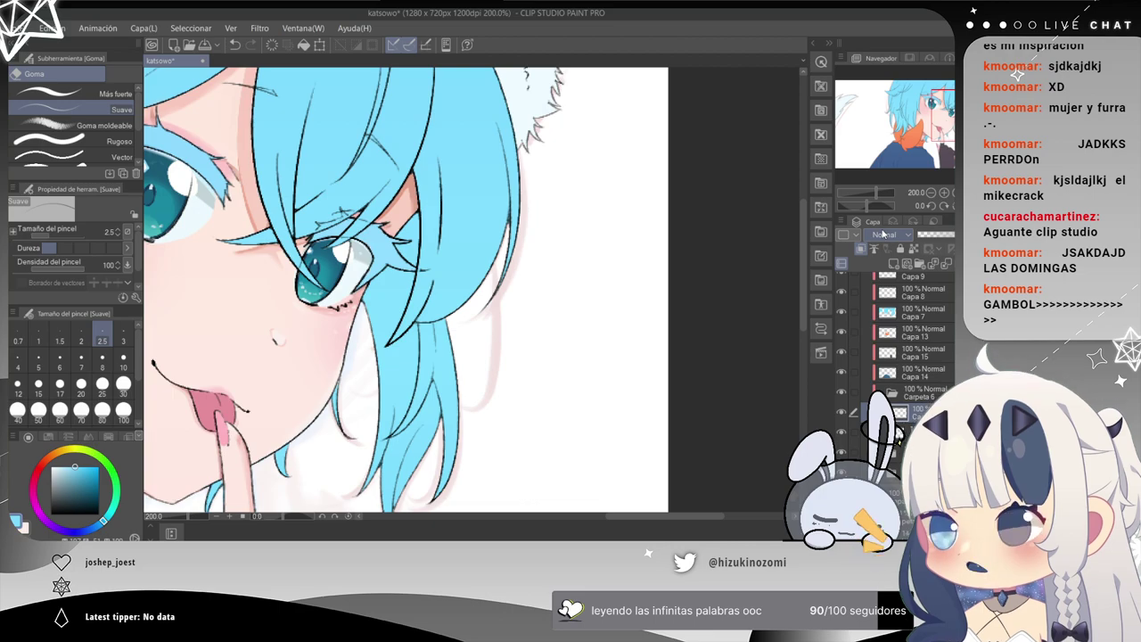
drag(99, 491, 94, 508)
Try painting the larger eye's upper lash near-black with the Kuro Ink pencil at size 30.
key(ctrl+plus)
key(ctrl+plus)
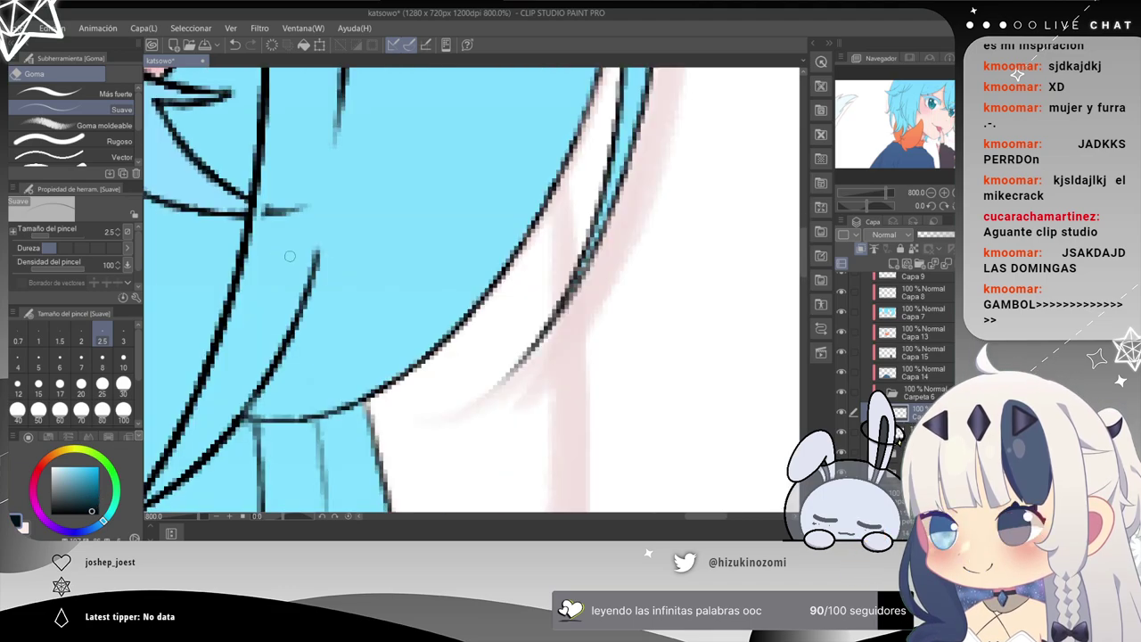
drag(268, 215, 495, 283)
drag(289, 237, 480, 238)
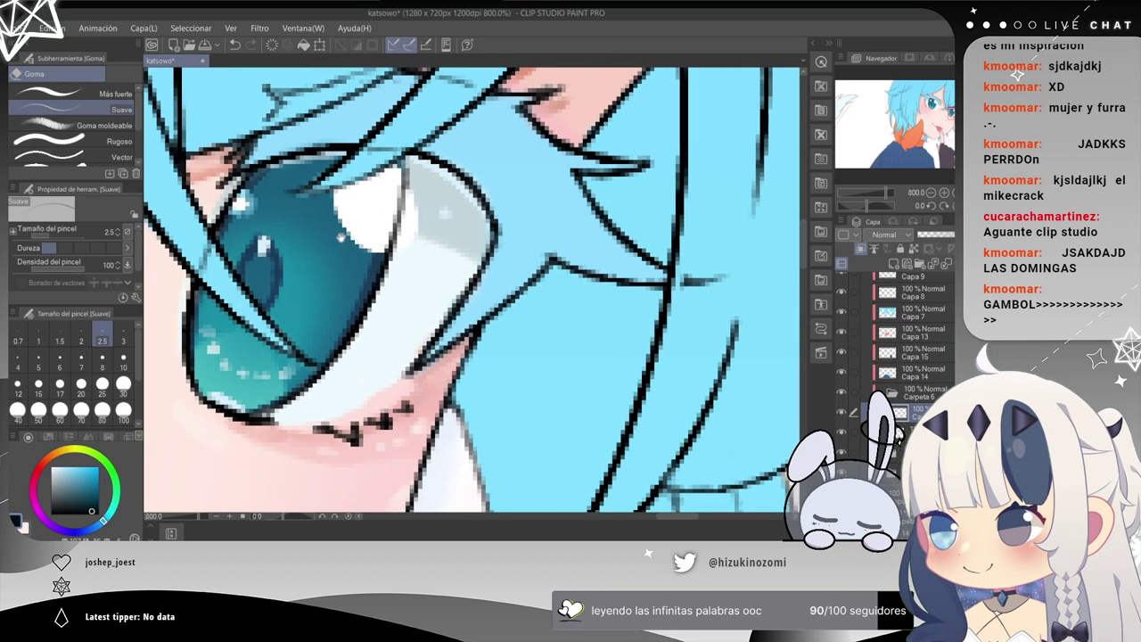
drag(334, 235, 580, 290)
mouse_move(317, 150)
mouse_down()
mouse_move(505, 207)
mouse_move(688, 330)
mouse_up()
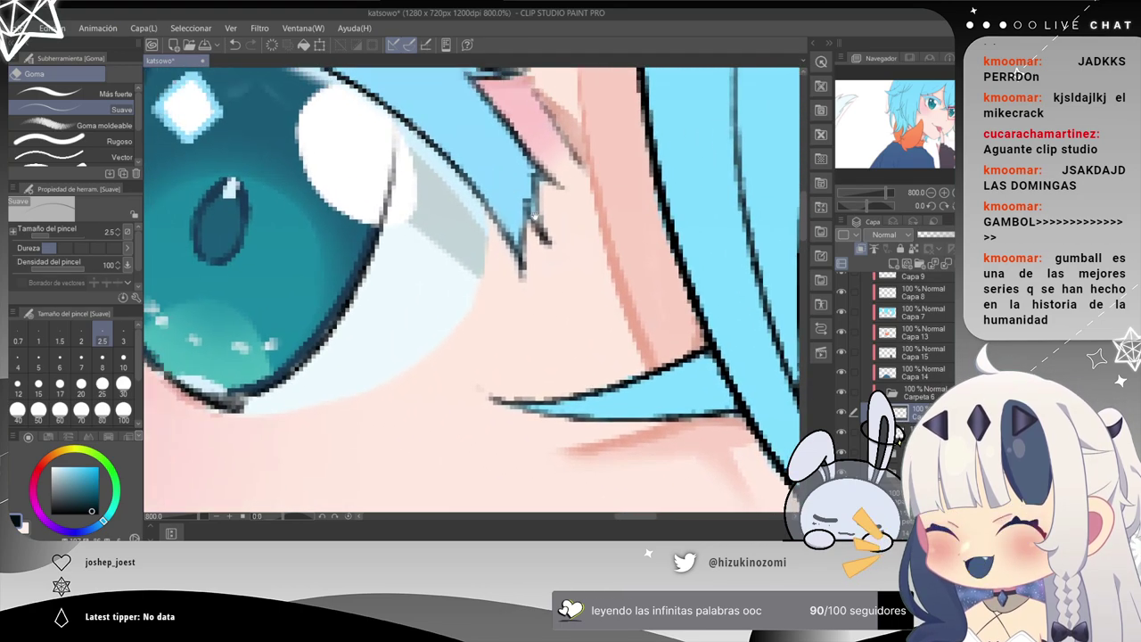
drag(509, 186, 592, 278)
scroll(365, 239, down, 2)
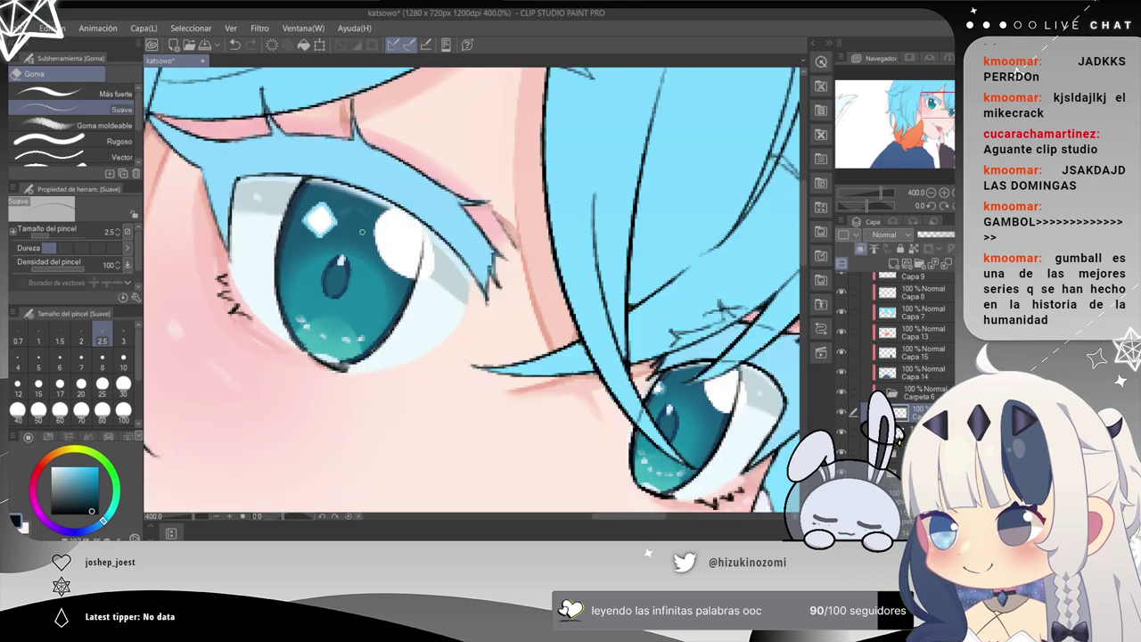
drag(416, 184, 421, 227)
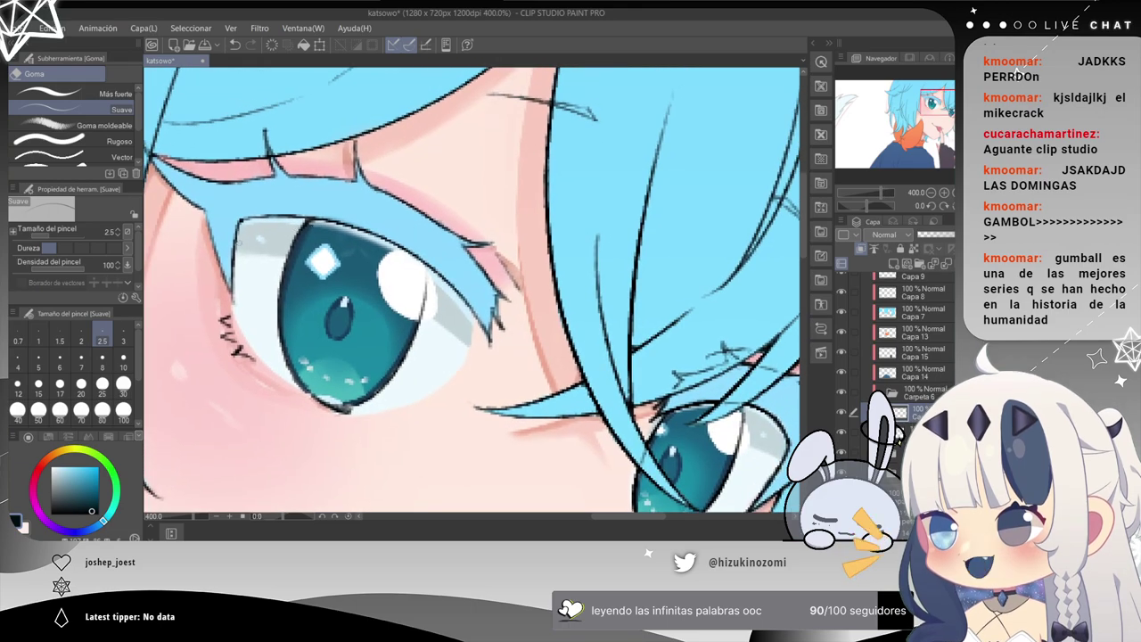
key(p)
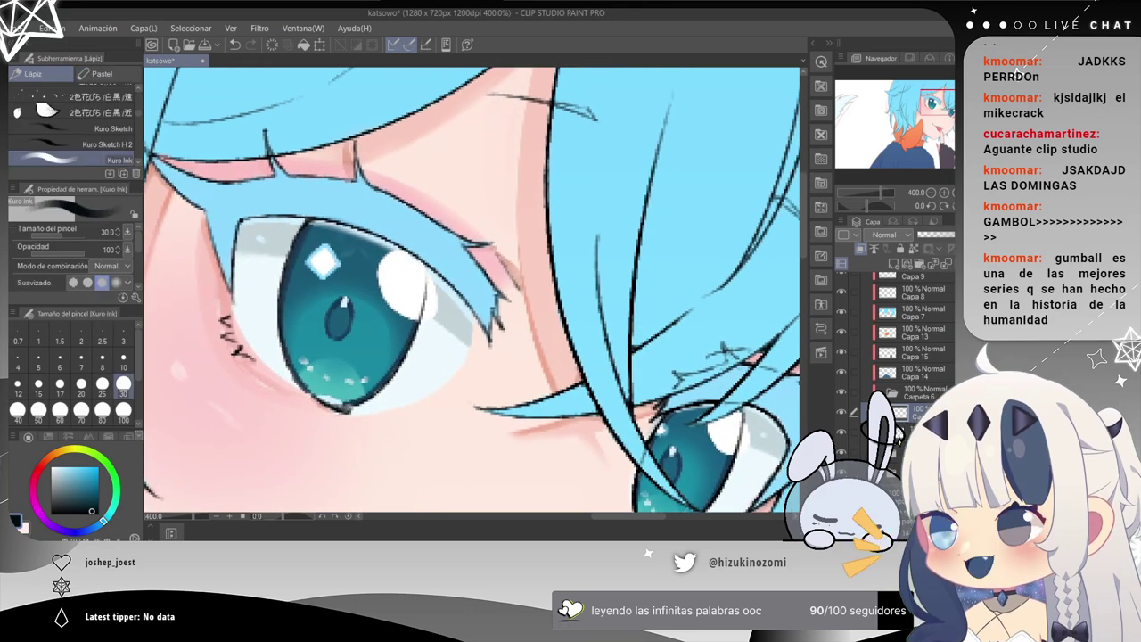
click(138, 397)
scroll(107, 374, up, 3)
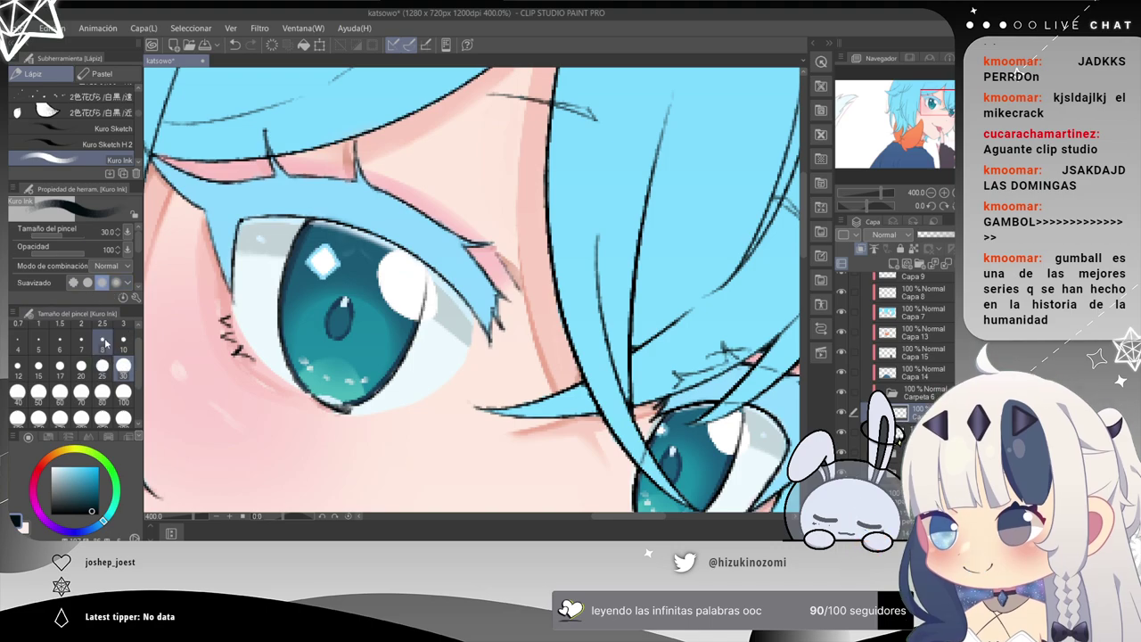
mouse_move(361, 201)
mouse_down()
mouse_move(308, 190)
mouse_move(274, 206)
mouse_move(281, 197)
mouse_move(362, 211)
mouse_move(460, 268)
mouse_move(446, 226)
mouse_move(344, 202)
mouse_move(349, 167)
mouse_move(378, 163)
mouse_move(380, 141)
mouse_move(310, 165)
mouse_move(281, 203)
mouse_move(298, 203)
mouse_move(291, 189)
mouse_move(263, 205)
mouse_up()
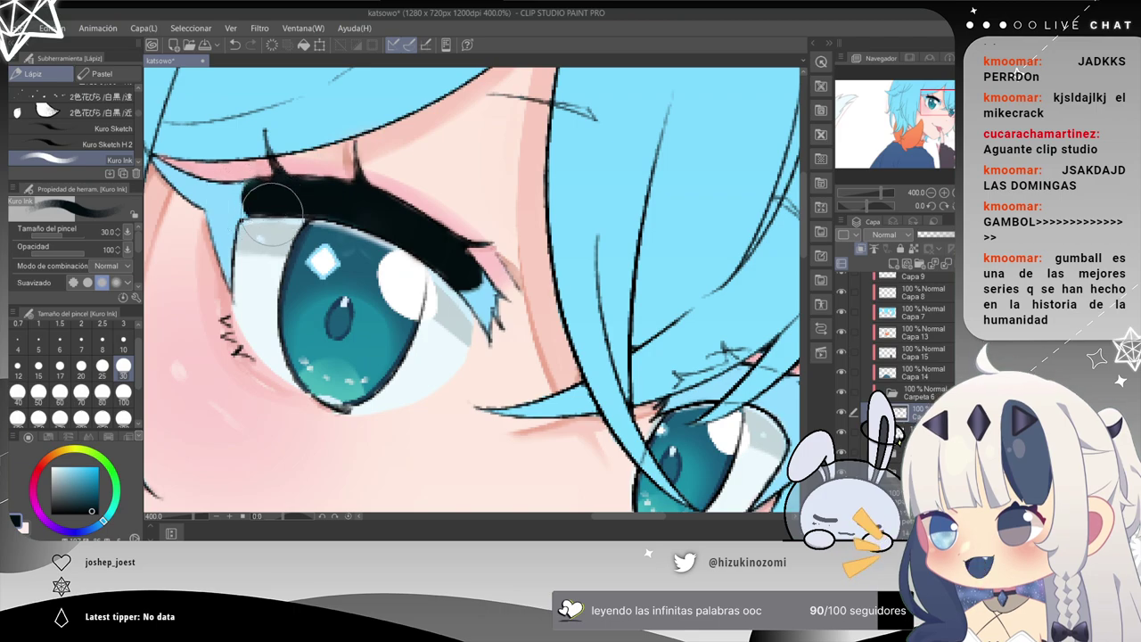
scroll(272, 214, up, 2)
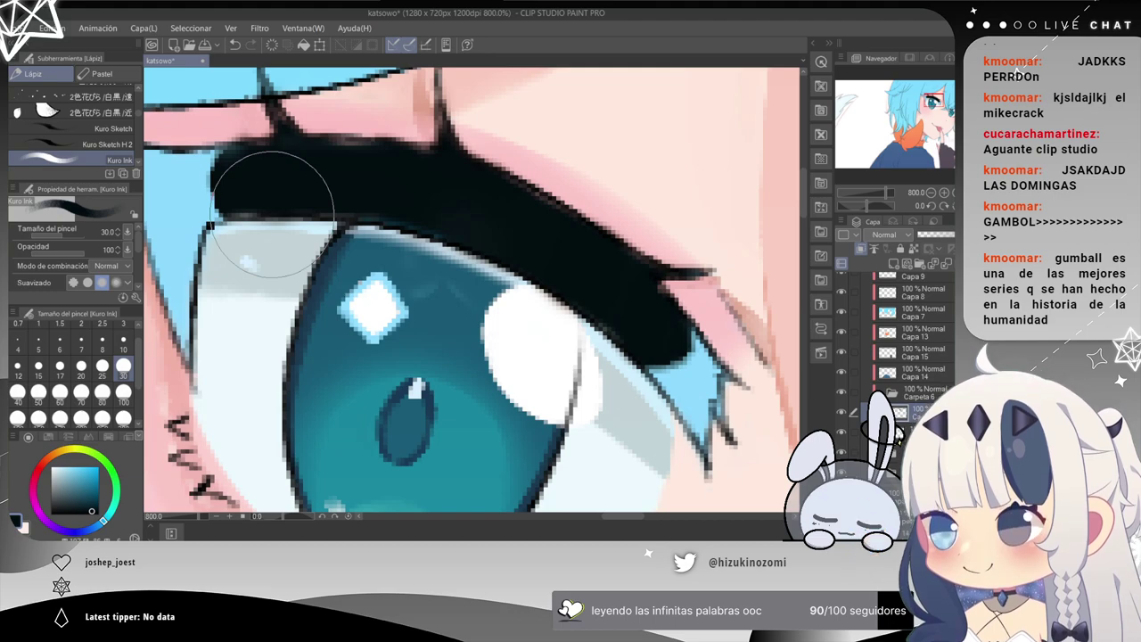
Undo all the Kuro Ink strokes on the larger eye's upper lash.
key(ctrl+z)
key(ctrl+z)
key(ctrl+z)
key(ctrl+z)
key(ctrl+z)
key(ctrl+z)
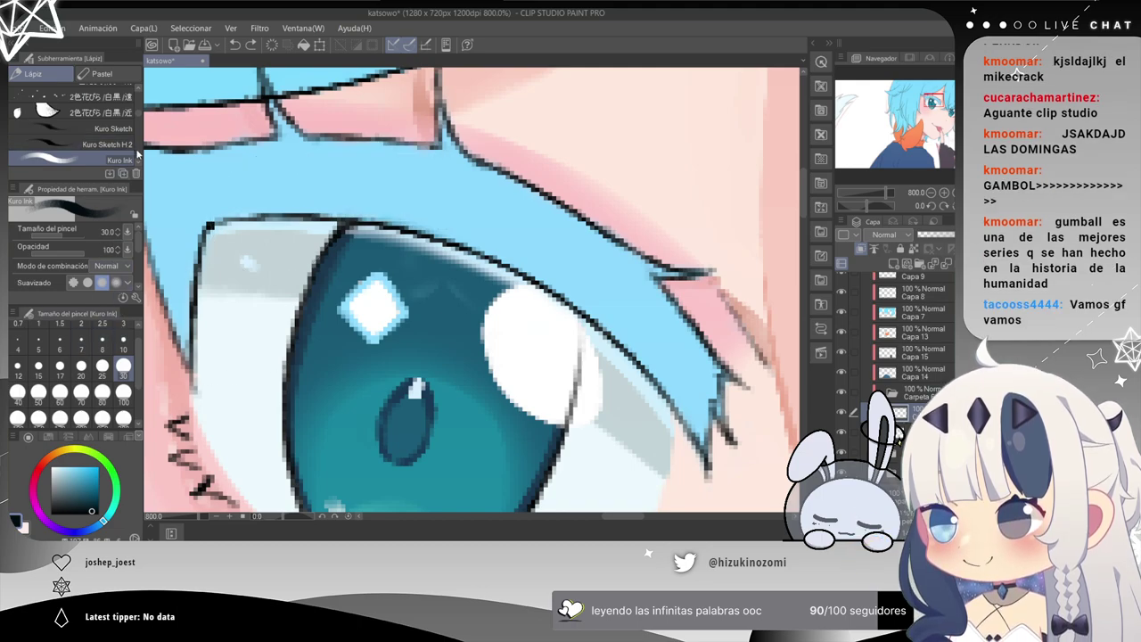
Try the Pincel plano watercolour brush at size 100 on the larger eye's upper lash, undoing the stroke.
scroll(139, 129, down, 3)
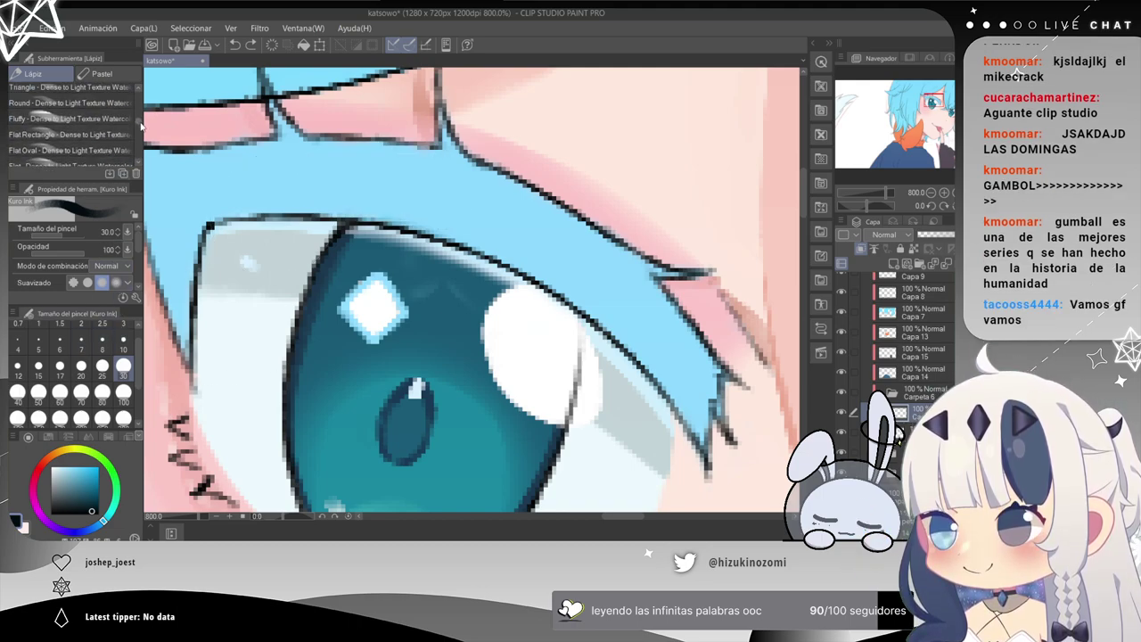
scroll(140, 129, down, 6)
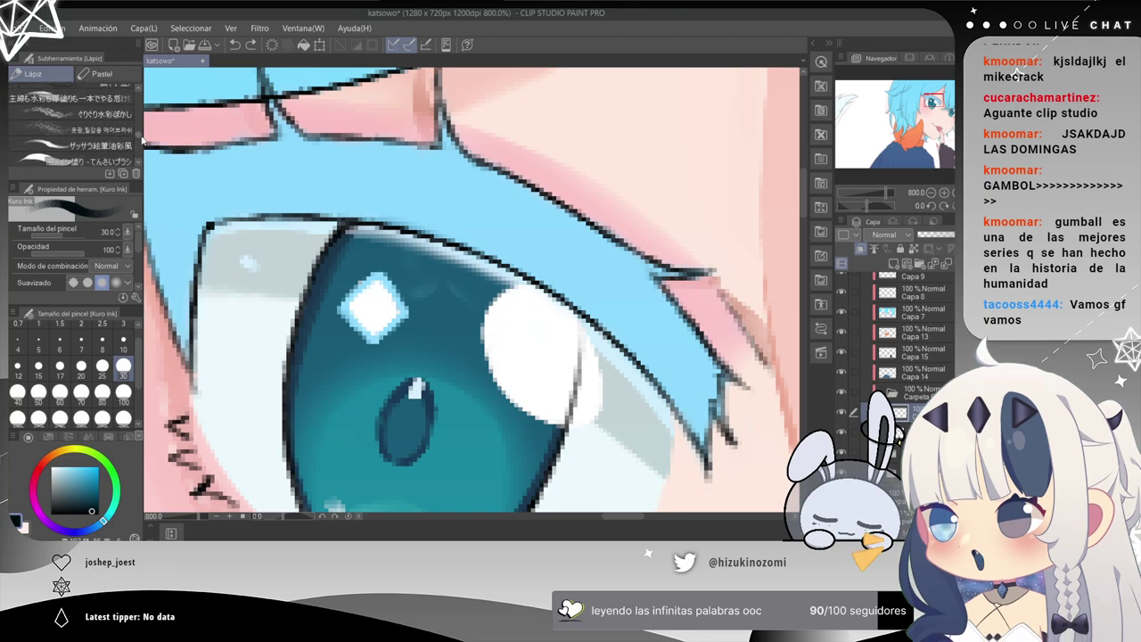
scroll(140, 134, down, 5)
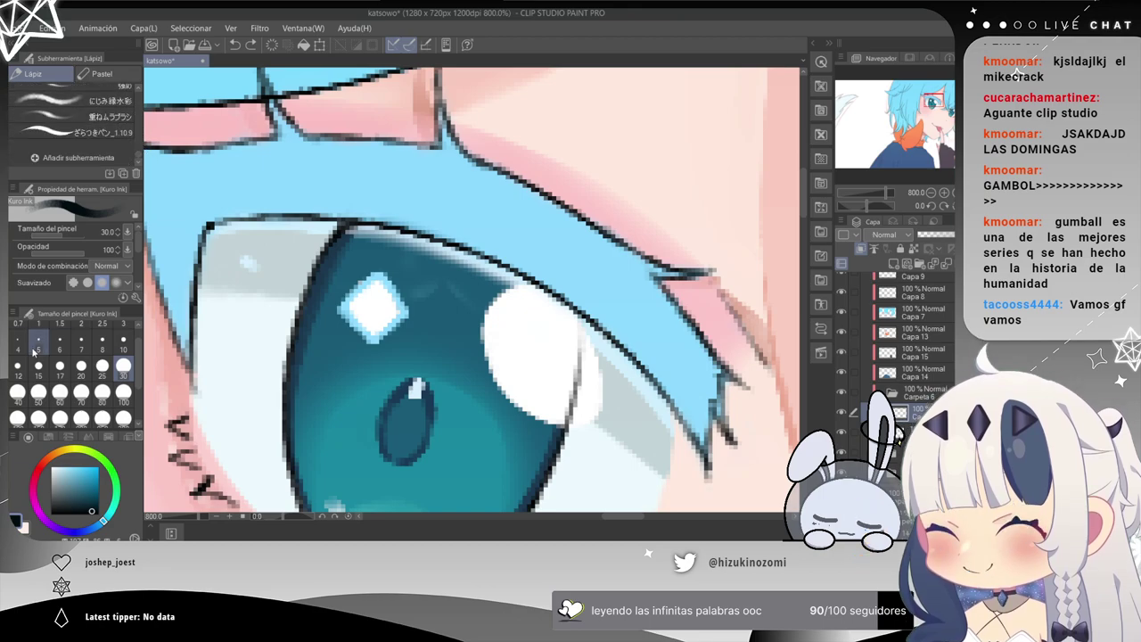
key(b)
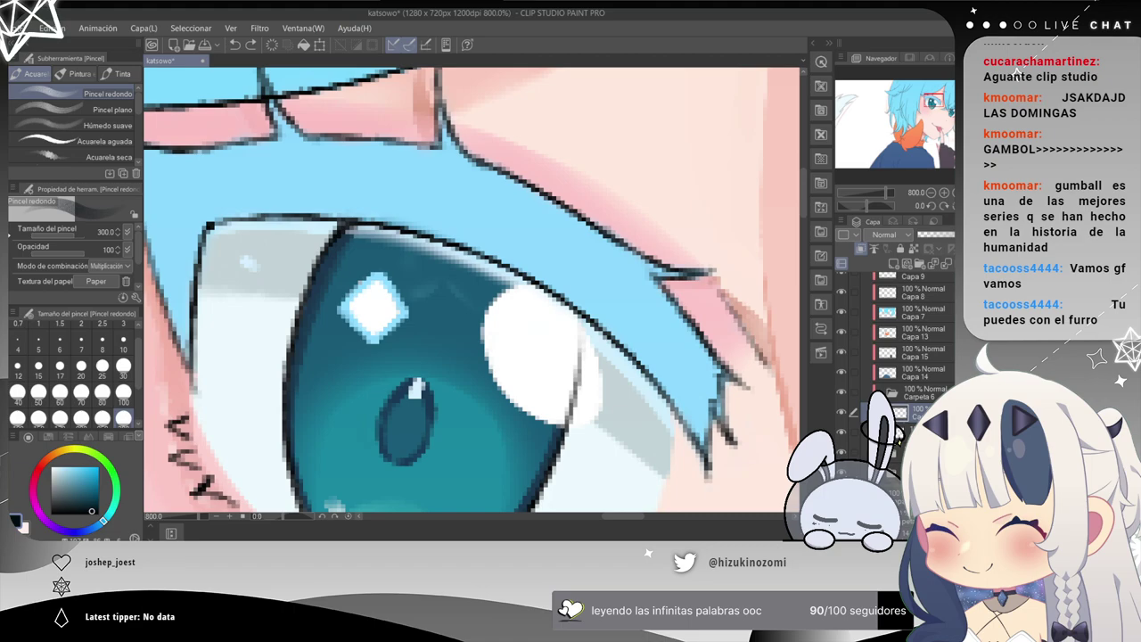
click(79, 109)
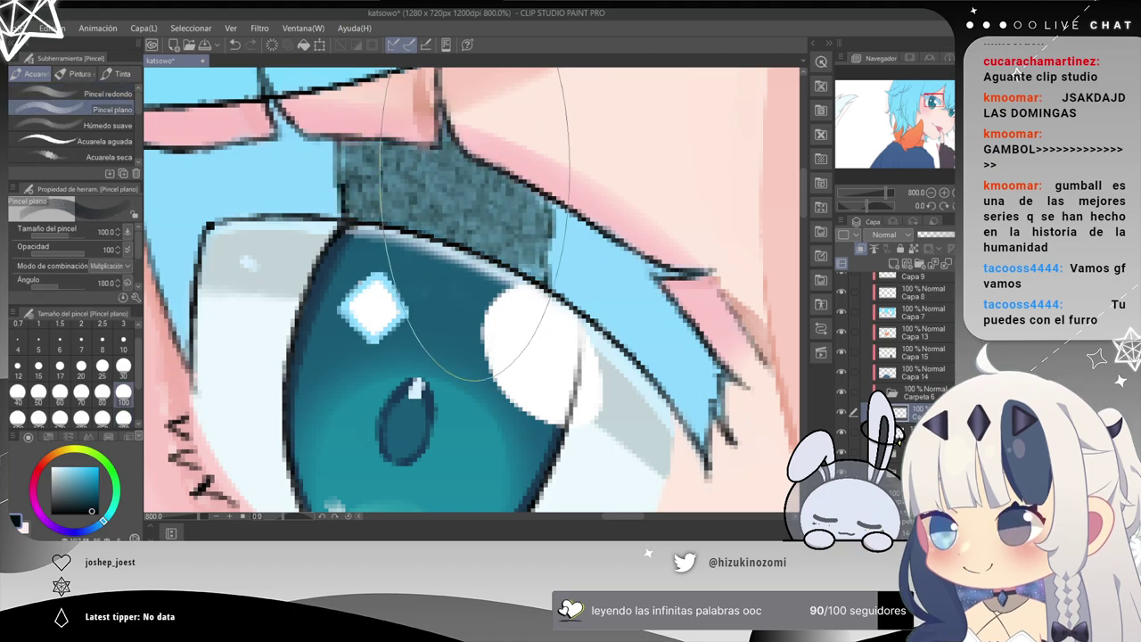
scroll(139, 125, down, 3)
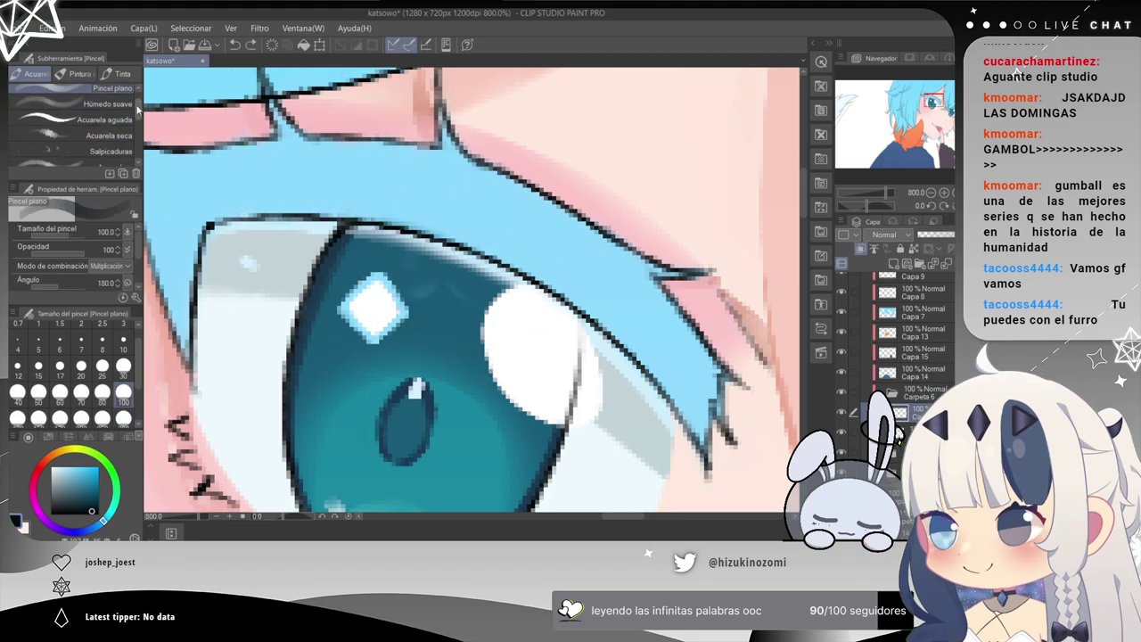
scroll(135, 134, down, 3)
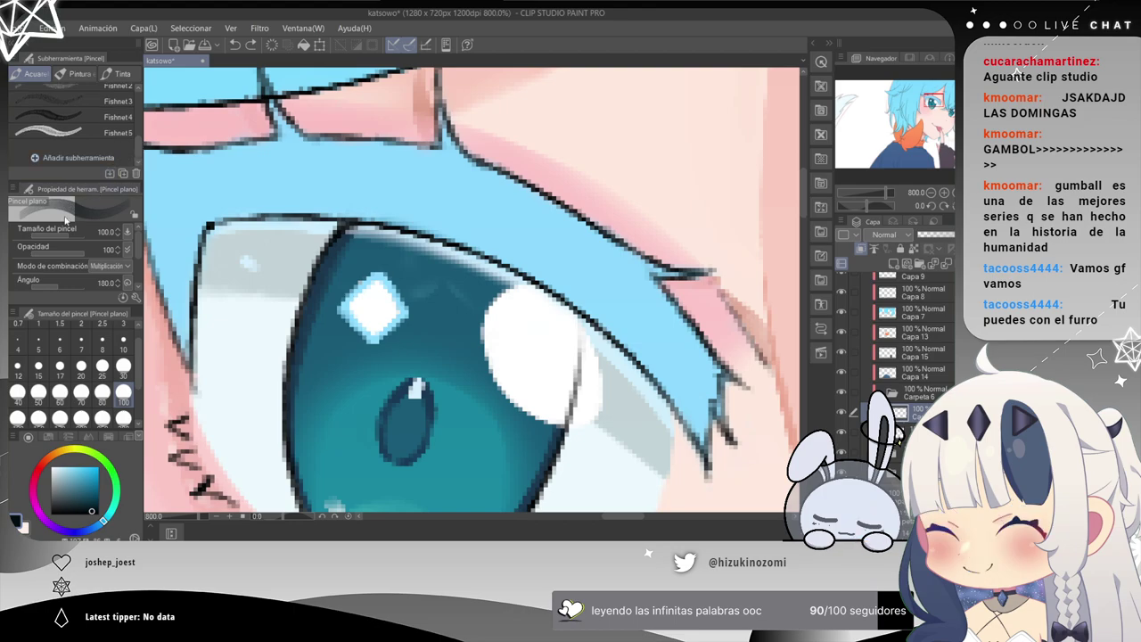
Test the Suave airbrush at size 100 and the Ruido airbrush at size 250 on the upper lash, undoing both strokes.
key(b)
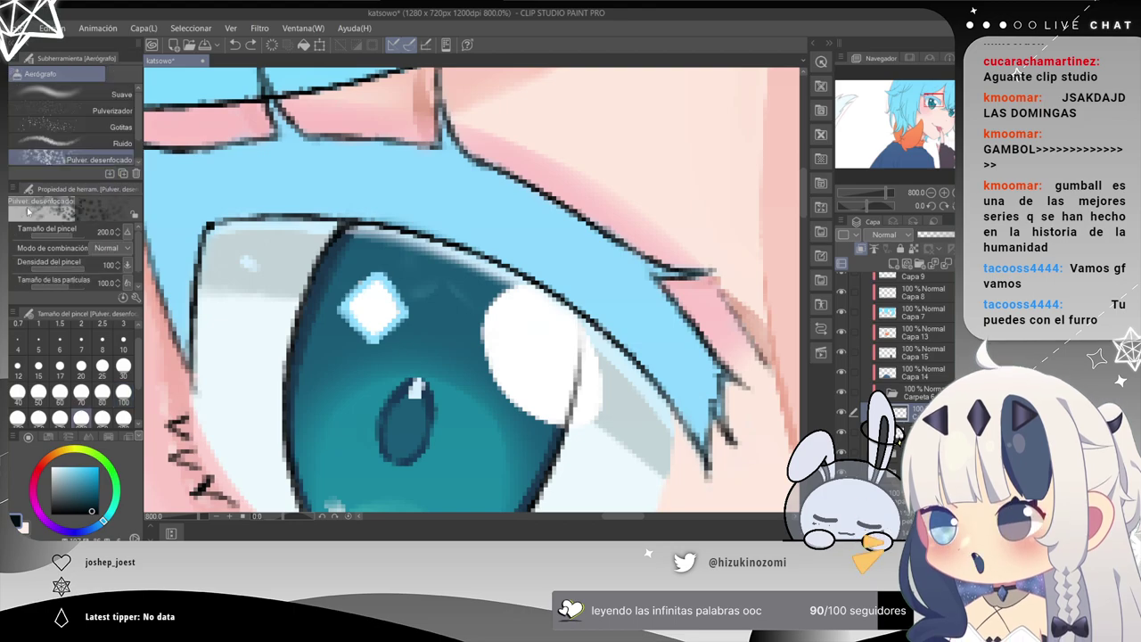
click(120, 95)
drag(372, 125, 503, 167)
key(ctrl+z)
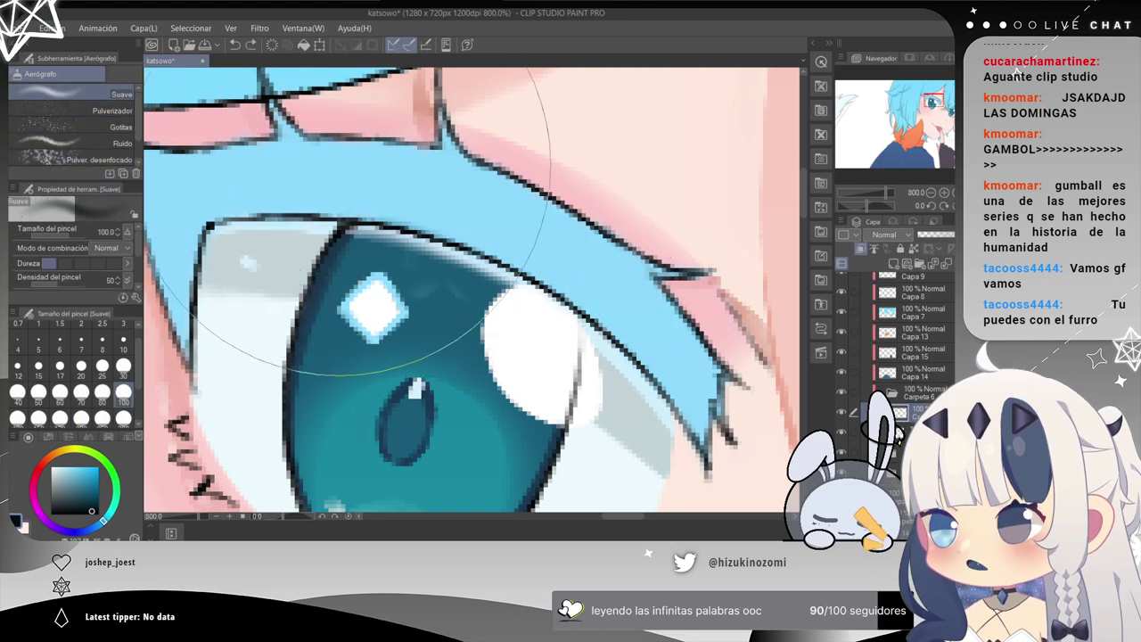
click(101, 143)
mouse_move(156, 165)
mouse_down()
mouse_move(660, 286)
mouse_move(704, 374)
mouse_up()
key(ctrl+z)
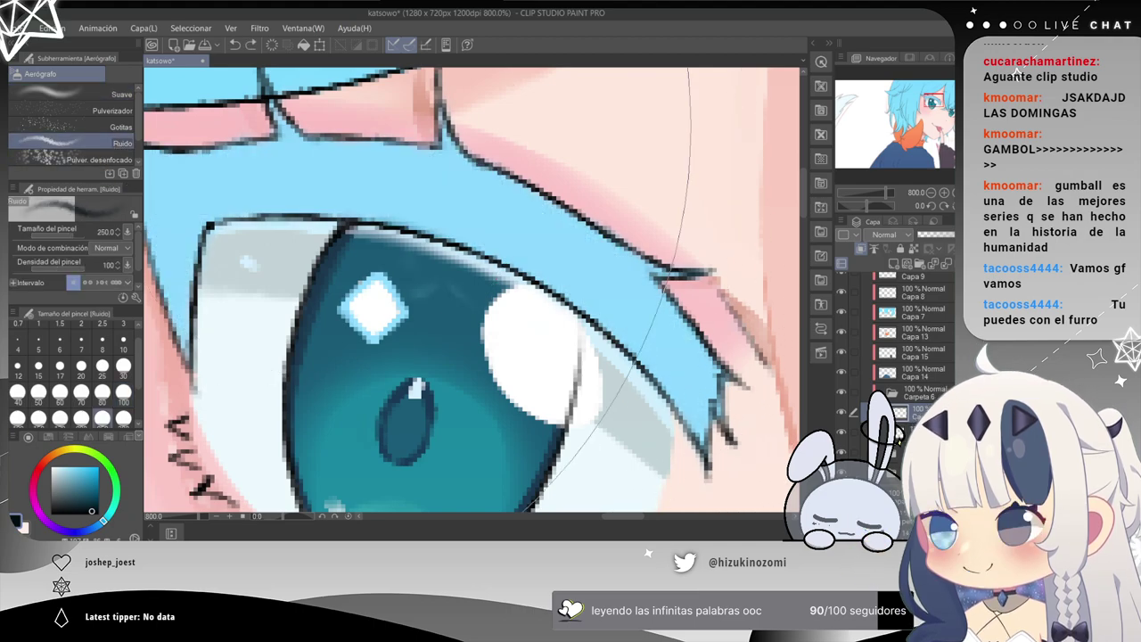
Paint the middle of the larger eye's upper lash near-black with the Suave airbrush at size 30.
click(116, 93)
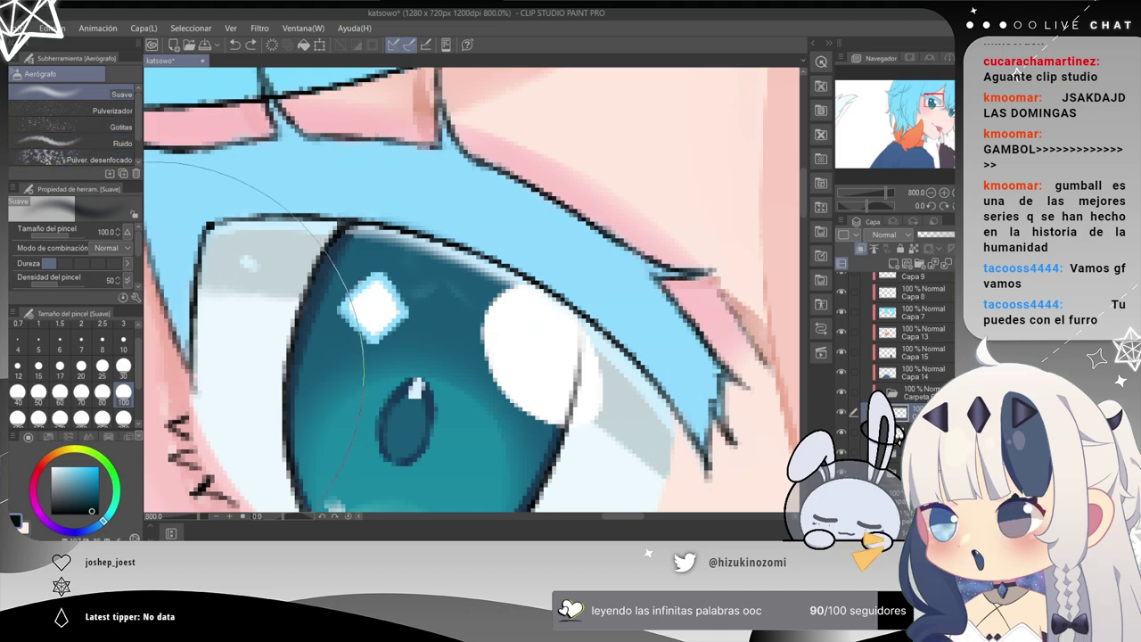
mouse_move(466, 185)
mouse_down()
mouse_move(499, 212)
mouse_move(490, 219)
mouse_move(655, 291)
mouse_move(395, 206)
mouse_move(537, 251)
mouse_move(473, 224)
mouse_move(547, 235)
mouse_up()
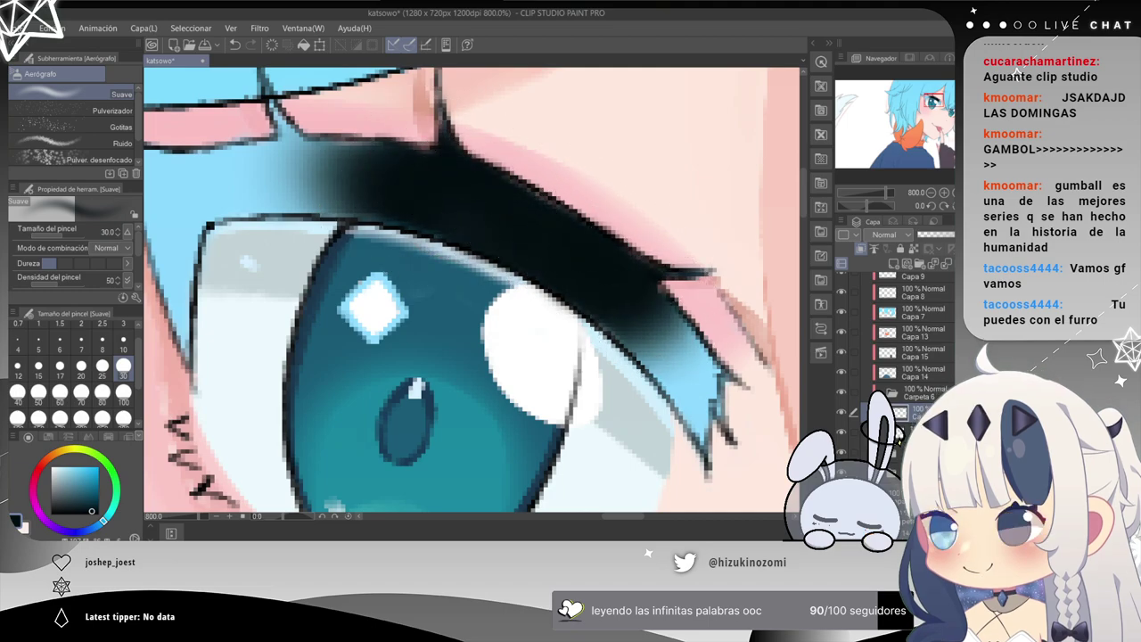
mouse_move(425, 193)
mouse_down()
mouse_move(264, 197)
mouse_move(338, 169)
mouse_move(324, 152)
mouse_move(341, 172)
mouse_move(405, 173)
mouse_move(272, 198)
mouse_move(200, 191)
mouse_move(290, 198)
mouse_up()
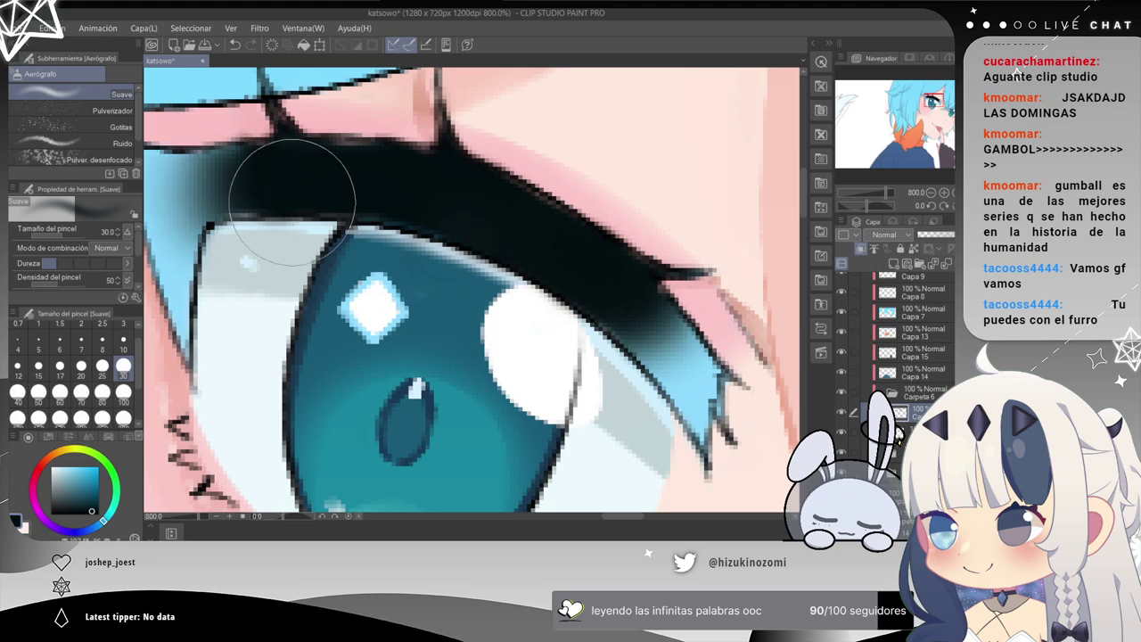
scroll(289, 198, down, 3)
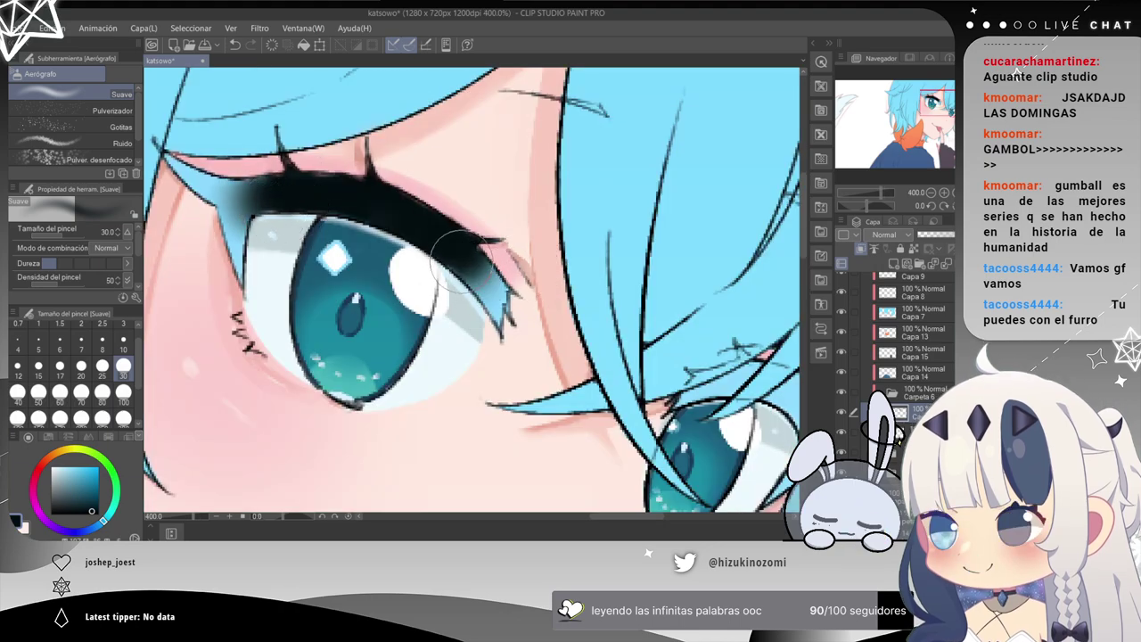
scroll(380, 221, down, 4)
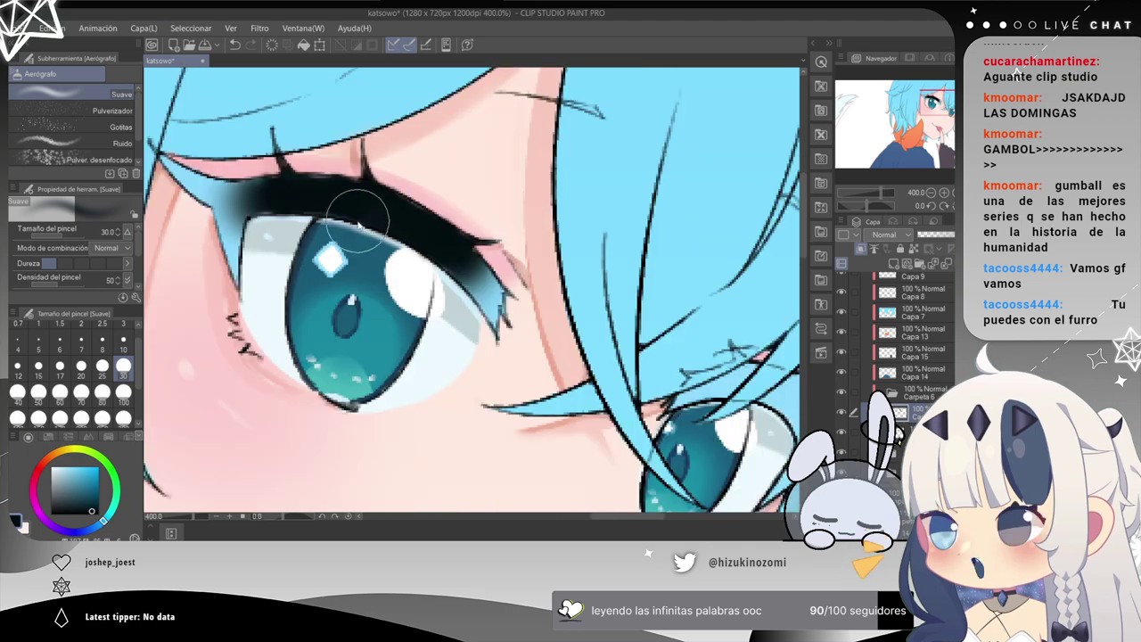
scroll(452, 256, up, 2)
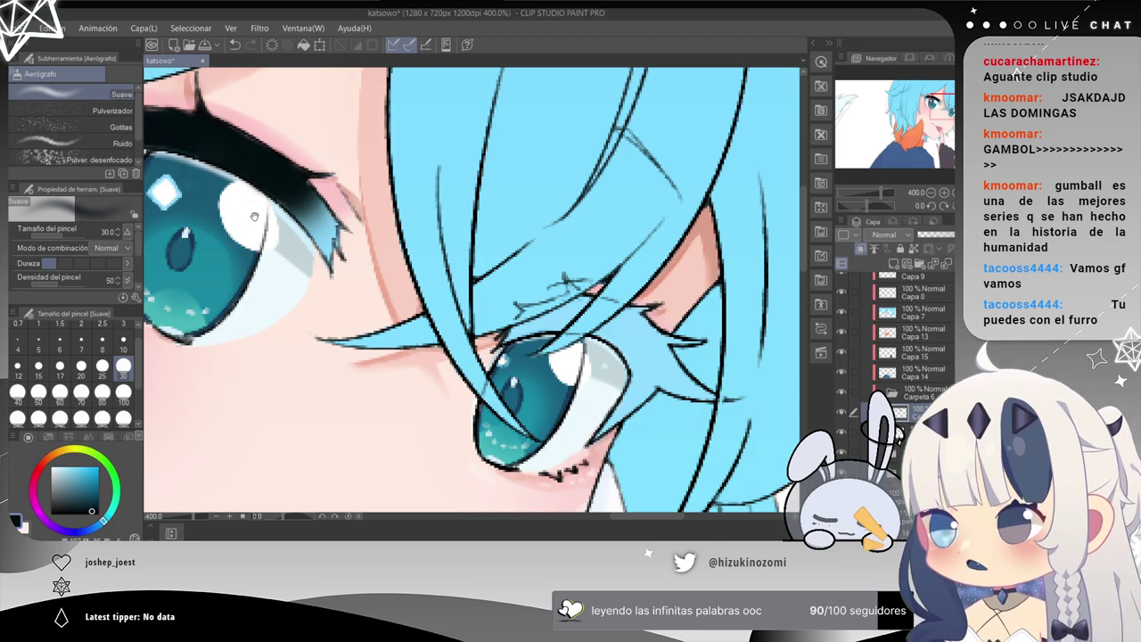
Extend the near-black airbrushing over the inner and outer ends of the larger eye's upper lash.
drag(256, 220, 440, 269)
key(ctrl+plus)
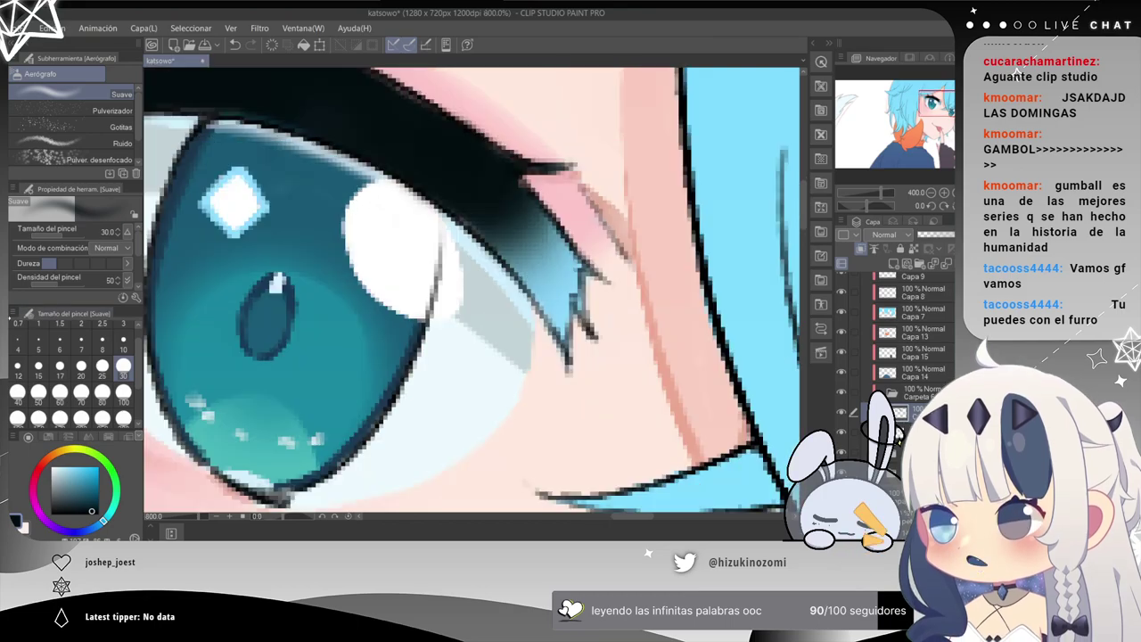
mouse_move(497, 169)
mouse_down()
mouse_move(489, 156)
mouse_move(508, 197)
mouse_up()
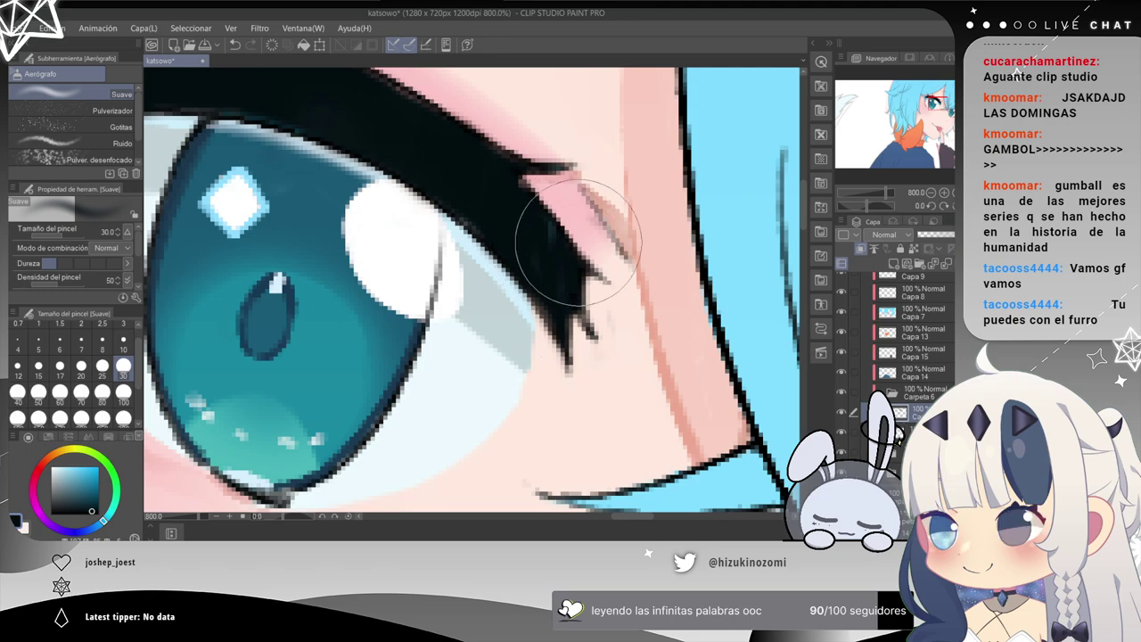
scroll(616, 272, down, 3)
mouse_move(306, 184)
mouse_down()
mouse_move(323, 232)
mouse_move(331, 168)
mouse_move(223, 123)
mouse_move(277, 148)
mouse_up()
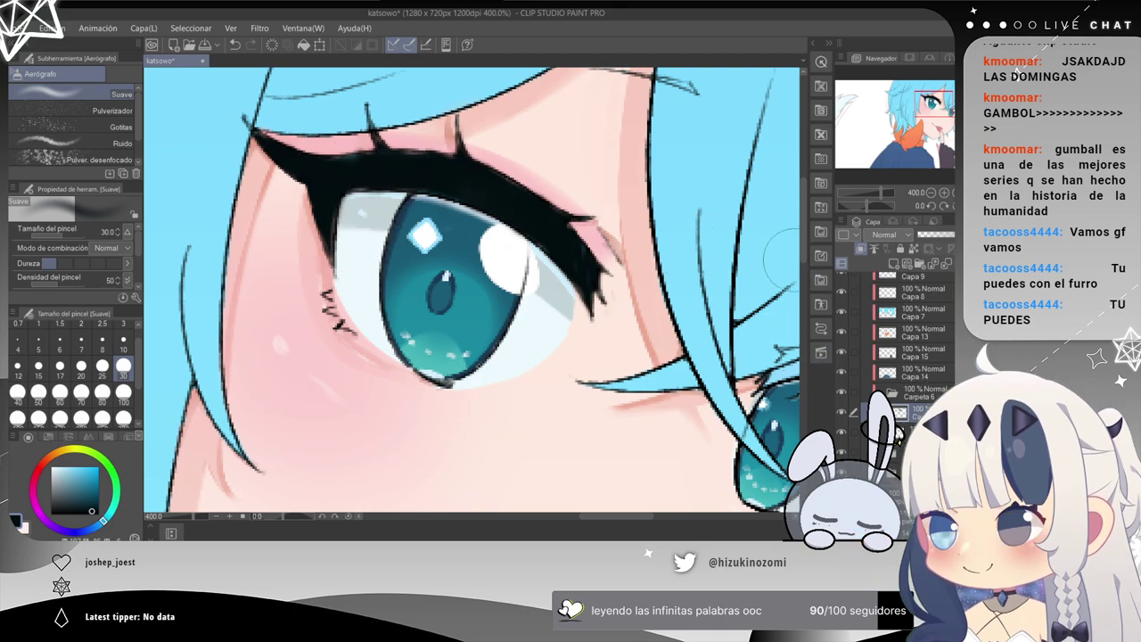
Try airbrushing near-black over the lash's inner end on layer Capa 7, undoing the stroke.
scroll(901, 356, up, 3)
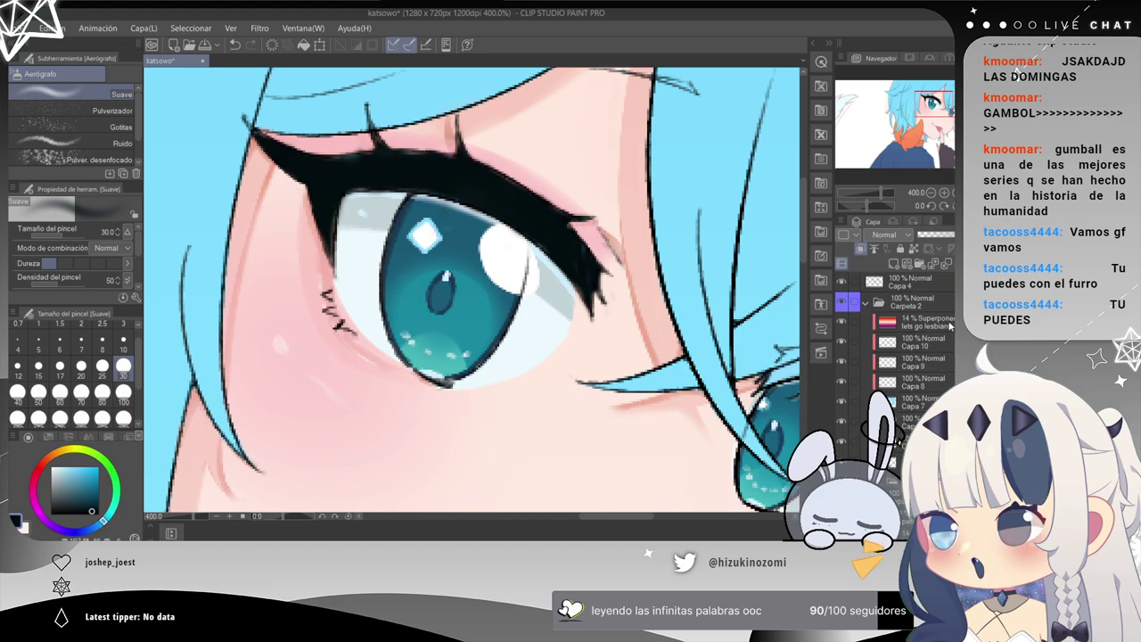
key(ctrl+plus)
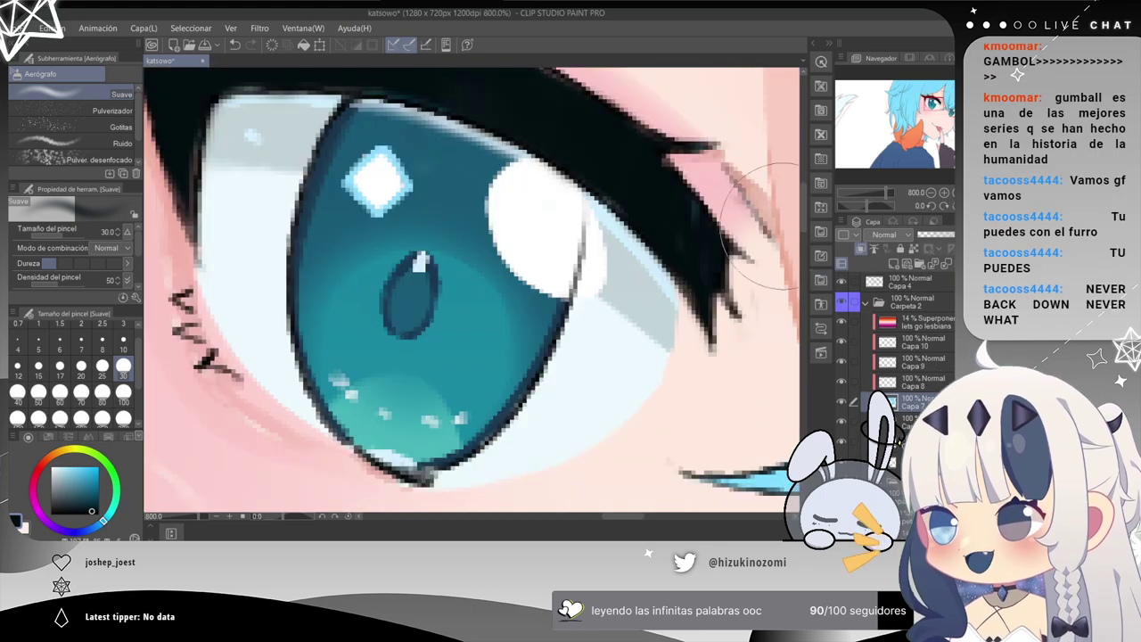
drag(677, 204, 688, 234)
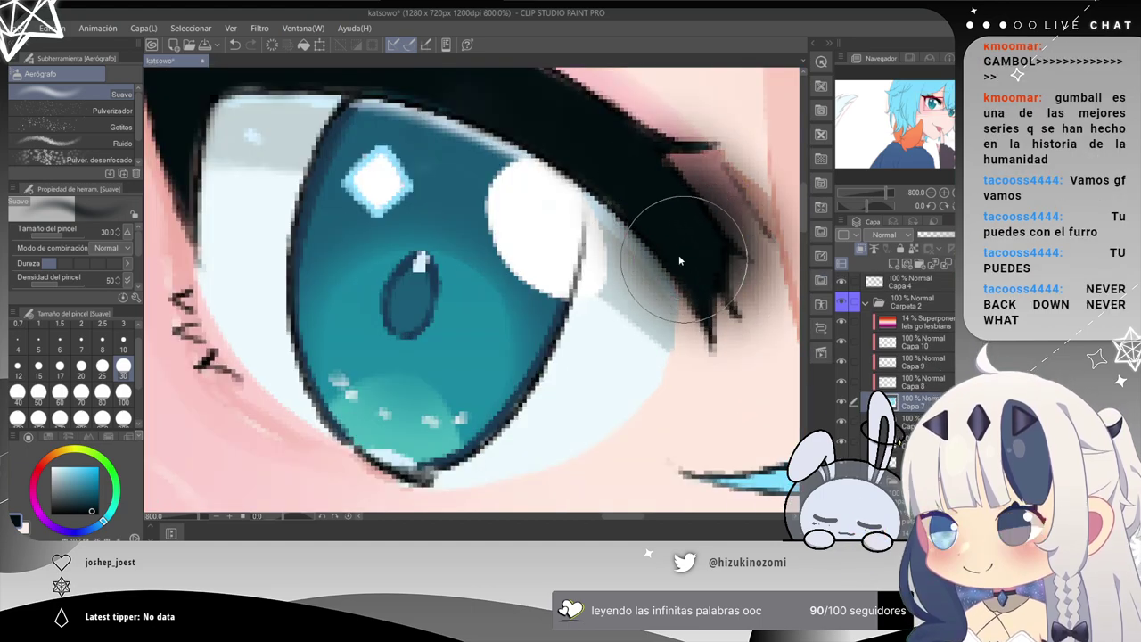
key(ctrl+z)
Set the Suave eraser to size 30 and try it along the larger eye's upper lash with Capa 7 active.
key(e)
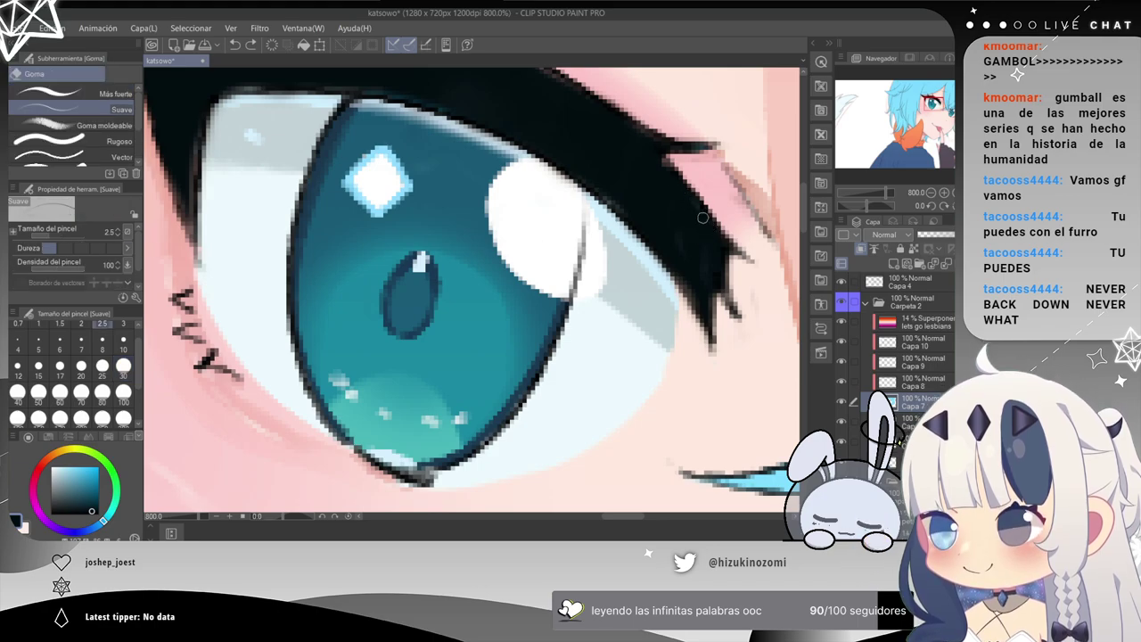
click(123, 368)
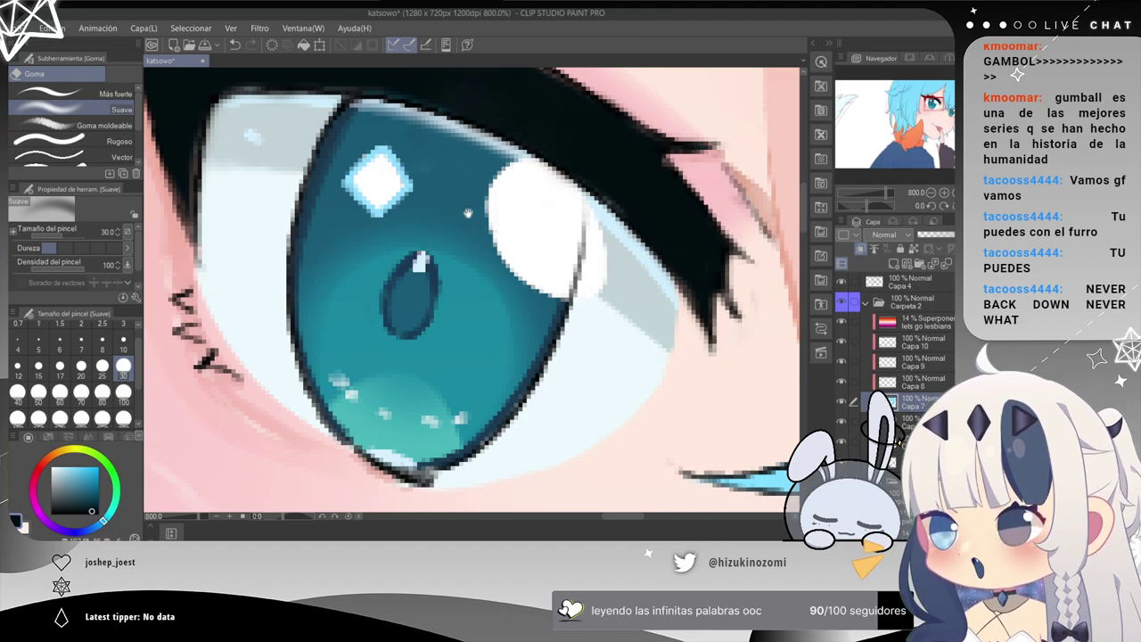
drag(478, 208, 736, 376)
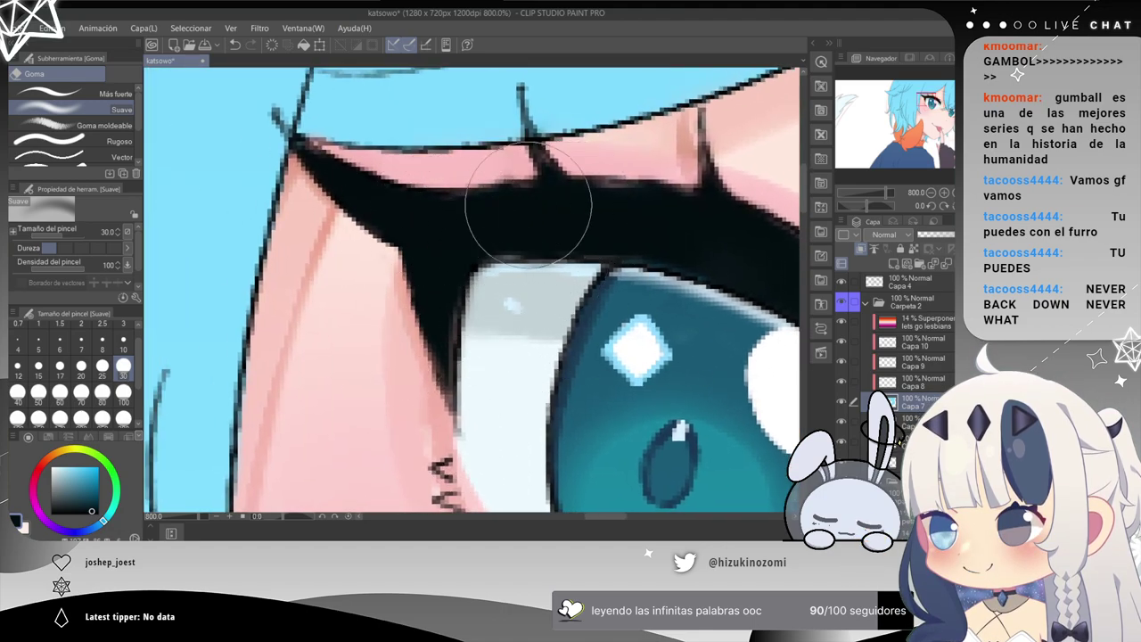
drag(540, 233, 398, 218)
drag(713, 338, 372, 209)
drag(758, 384, 437, 246)
drag(632, 251, 607, 220)
drag(383, 205, 766, 277)
mouse_move(596, 265)
mouse_down()
mouse_move(778, 202)
mouse_move(788, 211)
mouse_up()
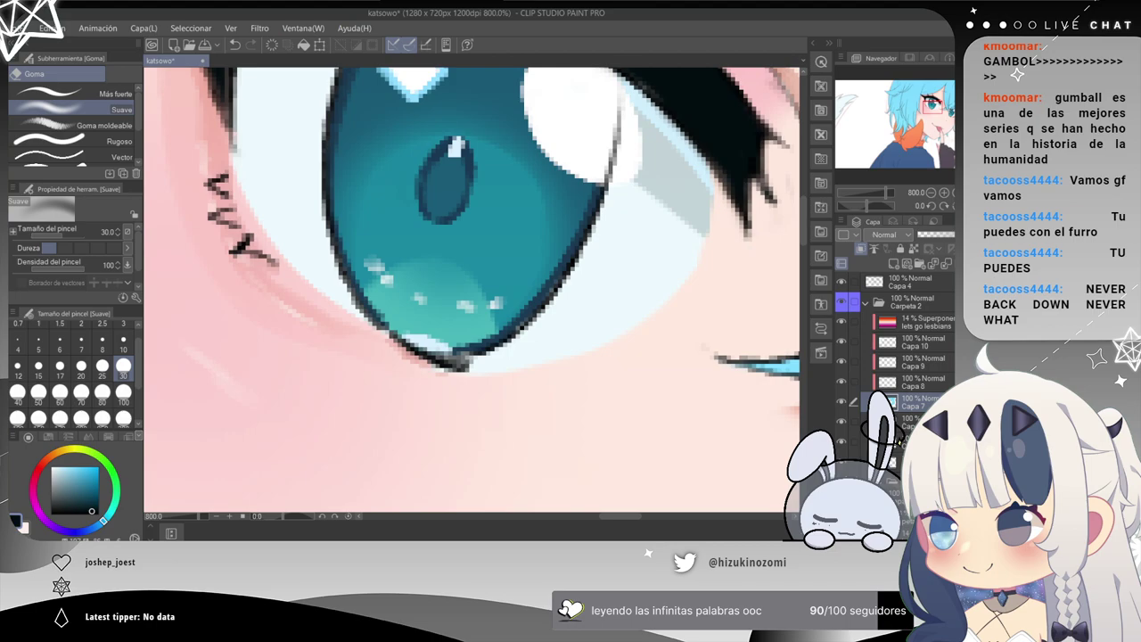
Activate the lash shading layer in Carpeta 6 and softly erase the near-black at the upper lash's outer corner to reveal light blue.
scroll(899, 440, down, 5)
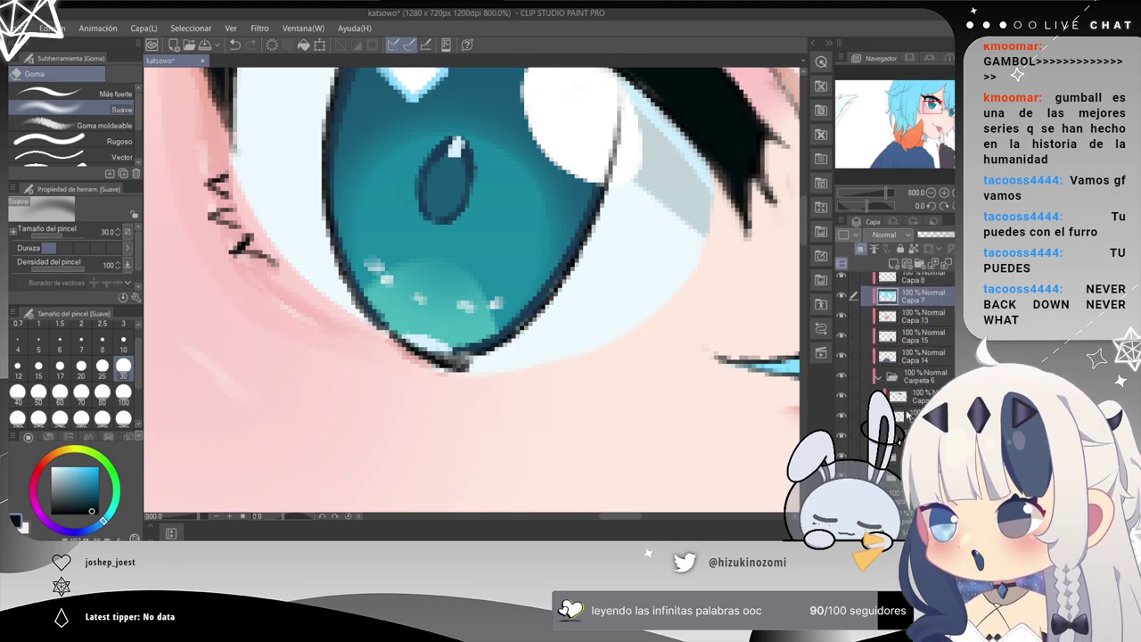
click(918, 397)
drag(428, 101, 524, 324)
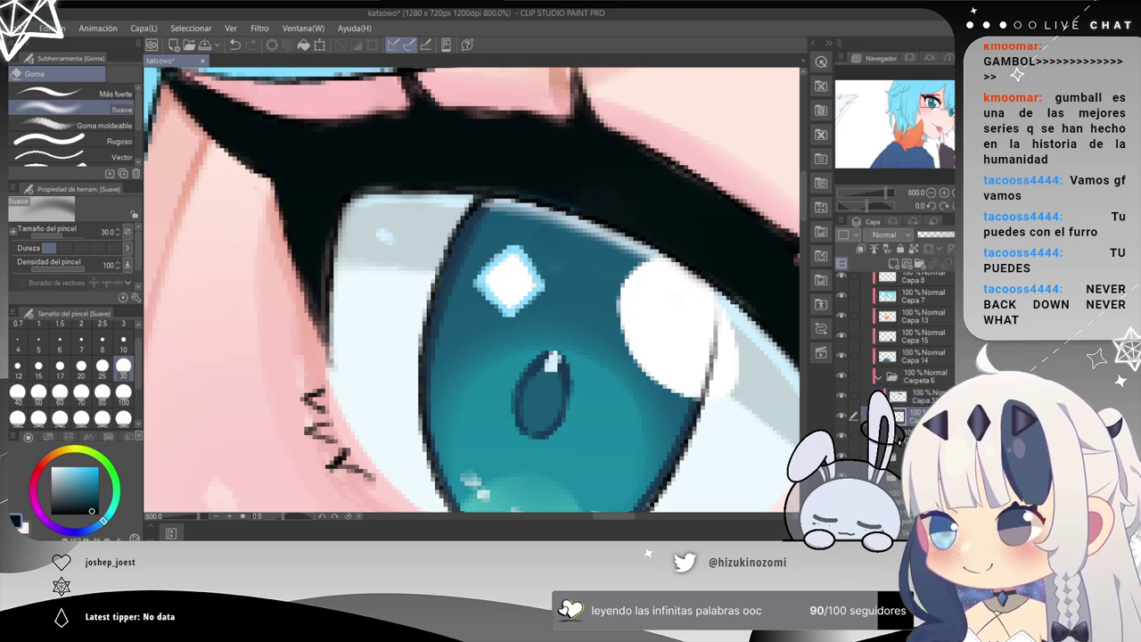
drag(304, 186, 387, 253)
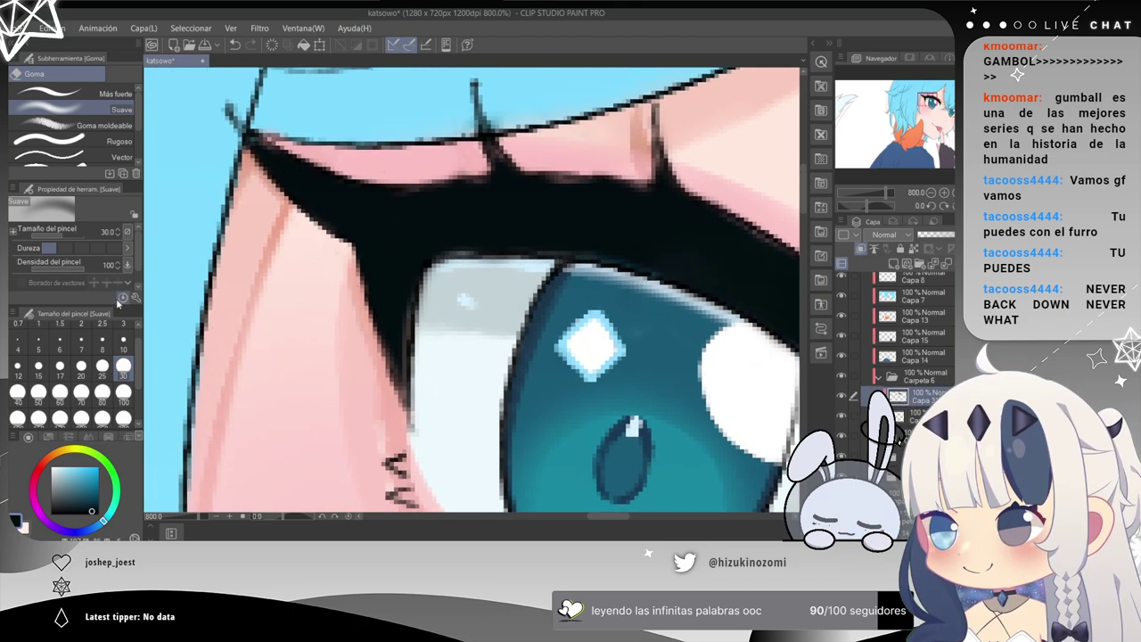
drag(281, 147, 312, 181)
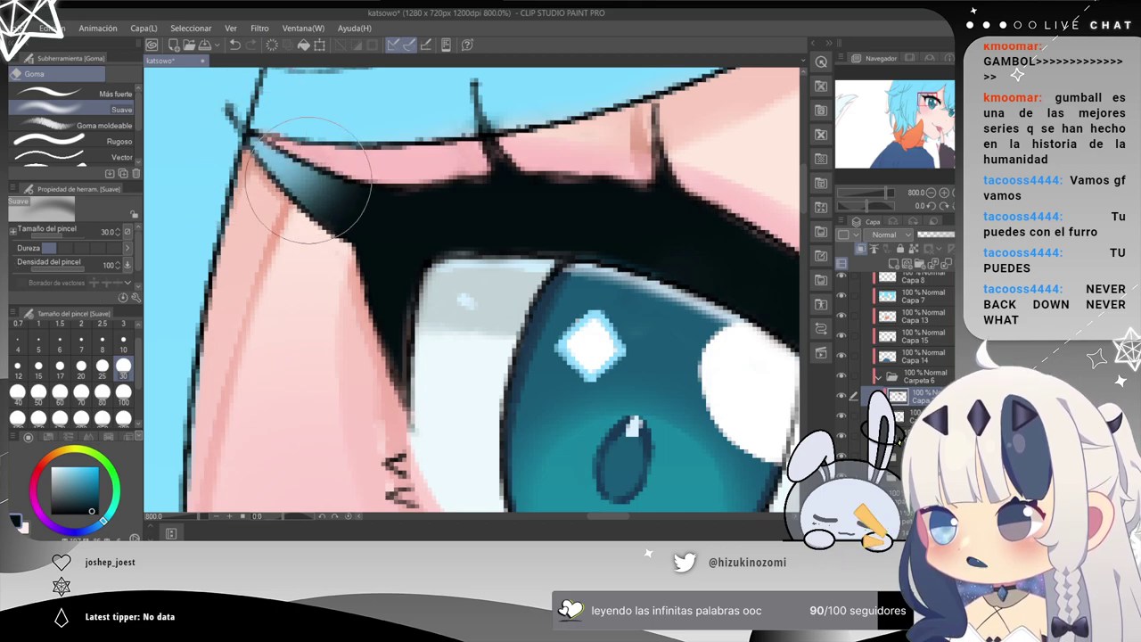
drag(387, 220, 370, 207)
Try fading the lash's outer corner further down its lower point with the Suave eraser, undoing the last strokes.
mouse_move(377, 255)
mouse_down()
mouse_move(378, 321)
mouse_move(363, 331)
mouse_move(391, 347)
mouse_up()
mouse_move(385, 305)
mouse_down()
mouse_move(367, 219)
mouse_move(312, 203)
mouse_up()
key(ctrl+z)
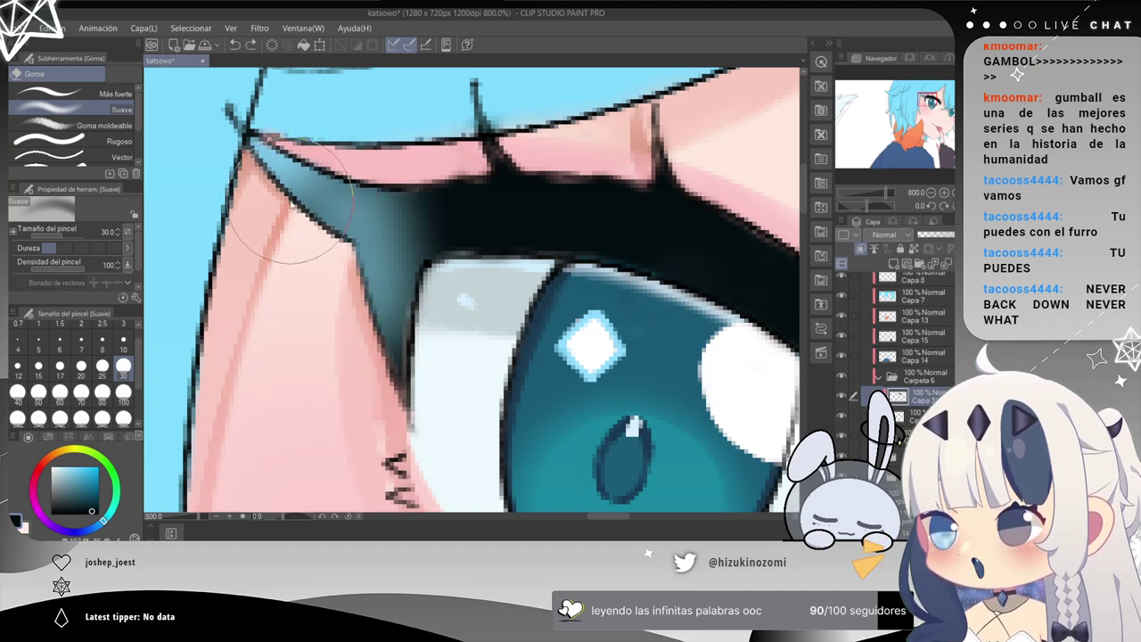
key(ctrl+z)
key(ctrl+z)
key(ctrl+z)
key(ctrl+z)
key(ctrl+z)
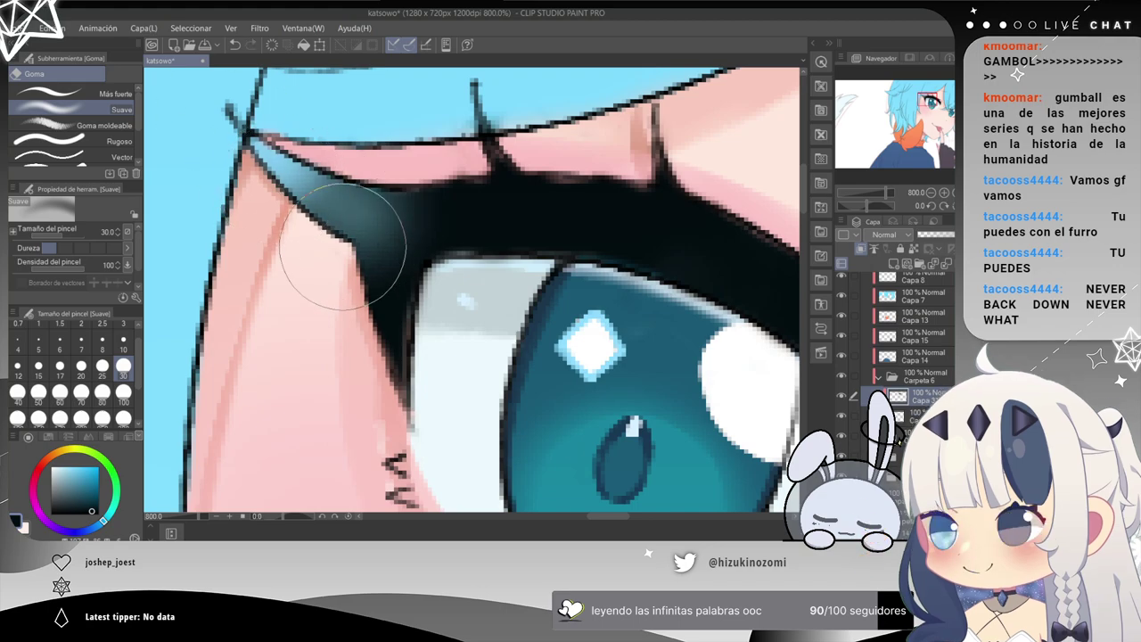
Try erasing the lash's downward point beside the white of the eye, undoing the strokes.
mouse_move(357, 318)
mouse_down()
mouse_move(402, 328)
mouse_move(406, 408)
mouse_move(371, 329)
mouse_move(402, 410)
mouse_up()
mouse_move(355, 286)
mouse_down()
mouse_move(395, 377)
mouse_move(414, 365)
mouse_up()
key(ctrl+z)
key(ctrl+z)
key(ctrl+z)
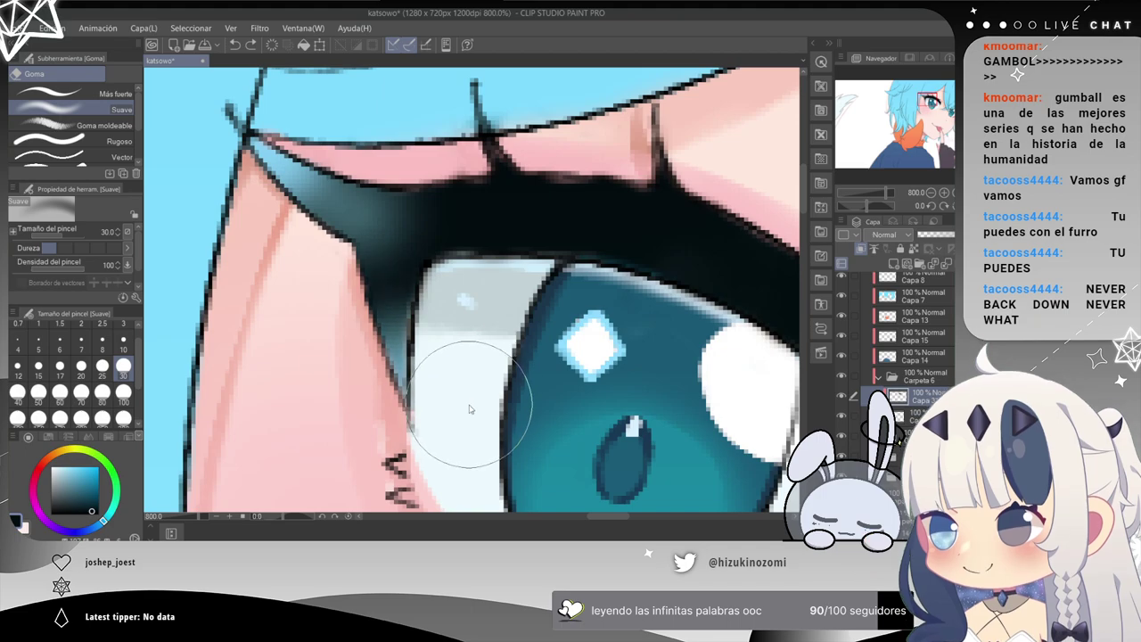
key(ctrl+z)
key(ctrl+z)
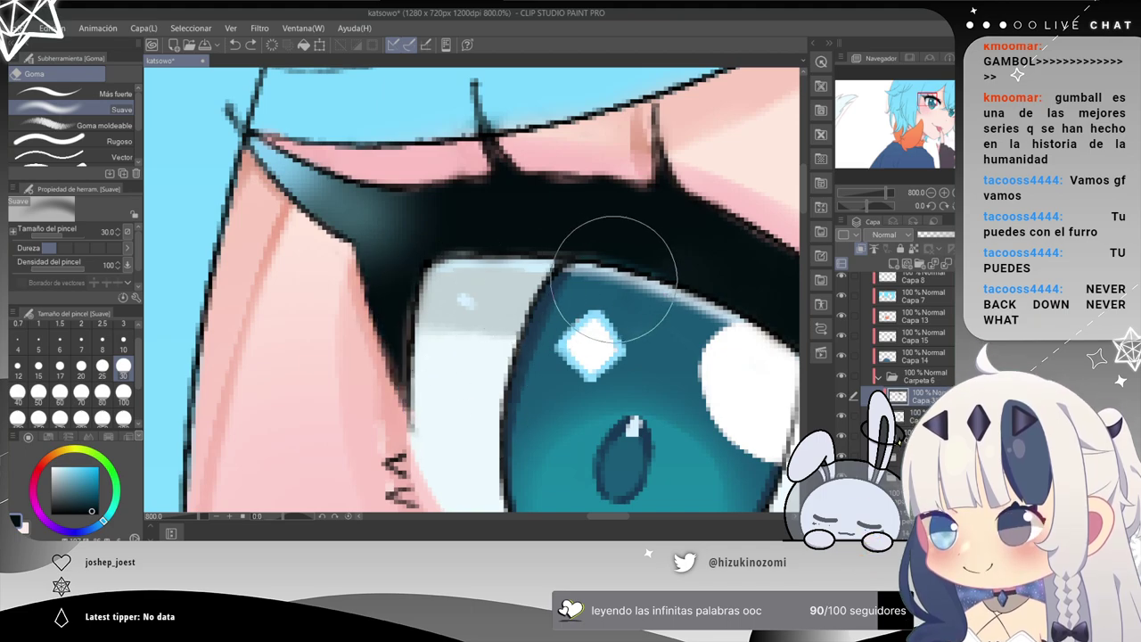
Softly erase the near-black at the upper lash's inner end with the size 30 Suave eraser to reveal light blue.
drag(572, 260, 409, 224)
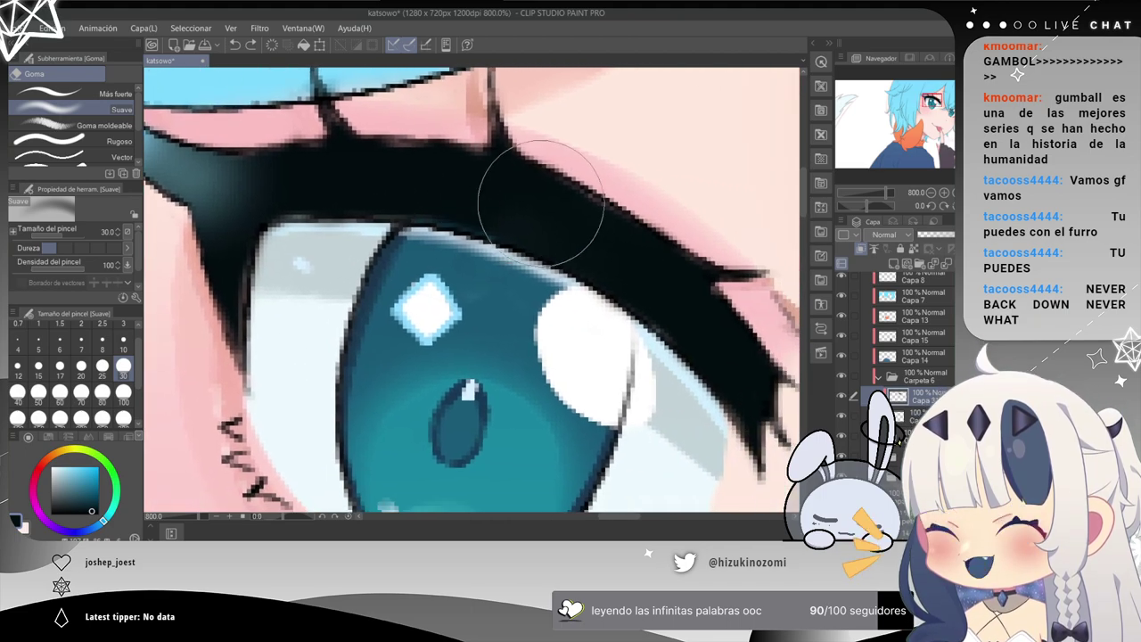
mouse_move(743, 339)
mouse_down()
mouse_move(749, 370)
mouse_move(737, 368)
mouse_move(765, 437)
mouse_up()
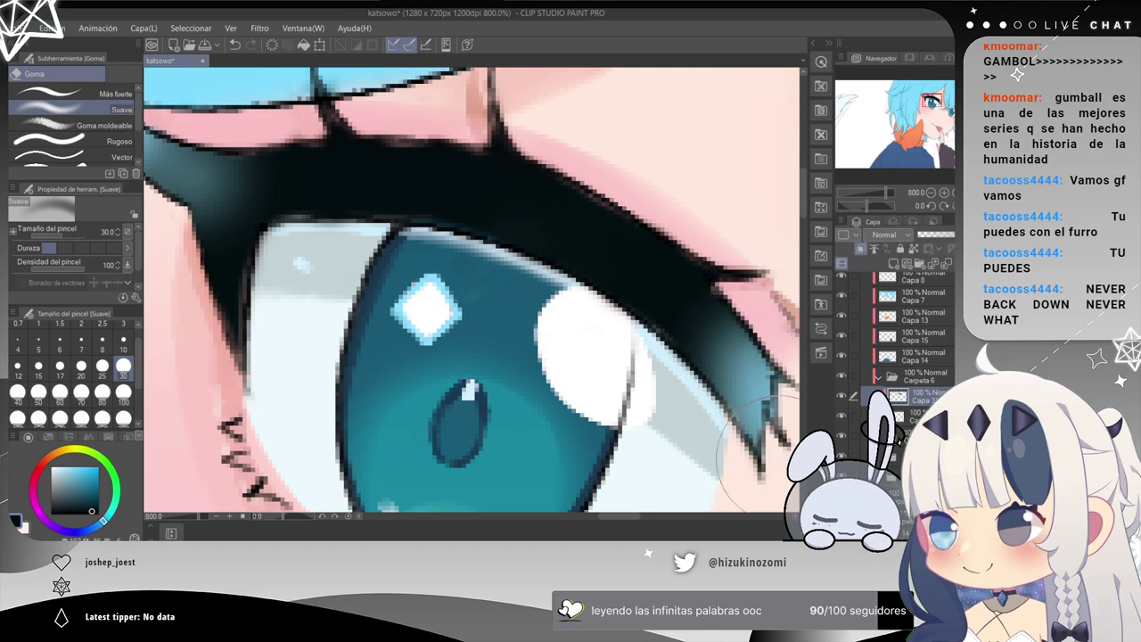
Try erasing a soft lighter band across the middle of the upper lash, undoing the stroke.
drag(485, 191, 598, 237)
scroll(597, 412, down, 2)
scroll(600, 430, up, 1)
key(ctrl+z)
Try smaller Suave eraser sizes 10, 3 and 5 for a highlight in the middle of the upper lash, undoing the marks.
scroll(546, 414, up, 3)
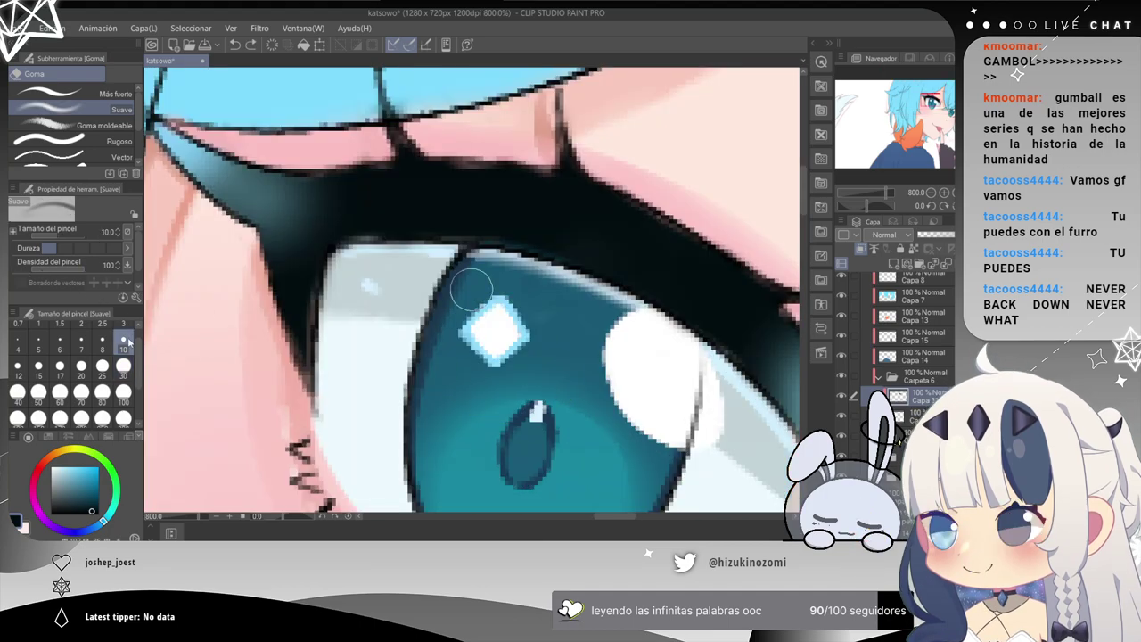
drag(537, 235, 437, 232)
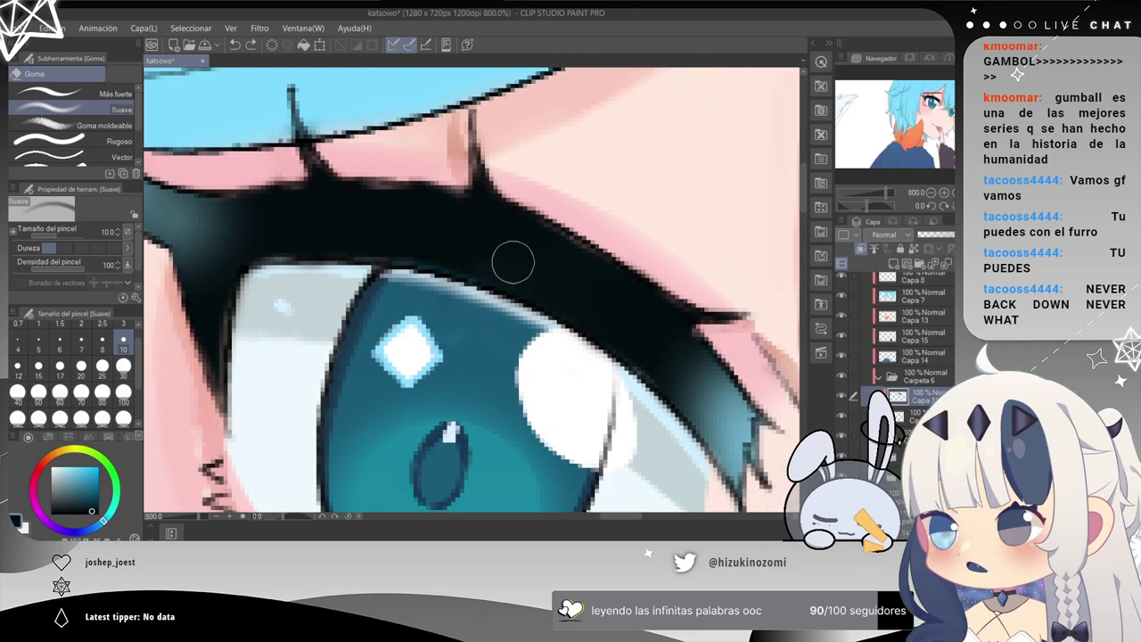
scroll(513, 263, down, 2)
scroll(542, 273, down, 2)
scroll(598, 467, up, 2)
scroll(598, 467, up, 2)
click(123, 339)
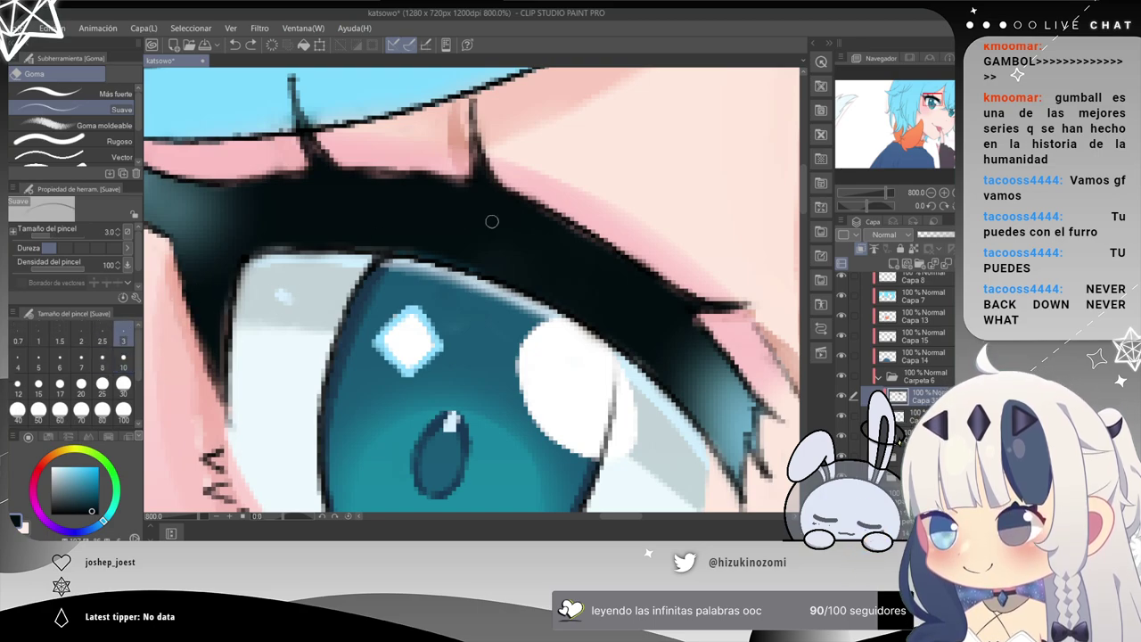
click(523, 258)
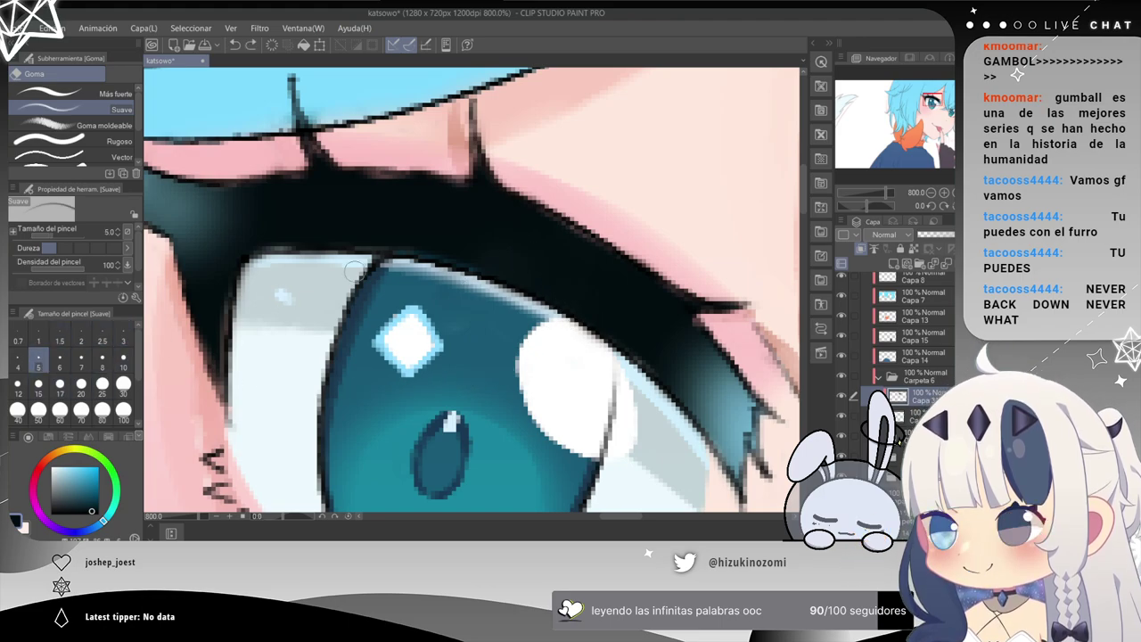
mouse_move(506, 243)
mouse_down()
mouse_move(500, 257)
mouse_move(500, 223)
mouse_up()
scroll(595, 296, down, 2)
scroll(595, 296, up, 1)
key(ctrl+z)
key(ctrl+z)
Erase a small light blue highlight into the middle of the larger eye's upper lash with the Suave eraser at size 5, replacing the droplet-shaped attempt.
scroll(505, 301, up, 2)
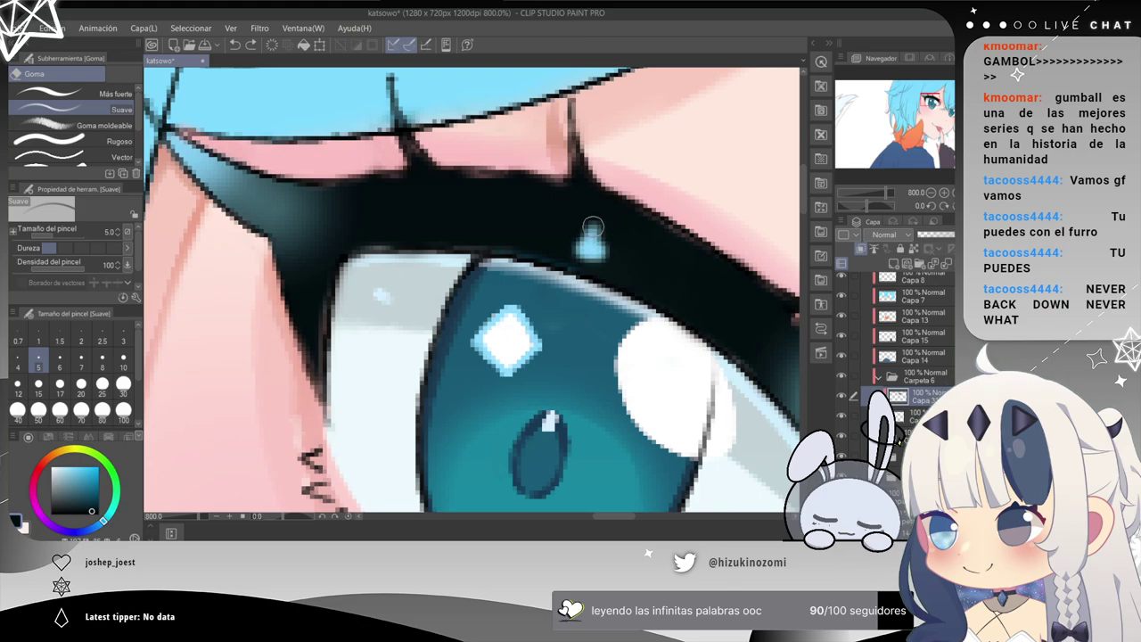
scroll(663, 265, down, 2)
scroll(643, 290, up, 2)
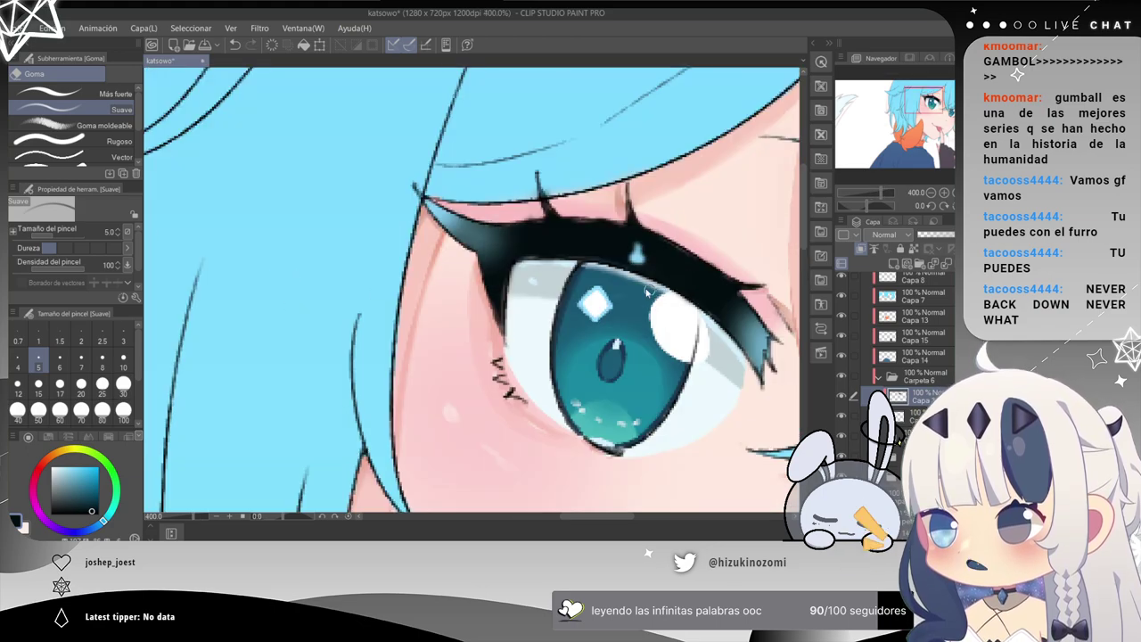
key(ctrl+z)
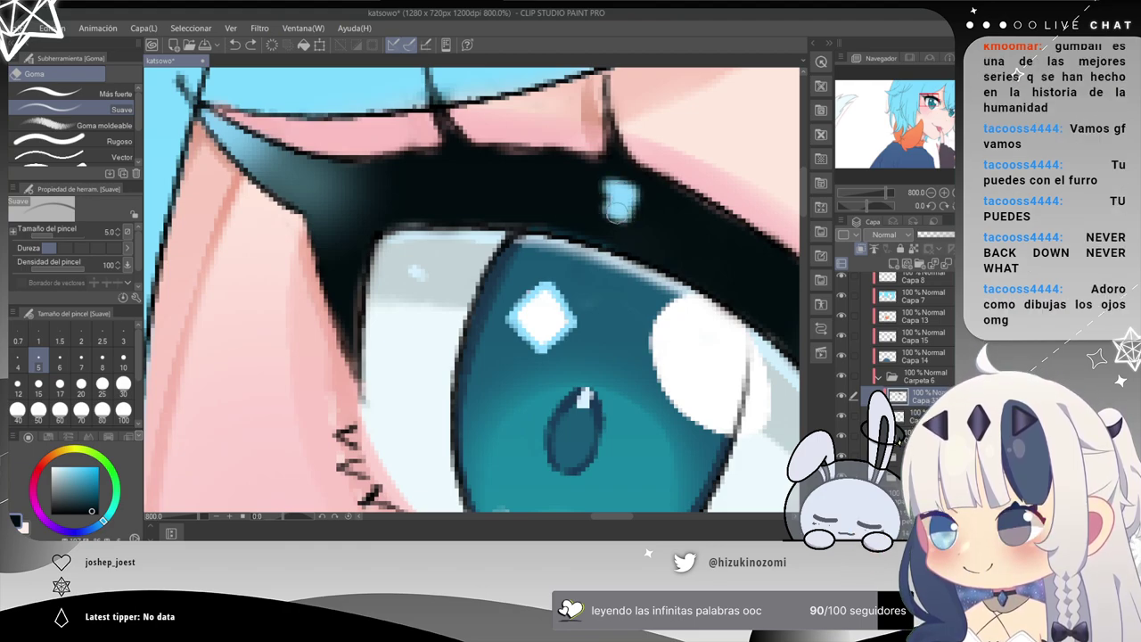
scroll(642, 243, down, 4)
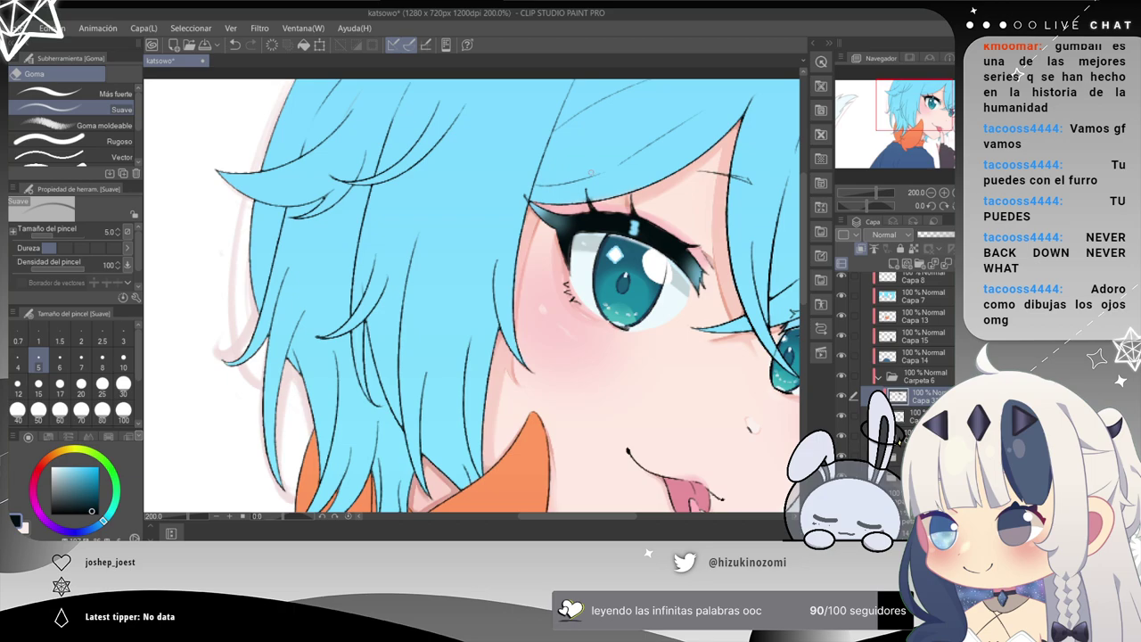
scroll(591, 172, up, 4)
drag(584, 223, 370, 144)
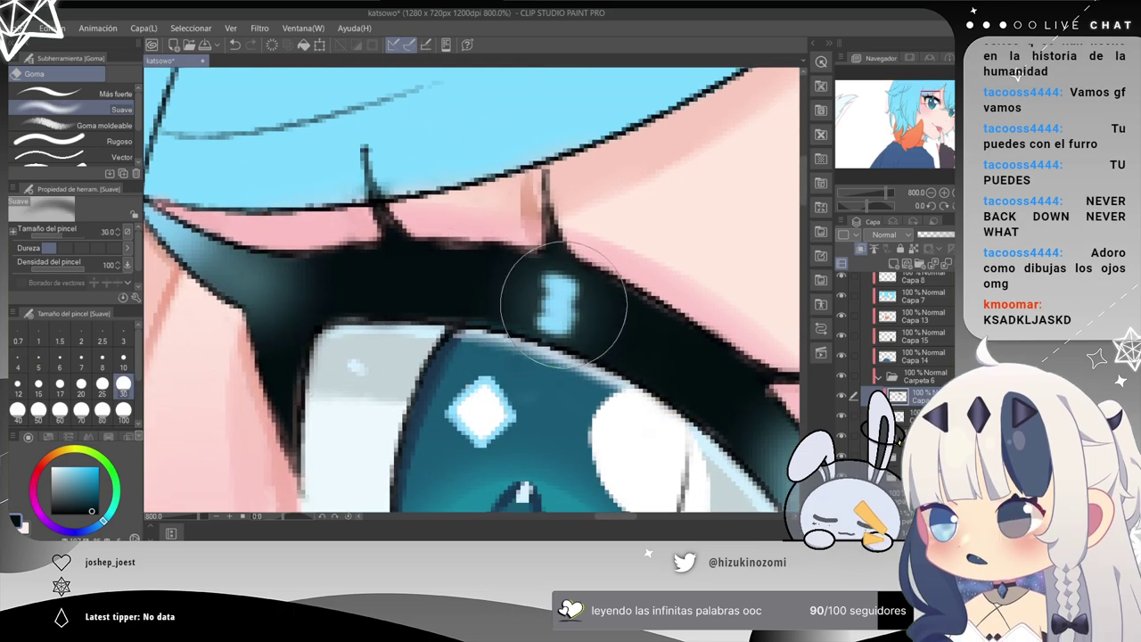
Try fading the outer corner of the larger eye's upper eyelash with the soft eraser, and undo the strokes.
scroll(740, 431, down, 4)
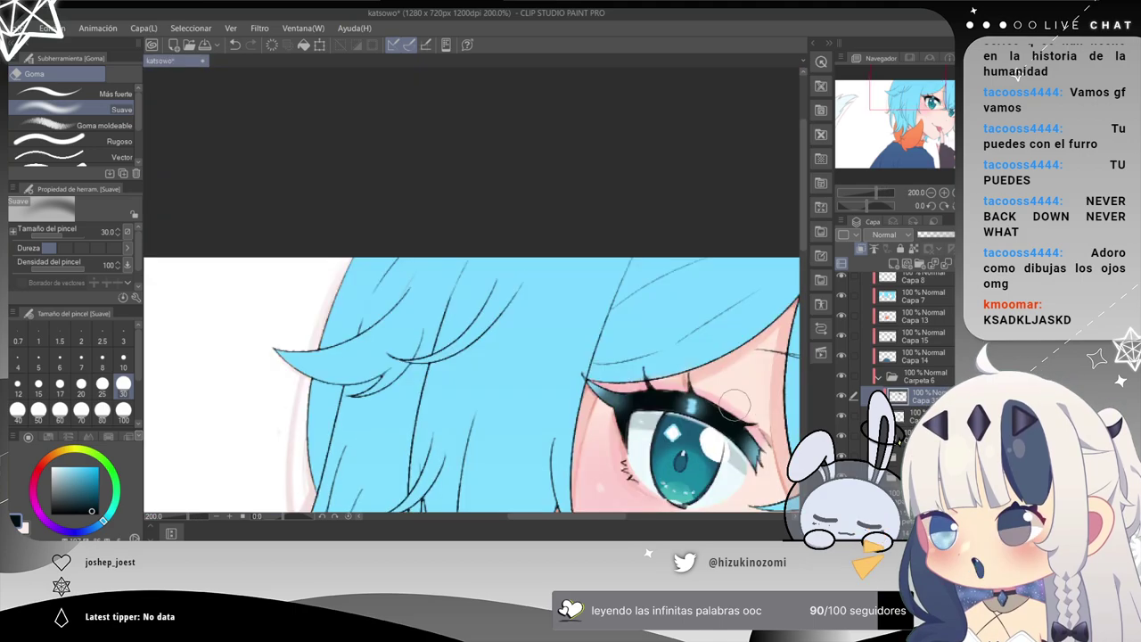
drag(616, 330, 413, 183)
drag(533, 273, 517, 156)
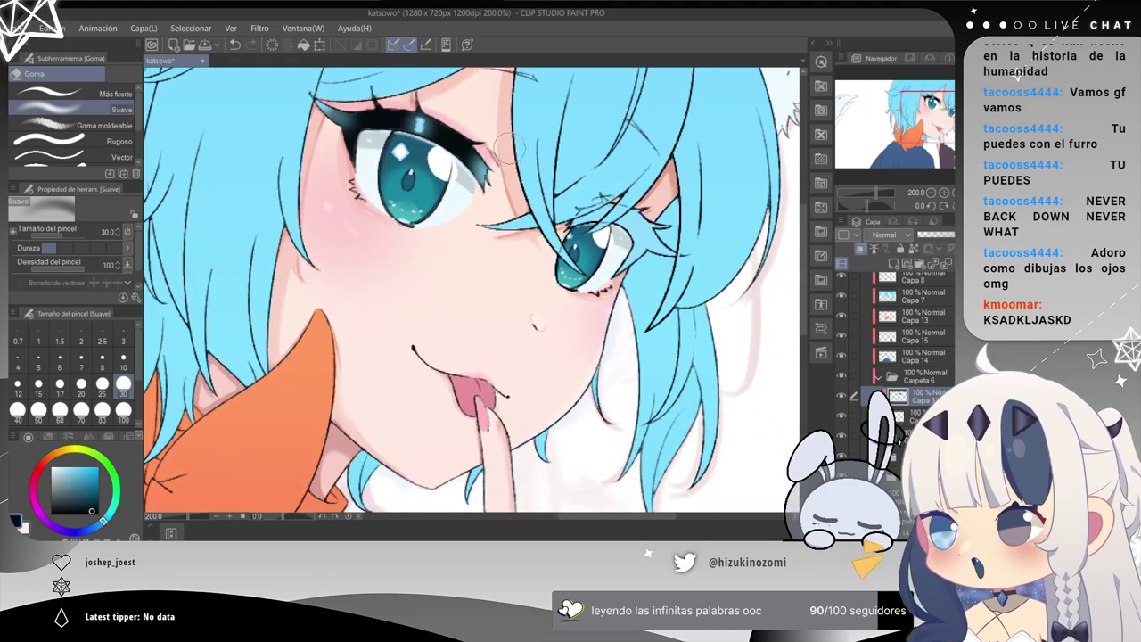
scroll(510, 147, up, 2)
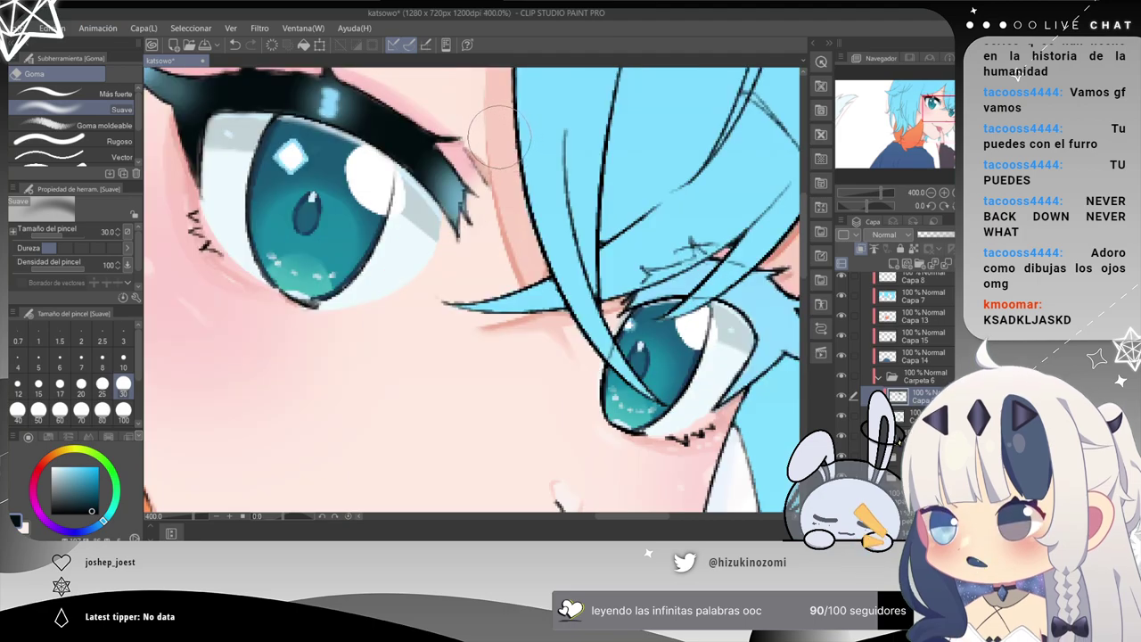
drag(488, 163, 644, 274)
mouse_move(361, 230)
mouse_down()
mouse_move(328, 203)
mouse_move(337, 223)
mouse_move(310, 210)
mouse_move(346, 196)
mouse_up()
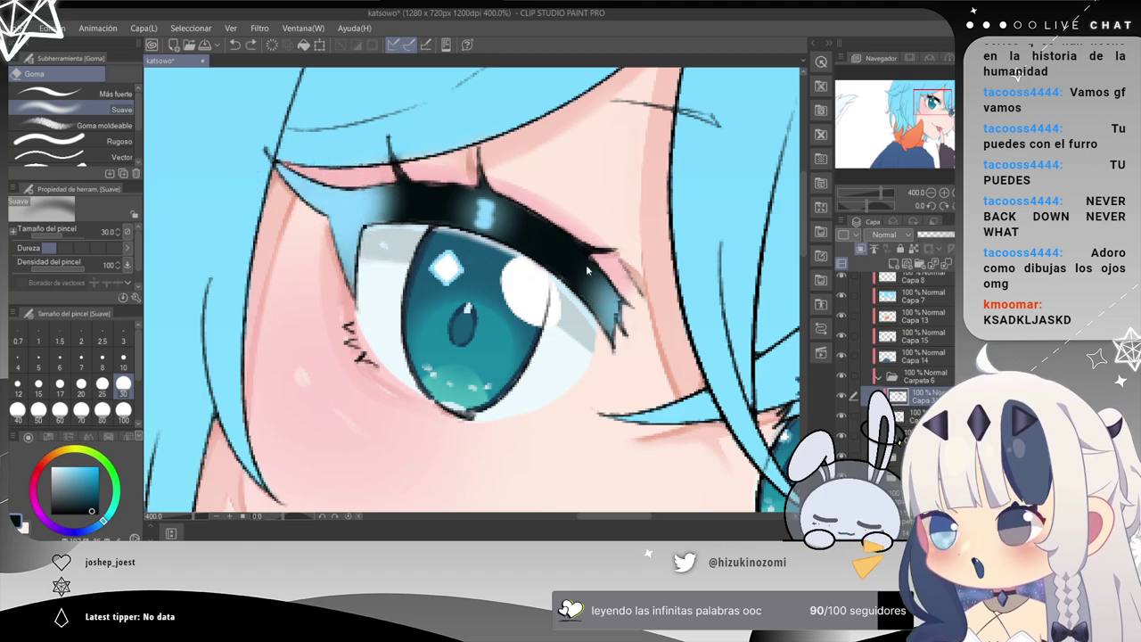
key(ctrl+z)
key(ctrl+z)
key(ctrl+z)
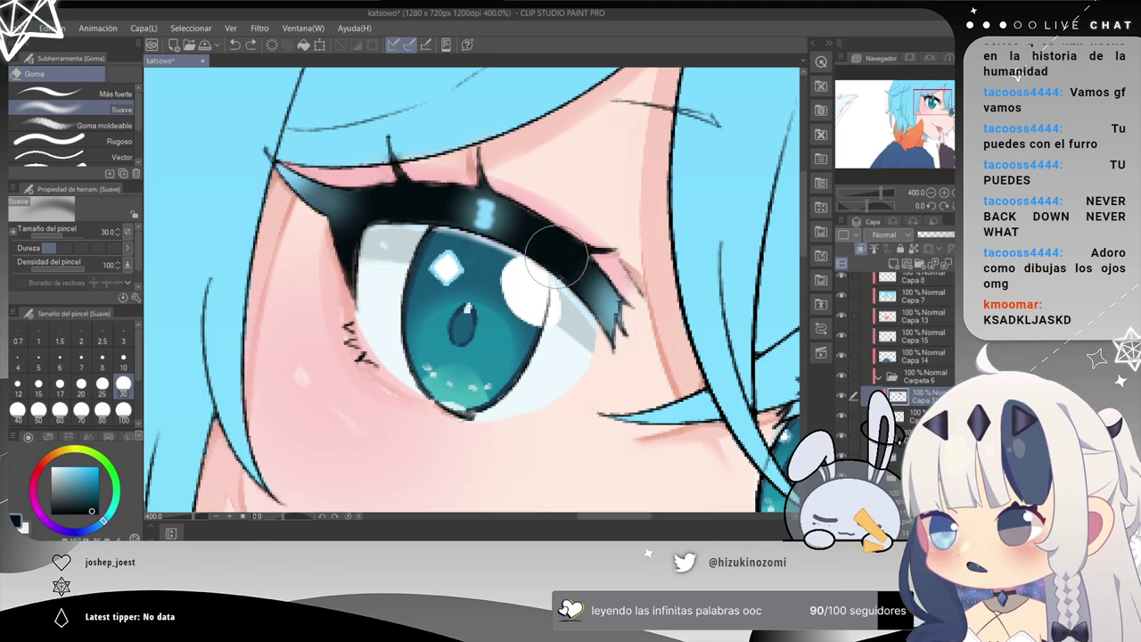
Erase the light-blue highlight from the middle of the larger eye's upper eyelash with the soft eraser.
scroll(555, 241, down, 3)
scroll(700, 204, up, 3)
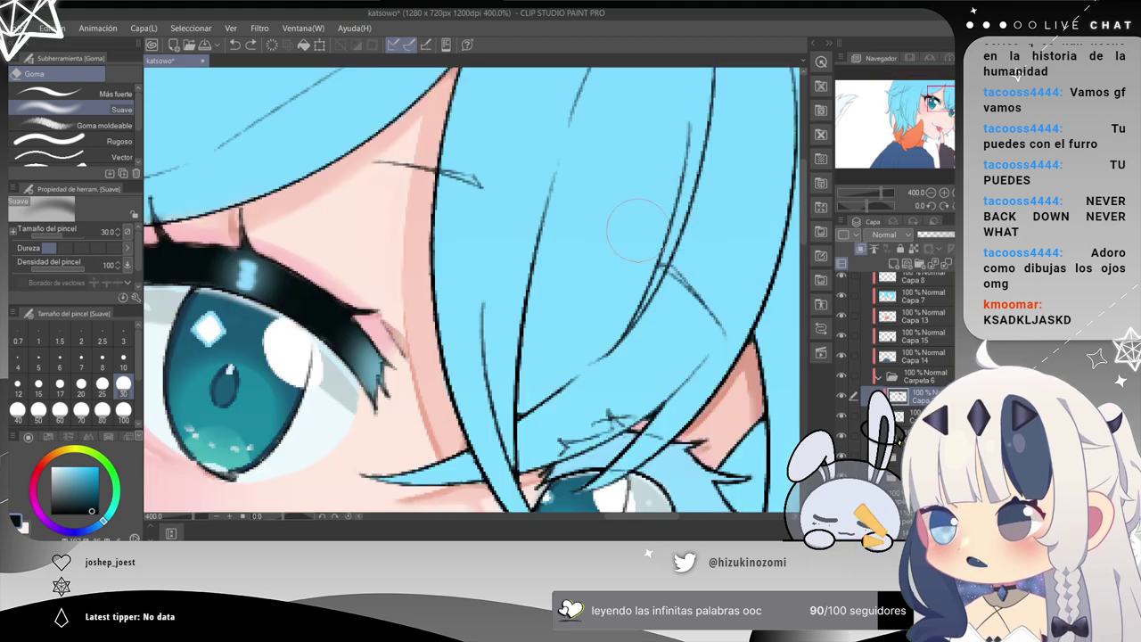
drag(243, 270, 446, 235)
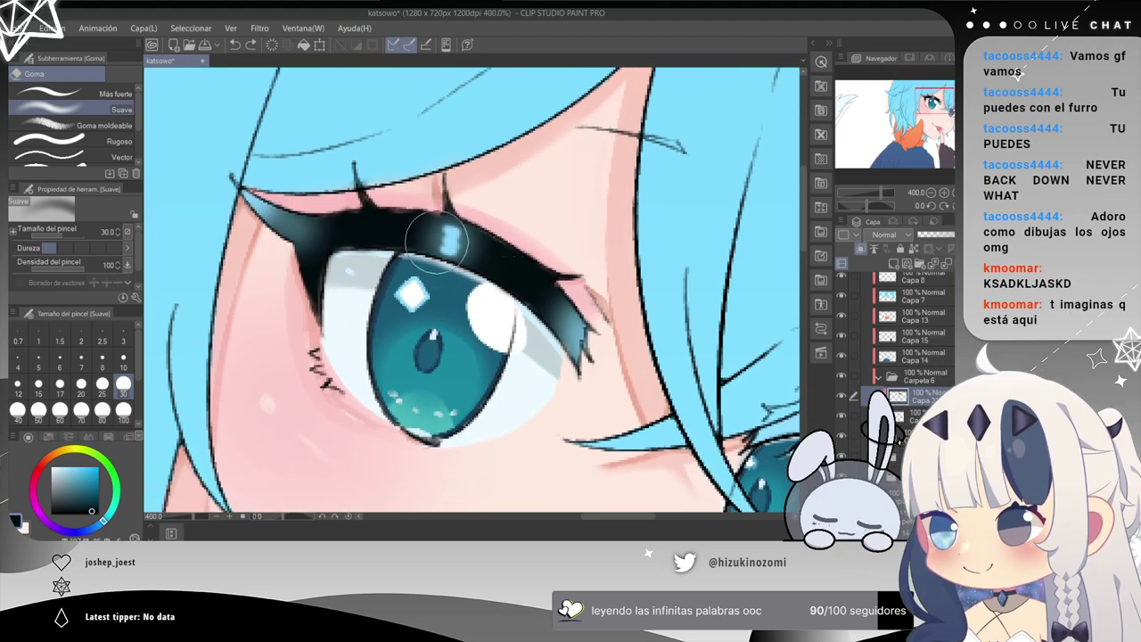
scroll(434, 237, up, 2)
drag(470, 230, 470, 242)
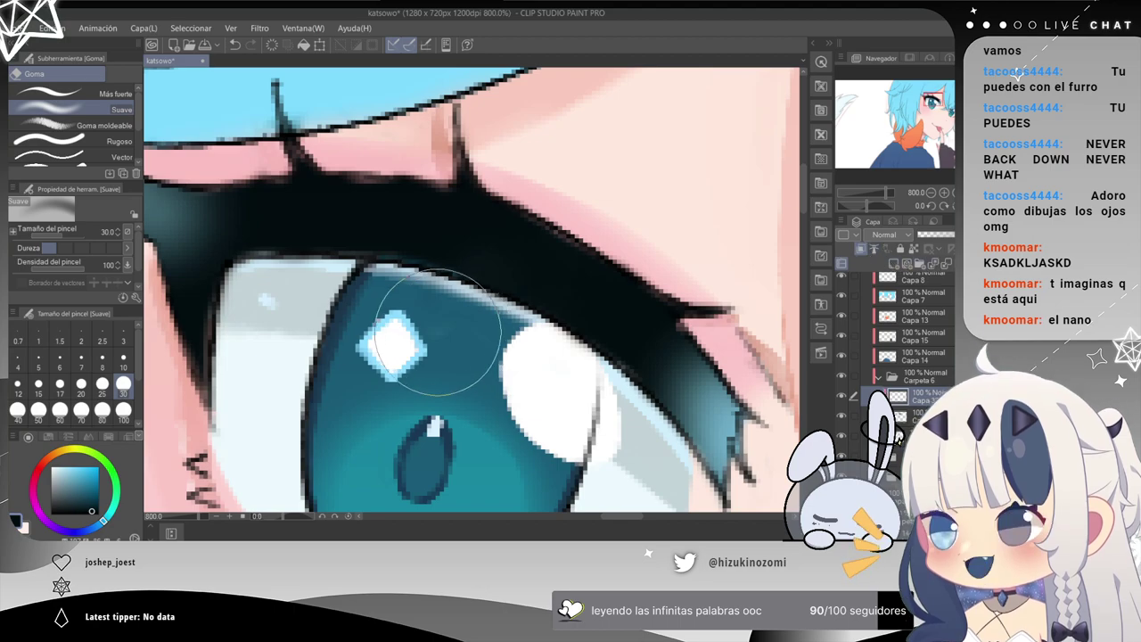
Sample the hair's light blue and paint a small highlight on the middle of the upper eyelash with the Kuro Ink pencil.
alt+click(356, 89)
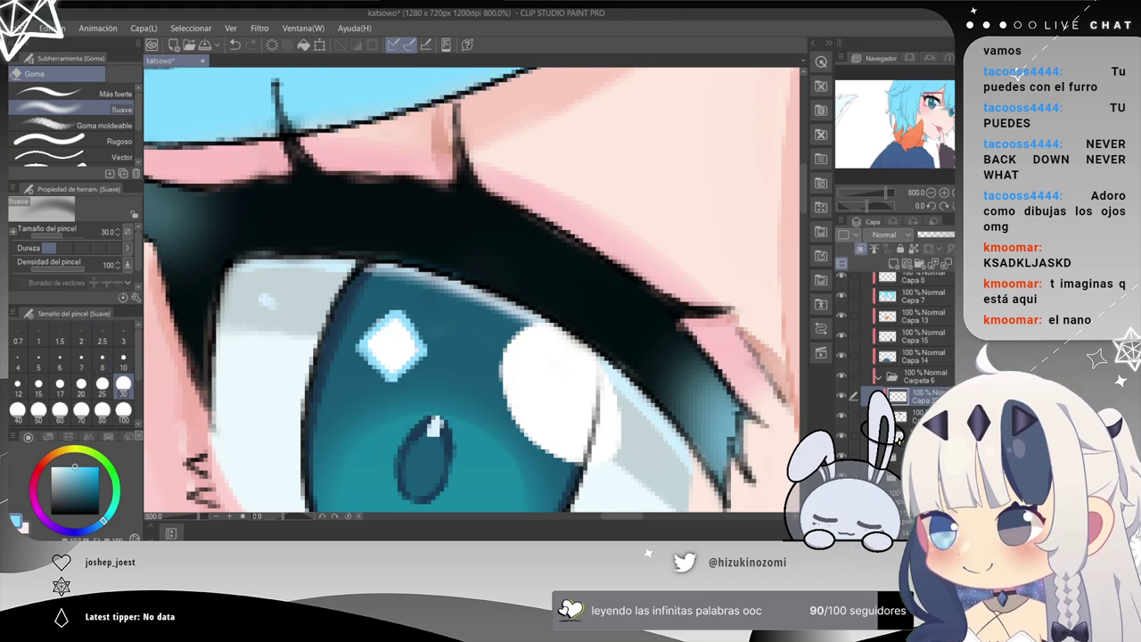
key(p)
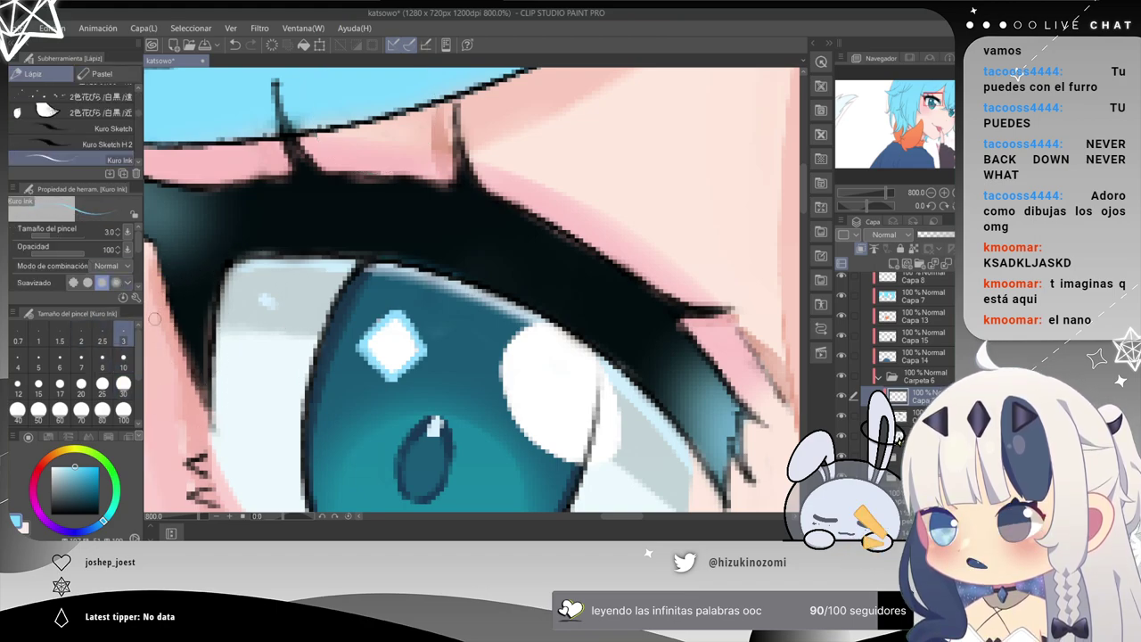
mouse_move(504, 265)
mouse_down()
mouse_move(486, 259)
mouse_move(501, 231)
mouse_up()
scroll(557, 310, down, 2)
scroll(568, 338, up, 1)
scroll(576, 362, up, 2)
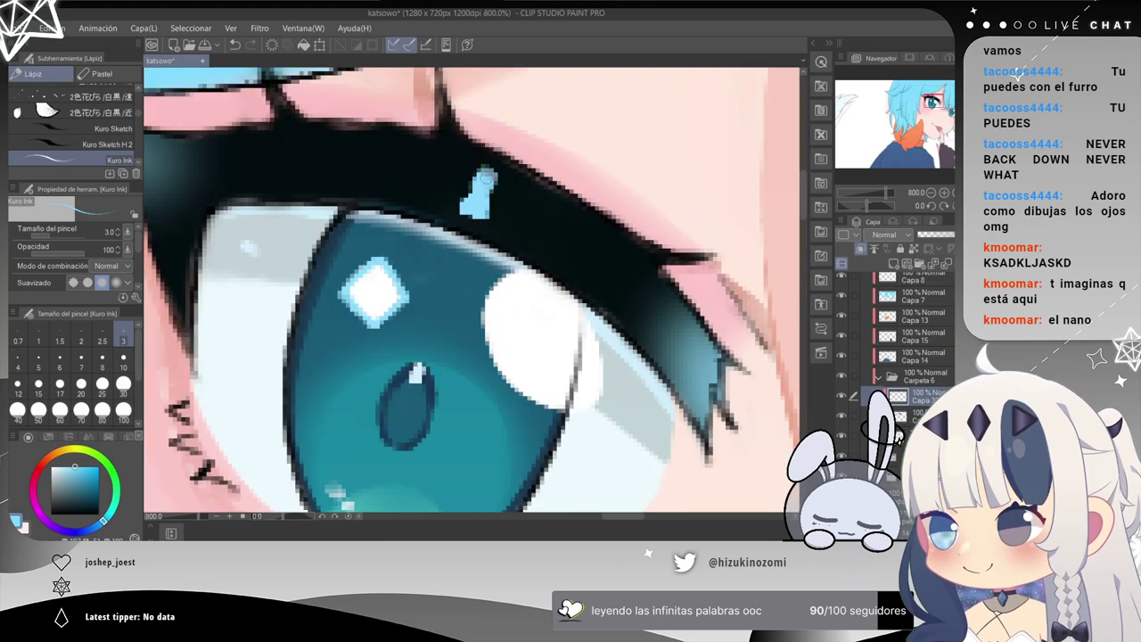
mouse_move(562, 240)
mouse_down()
mouse_move(521, 218)
mouse_move(564, 239)
mouse_up()
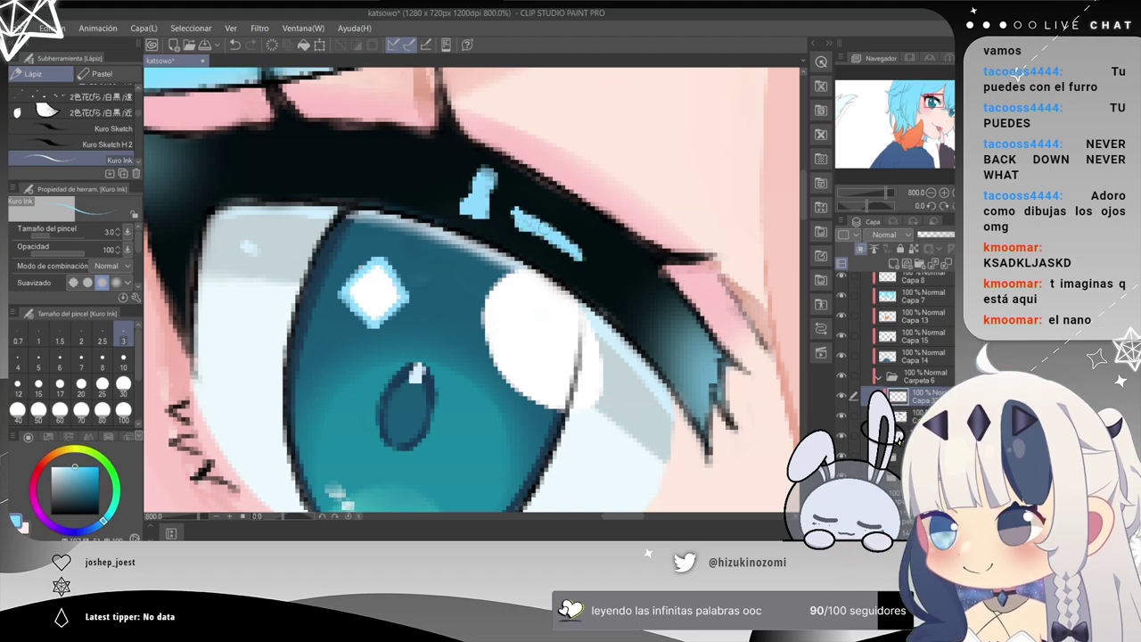
key(ctrl+z)
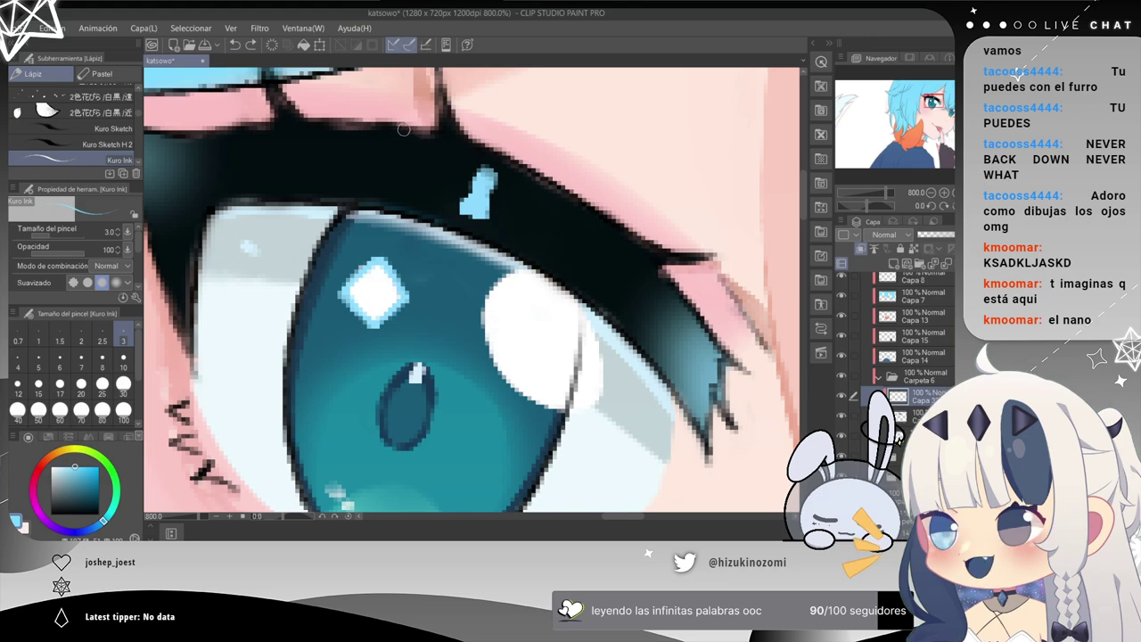
Paint light-blue accents along the upper edge of the eyelash and short curved strokes rising from its lower edge.
drag(429, 142, 382, 130)
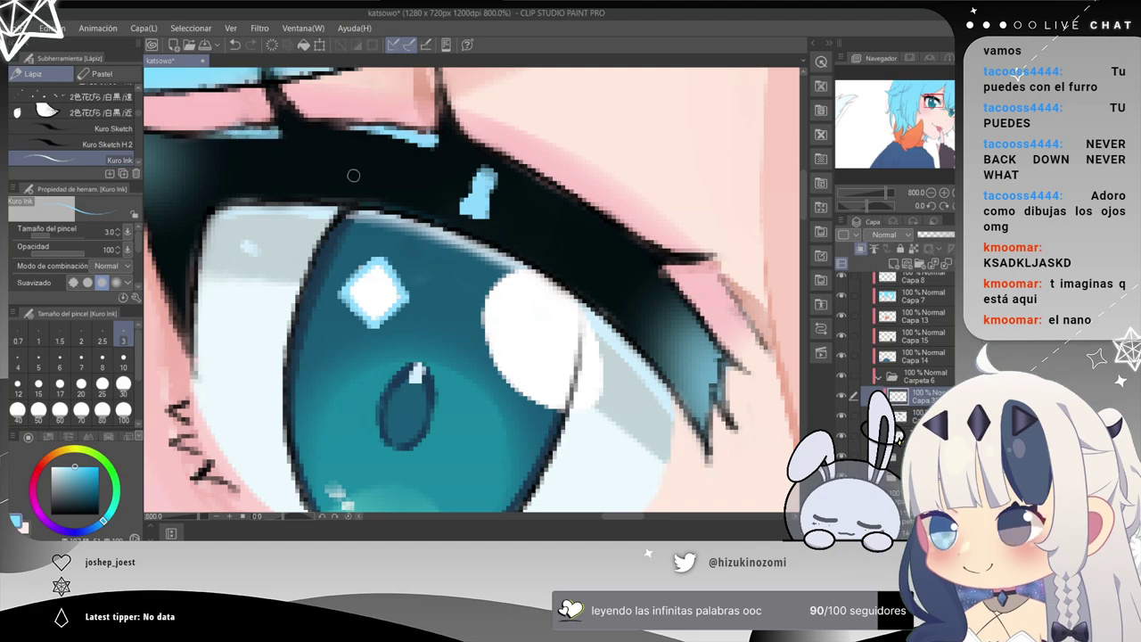
drag(337, 204, 308, 171)
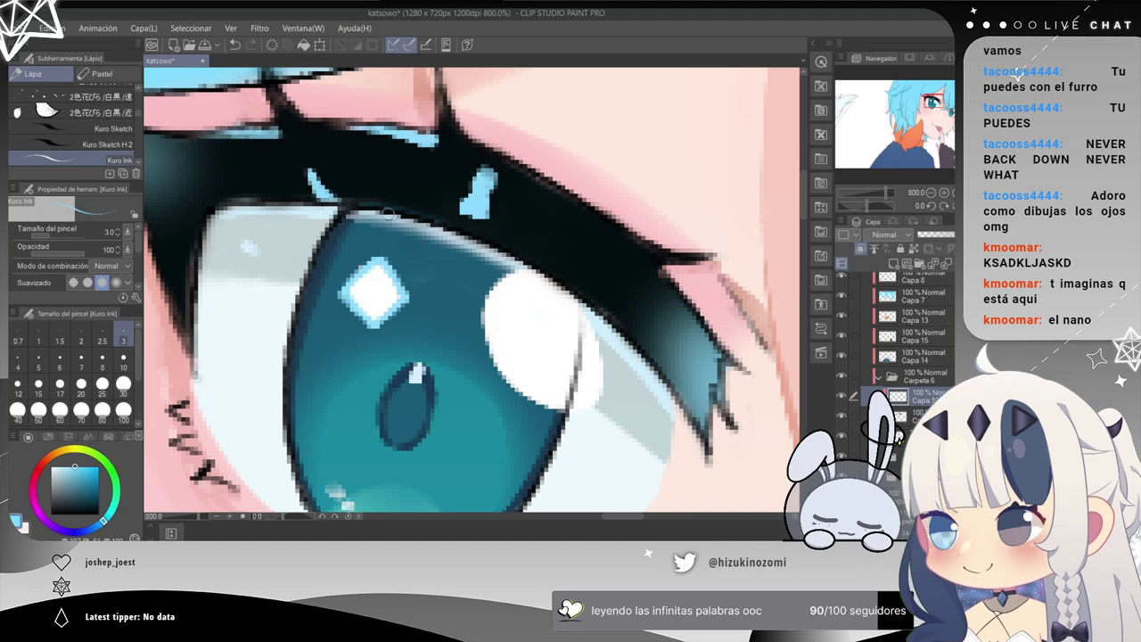
drag(455, 191, 477, 241)
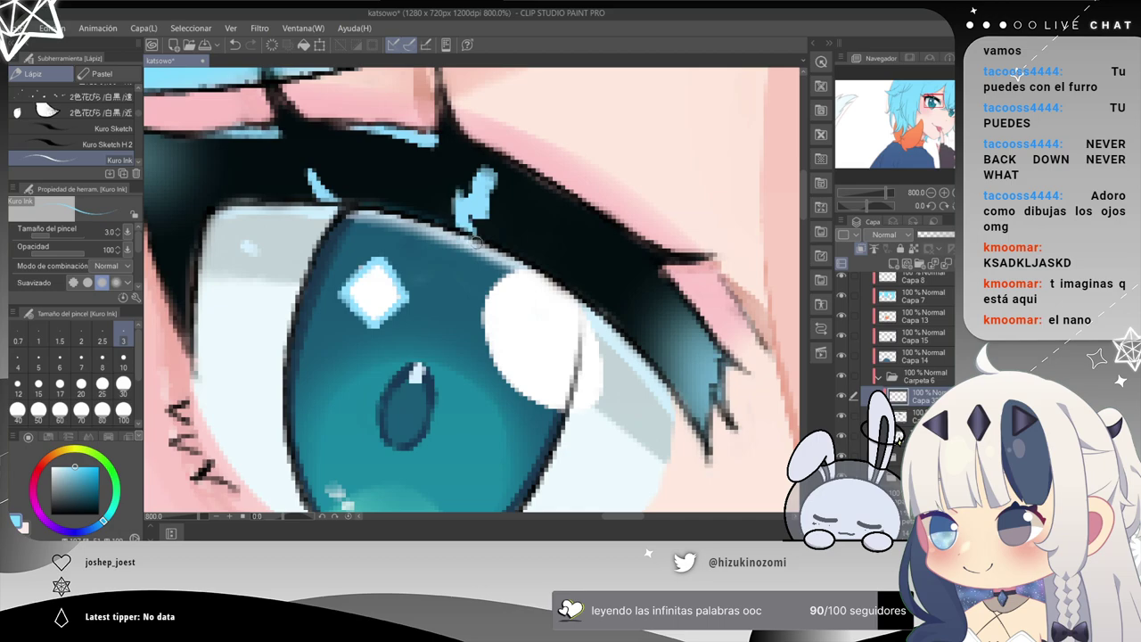
Trim the middle highlight into a thin curved stroke and add small light-blue strokes near the lash's inner corner.
scroll(589, 259, down, 5)
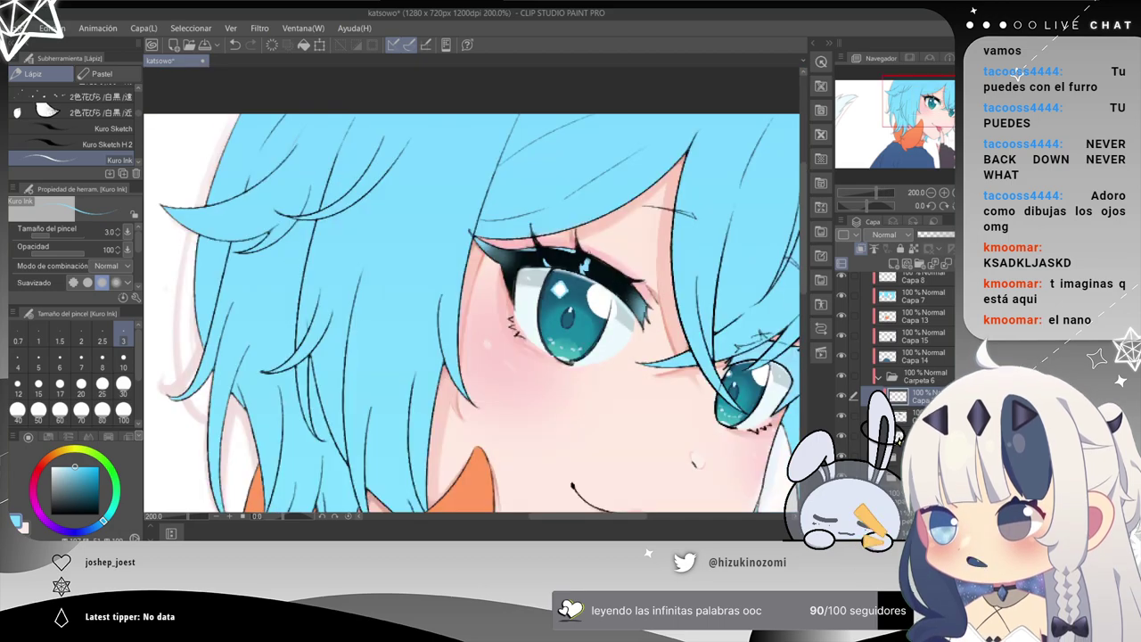
scroll(590, 256, up, 5)
drag(702, 313, 538, 240)
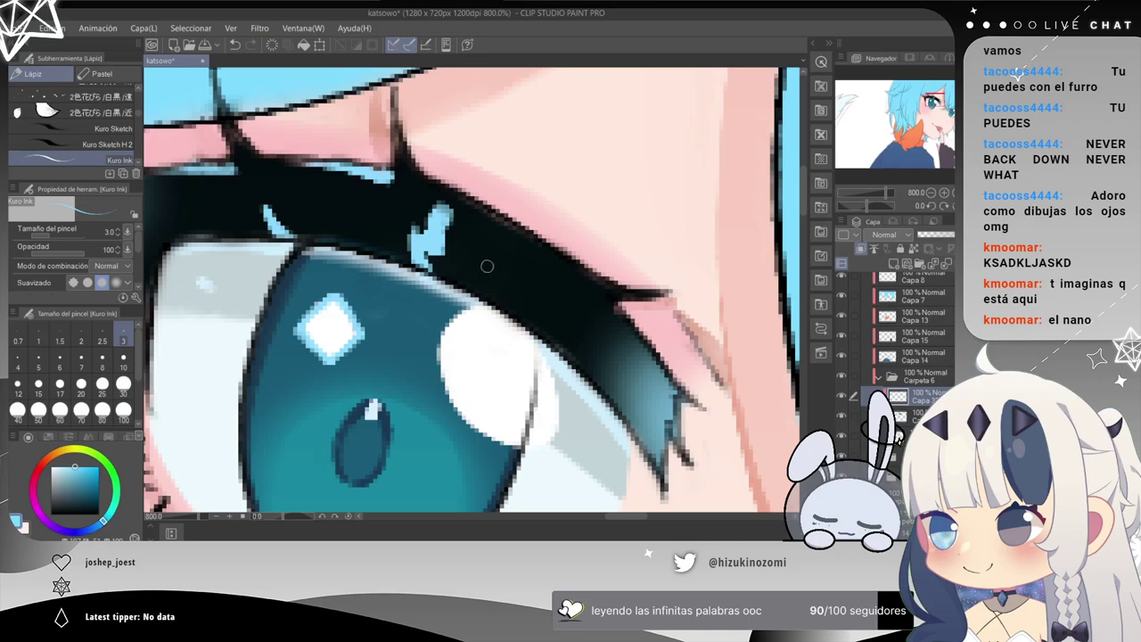
mouse_move(444, 223)
mouse_down()
mouse_move(430, 256)
mouse_move(467, 250)
mouse_move(437, 272)
mouse_up()
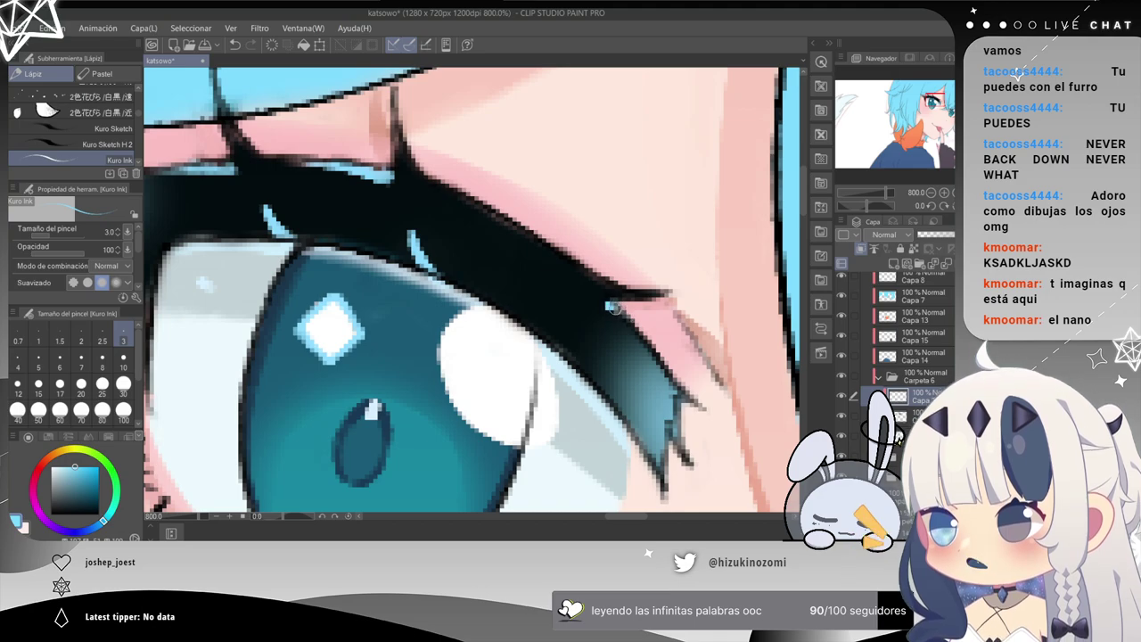
drag(520, 320, 572, 314)
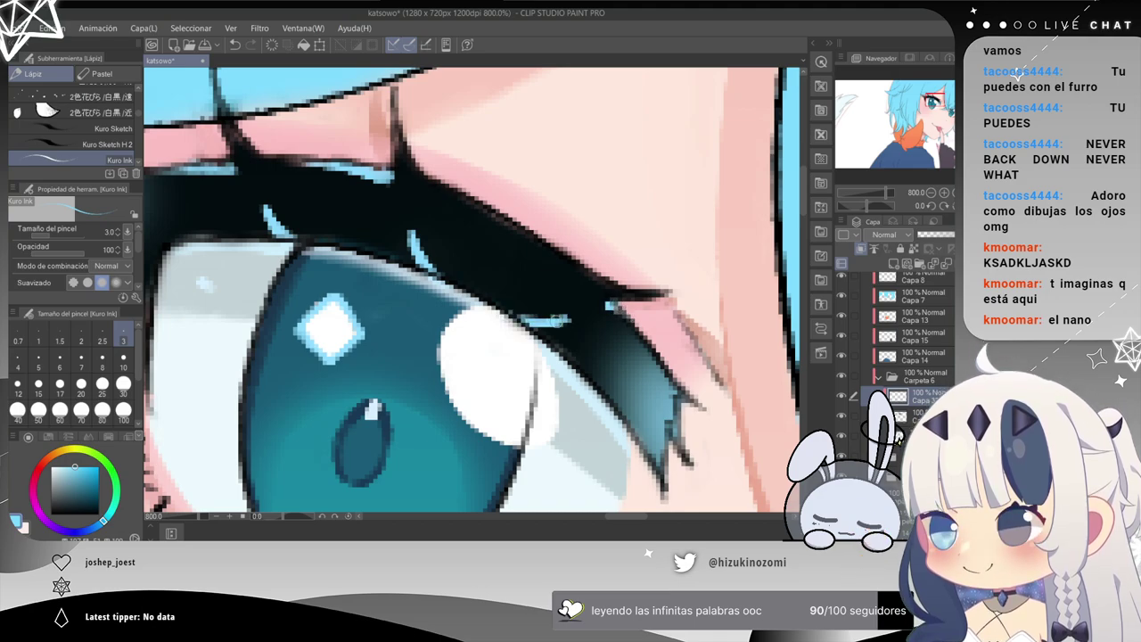
Try reworking the light-blue stroke near the eyelash's inner corner, and undo the attempt.
scroll(575, 312, down, 4)
scroll(556, 303, up, 4)
key(ctrl+z)
mouse_move(561, 334)
mouse_down()
mouse_move(613, 317)
mouse_move(524, 329)
mouse_move(569, 337)
mouse_up()
key(ctrl+z)
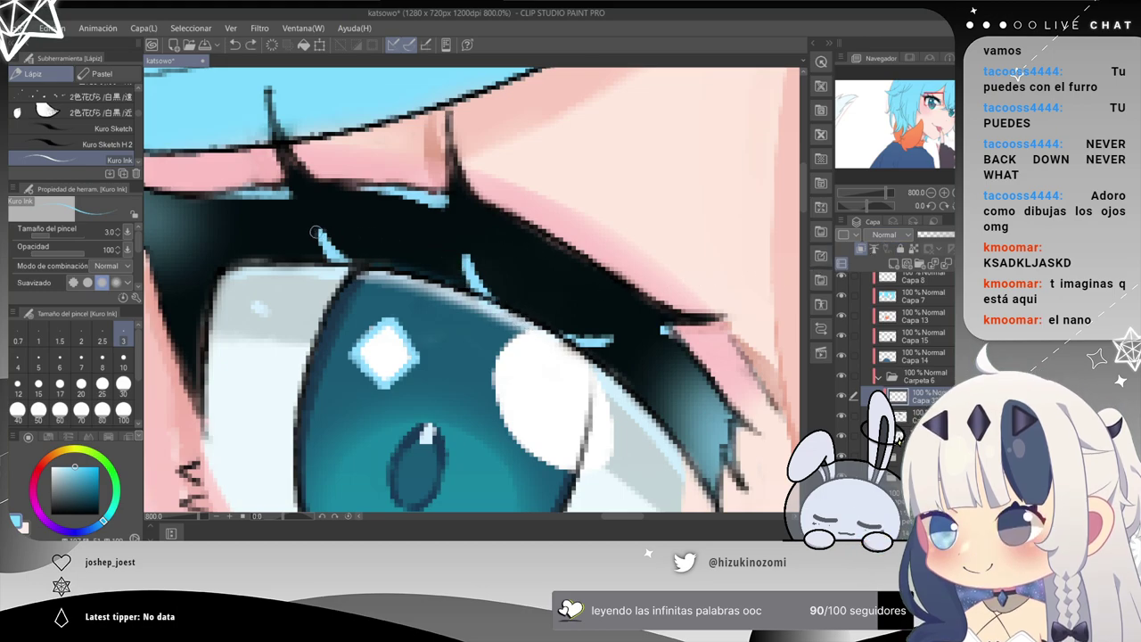
Add a curved light-blue stroke near the lash's outer corner and trace a thin rim along the eyelash's lower edge.
drag(316, 232, 514, 263)
drag(389, 235, 455, 257)
key(ctrl+z)
mouse_move(391, 234)
mouse_down()
mouse_move(437, 256)
mouse_move(418, 224)
mouse_up()
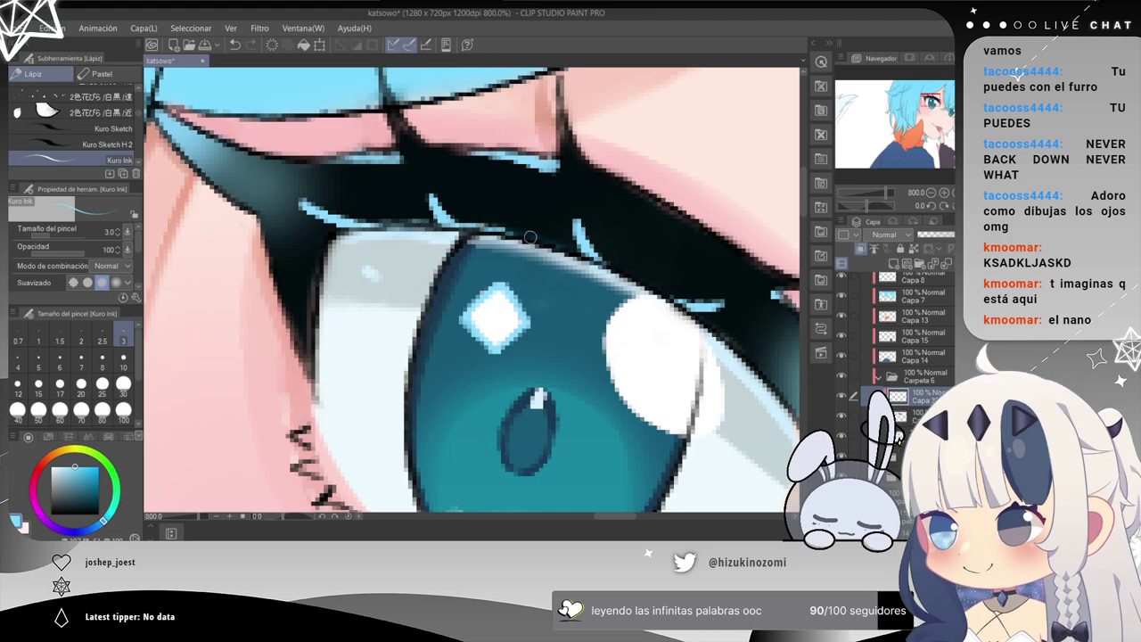
drag(627, 263, 469, 173)
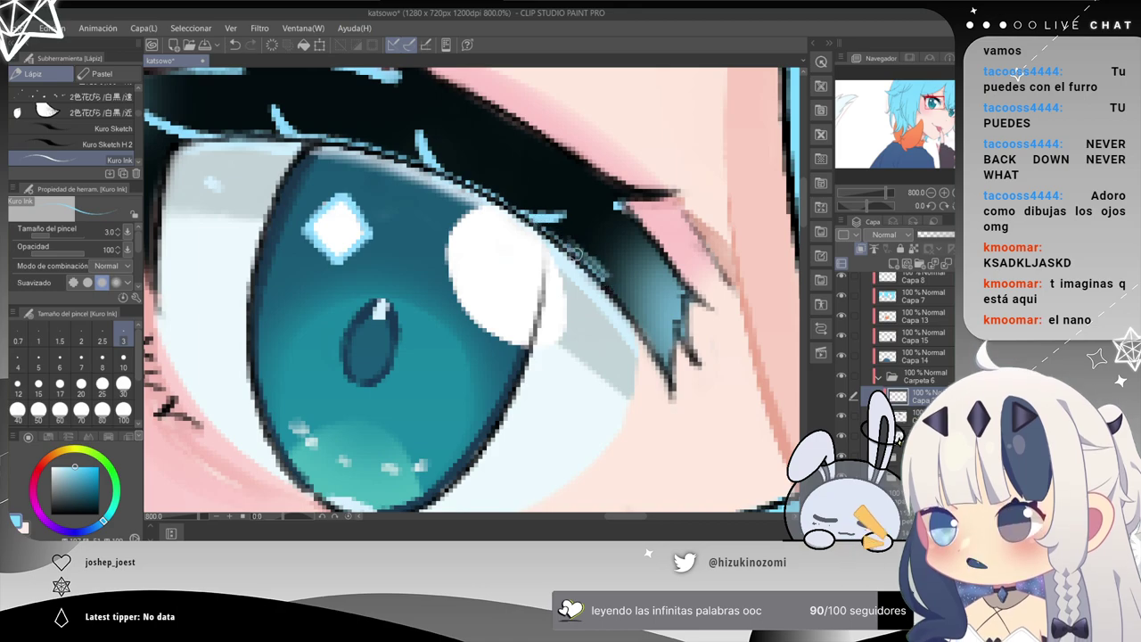
Paint a small light-blue highlight mark inside the inner half of the upper eyelash.
mouse_move(460, 159)
mouse_down()
mouse_move(513, 284)
mouse_move(545, 275)
mouse_up()
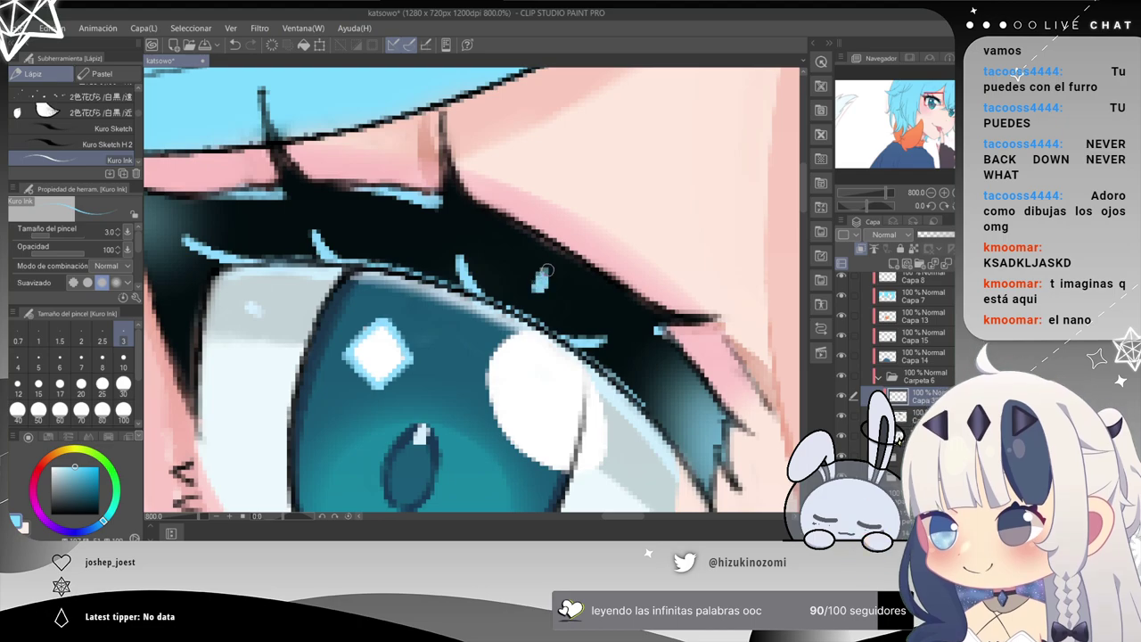
scroll(546, 270, down, 4)
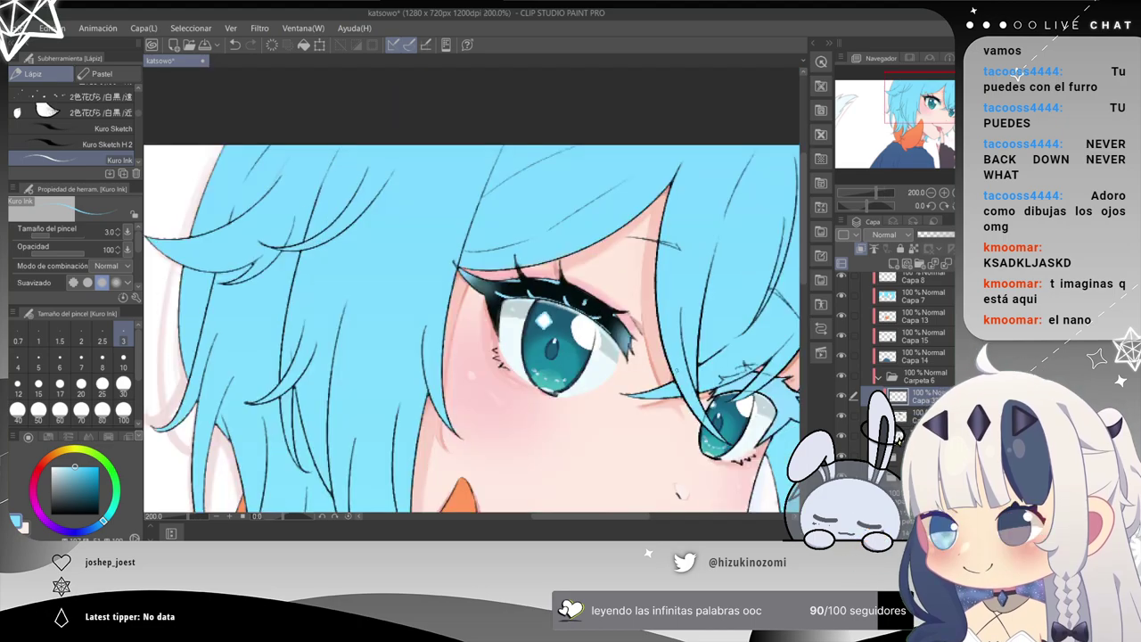
scroll(676, 371, up, 2)
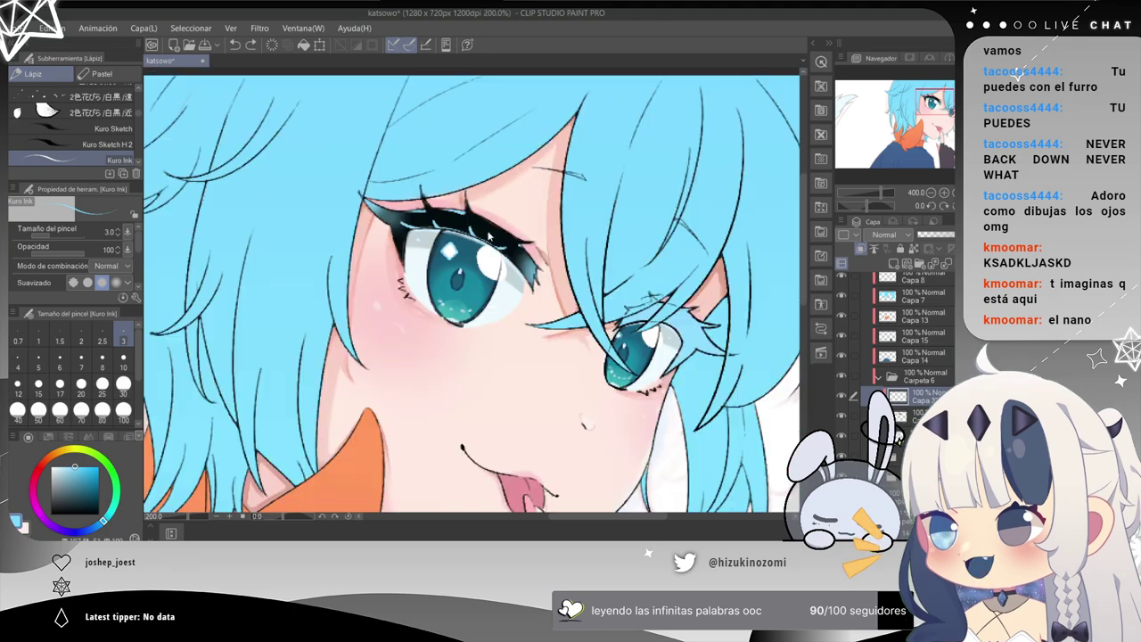
scroll(489, 230, up, 2)
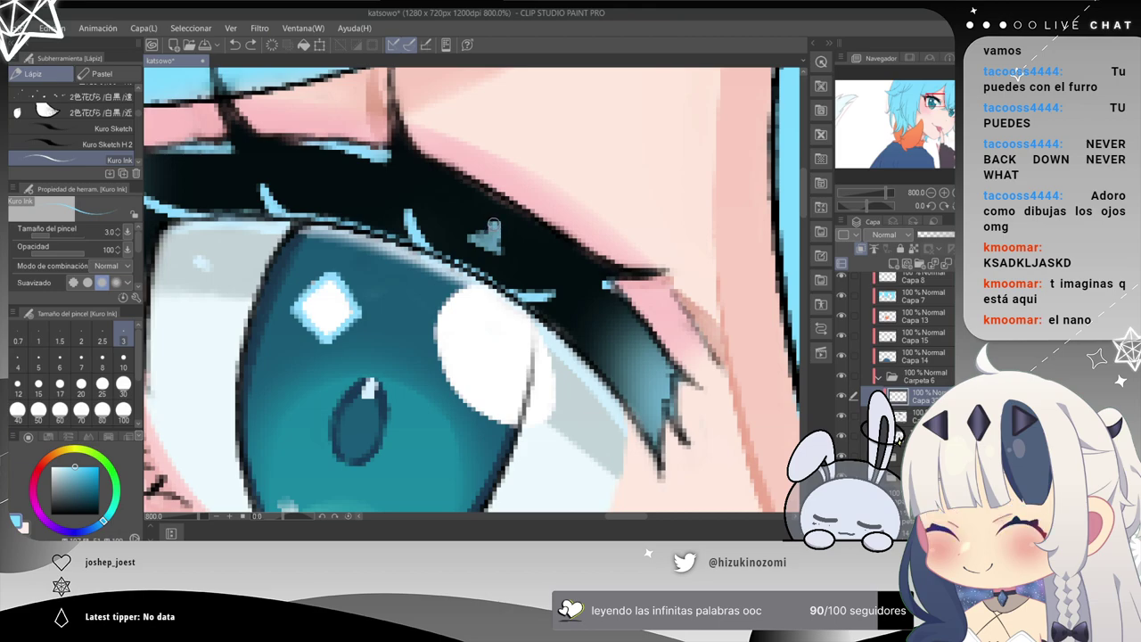
Lower the opacity of the eyelash highlight layer to 25%.
scroll(523, 240, down, 4)
scroll(500, 294, up, 2)
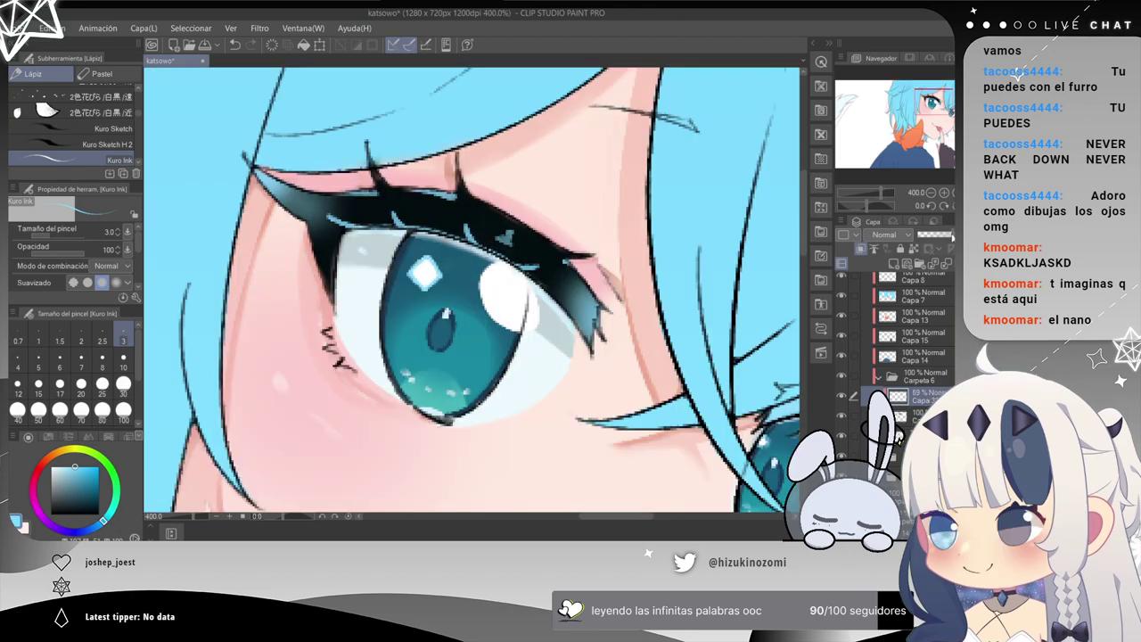
drag(952, 235, 931, 234)
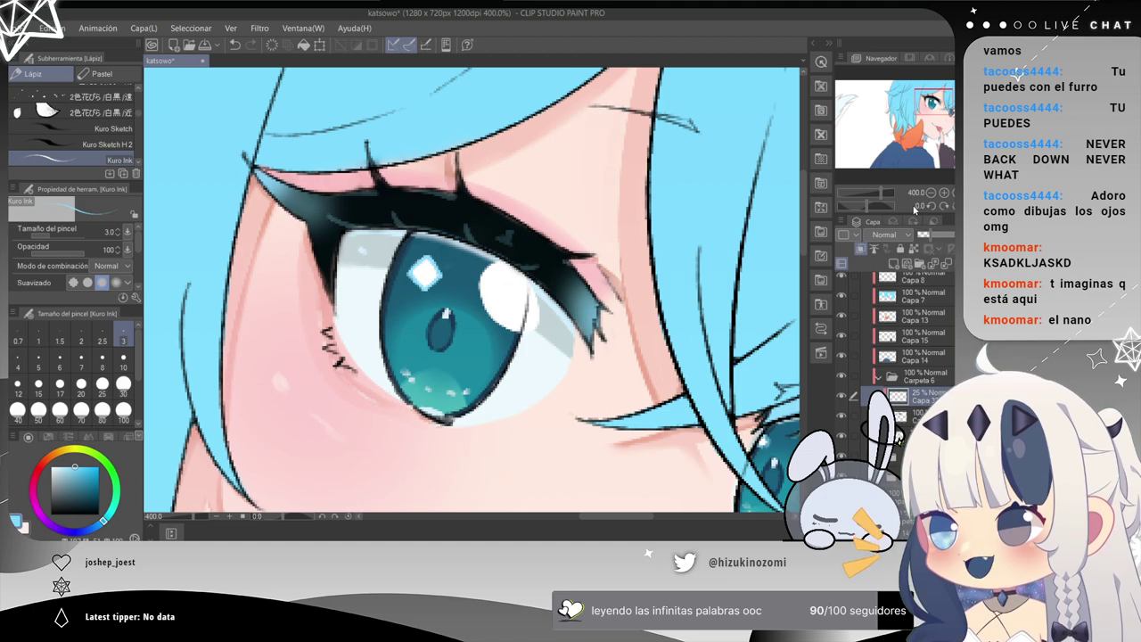
Soften the highlight strokes along the upper eyelash with the soft eraser at size 10.
scroll(537, 232, up, 3)
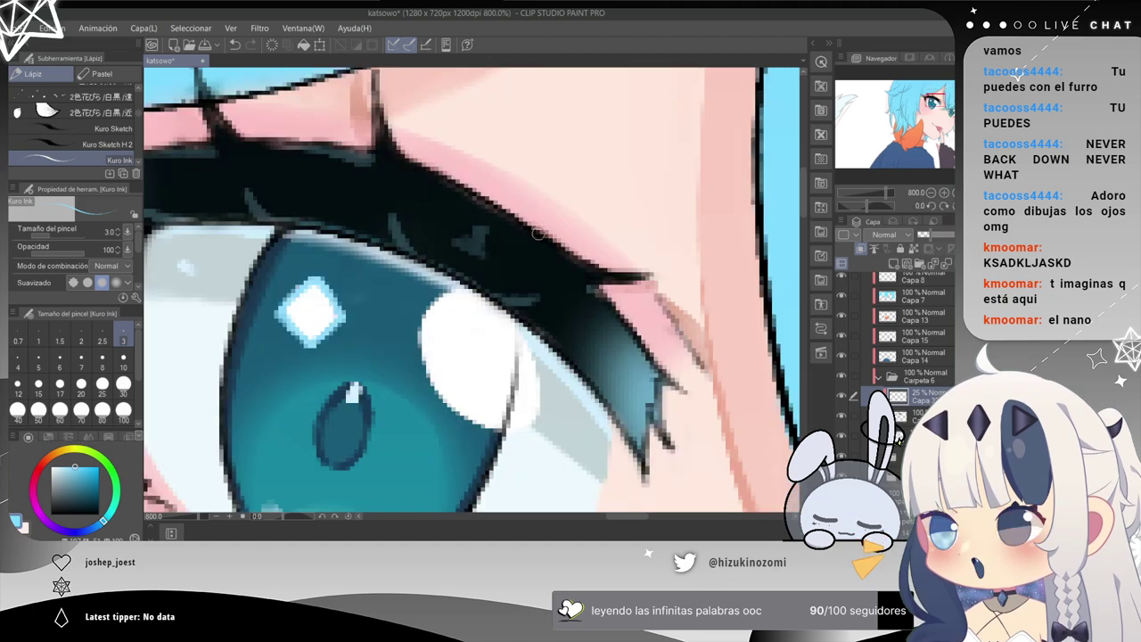
drag(316, 198, 568, 229)
drag(356, 206, 328, 216)
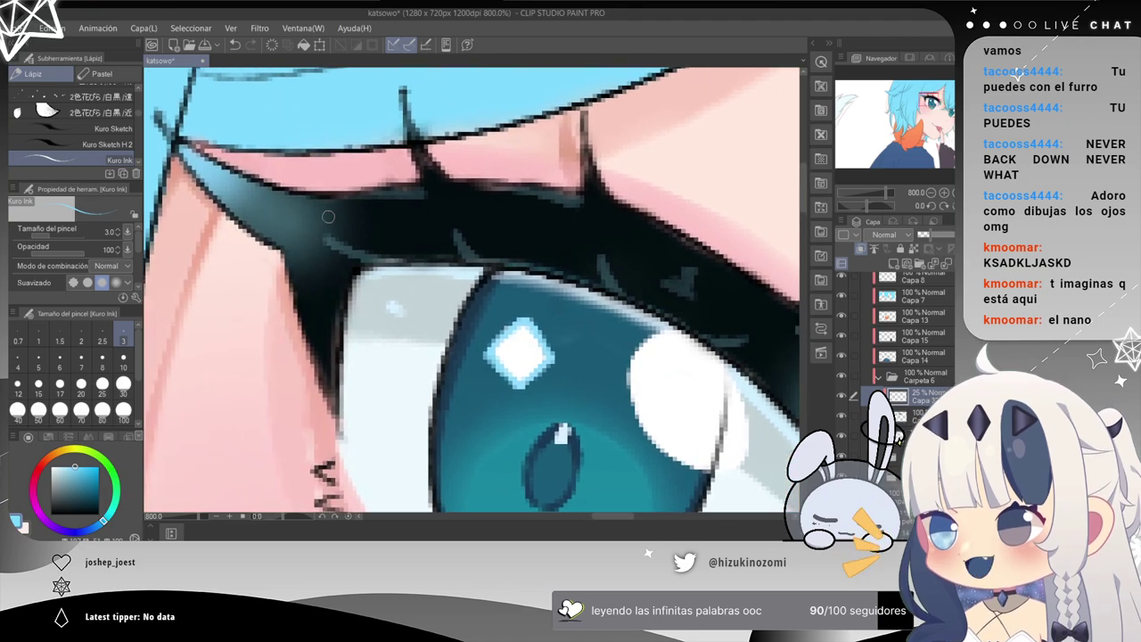
key(e)
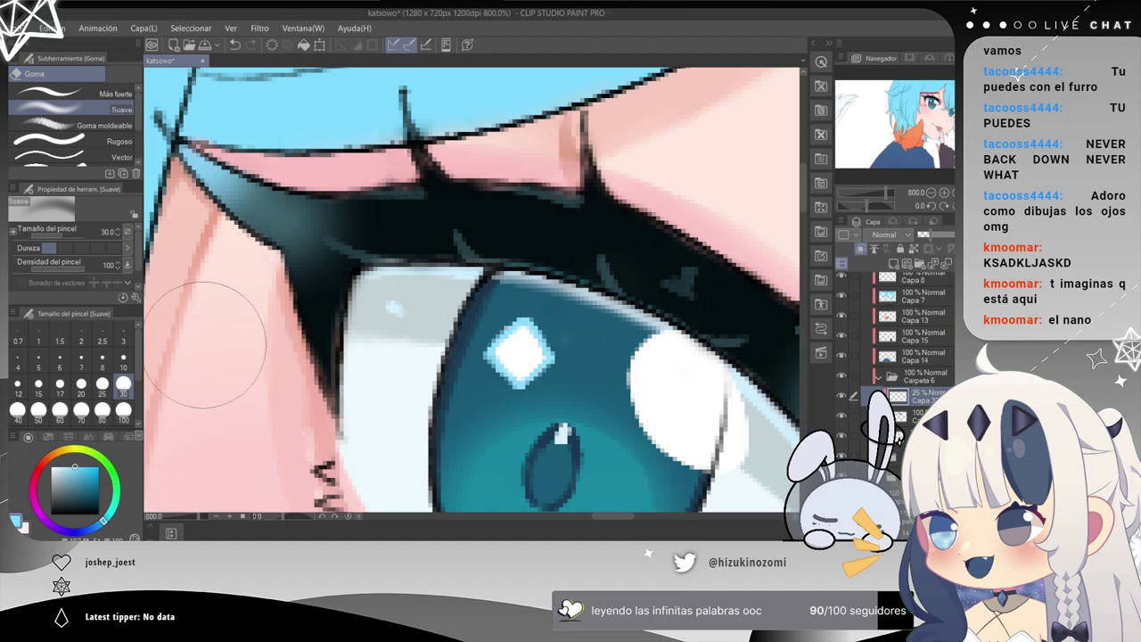
click(122, 366)
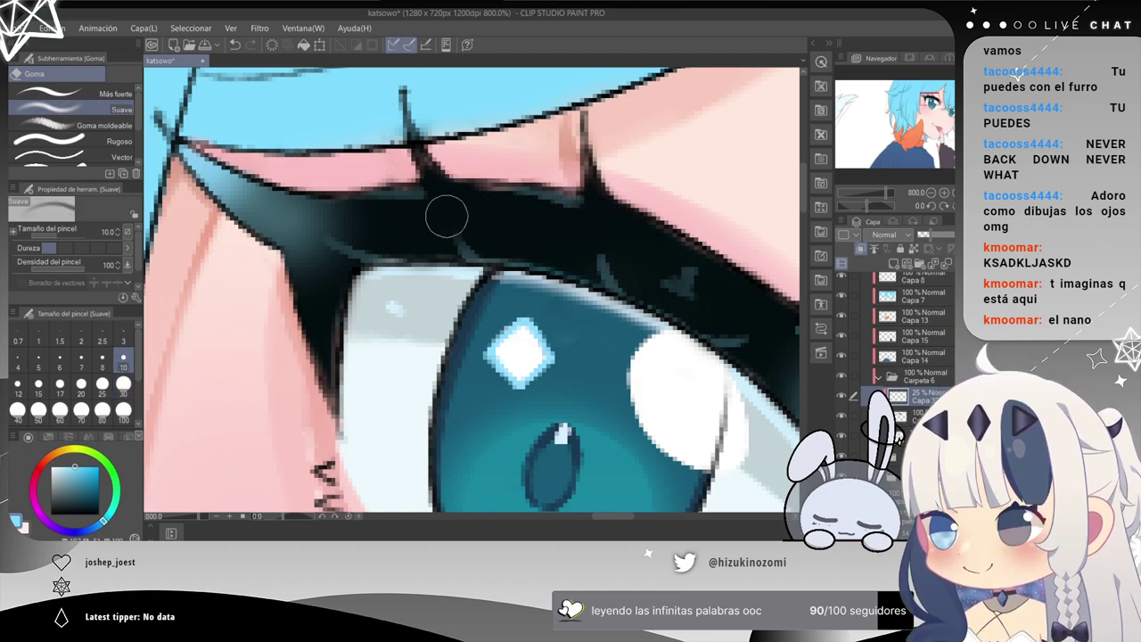
drag(603, 222, 444, 182)
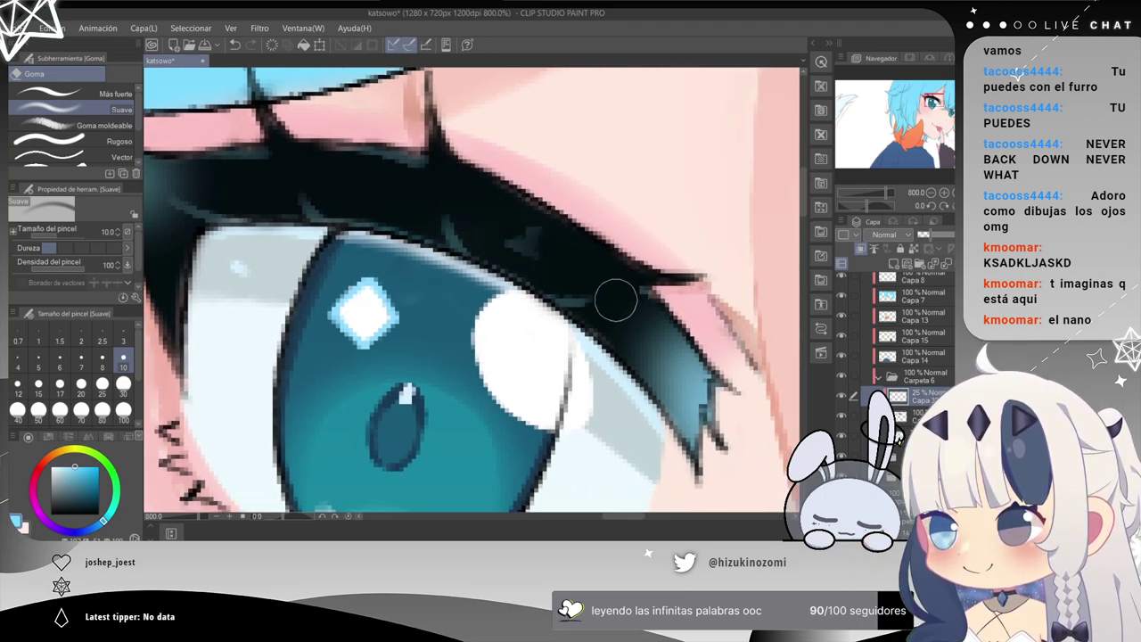
scroll(651, 339, down, 4)
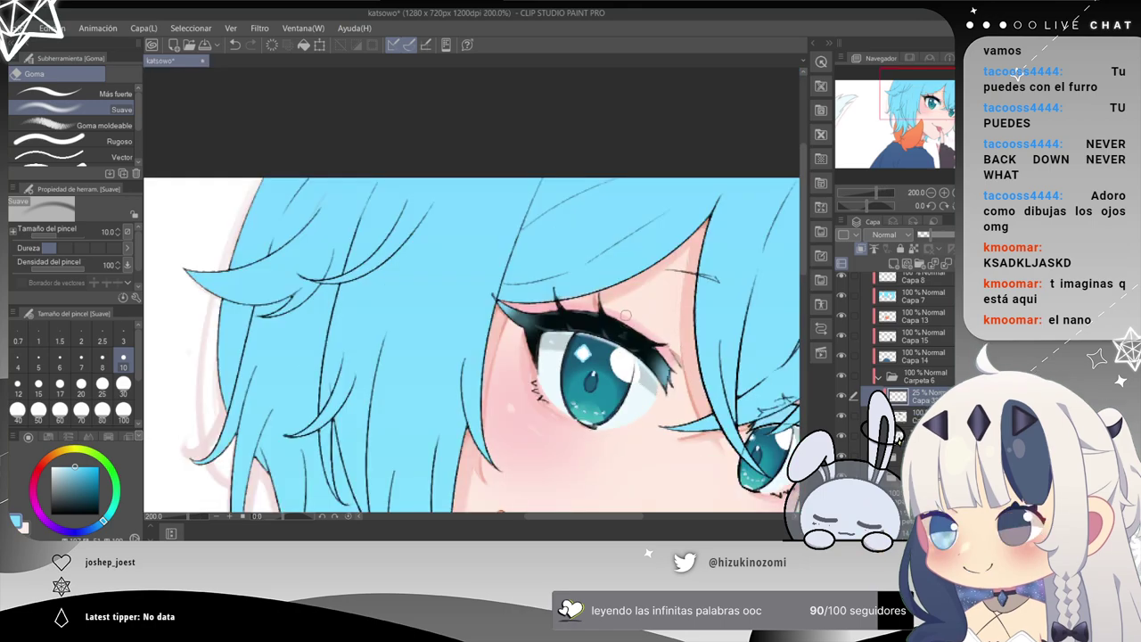
Try softening the outer half of the dark upper eyelash with the soft eraser at brush density 23.
scroll(626, 315, up, 3)
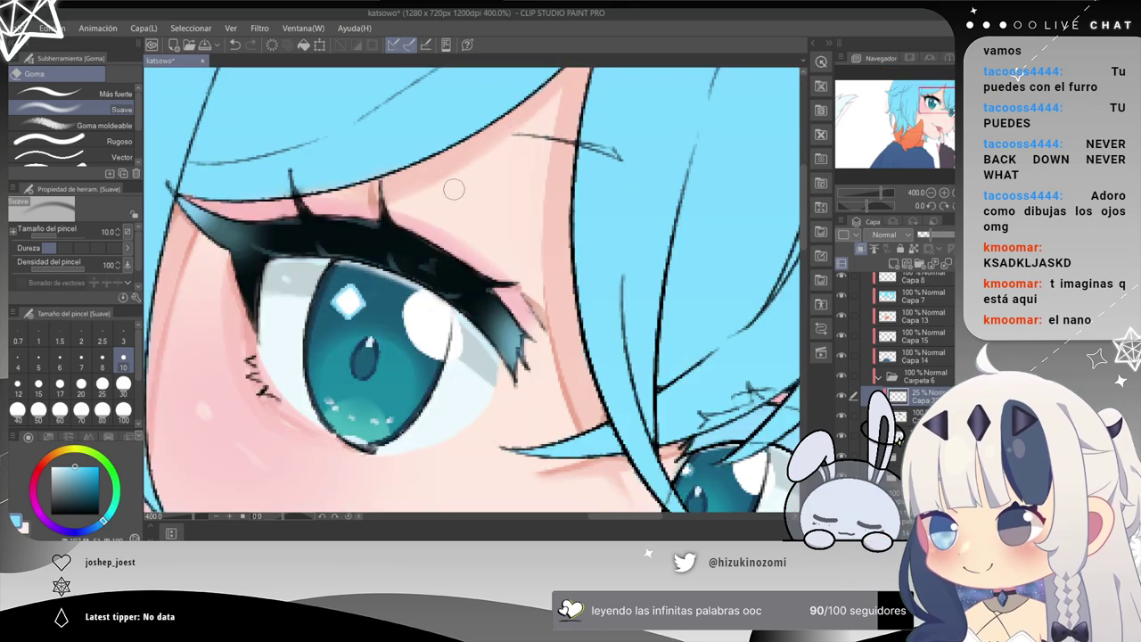
drag(489, 241, 581, 213)
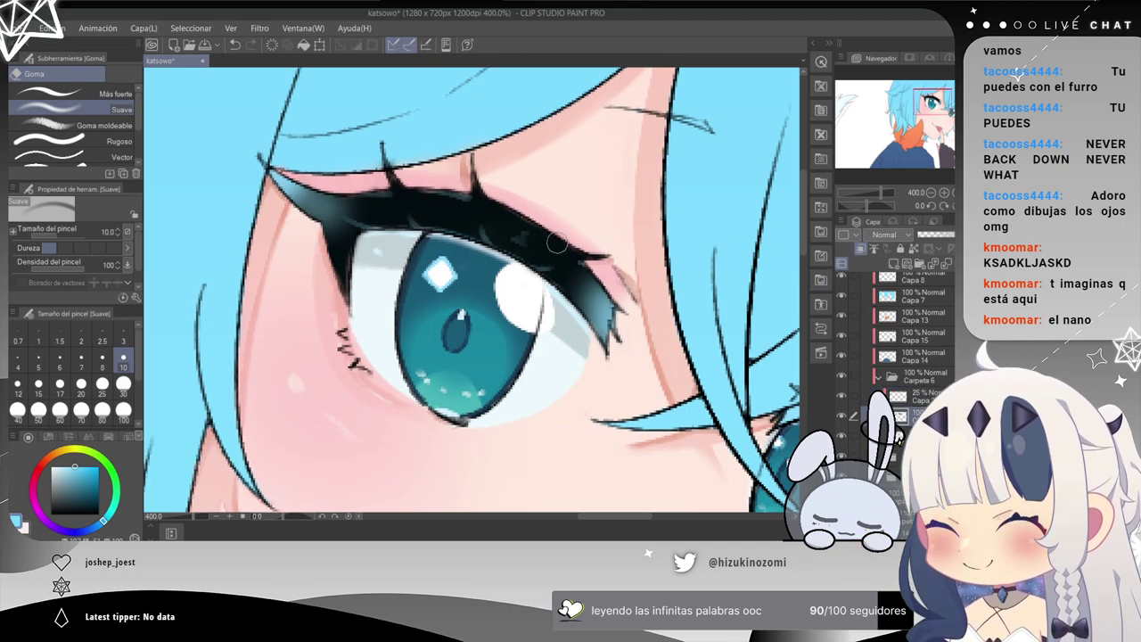
scroll(573, 268, up, 3)
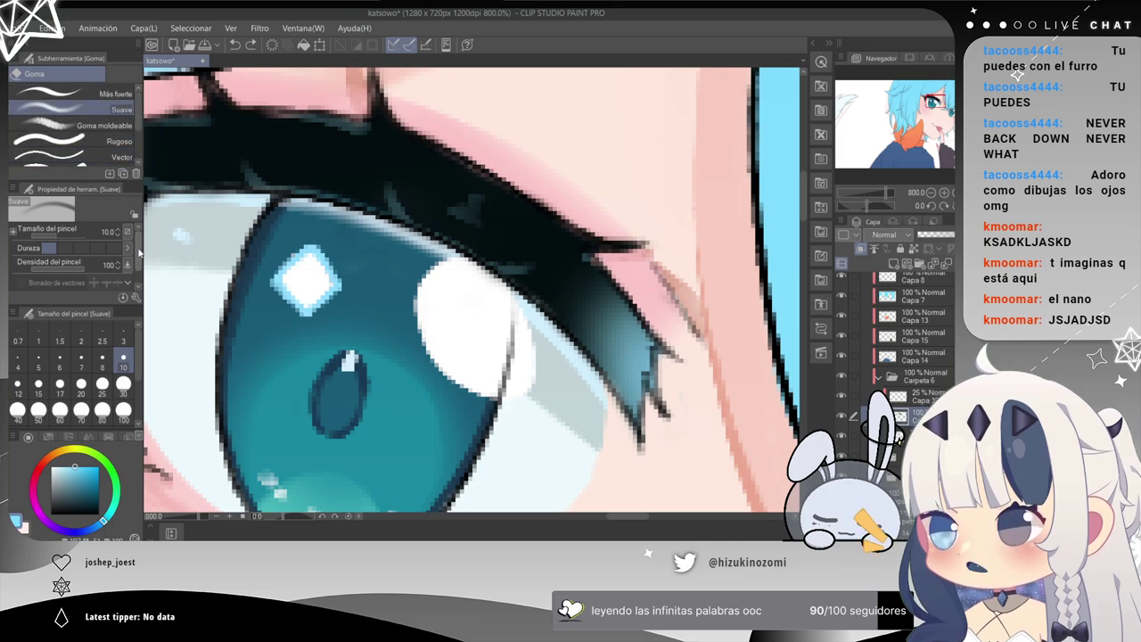
drag(141, 255, 144, 272)
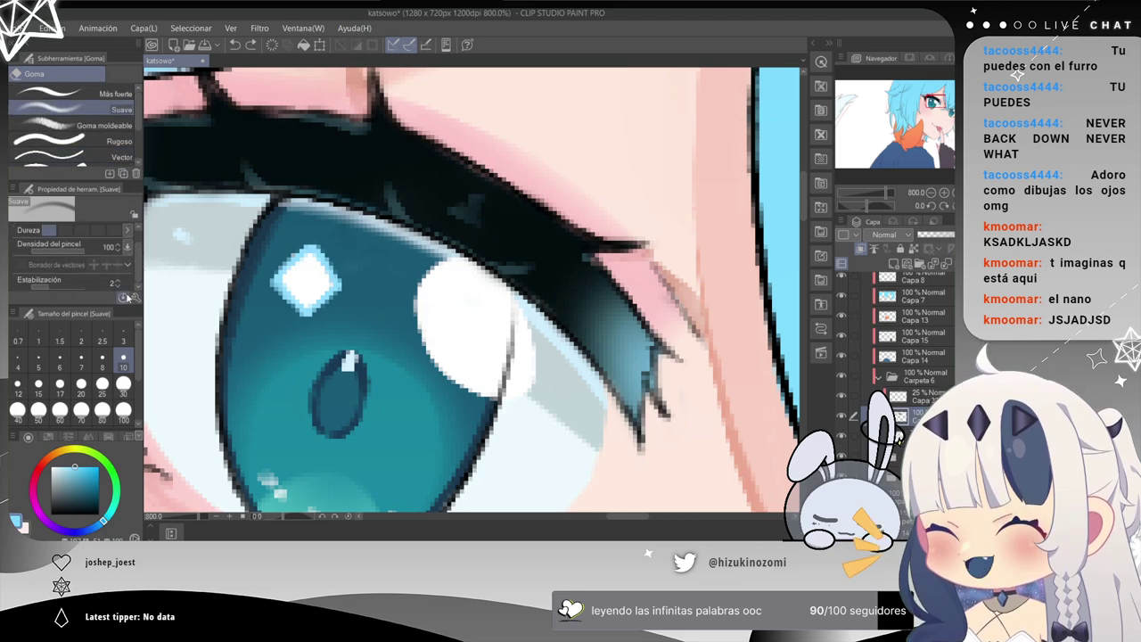
click(44, 255)
drag(455, 198, 532, 230)
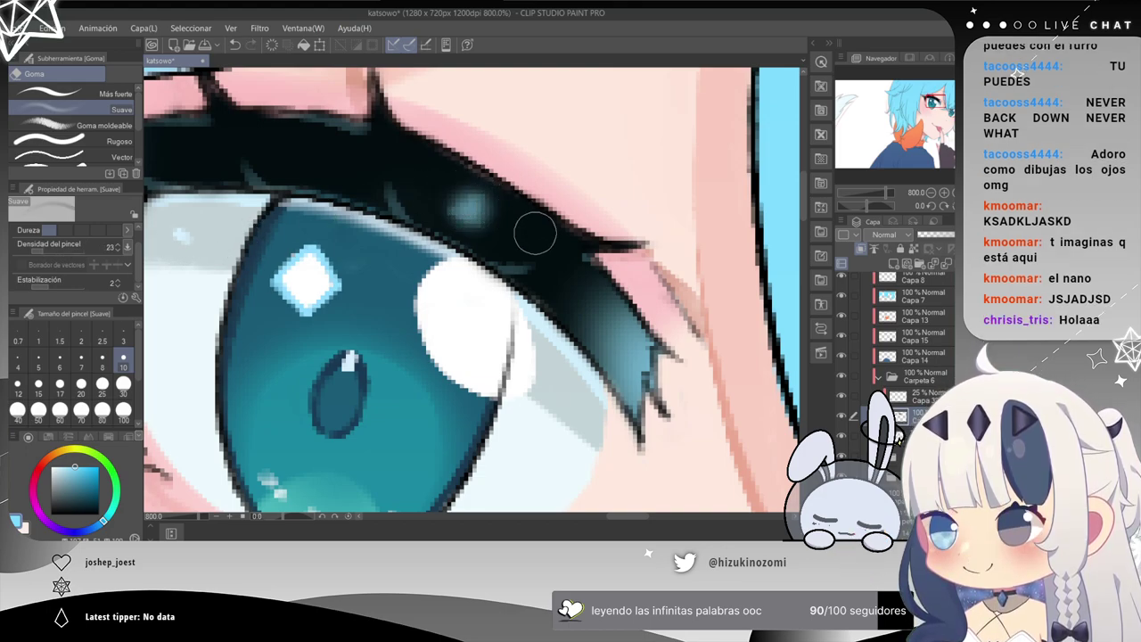
key(ctrl+z)
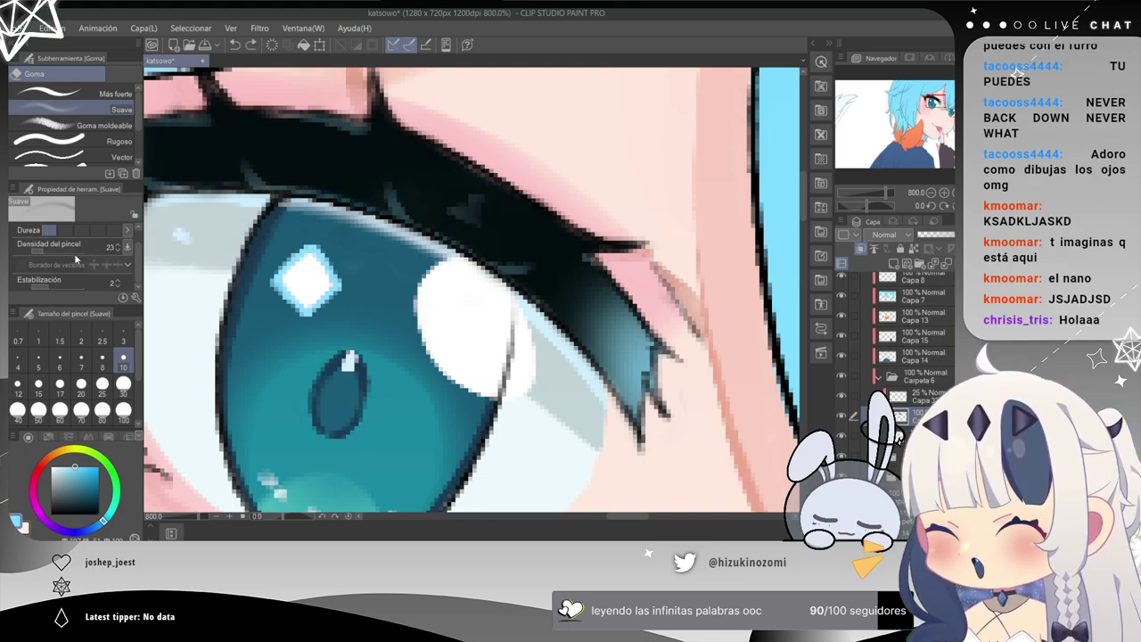
drag(80, 250, 103, 256)
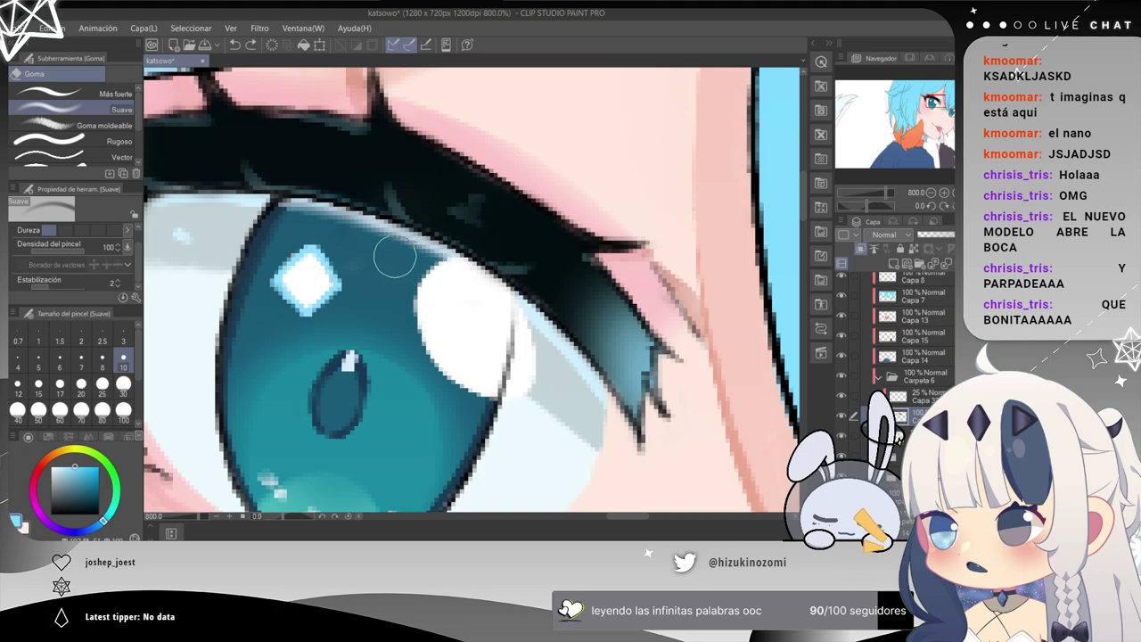
Paint over the blue gradients at both ends of the near eye's upper eyelash in near-black, using Kuro Ink at size 30.
scroll(395, 259, up, 2)
scroll(382, 249, down, 3)
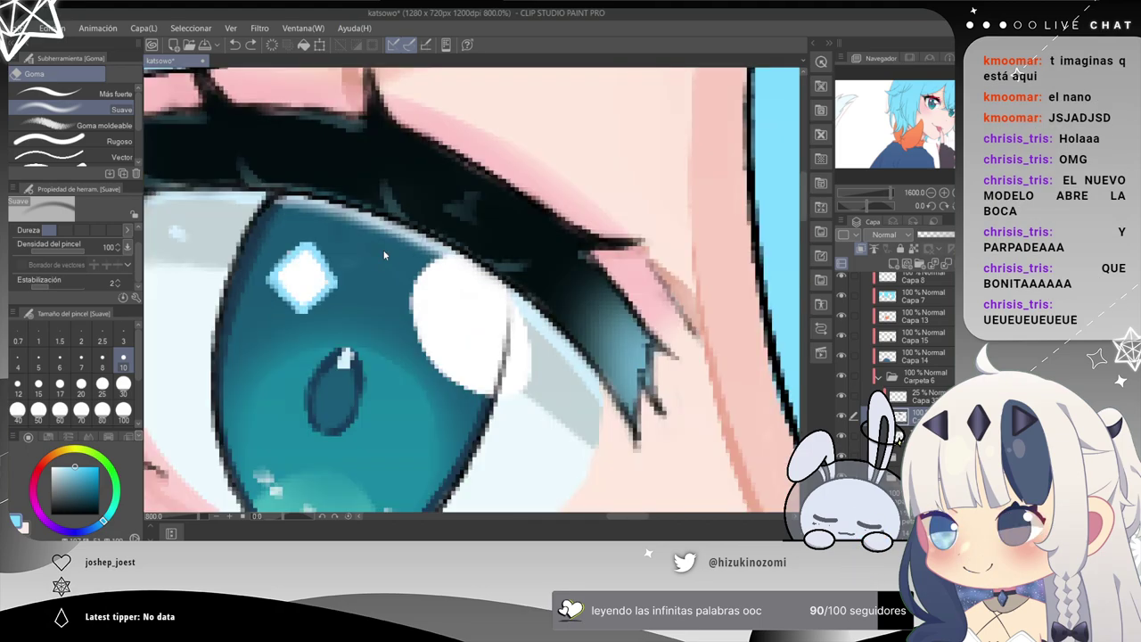
scroll(378, 248, up, 1)
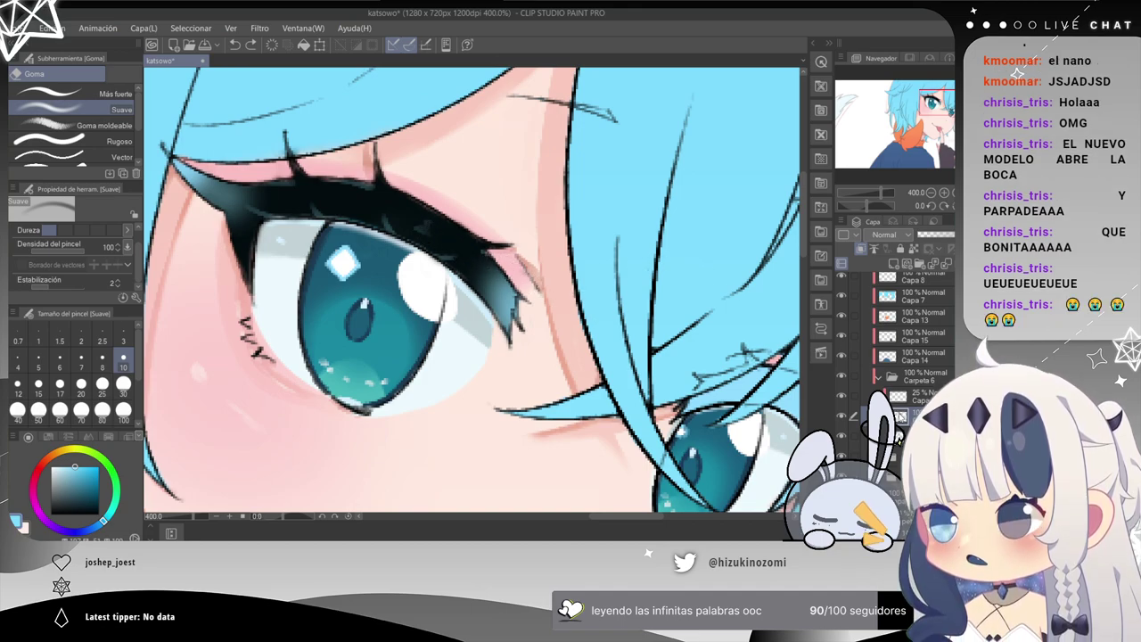
alt+click(374, 208)
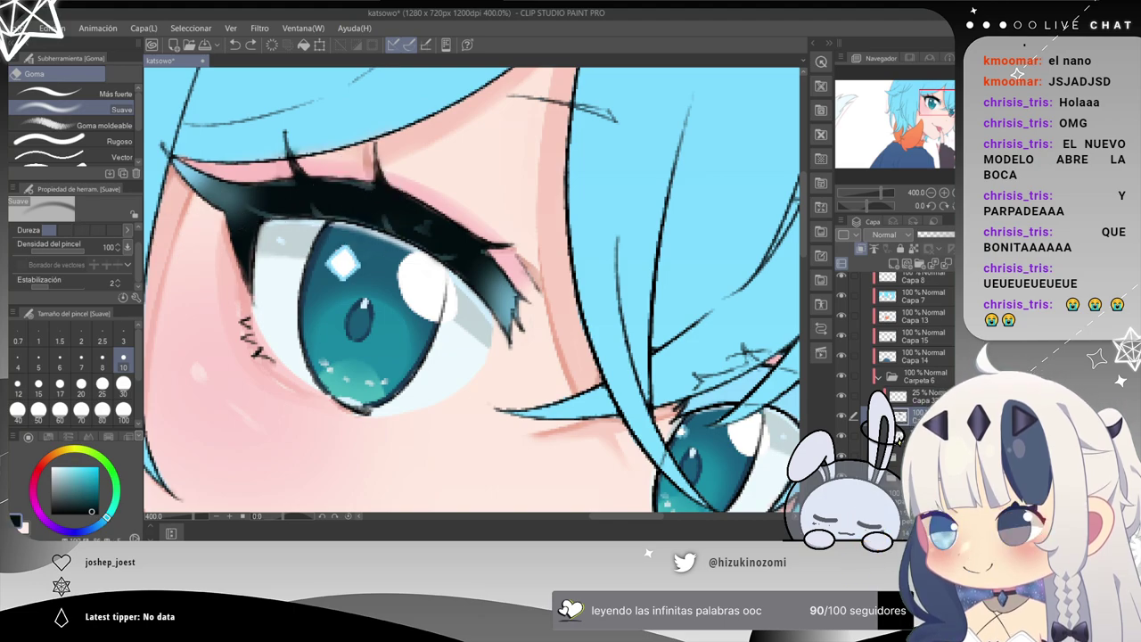
key(p)
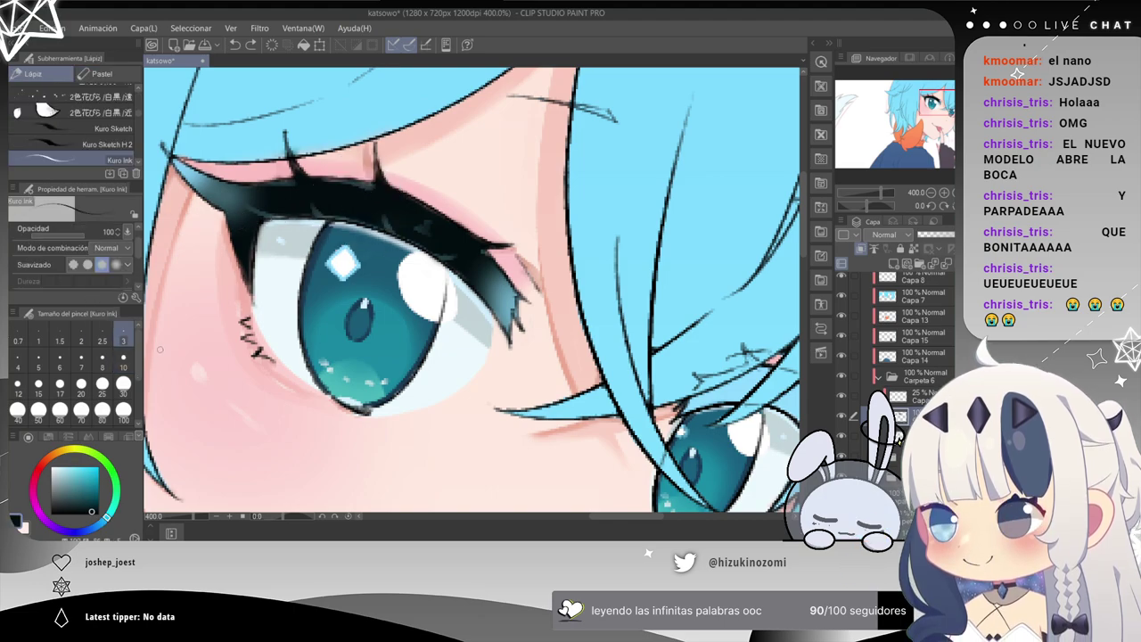
mouse_move(464, 255)
mouse_down()
mouse_move(505, 294)
mouse_move(500, 311)
mouse_up()
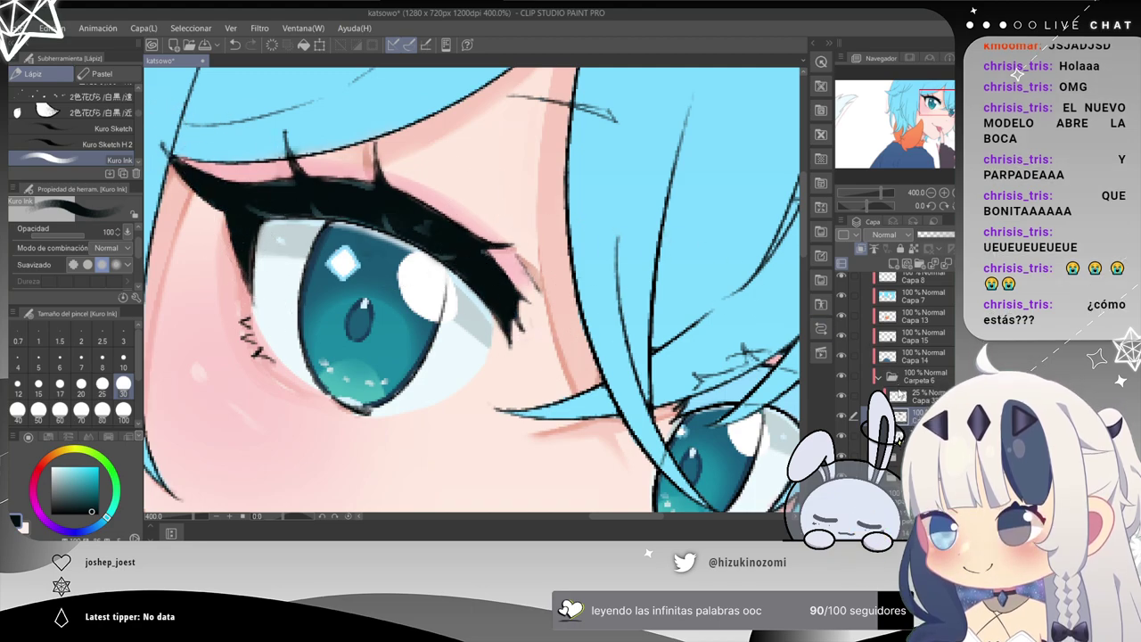
Tint both ends of the near eyelash with the hair's light blue on the 25% layer, using the Soft airbrush at size 30.
click(898, 394)
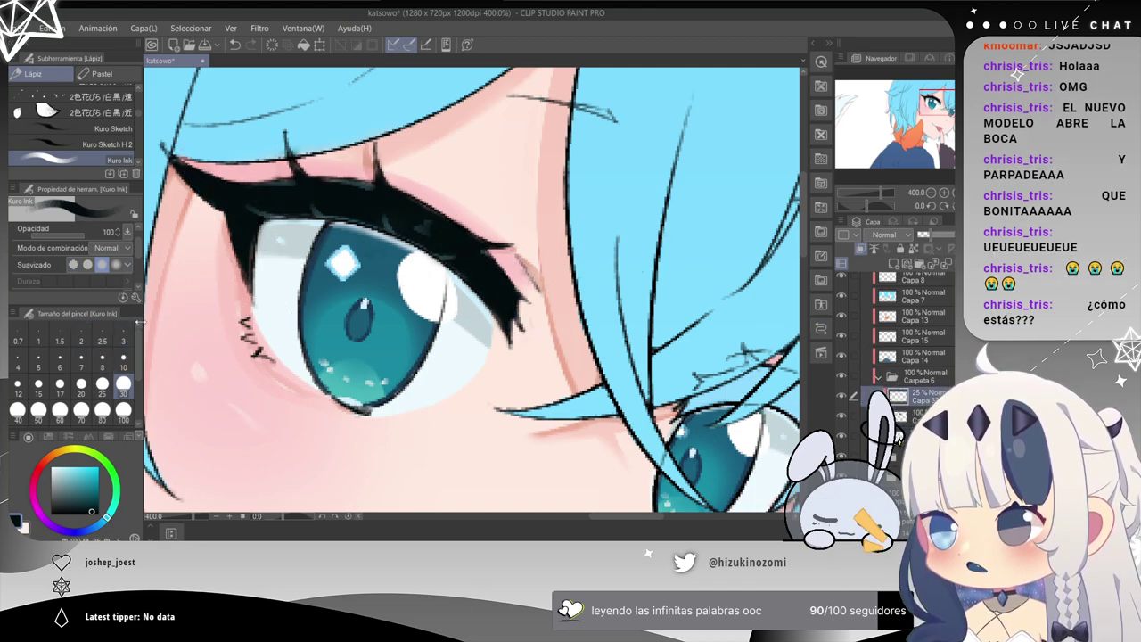
alt+click(328, 114)
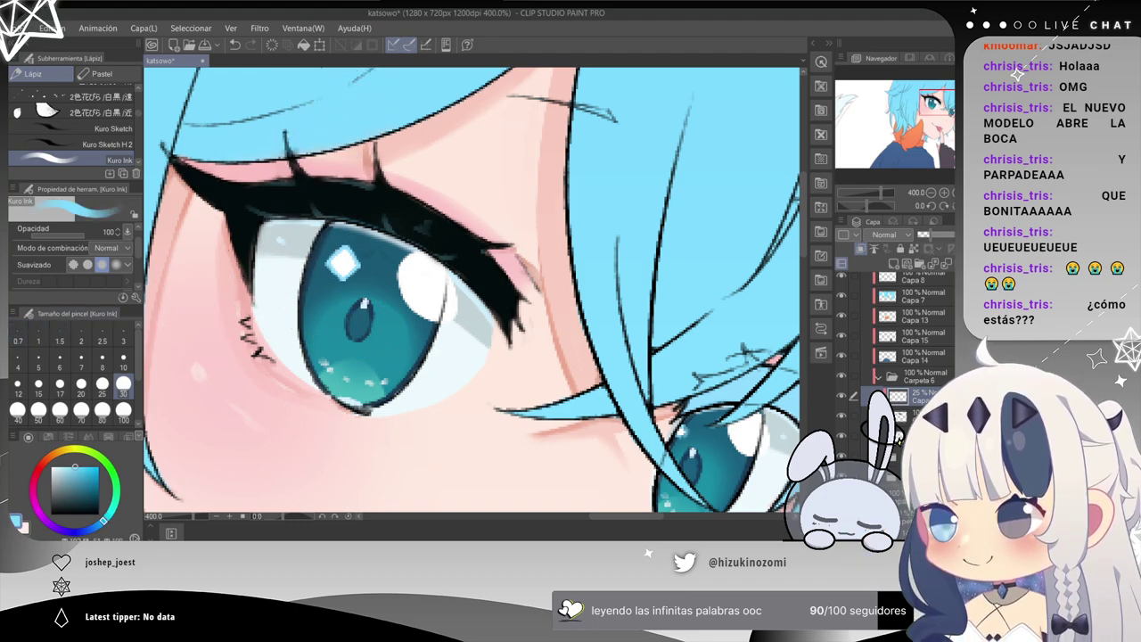
key(b)
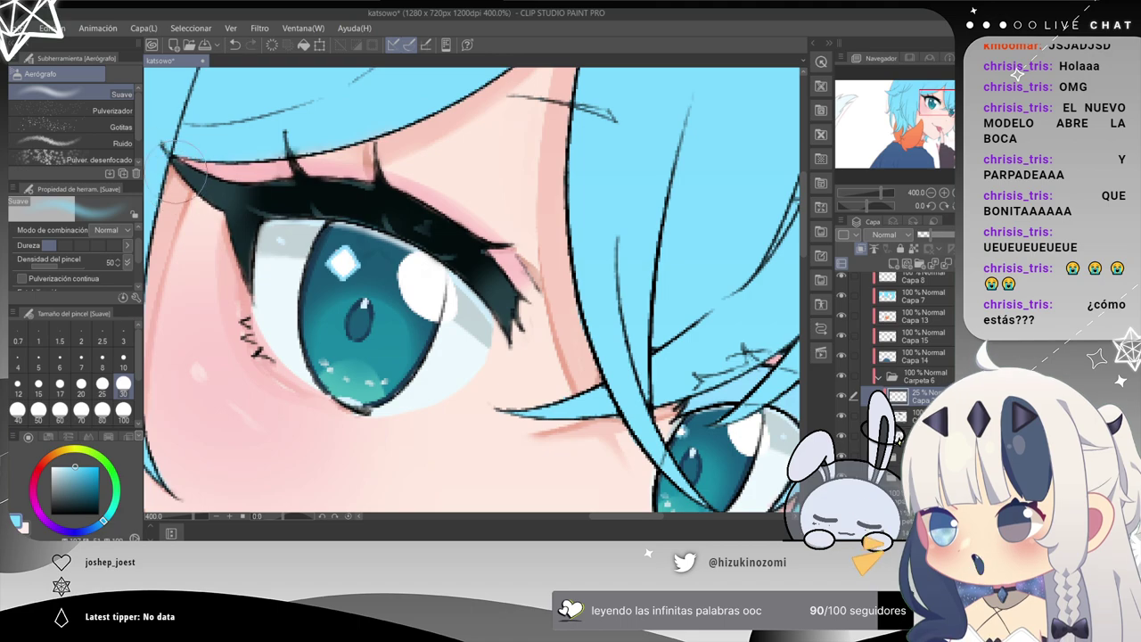
scroll(624, 312, down, 2)
key(ctrl+plus)
key(ctrl+plus)
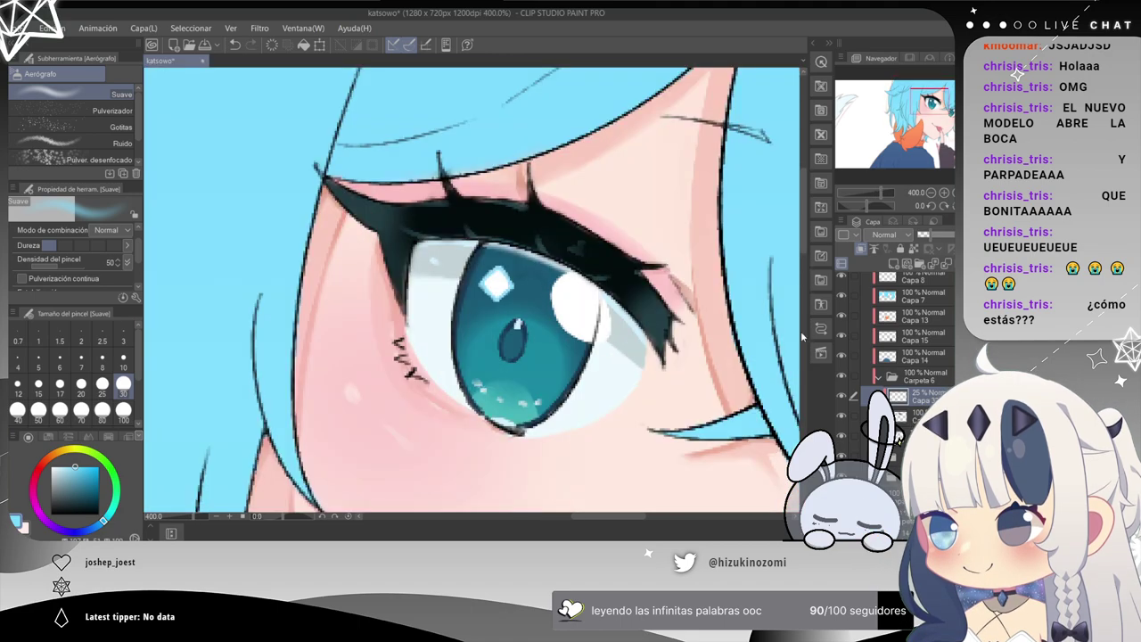
drag(723, 326, 573, 318)
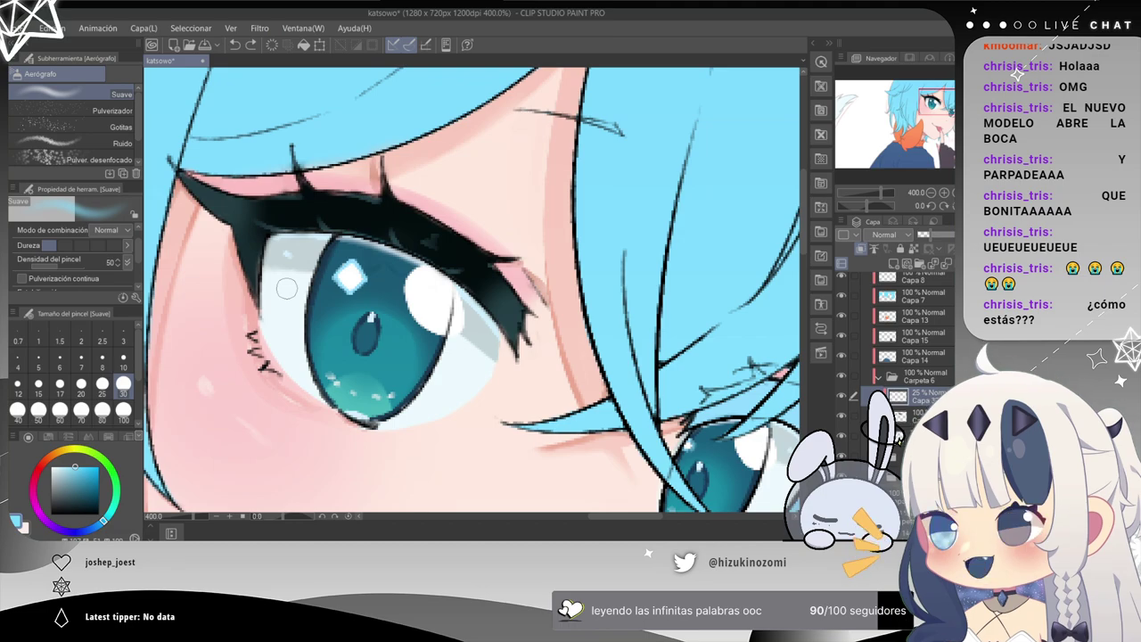
Examine the near eye's eyelash shading up close and against the whole face.
scroll(286, 288, down, 3)
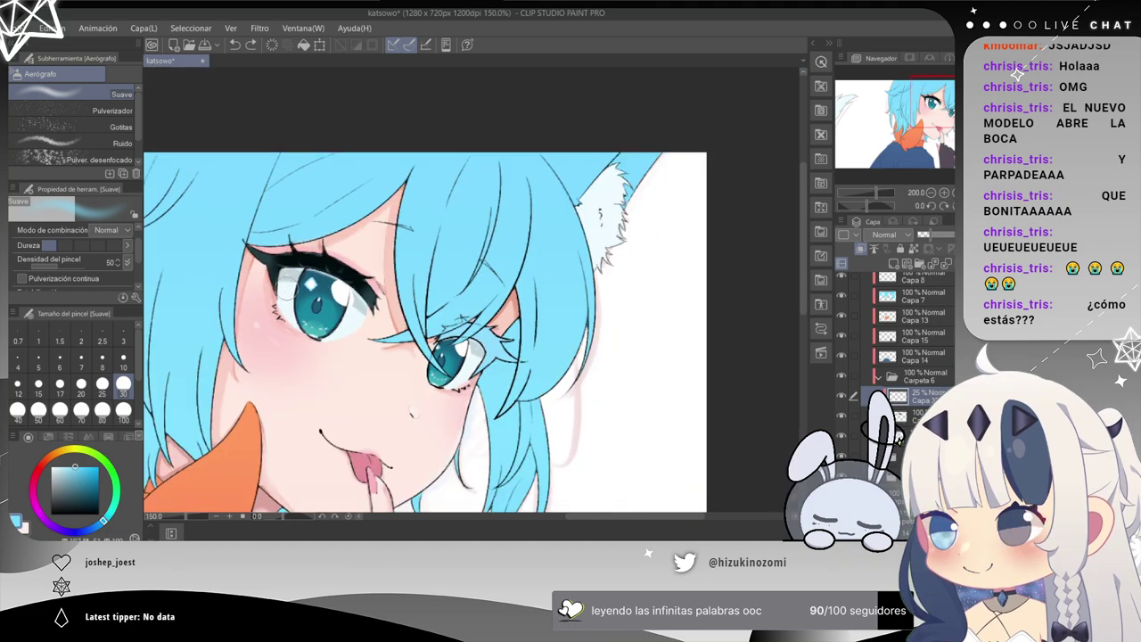
scroll(287, 288, up, 1)
scroll(287, 288, down, 1)
mouse_move(397, 287)
mouse_down()
mouse_move(473, 167)
mouse_move(508, 175)
mouse_up()
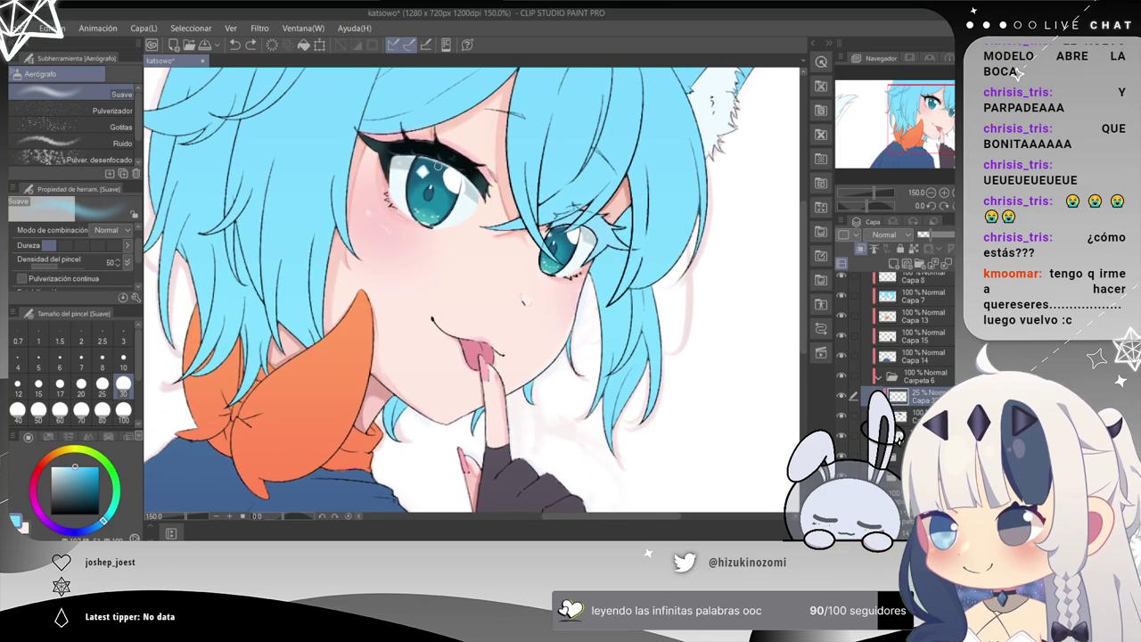
scroll(435, 169, up, 3)
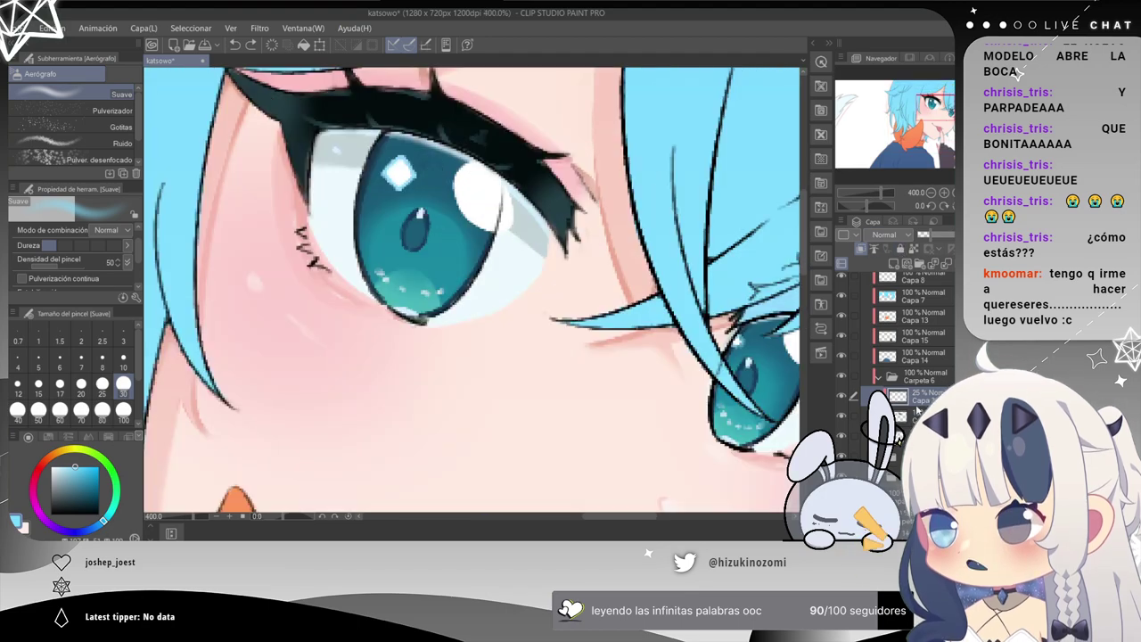
click(918, 412)
drag(1016, 235, 1025, 235)
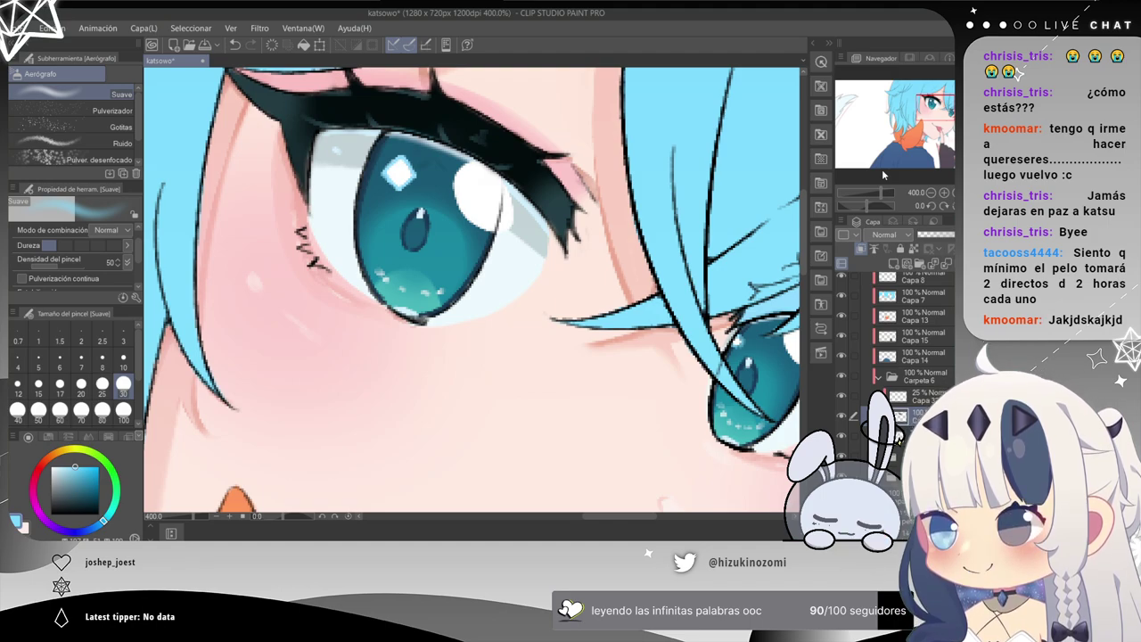
key(ctrl+minus)
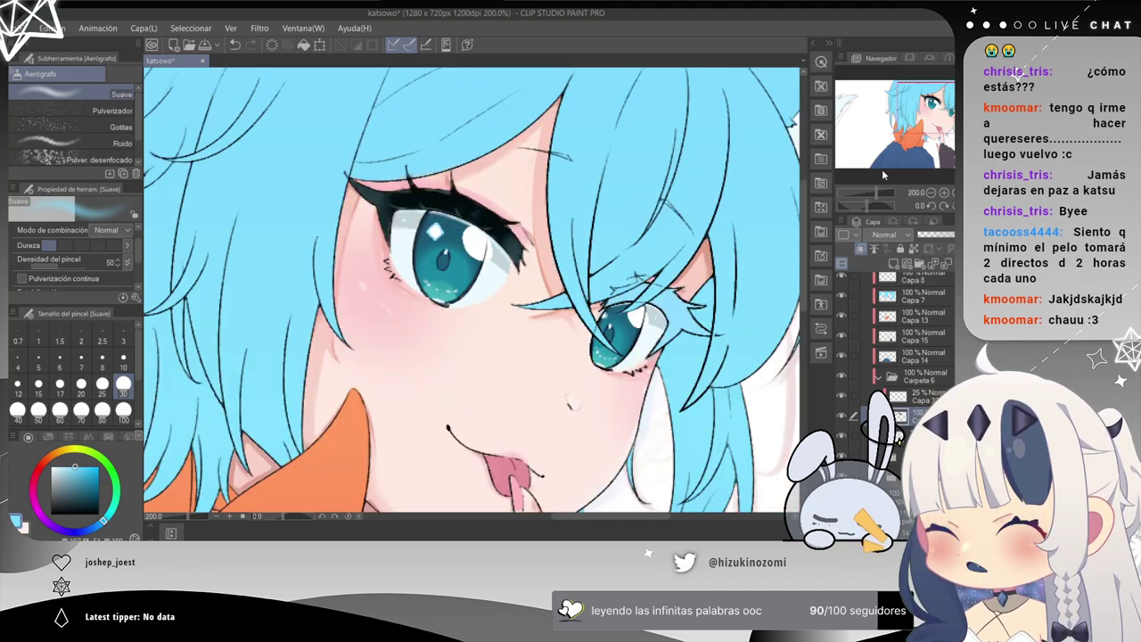
key(ctrl+plus)
drag(415, 133, 438, 220)
click(918, 396)
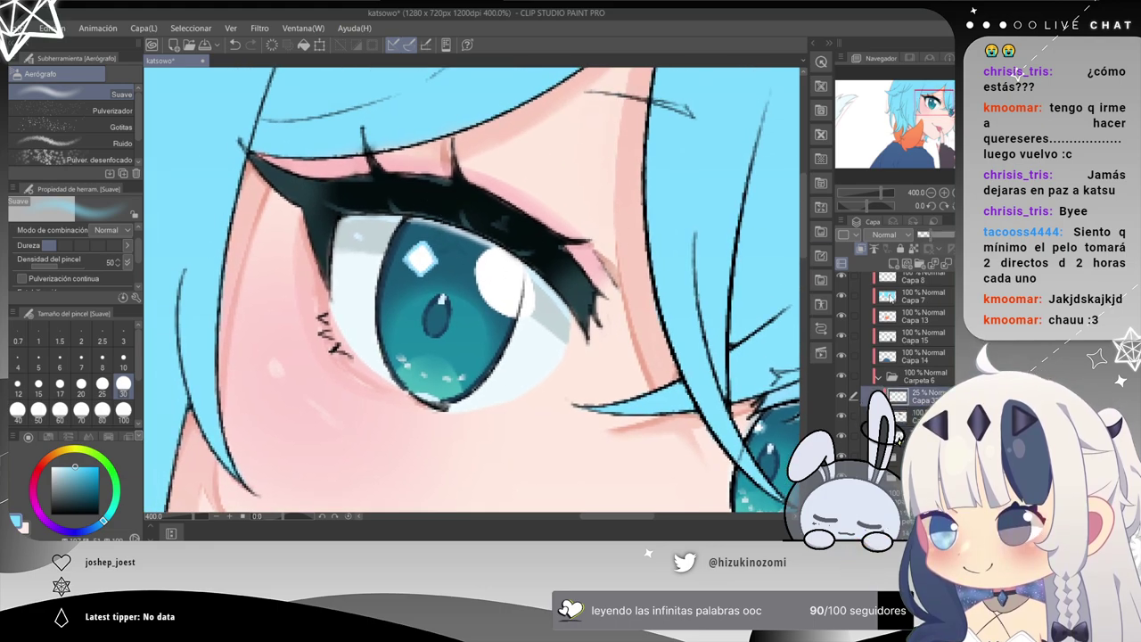
click(894, 264)
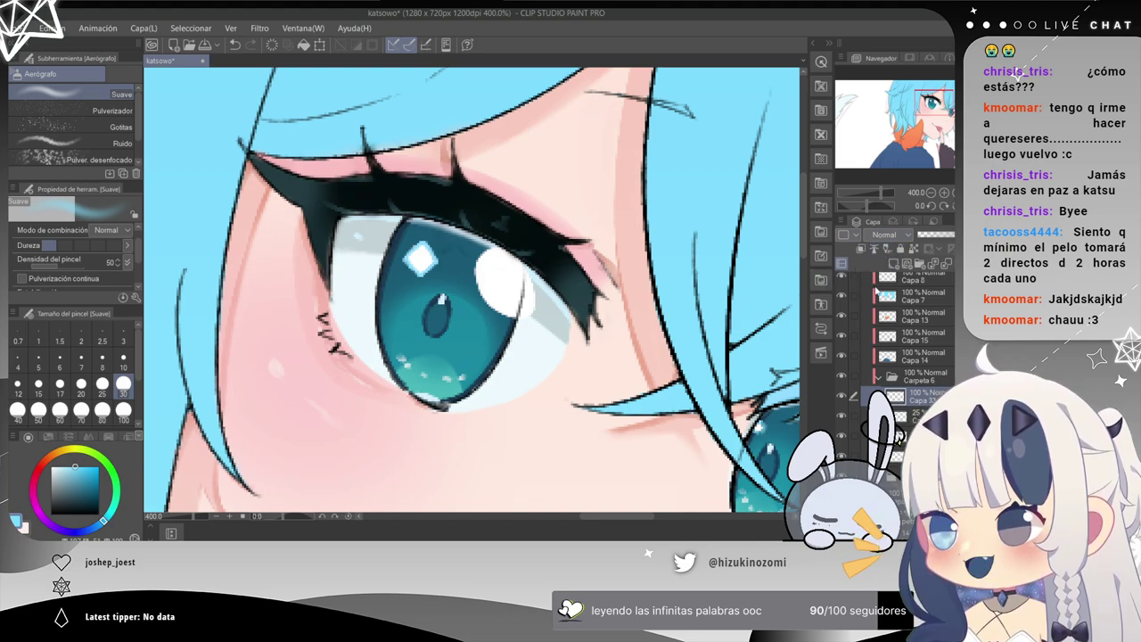
key(ctrl+z)
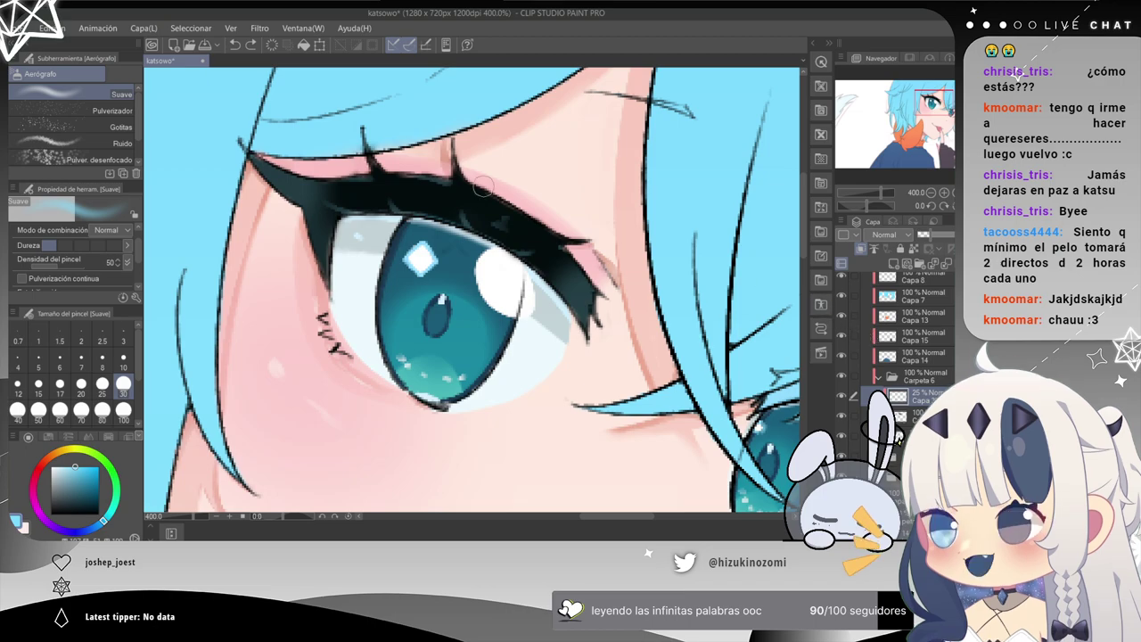
scroll(357, 129, up, 3)
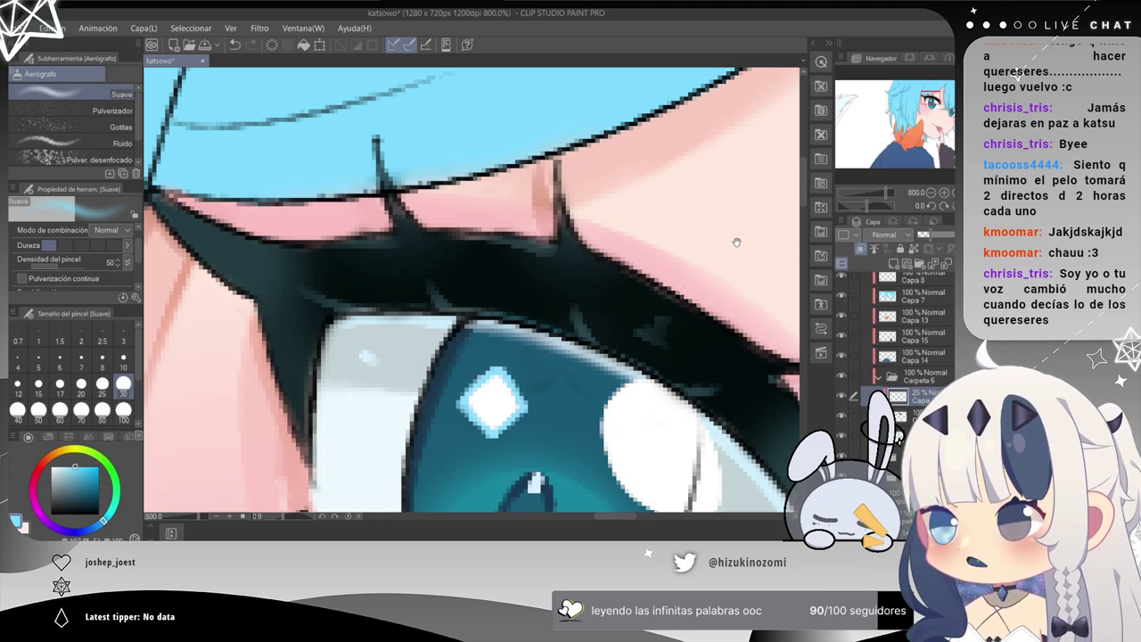
drag(738, 241, 510, 191)
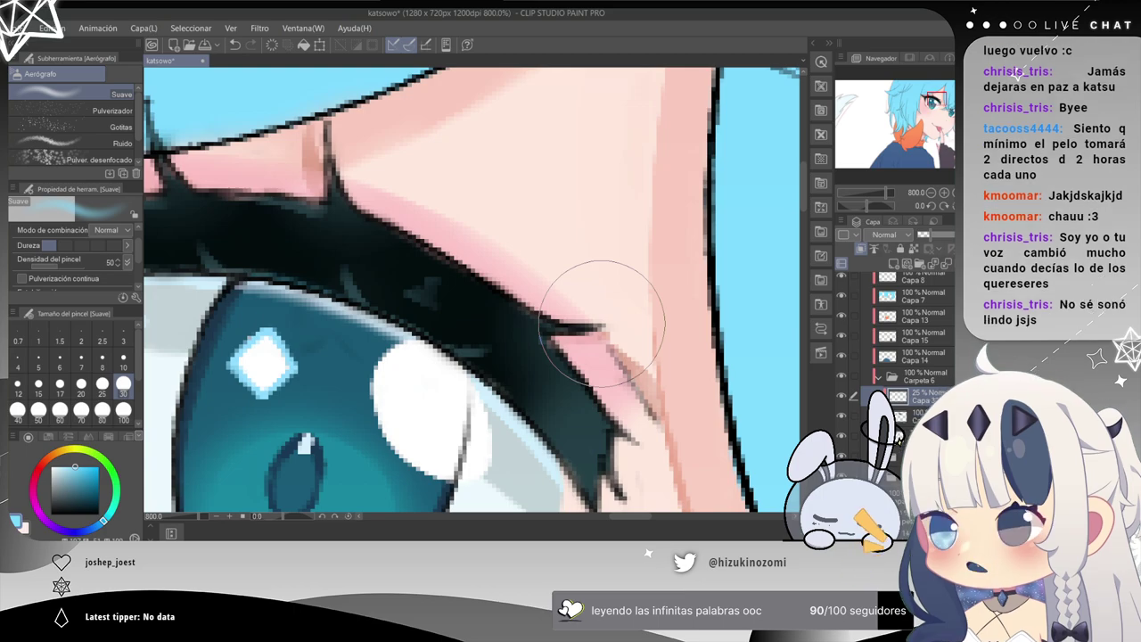
scroll(601, 322, down, 3)
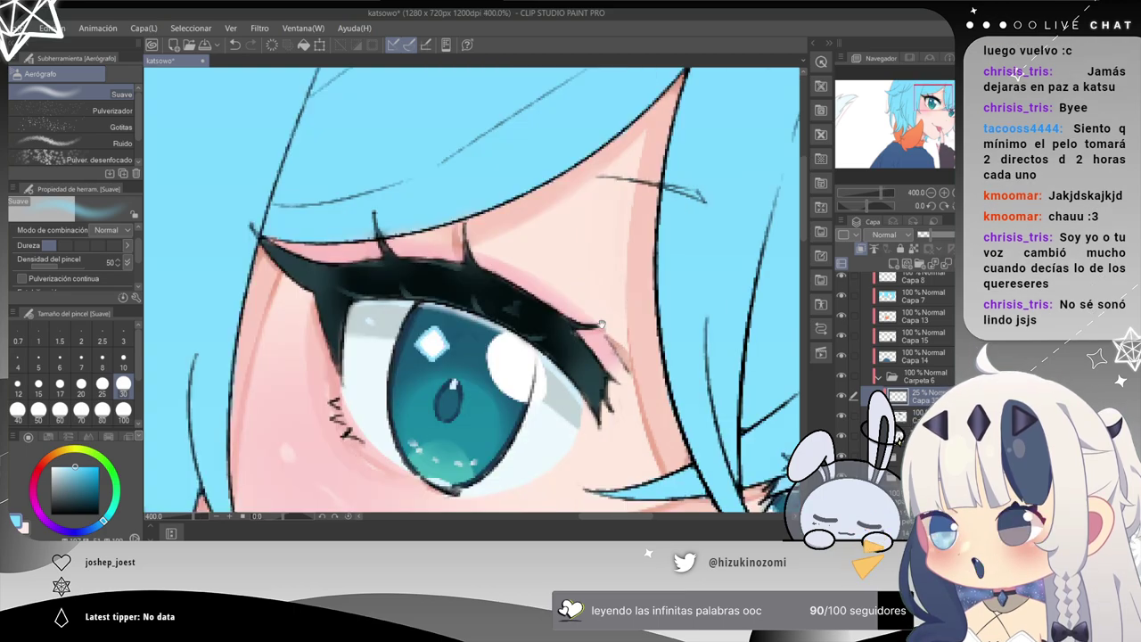
drag(495, 241, 498, 185)
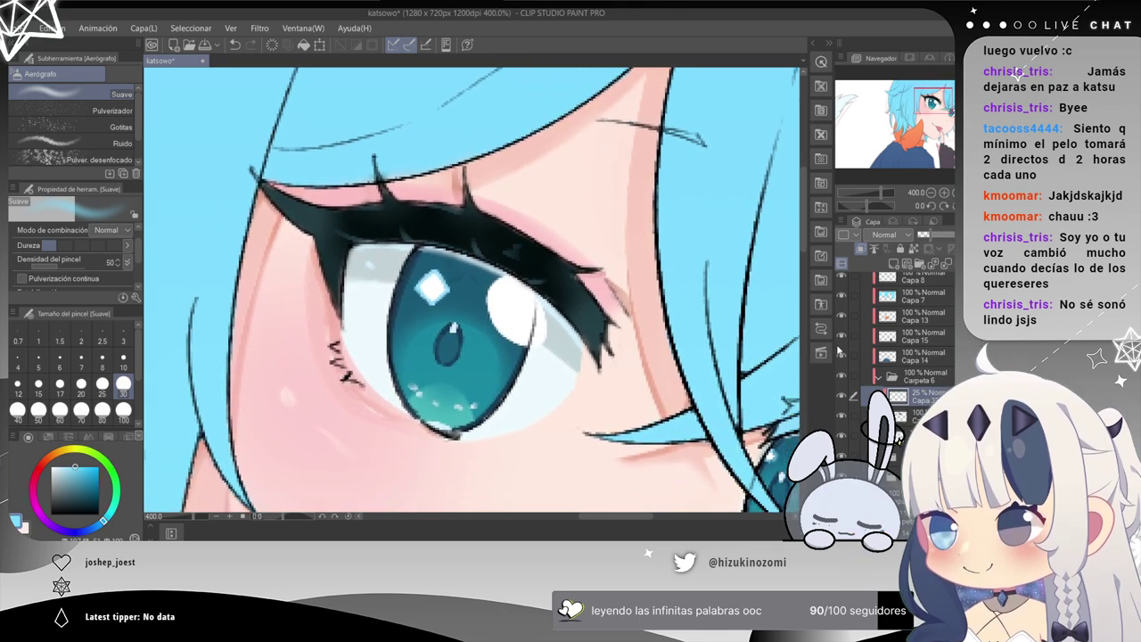
Fill the far eye's upper eyelash and its outer spikes with near-black sampled from the near eyelash, using Kuro Ink at size 30.
click(897, 416)
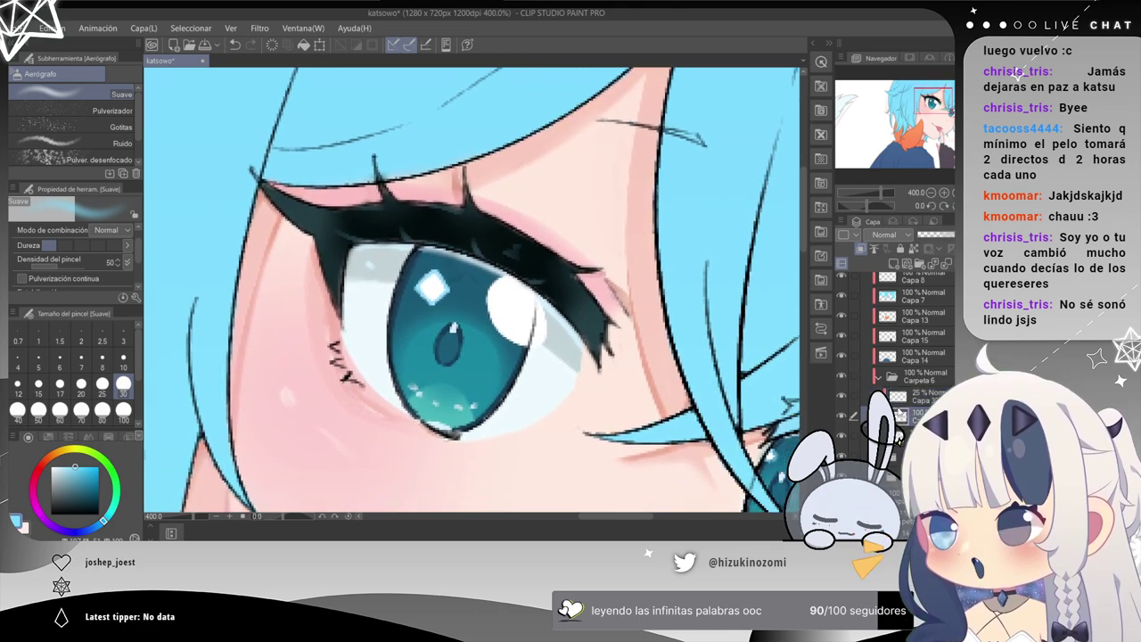
alt+click(434, 225)
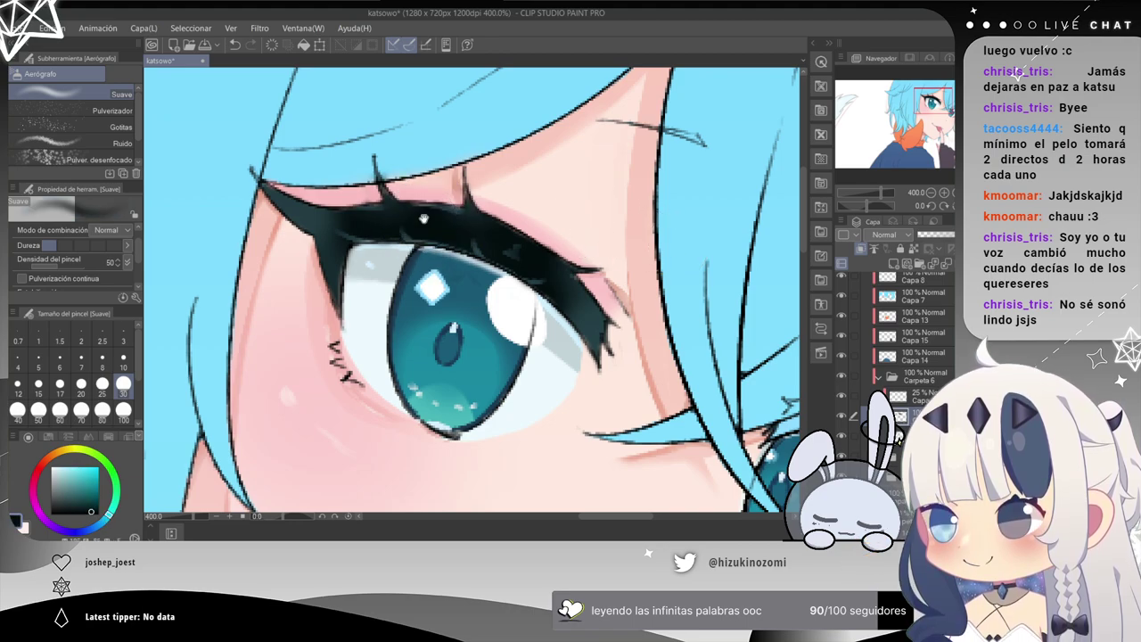
drag(424, 218, 183, 159)
key(p)
drag(598, 401, 446, 295)
mouse_move(446, 286)
mouse_down()
mouse_move(428, 248)
mouse_move(379, 287)
mouse_move(432, 209)
mouse_move(475, 332)
mouse_move(562, 344)
mouse_move(605, 315)
mouse_up()
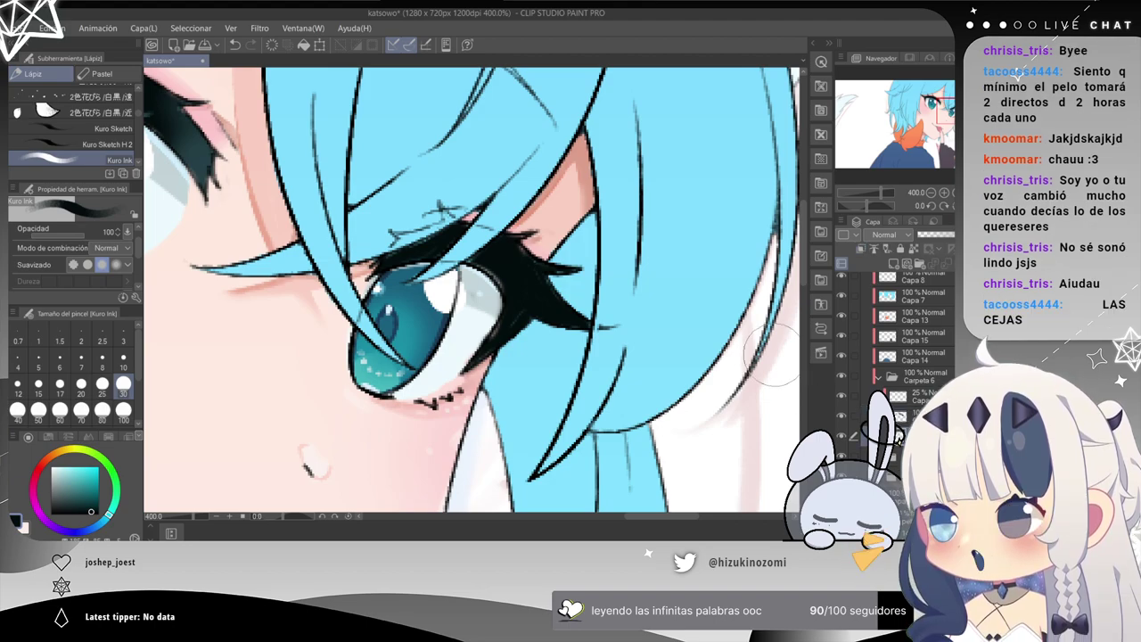
scroll(771, 357, down, 2)
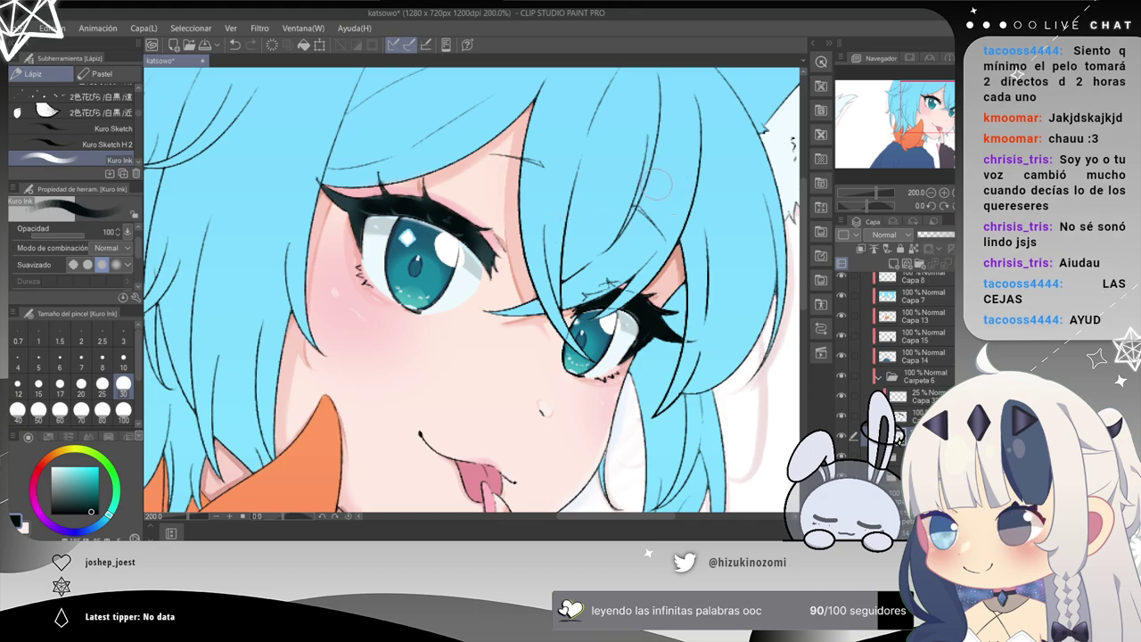
scroll(658, 181, up, 2)
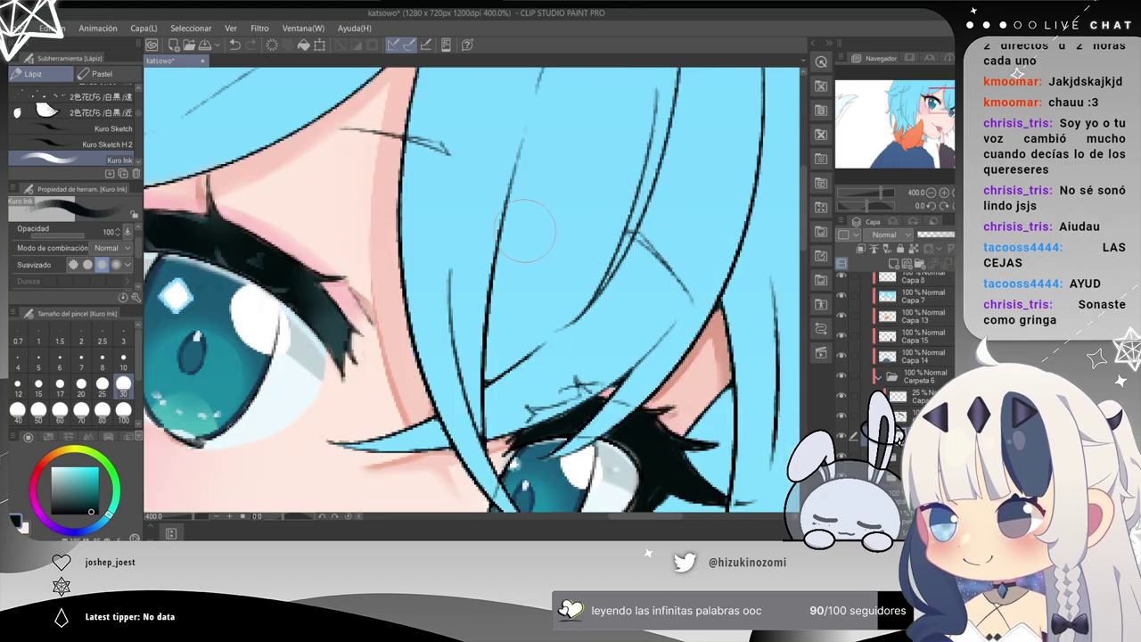
drag(521, 314, 501, 152)
mouse_move(572, 265)
mouse_down()
mouse_move(524, 288)
mouse_move(502, 316)
mouse_move(537, 304)
mouse_move(525, 292)
mouse_up()
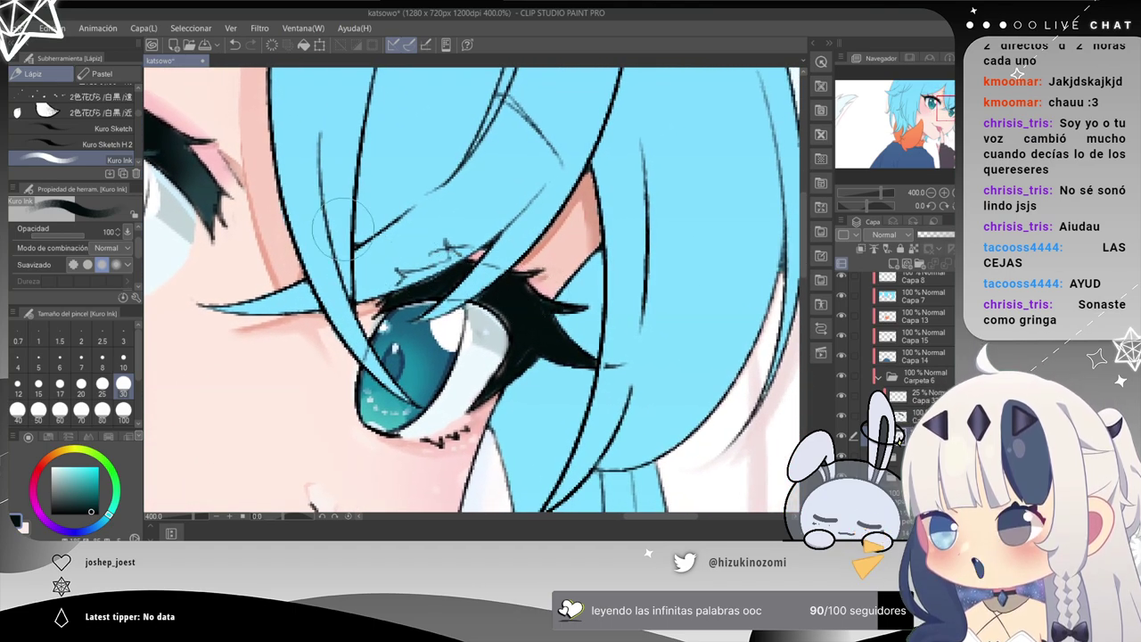
Touch up the edges, upper spikes and outer tips of the near eyelash in near-black, using Kuro Ink at size 3.
drag(318, 214, 597, 229)
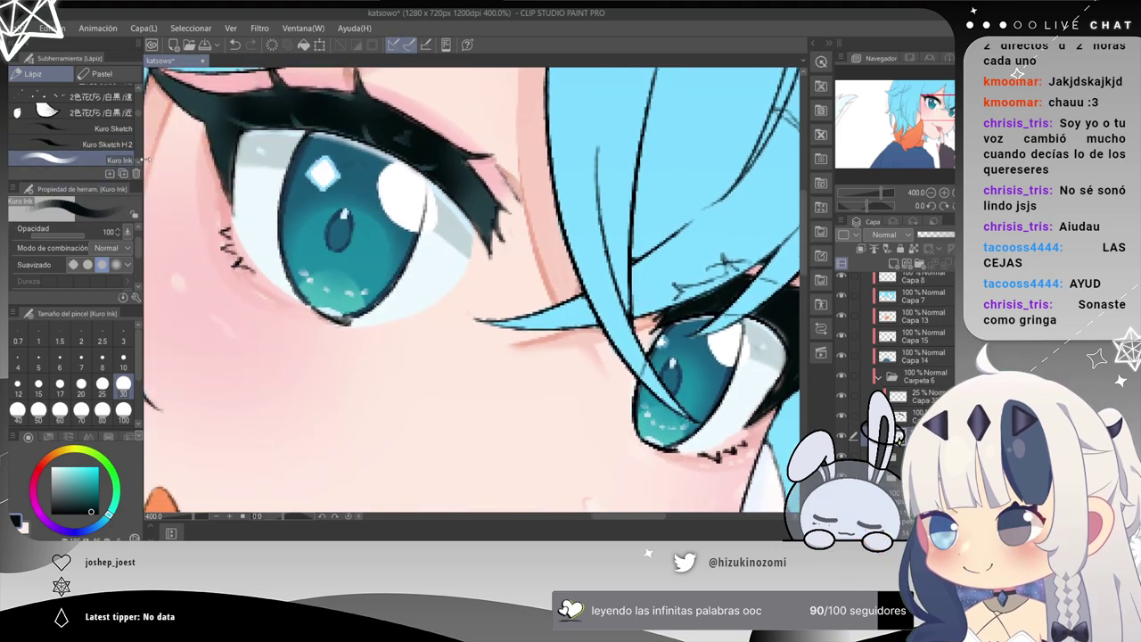
click(125, 337)
key(ctrl+plus)
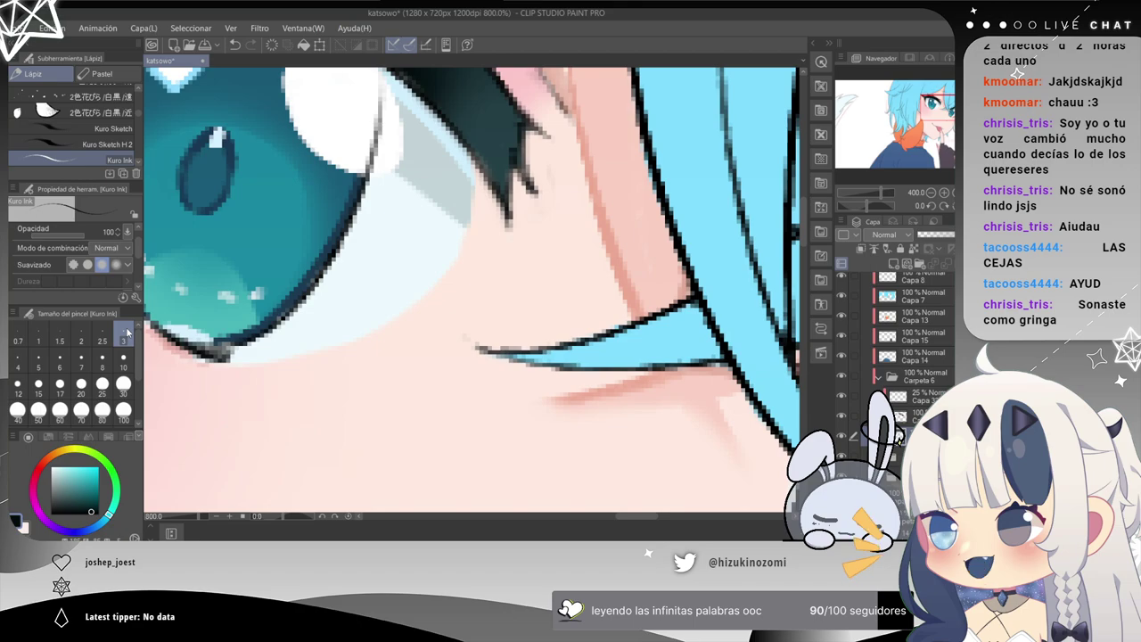
drag(477, 104, 365, 229)
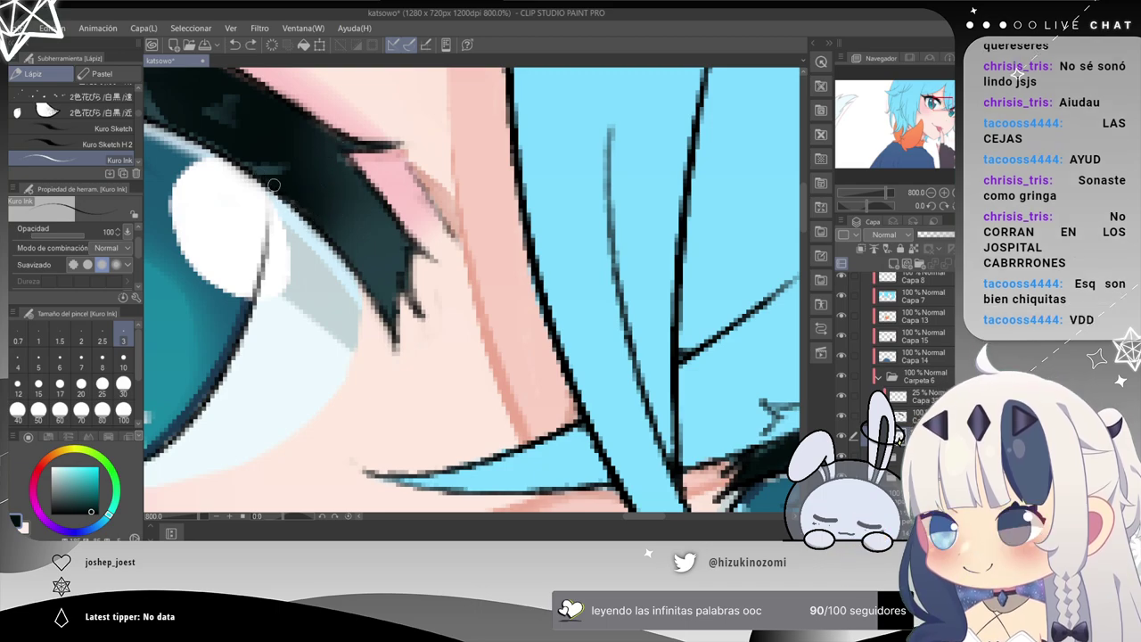
drag(222, 157, 395, 211)
drag(305, 165, 543, 218)
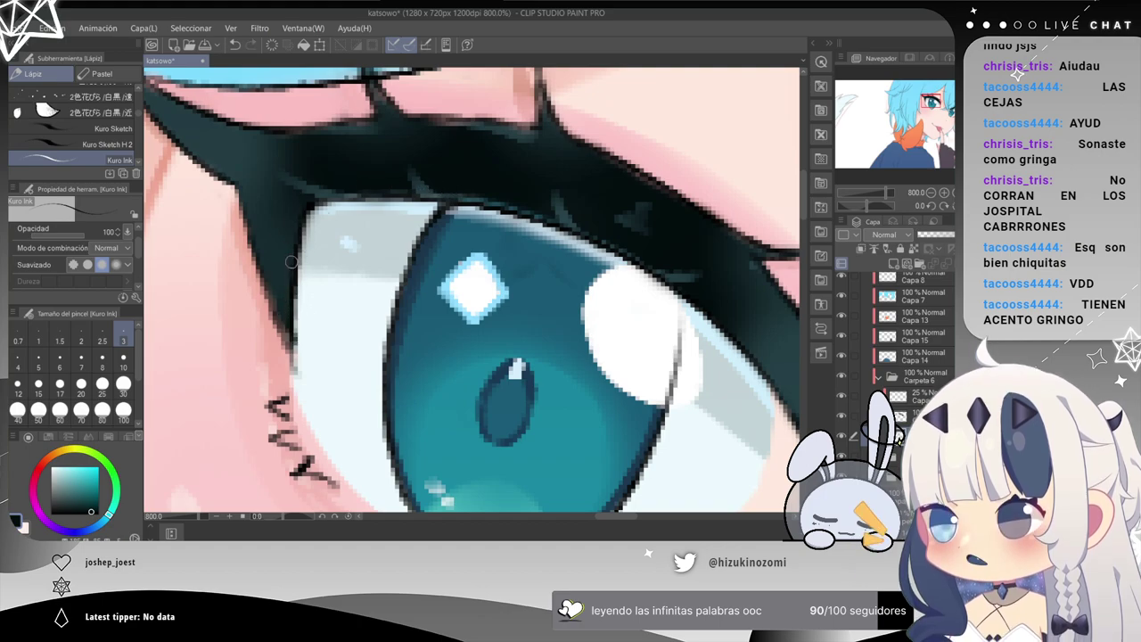
key(ctrl+z)
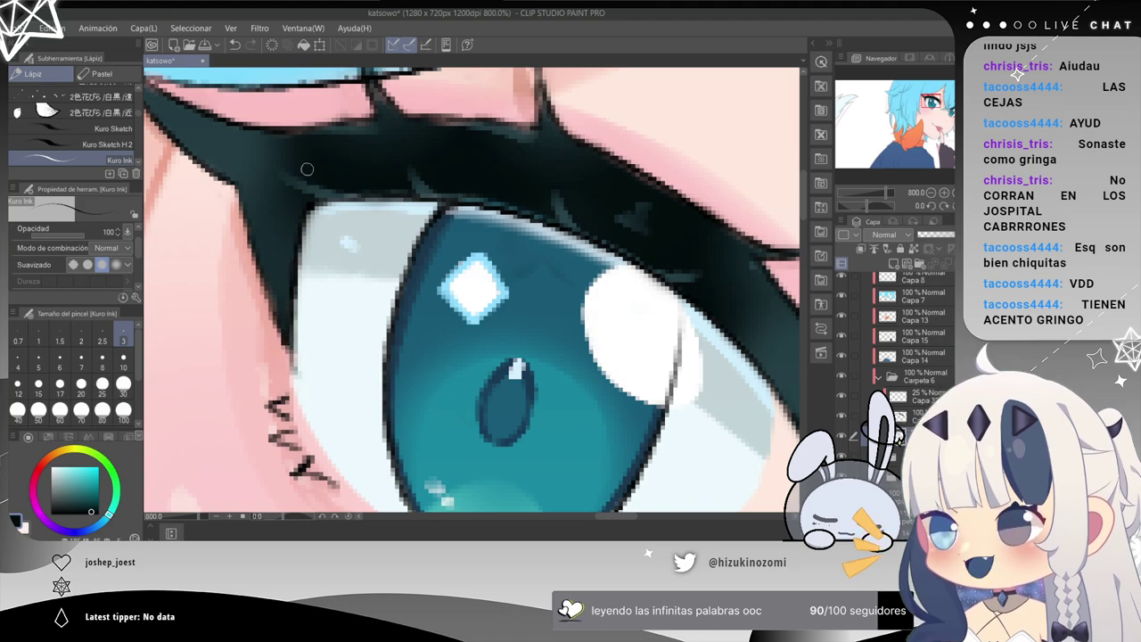
drag(242, 161, 268, 208)
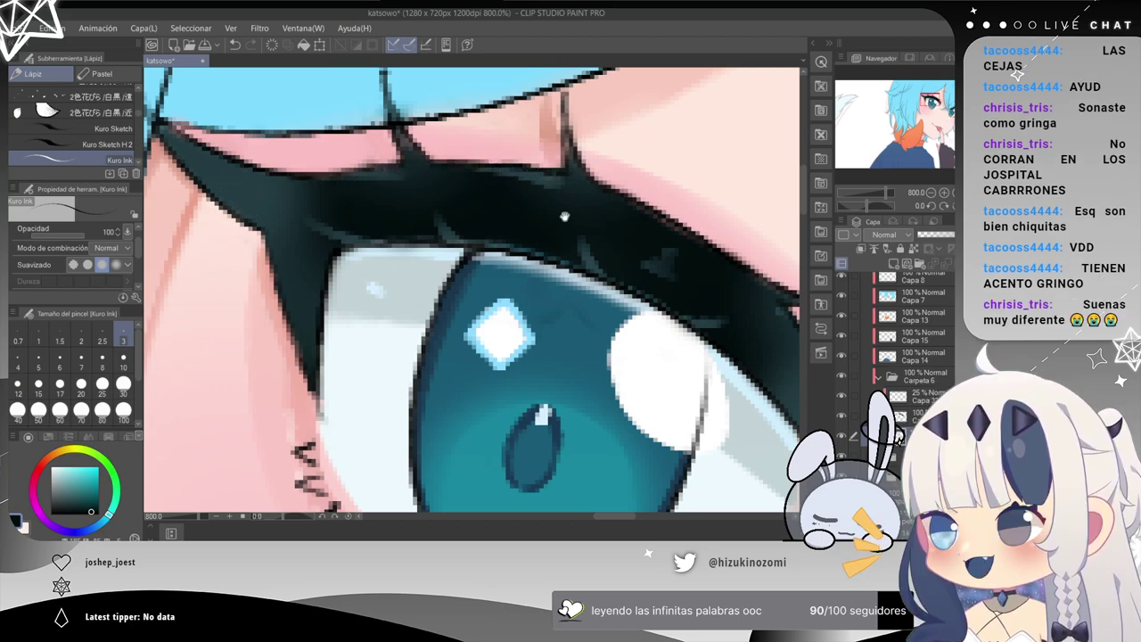
drag(630, 172, 548, 187)
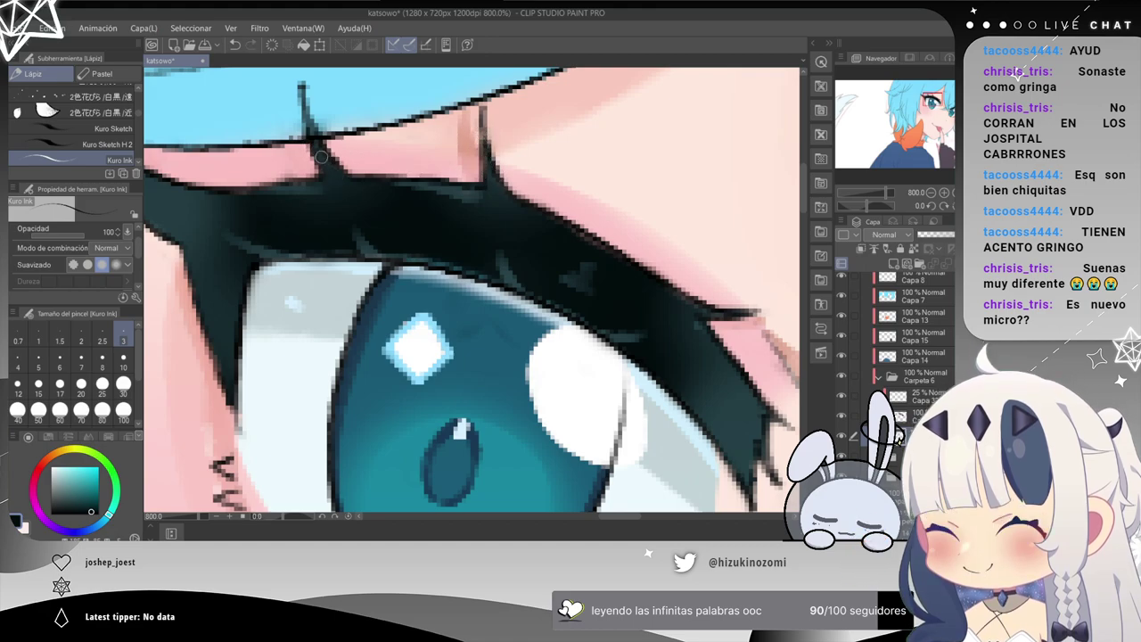
drag(578, 214, 448, 170)
drag(451, 211, 435, 209)
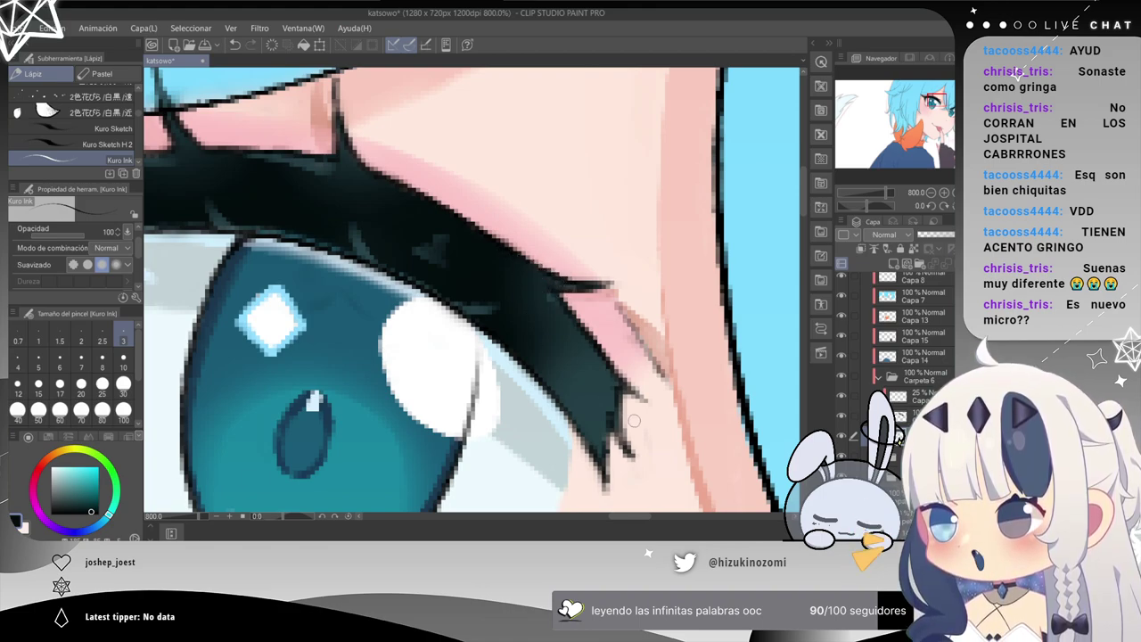
Erase the stray hair color overlapping the far eye's upper eyelash on Capa 7, using the Suave eraser at size 3.
drag(653, 331, 270, 228)
drag(674, 308, 340, 150)
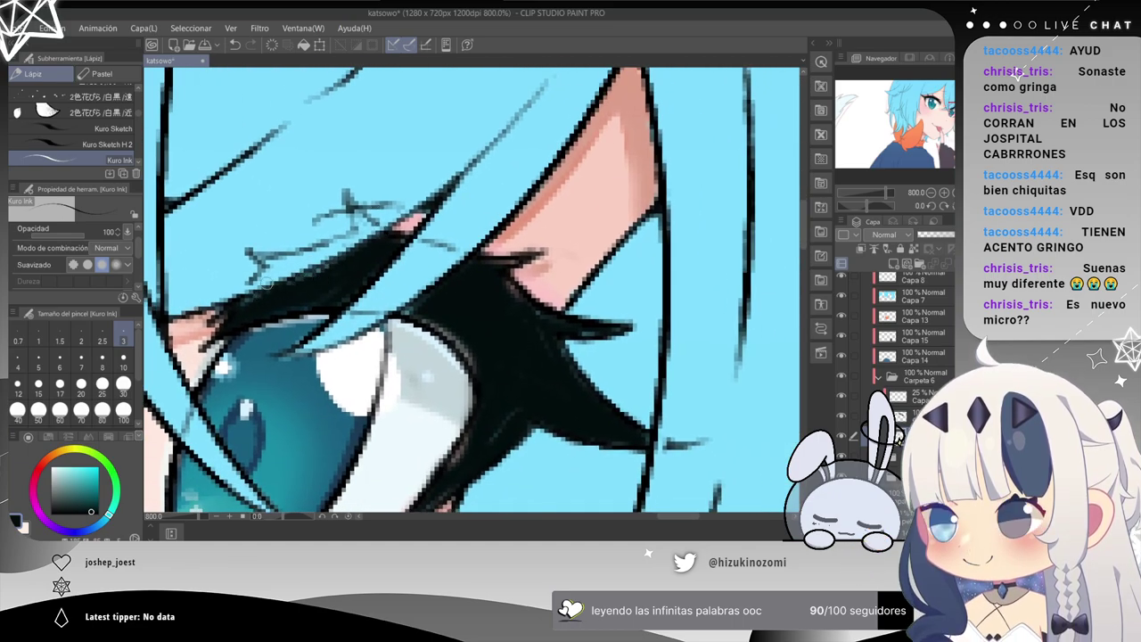
click(883, 294)
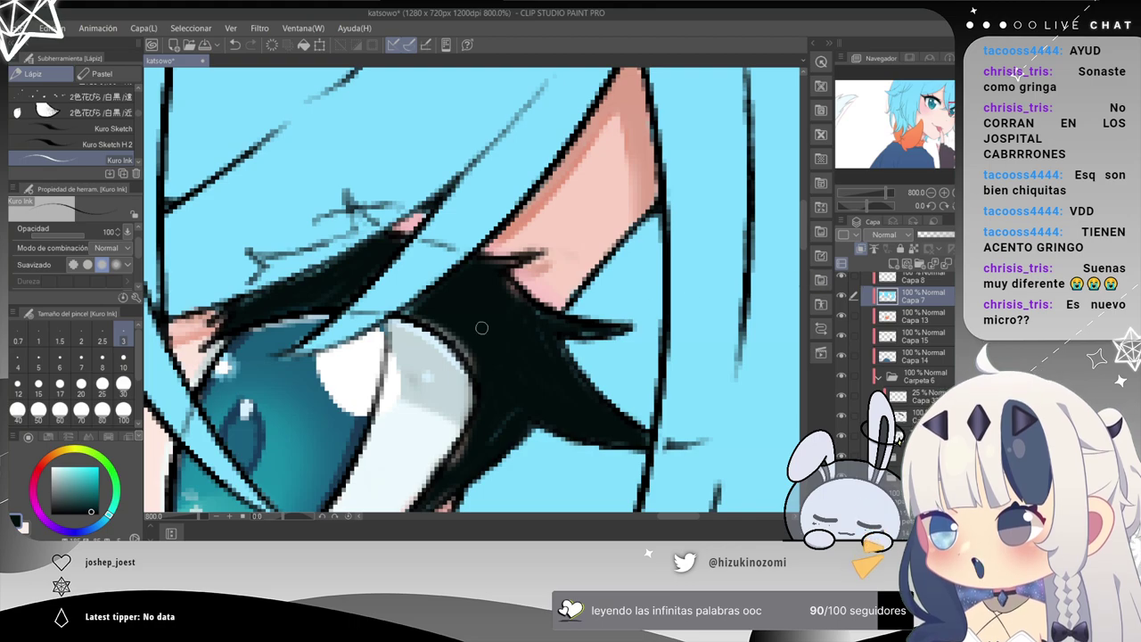
key(e)
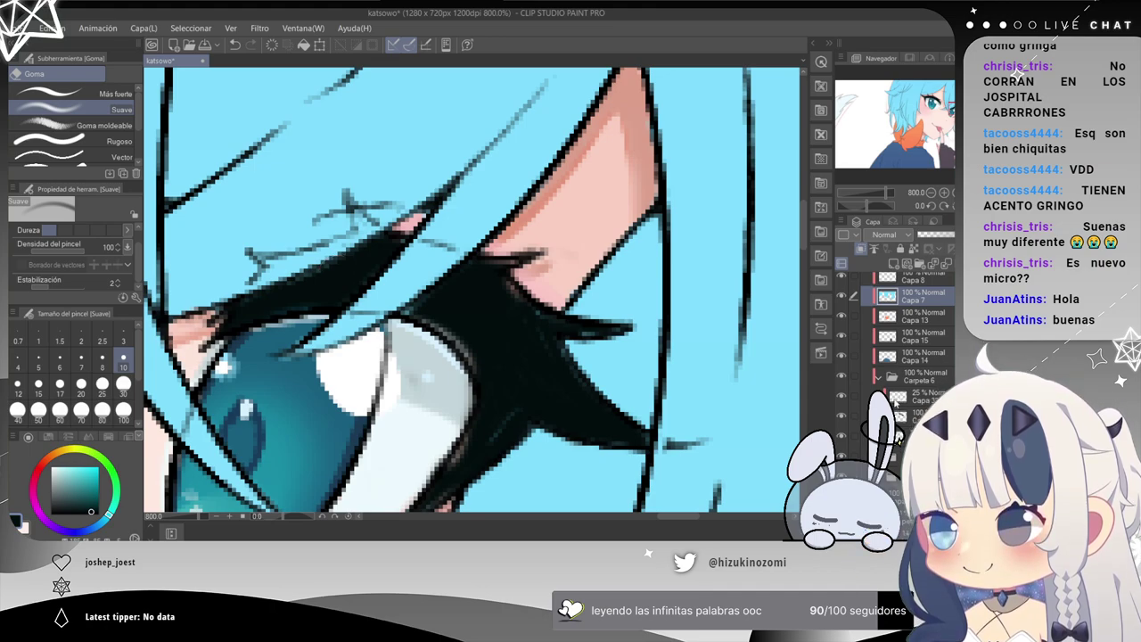
click(901, 398)
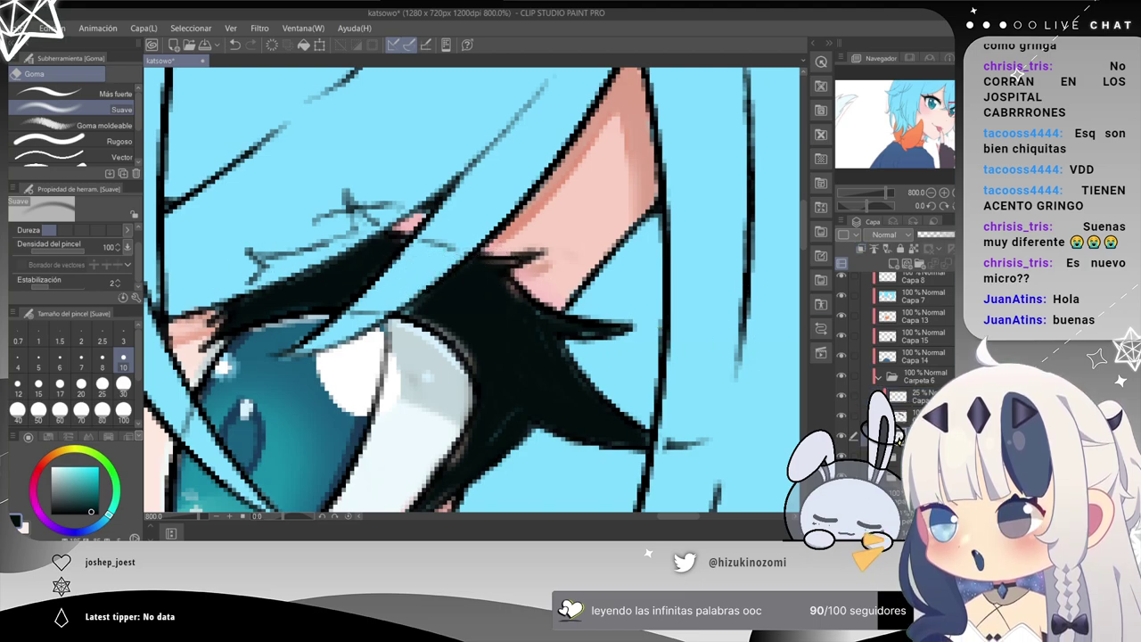
key(p)
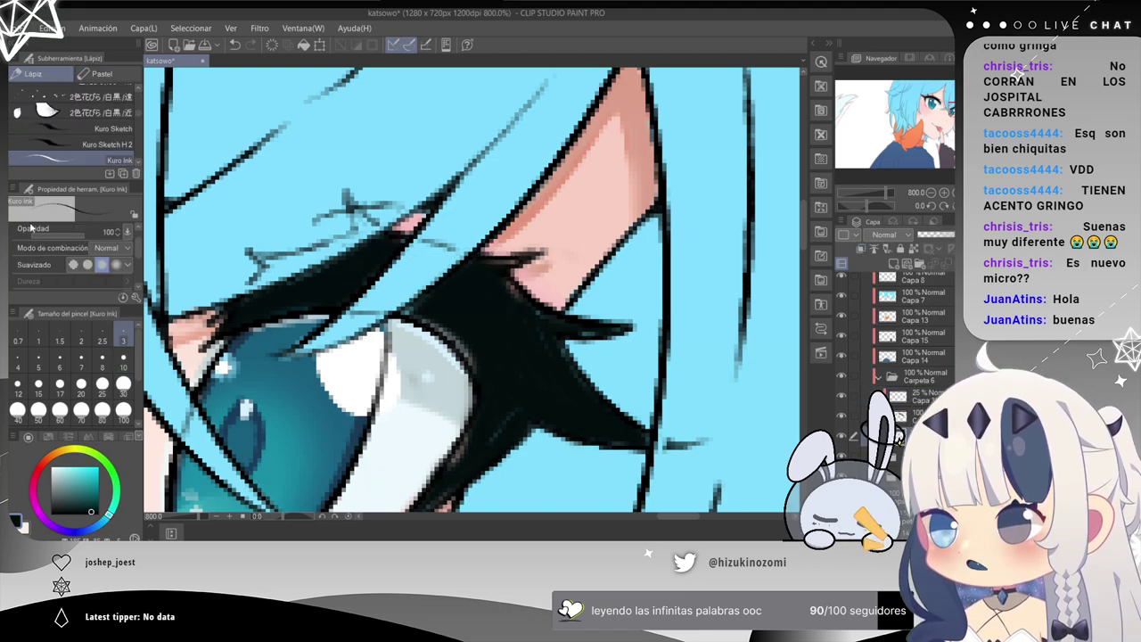
click(888, 298)
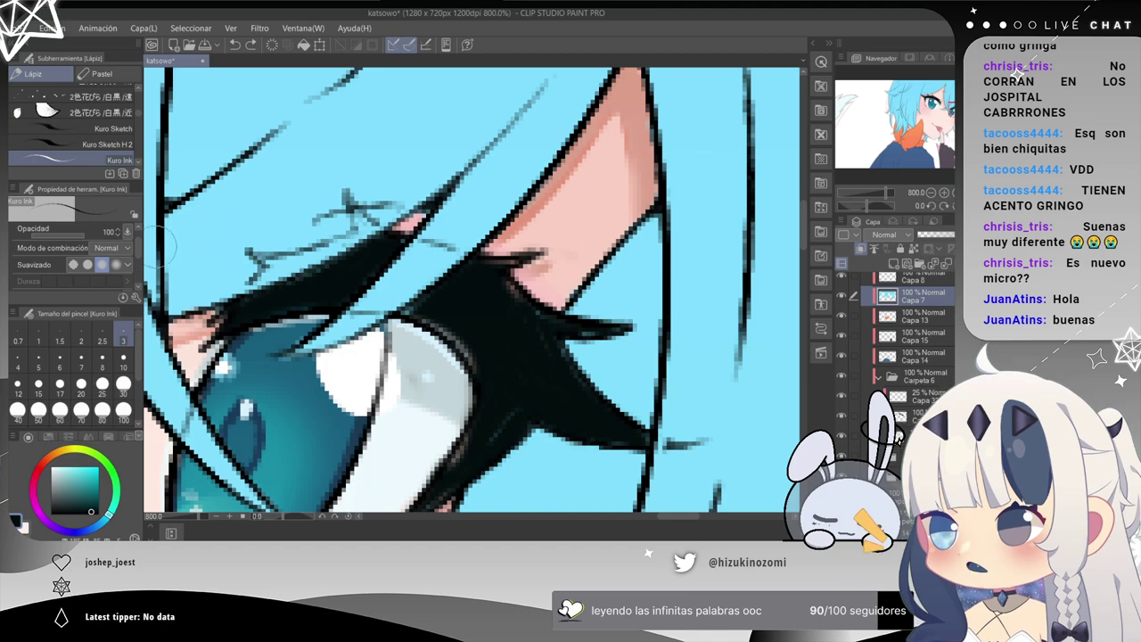
key(e)
drag(332, 234, 346, 203)
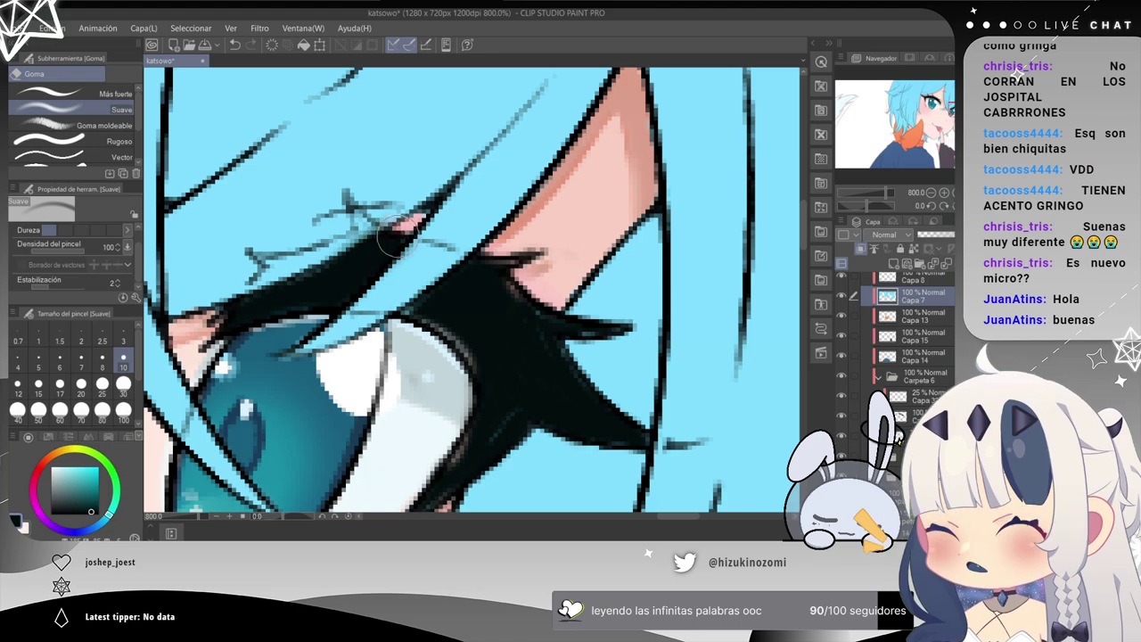
click(130, 341)
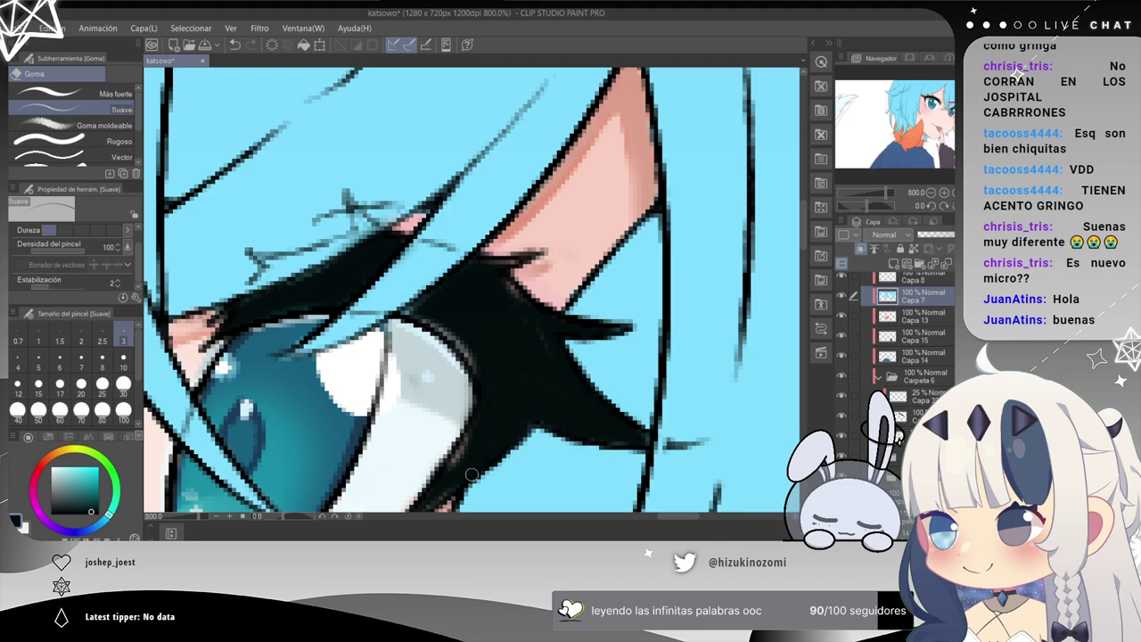
Fill and refine the lower end of the far eyelash in sampled near-black on the eyelash layer, using Kuro Ink at size 3.
drag(489, 413, 532, 265)
ctrl+shift+click(527, 251)
alt+click(555, 226)
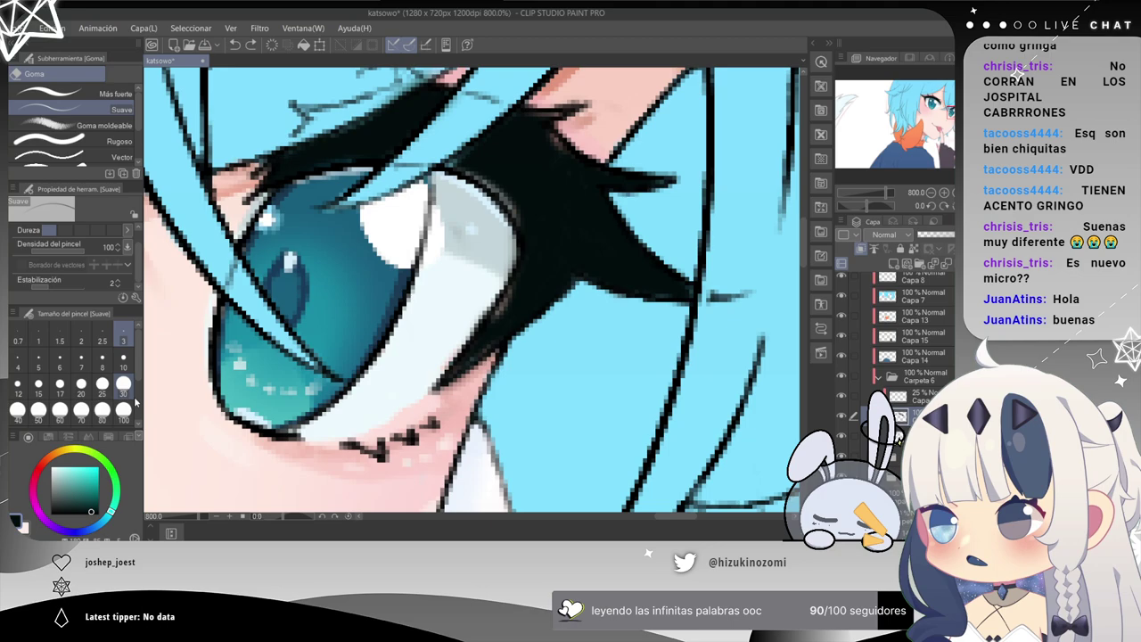
key(p)
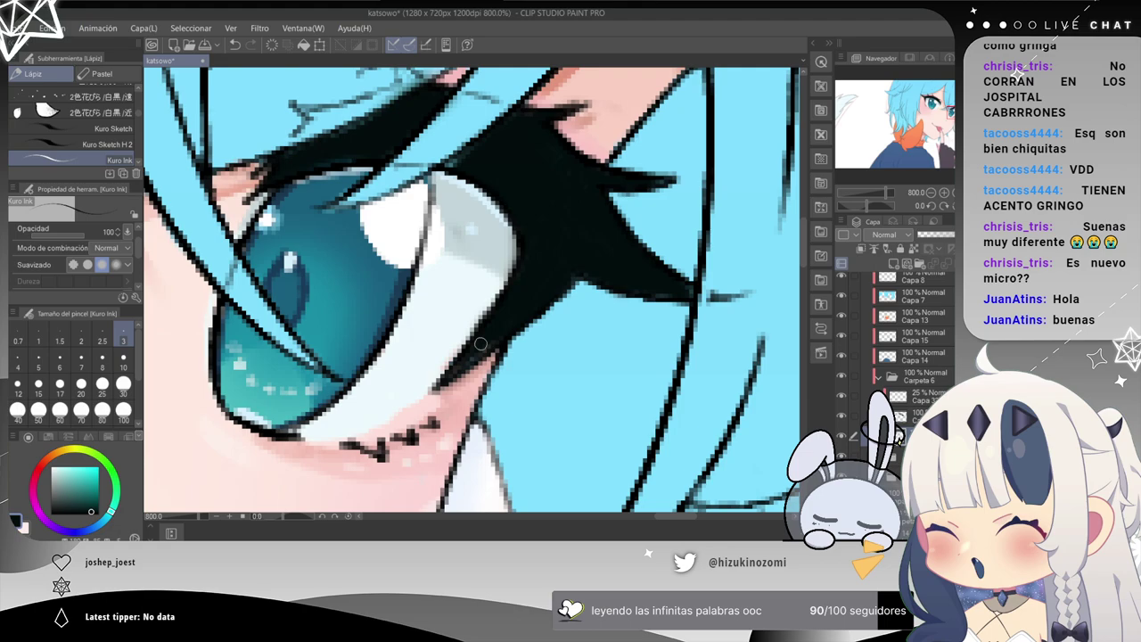
click(923, 297)
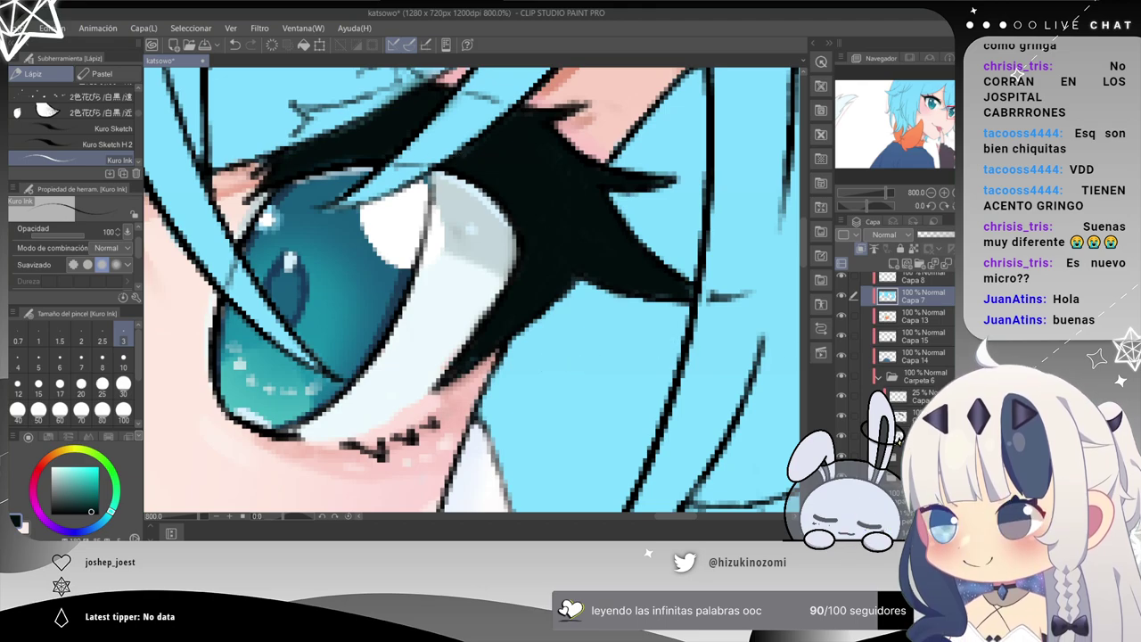
click(914, 416)
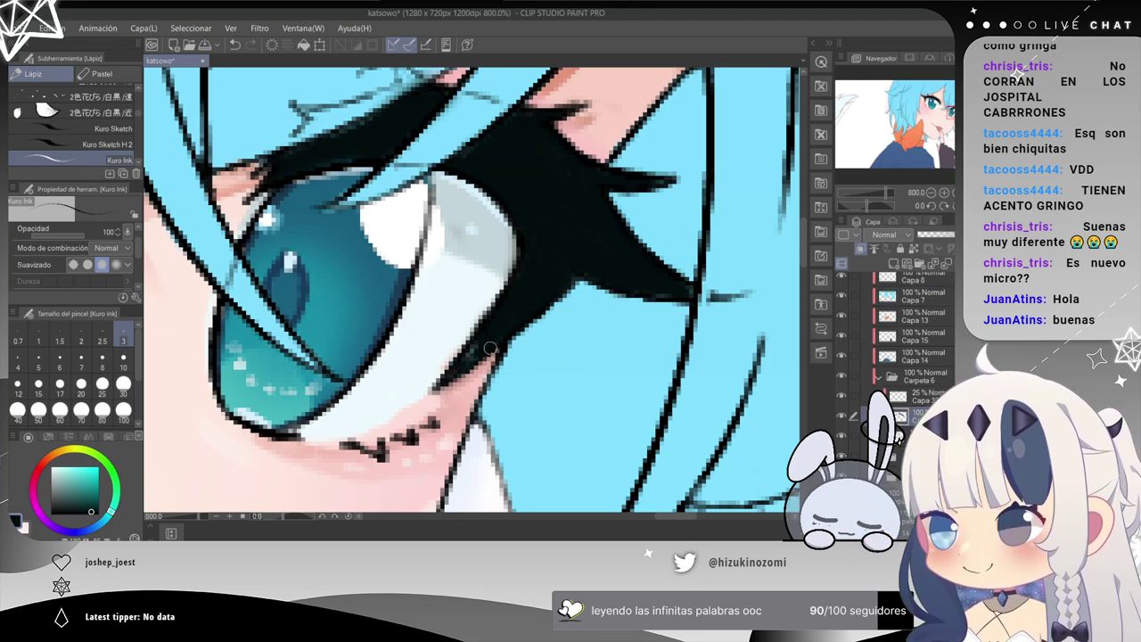
scroll(489, 355, up, 2)
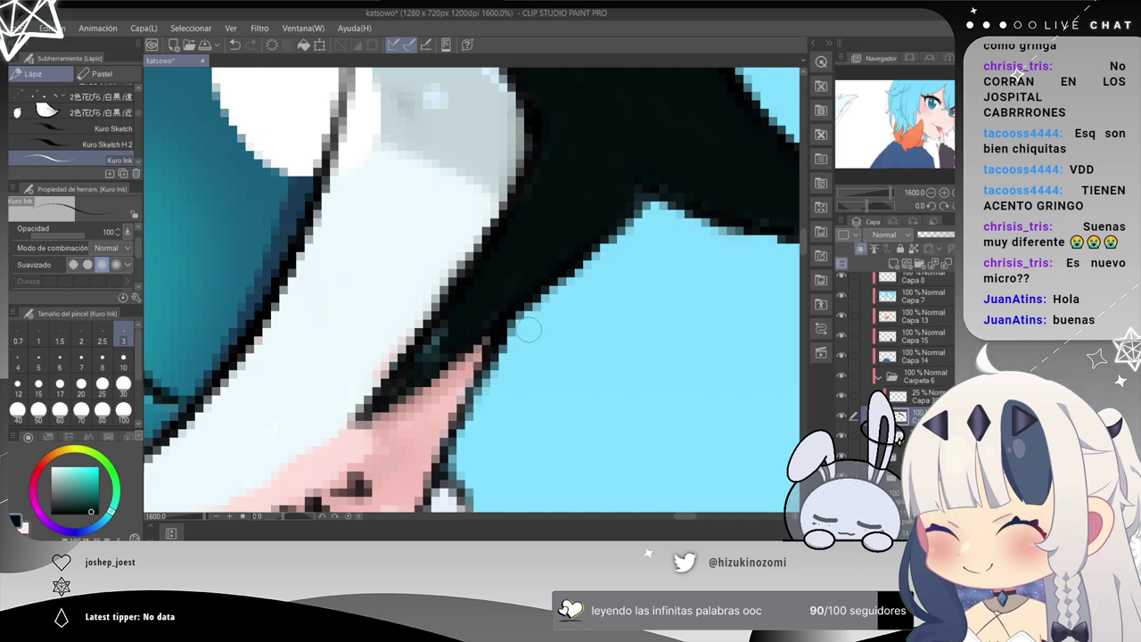
scroll(528, 330, down, 2)
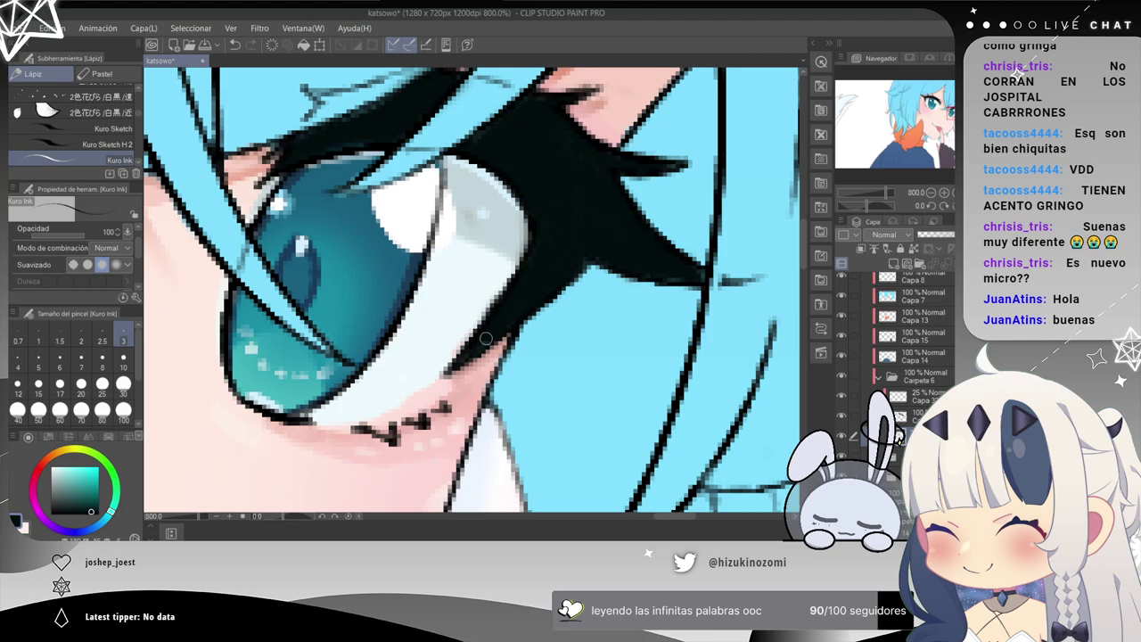
ctrl+shift+click(525, 307)
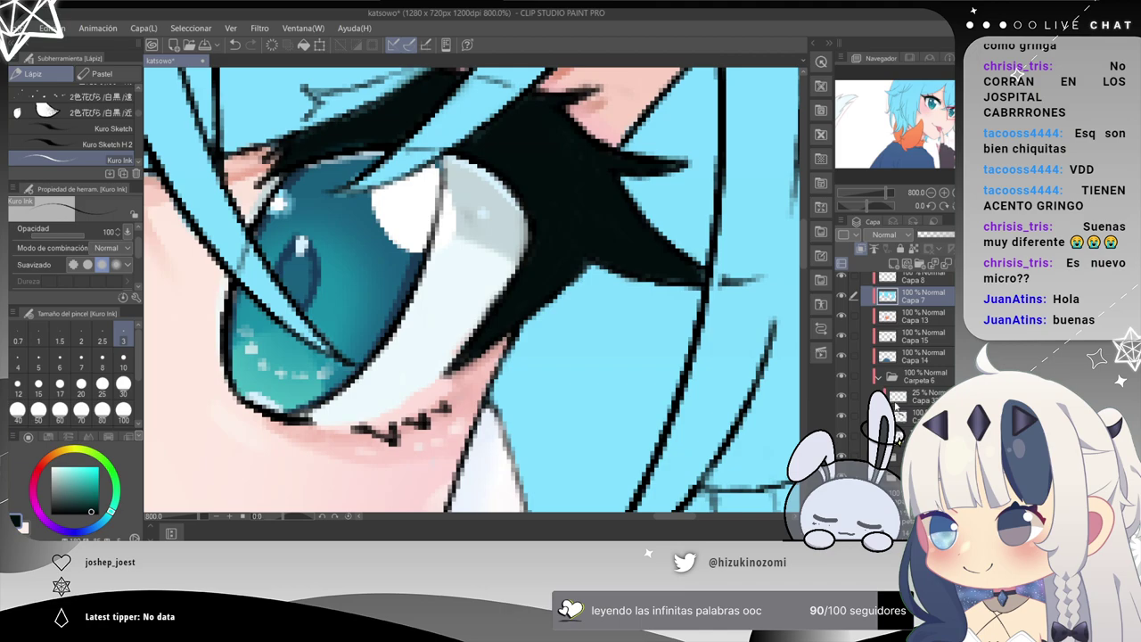
click(896, 412)
Examine both finished eyelashes against the whole face and the far eye up close.
key(ctrl+minus)
key(ctrl+minus)
key(ctrl+minus)
key(ctrl+minus)
key(ctrl+minus)
key(ctrl+minus)
key(ctrl+minus)
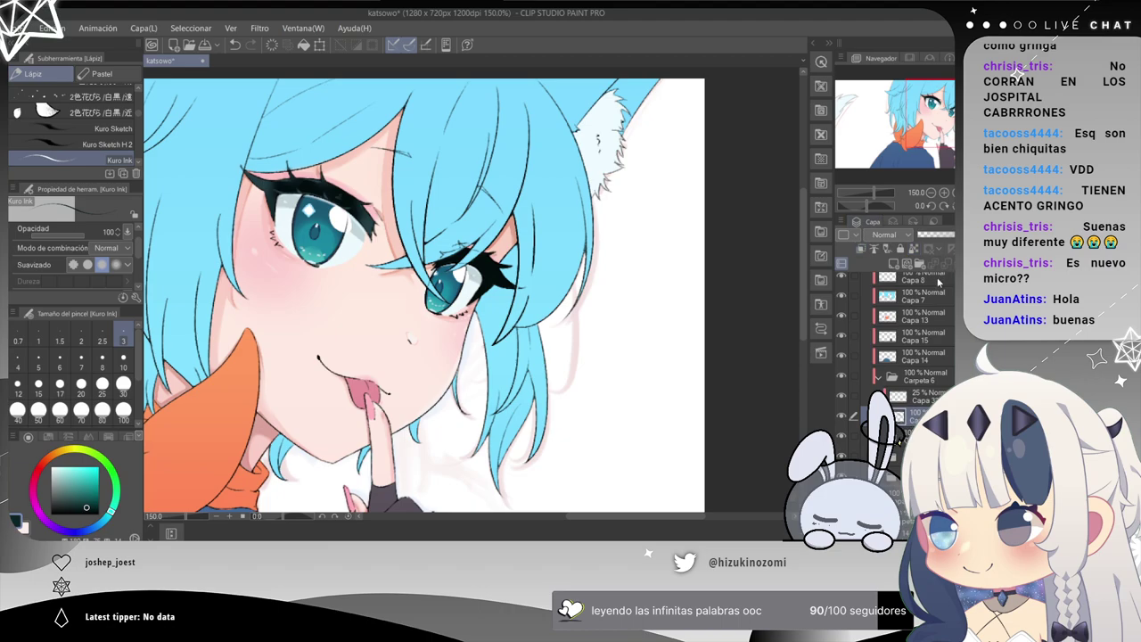
key(ctrl+plus)
key(ctrl+plus)
key(ctrl+plus)
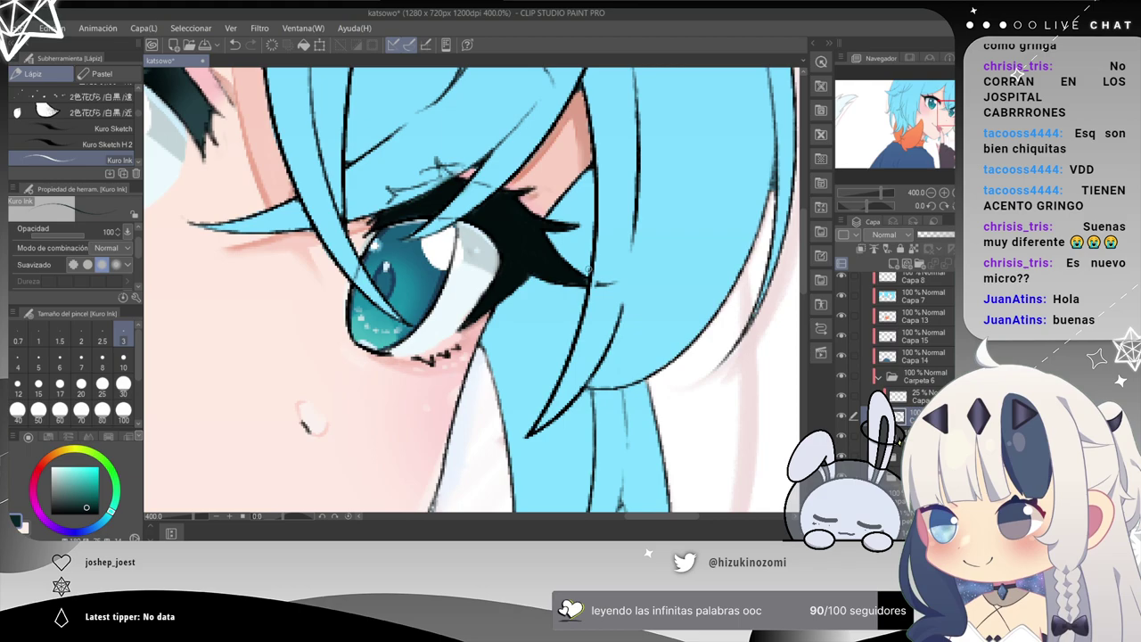
key(ctrl+minus)
key(ctrl+minus)
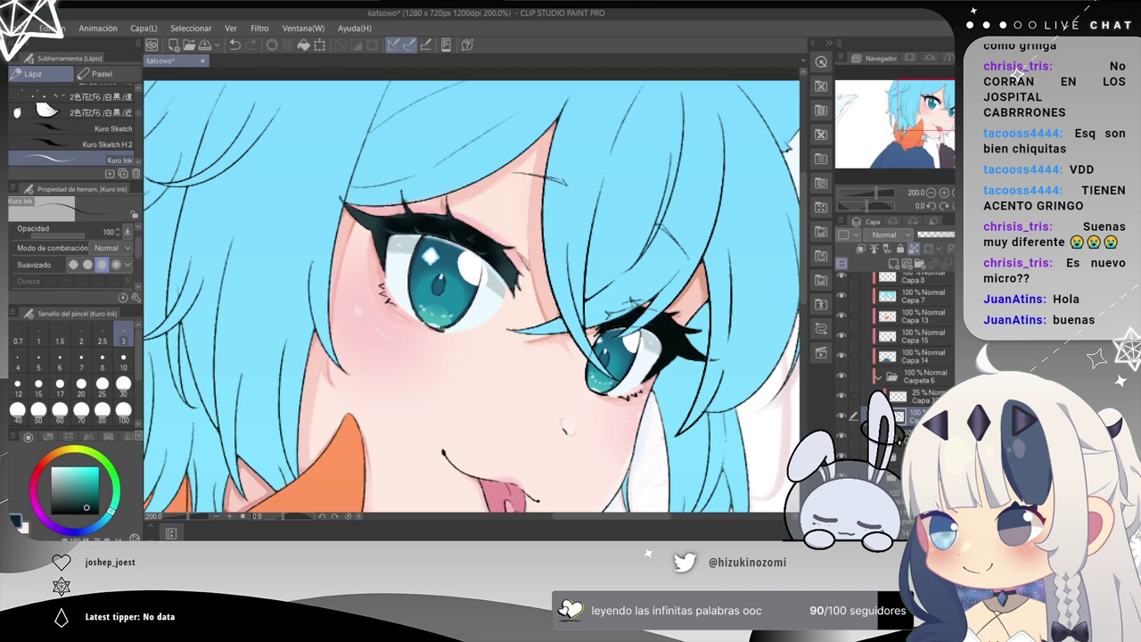
Try to recolor the near eyelash in dark teal, using Kuro Ink at size 30.
click(123, 385)
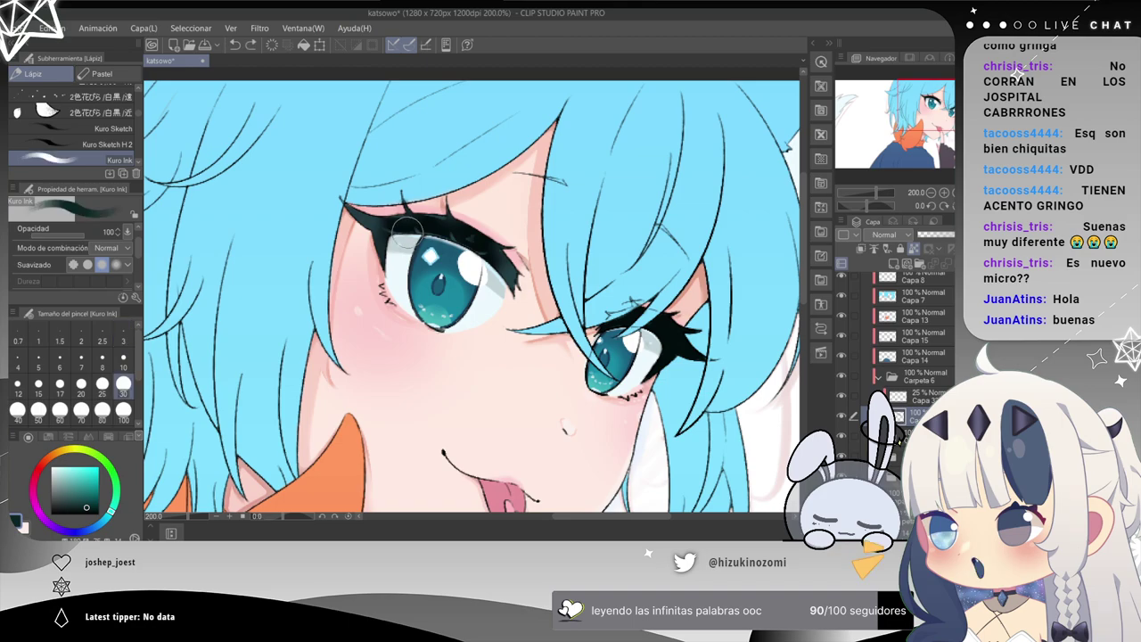
drag(491, 250, 388, 203)
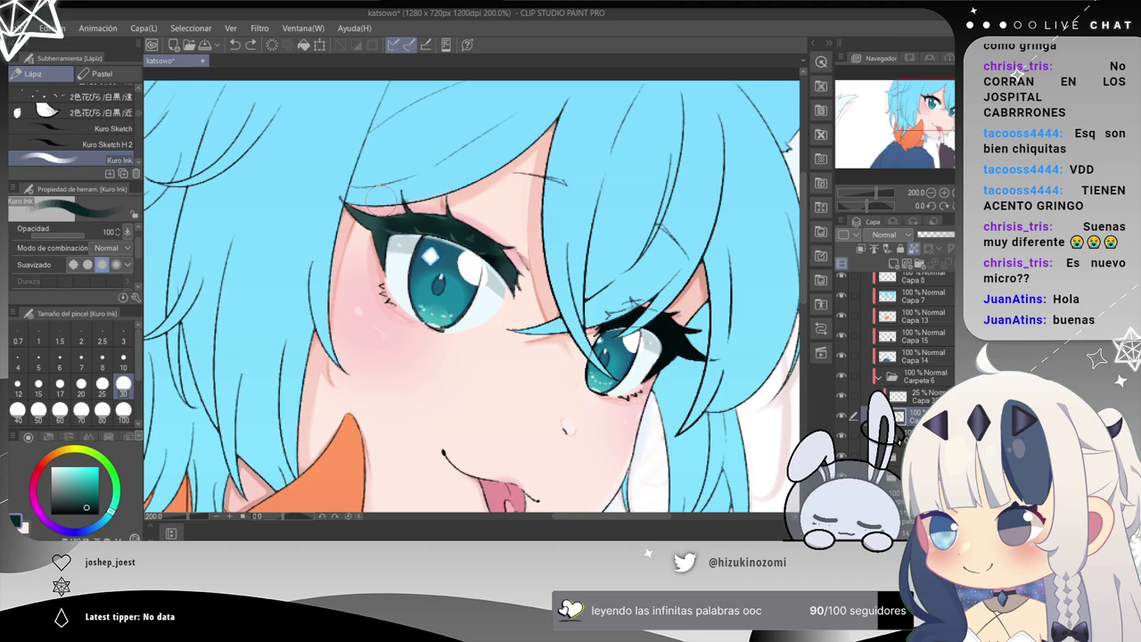
scroll(380, 198, down, 1)
scroll(379, 254, up, 3)
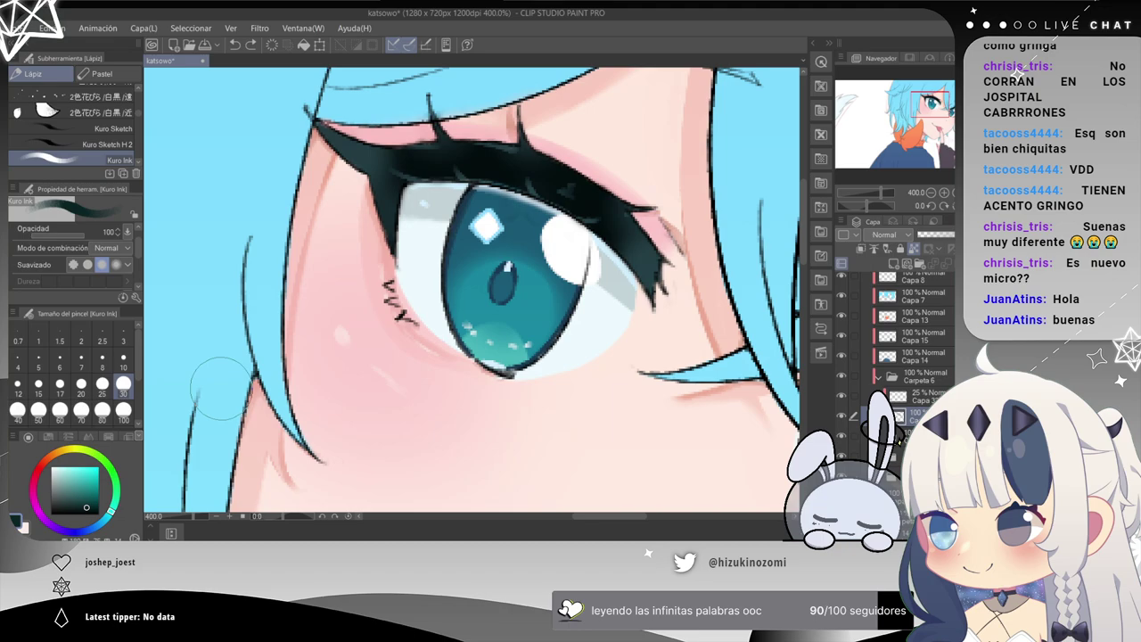
Try to recolor the near eyelash in dark navy blue with Kuro Ink at size 30 and compare it with the whole face.
click(93, 505)
drag(111, 512, 88, 529)
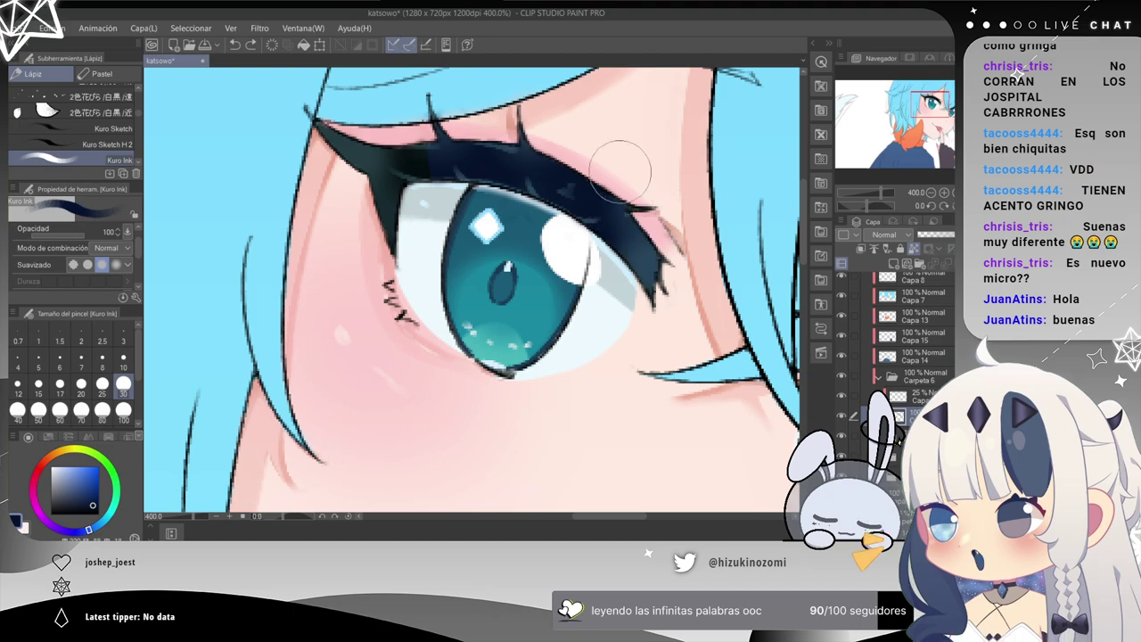
drag(373, 154, 352, 139)
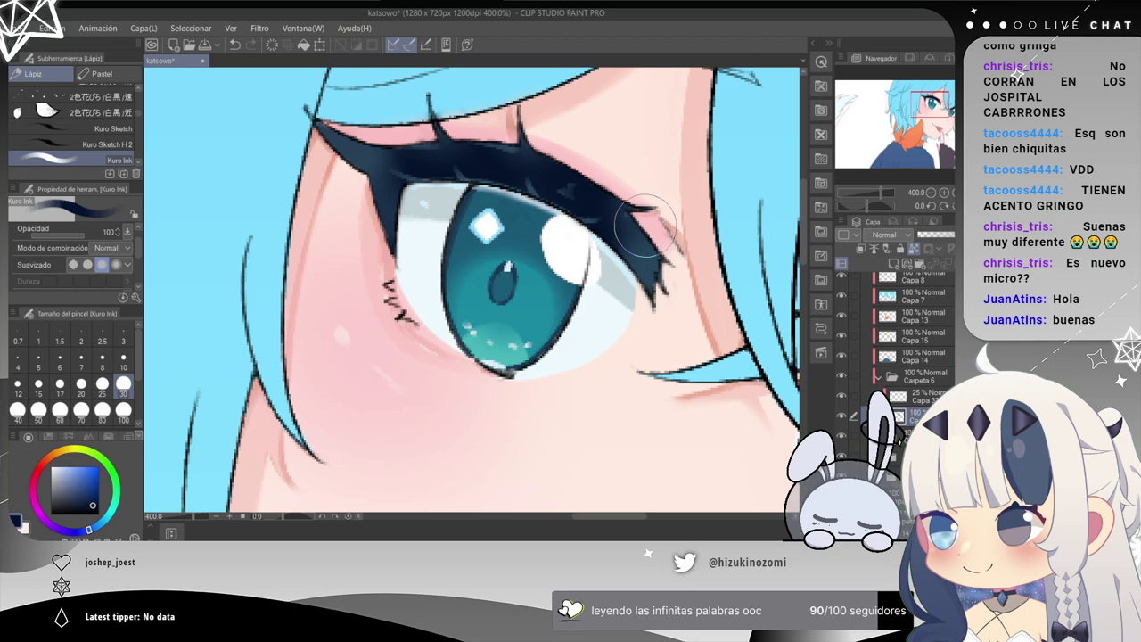
key(ctrl+minus)
key(ctrl+minus)
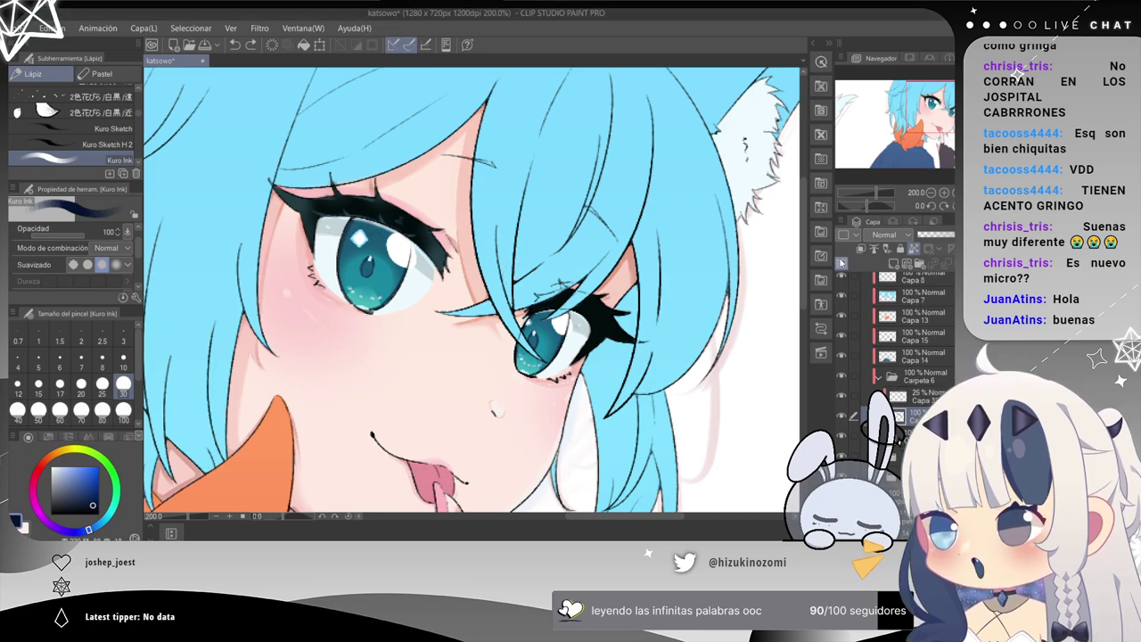
key(ctrl+minus)
key(ctrl+plus)
key(ctrl+plus)
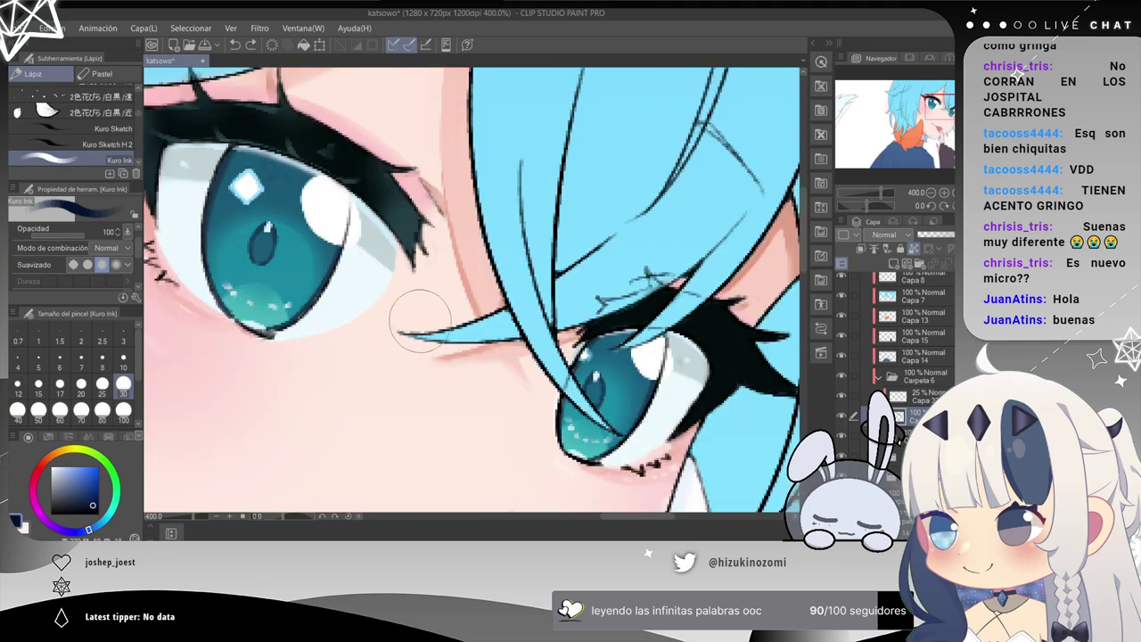
Sample a salmon pink from around the near eye and add a new layer clipped over the eyelash shading layer.
drag(324, 295, 563, 279)
alt+click(357, 191)
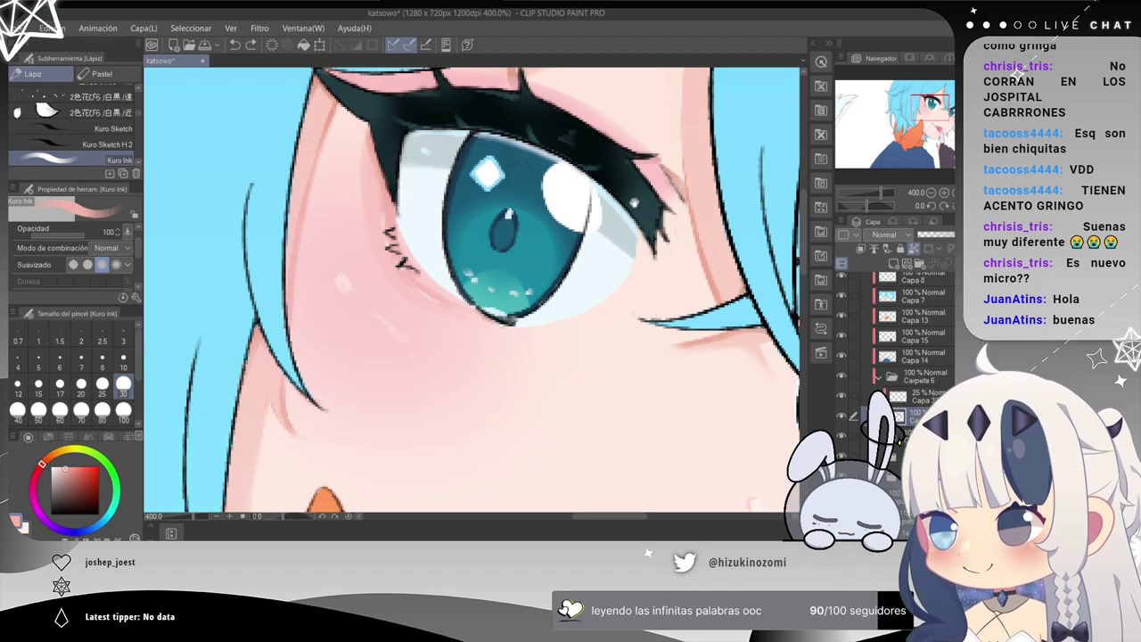
drag(643, 203, 527, 265)
click(923, 395)
click(905, 266)
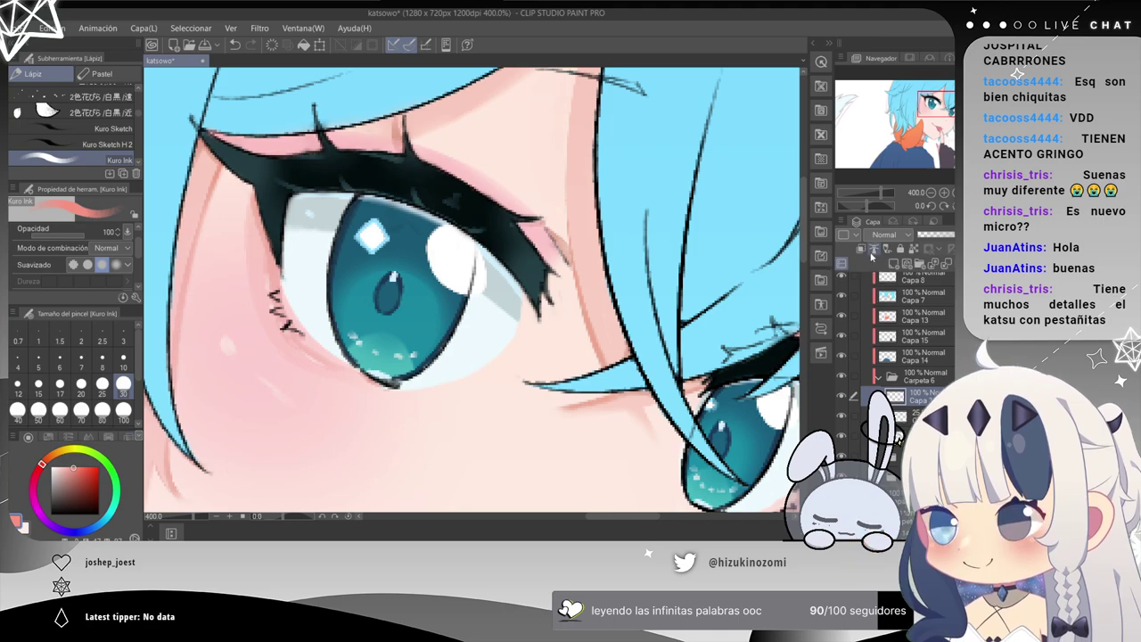
Airbrush a soft salmon tint onto both ends of the near eyelash, using Suave at size 30.
drag(322, 214, 220, 170)
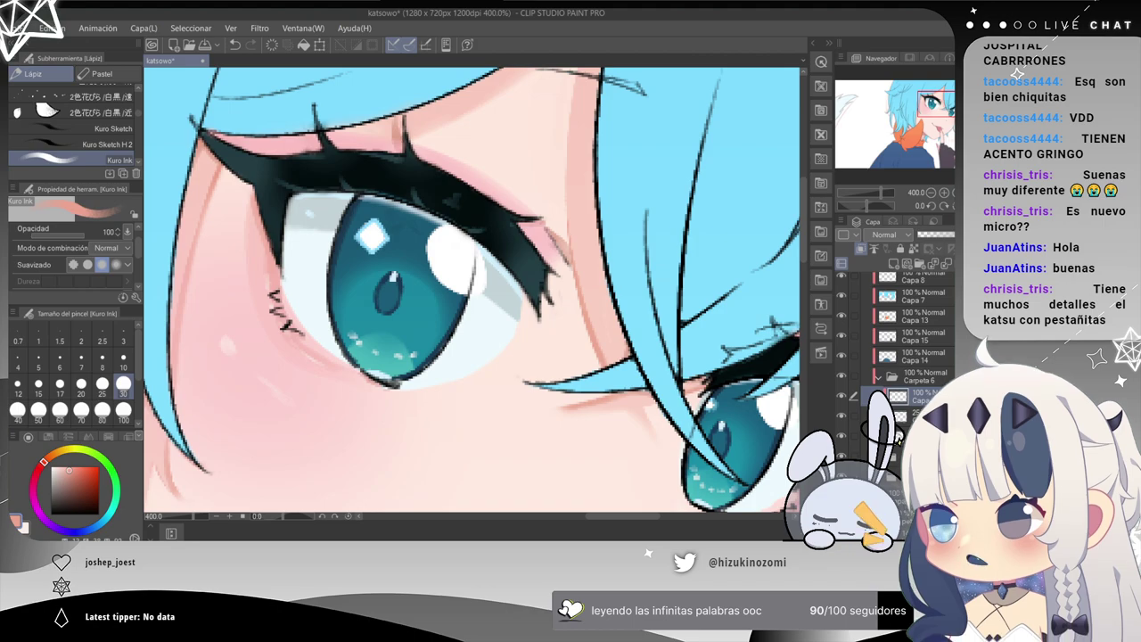
key(b)
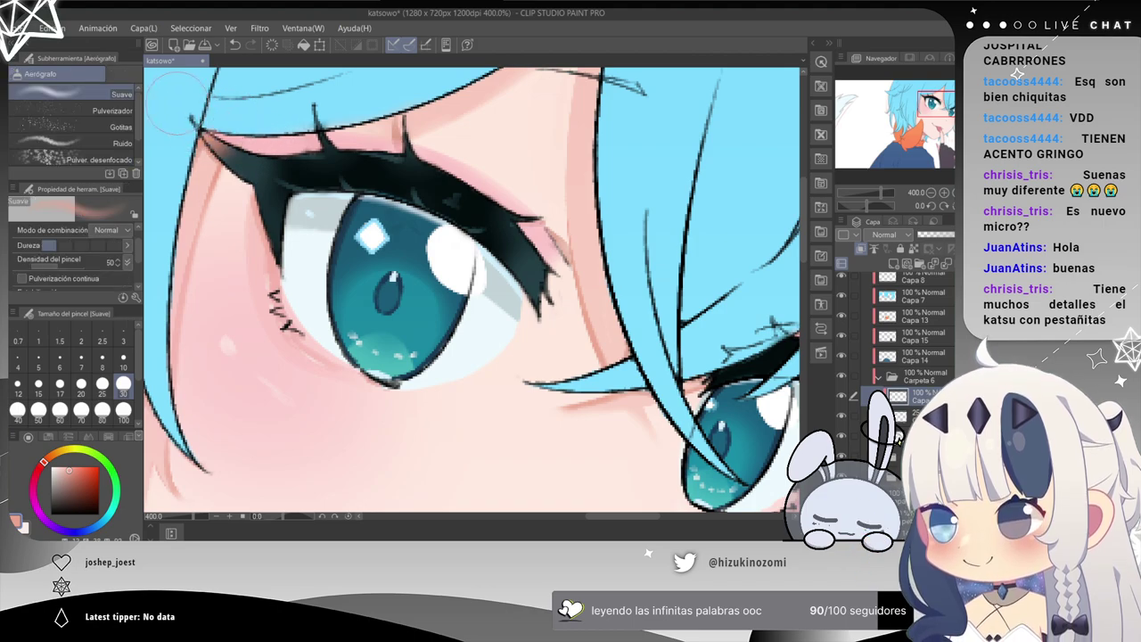
drag(555, 291, 557, 264)
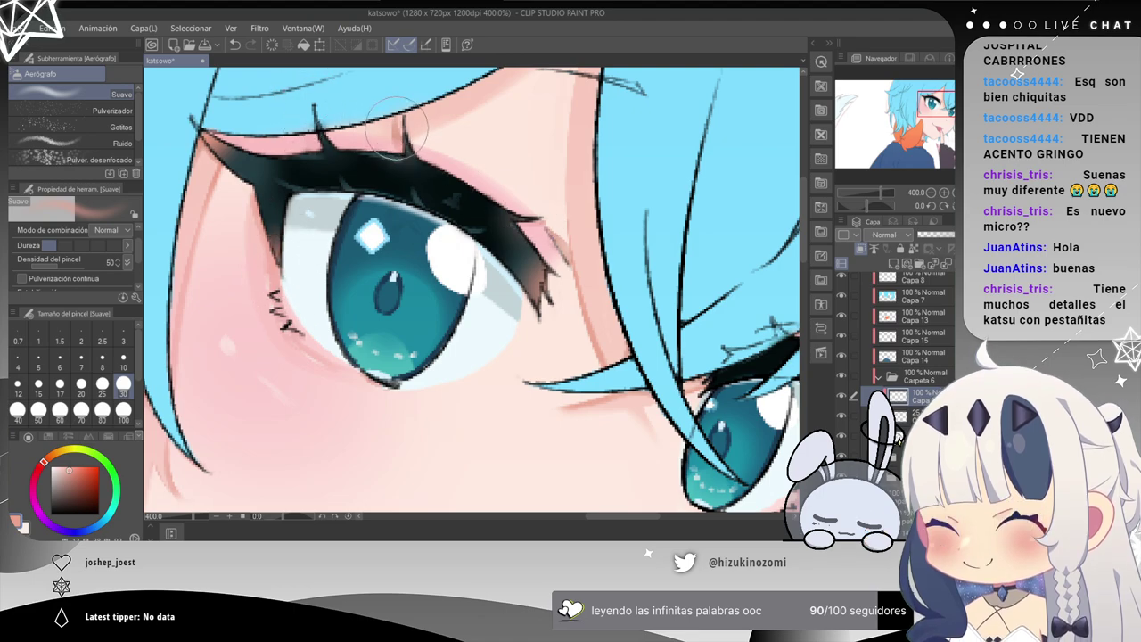
Lower the salmon tint layer's opacity to 25%.
click(951, 236)
mouse_move(951, 236)
mouse_down()
mouse_move(889, 234)
mouse_move(943, 236)
mouse_move(933, 236)
mouse_up()
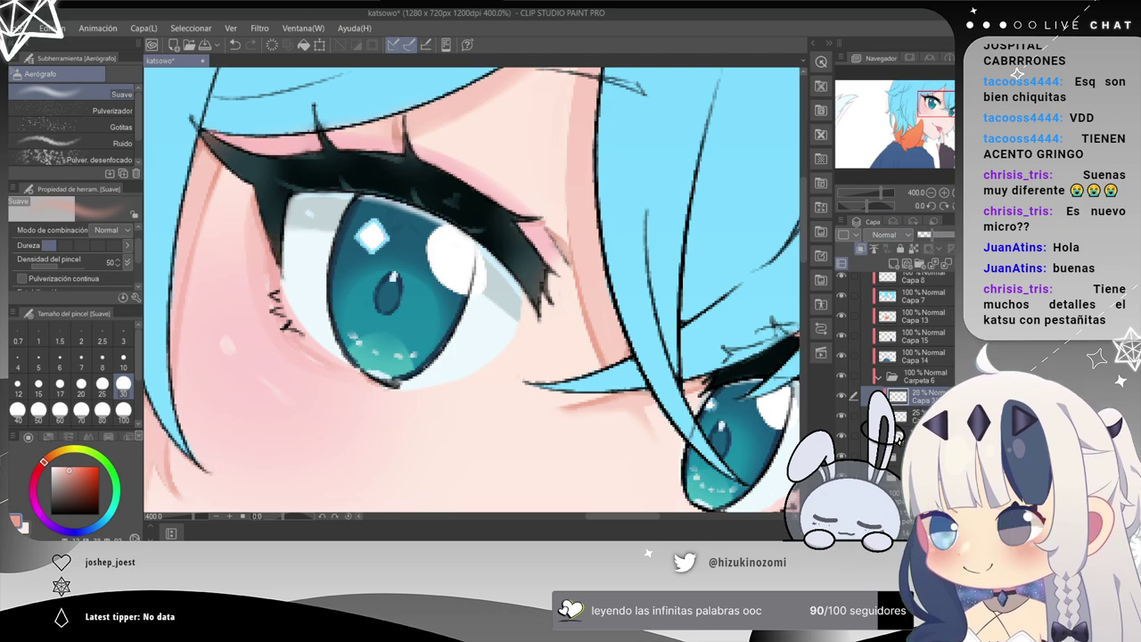
drag(932, 235, 930, 236)
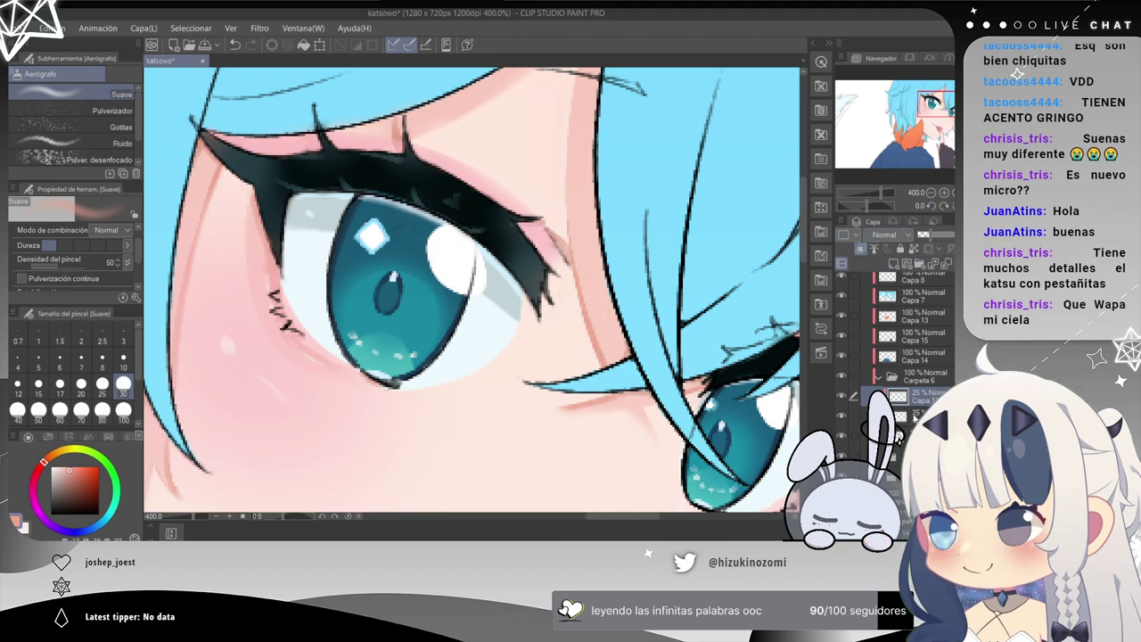
Compare the near eyelash with the salmon tint layer hidden and shown.
click(840, 394)
click(840, 394)
click(840, 395)
click(842, 395)
click(842, 395)
click(843, 396)
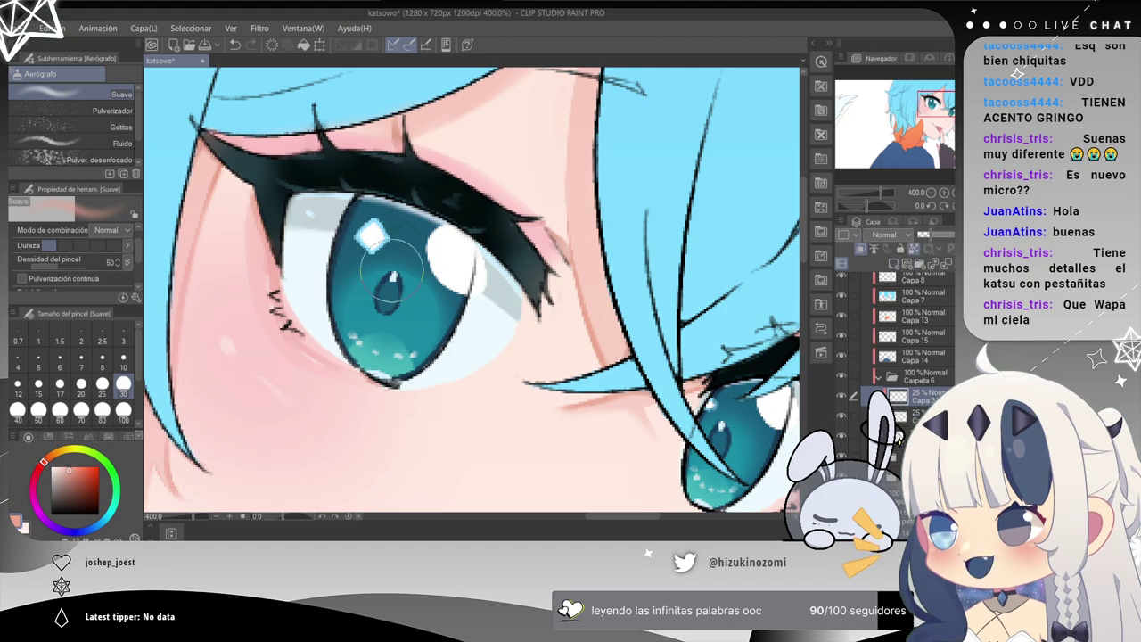
Switch to Kuro Ink and shift the drawing color to a more saturated pinkish red.
key(p)
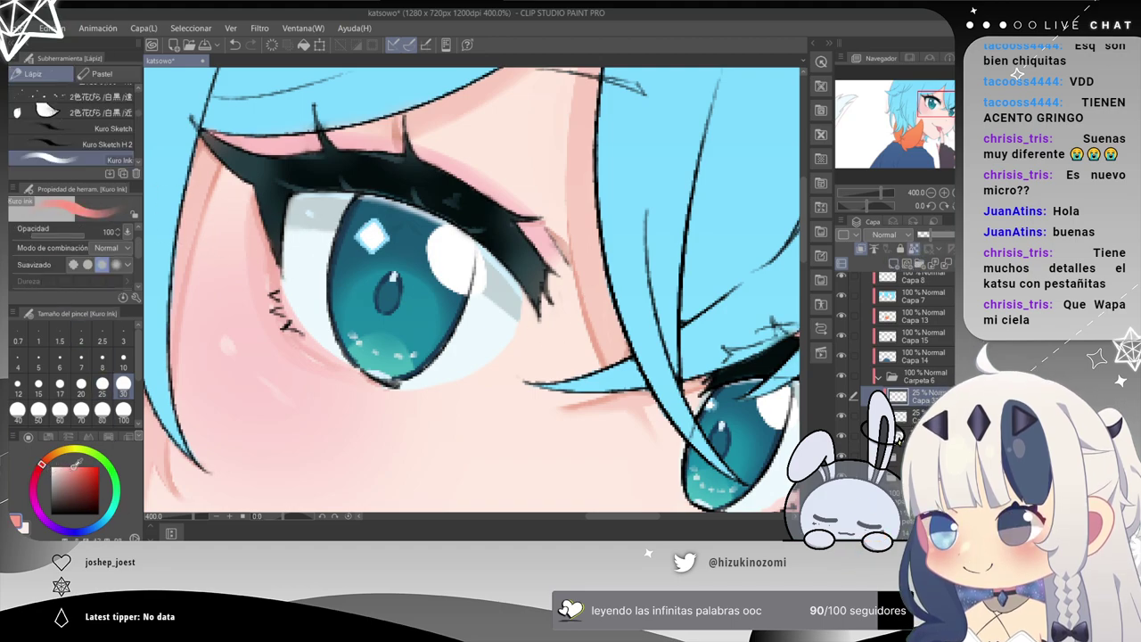
drag(77, 463, 88, 465)
click(38, 469)
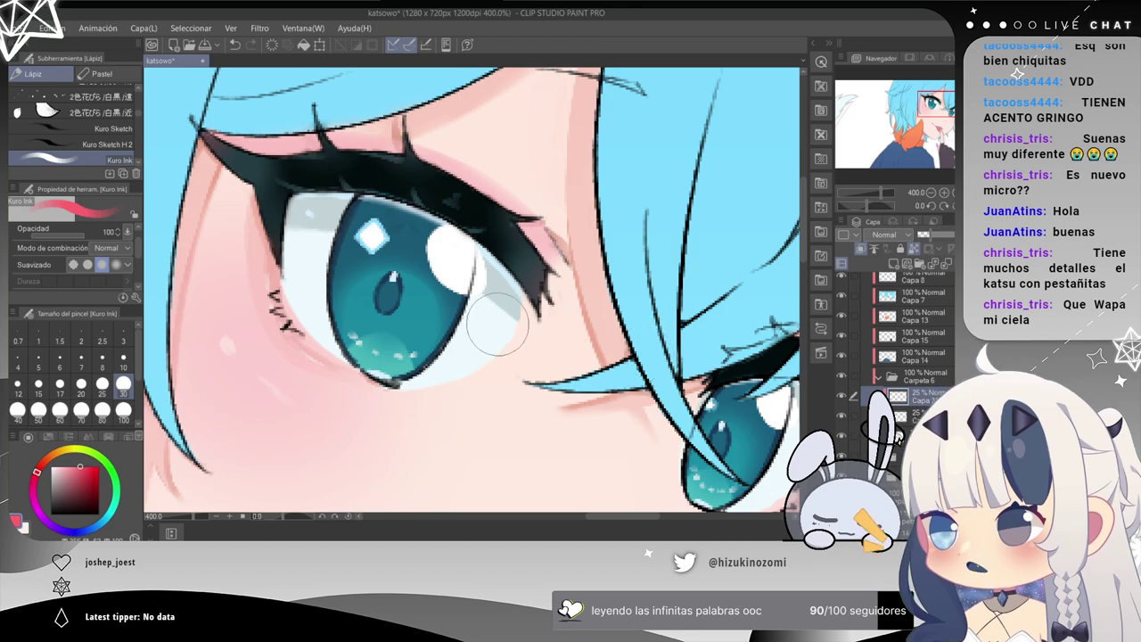
On the lower 25% layer, try to tint the far eyelash's outer tip in light blue sampled from the hair, using Kuro Ink at size 30.
click(854, 416)
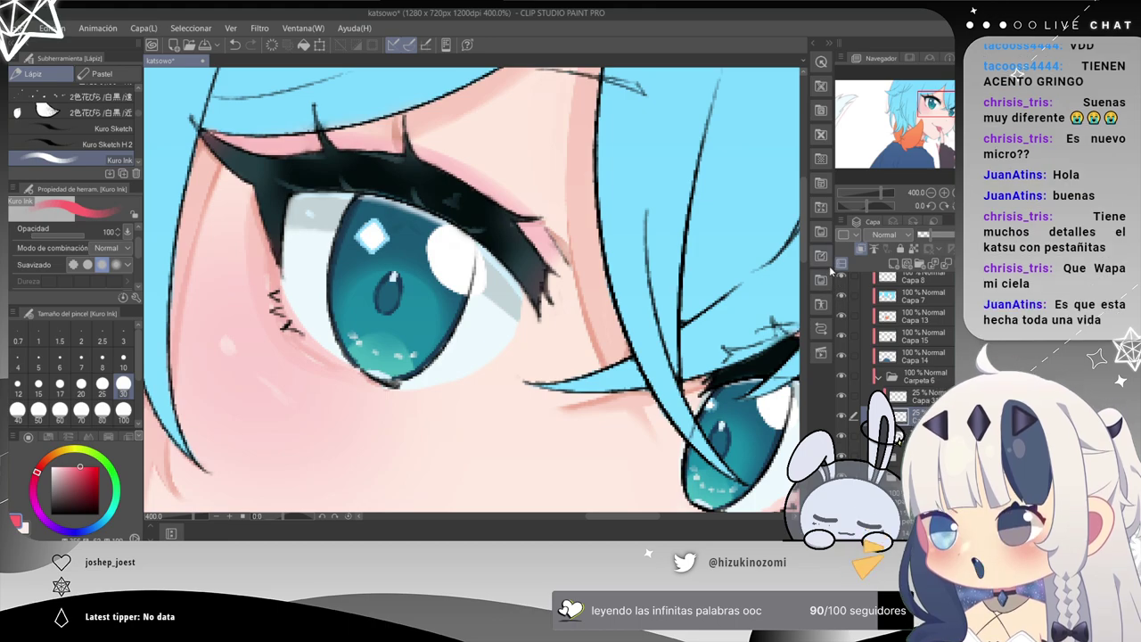
alt+click(722, 166)
mouse_move(716, 324)
mouse_down()
mouse_move(670, 306)
mouse_move(510, 186)
mouse_up()
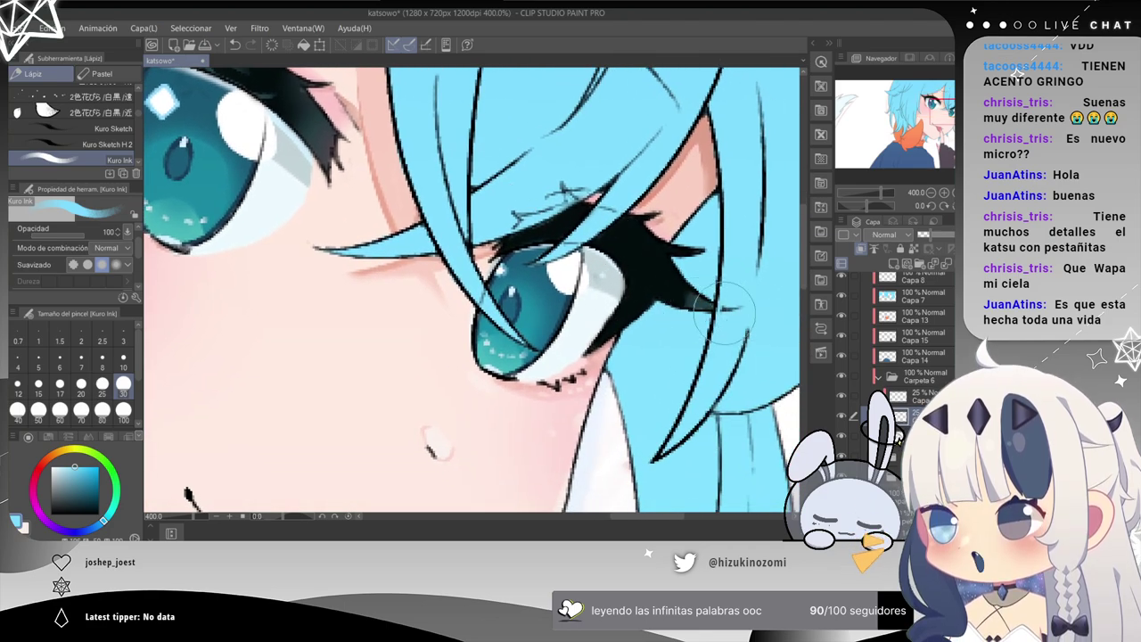
scroll(738, 330, up, 4)
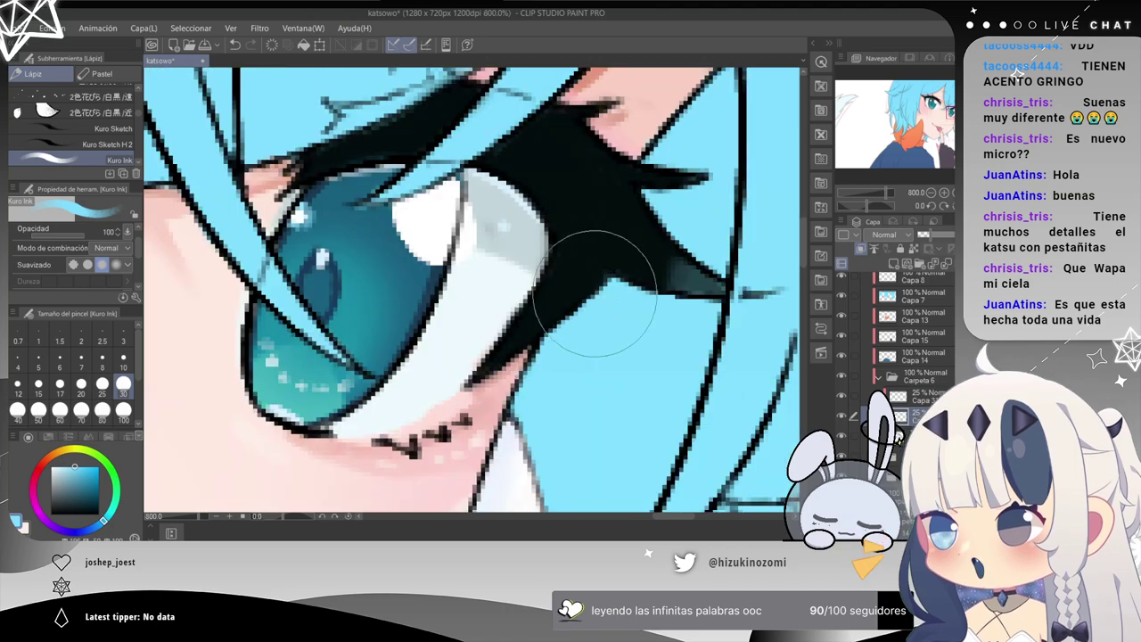
scroll(594, 293, up, 4)
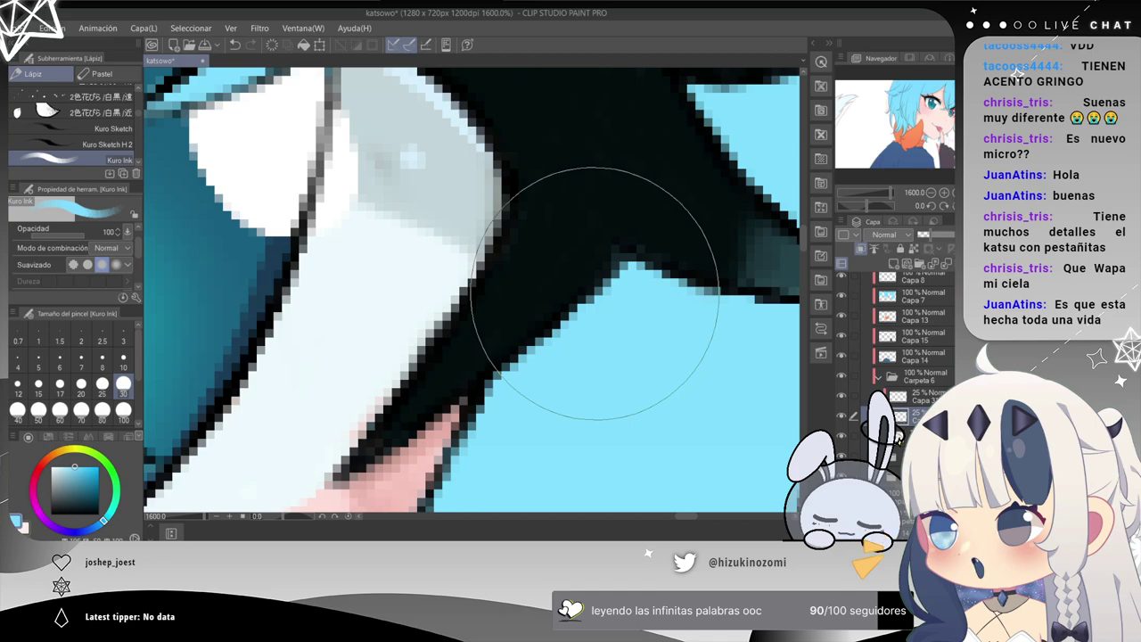
scroll(594, 292, down, 8)
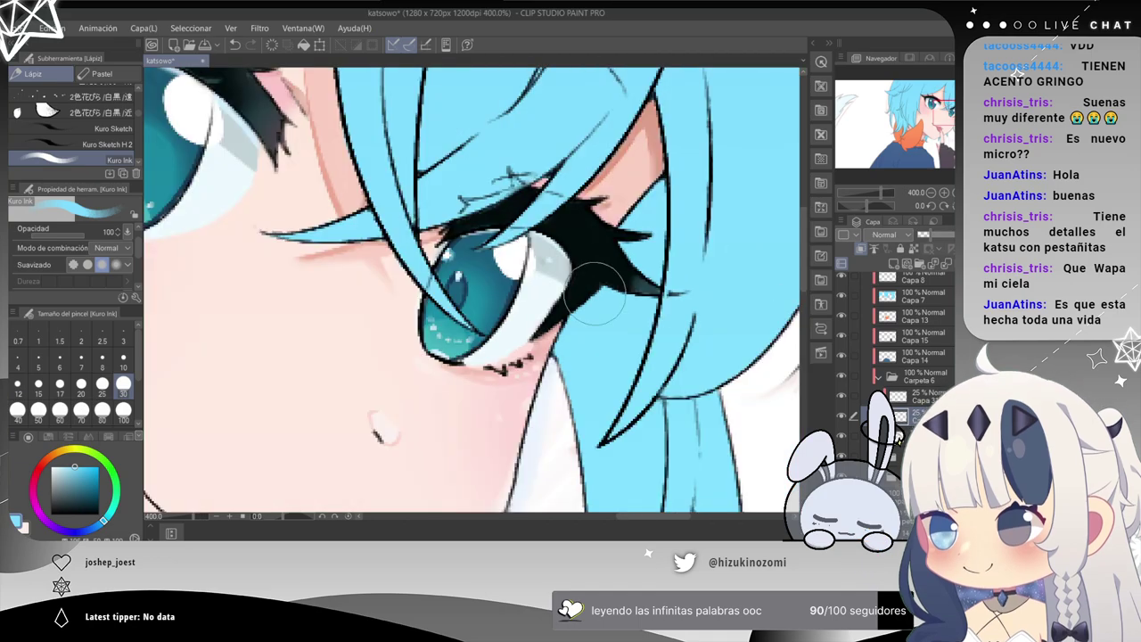
scroll(595, 292, up, 3)
scroll(595, 293, down, 3)
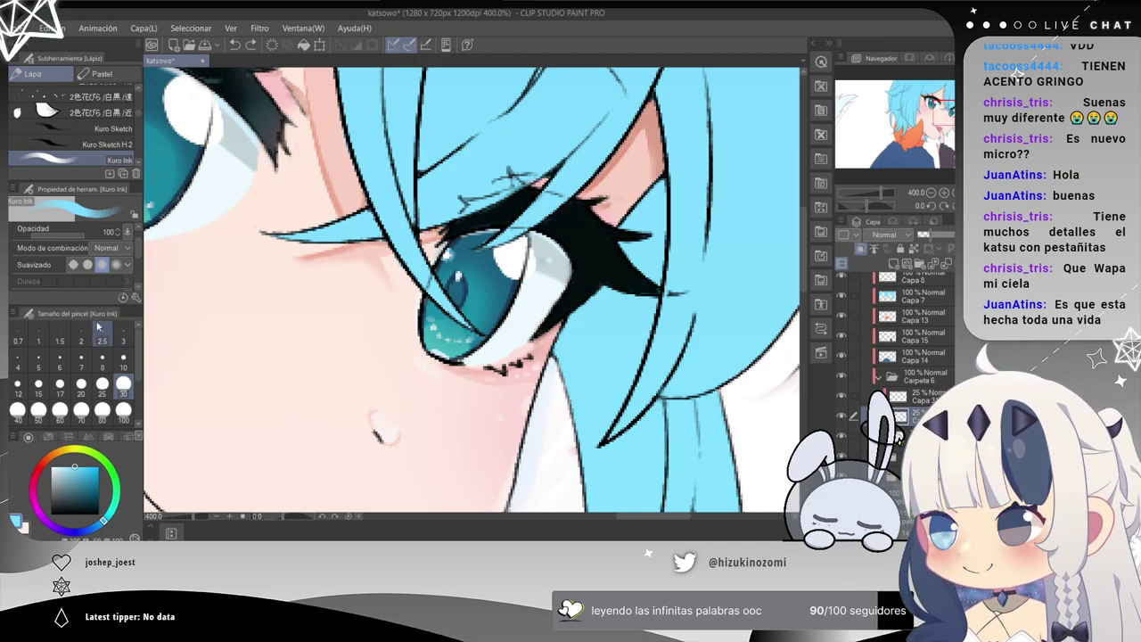
Airbrush a soft light-blue tint over the outer part of the far eyelash with Suave at size 30 and compare it with the near eye.
key(b)
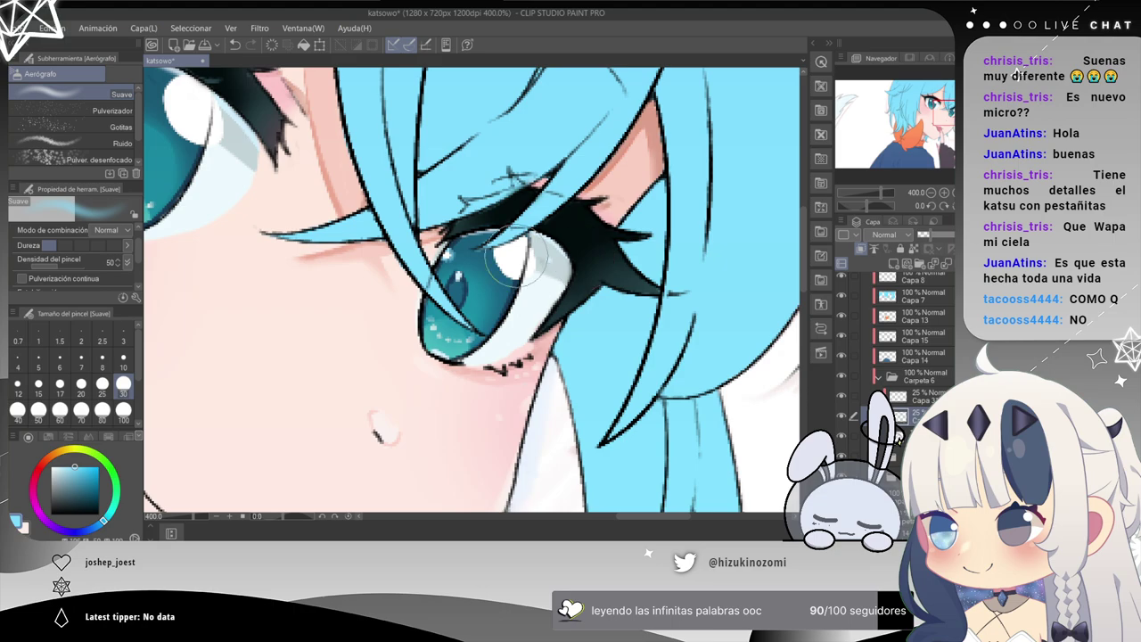
drag(465, 232, 710, 309)
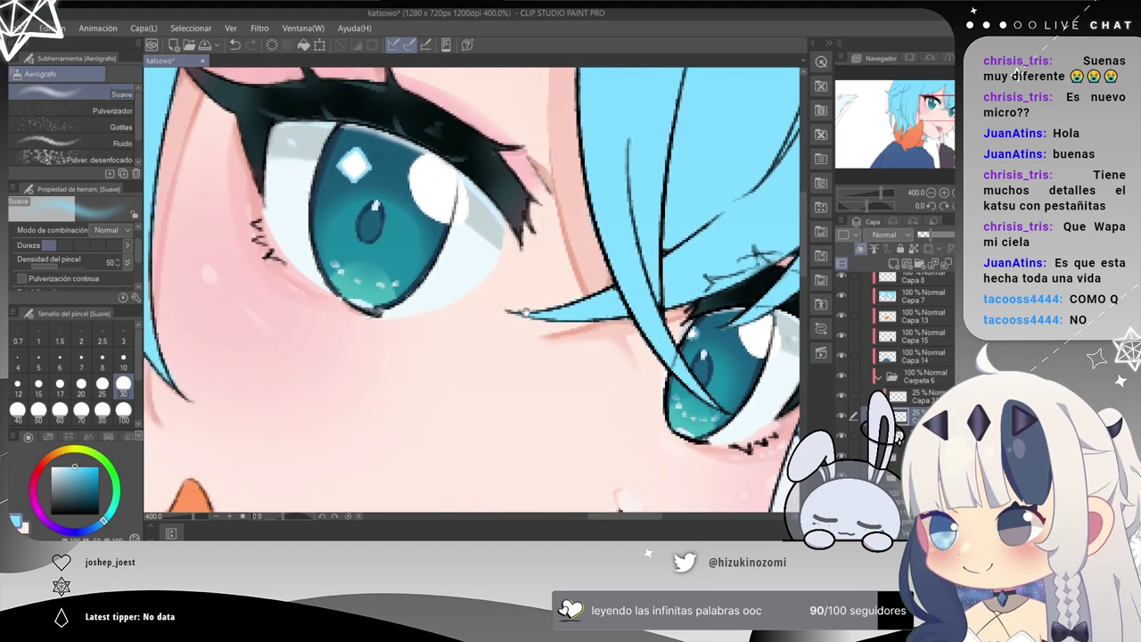
drag(629, 317, 342, 292)
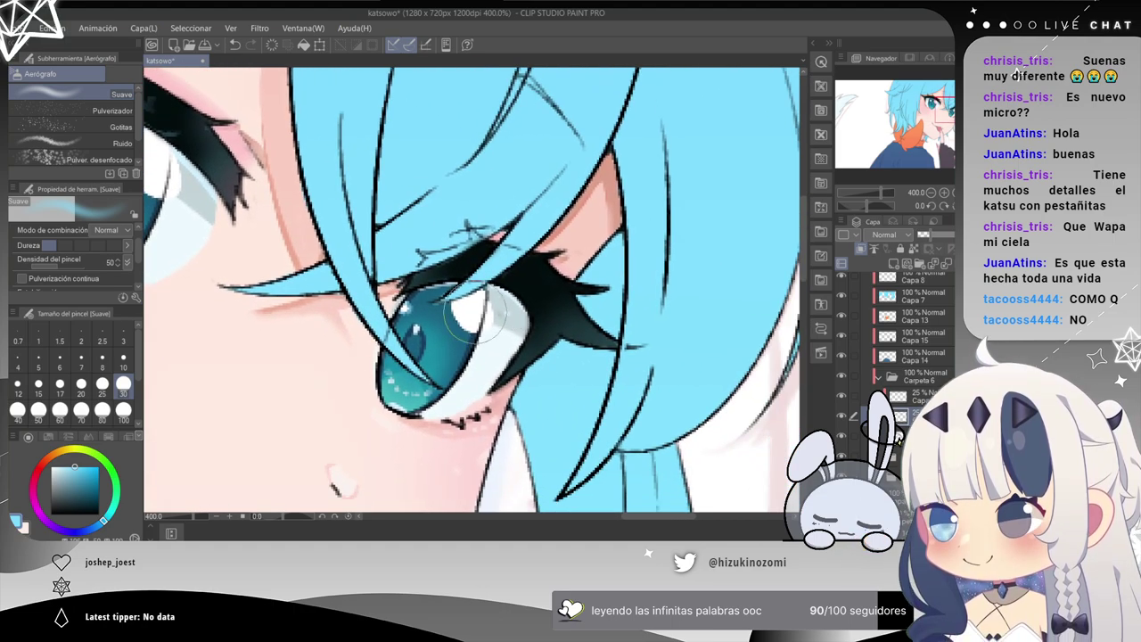
Draw fine light-blue strokes on the far eyelash with the Suave airbrush at sizes 3 and 1.5.
click(124, 337)
key(ctrl+plus)
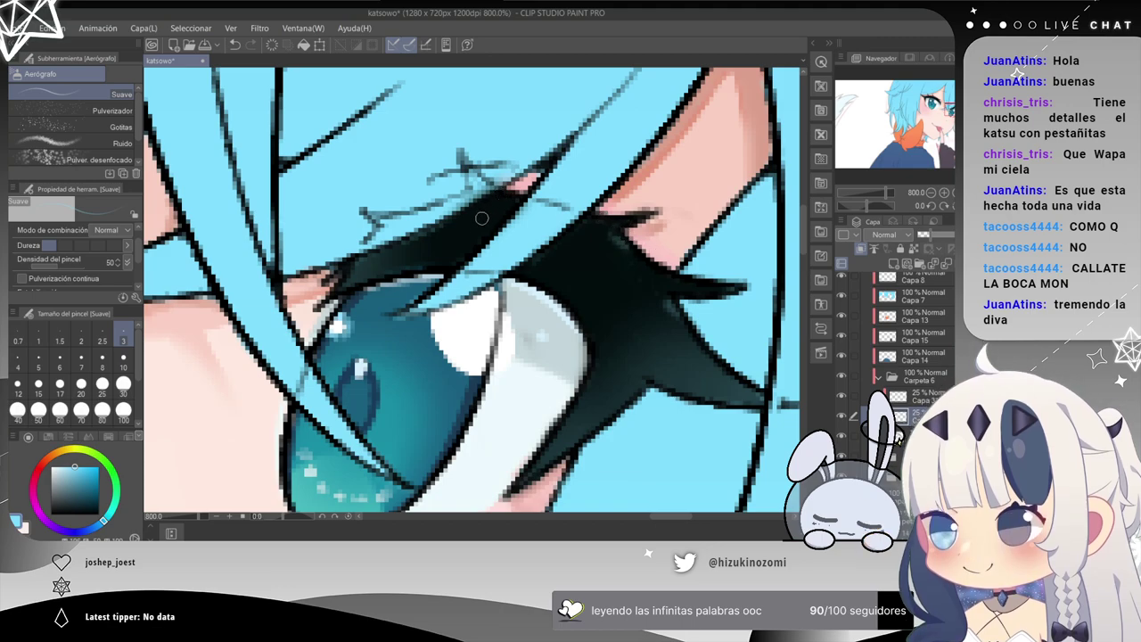
click(59, 344)
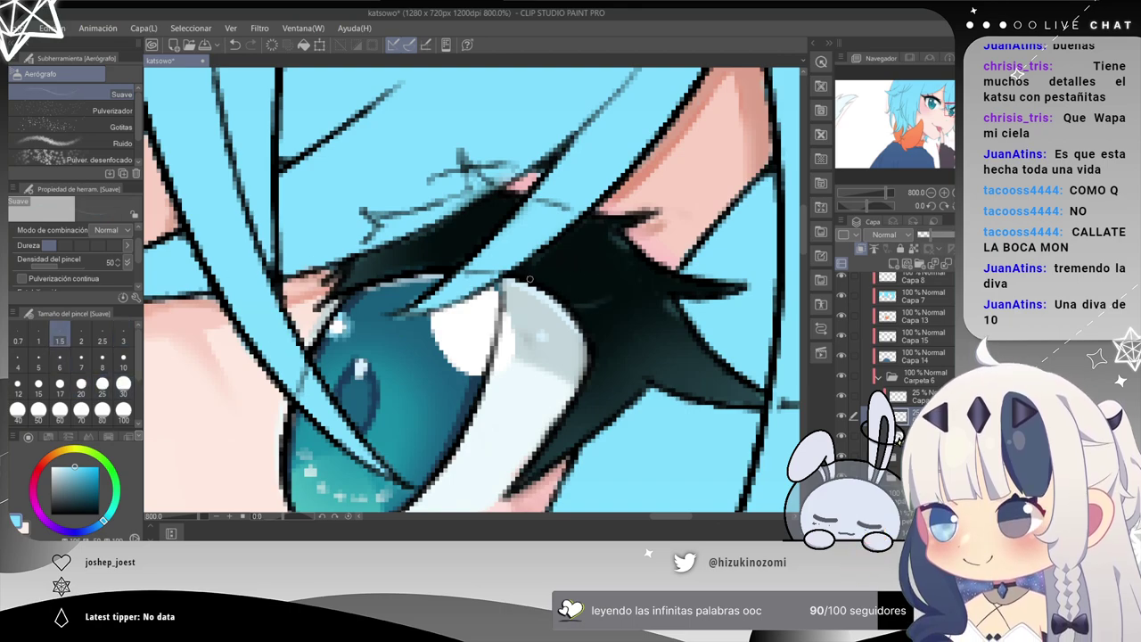
scroll(527, 277, down, 2)
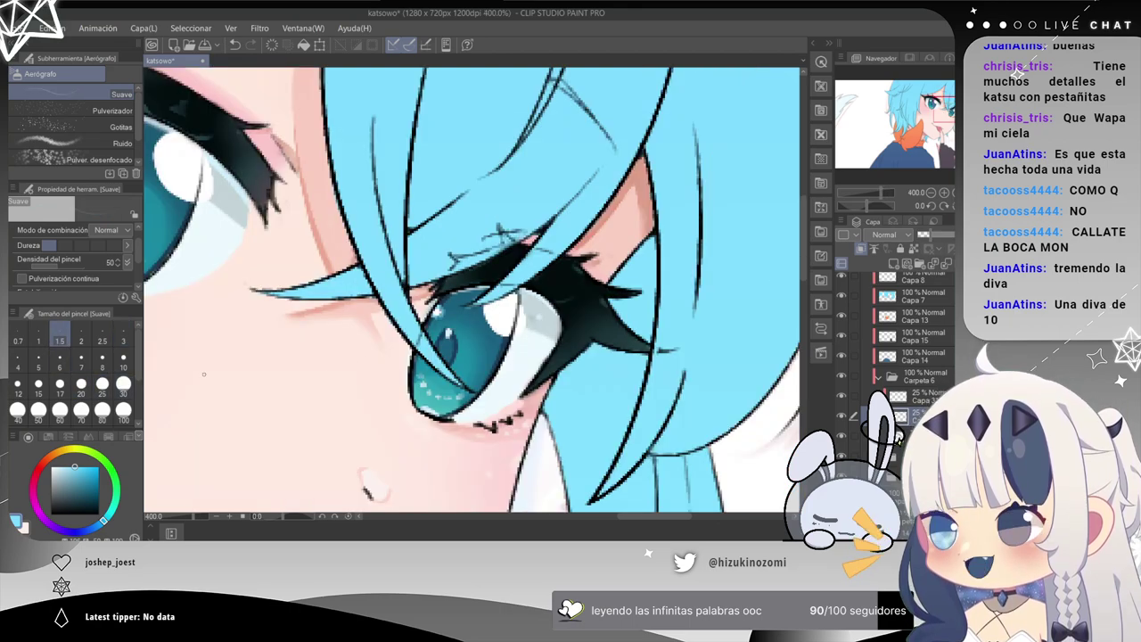
Add fine light-blue highlight strokes along the far eyelash with Suave at size 2.5 and check them against the whole face.
click(102, 338)
scroll(668, 310, up, 2)
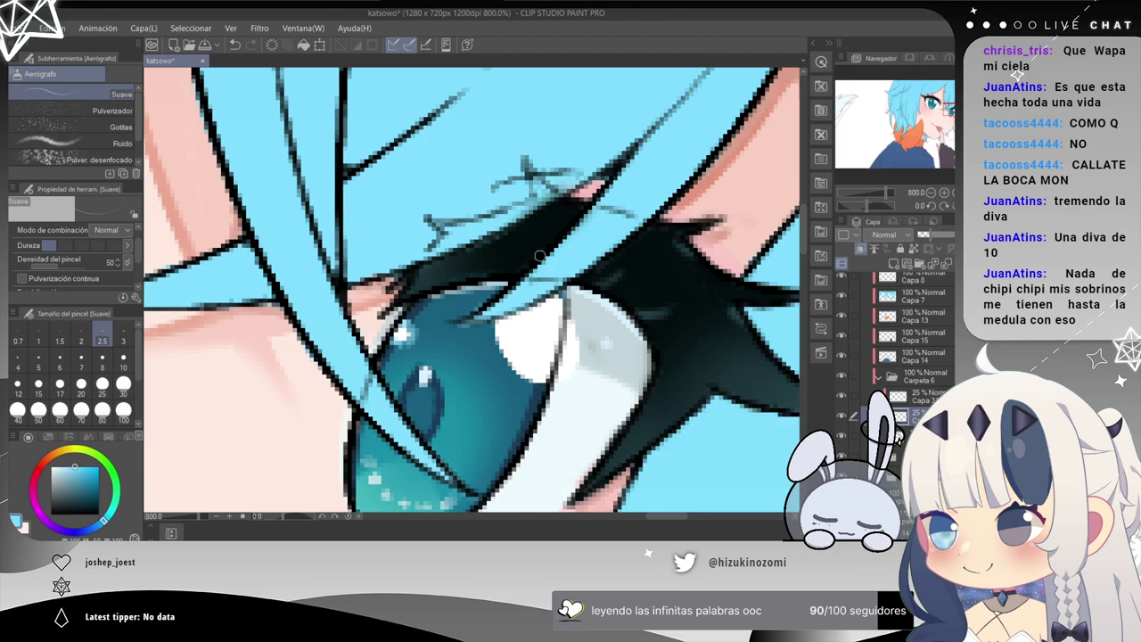
scroll(547, 280, down, 2)
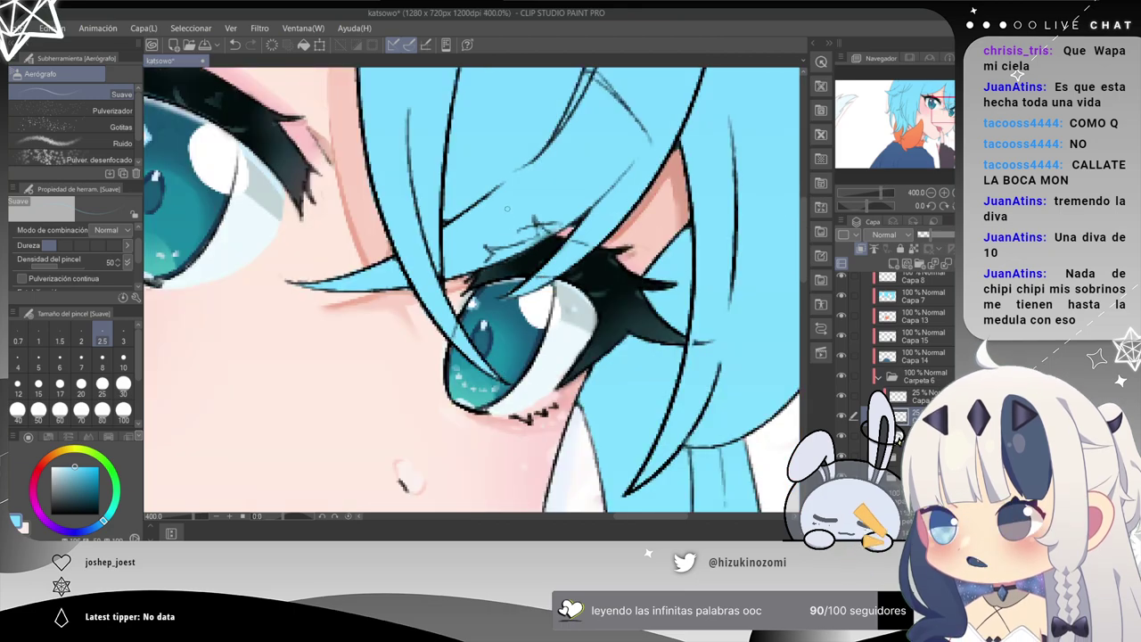
scroll(533, 233, up, 2)
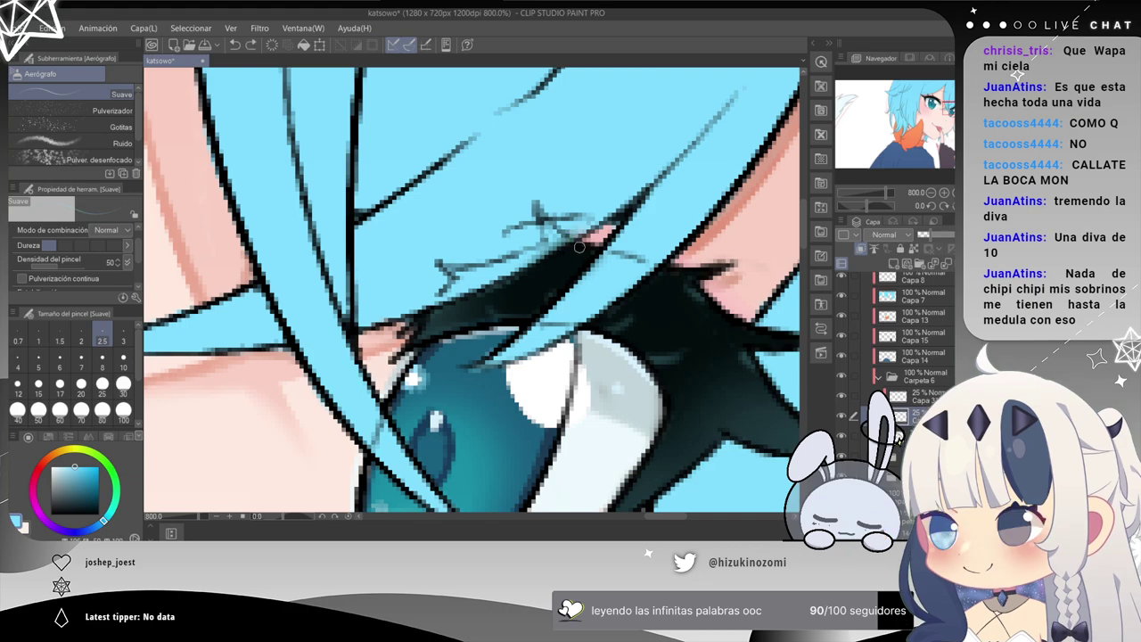
drag(628, 286, 528, 167)
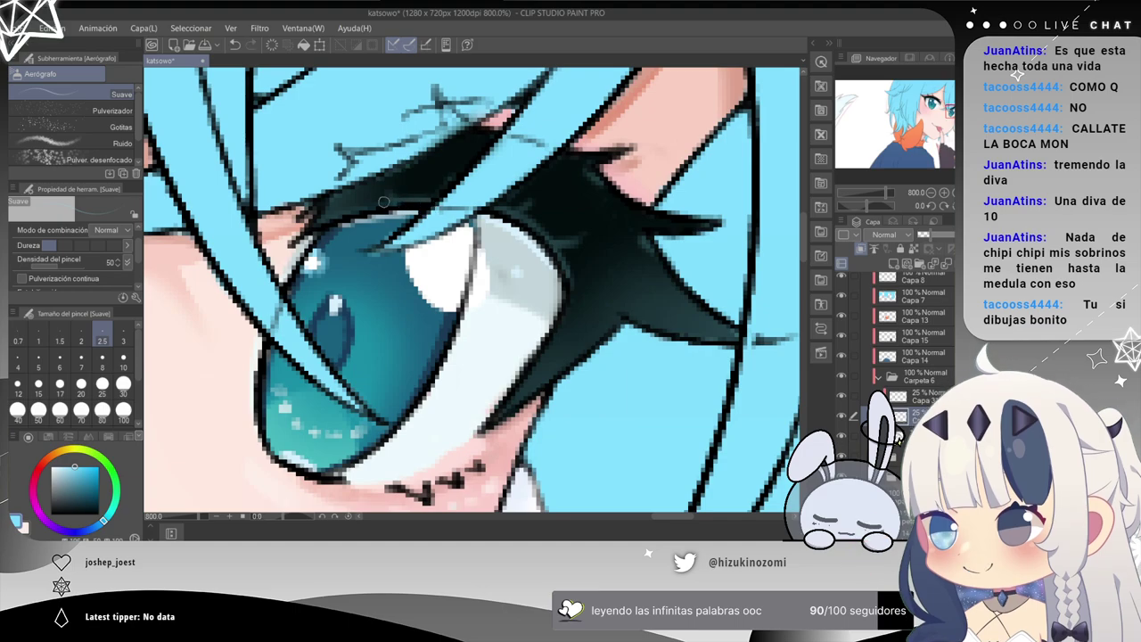
scroll(317, 211, down, 5)
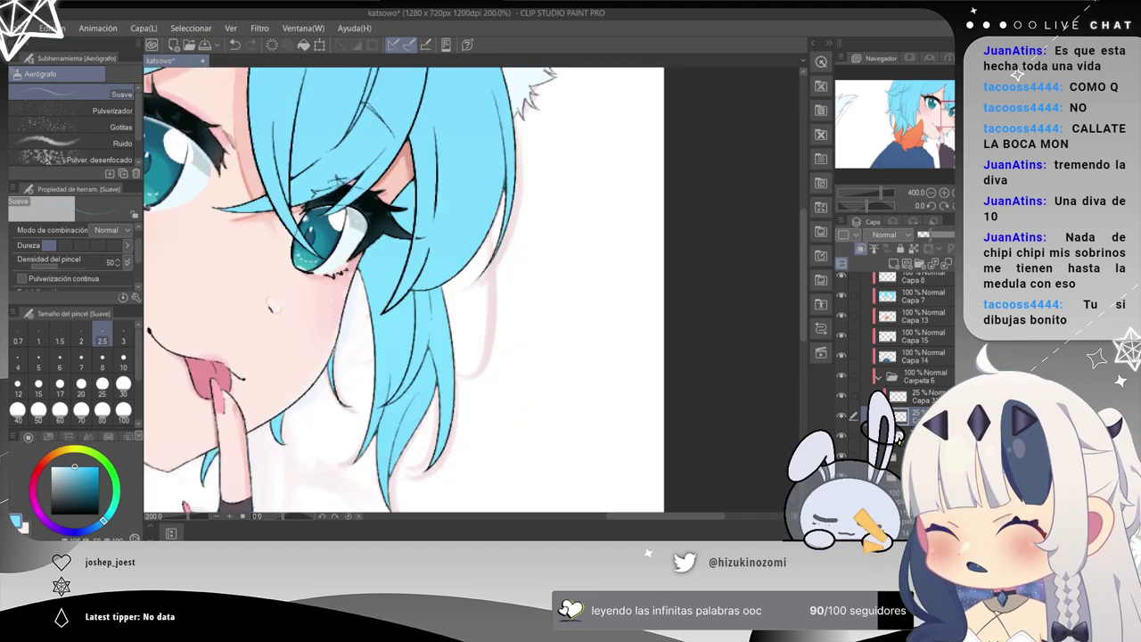
drag(379, 256, 503, 256)
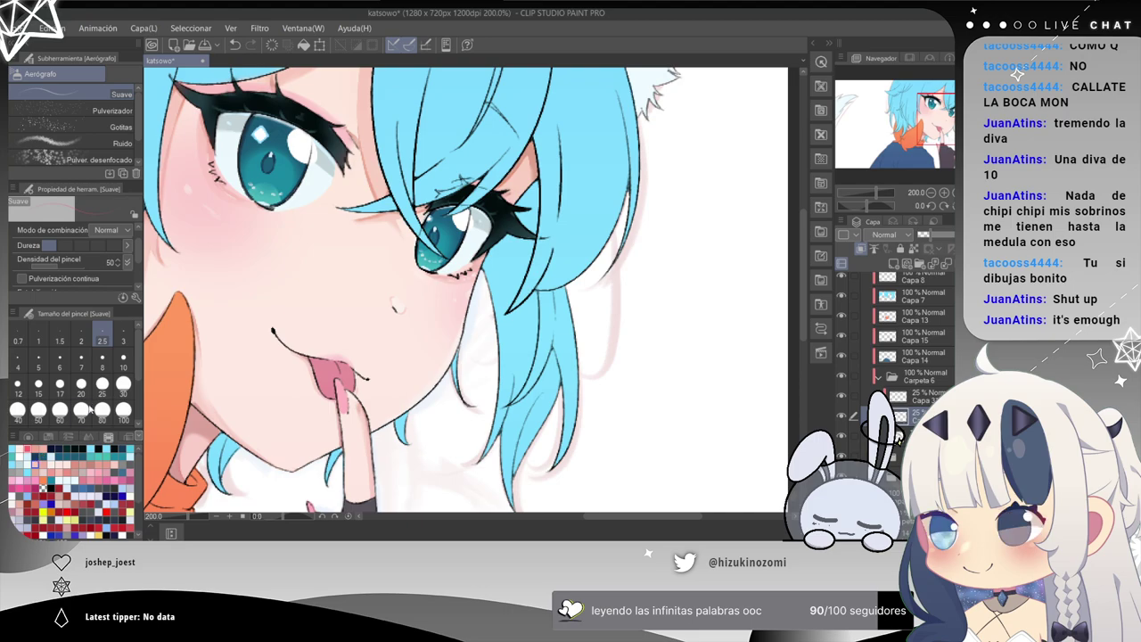
Select the upper 25% layer in Carpeta 6 and set the Suave airbrush to size 30 with the red color.
click(28, 437)
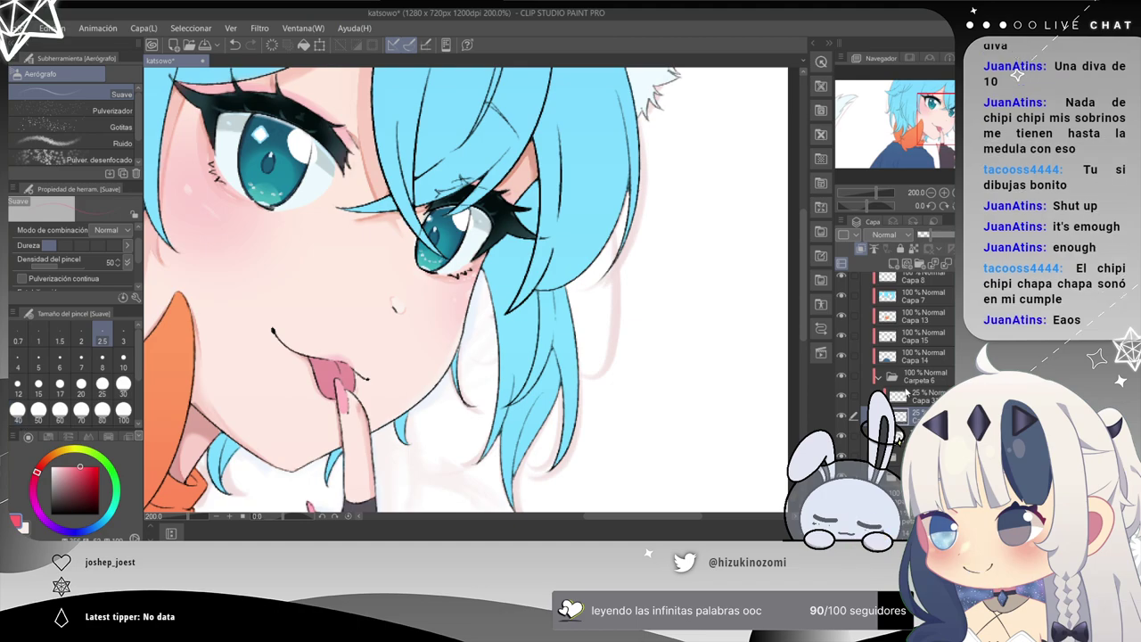
click(896, 401)
key(ctrl+plus)
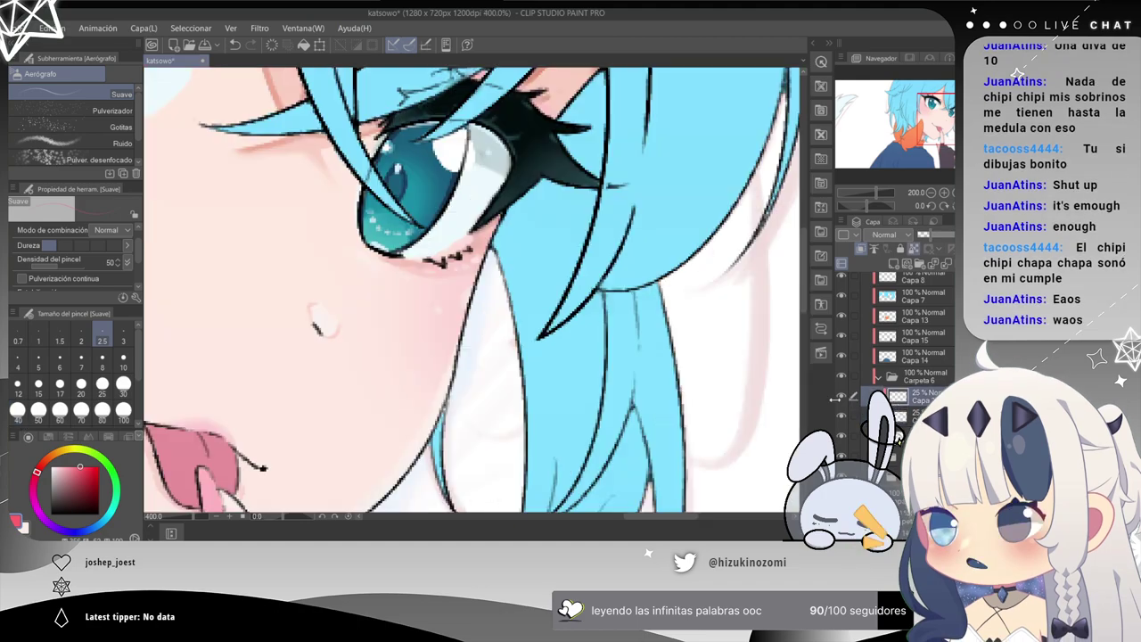
key(ctrl+plus)
drag(646, 245, 321, 378)
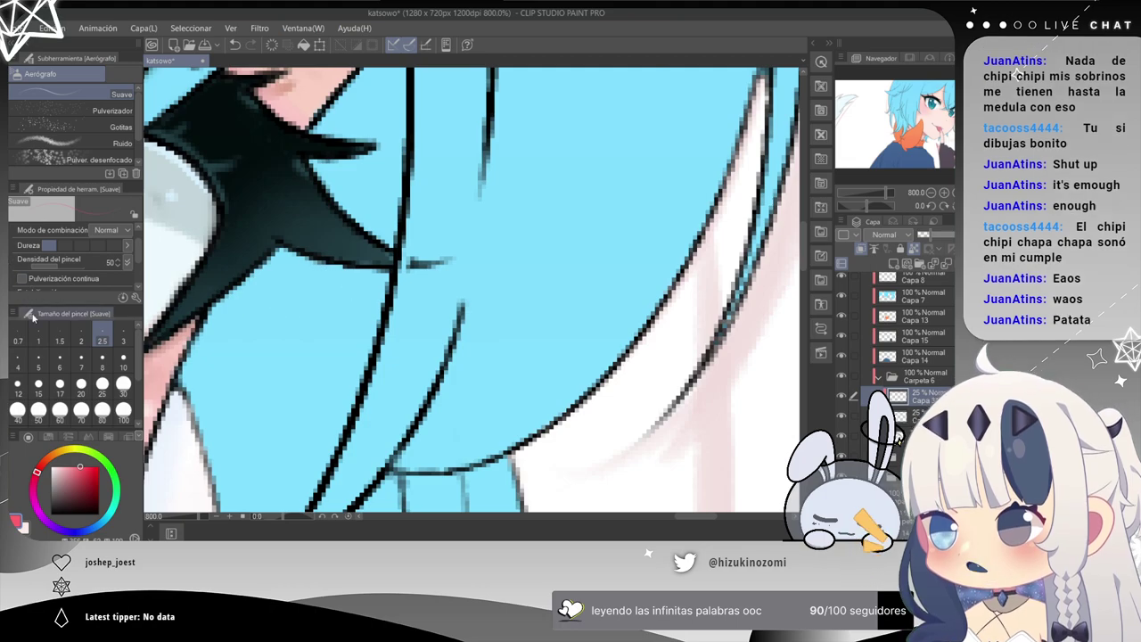
click(124, 384)
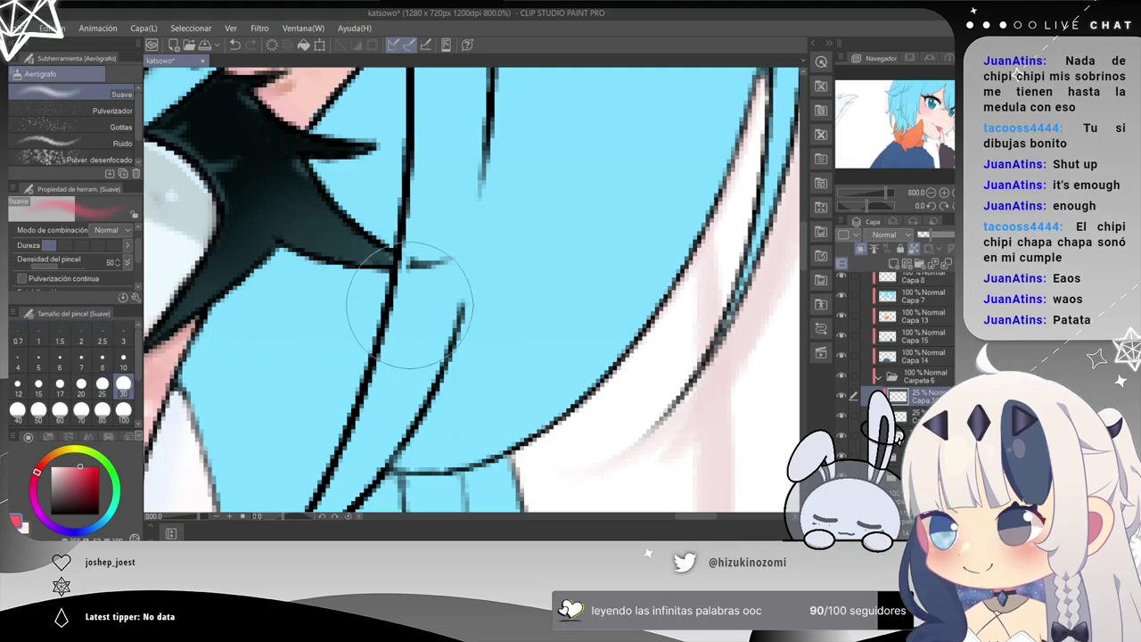
click(125, 359)
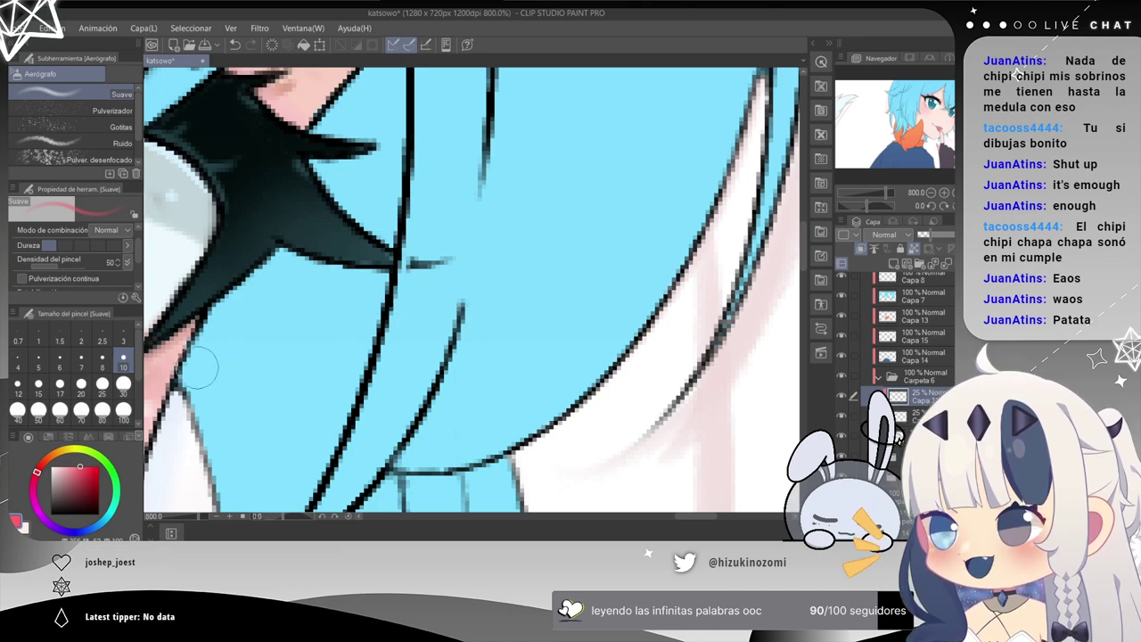
click(123, 383)
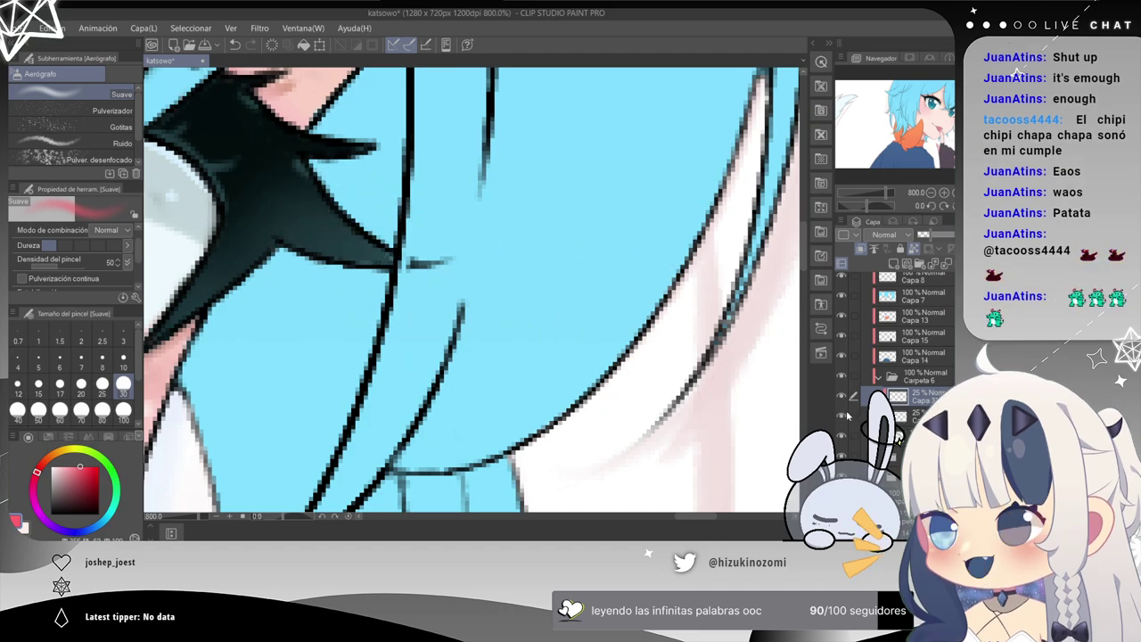
Airbrush a soft red tint over the outer tips of the far eye's upper eyelash.
drag(298, 230, 657, 452)
drag(334, 280, 784, 365)
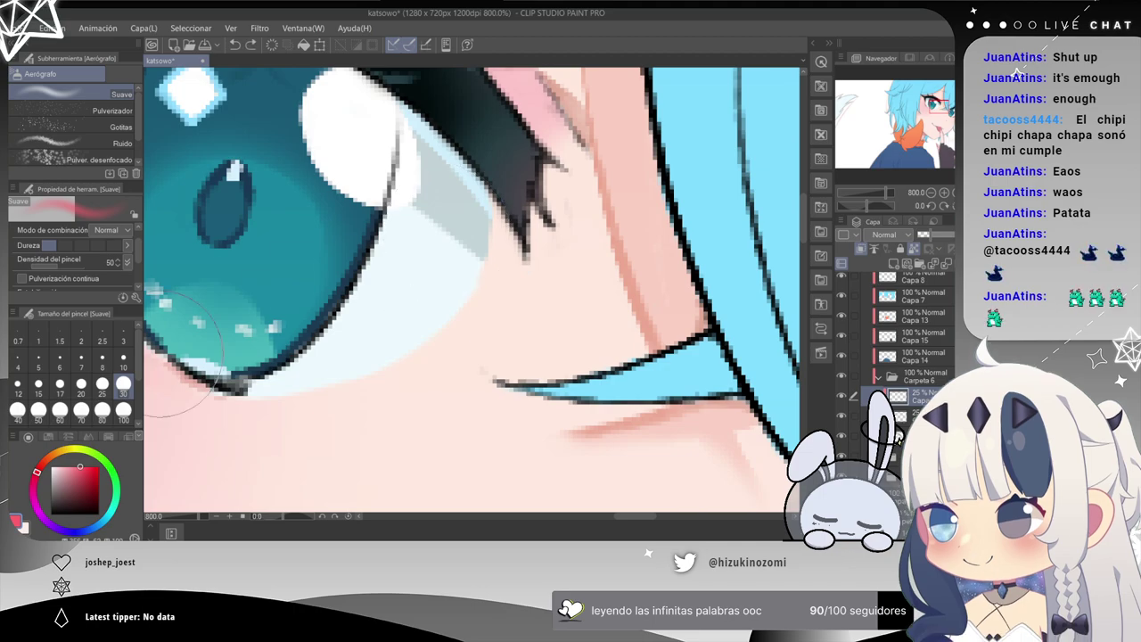
key(b)
key(b)
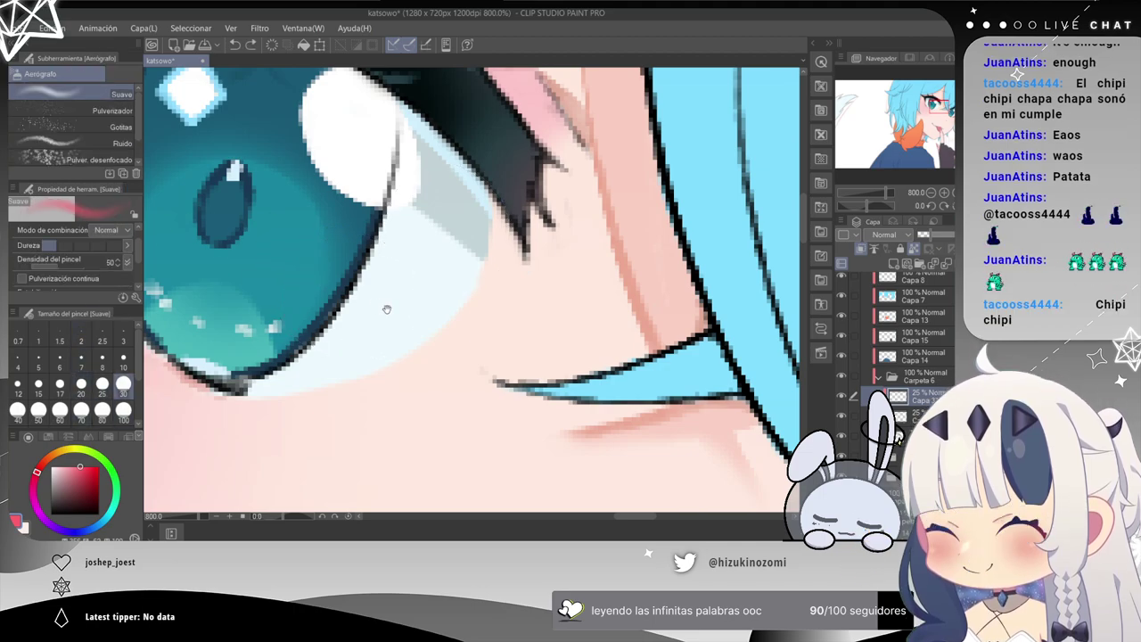
drag(695, 410, 258, 205)
drag(476, 311, 247, 176)
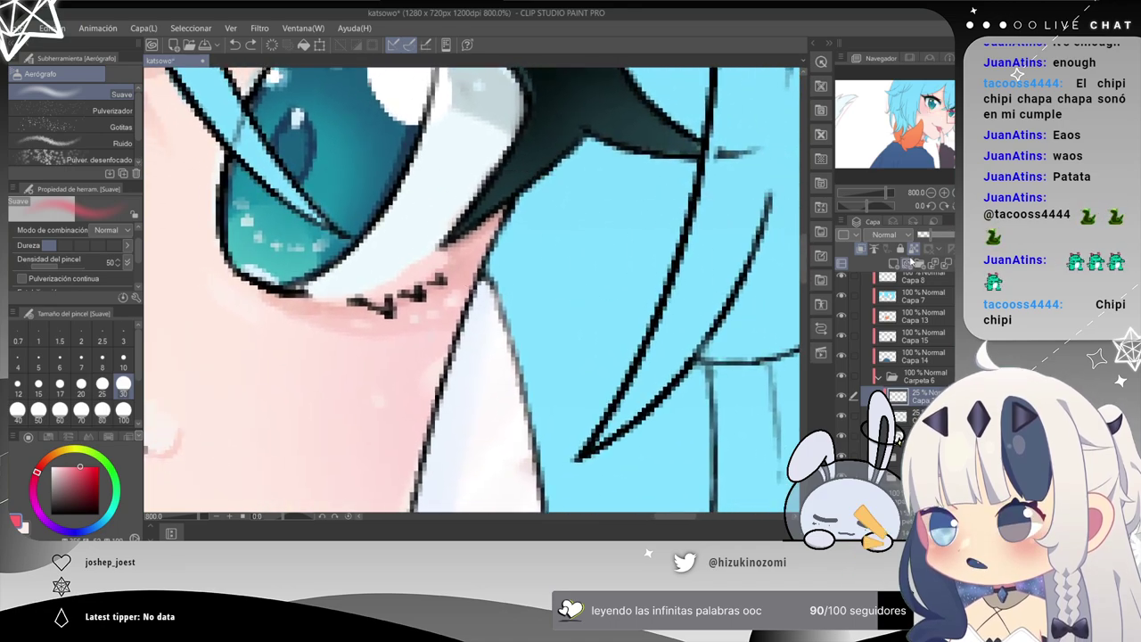
drag(685, 217, 272, 322)
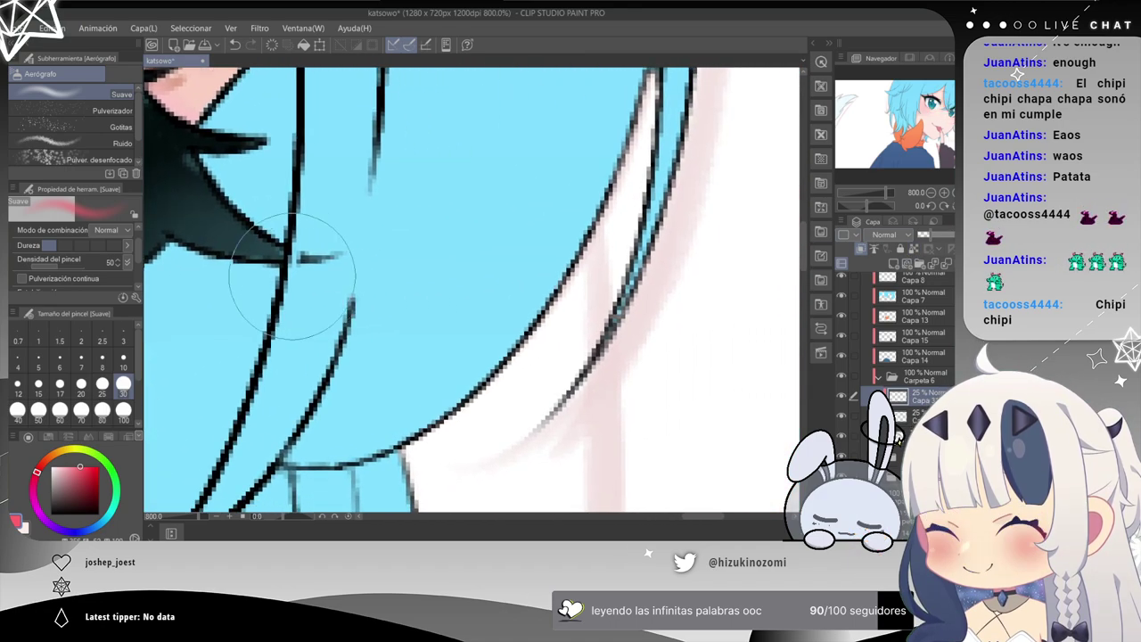
drag(286, 194, 501, 198)
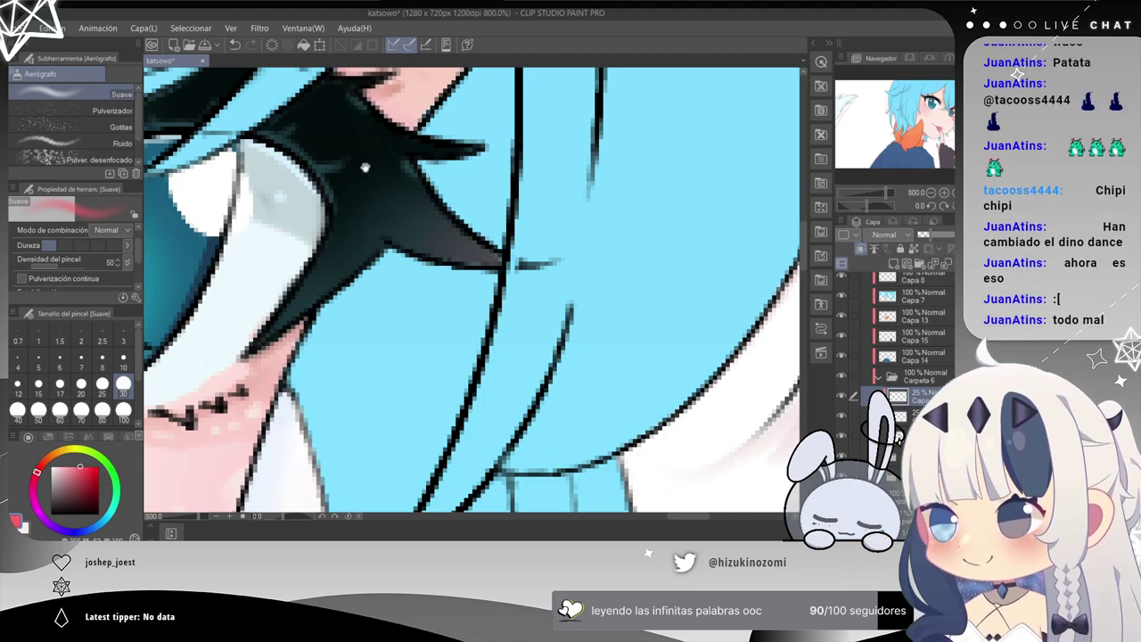
drag(364, 168, 449, 266)
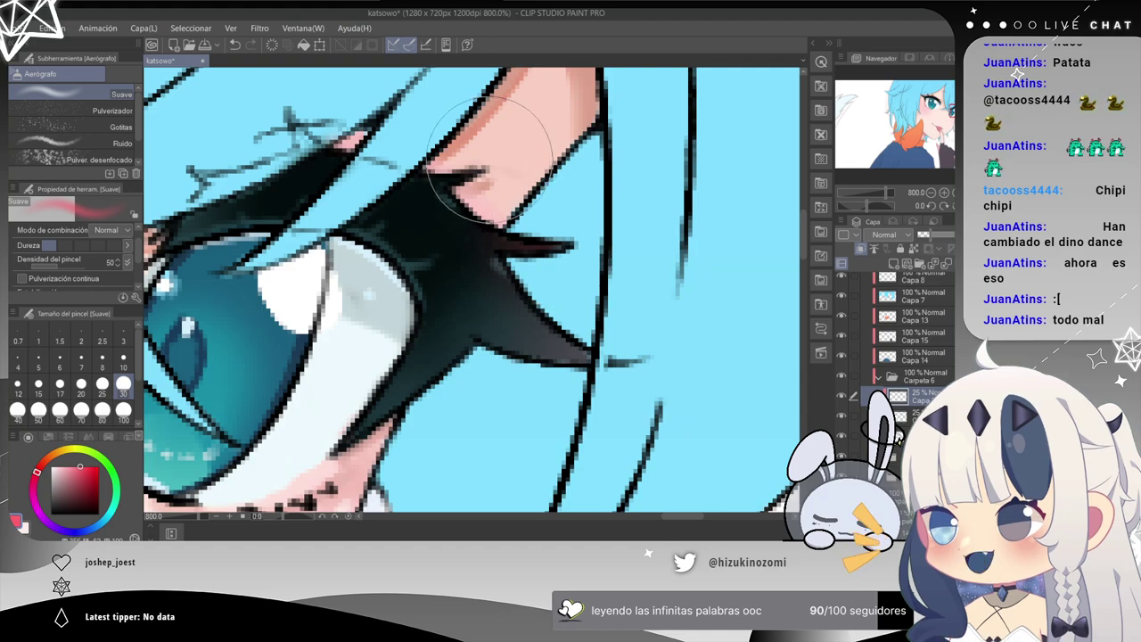
drag(288, 113, 363, 140)
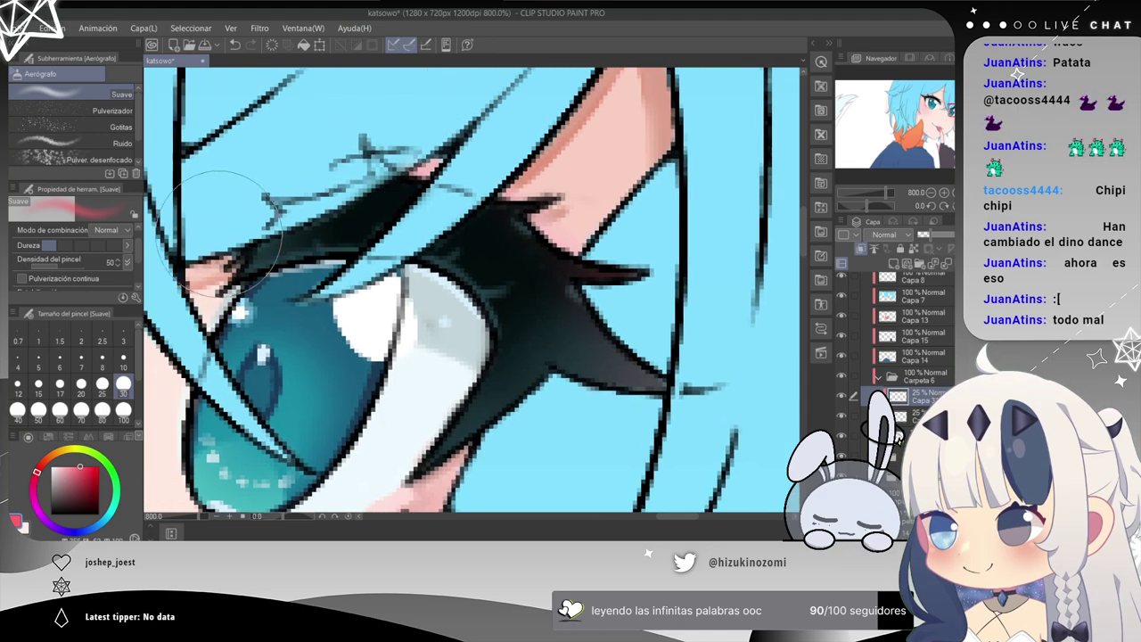
Tint the inner corner of the far eyelash softly in red and check both eyes against the whole face.
scroll(289, 236, down, 2)
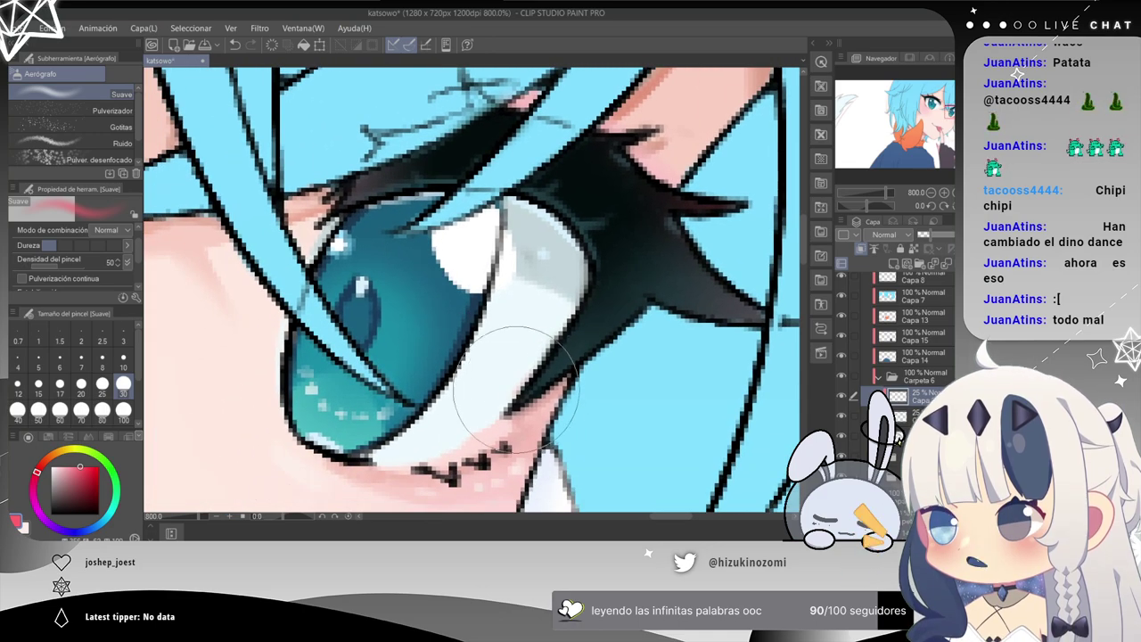
scroll(513, 363, down, 2)
mouse_move(447, 369)
mouse_down()
mouse_move(473, 310)
mouse_move(507, 293)
mouse_up()
scroll(497, 408, down, 2)
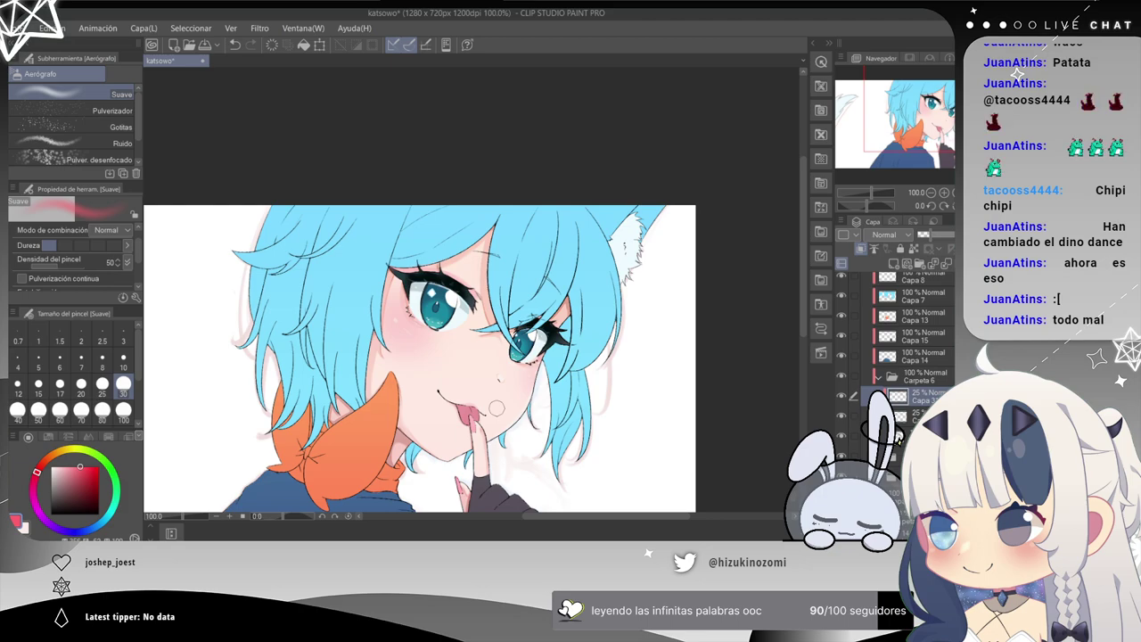
scroll(496, 408, up, 1)
drag(400, 293, 443, 197)
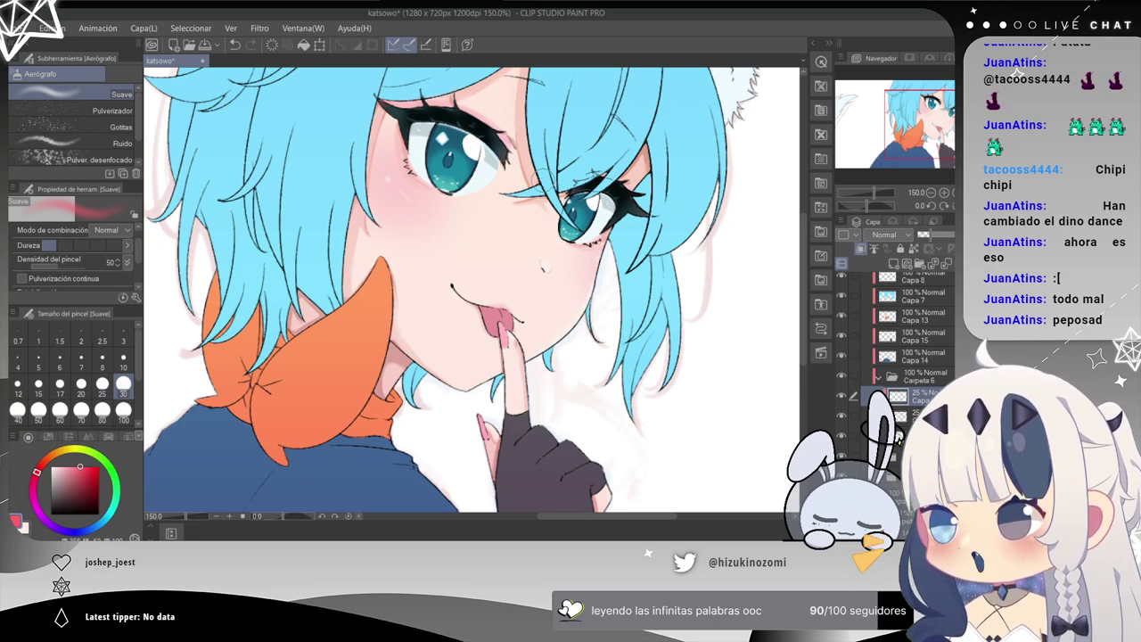
Collapse Carpeta 6, toggle its visibility to compare the eyelash shading, and select a layer further down for the skin.
click(878, 378)
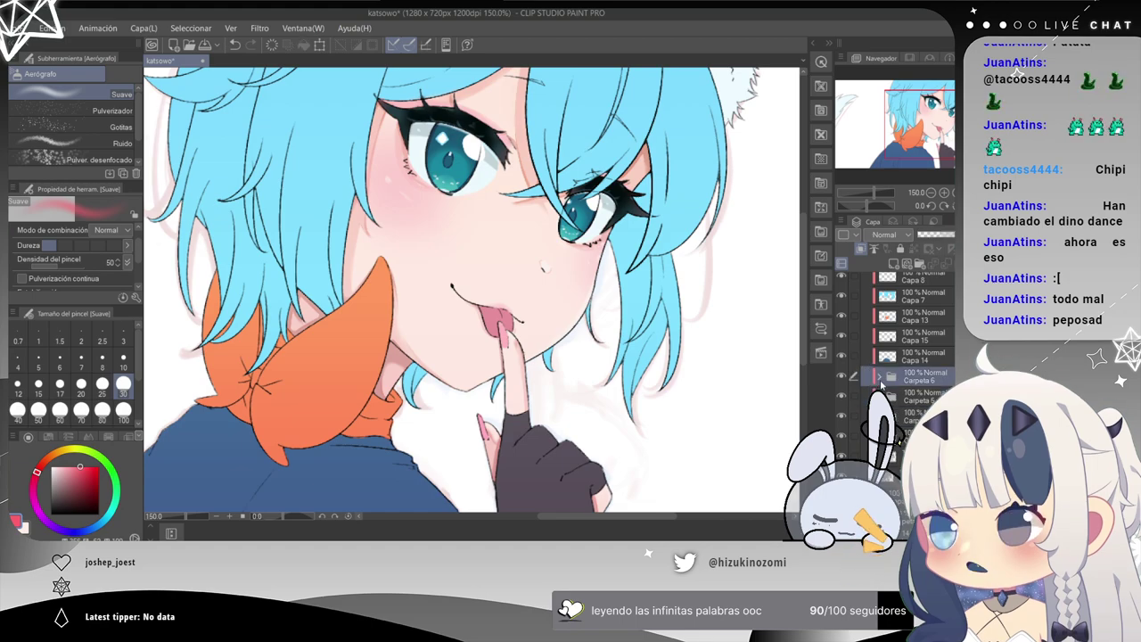
click(841, 375)
click(840, 376)
click(897, 455)
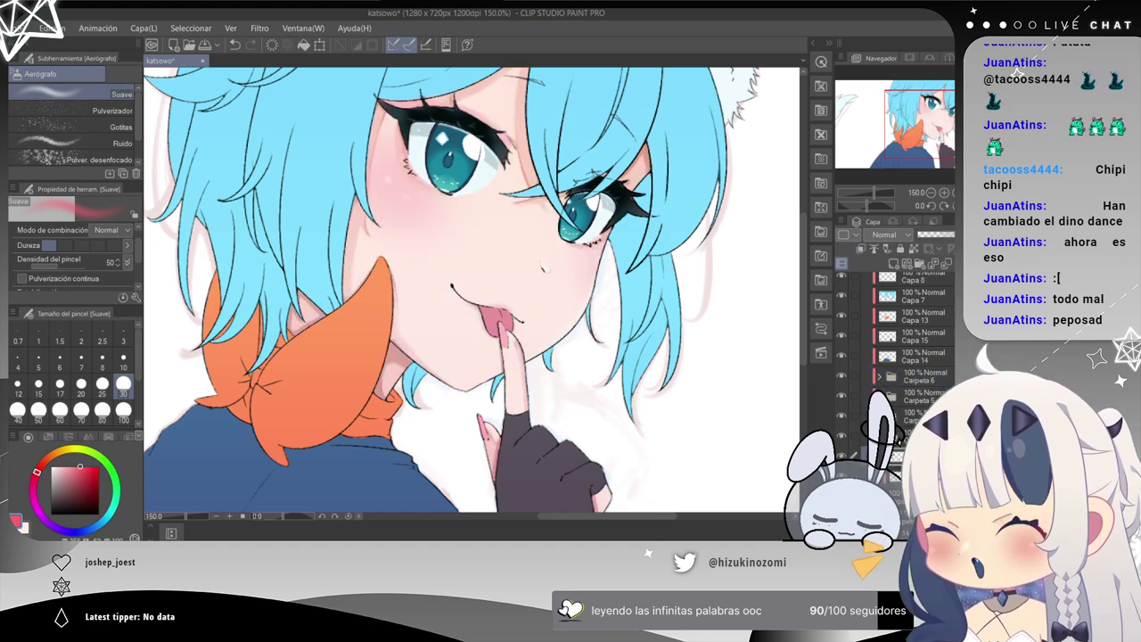
Try airbrushing red shading around the near eye's outer corner and beneath the far eye with Suave at size 30.
key(ctrl+plus)
key(ctrl+plus)
key(ctrl+plus)
mouse_move(419, 116)
mouse_down()
mouse_move(570, 407)
mouse_move(527, 442)
mouse_up()
drag(408, 203, 433, 300)
drag(416, 228, 473, 322)
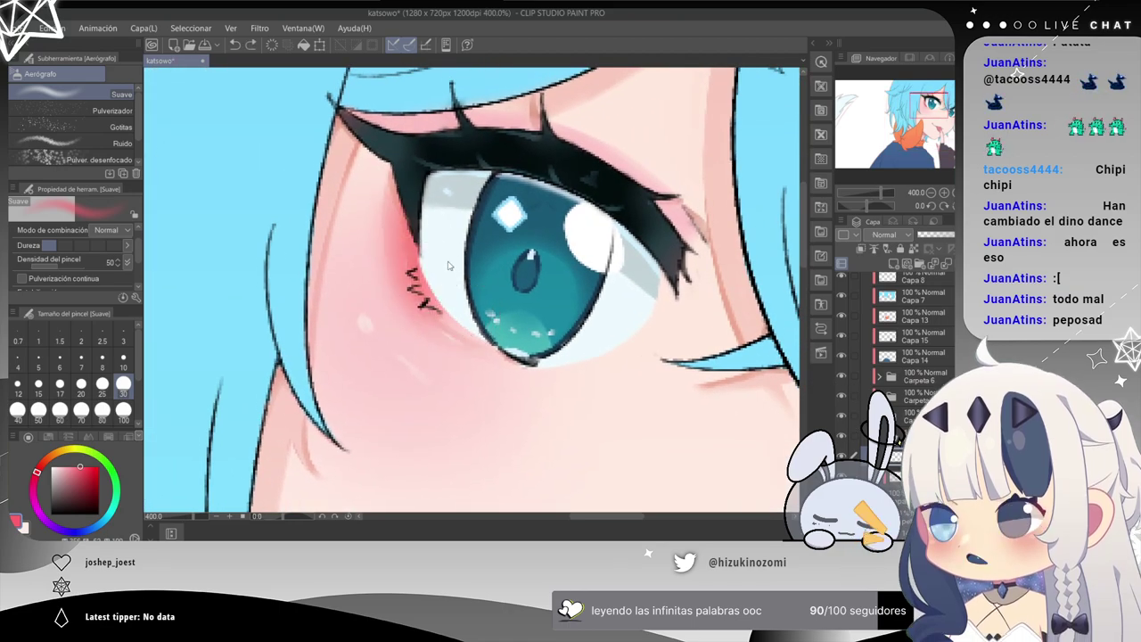
mouse_move(651, 391)
mouse_down()
mouse_move(538, 375)
mouse_move(355, 224)
mouse_up()
drag(668, 349, 569, 337)
drag(493, 301, 537, 287)
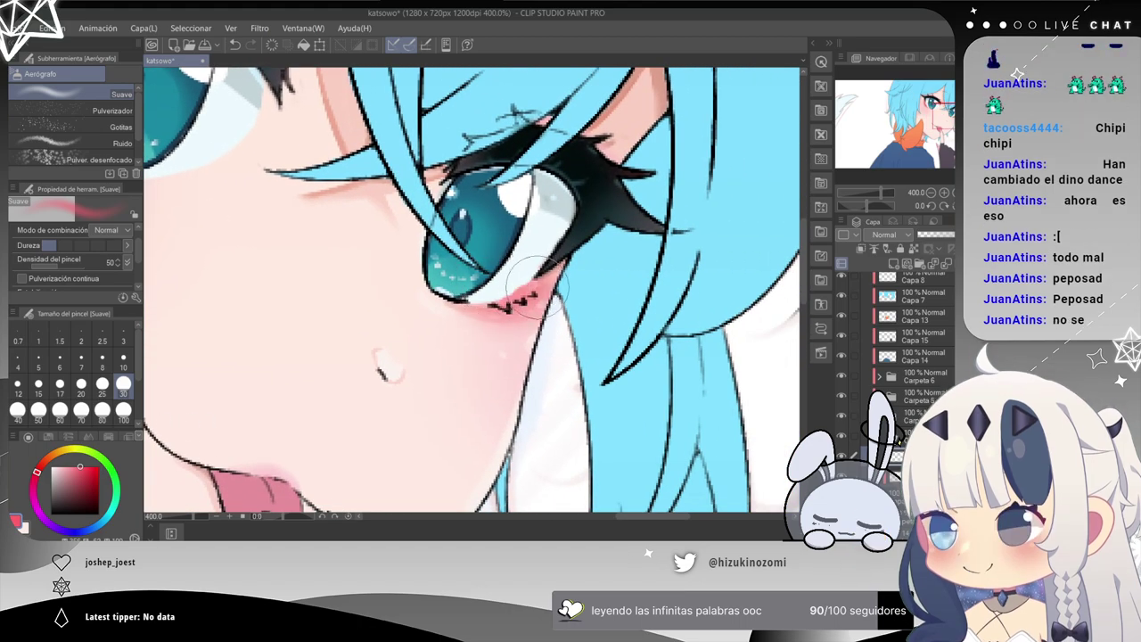
Compare the face with and without the red eye shading and undo those strokes.
key(ctrl+z)
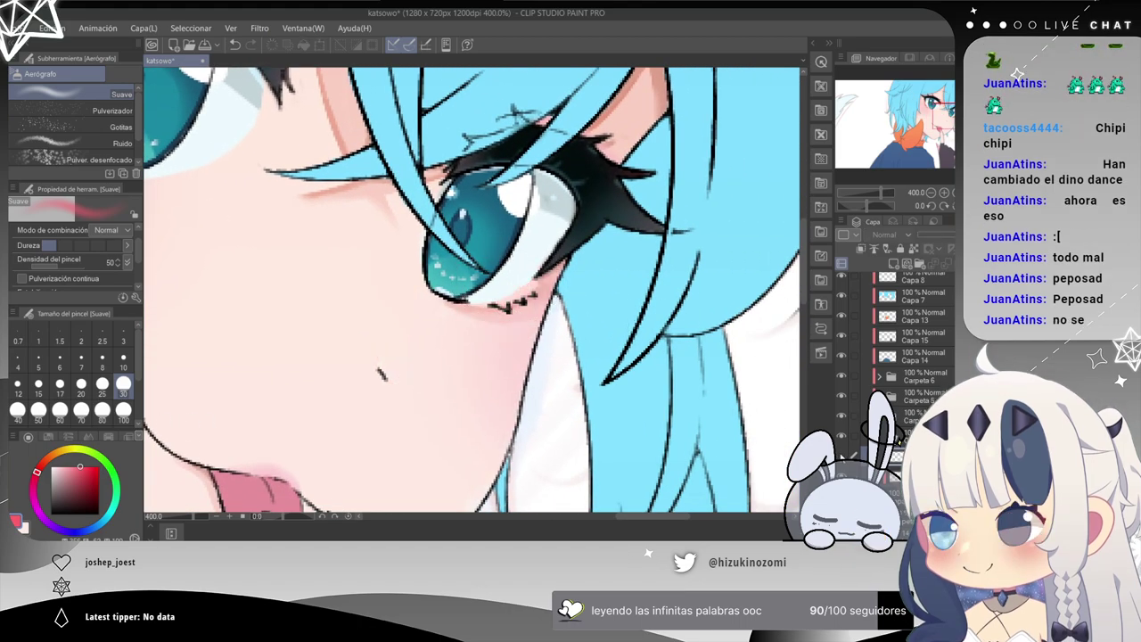
key(ctrl+y)
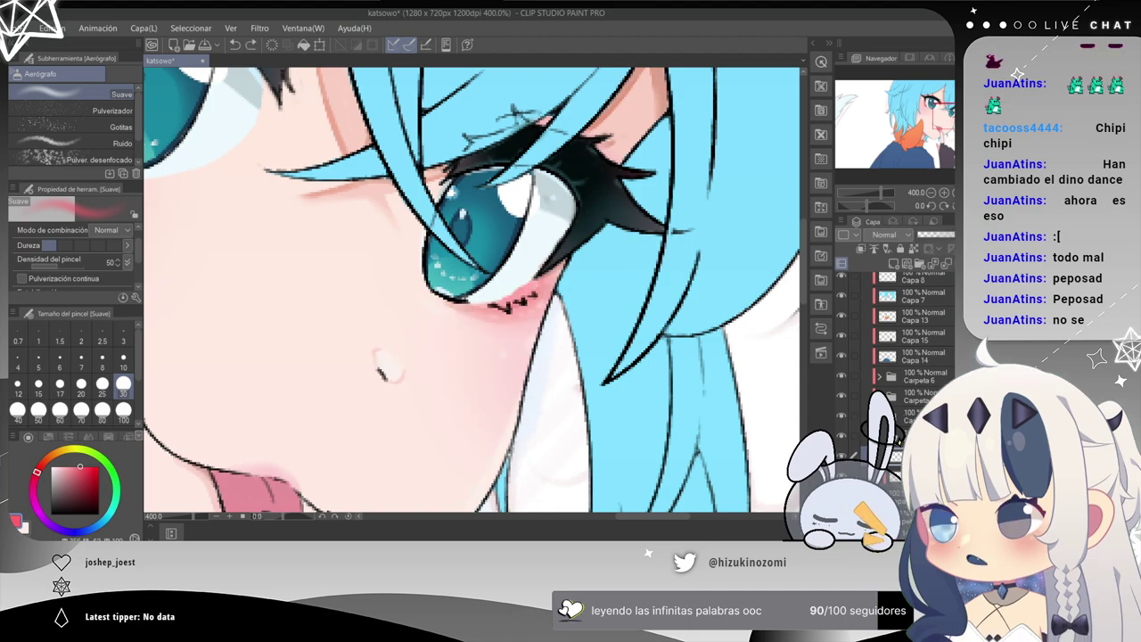
key(ctrl+z)
drag(446, 326, 728, 400)
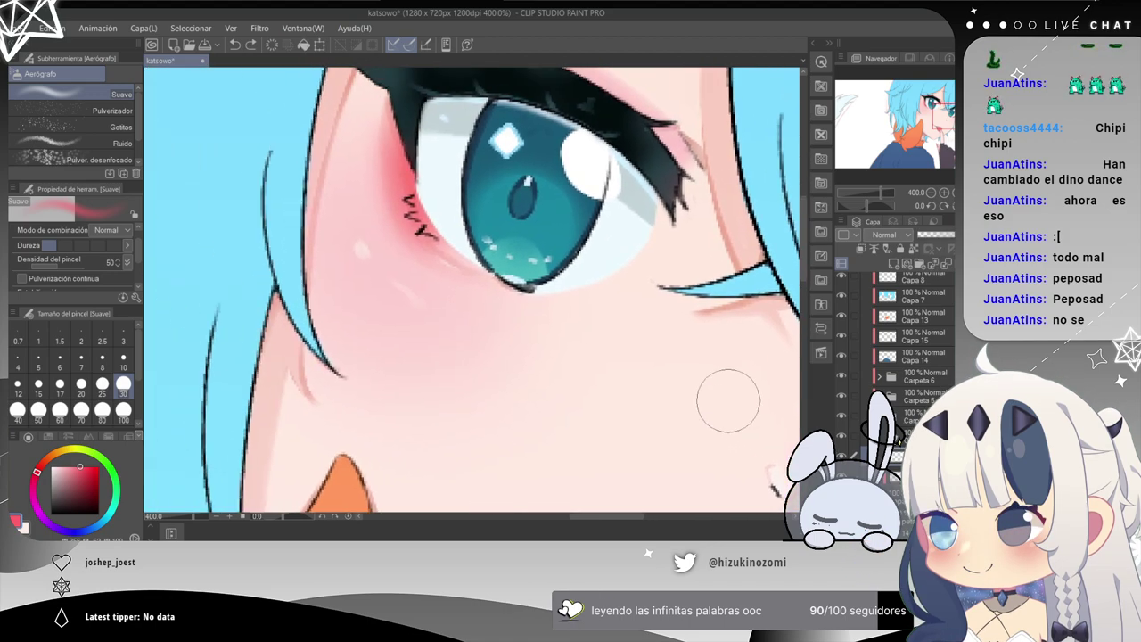
key(ctrl+z)
mouse_move(650, 384)
mouse_down()
mouse_move(522, 205)
mouse_move(533, 198)
mouse_up()
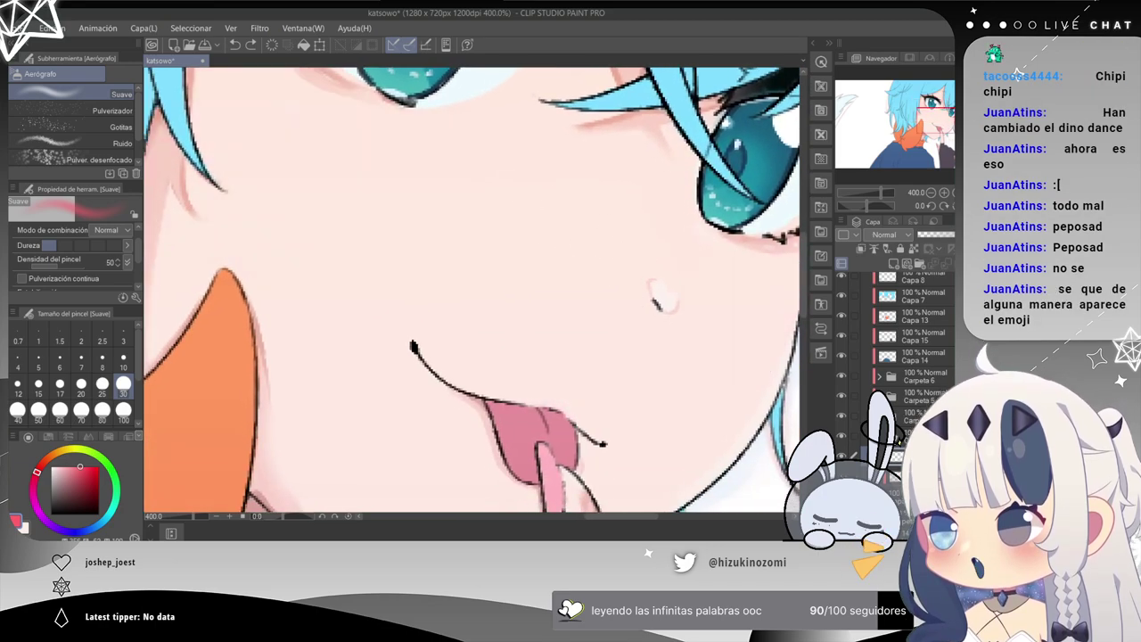
On the next layer down, airbrush red shading around the near eye's outer corner and under the far eye's lower lashes.
click(895, 475)
drag(349, 154, 434, 395)
mouse_move(412, 230)
mouse_down()
mouse_move(452, 317)
mouse_move(389, 212)
mouse_move(454, 322)
mouse_up()
drag(652, 399, 335, 239)
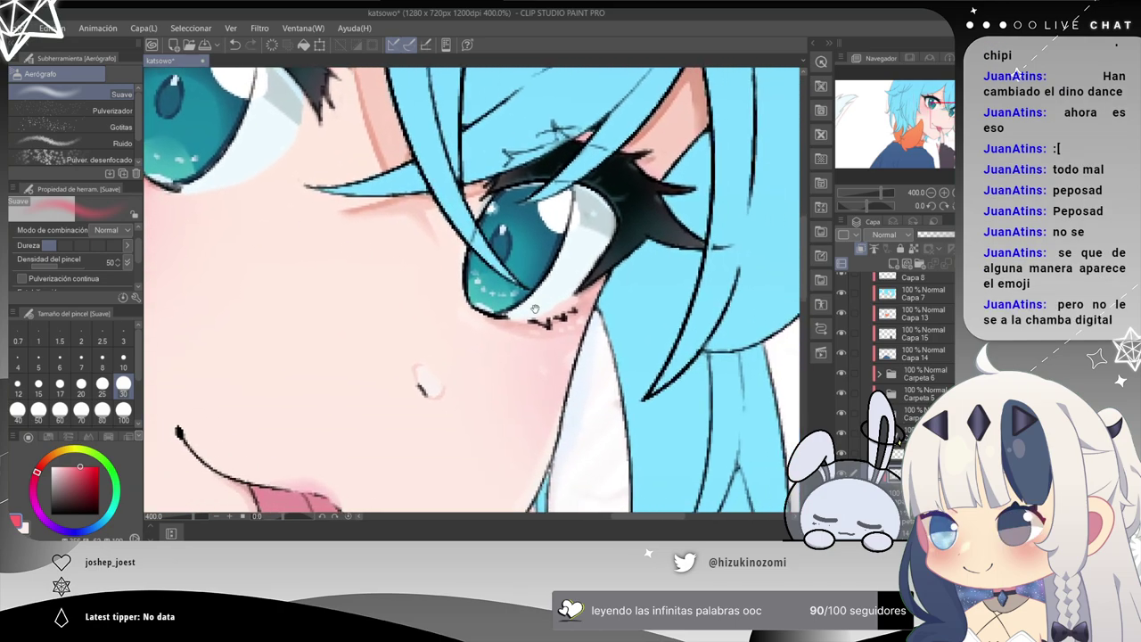
scroll(571, 412, down, 4)
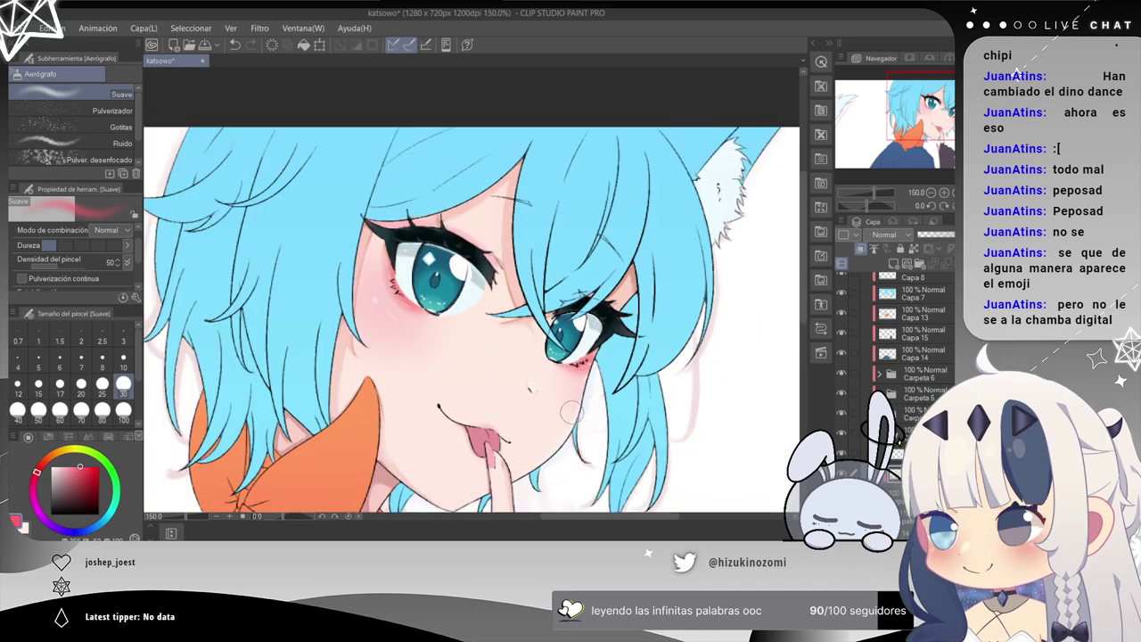
scroll(570, 411, up, 4)
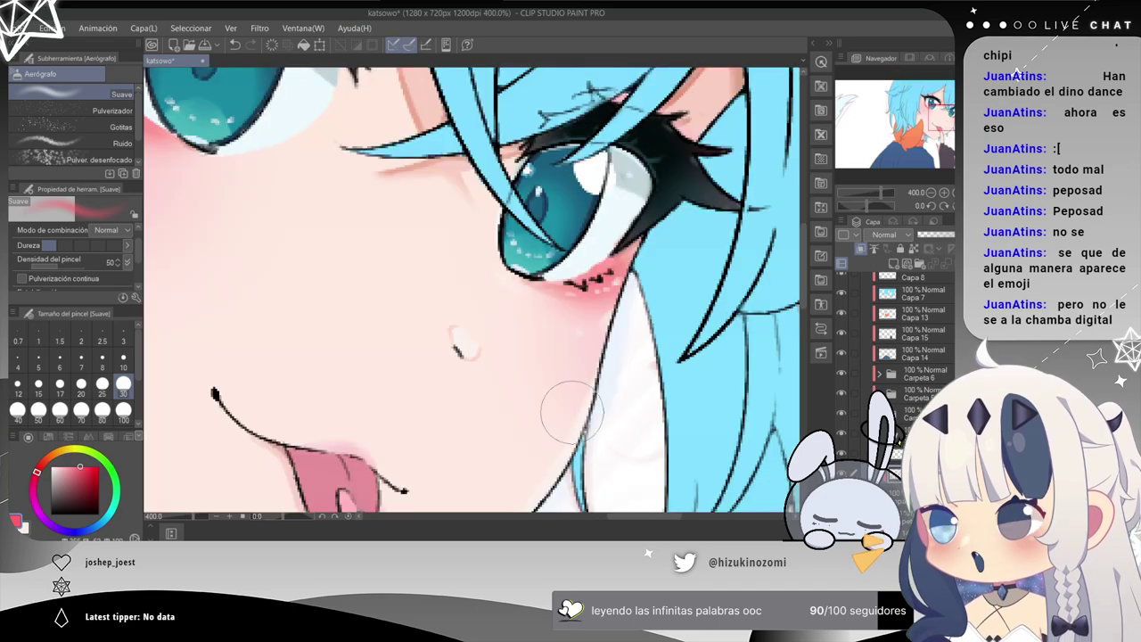
Add red shading along the near eye's upper eyelid and lower rim and check both eyes against the face.
drag(374, 195, 576, 426)
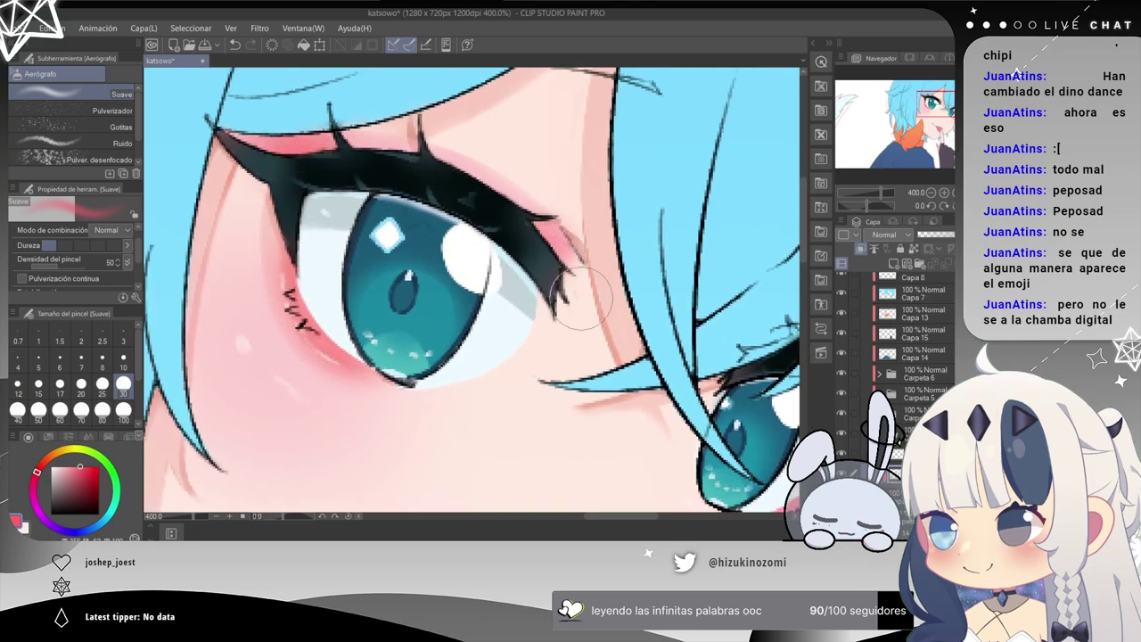
scroll(606, 348, down, 2)
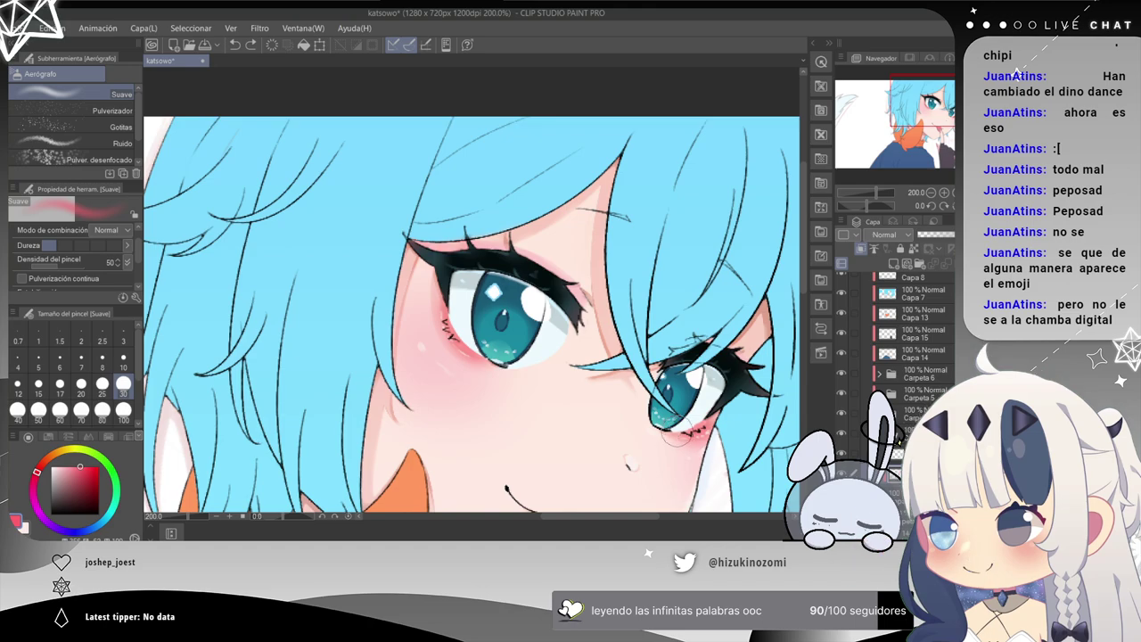
drag(675, 431, 581, 267)
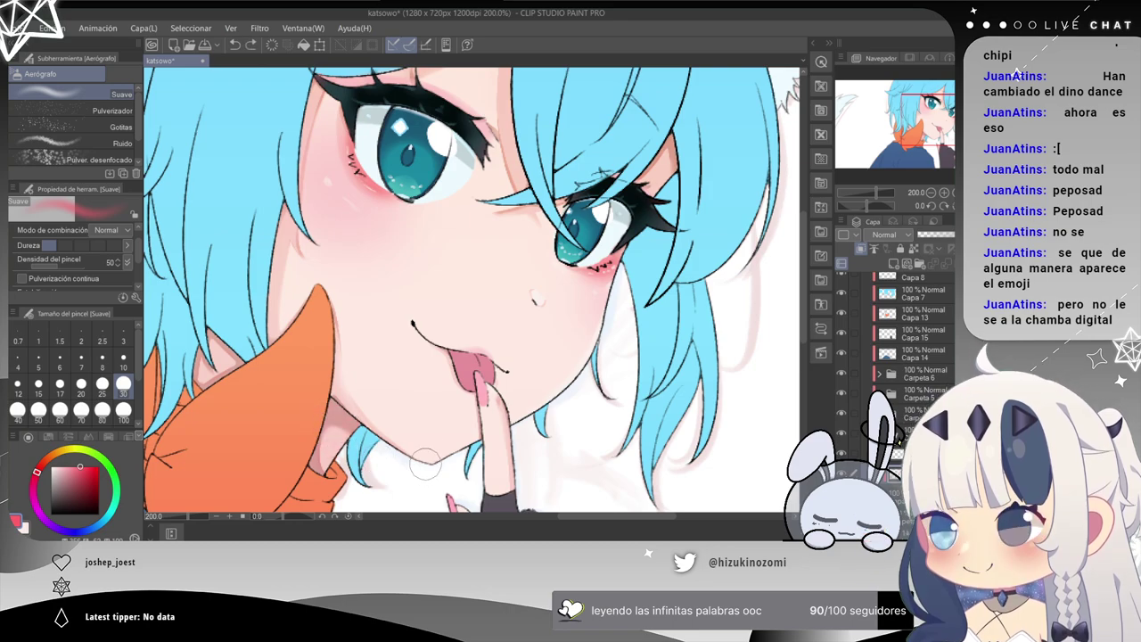
drag(390, 267, 301, 343)
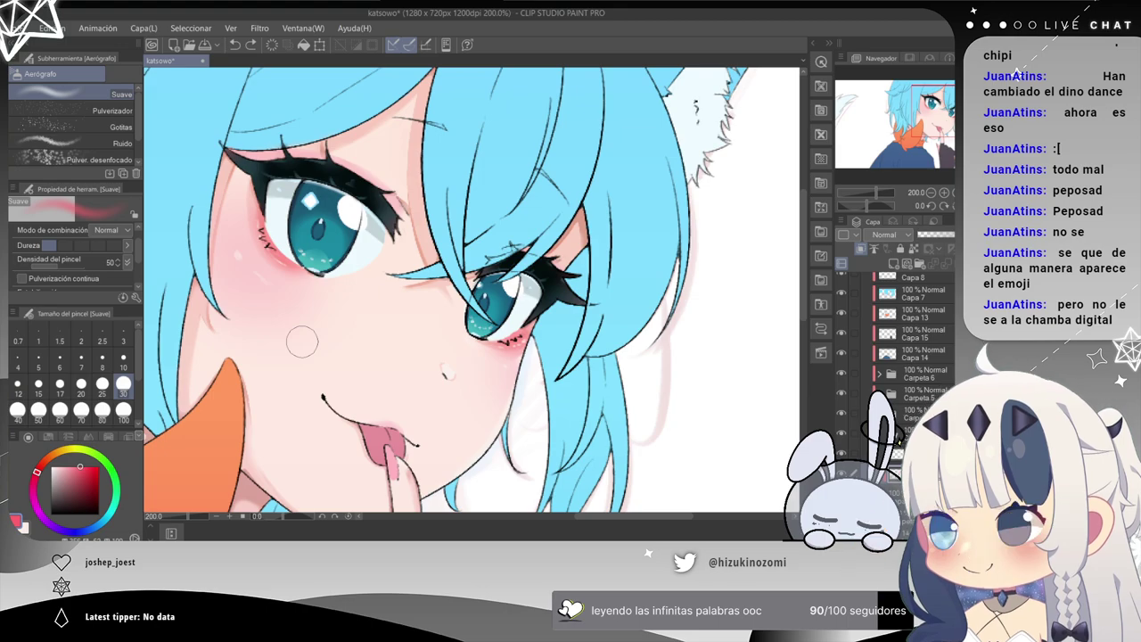
Airbrush a pink tint over the neck skin beside the orange scarf with Suave at size 100.
drag(277, 349, 412, 264)
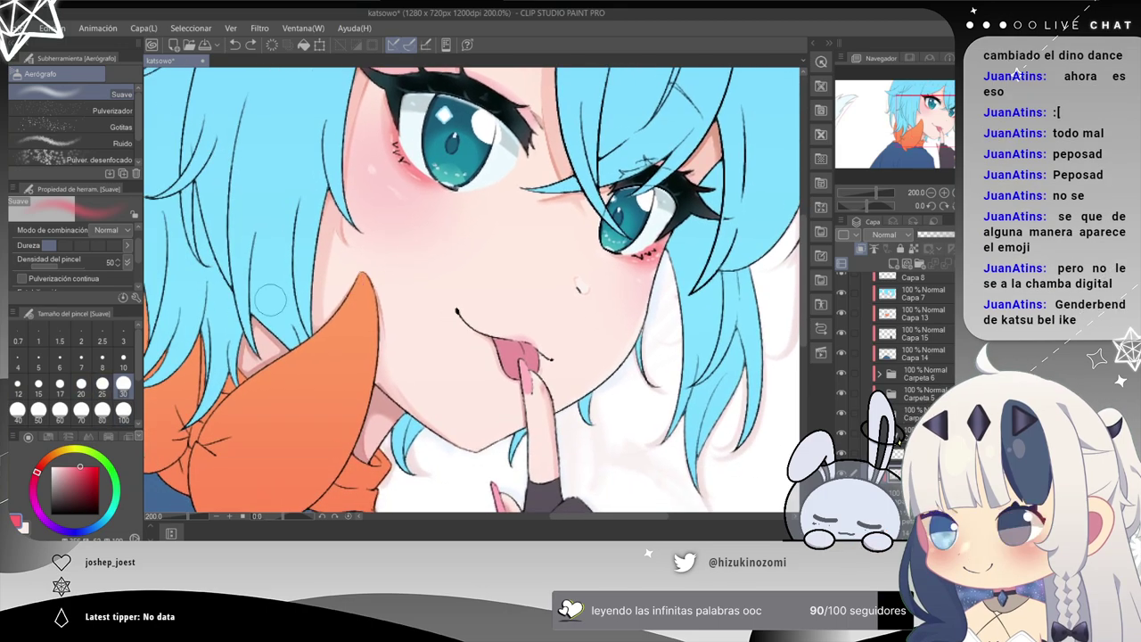
drag(254, 343, 279, 370)
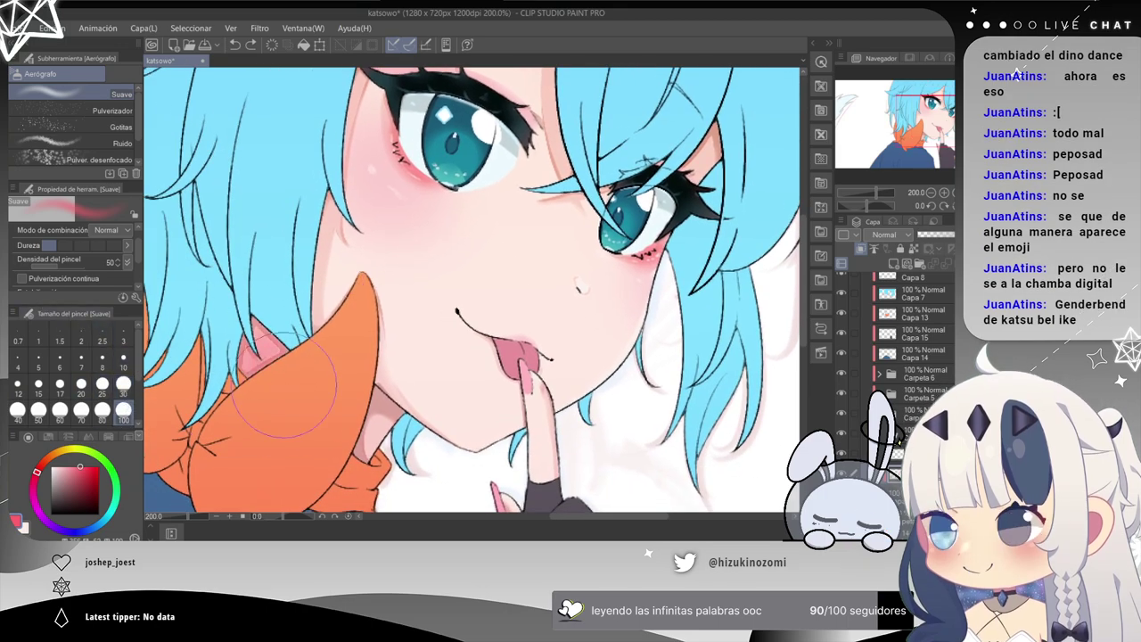
key(ctrl+z)
key(ctrl+minus)
key(ctrl+plus)
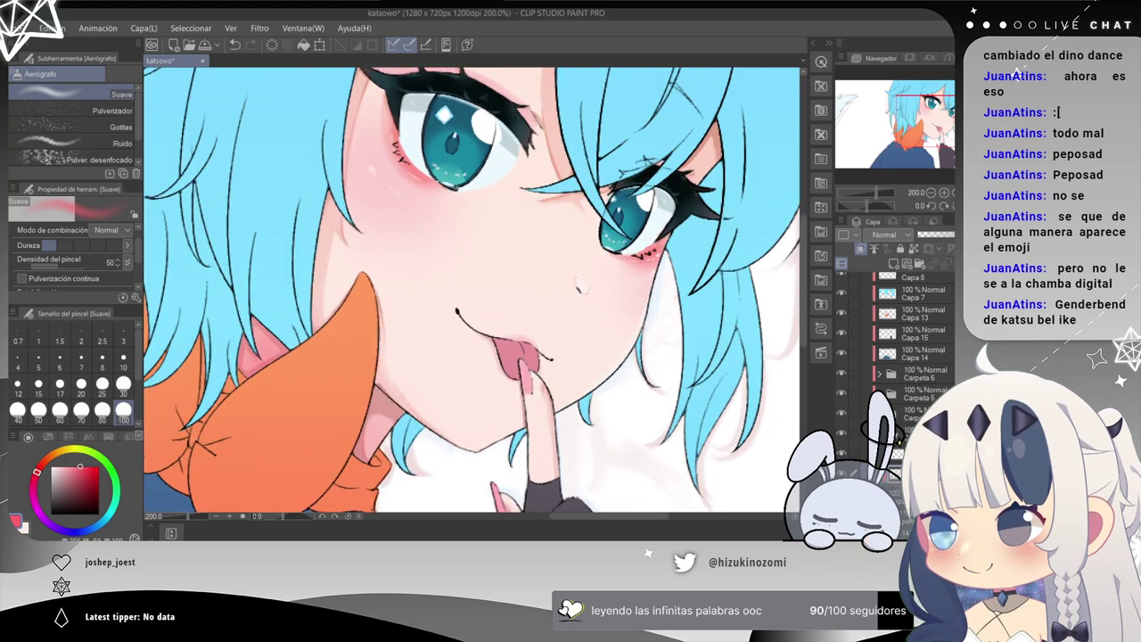
drag(508, 134, 385, 273)
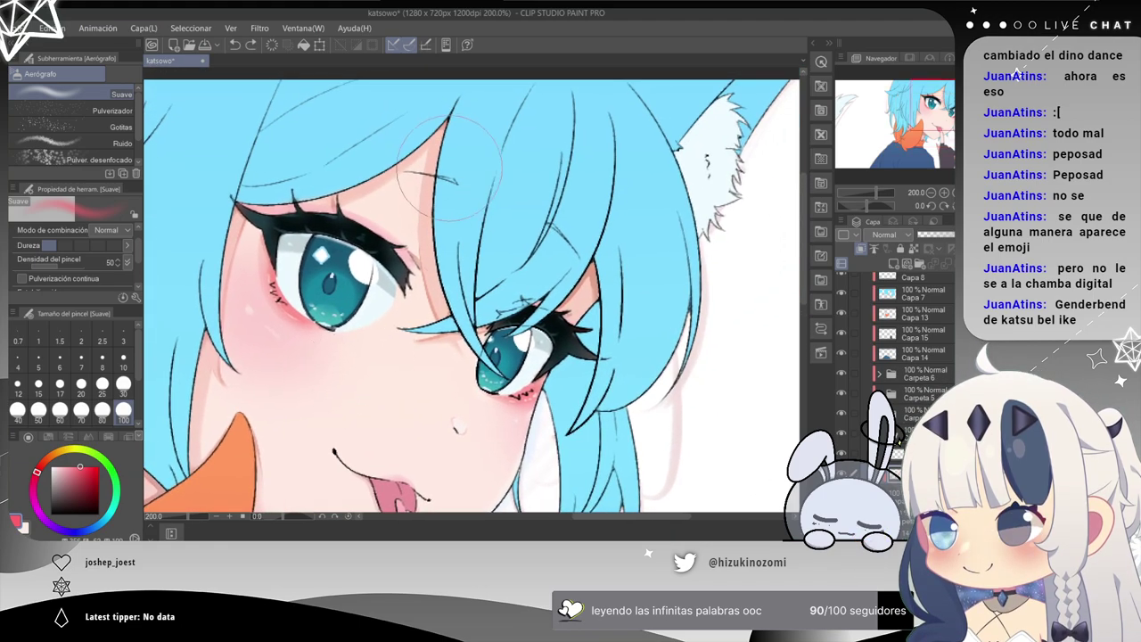
Airbrush a soft red blush over both cheeks with Suave at size 100, undoing the excess strokes.
scroll(546, 354, down, 1)
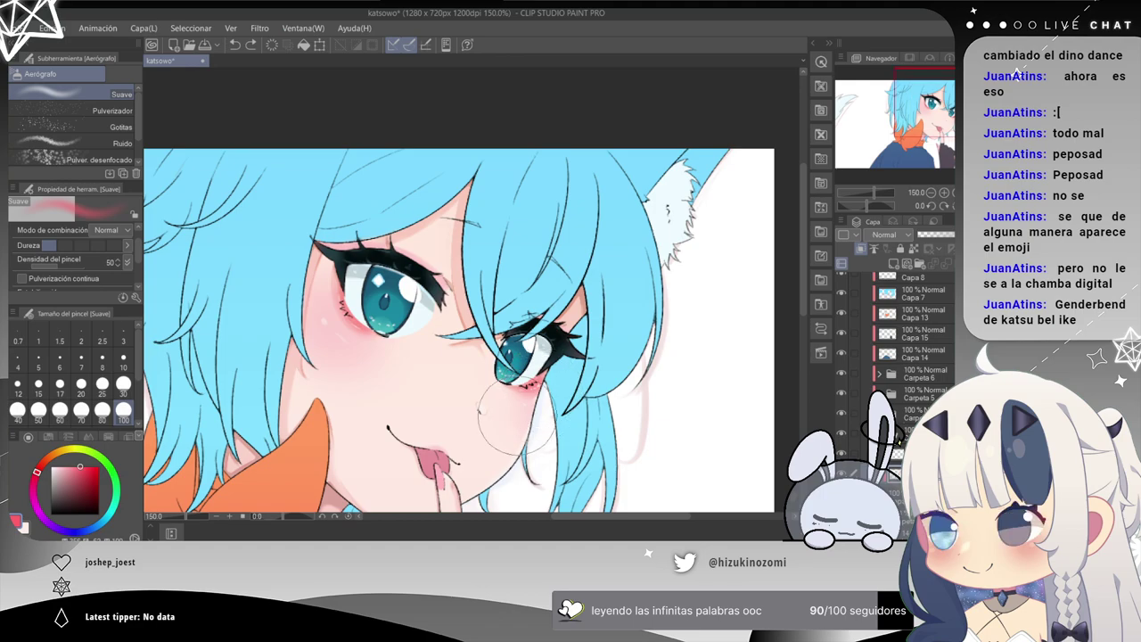
drag(497, 392, 312, 309)
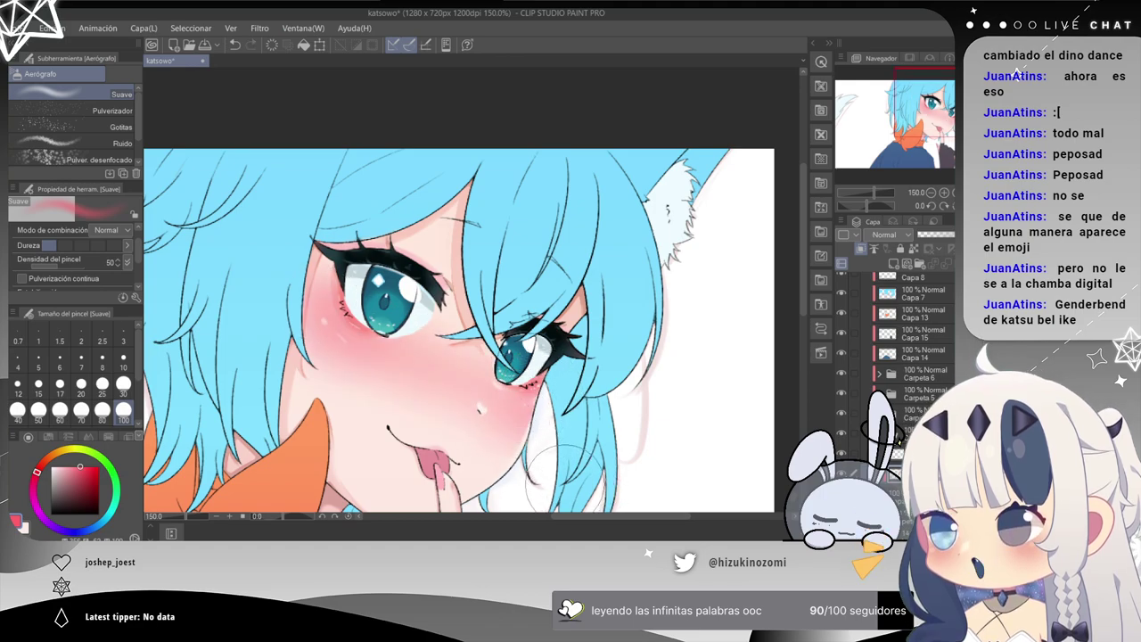
key(ctrl+z)
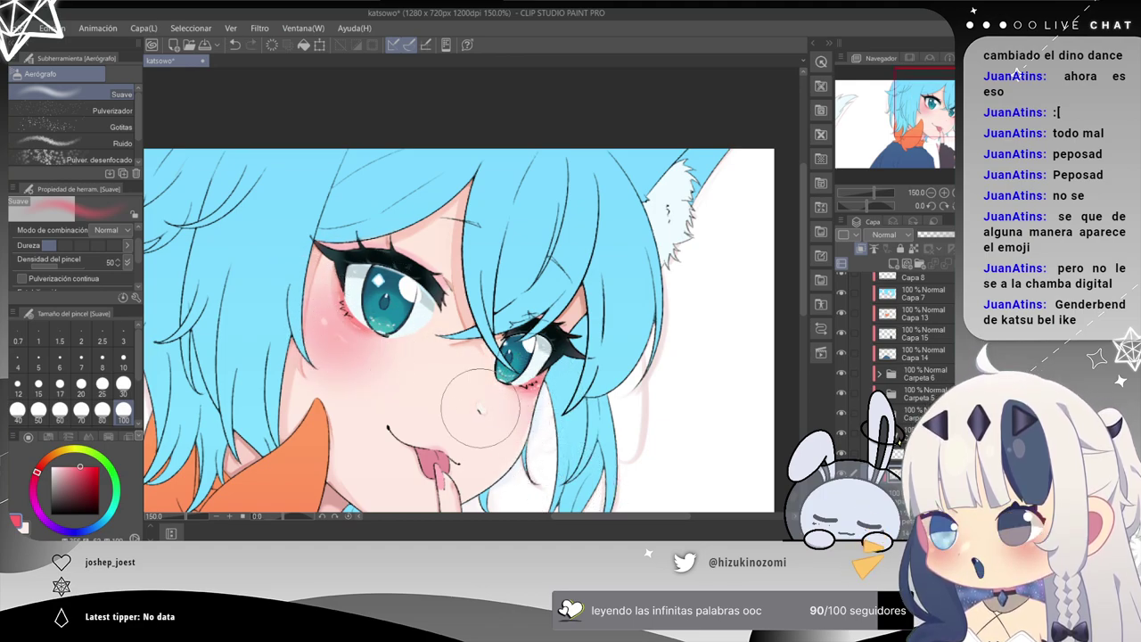
mouse_move(525, 362)
mouse_down()
mouse_move(575, 258)
mouse_move(535, 230)
mouse_up()
scroll(510, 330, up, 1)
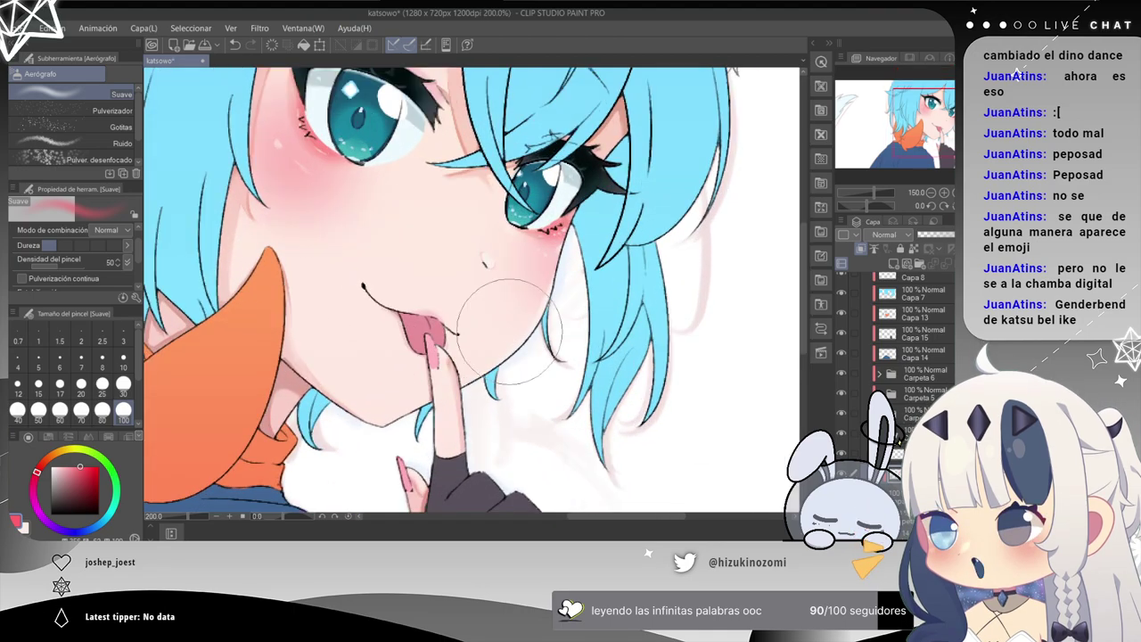
click(428, 322)
scroll(477, 485, down, 1)
scroll(459, 316, up, 1)
key(ctrl+z)
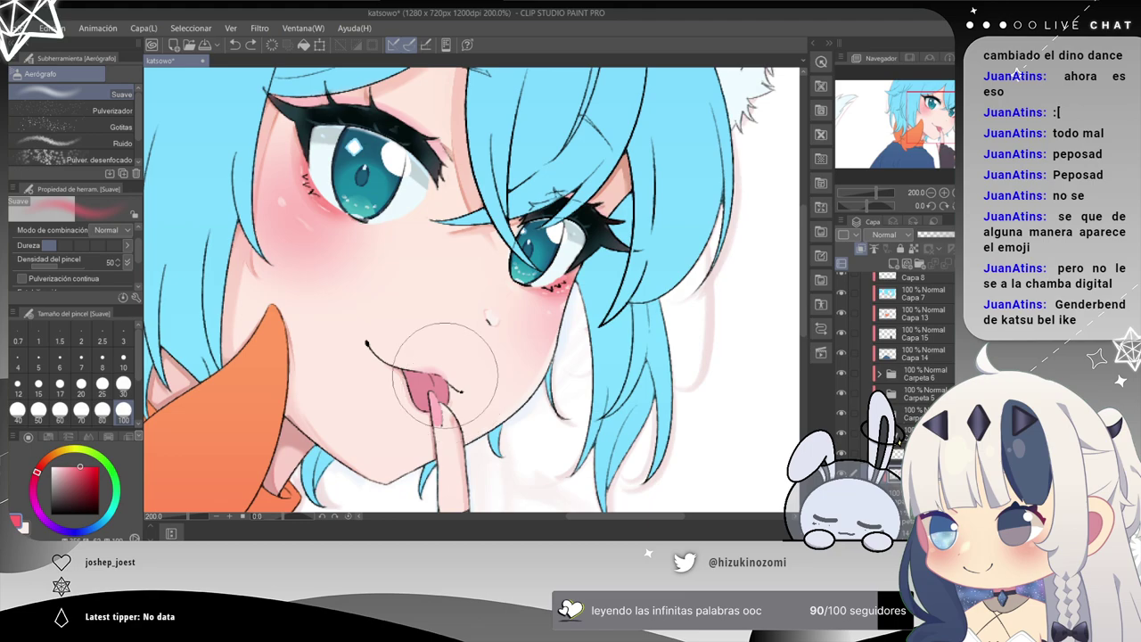
Airbrush a thin pink tint along the upper lip above the tongue with Suave at size 3.
click(129, 341)
scroll(348, 299, up, 1)
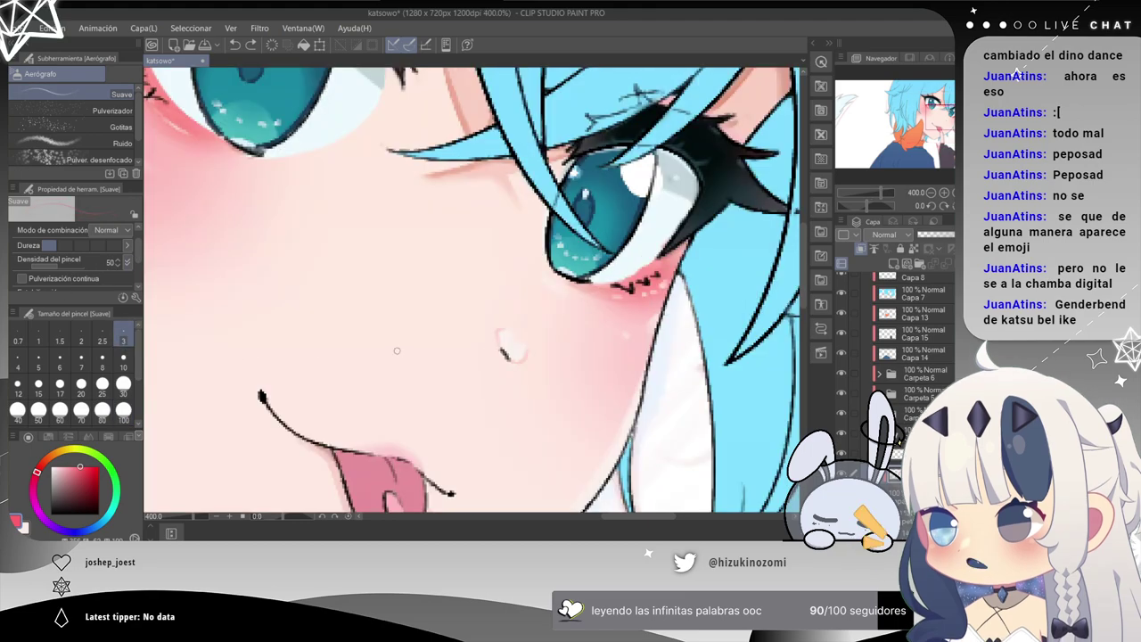
scroll(349, 298, up, 1)
mouse_move(346, 305)
mouse_down()
mouse_move(448, 305)
mouse_move(502, 376)
mouse_up()
scroll(489, 403, down, 2)
mouse_move(422, 365)
mouse_down()
mouse_move(455, 435)
mouse_move(484, 425)
mouse_up()
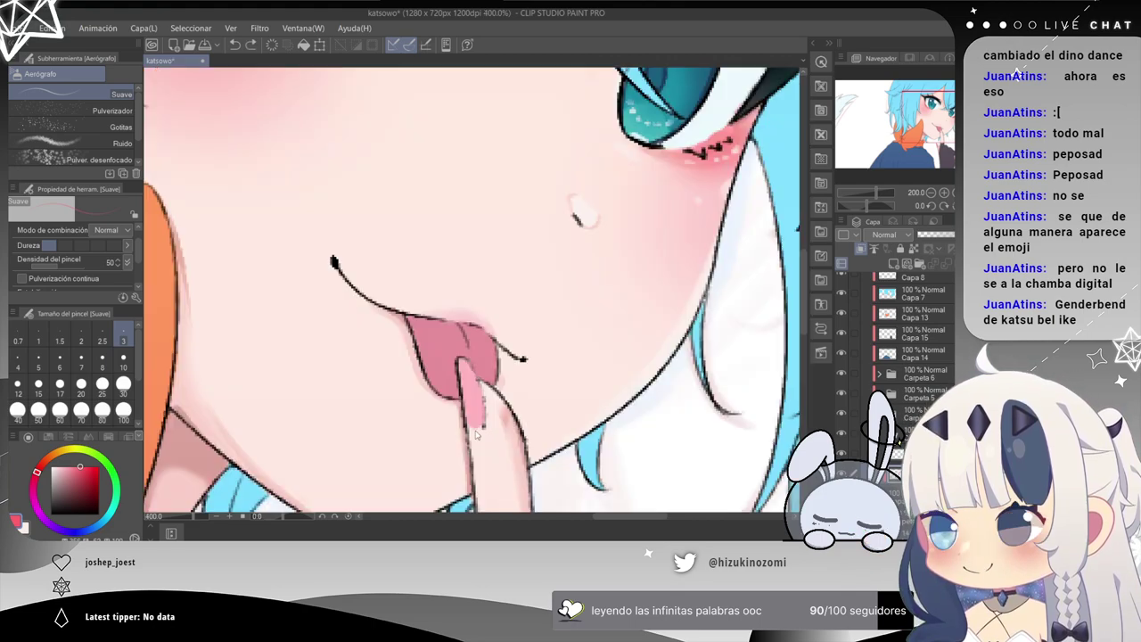
scroll(478, 439, up, 2)
drag(469, 283, 355, 239)
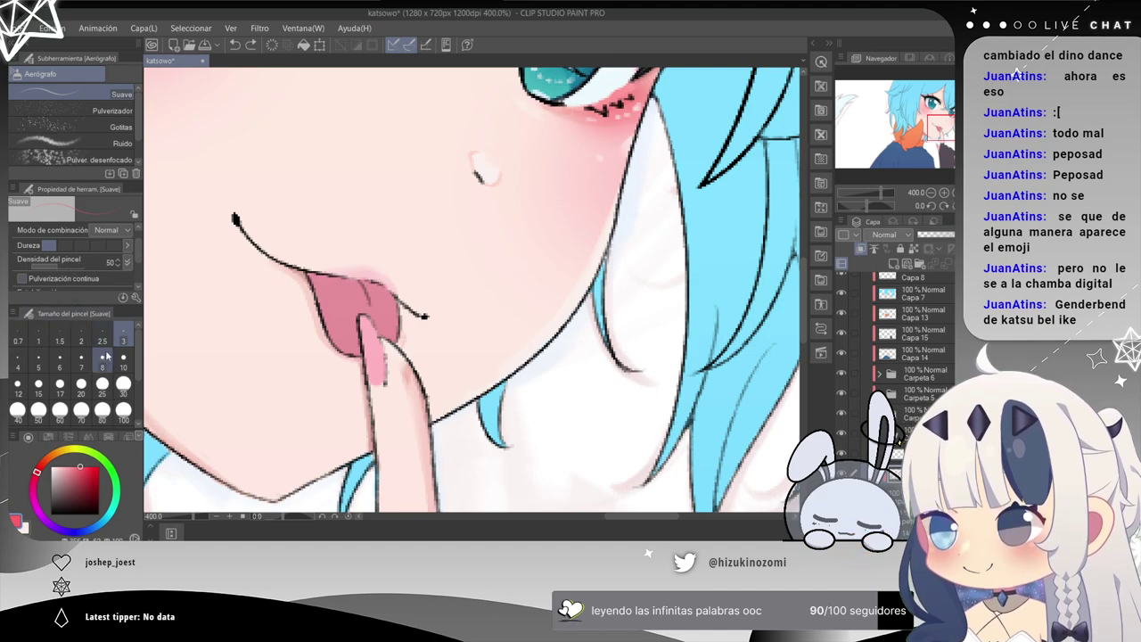
drag(340, 272, 367, 275)
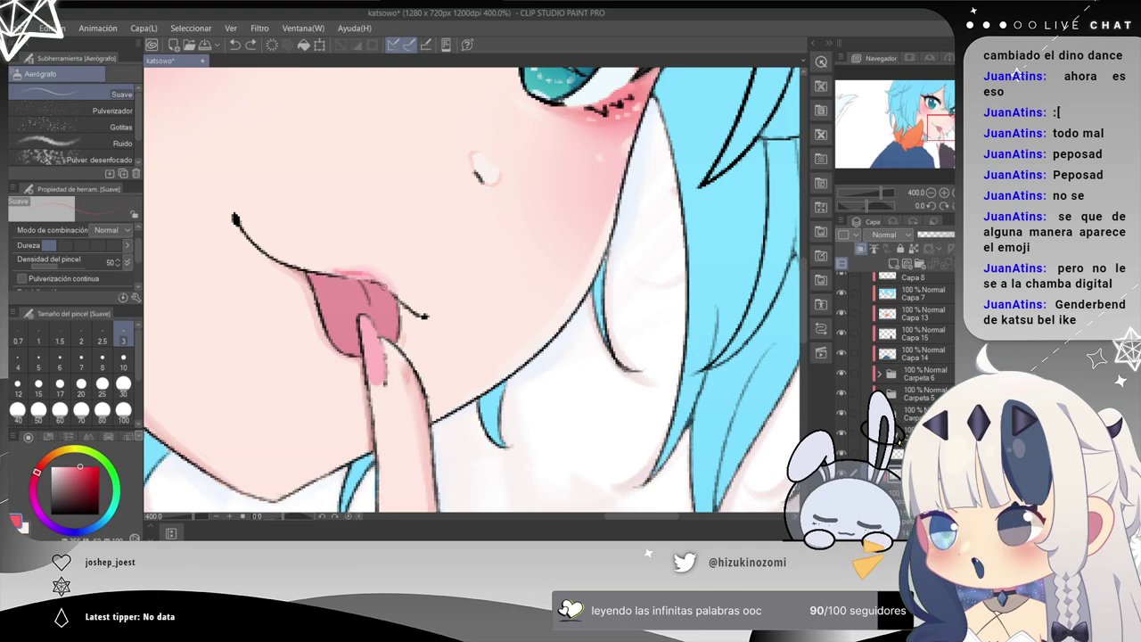
scroll(401, 303, down, 2)
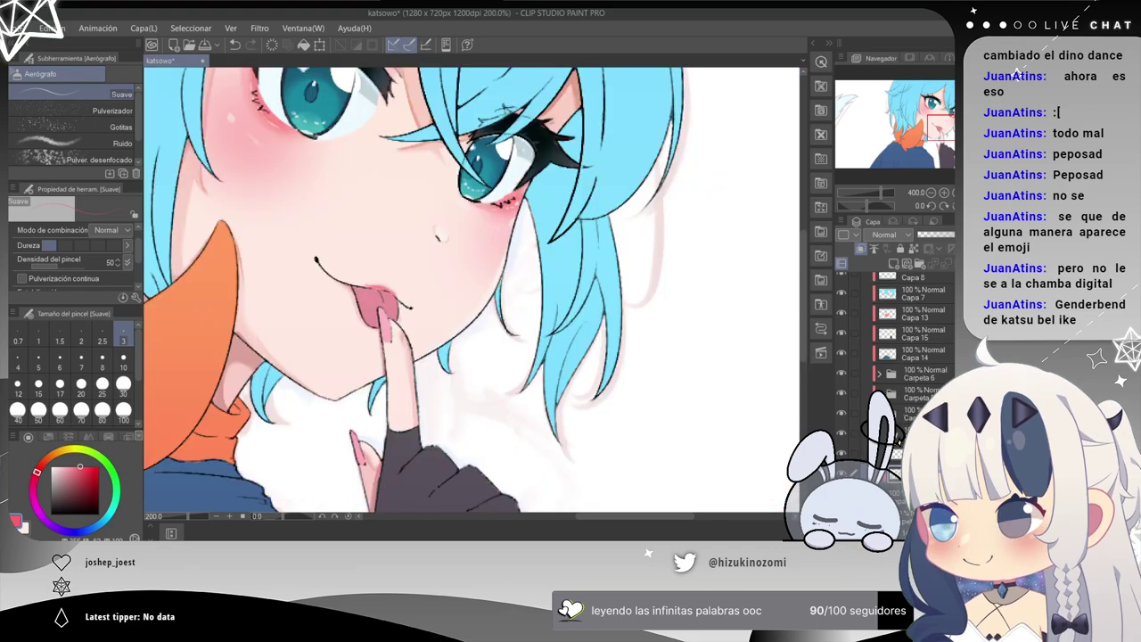
scroll(398, 299, up, 2)
scroll(399, 299, down, 4)
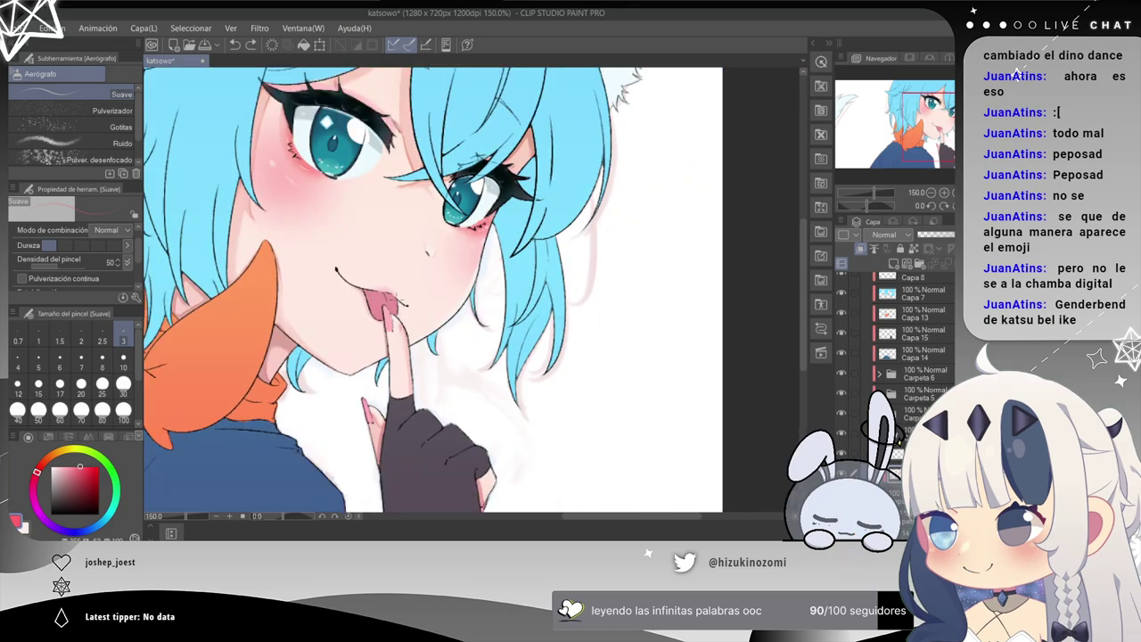
Airbrush red shading on the thumb tip beside its pink nail with Suave at size 10.
drag(358, 195, 338, 223)
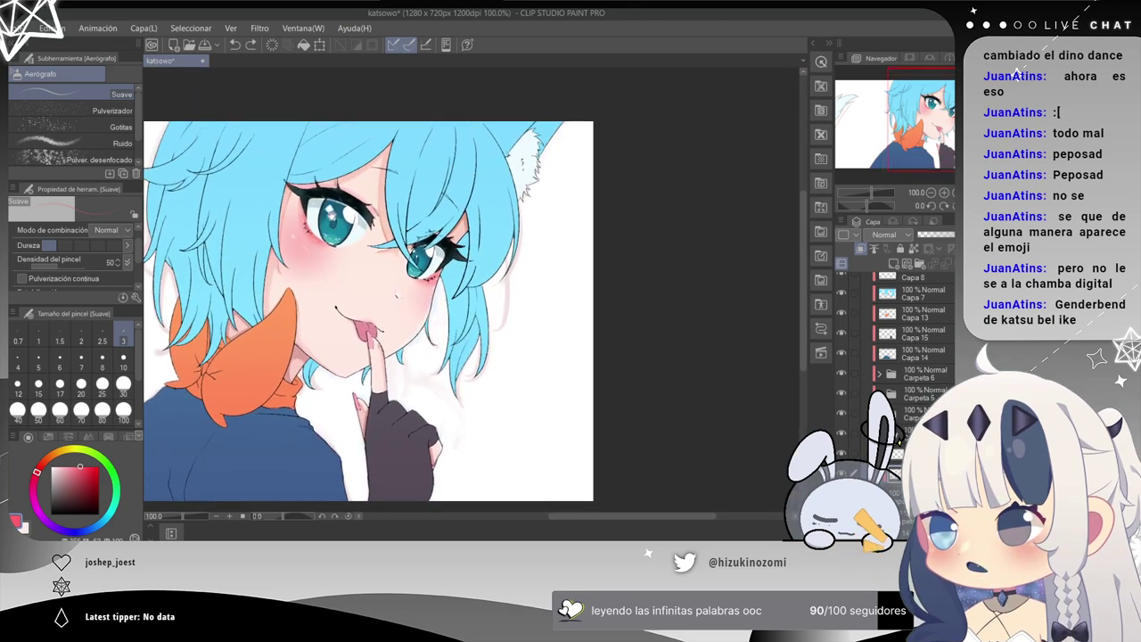
drag(393, 260, 510, 234)
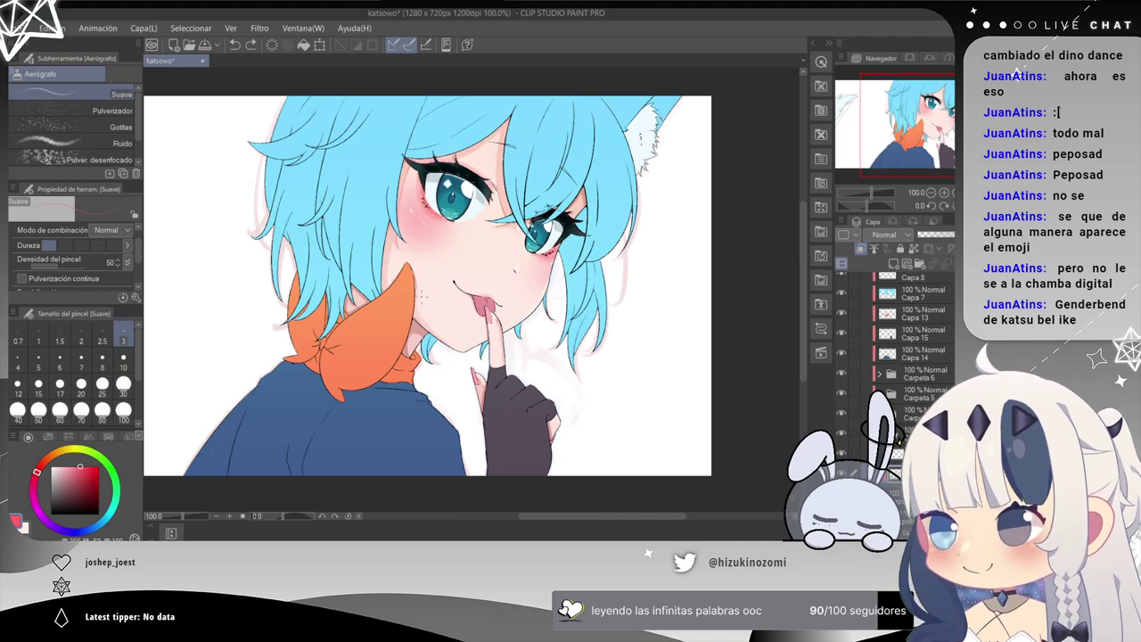
scroll(424, 299, up, 1)
scroll(421, 295, up, 3)
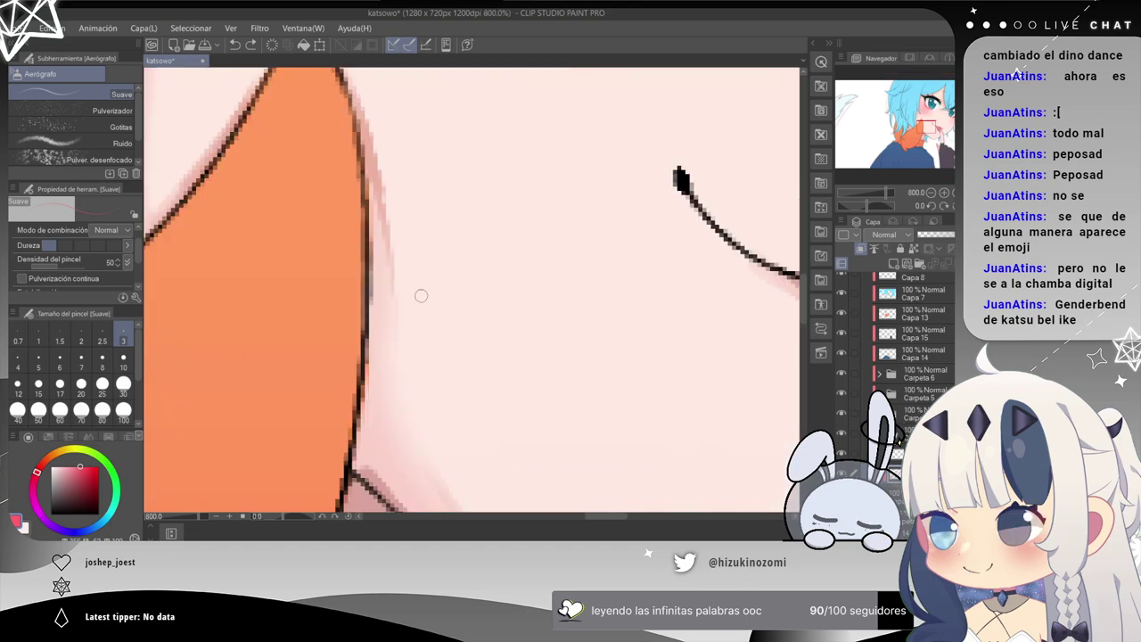
drag(507, 353, 129, 274)
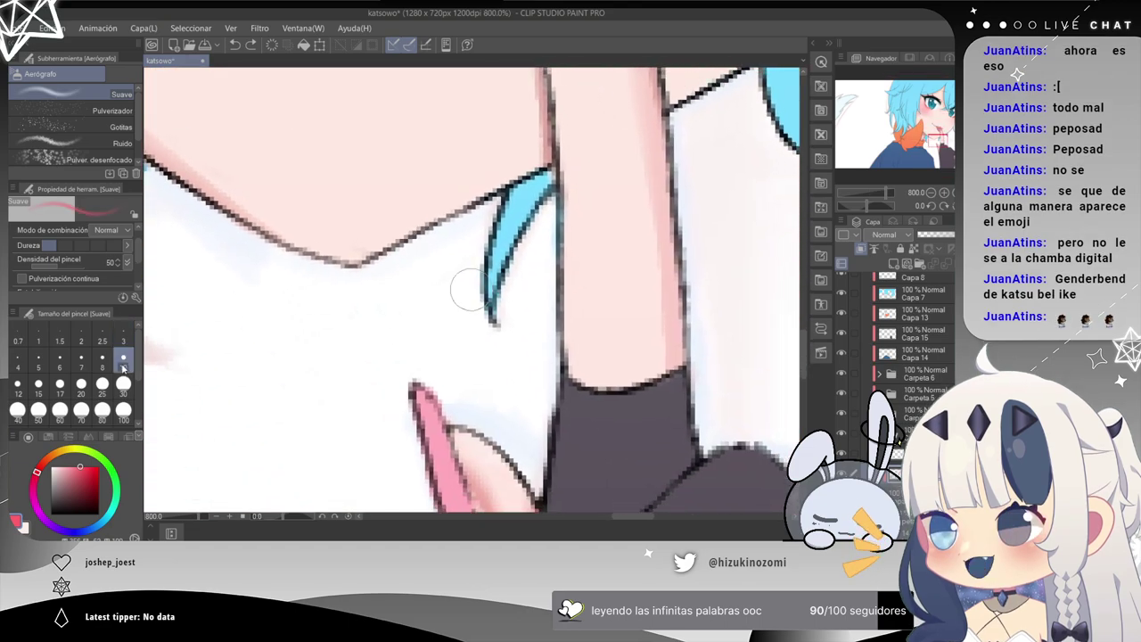
drag(566, 241, 603, 246)
scroll(593, 281, down, 3)
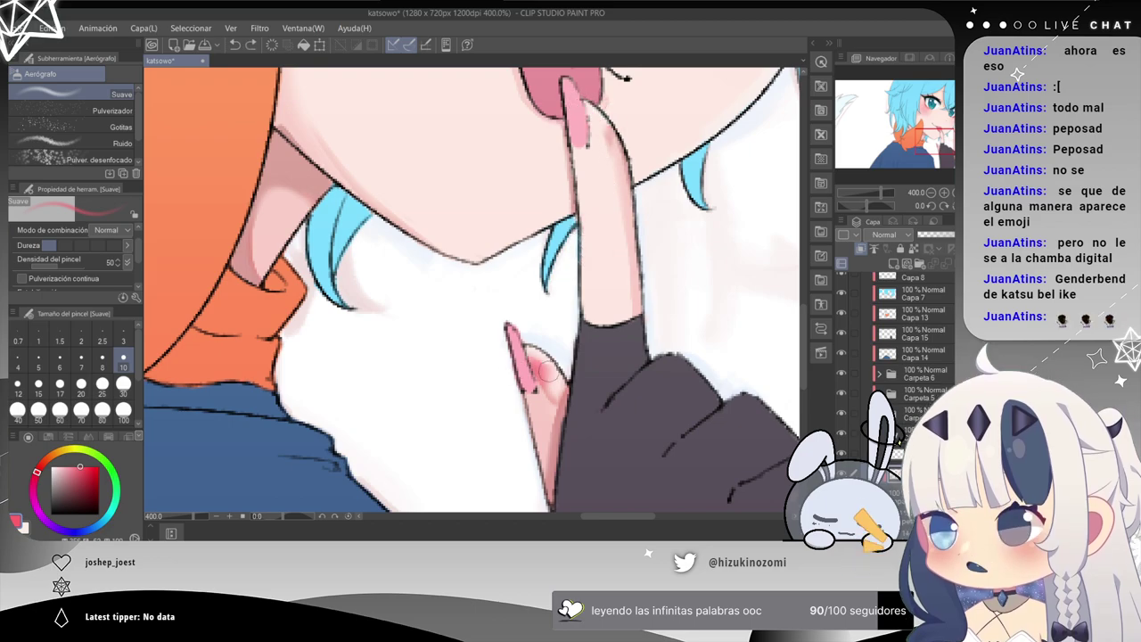
scroll(567, 422, down, 2)
scroll(567, 423, down, 1)
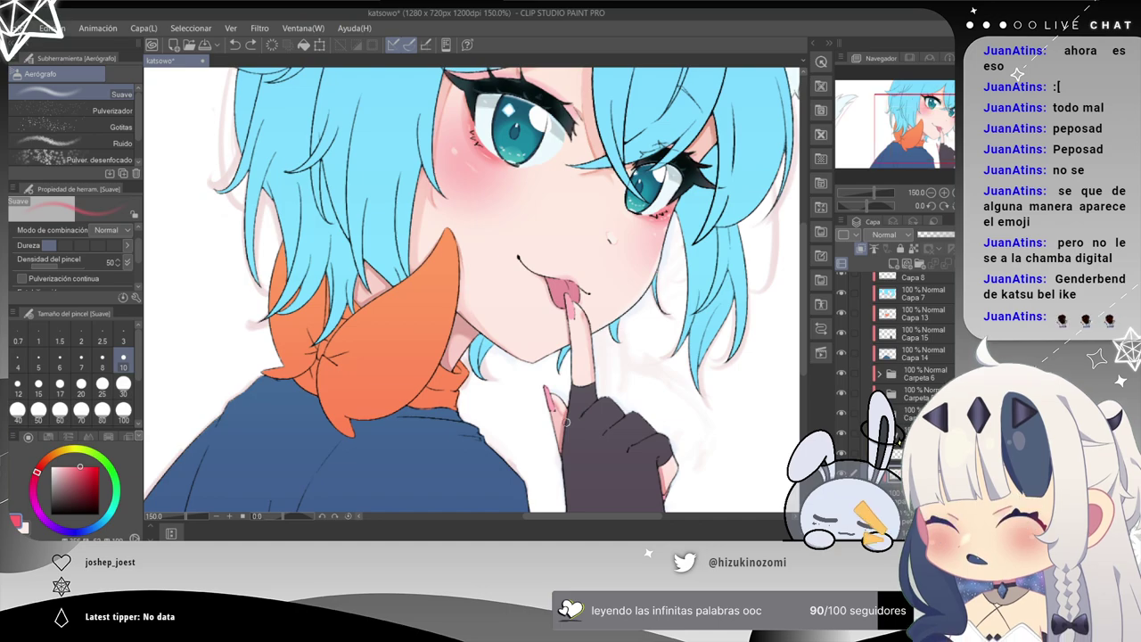
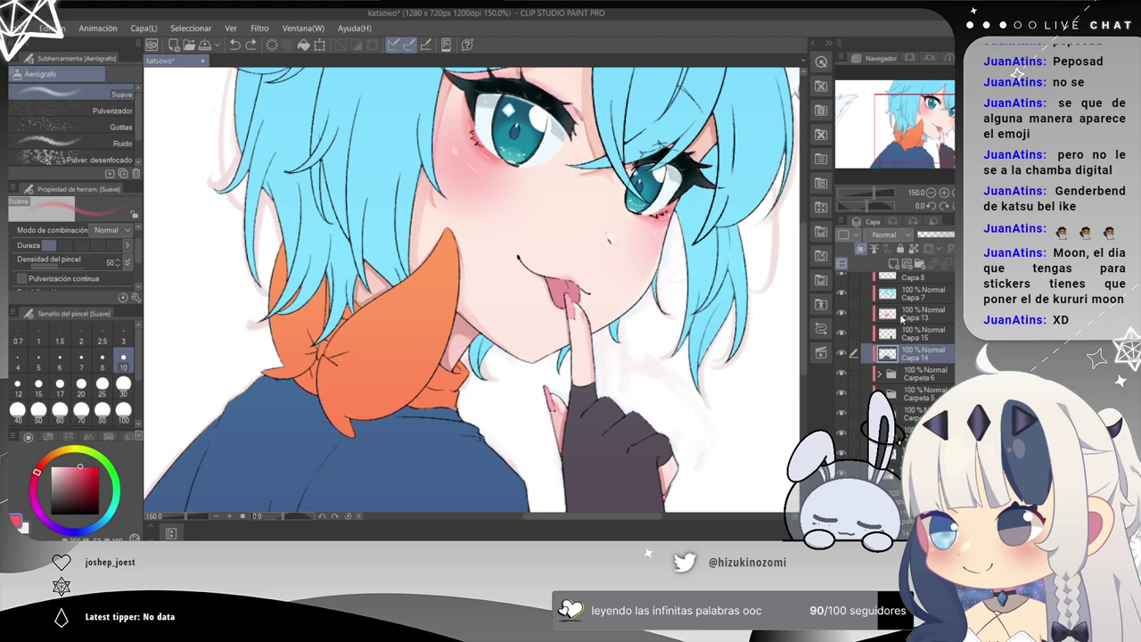
Put layer Capa 14 in a folder with a new layer above it and sample the jacket's blue.
key(ctrl+g)
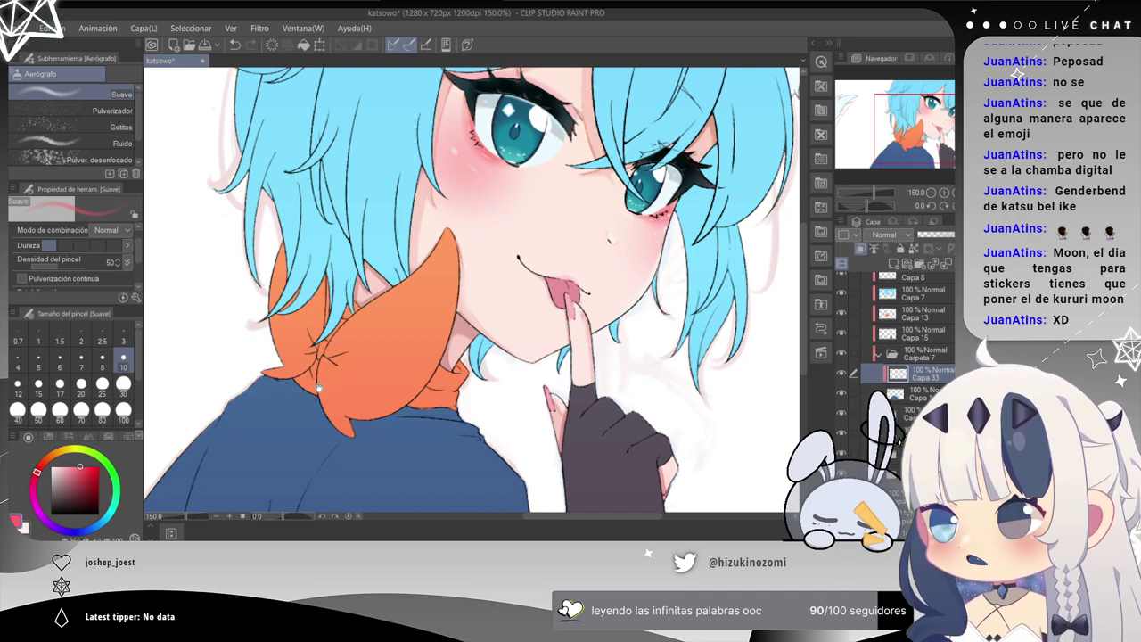
drag(299, 381, 340, 251)
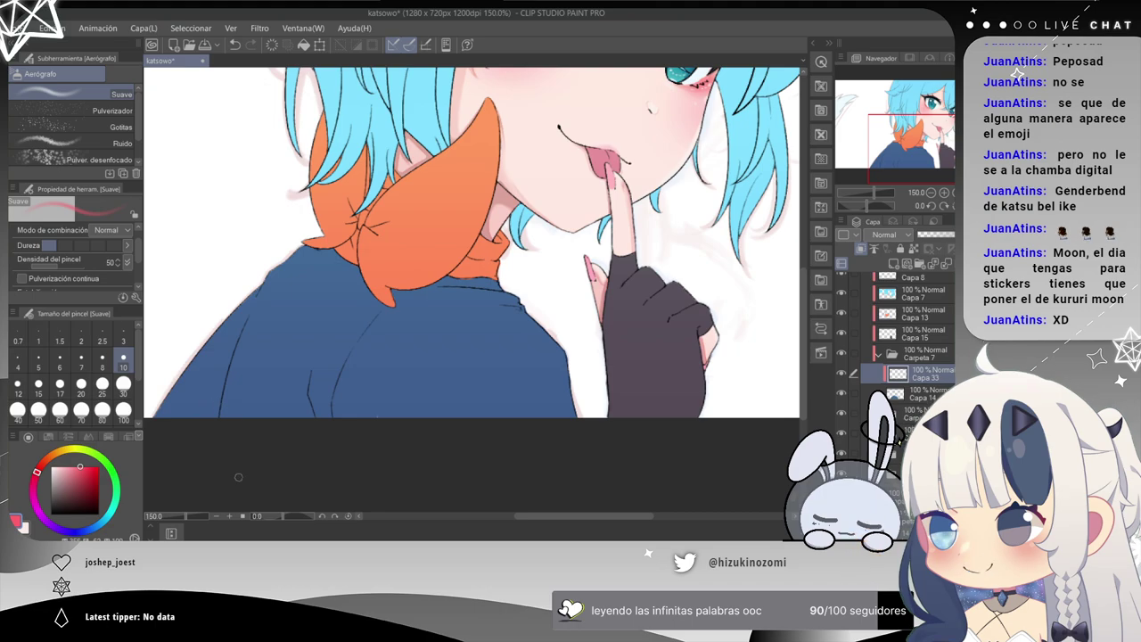
alt+click(297, 338)
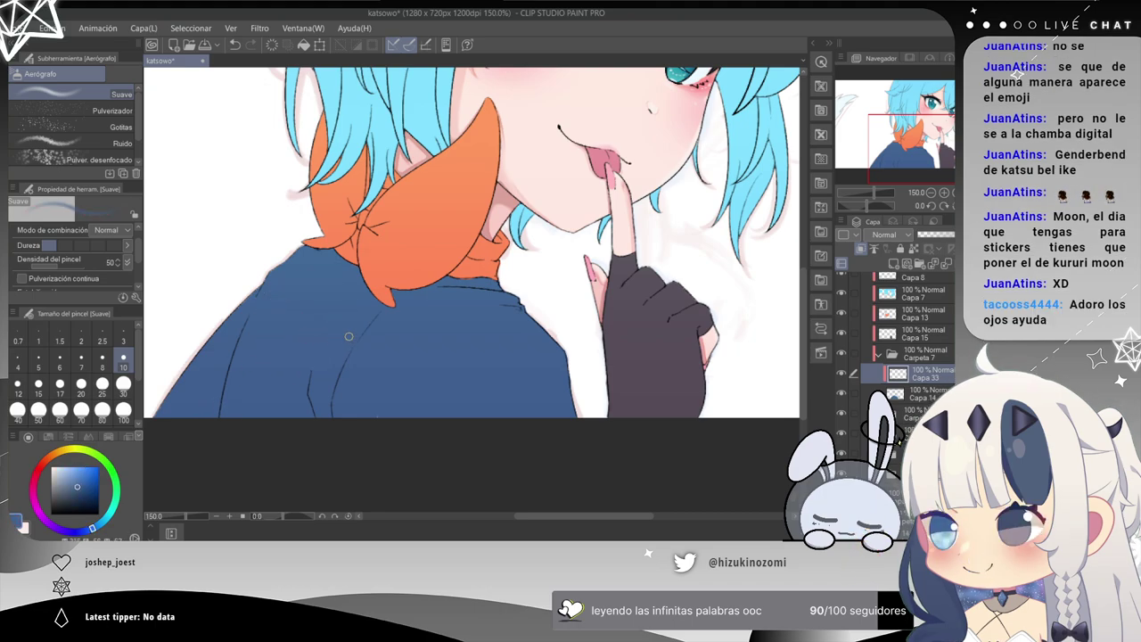
Examine the face, orange scarf and blue jacket at close range.
scroll(349, 331, down, 1)
scroll(349, 331, up, 1)
key(ctrl+plus)
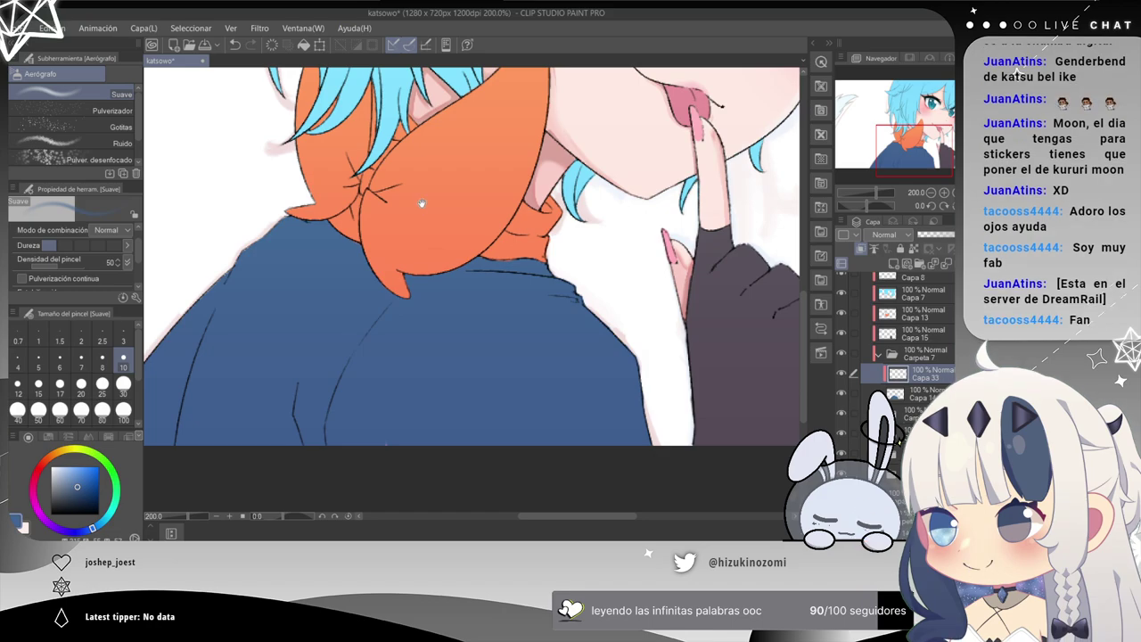
drag(420, 206, 281, 403)
drag(470, 175, 364, 265)
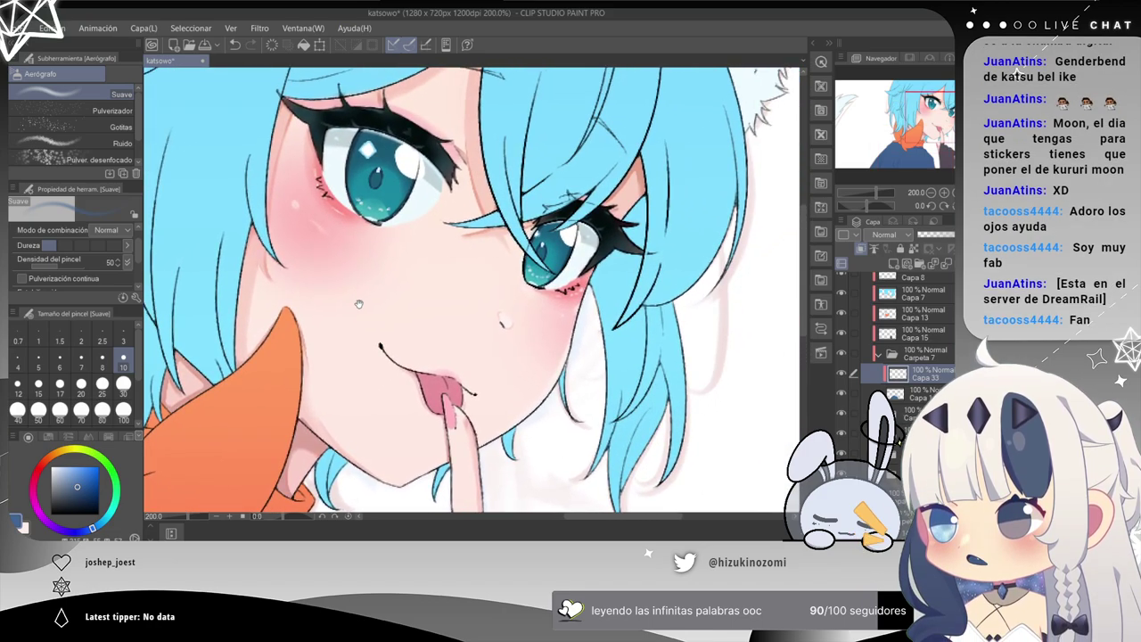
drag(308, 374, 458, 207)
drag(237, 450, 401, 218)
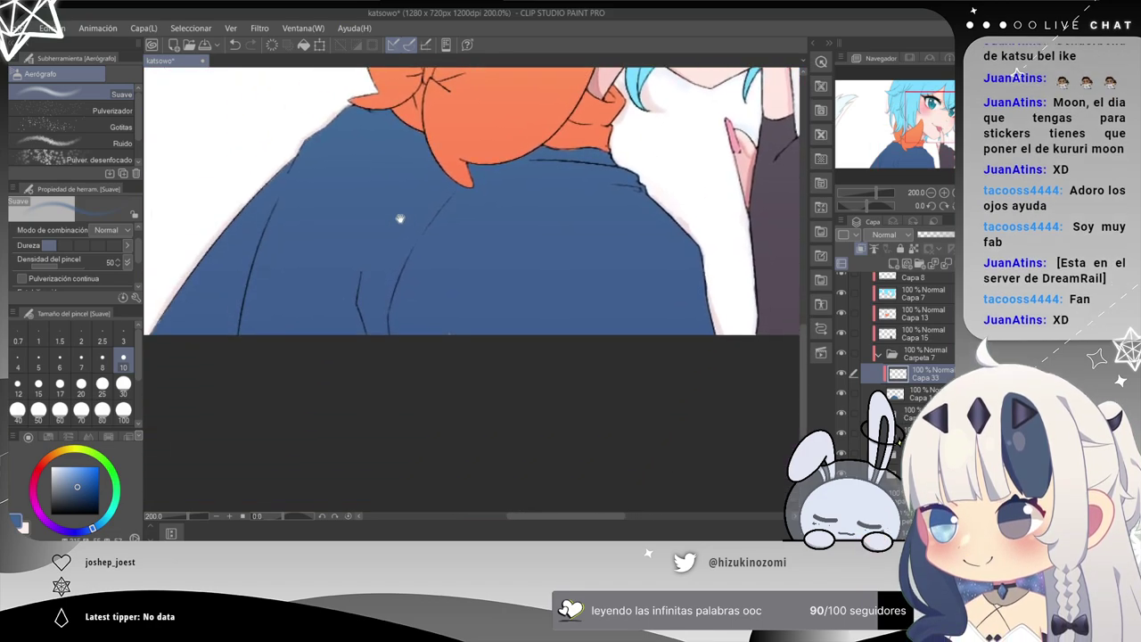
scroll(400, 218, down, 1)
scroll(400, 218, up, 1)
drag(400, 219, 479, 271)
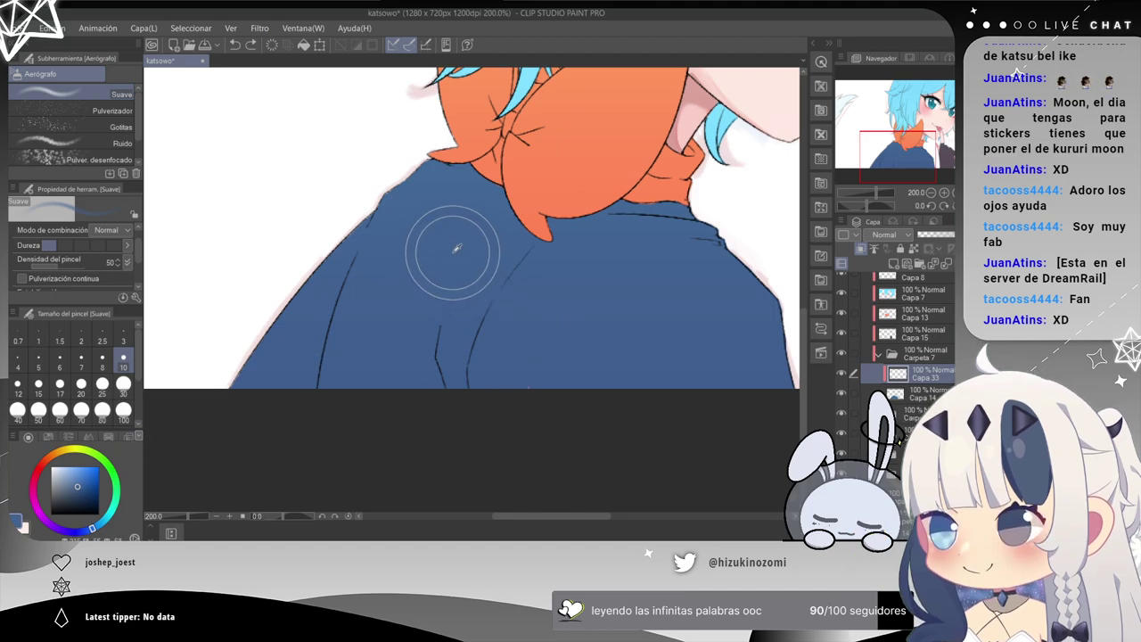
Choose a darker navy blue and try an airbrushed shadow stroke down the jacket's sleeve, undoing the stroke.
click(81, 492)
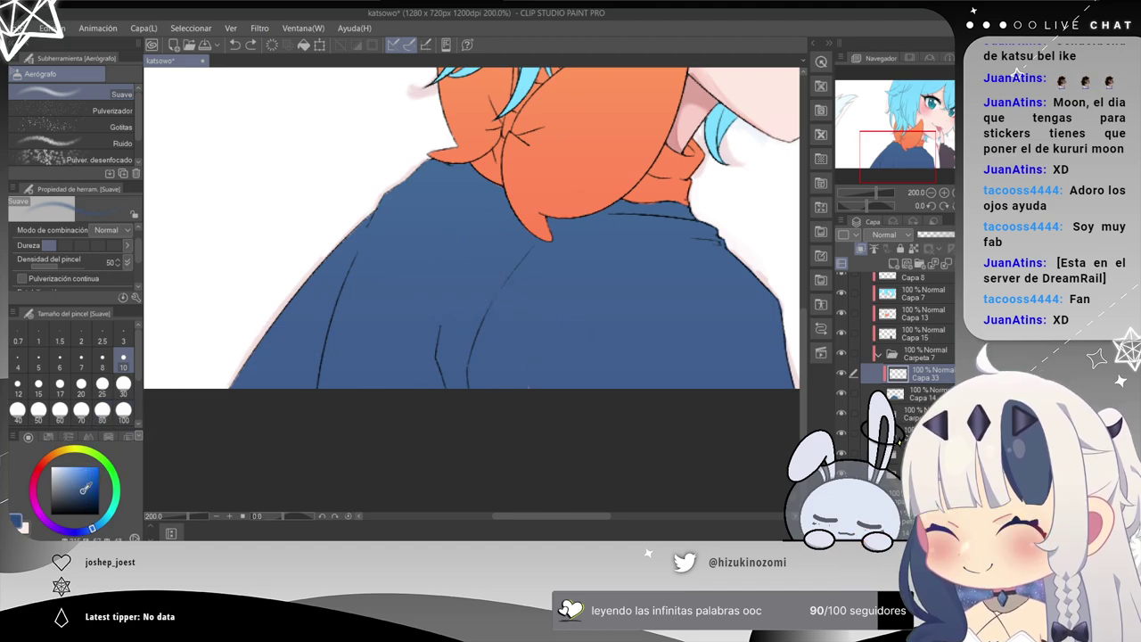
click(86, 497)
drag(410, 238, 354, 361)
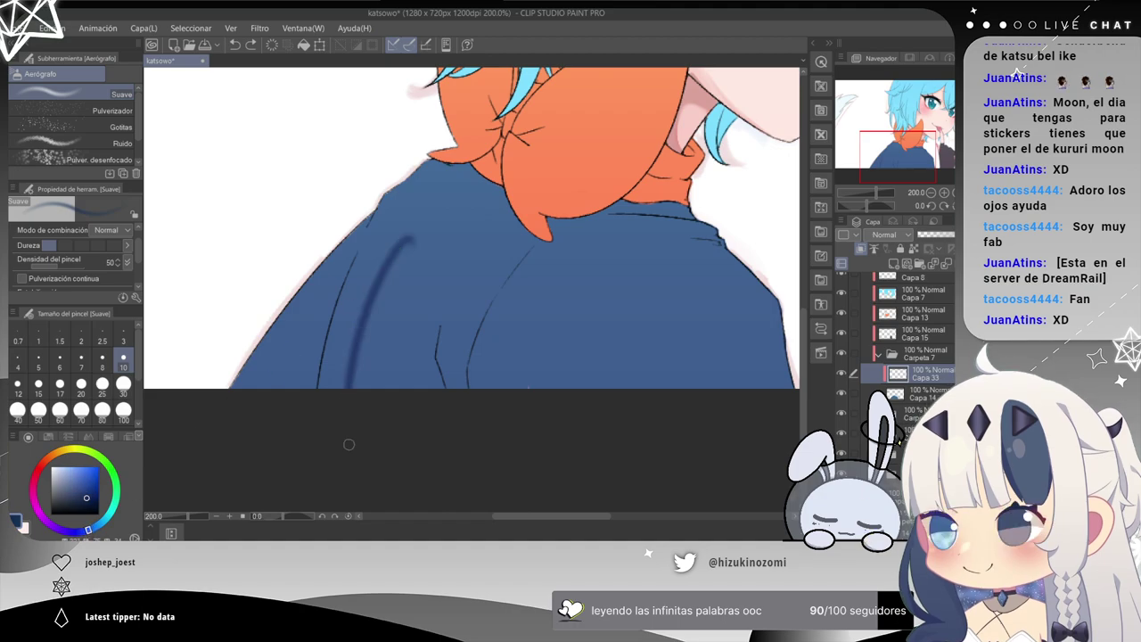
key(ctrl+z)
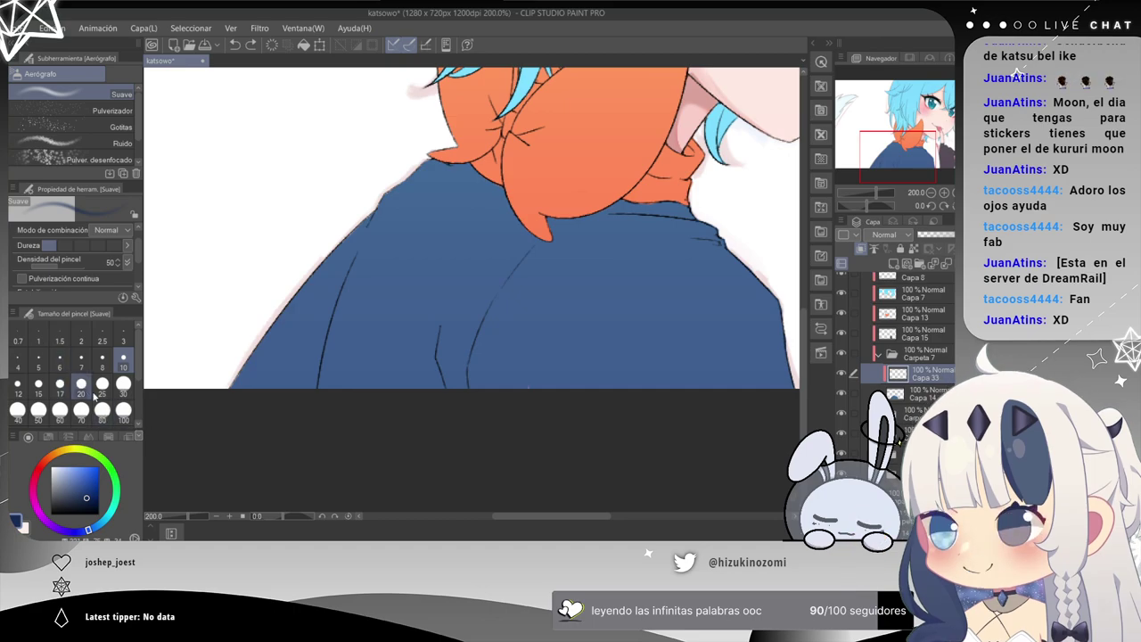
Paint a navy shadow on the jacket under the orange scarf with Kuro Ink at size 30, undoing the first sleeve stroke.
key(p)
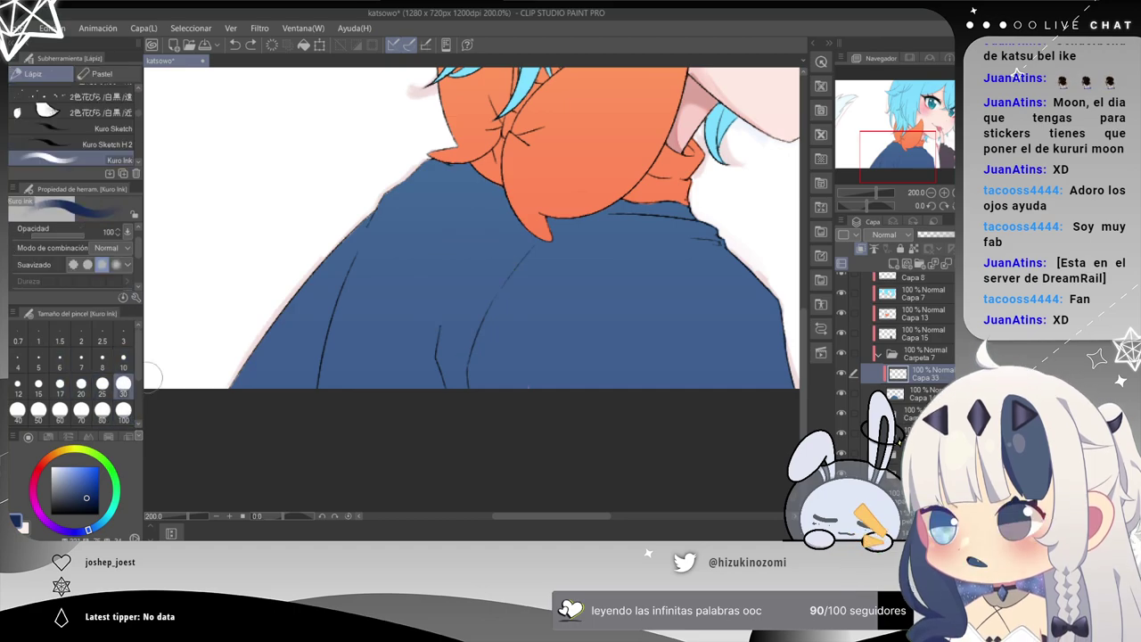
mouse_move(399, 218)
mouse_down()
mouse_move(416, 382)
mouse_move(431, 400)
mouse_up()
key(ctrl+z)
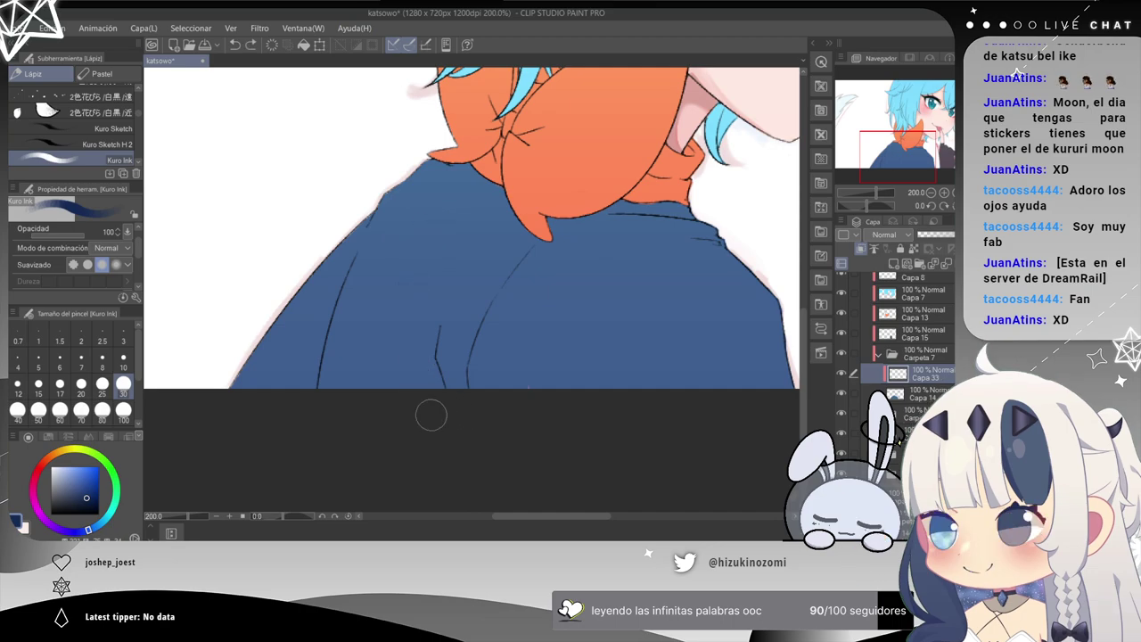
scroll(431, 415, down, 1)
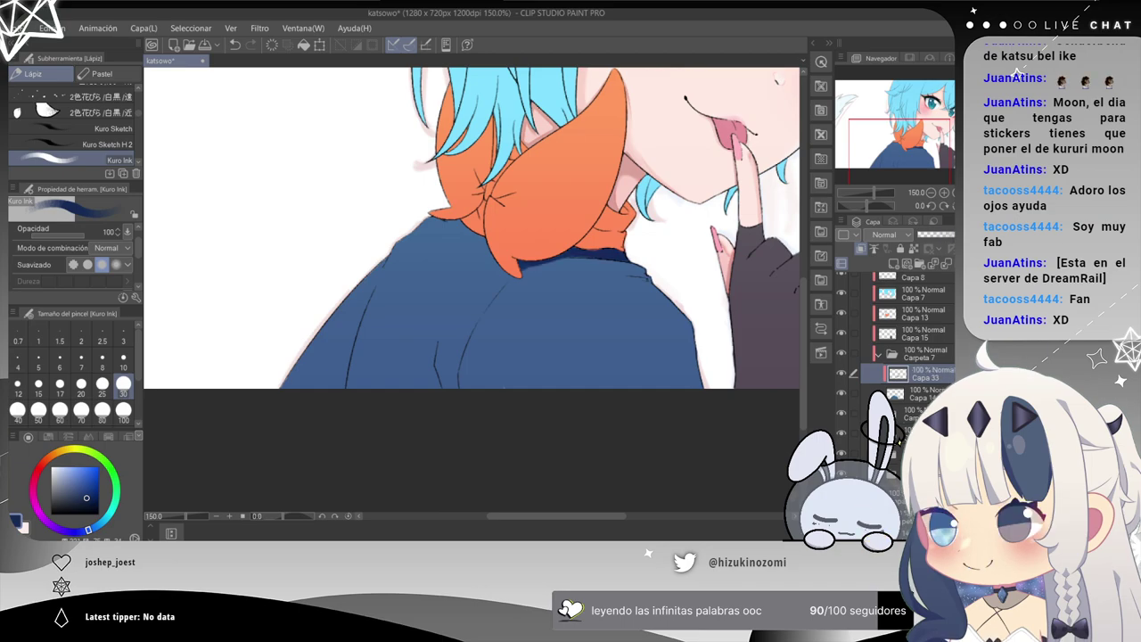
Lower the opacity of the Carpeta 2 layer folder to 0%.
scroll(892, 357, up, 3)
click(924, 235)
drag(924, 235, 902, 235)
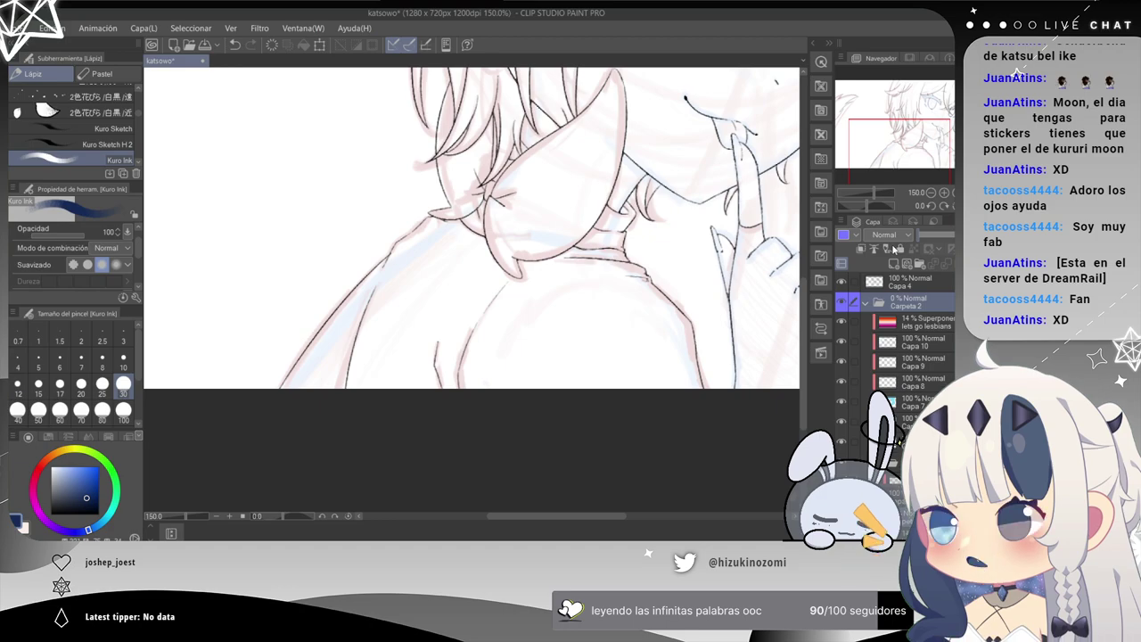
Toggle the visibility of a lower layer off and on and select the layer directly below Capa 19.
scroll(891, 357, down, 1)
scroll(901, 348, up, 5)
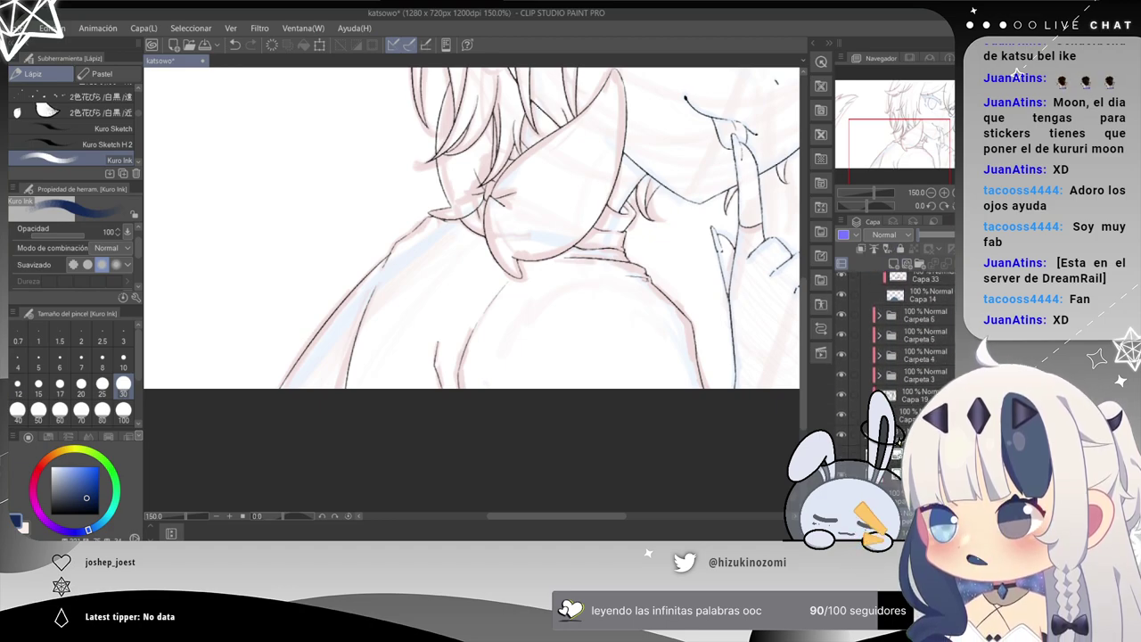
click(840, 453)
click(840, 453)
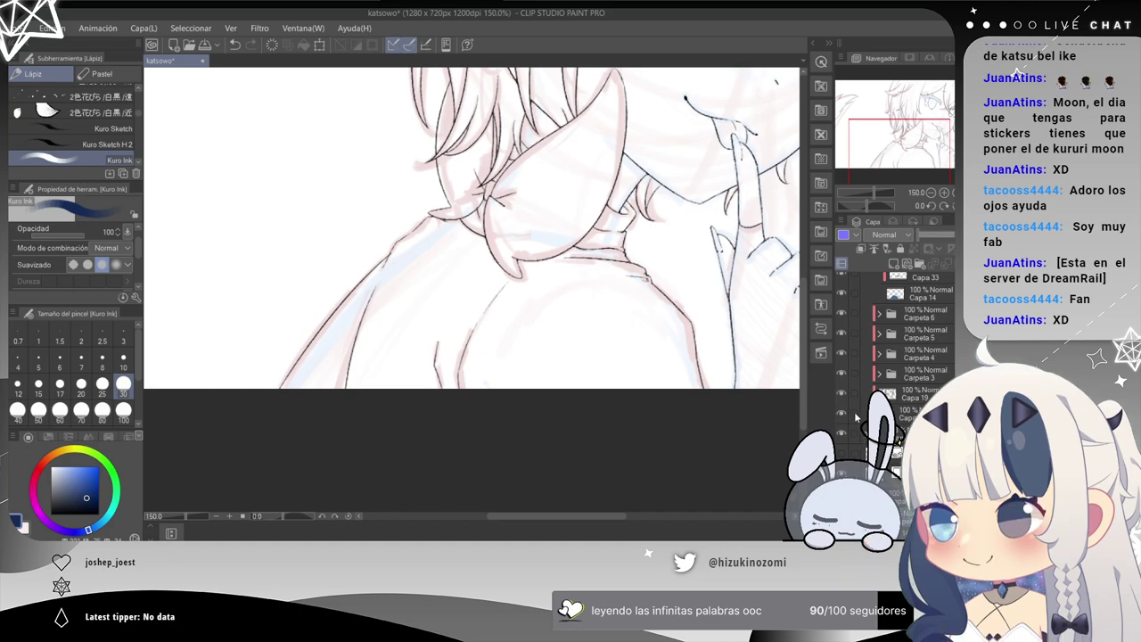
click(854, 413)
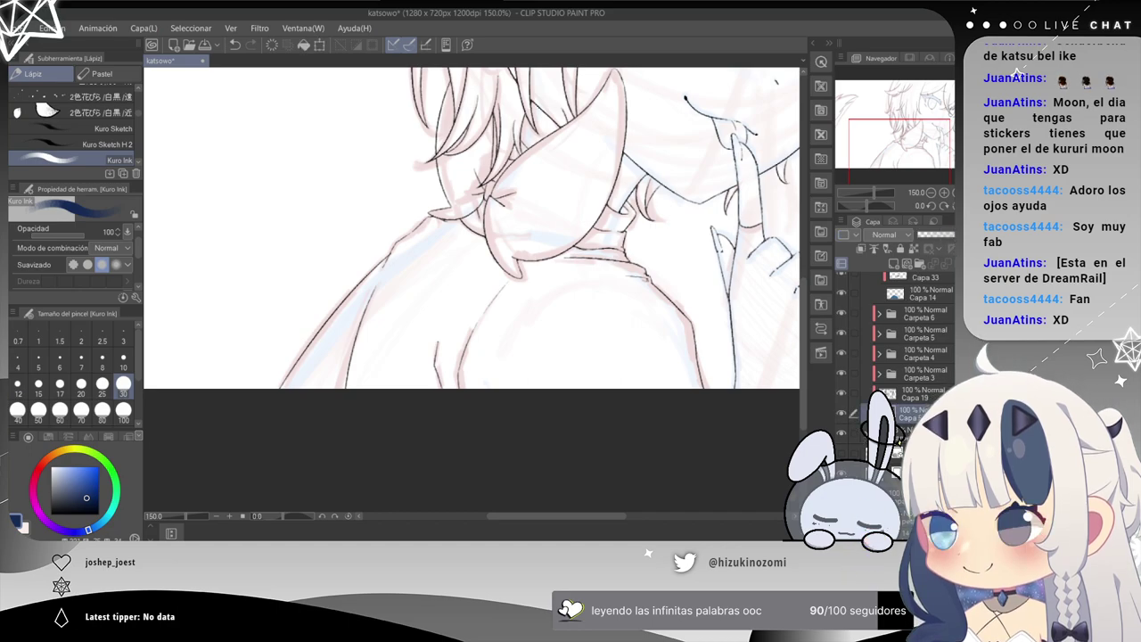
Restore the opacity of the Carpeta 2 layer folder to 100%.
scroll(901, 356, up, 1)
scroll(900, 339, down, 4)
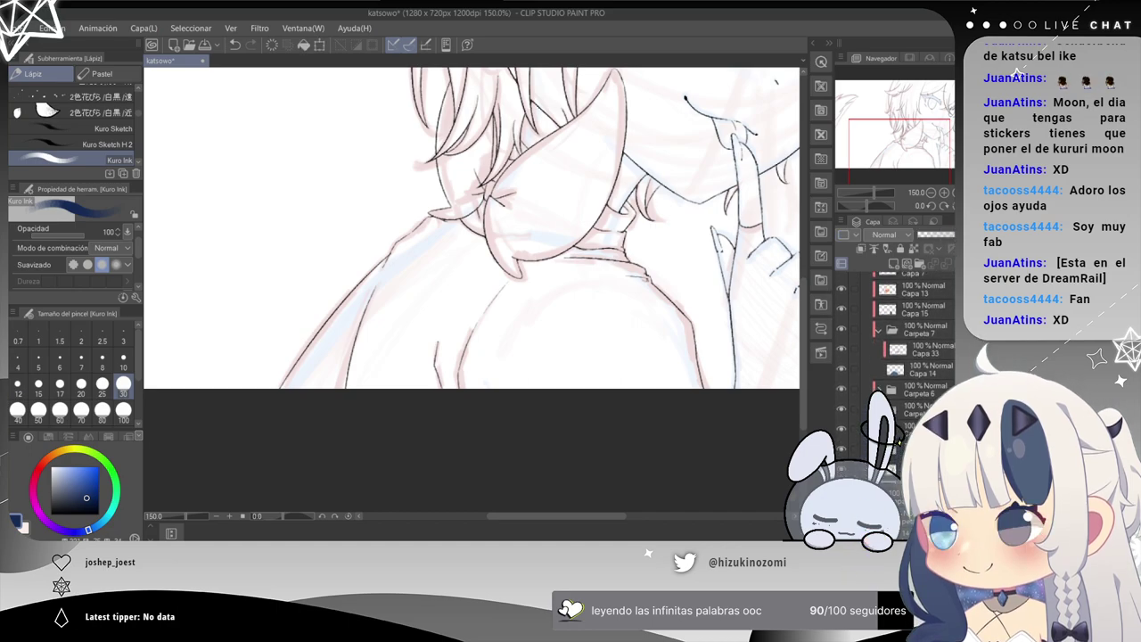
click(927, 298)
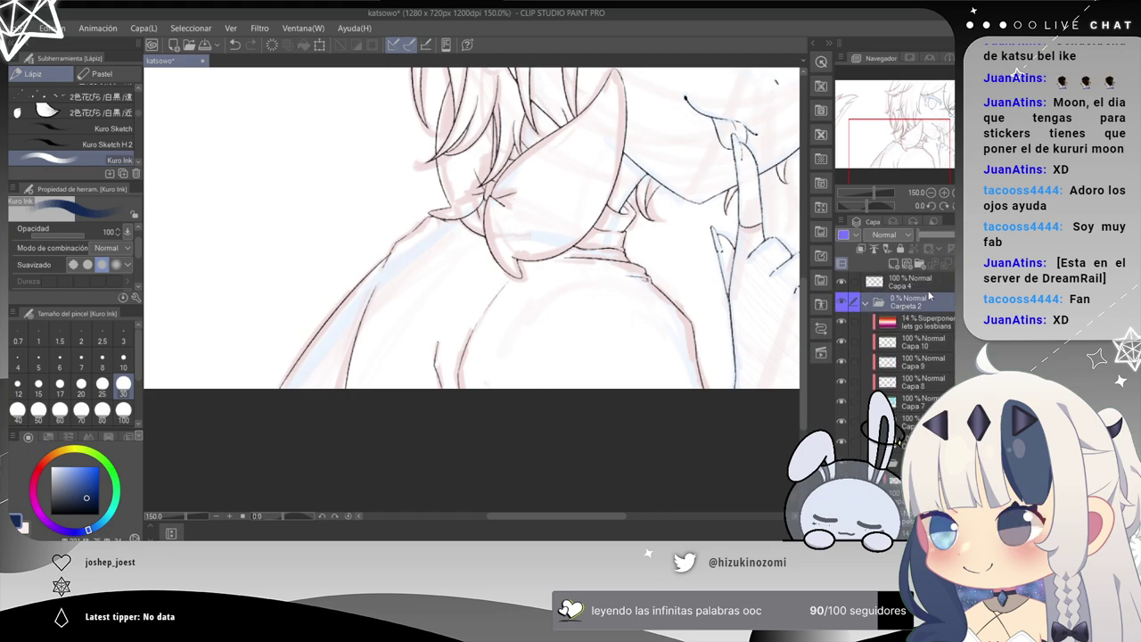
click(942, 238)
drag(942, 237, 956, 237)
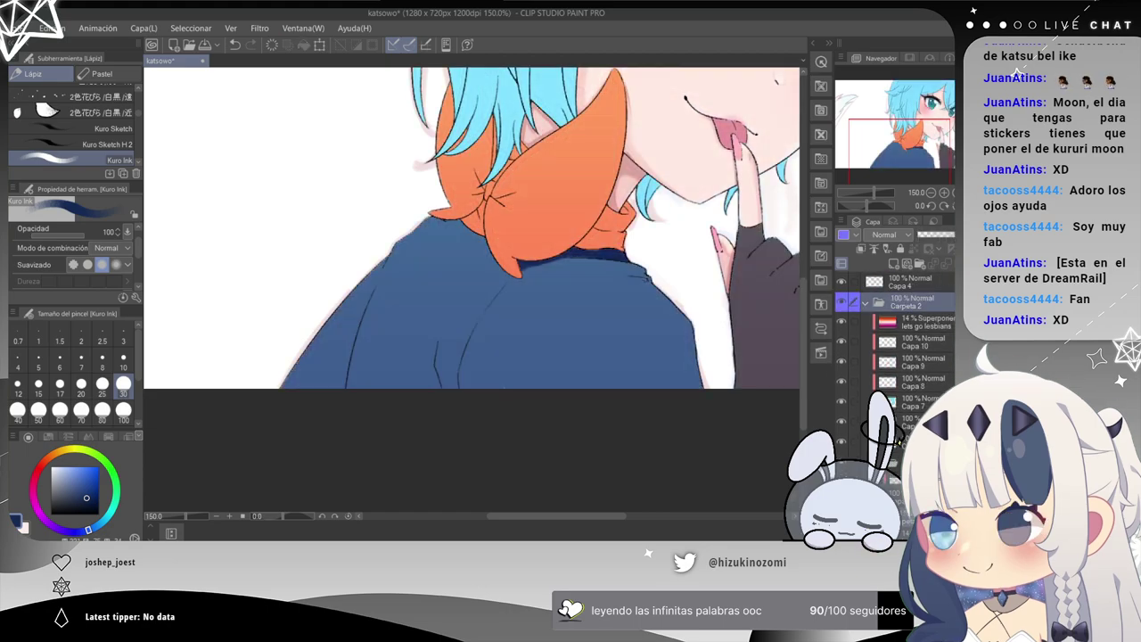
Lower the opacity of the jacket's base colour layer, Capa 14, to 33%.
scroll(899, 439, down, 3)
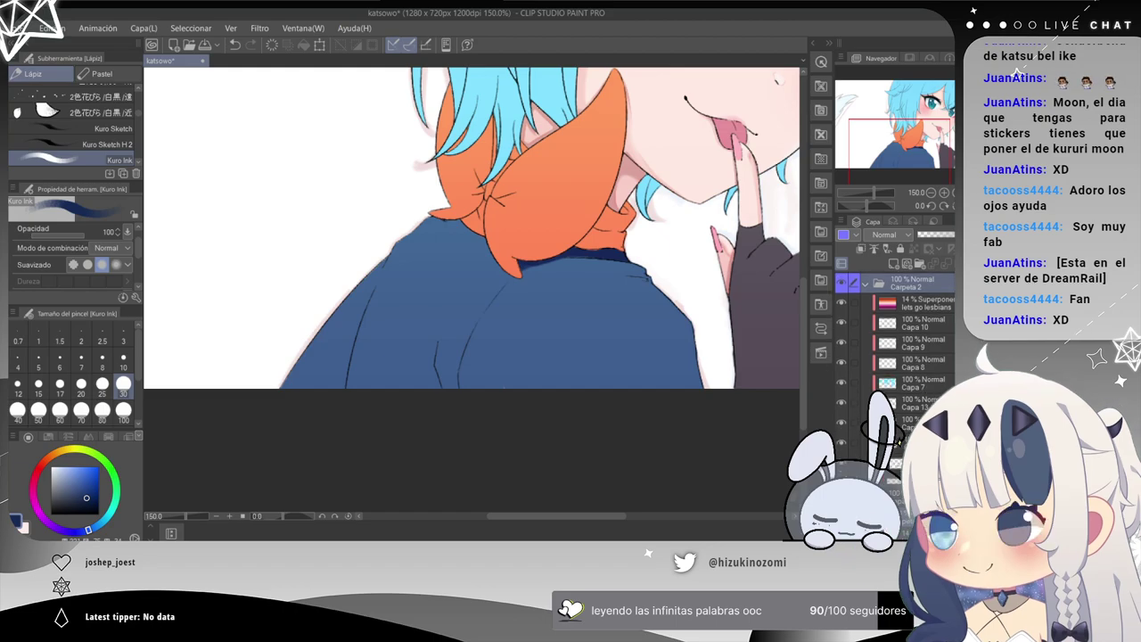
scroll(898, 419, down, 2)
click(944, 360)
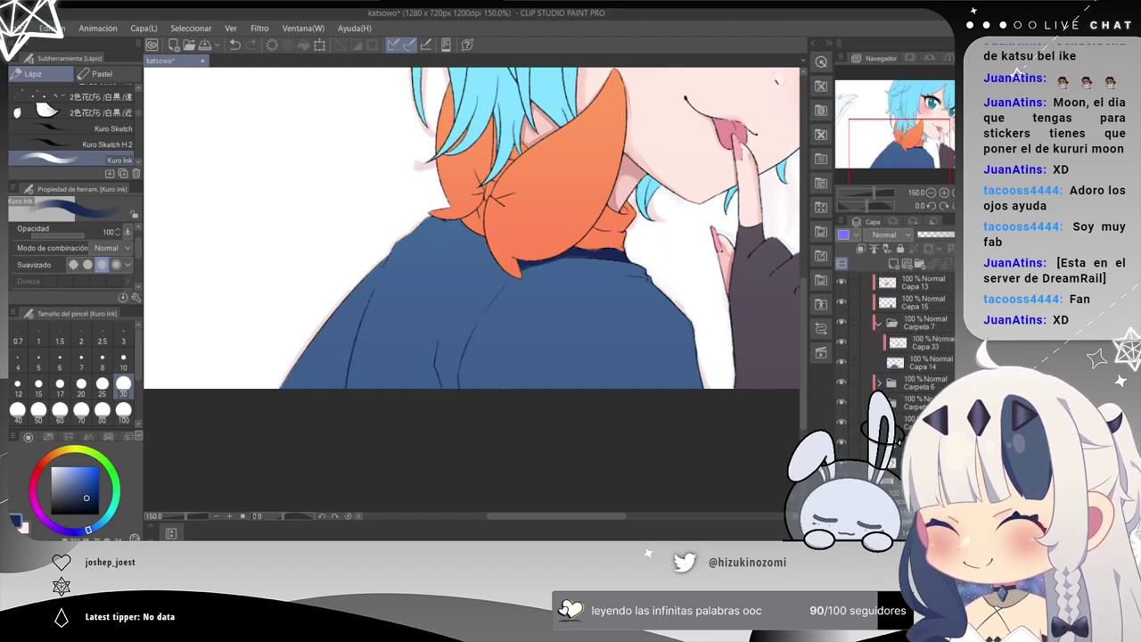
drag(952, 236, 934, 237)
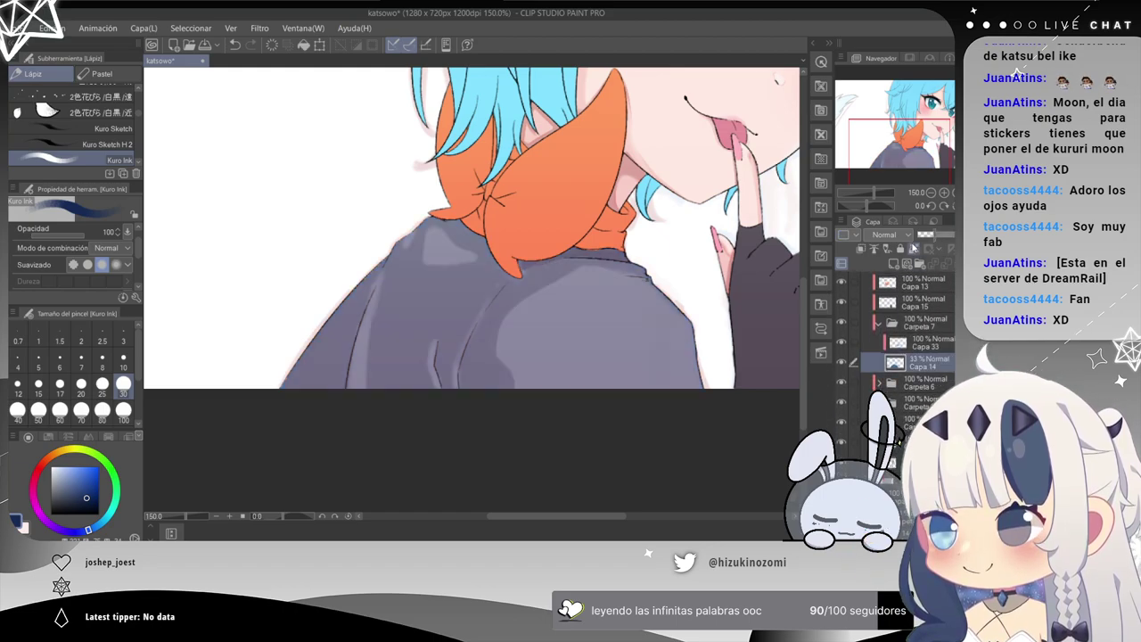
Paint navy shadows over the jacket's back and folds on Capa 33 with Kuro Ink at size 30, undoing unwanted strokes.
click(923, 344)
key(ctrl+plus)
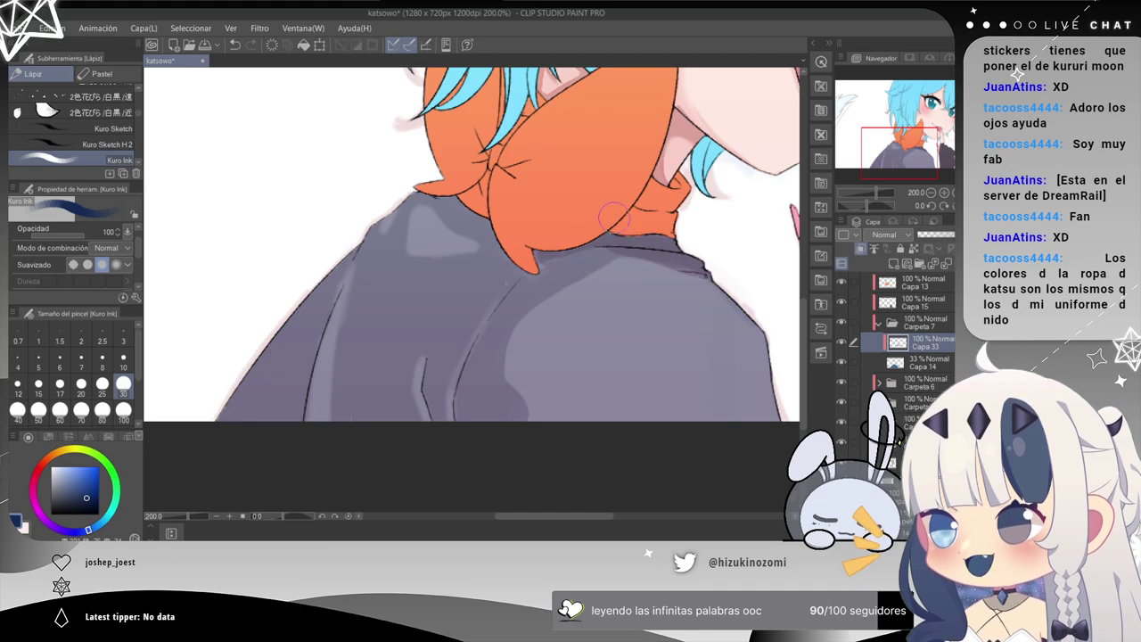
drag(497, 305, 482, 404)
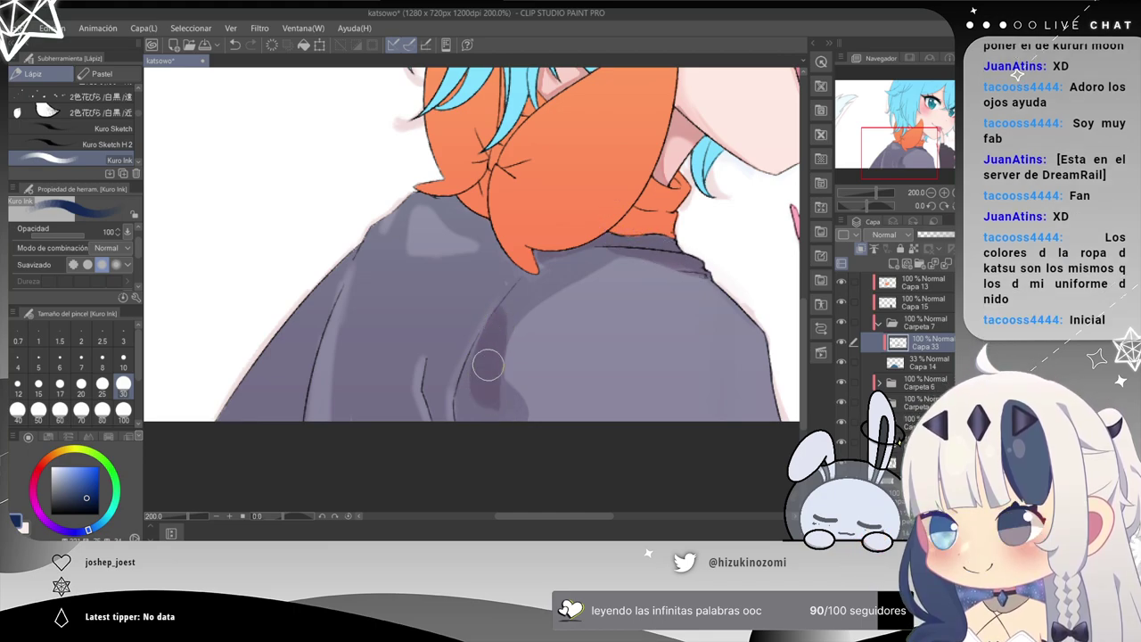
mouse_move(479, 339)
mouse_down()
mouse_move(540, 288)
mouse_move(592, 275)
mouse_up()
key(ctrl+z)
drag(499, 323, 644, 243)
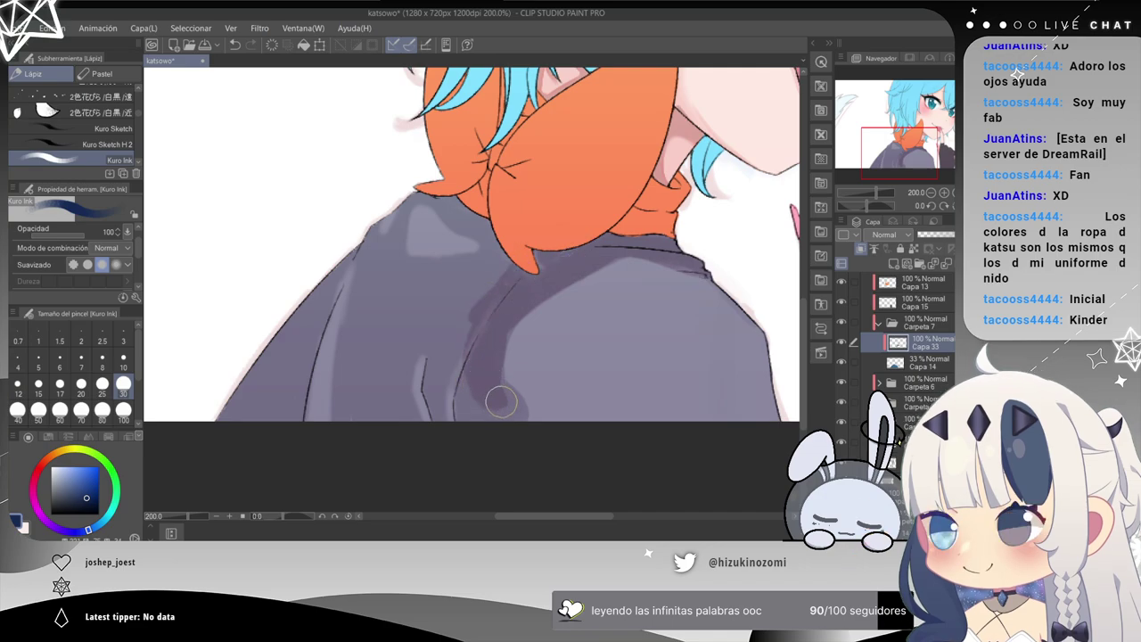
mouse_move(514, 410)
mouse_down()
mouse_move(486, 394)
mouse_move(481, 429)
mouse_move(469, 400)
mouse_up()
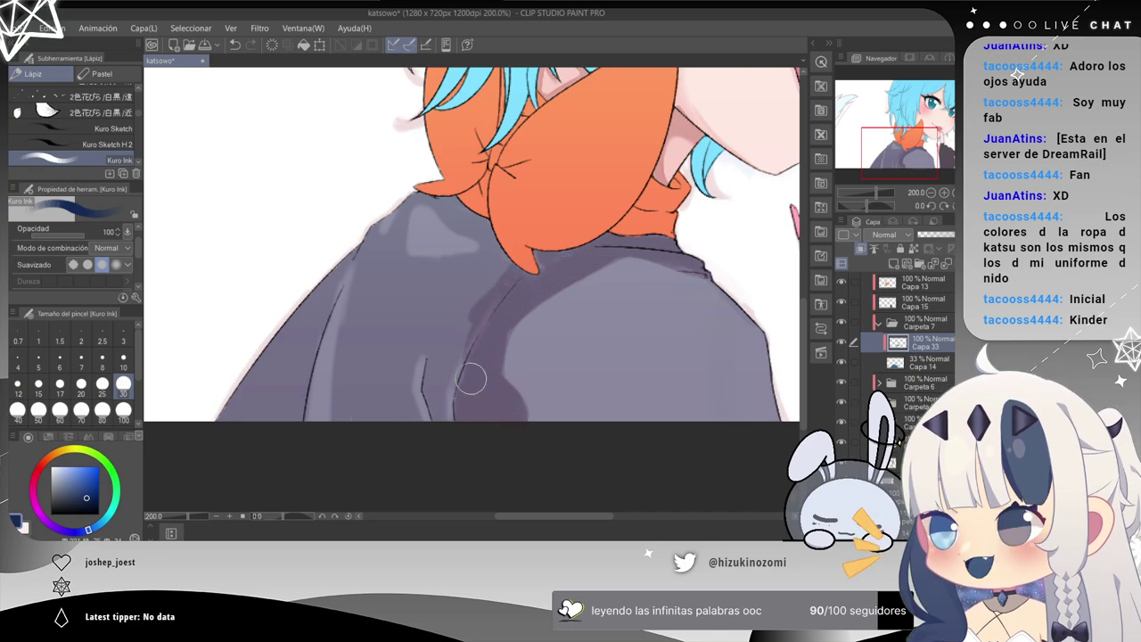
mouse_move(468, 311)
mouse_down()
mouse_move(436, 402)
mouse_move(415, 400)
mouse_move(482, 279)
mouse_up()
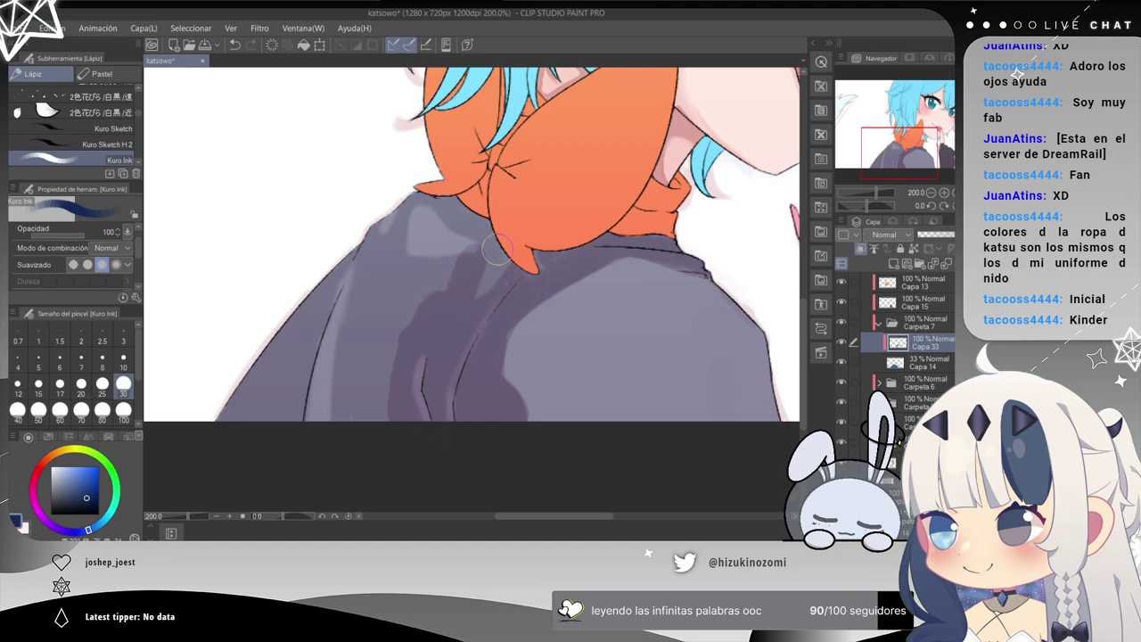
key(ctrl+z)
key(ctrl+z)
key(ctrl+z)
key(ctrl+z)
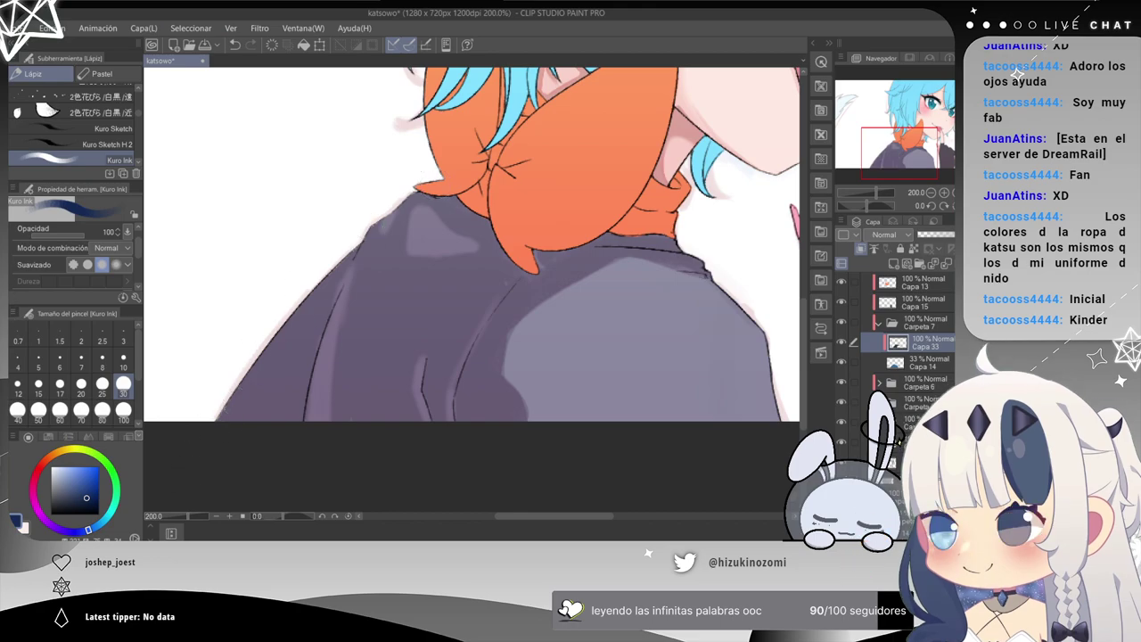
Erase the shadow along the inner side of the sleeve's long fold with the Suave eraser at size 10, undoing stray strokes.
key(p)
key(e)
key(ctrl+plus)
key(ctrl+plus)
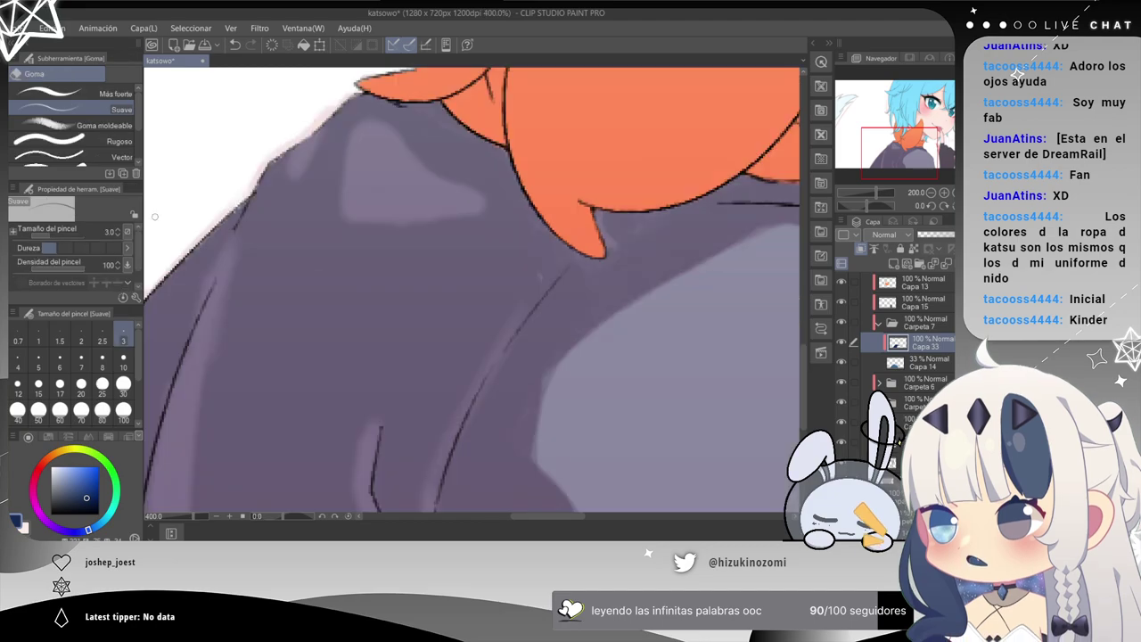
drag(279, 319, 374, 208)
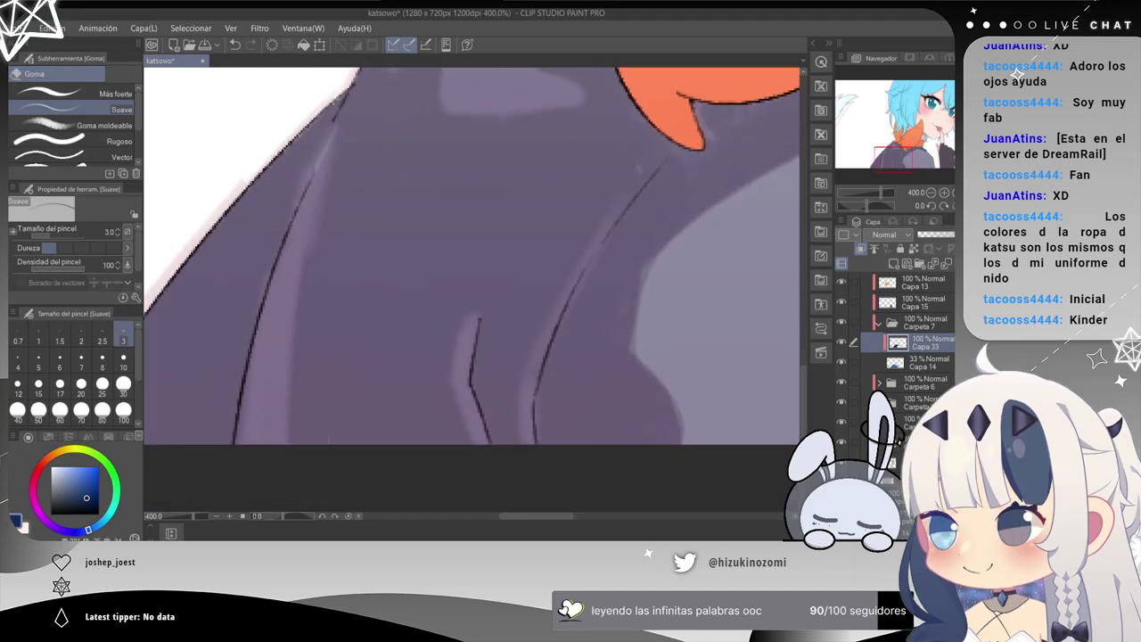
click(123, 367)
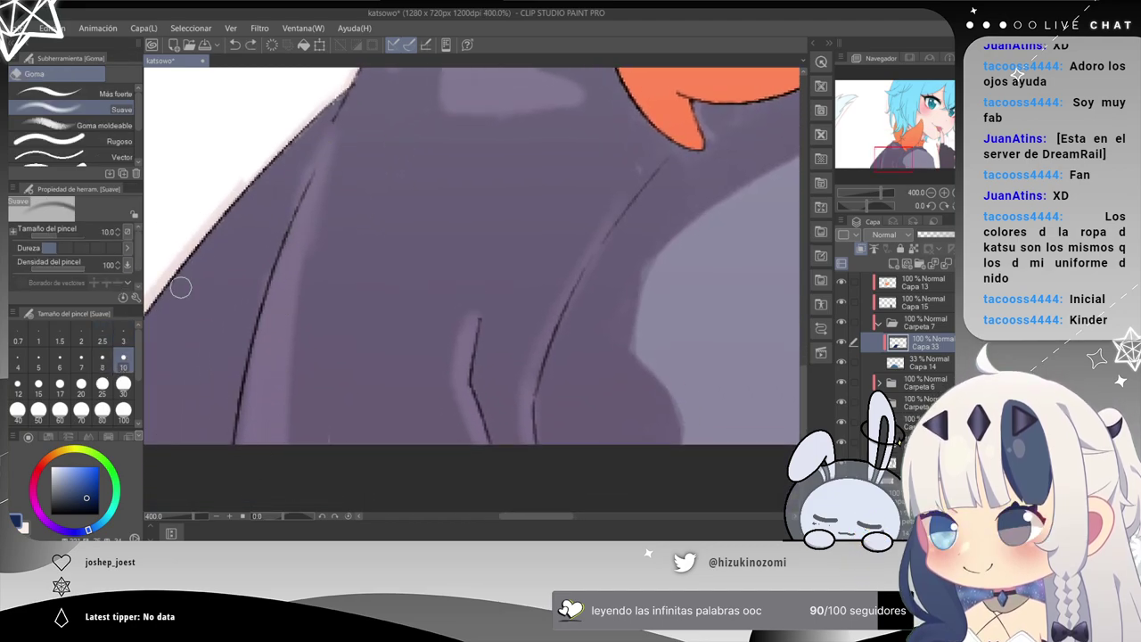
drag(331, 120, 250, 441)
drag(321, 201, 279, 443)
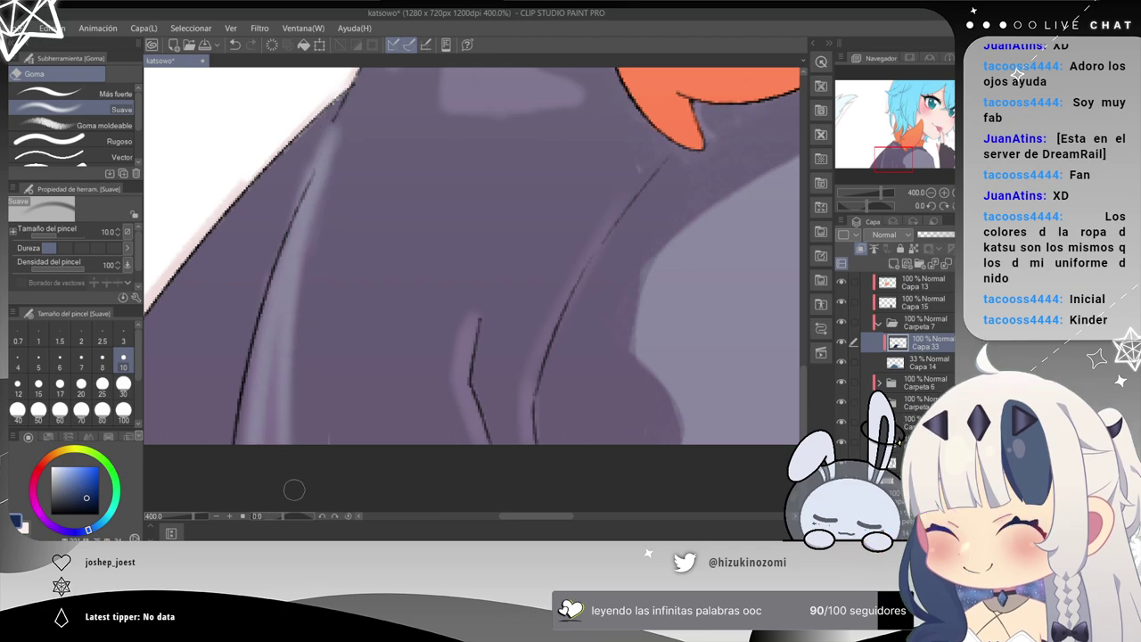
drag(303, 279, 271, 442)
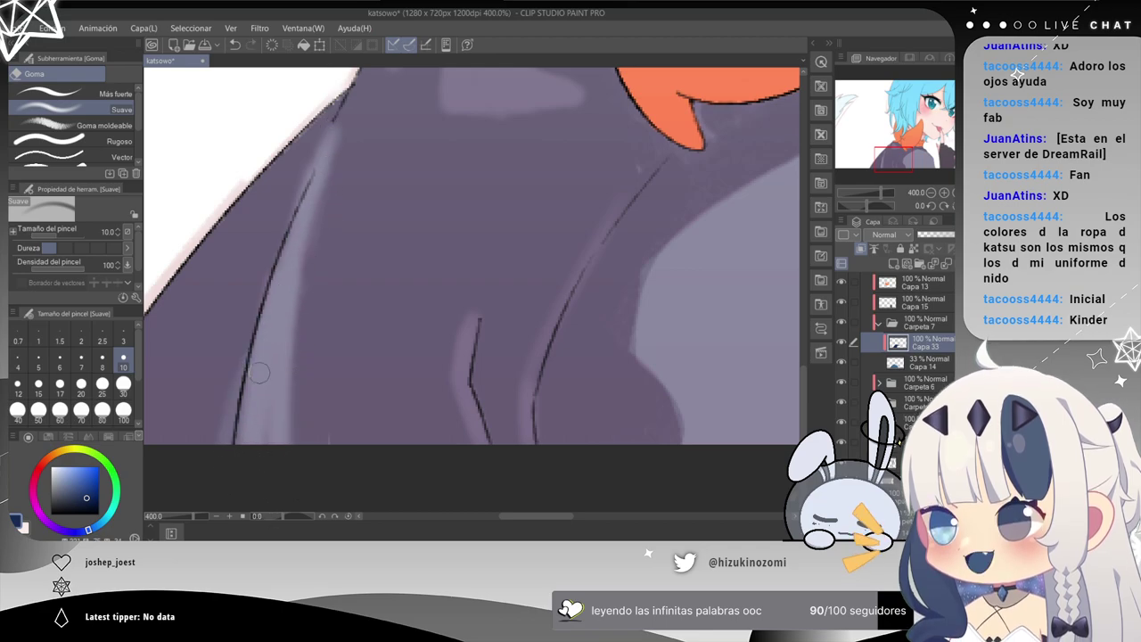
key(ctrl+z)
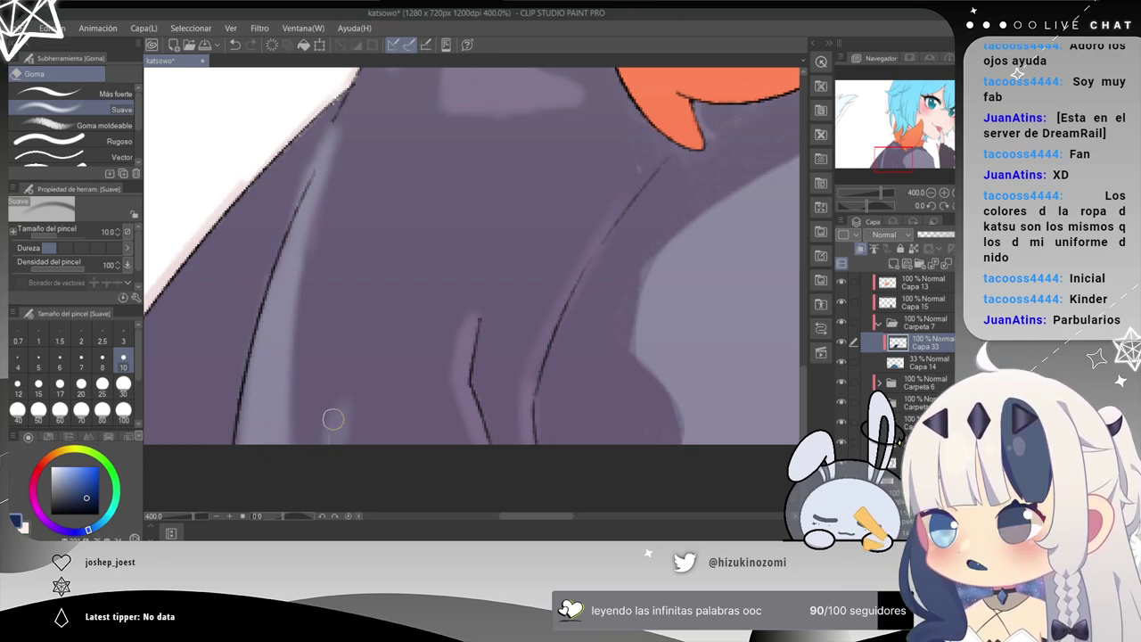
key(ctrl+z)
Clean up the light patch on the shoulder and clear narrow highlights beside the two fold lines on the jacket's back.
key(p)
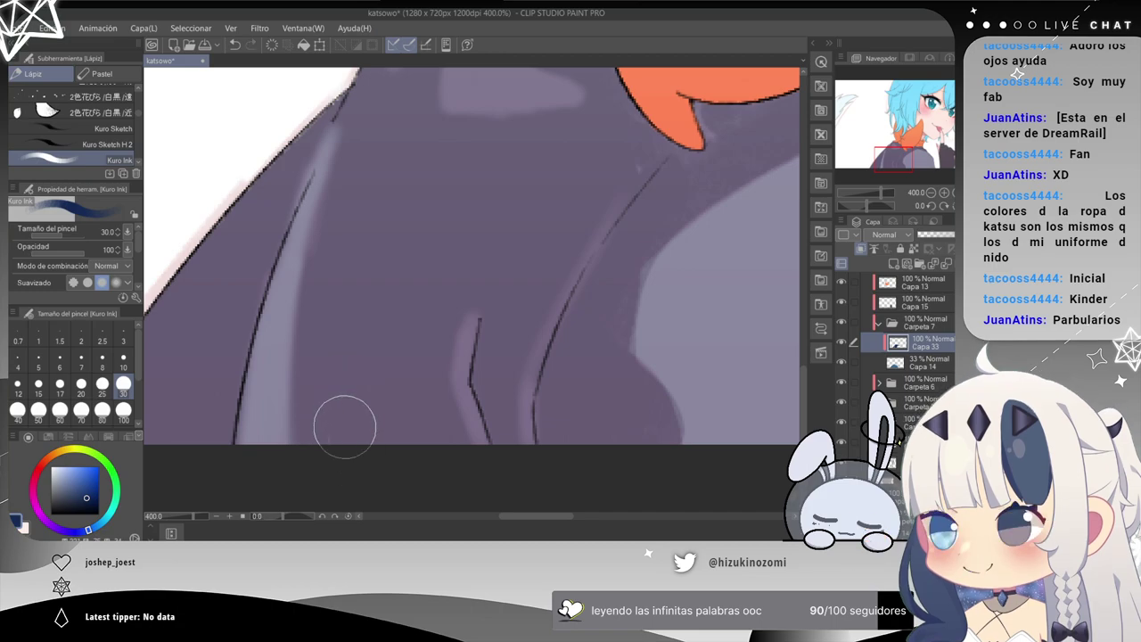
scroll(377, 255, up, 5)
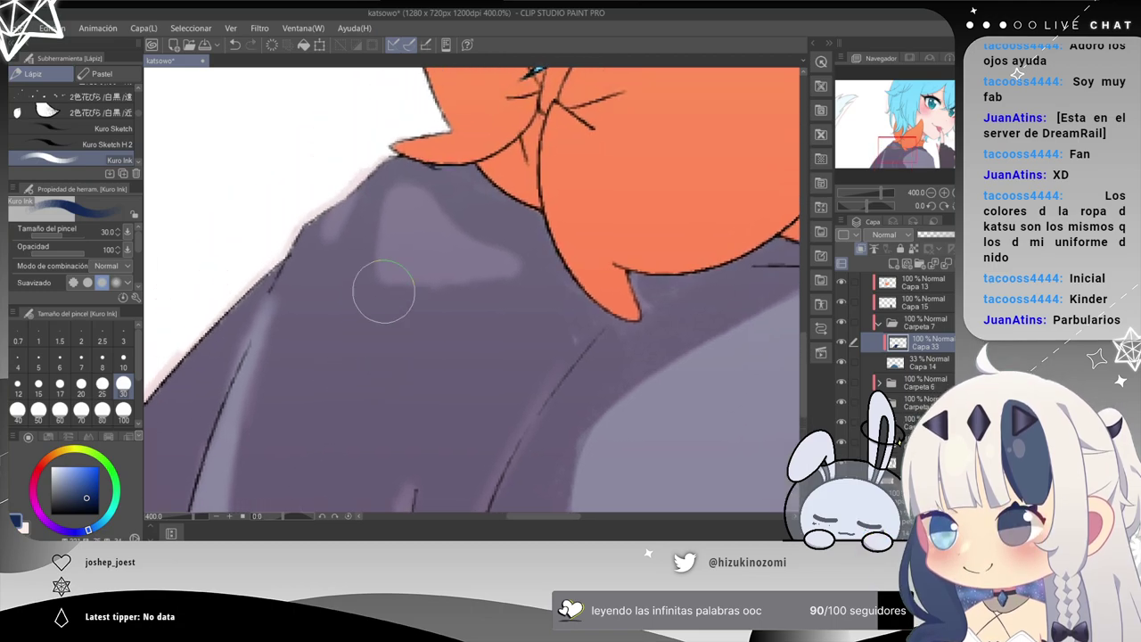
mouse_move(397, 189)
mouse_down()
mouse_move(384, 286)
mouse_move(517, 267)
mouse_up()
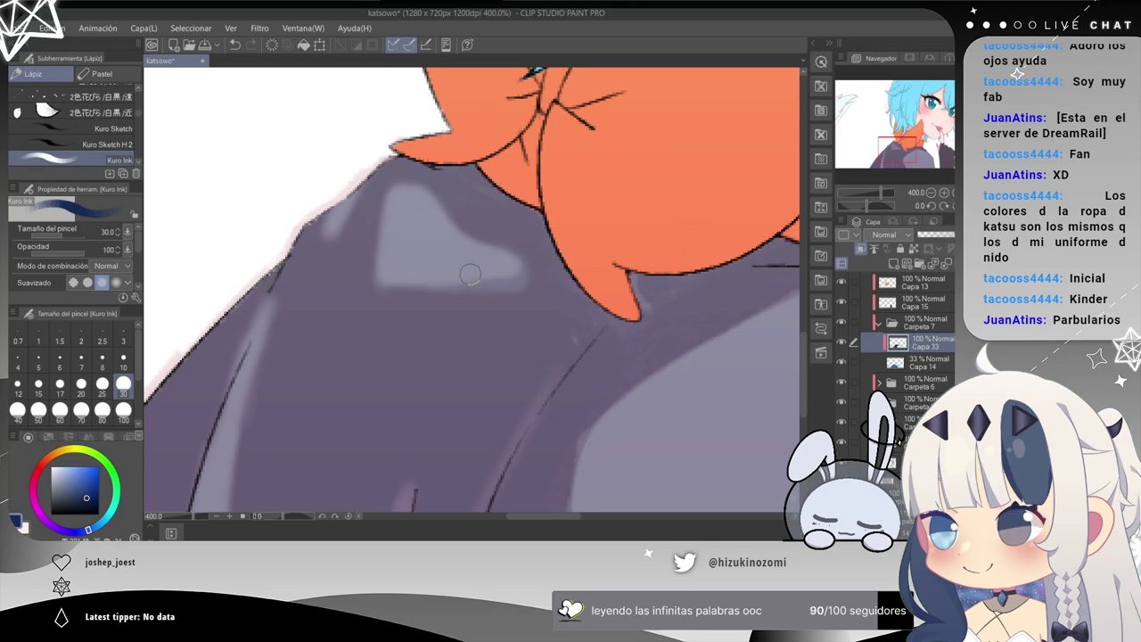
scroll(461, 316, down, 6)
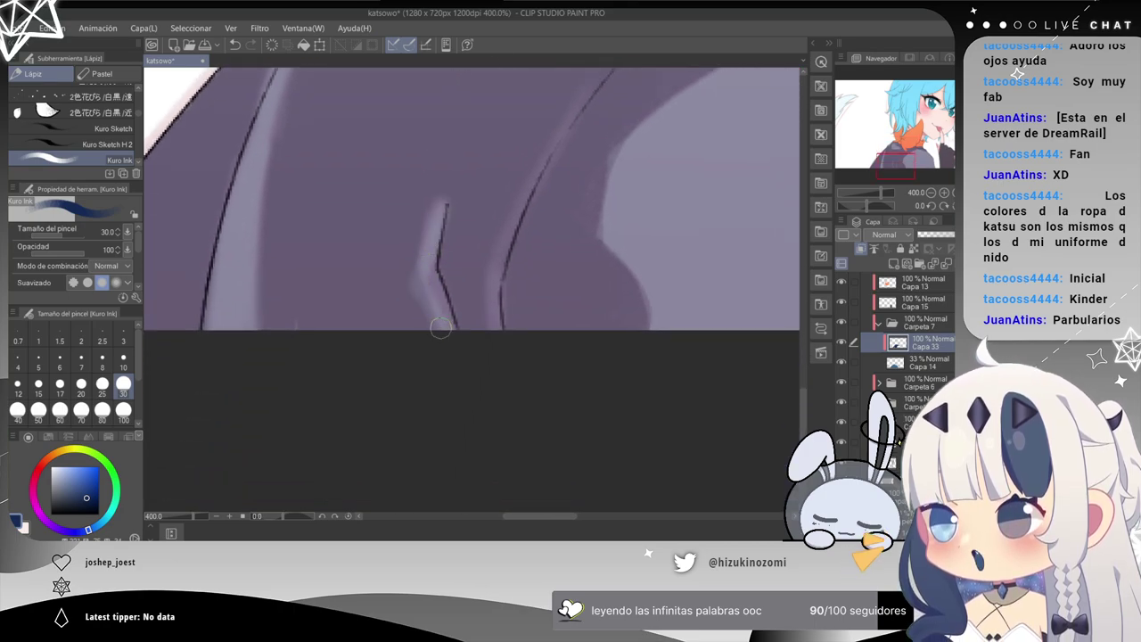
drag(502, 255, 416, 313)
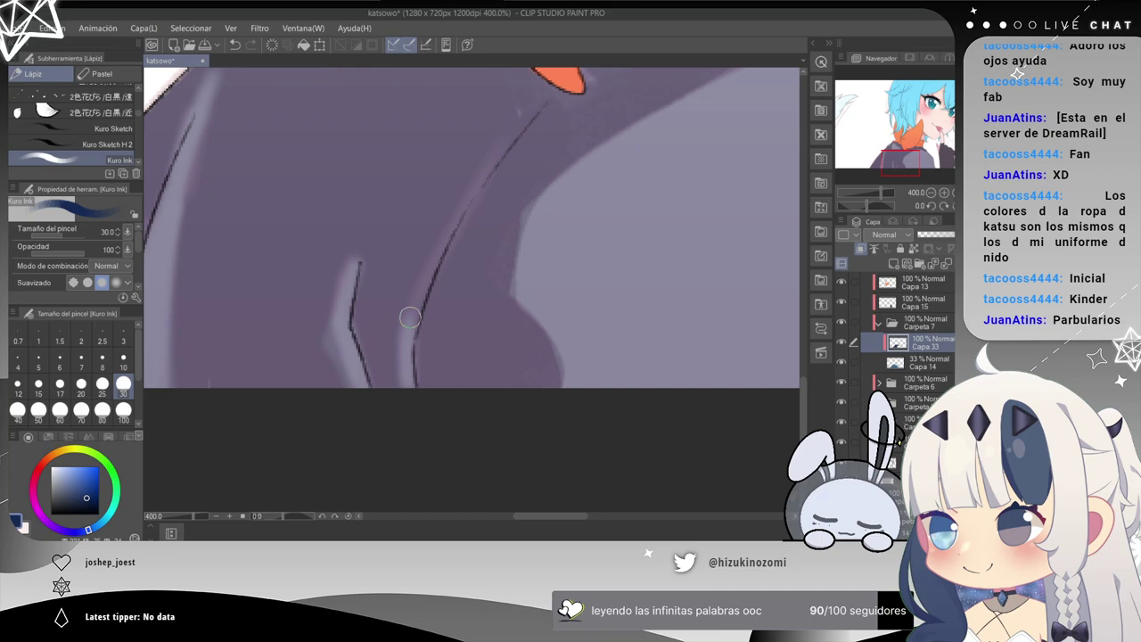
drag(563, 127, 446, 265)
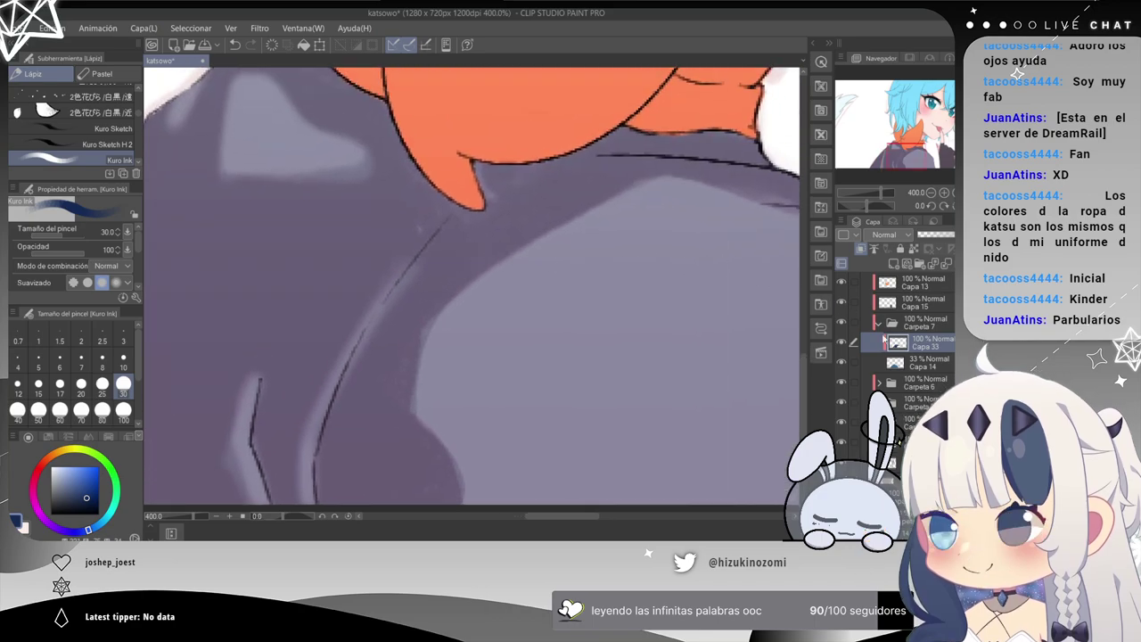
Restore the opacity of the Capa 14 layer to 100%.
click(932, 360)
drag(937, 236, 968, 236)
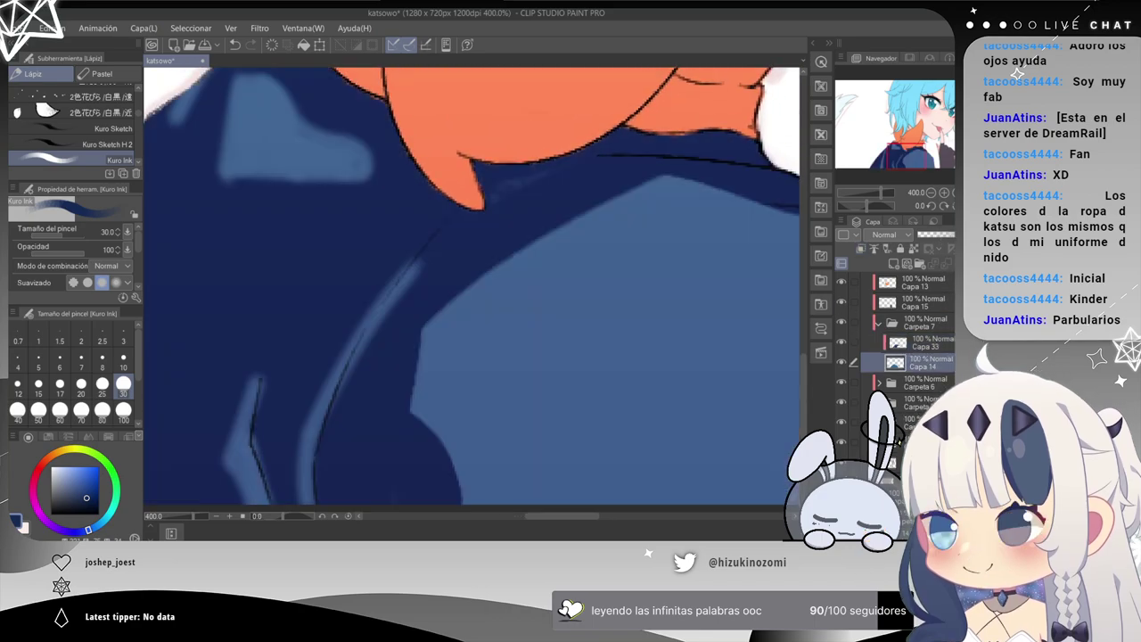
key(ctrl+minus)
key(ctrl+minus)
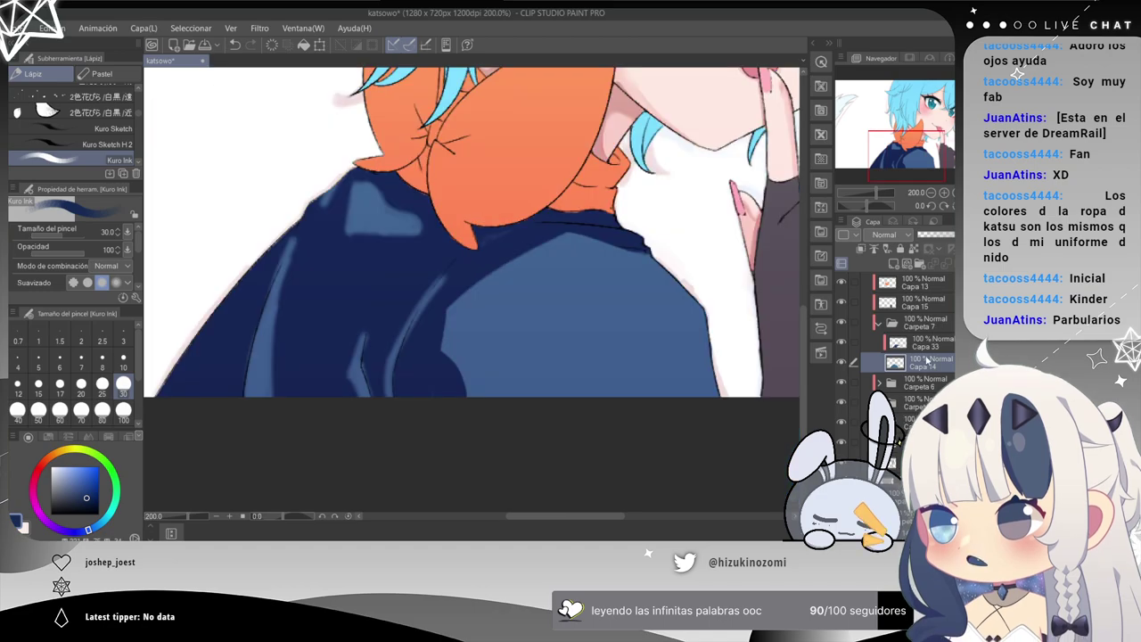
Refine the shadow along the curved fold highlight below the scarf tip on Capa 33 with Kuro Ink at size 3.
click(931, 340)
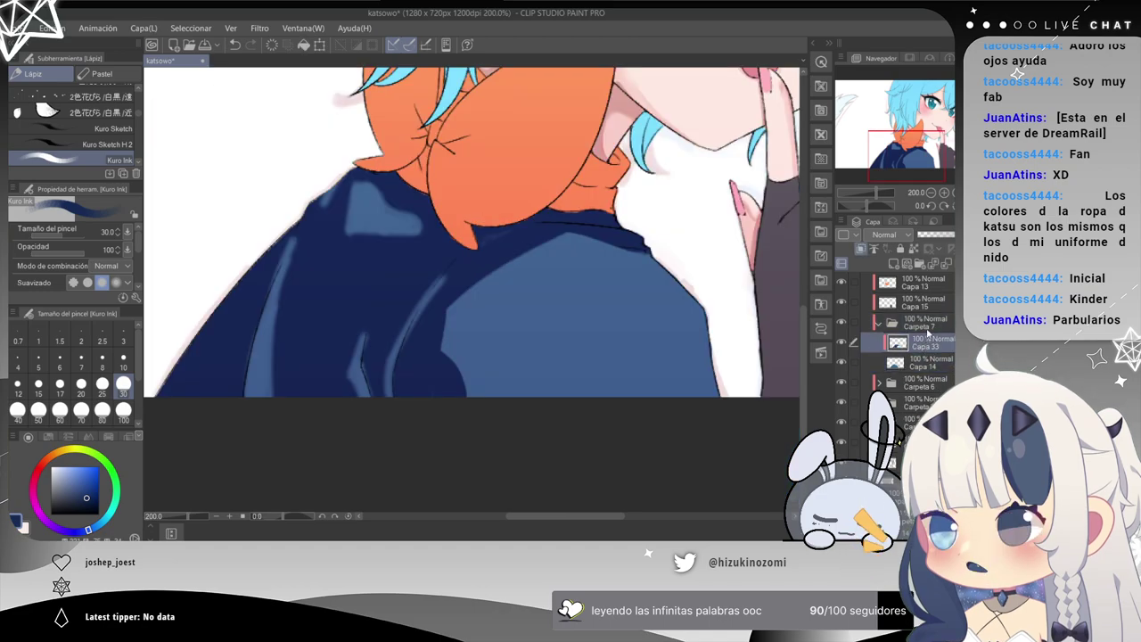
key(ctrl+plus)
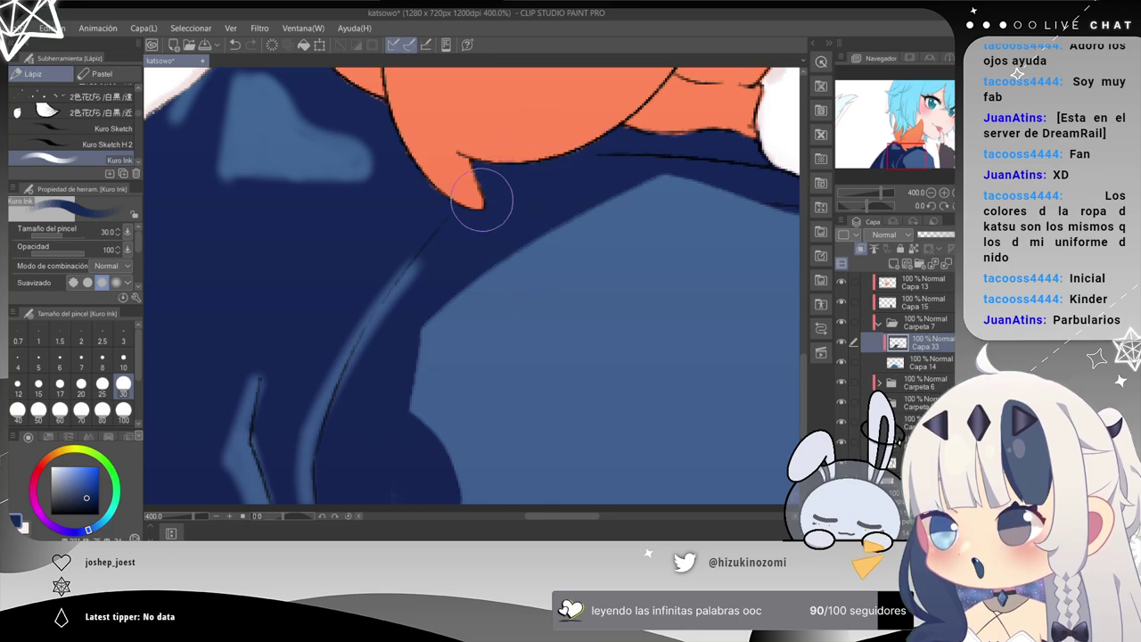
drag(402, 430, 431, 314)
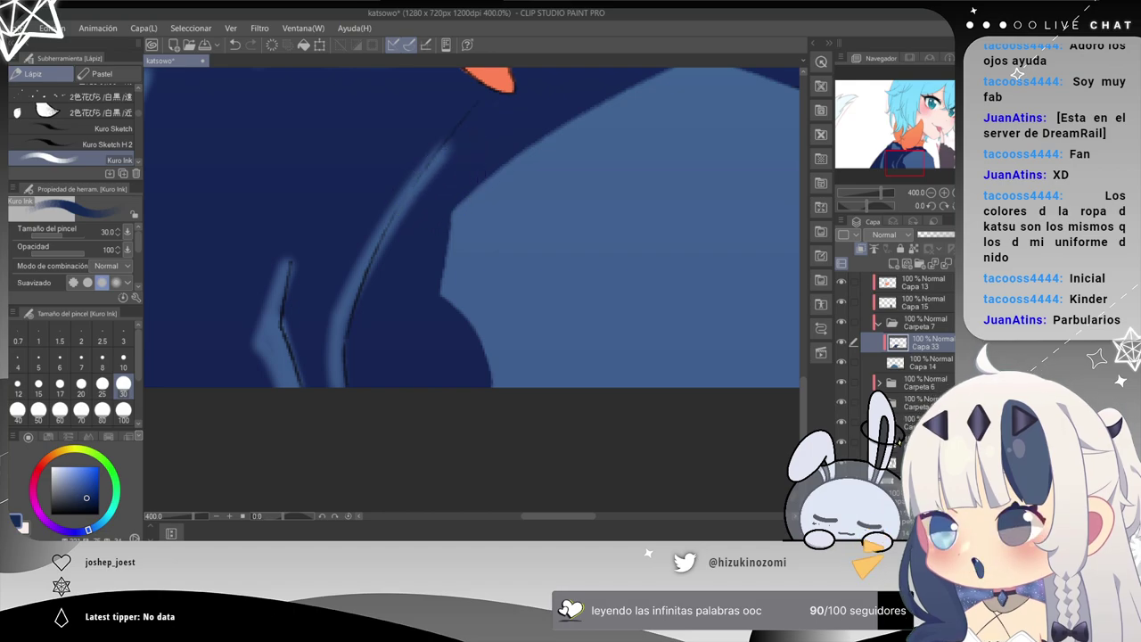
key(e)
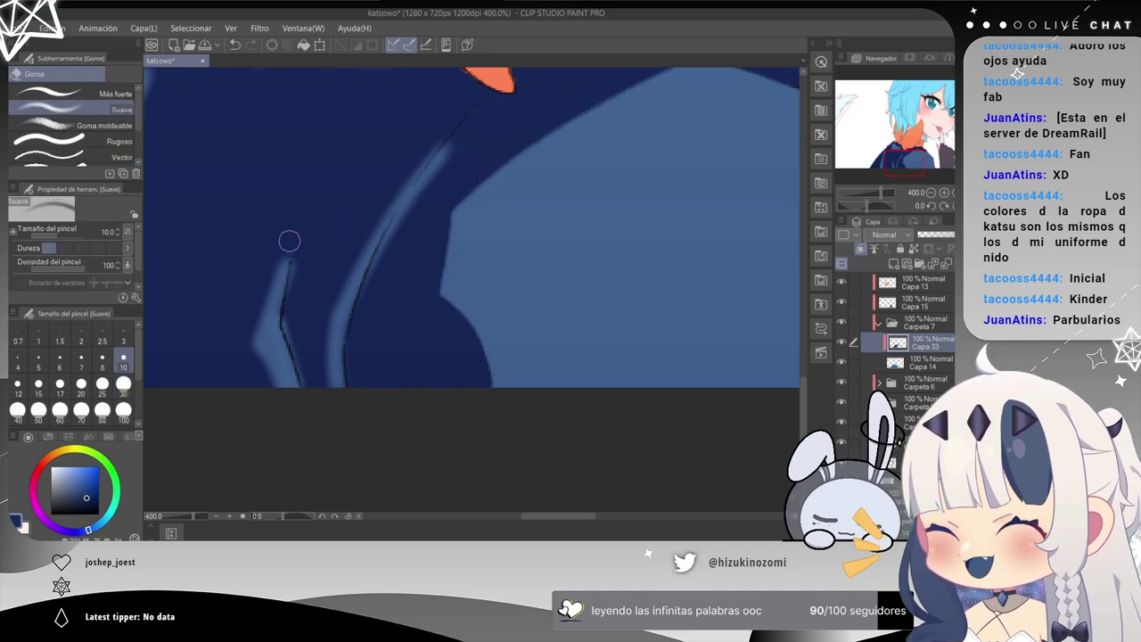
key(p)
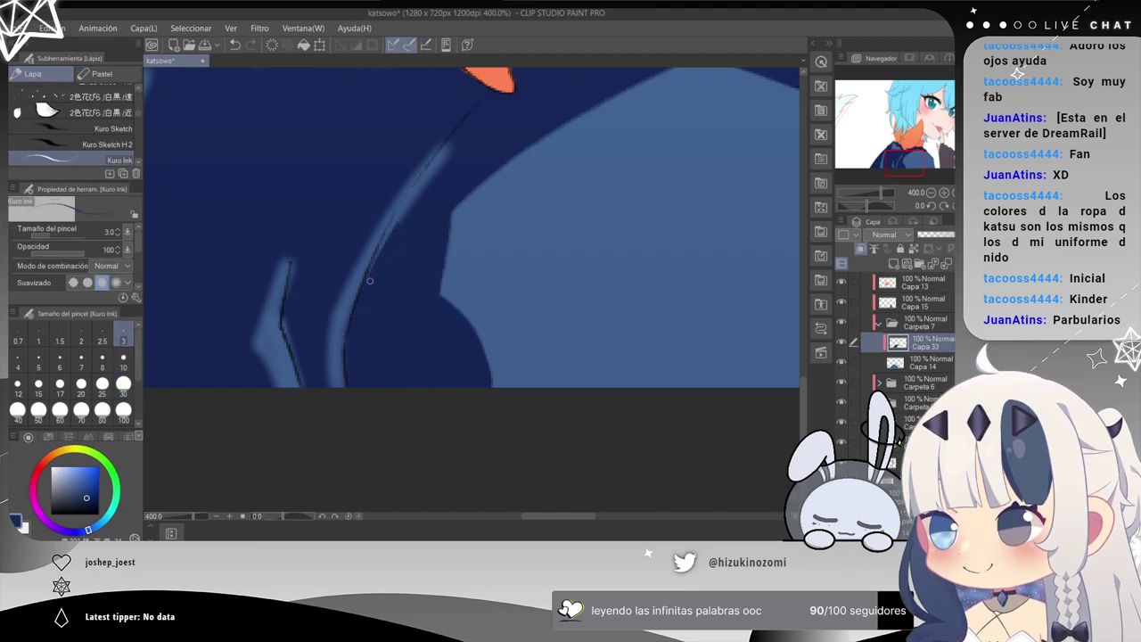
drag(429, 172, 372, 268)
drag(418, 182, 378, 251)
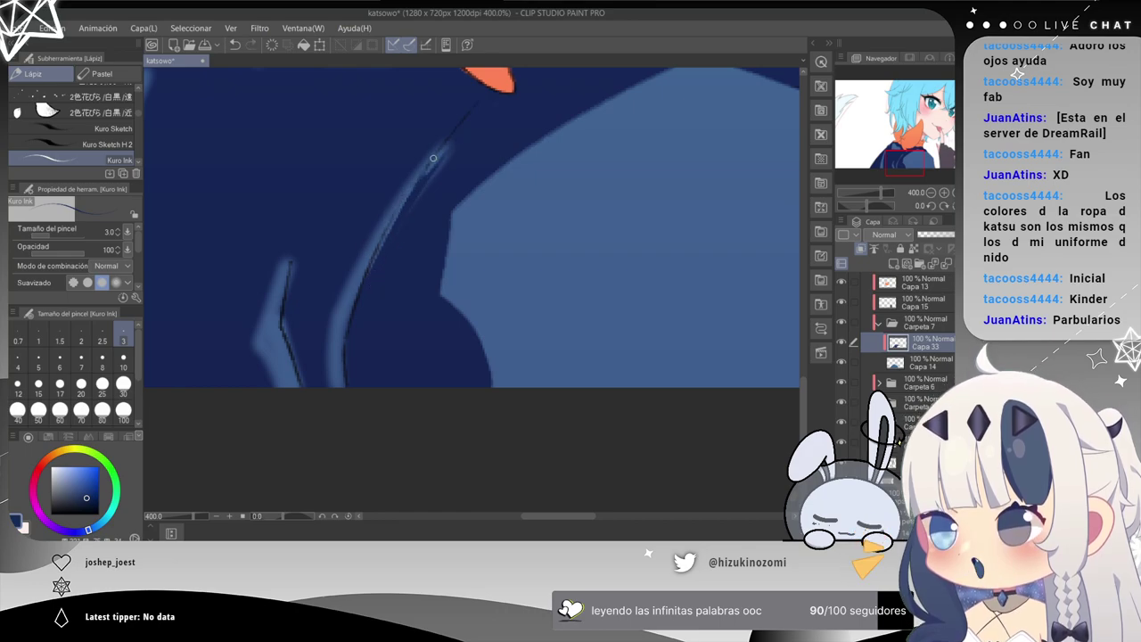
drag(406, 200, 374, 265)
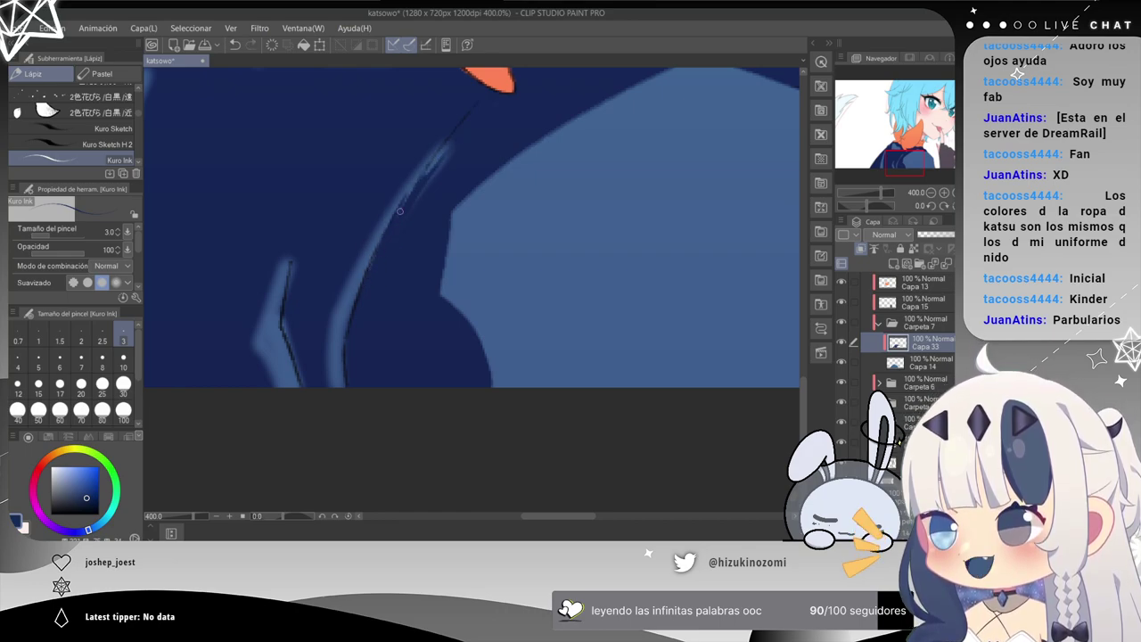
drag(399, 227, 454, 151)
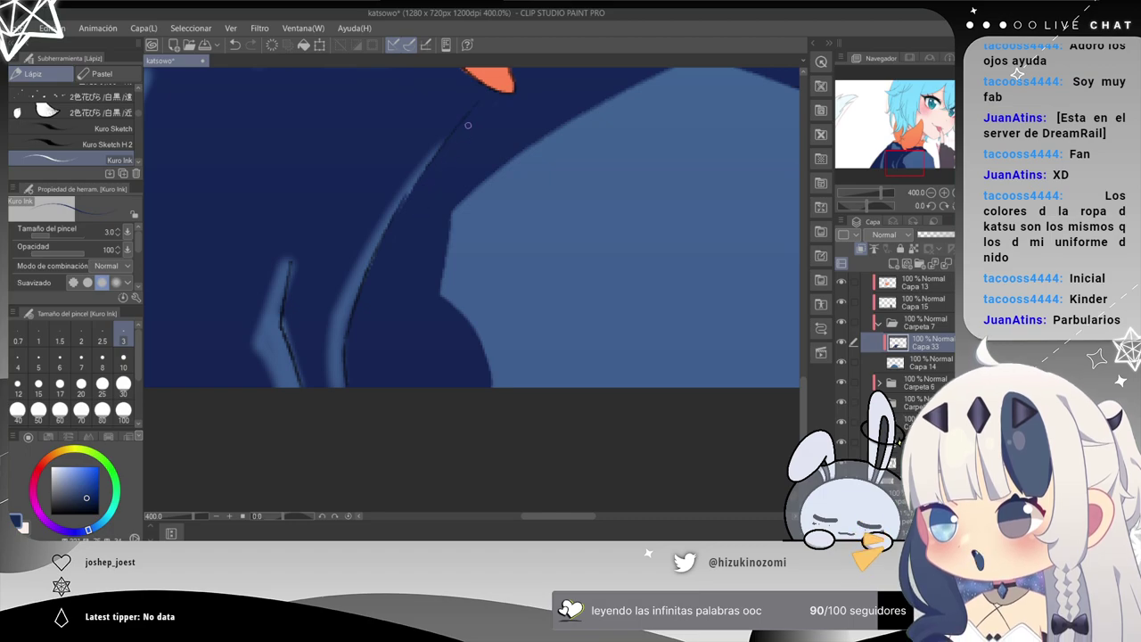
drag(482, 170, 322, 367)
drag(360, 301, 444, 299)
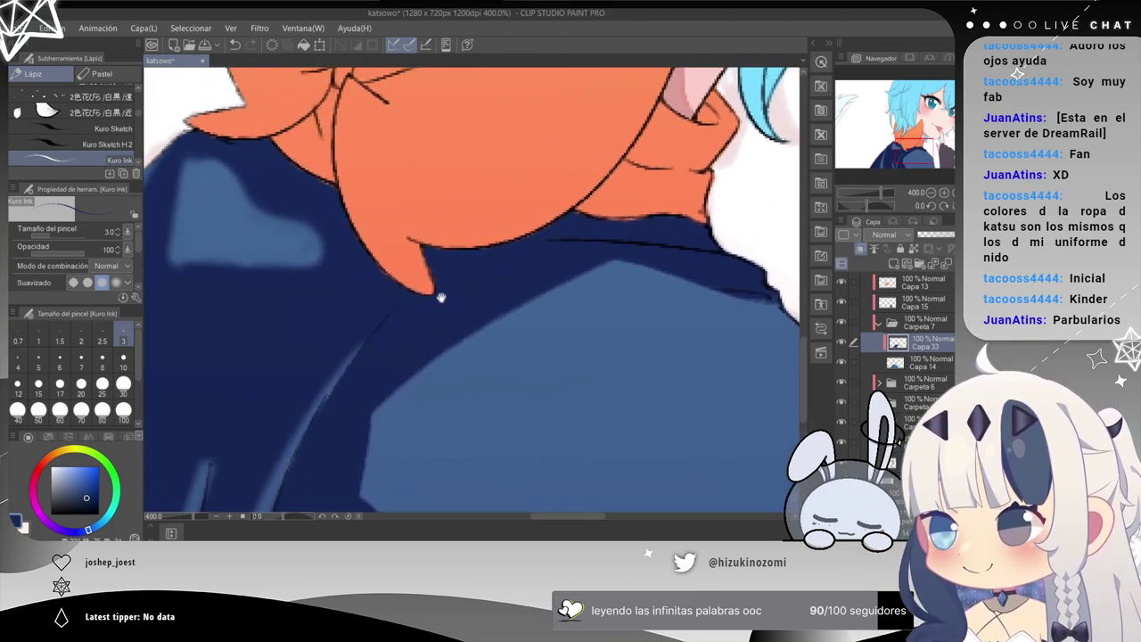
Sharpen the side, lower and upper edges of the light shoulder patch with Kuro Ink at size 10, undoing the stray stroke.
drag(257, 241, 408, 274)
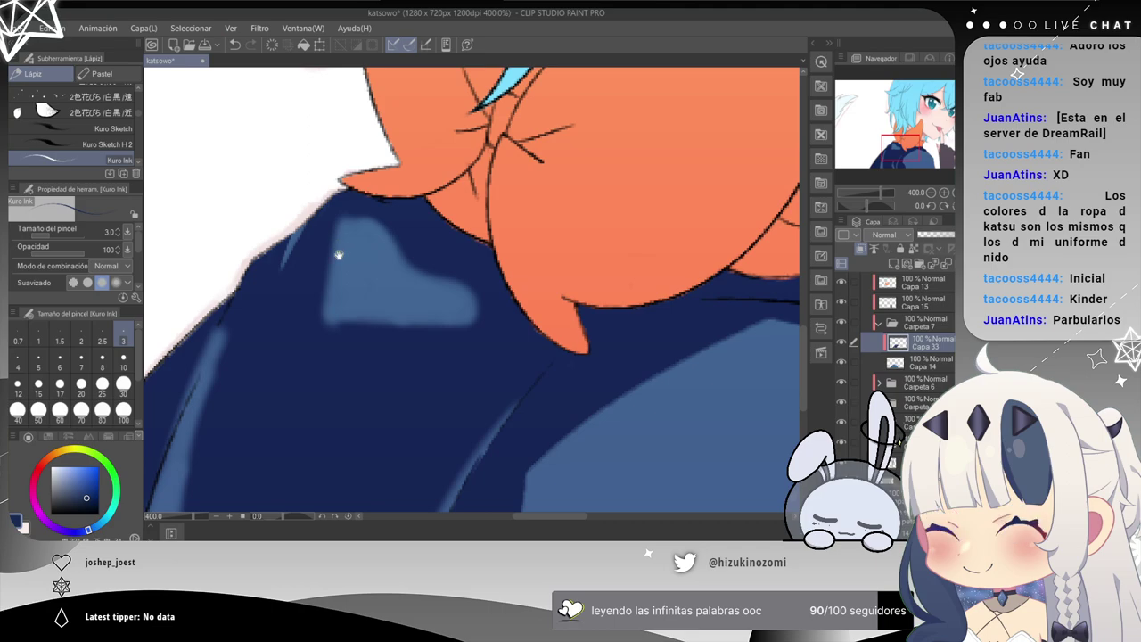
drag(346, 331, 316, 311)
drag(198, 308, 126, 237)
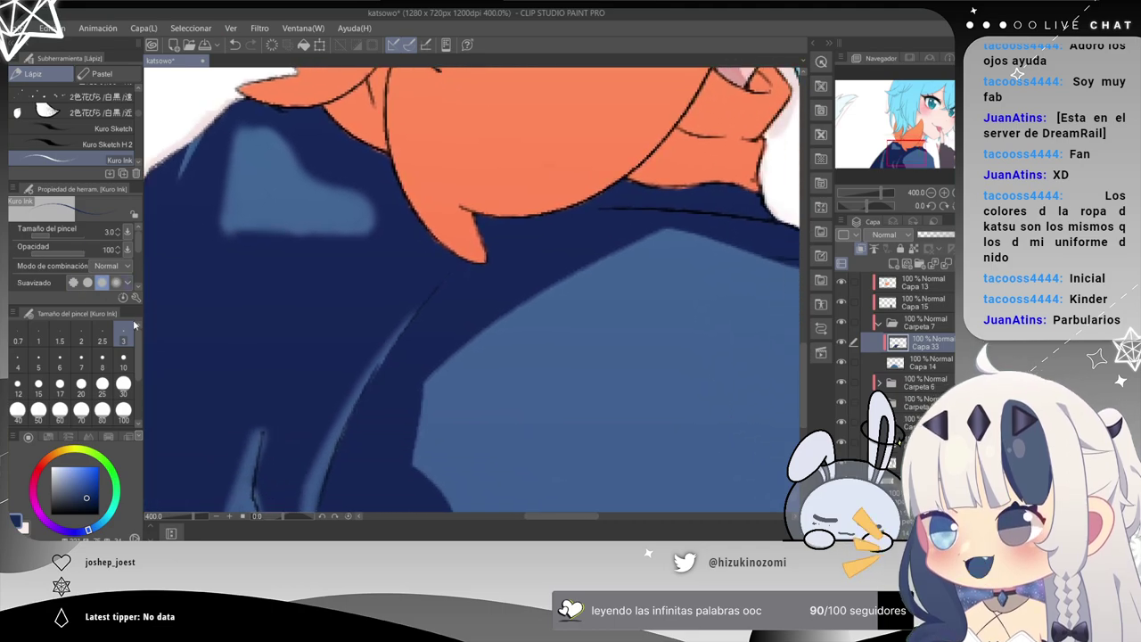
click(123, 367)
drag(234, 127, 228, 233)
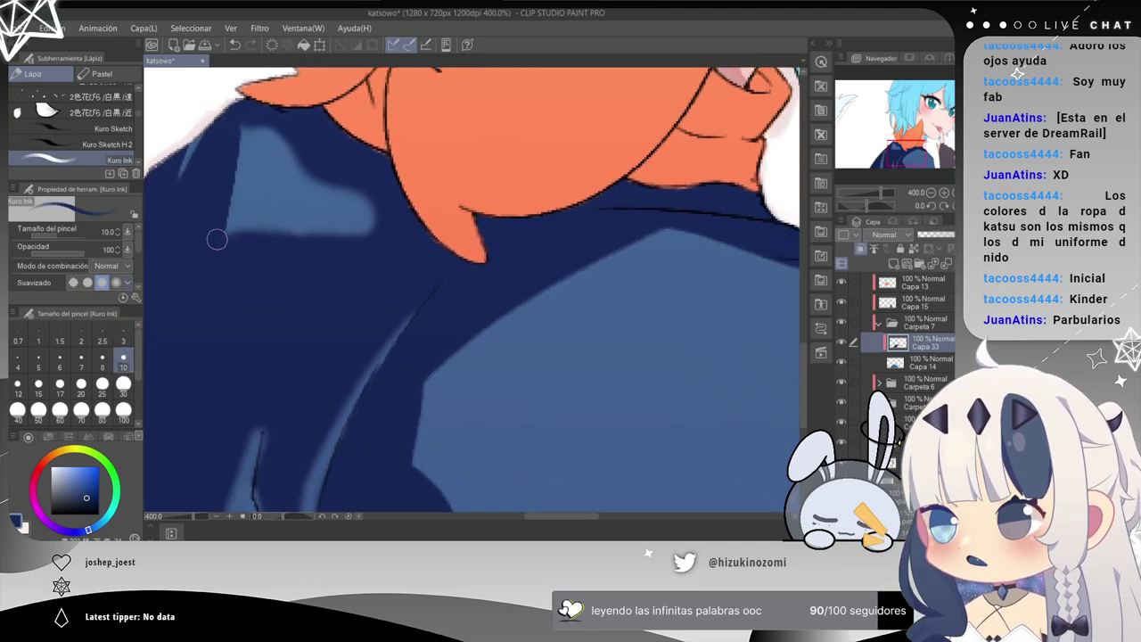
key(ctrl+z)
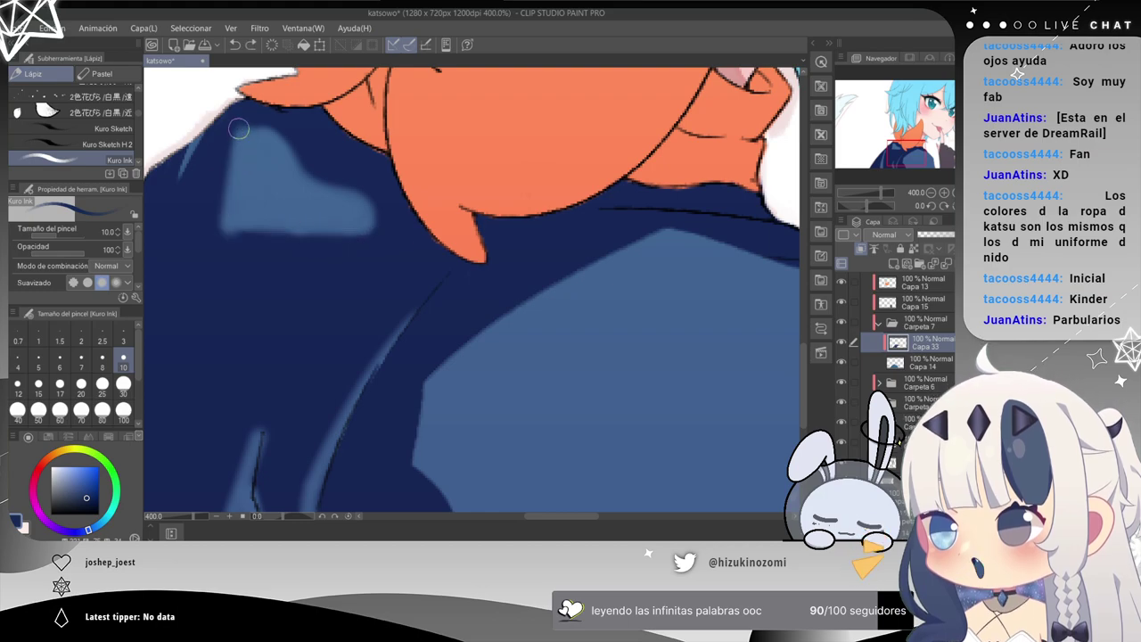
mouse_move(232, 132)
mouse_down()
mouse_move(231, 241)
mouse_move(359, 240)
mouse_up()
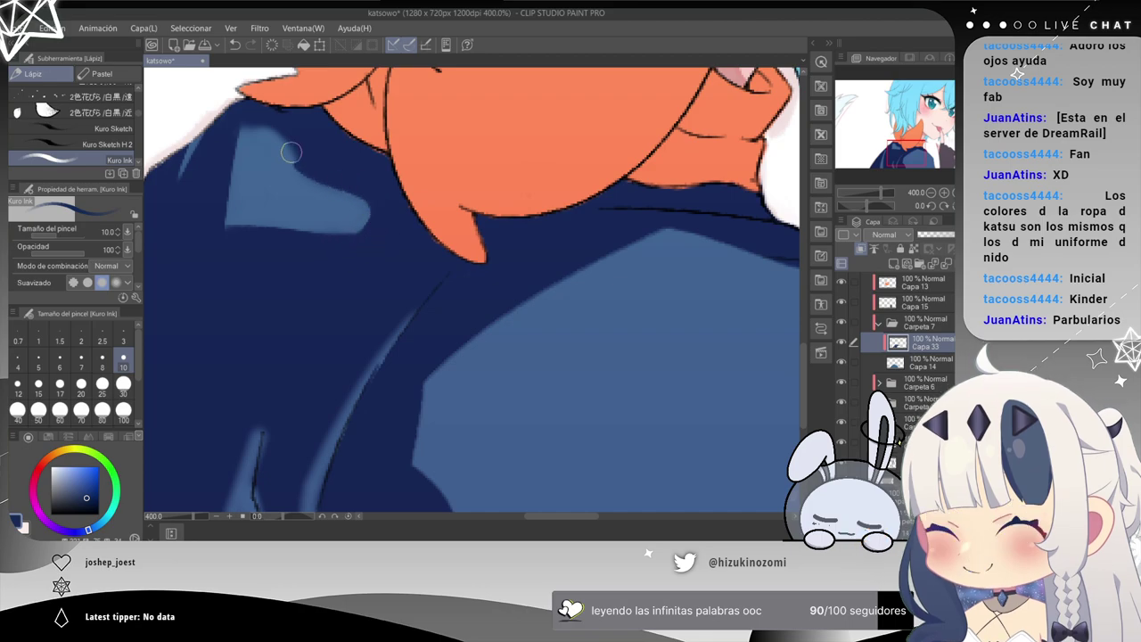
drag(276, 122, 329, 175)
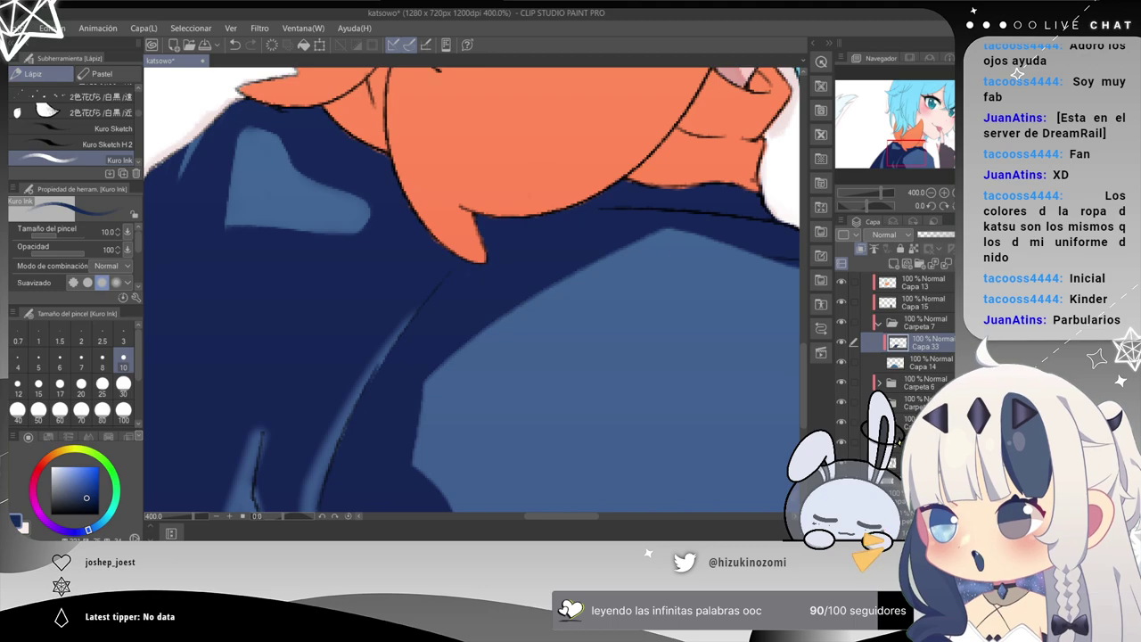
Extend the rounded end of the shoulder patch toward the scarf with the Suave eraser, reducing its size from 25 to 17.
key(e)
click(123, 384)
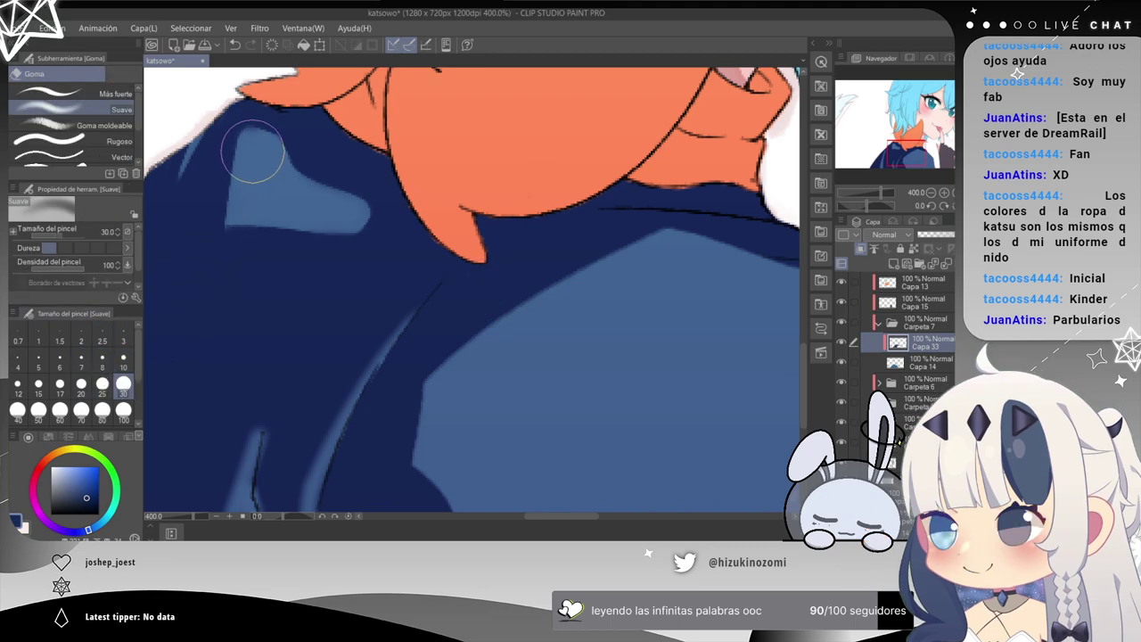
click(116, 358)
click(103, 386)
drag(264, 146, 260, 140)
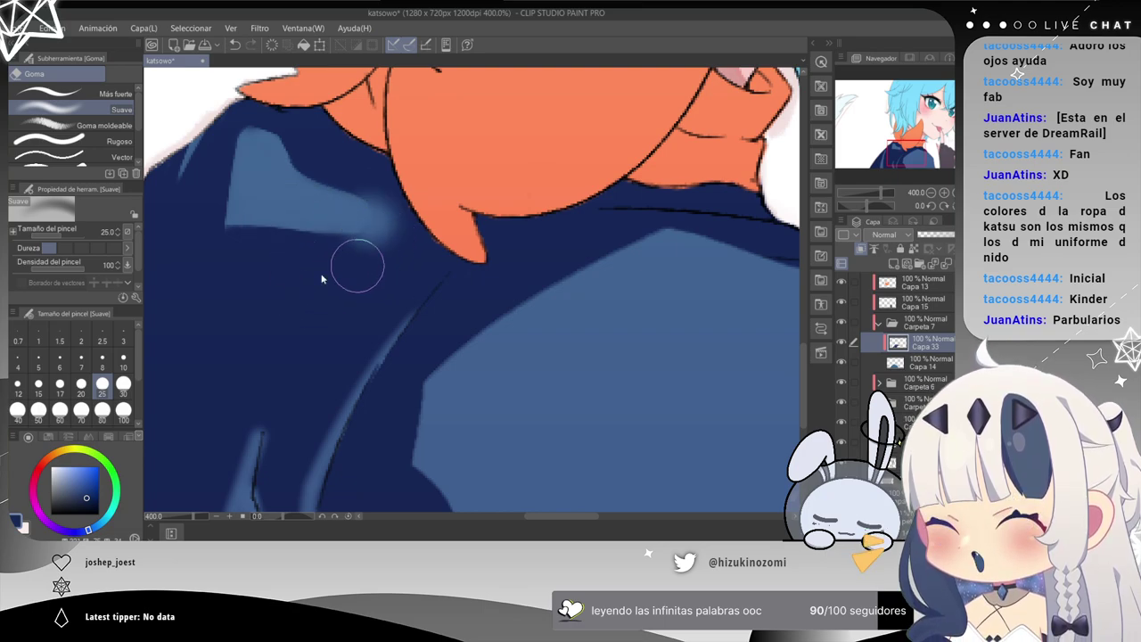
click(60, 383)
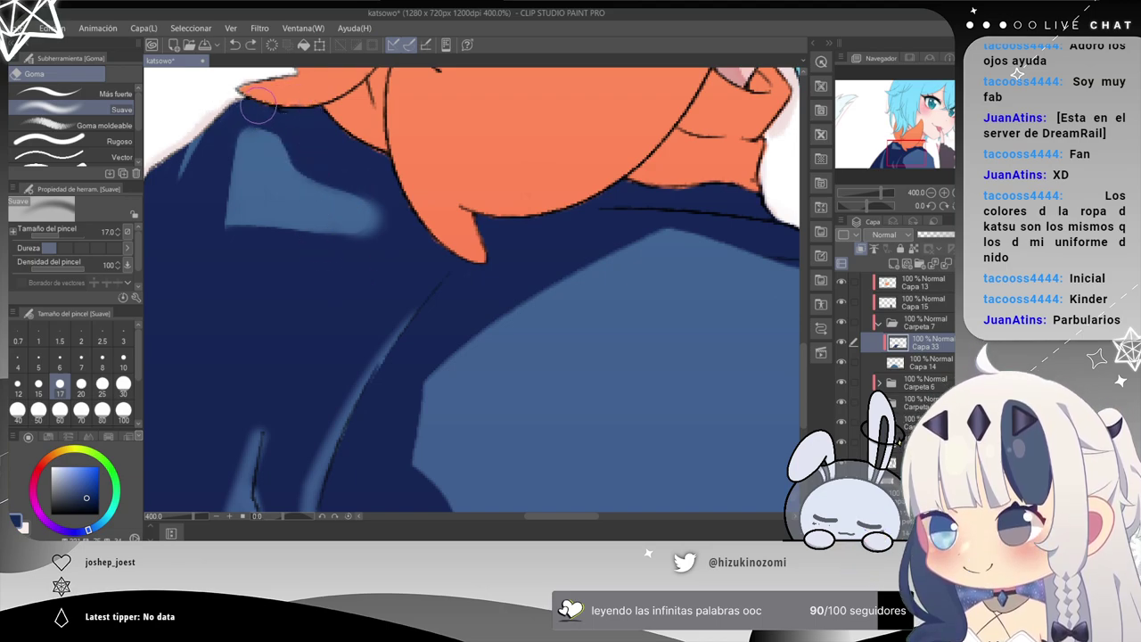
Trim the shoulder patch's top and scarf-side end into straight, angular edges with Kuro Ink at size 10.
drag(209, 111, 277, 118)
key(p)
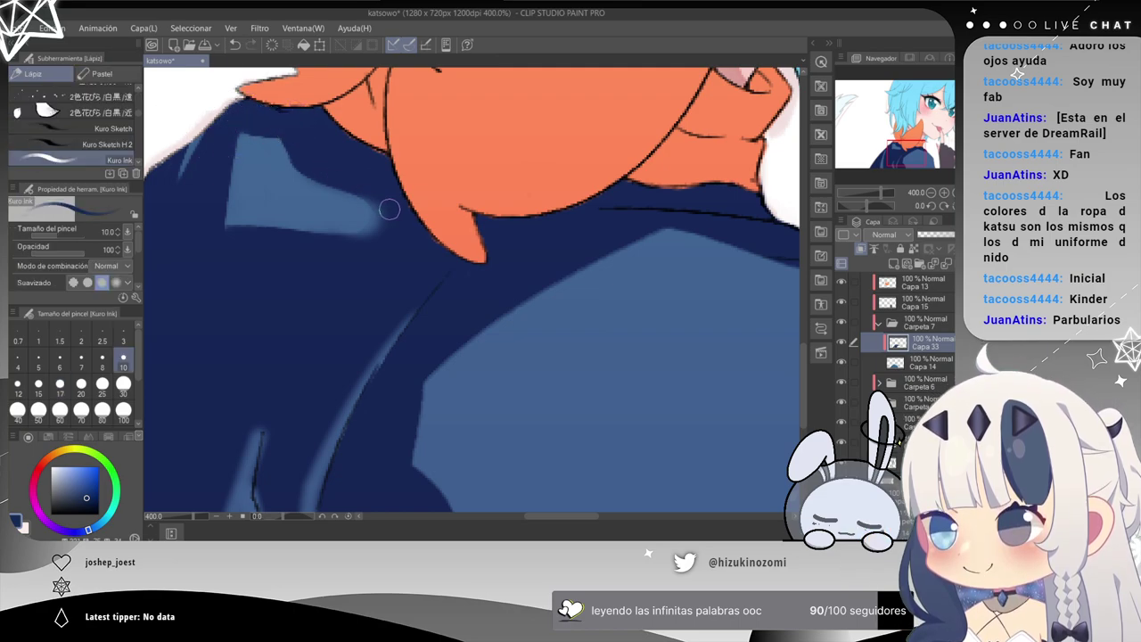
drag(365, 186, 382, 234)
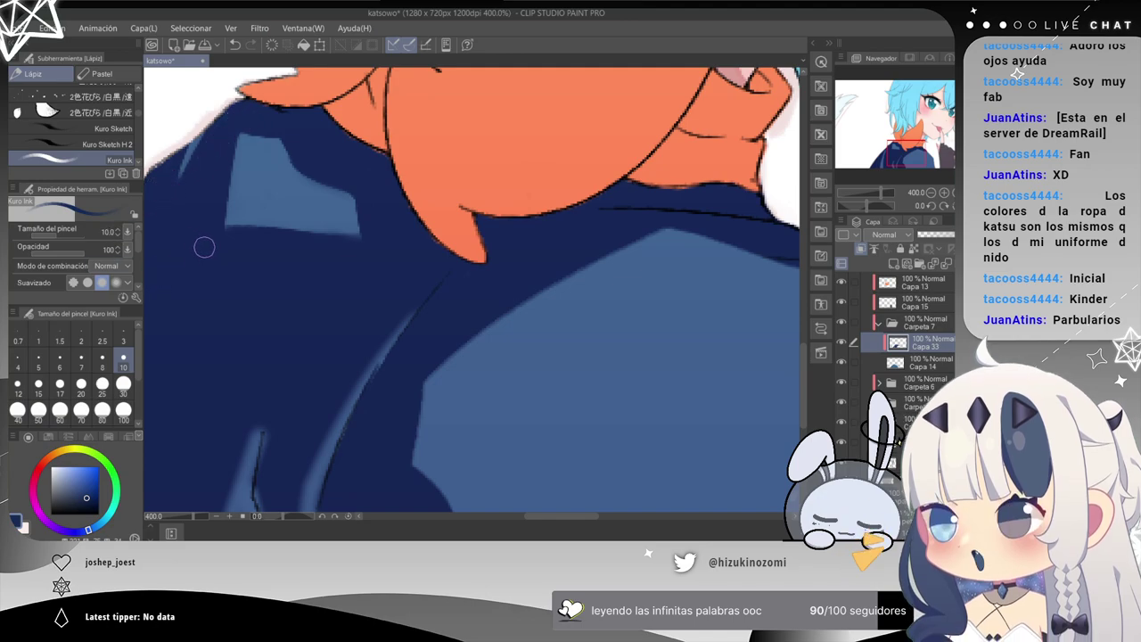
key(e)
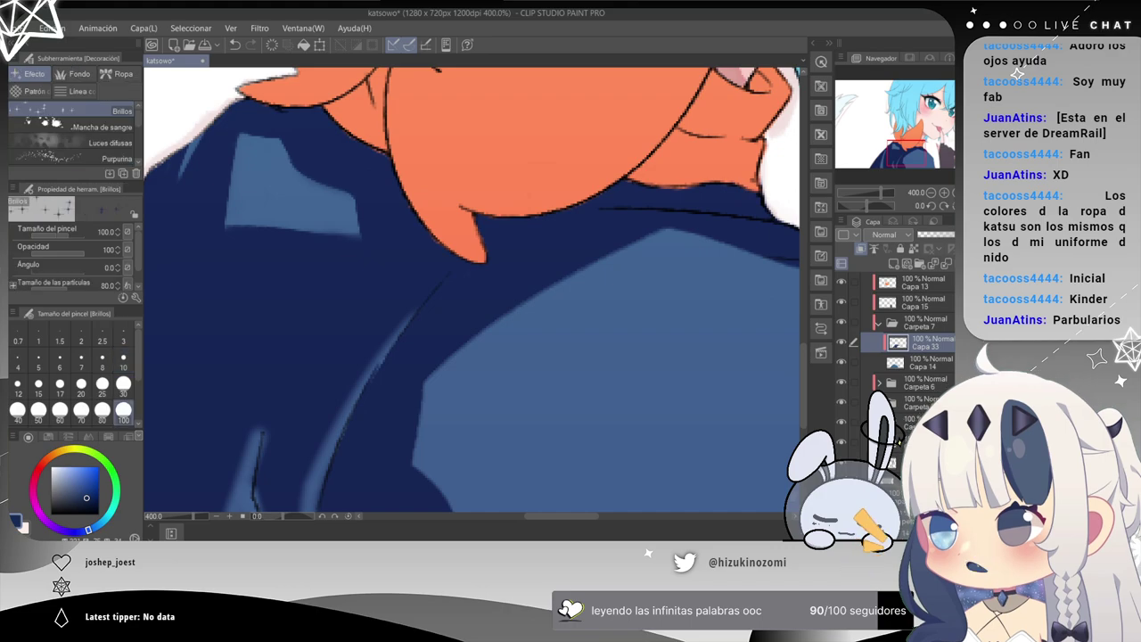
mouse_move(256, 220)
mouse_down()
mouse_move(338, 229)
mouse_move(239, 226)
mouse_move(341, 233)
mouse_move(234, 245)
mouse_up()
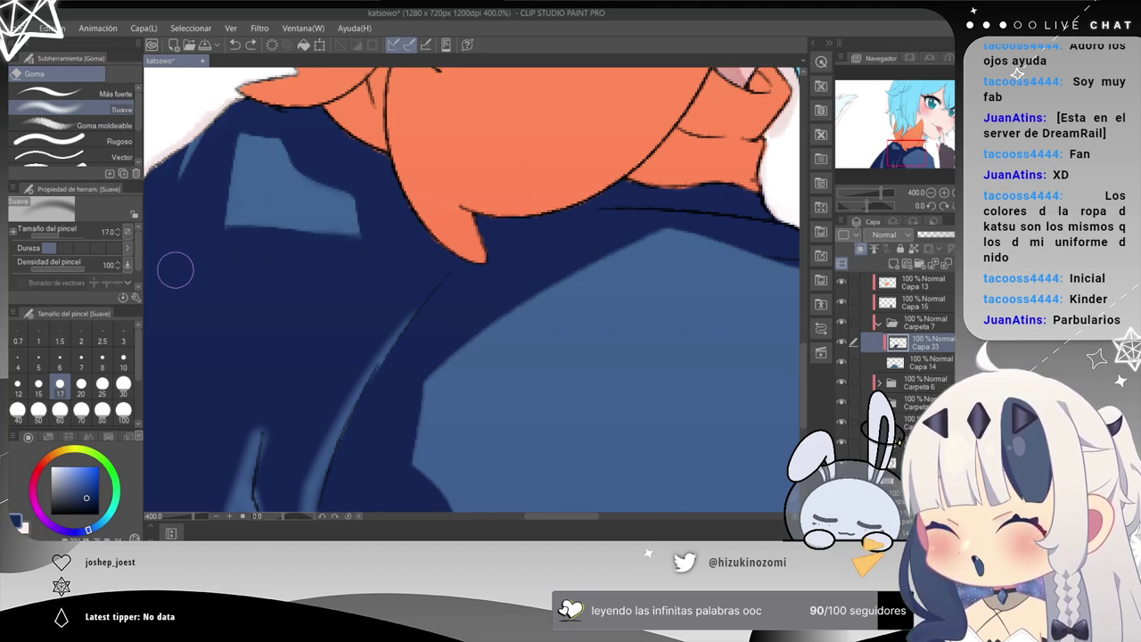
click(123, 383)
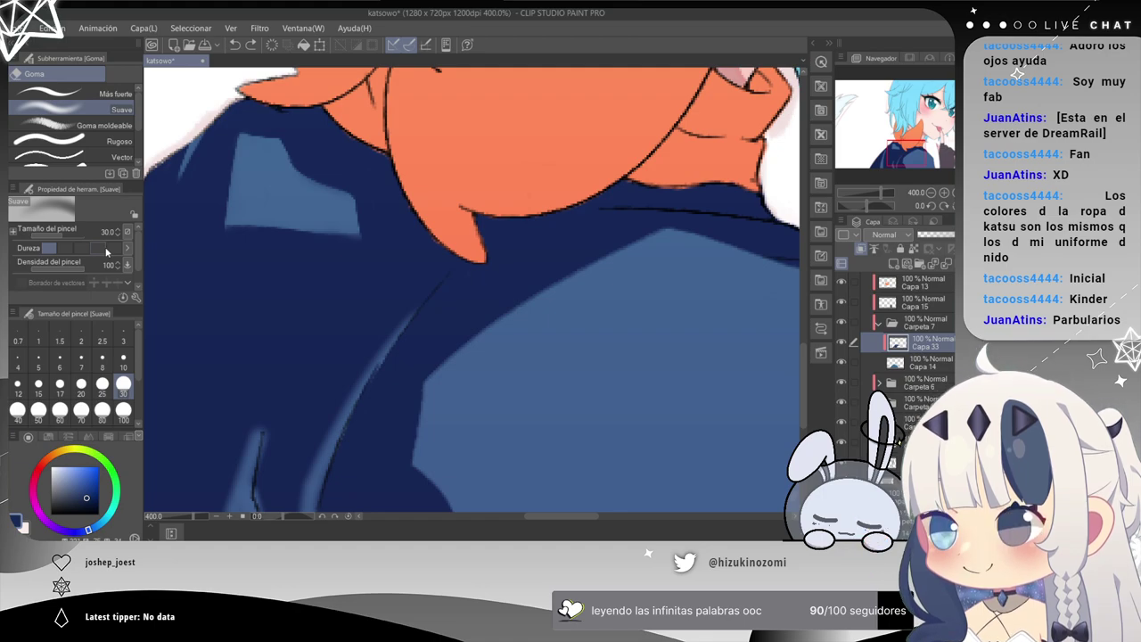
Sharpen the inner edge of the sleeve's long fold highlight with Kuro Ink at size 10, tapering it toward the shoulder.
drag(251, 290, 324, 168)
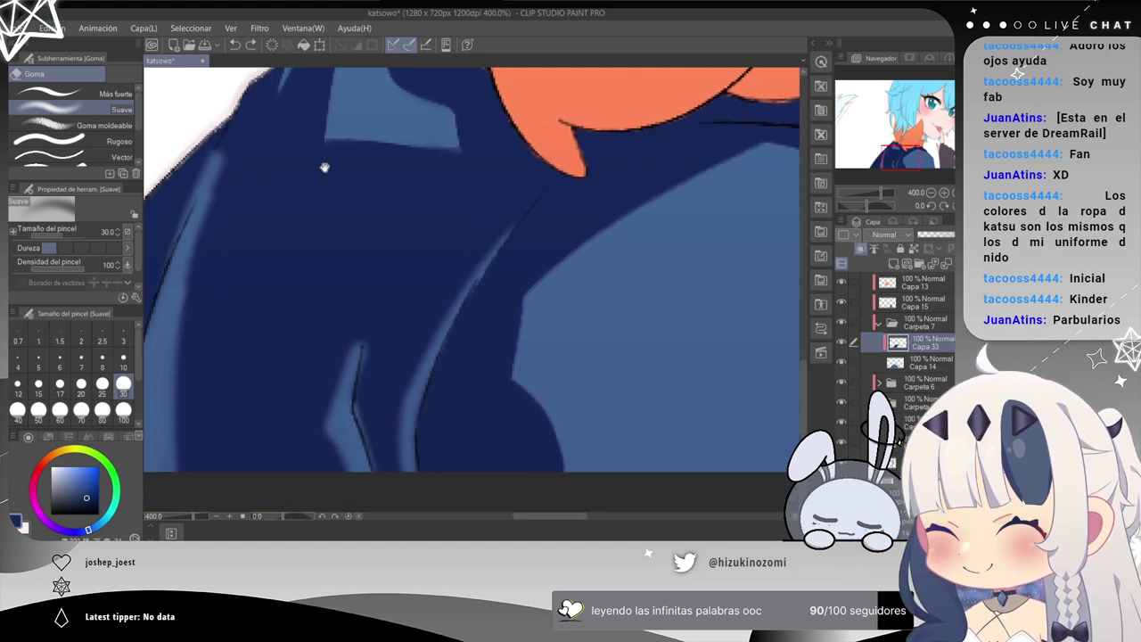
key(p)
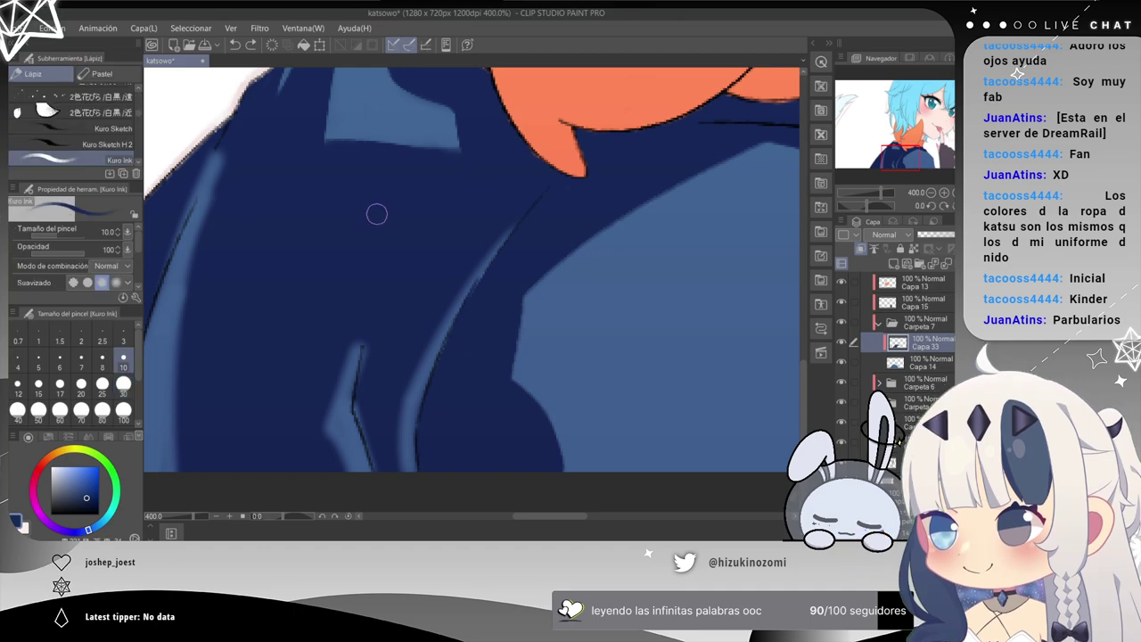
mouse_move(306, 236)
mouse_down()
mouse_move(428, 258)
mouse_move(348, 184)
mouse_up()
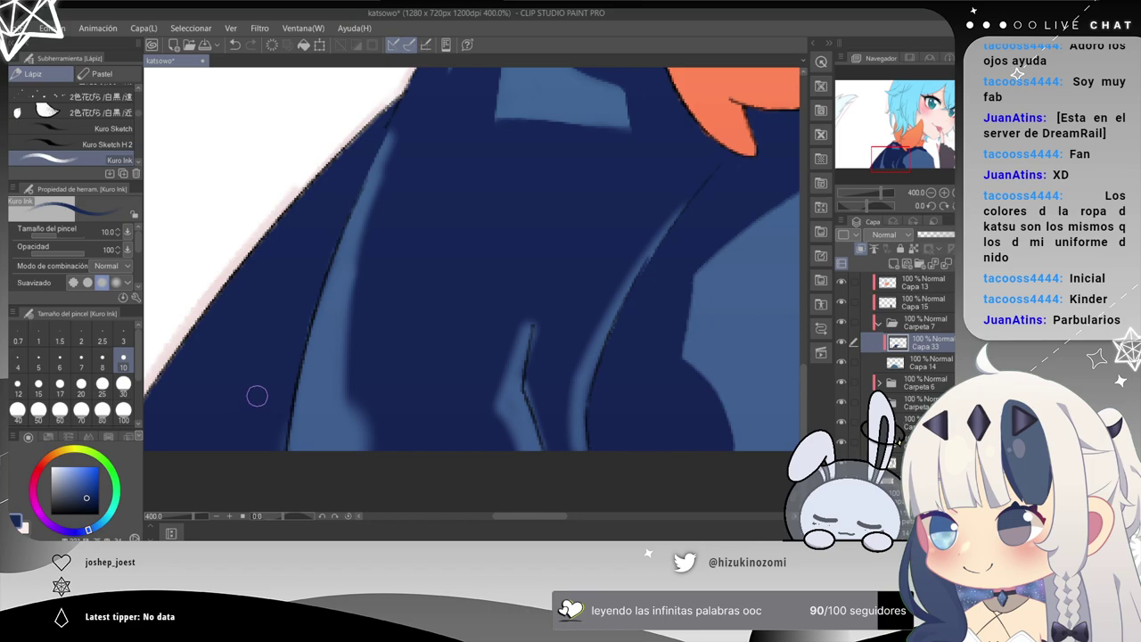
drag(394, 203, 348, 193)
drag(355, 127, 312, 450)
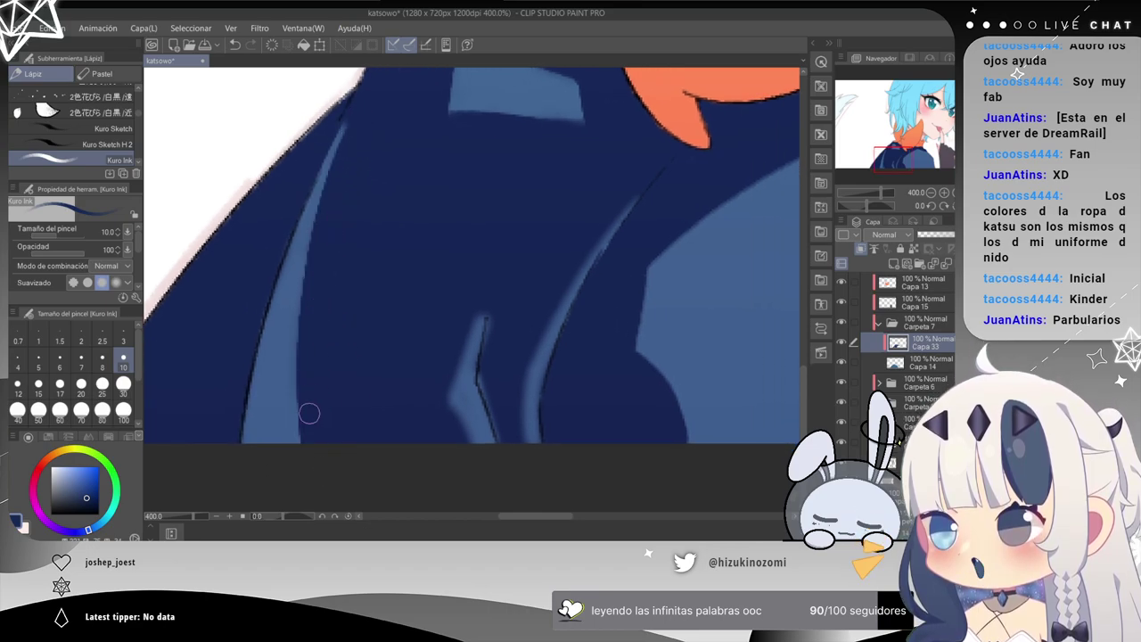
Try to soften the lower part of the sleeve's long fold highlight with the Suave eraser at sizes 30 and 10, undoing the strokes.
drag(309, 316, 207, 345)
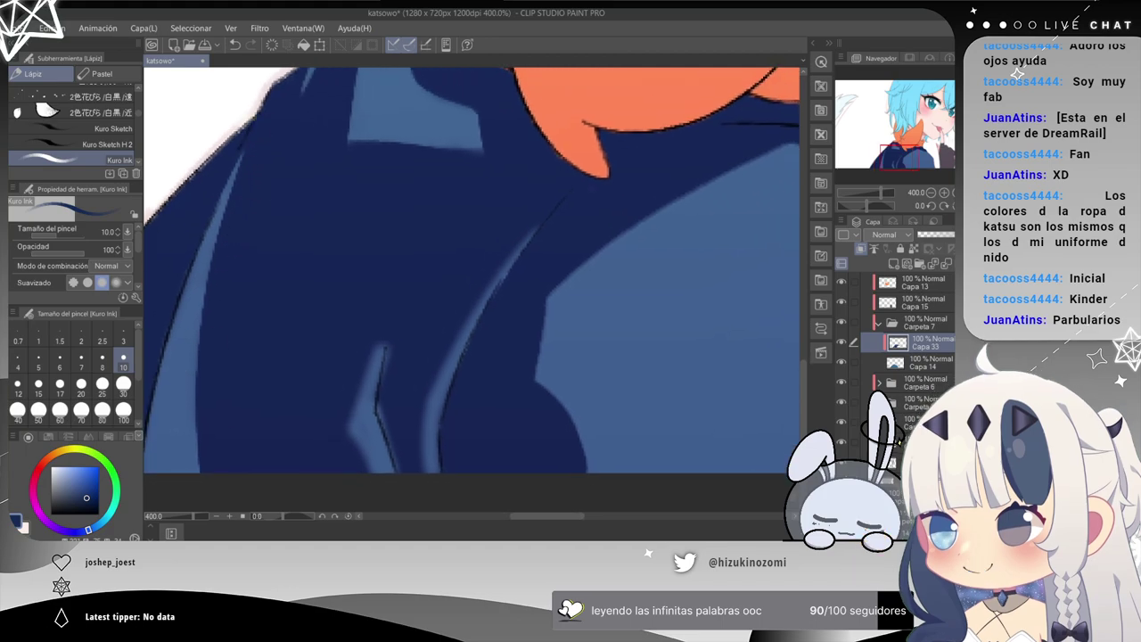
key(e)
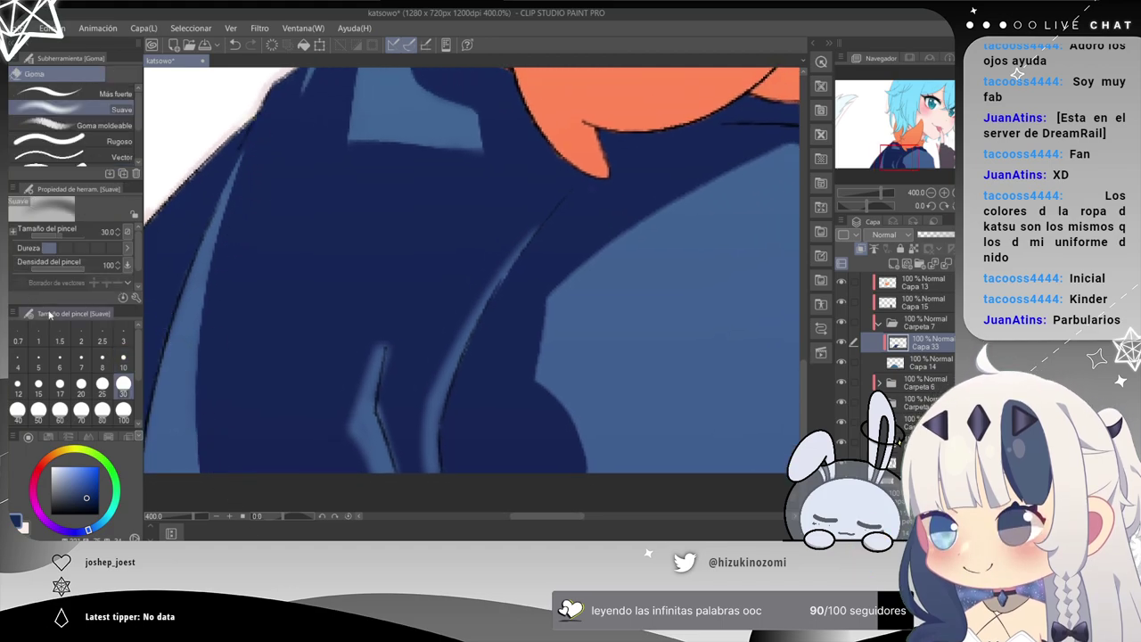
key(ctrl+z)
drag(183, 438, 194, 481)
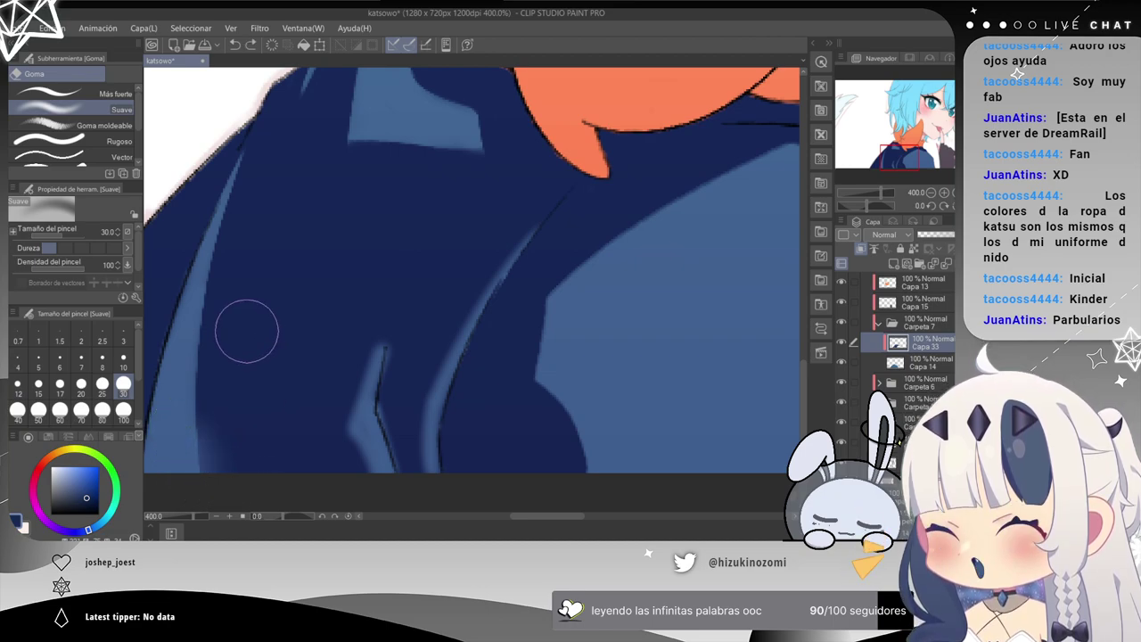
key(ctrl+z)
drag(214, 329, 338, 240)
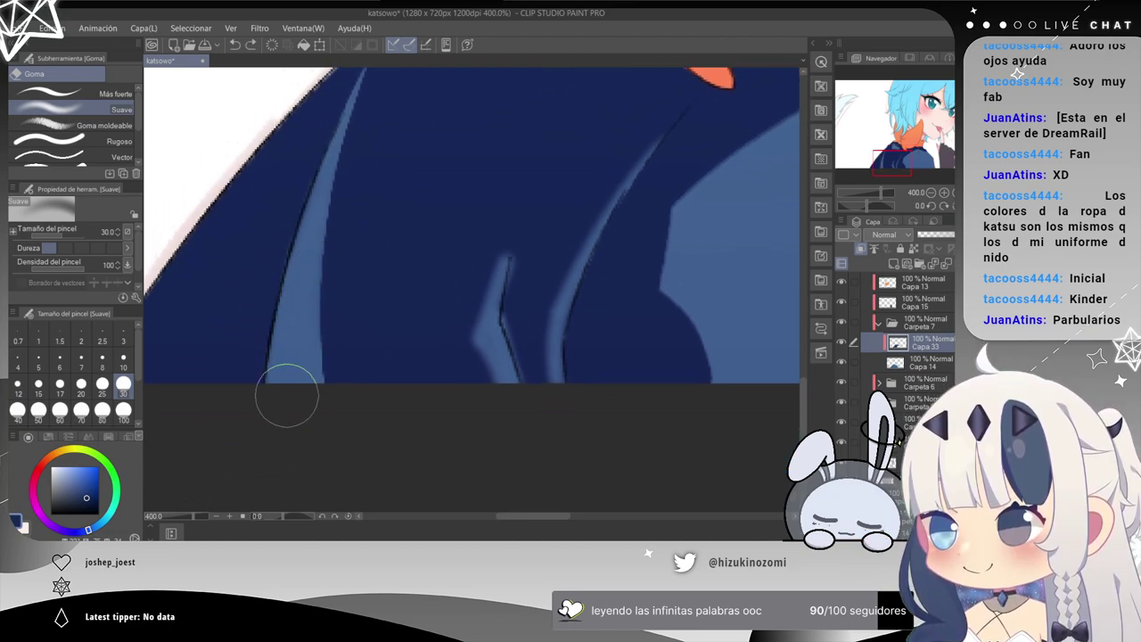
click(123, 359)
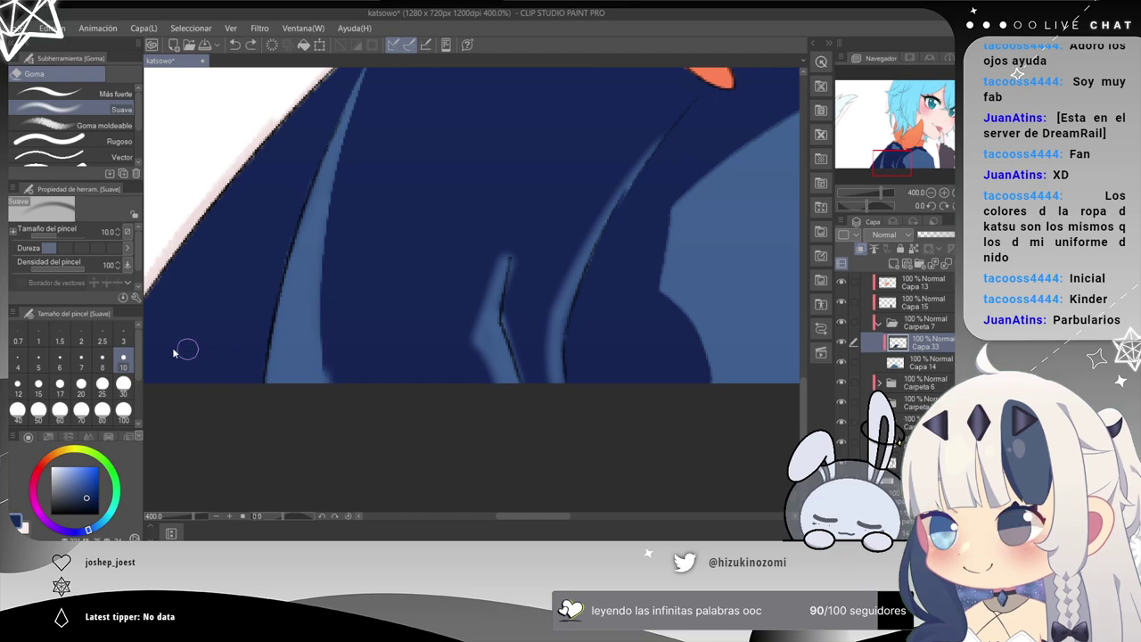
click(123, 384)
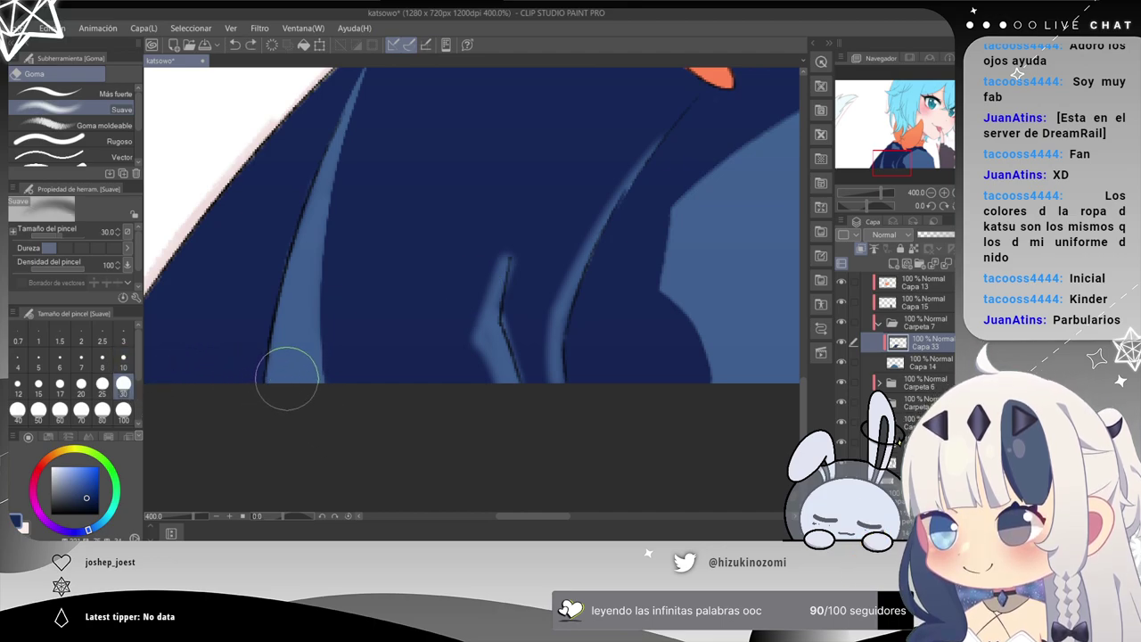
mouse_move(306, 392)
mouse_down()
mouse_move(314, 340)
mouse_move(319, 389)
mouse_move(301, 268)
mouse_up()
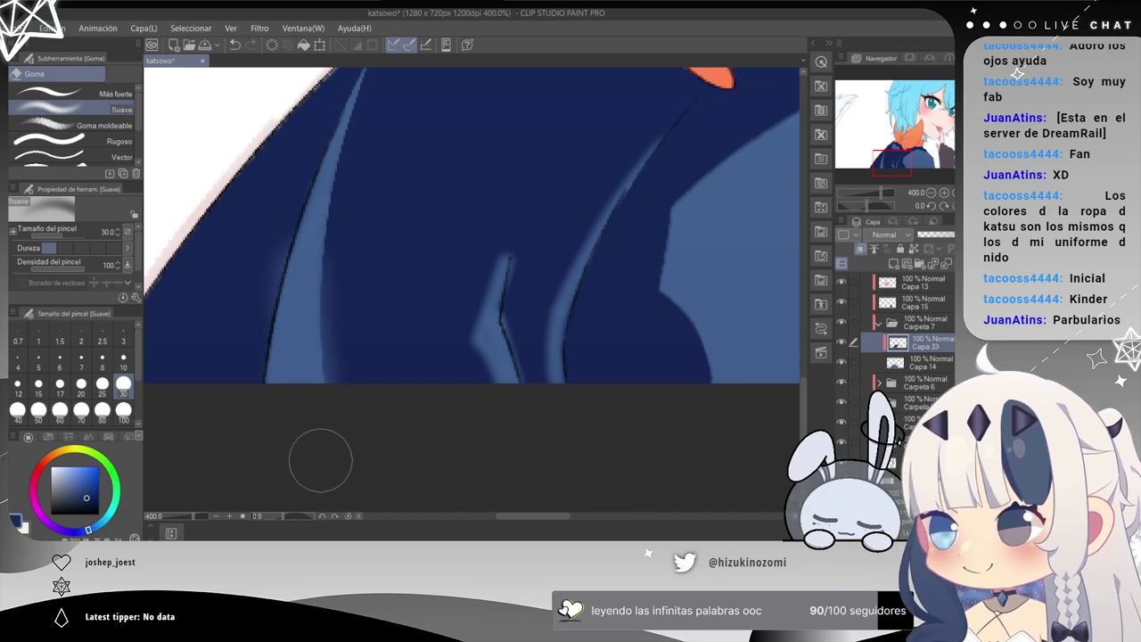
drag(305, 191, 280, 382)
key(ctrl+z)
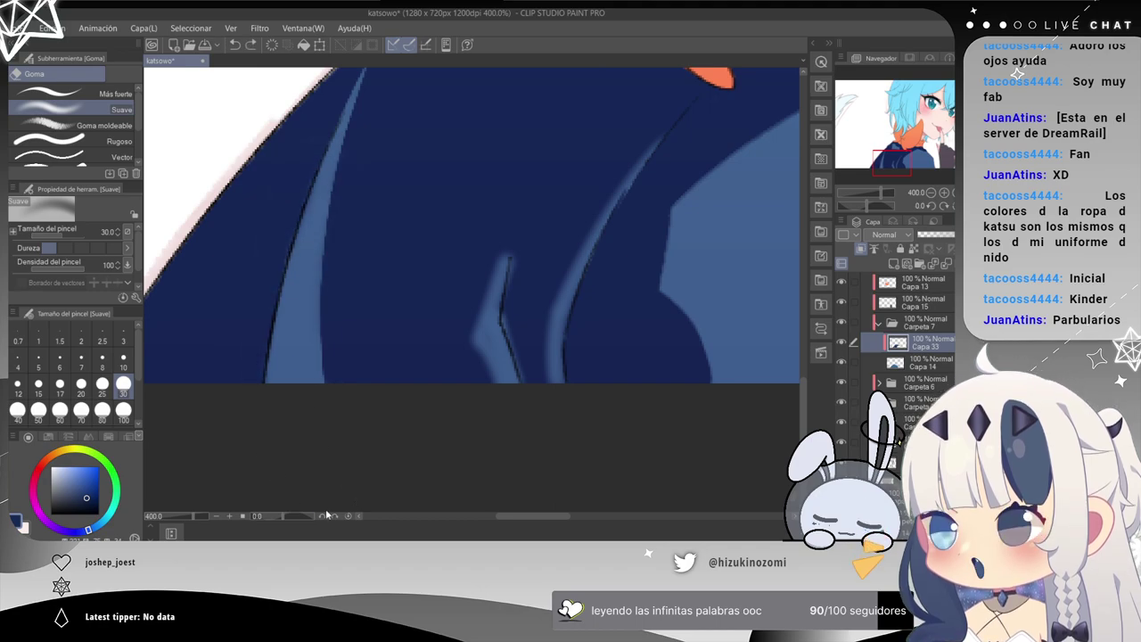
Sharpen the short bent fold highlight and the long curved one beside it into tapered points with Kuro Ink at size 10.
drag(484, 268, 238, 208)
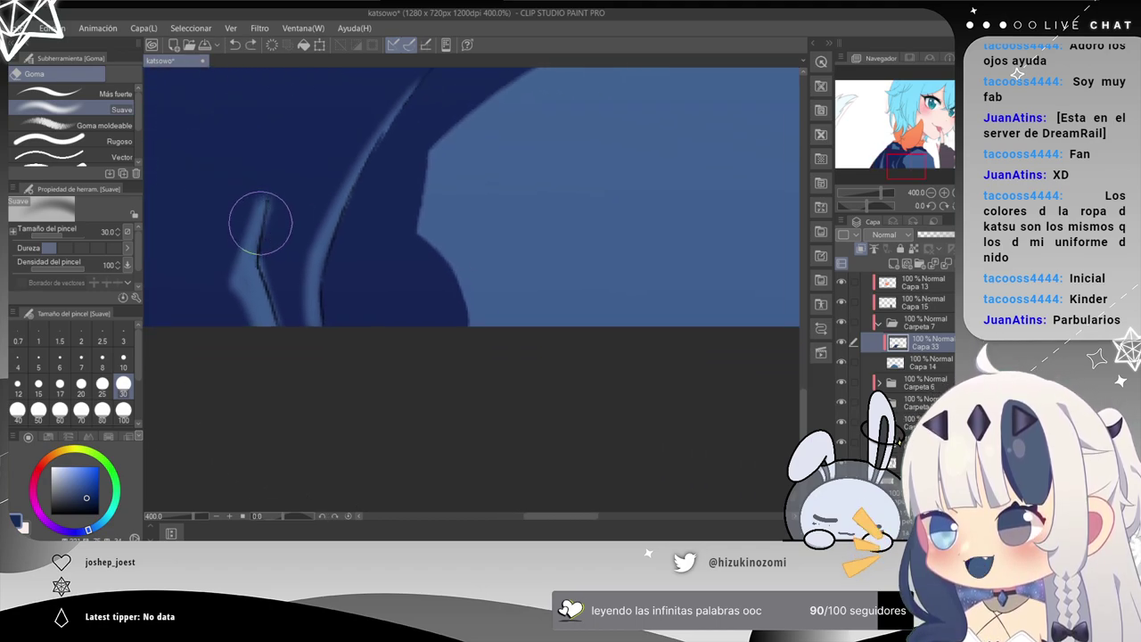
key(p)
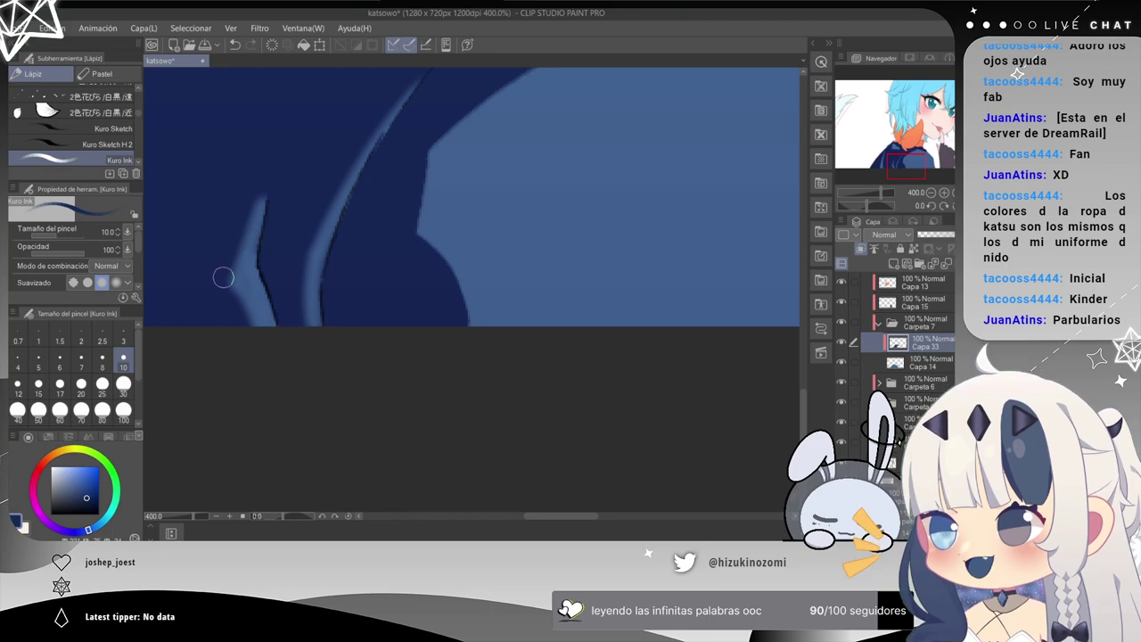
drag(234, 284, 266, 198)
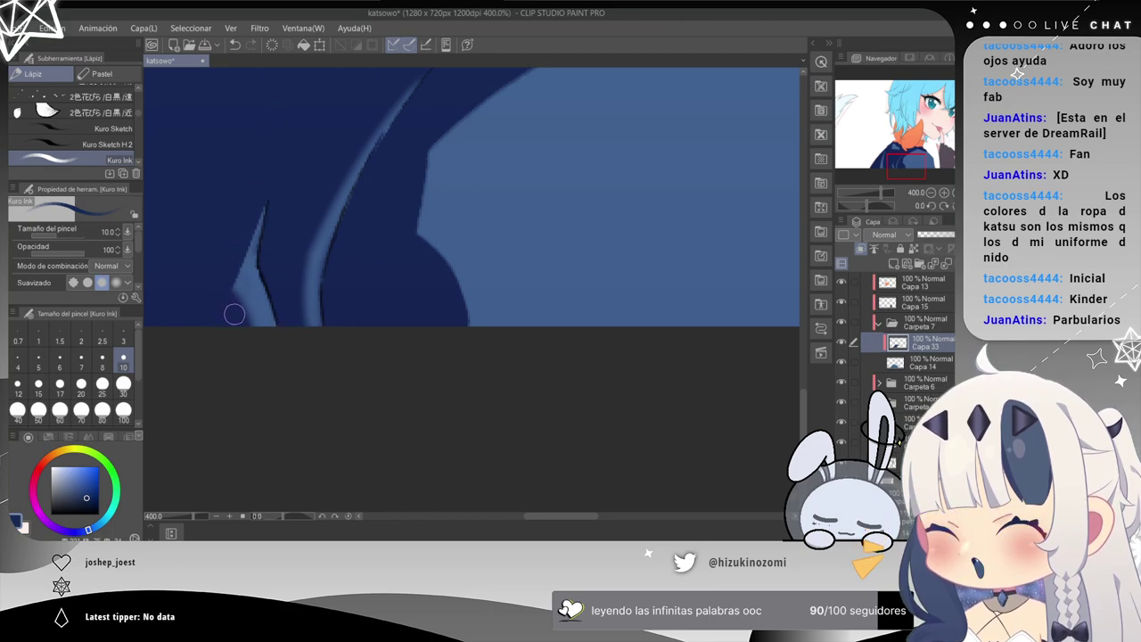
drag(360, 204, 327, 241)
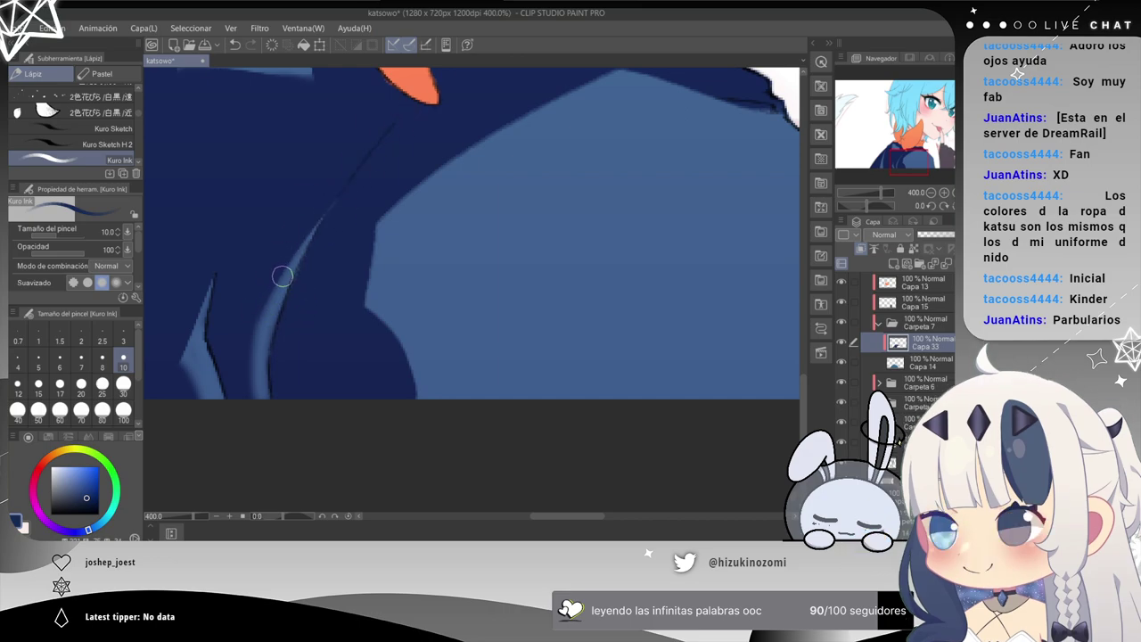
drag(286, 266, 358, 162)
drag(252, 311, 358, 163)
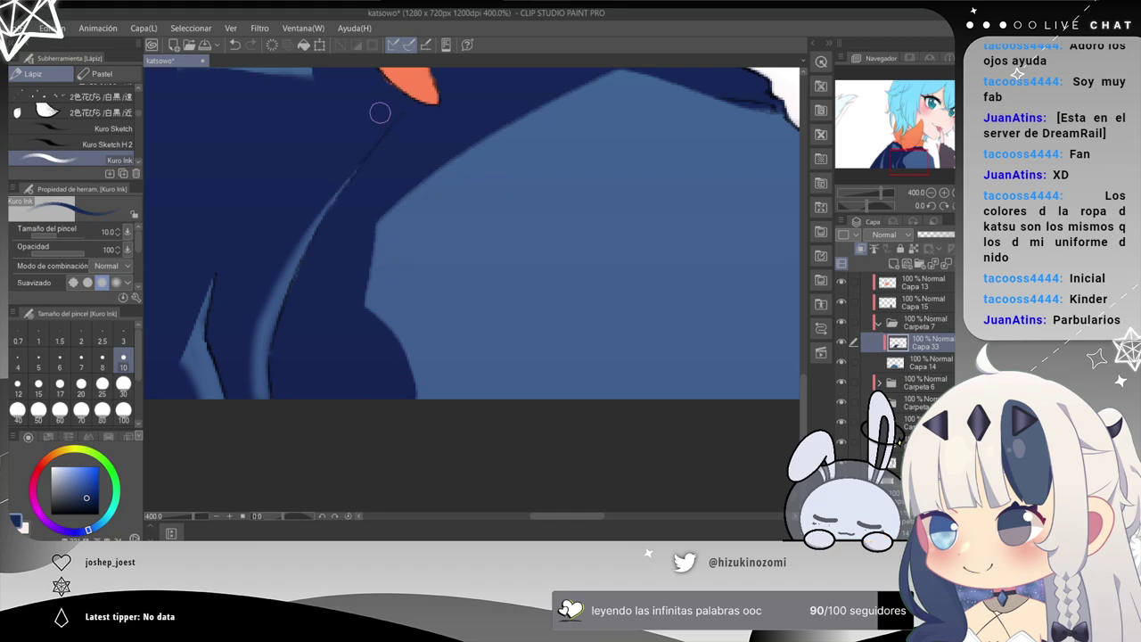
Lower the opacity of the Capa 33 shadow layer to 60% and save the illustration.
scroll(268, 394, down, 3)
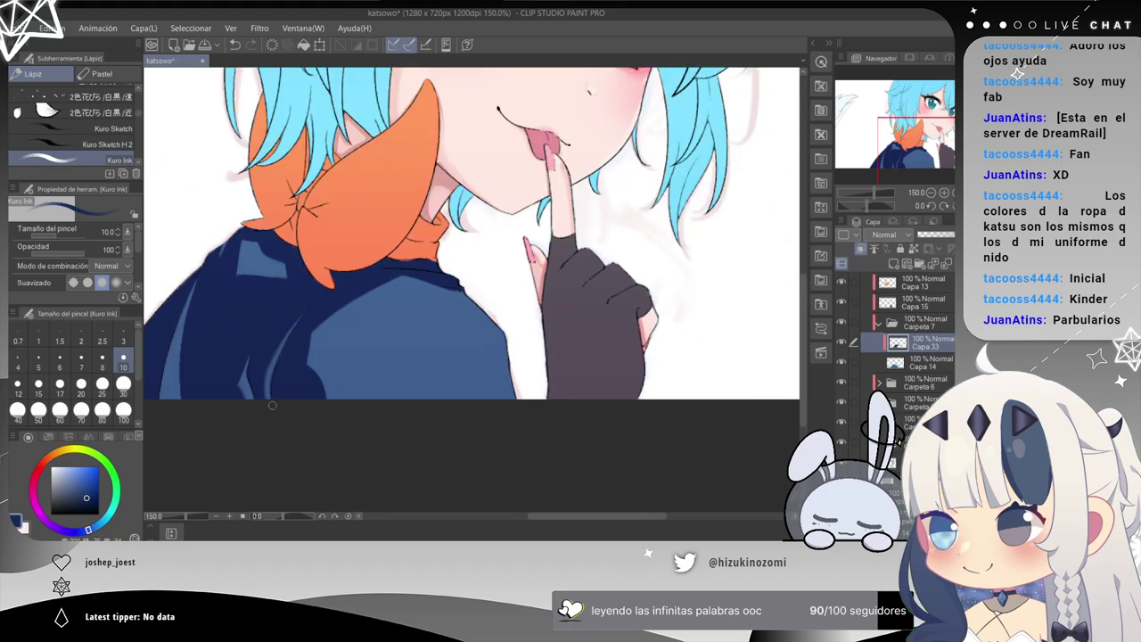
drag(330, 320, 577, 357)
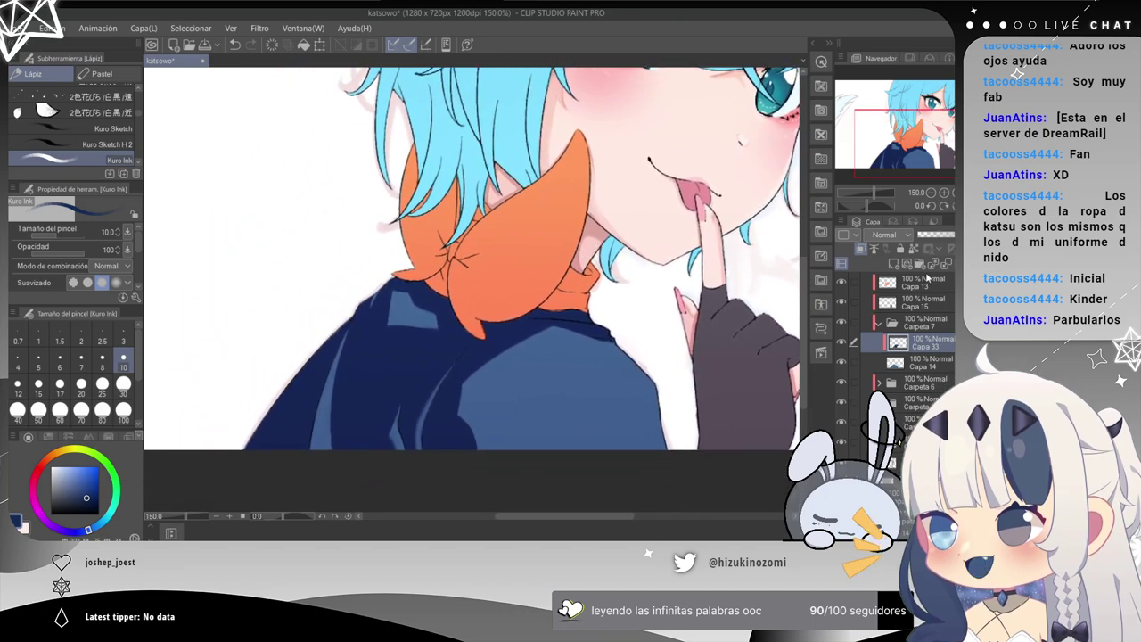
drag(952, 236, 942, 236)
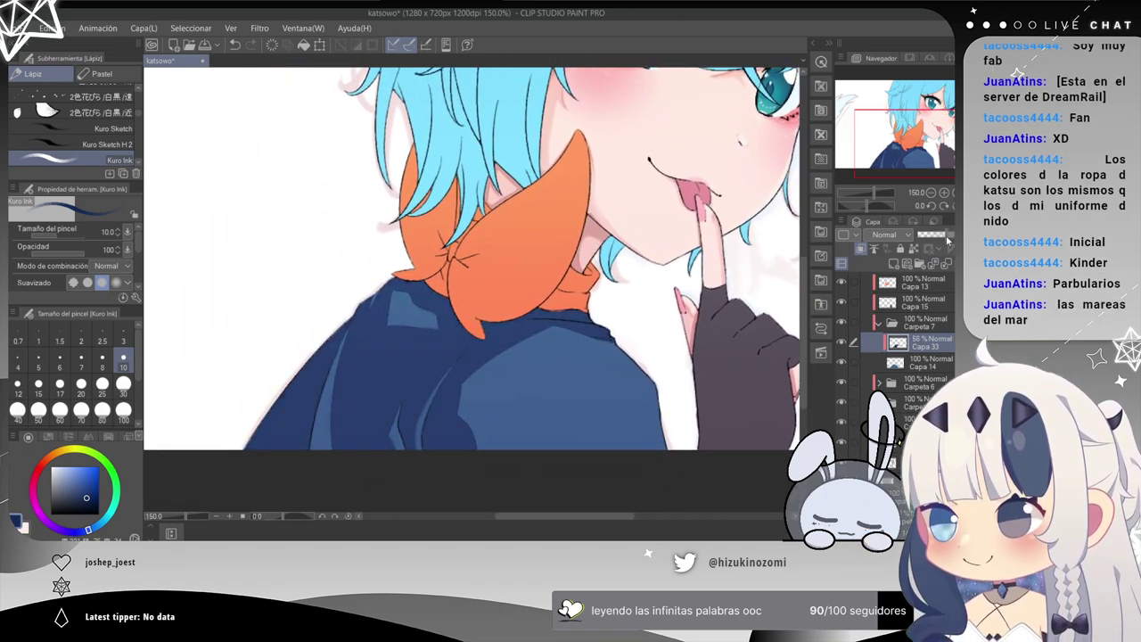
key(ctrl+minus)
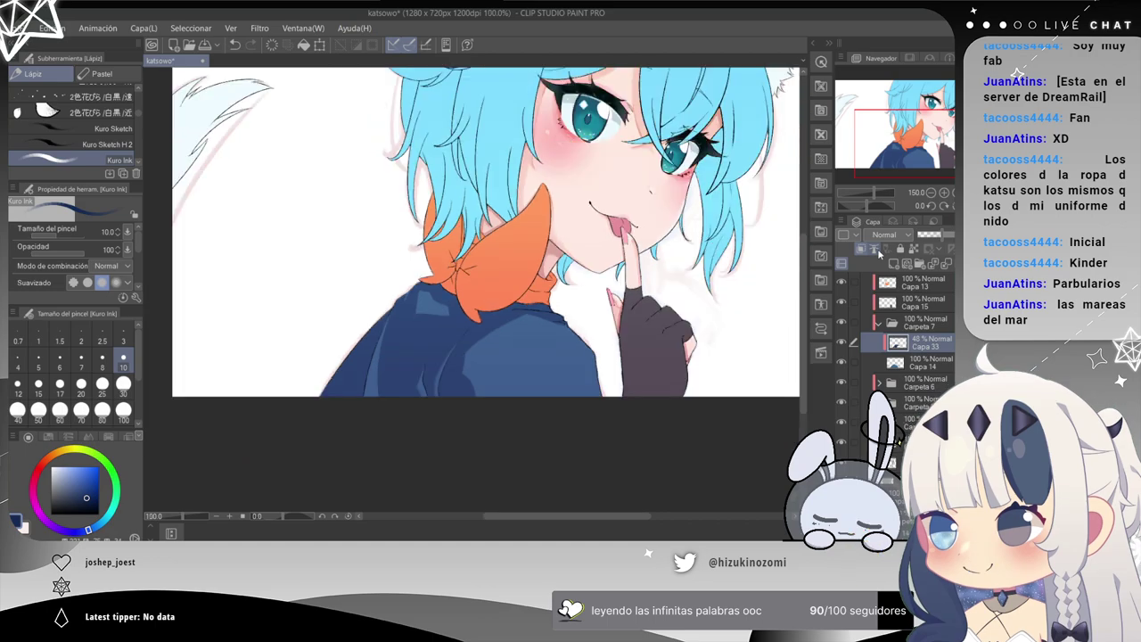
drag(681, 276, 574, 325)
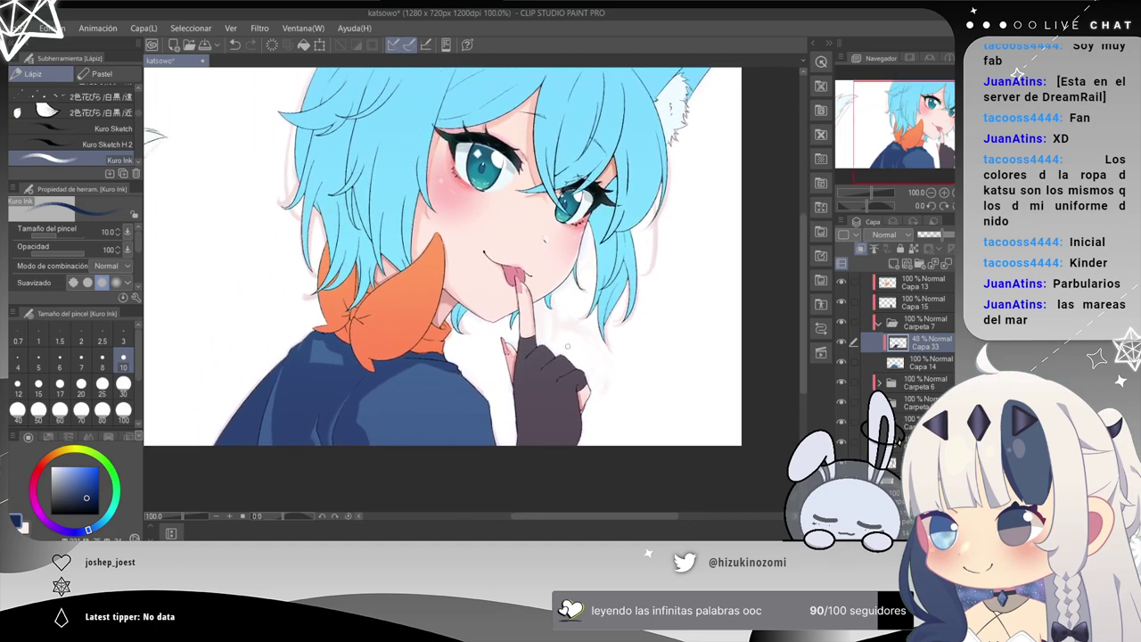
click(949, 236)
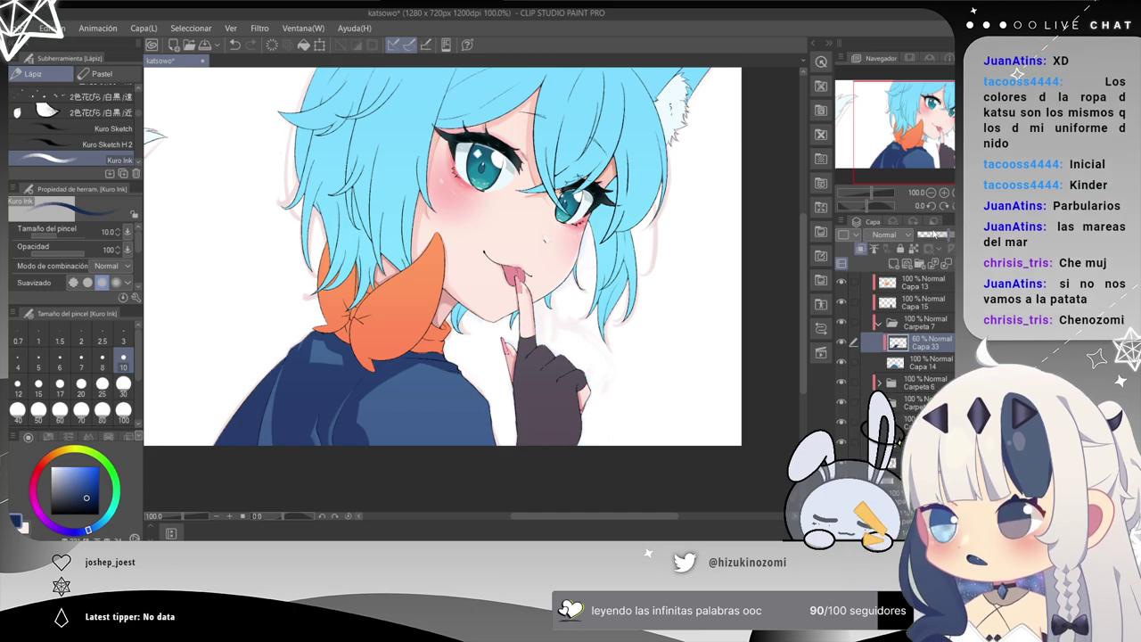
key(ctrl+s)
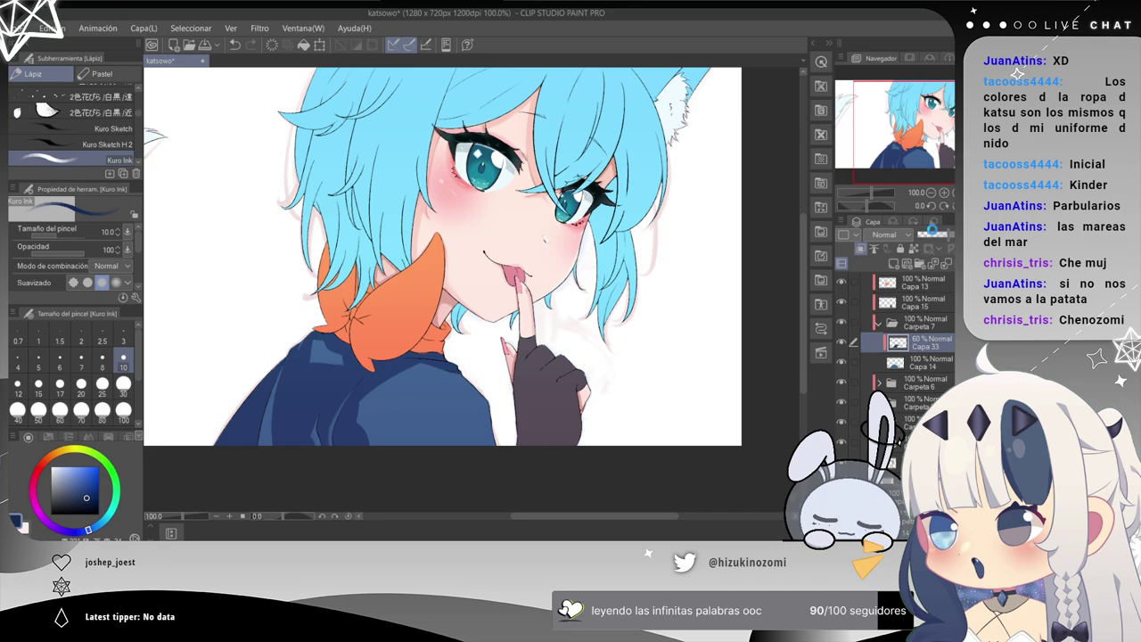